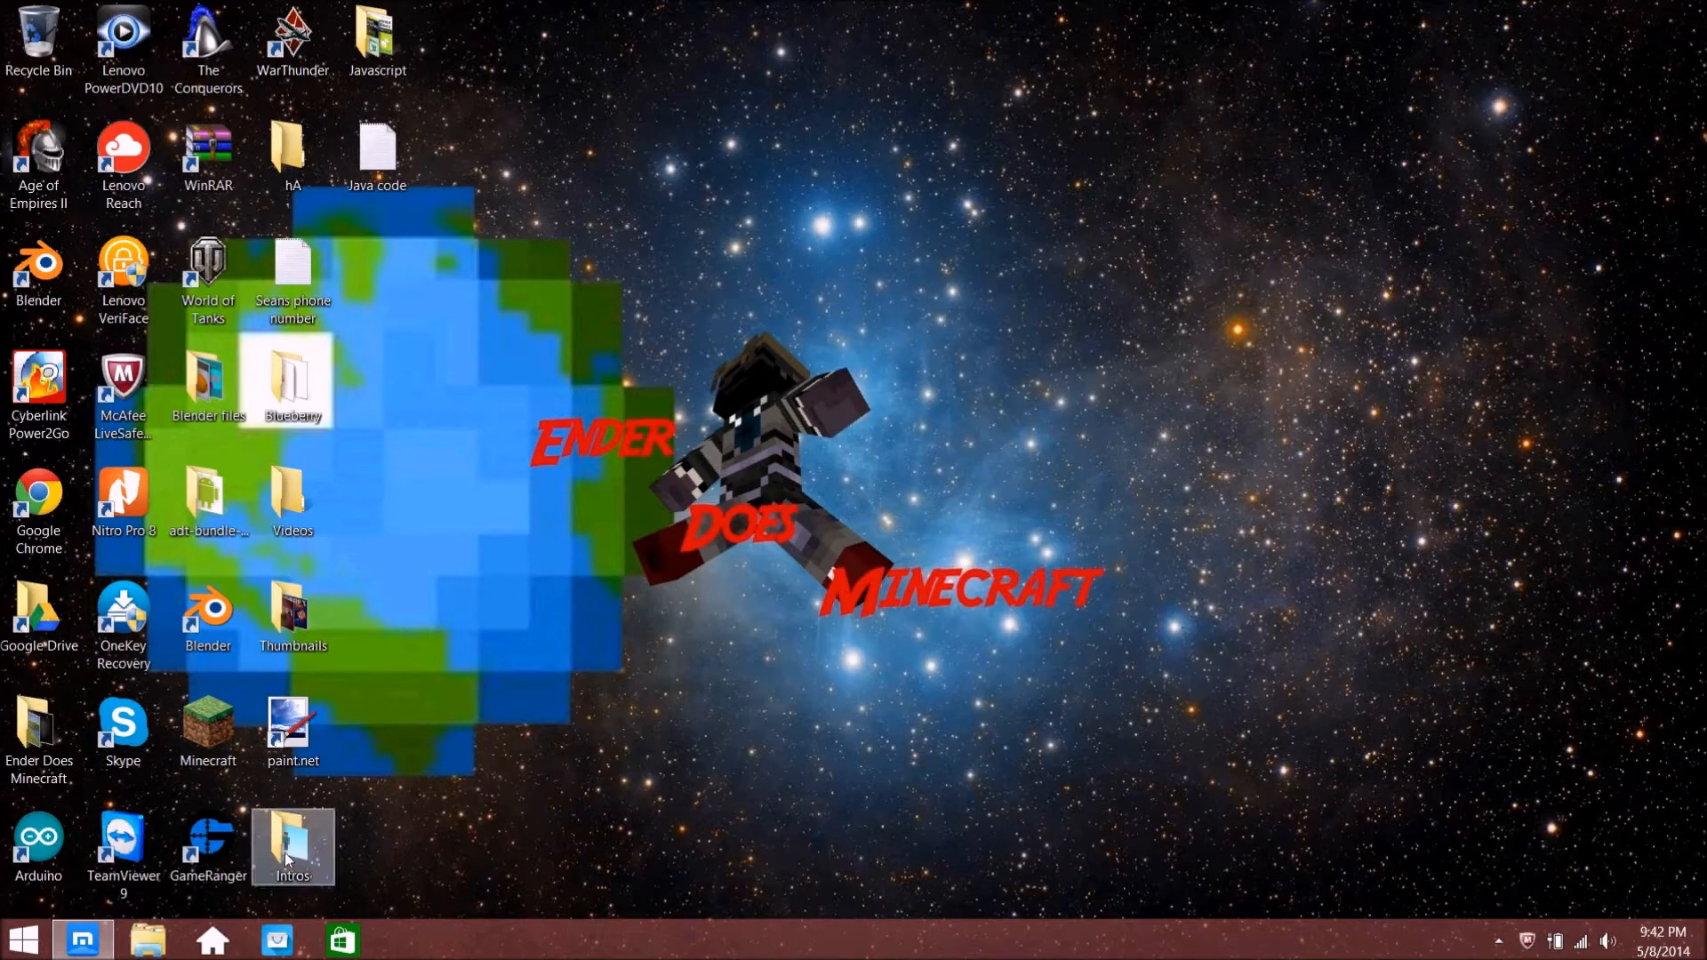
# Switch to the Maxthon browser and leave its window maximized on the CraftBukkit downloads page
pyautogui.click(80, 943)
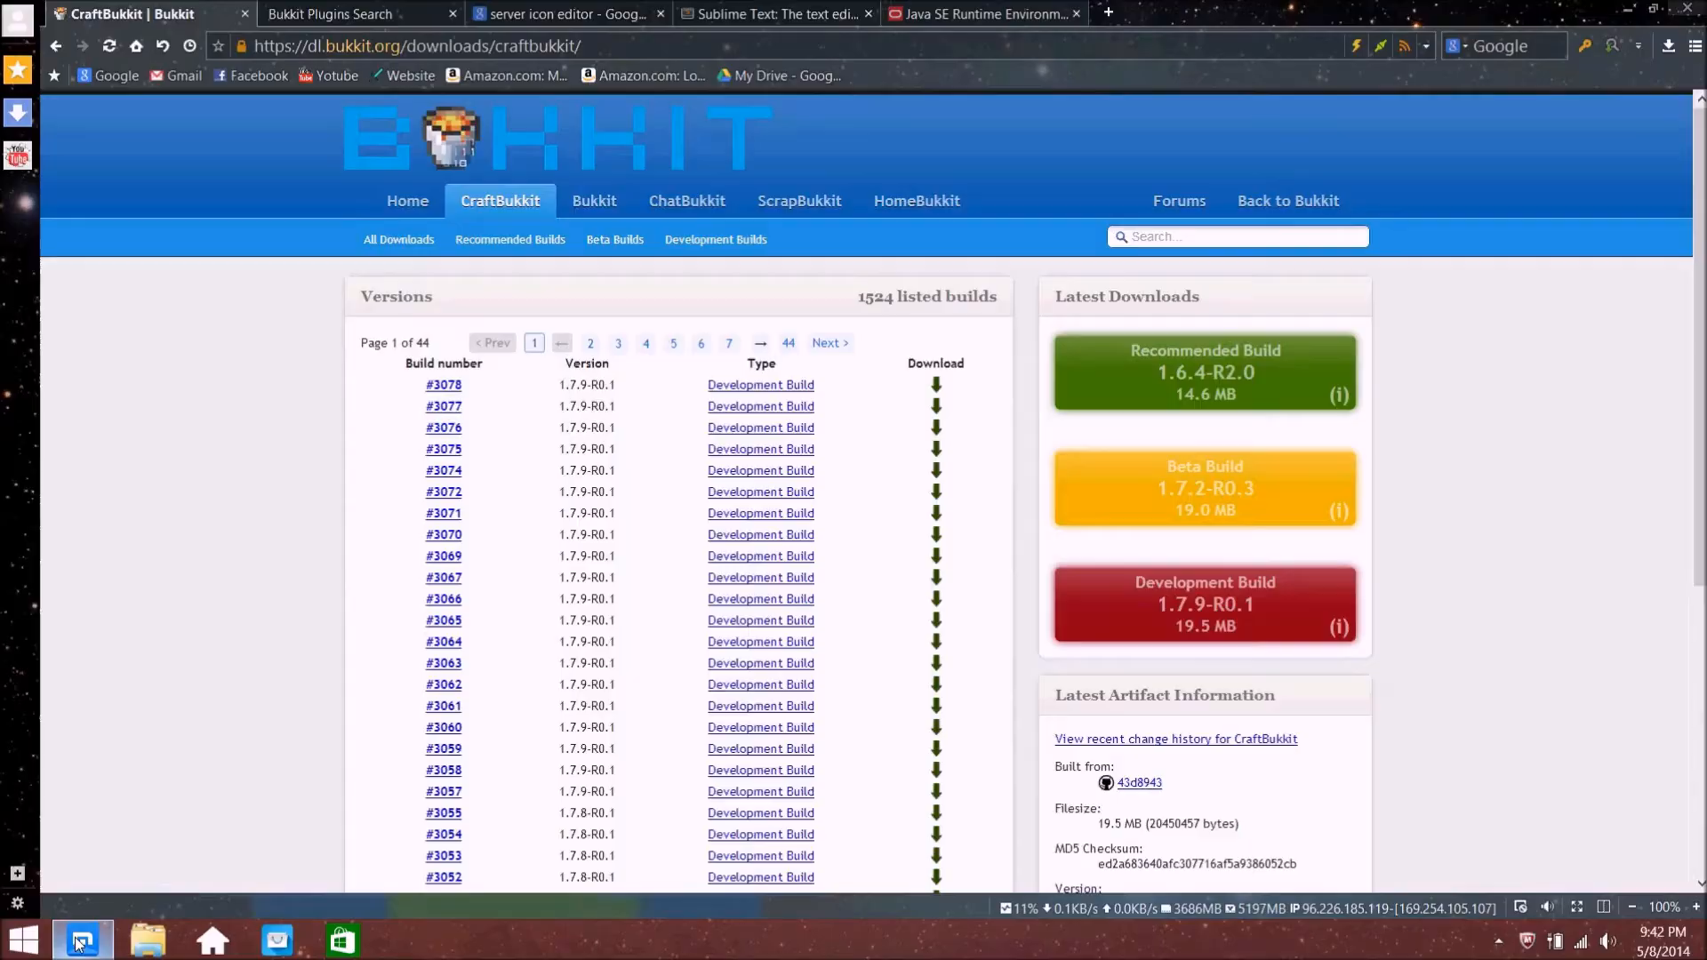
pyautogui.doubleClick(1171, 16)
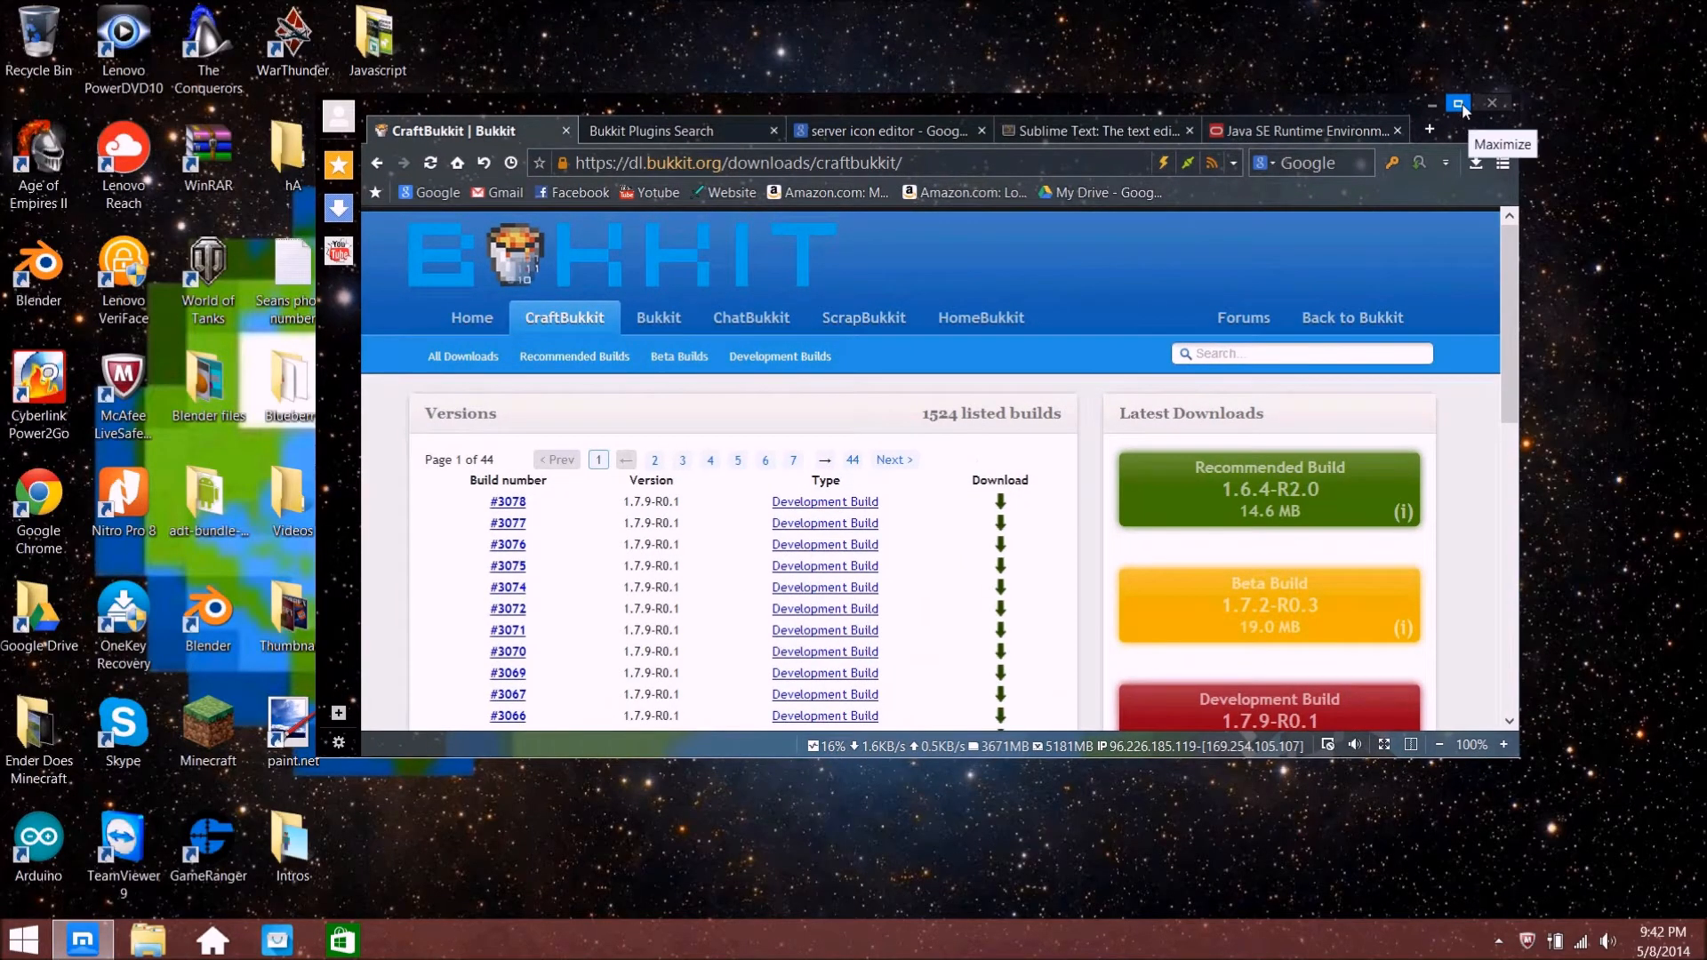
pyautogui.moveTo(1133, 101); pyautogui.dragTo(1368, 83)
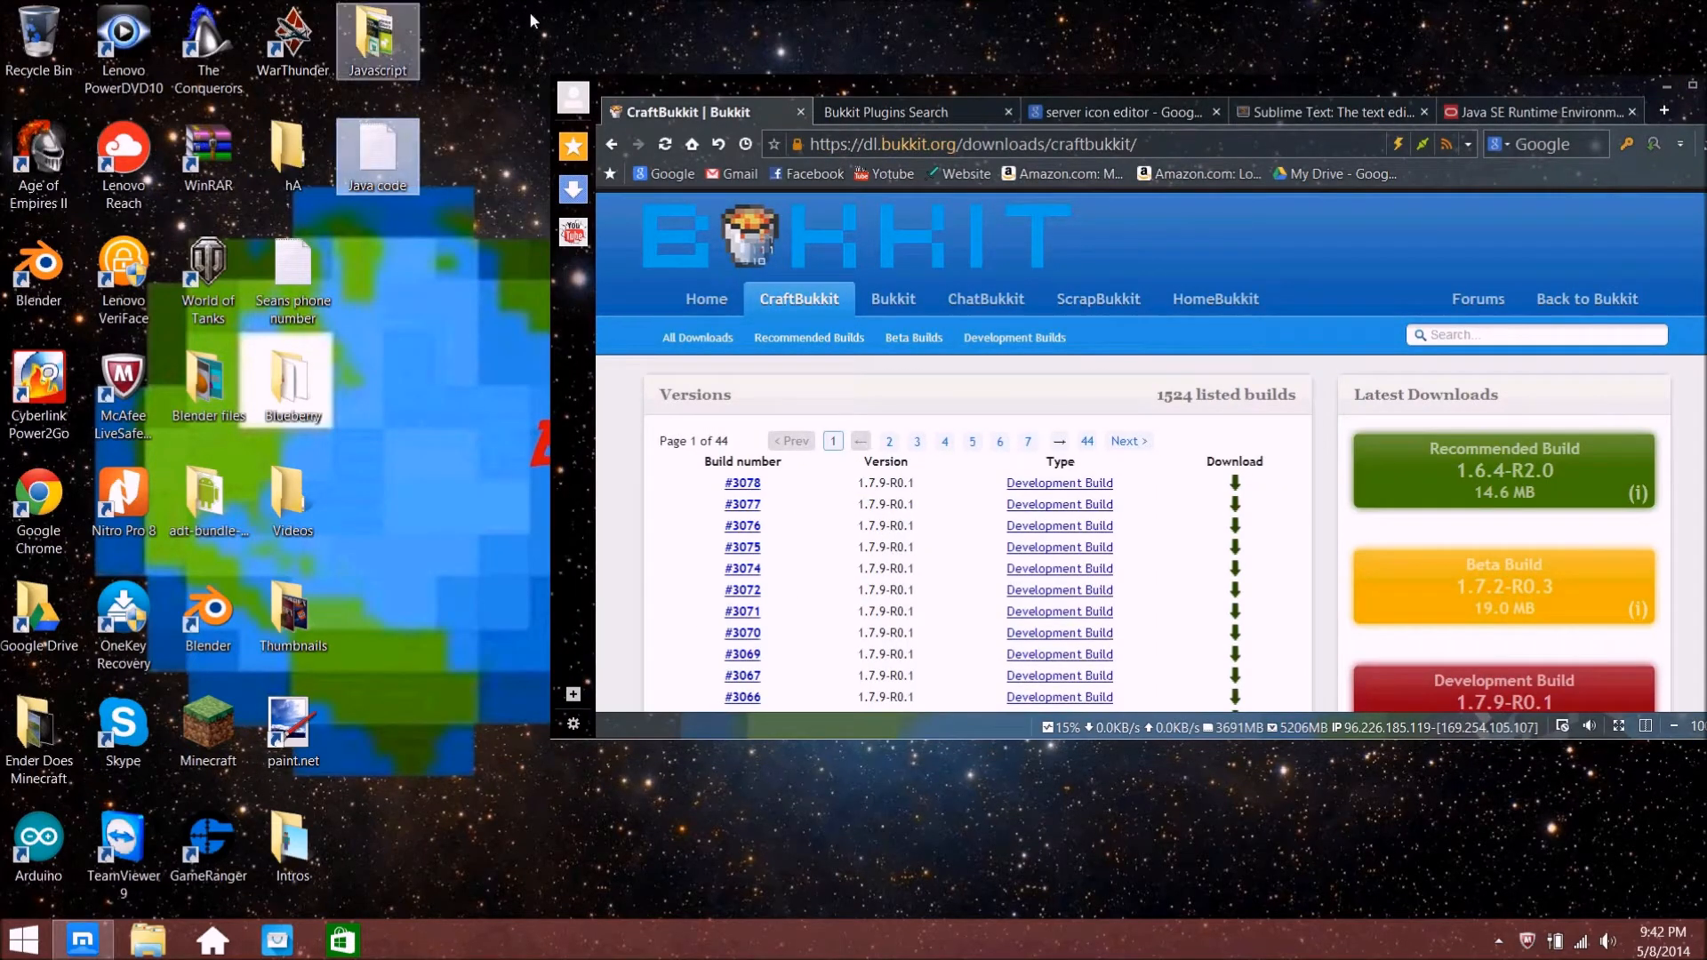
pyautogui.moveTo(1541, 90); pyautogui.dragTo(1258, 110)
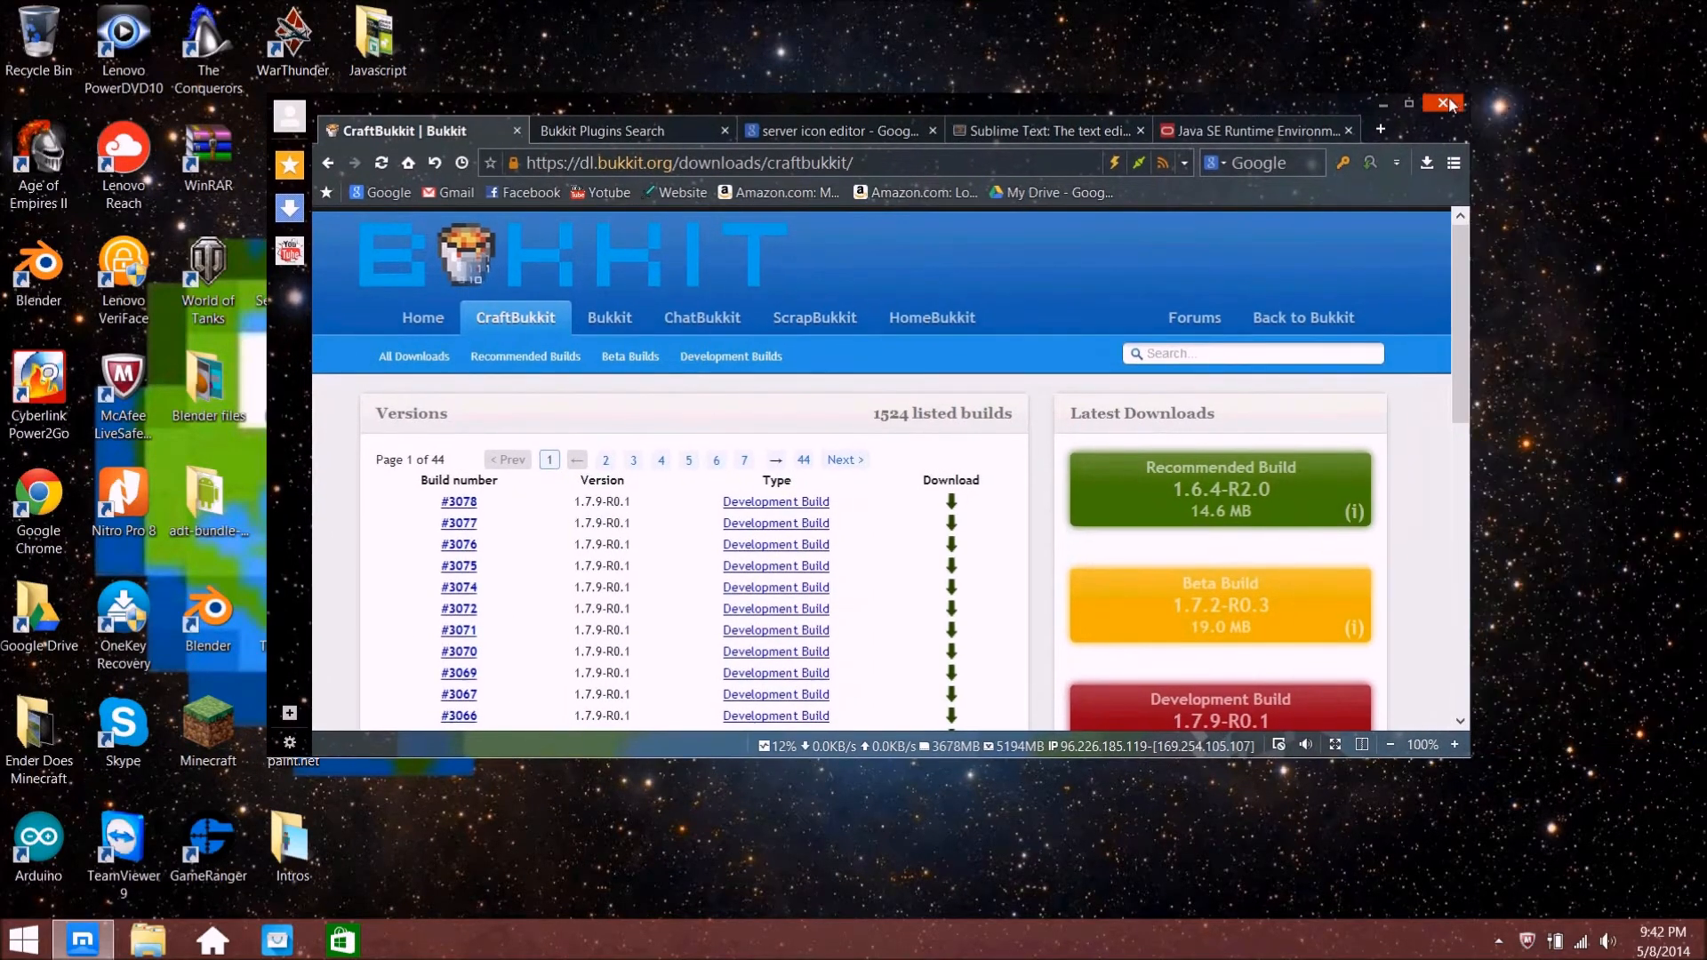
pyautogui.click(1417, 100)
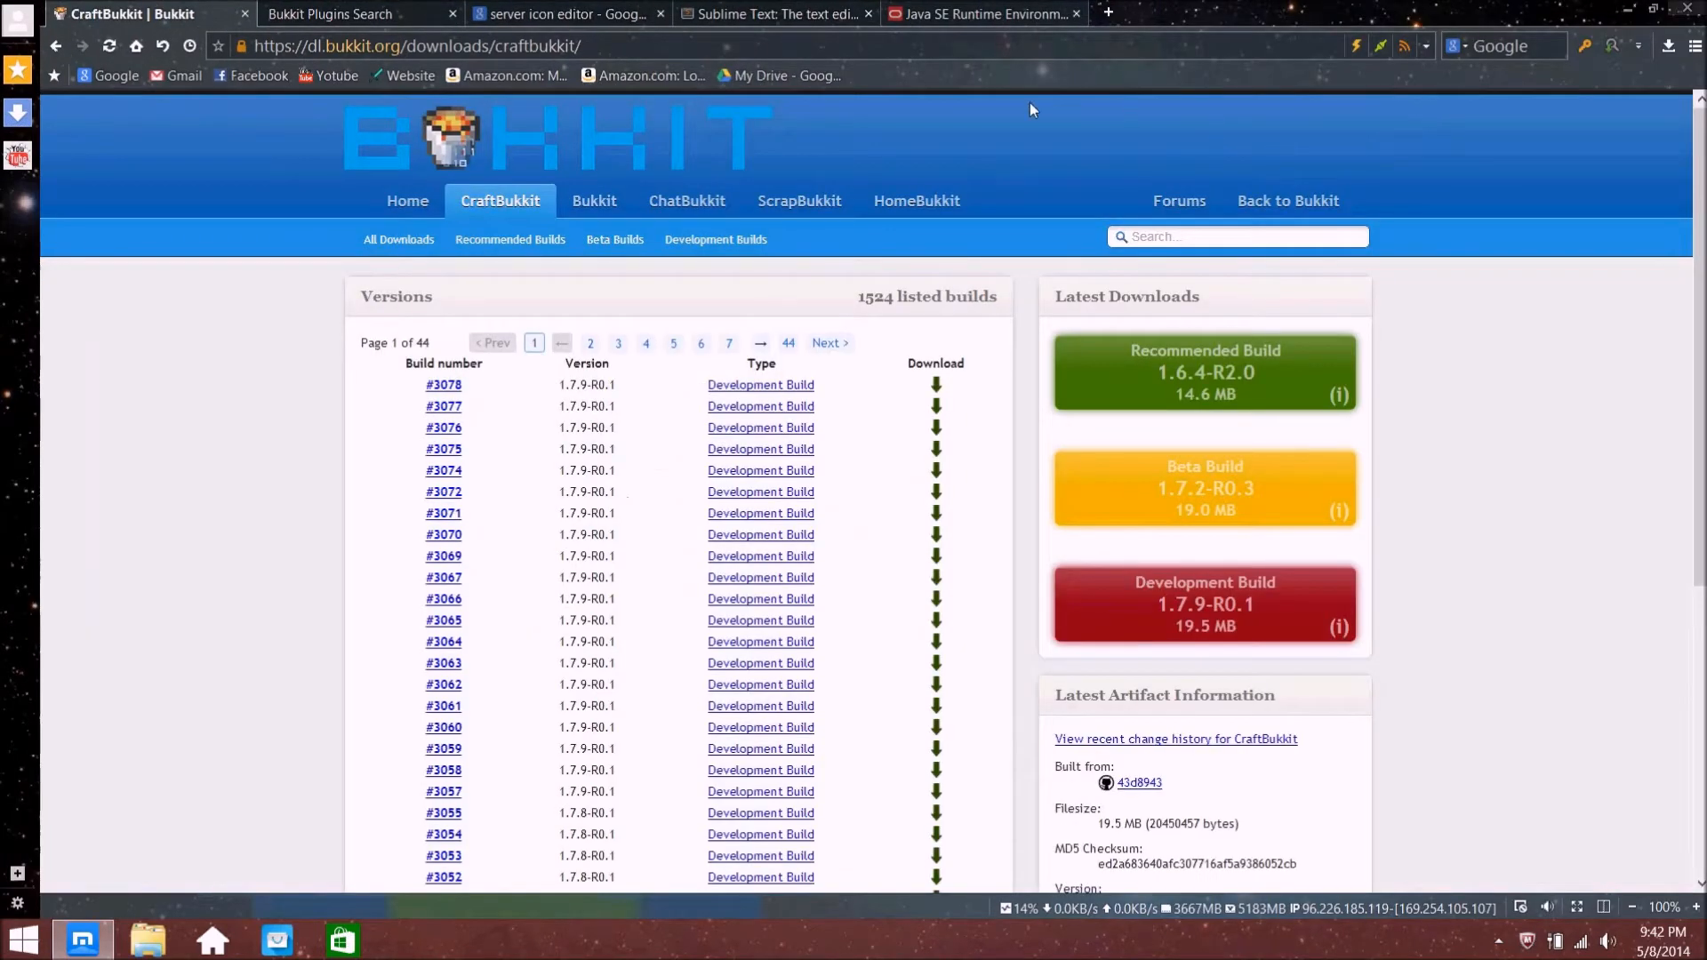
# Go to the open Java SE Runtime Environment 7 downloads page and accept the license agreement
pyautogui.click(364, 10)
pyautogui.click(569, 14)
pyautogui.click(773, 13)
pyautogui.click(946, 11)
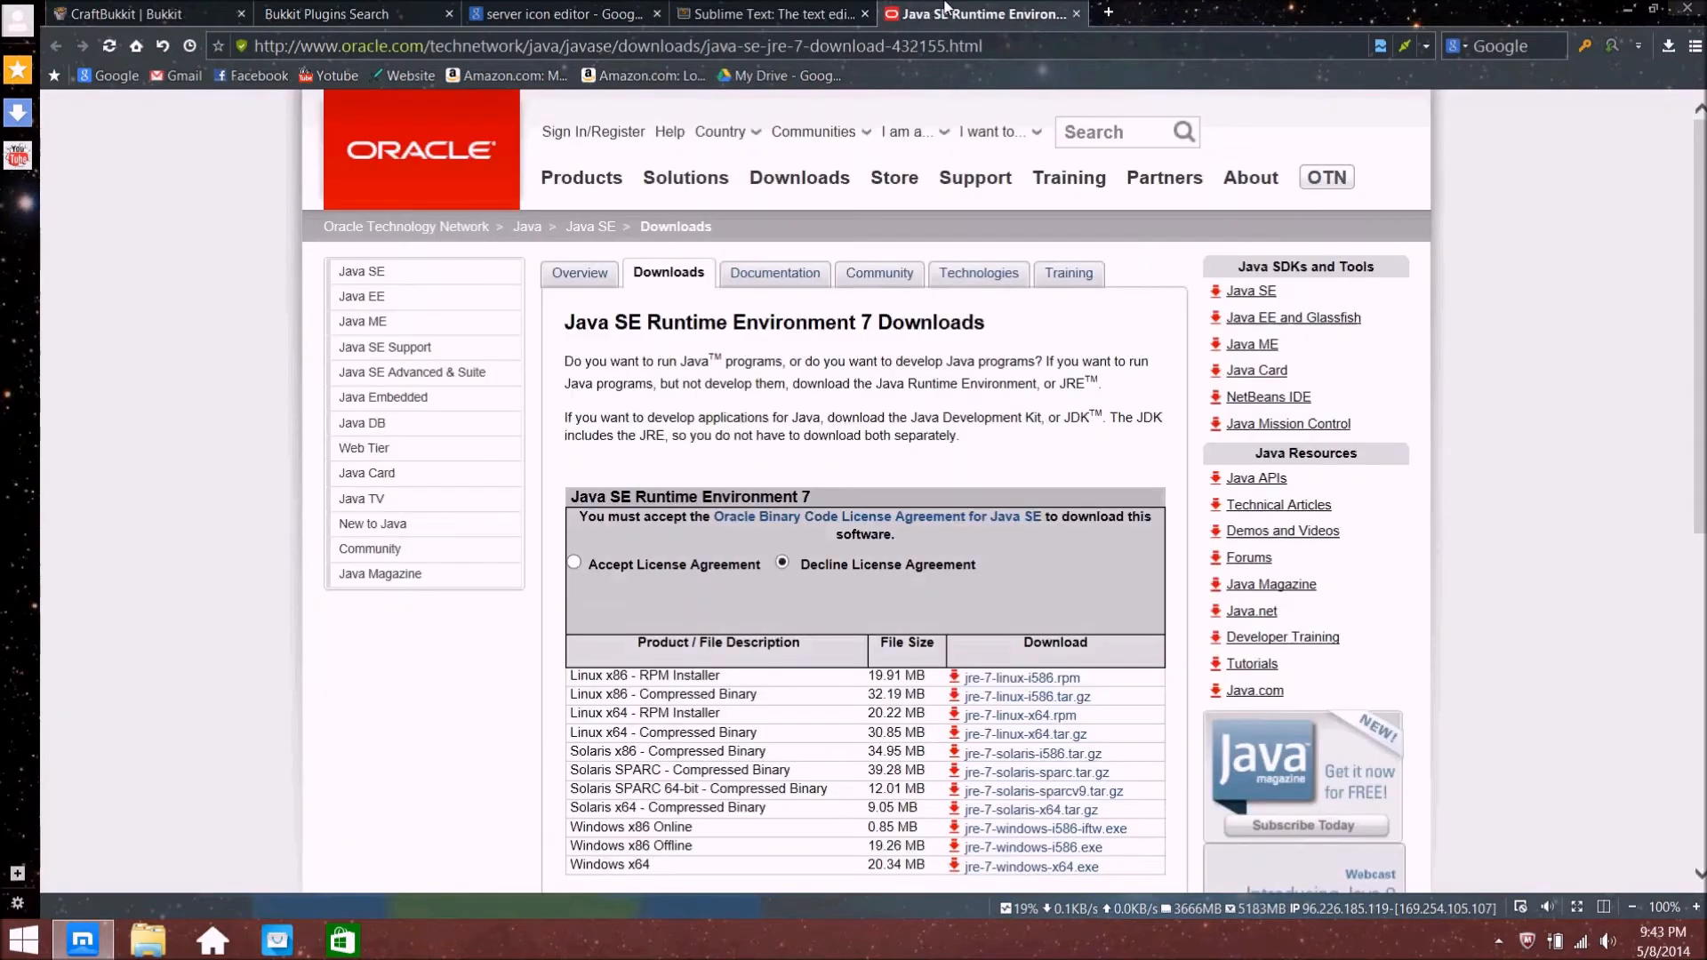
pyautogui.moveTo(567, 320); pyautogui.dragTo(992, 313)
pyautogui.click(1021, 326)
pyautogui.scroll(-2, 1022, 325)
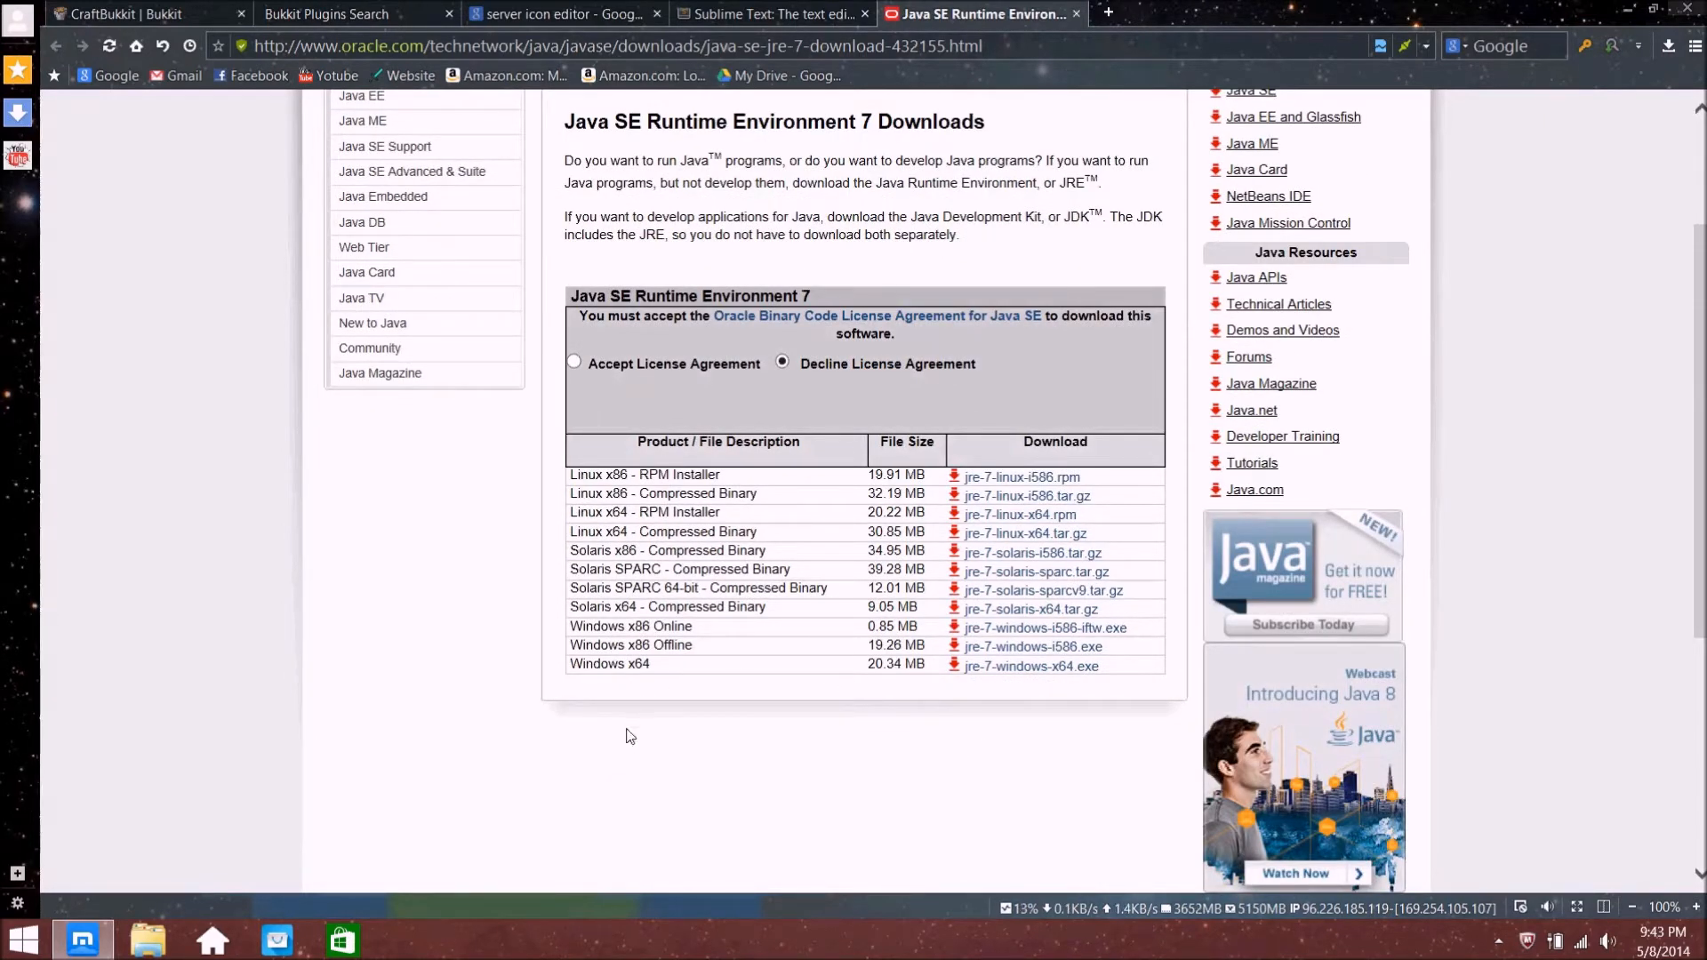
pyautogui.click(575, 361)
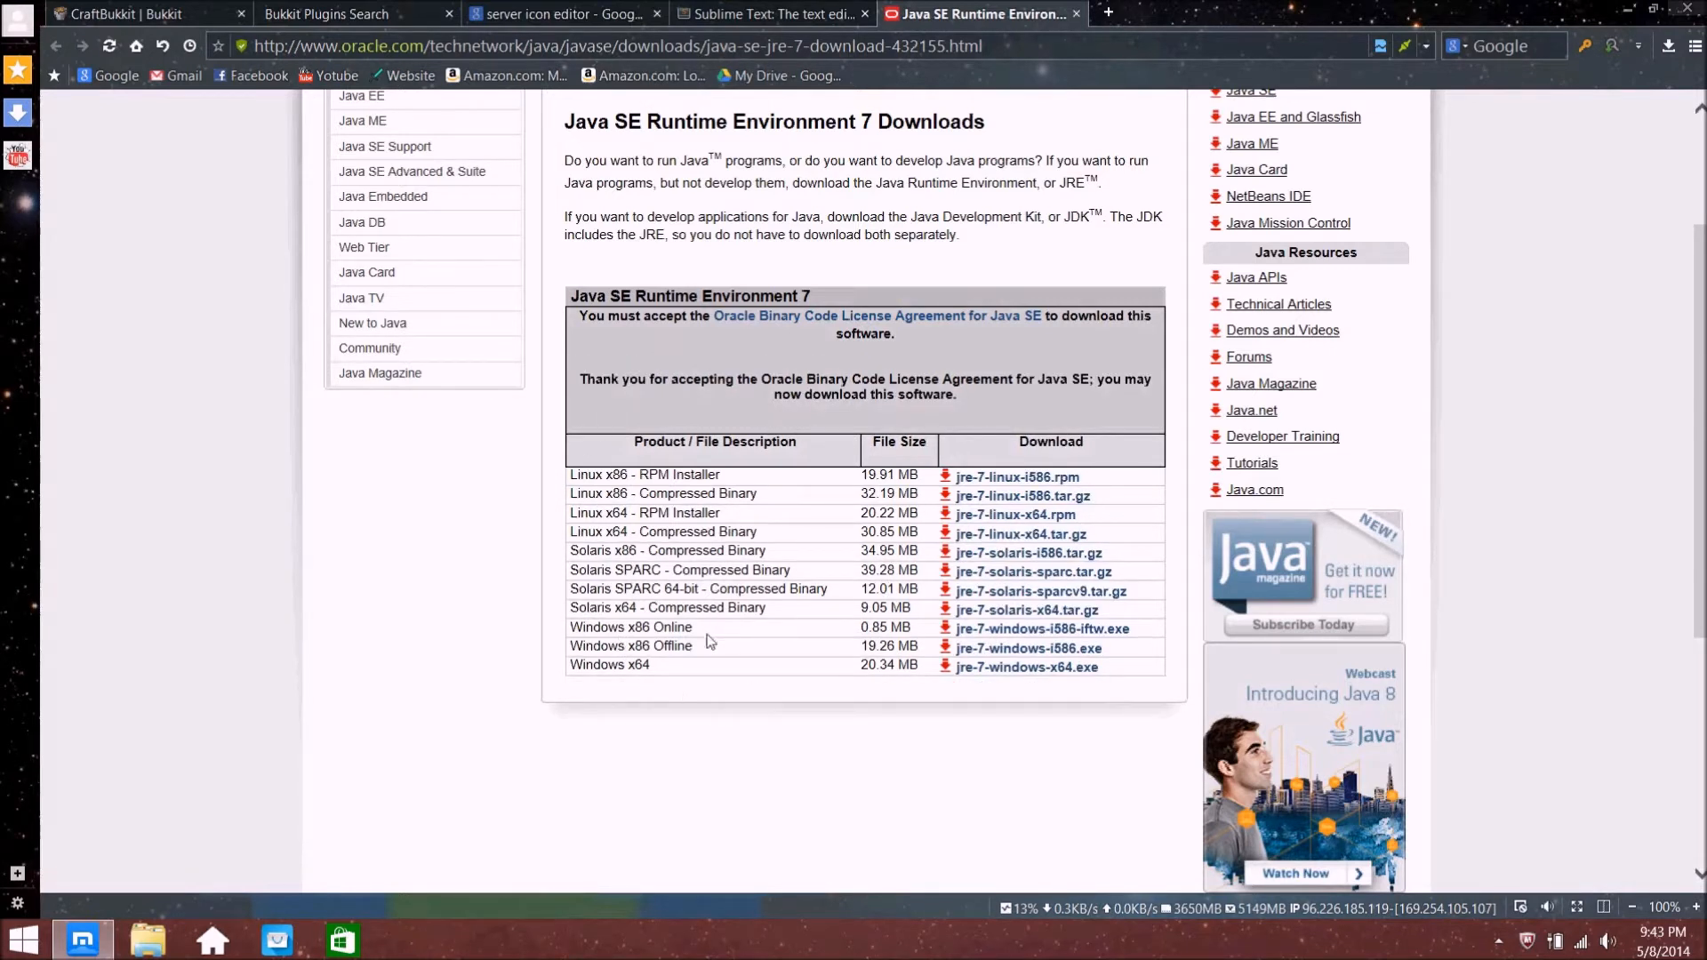
# Review the Windows x86 Offline and Windows x64 entries in the Java download list, and close that page
pyautogui.moveTo(698, 649); pyautogui.dragTo(578, 651)
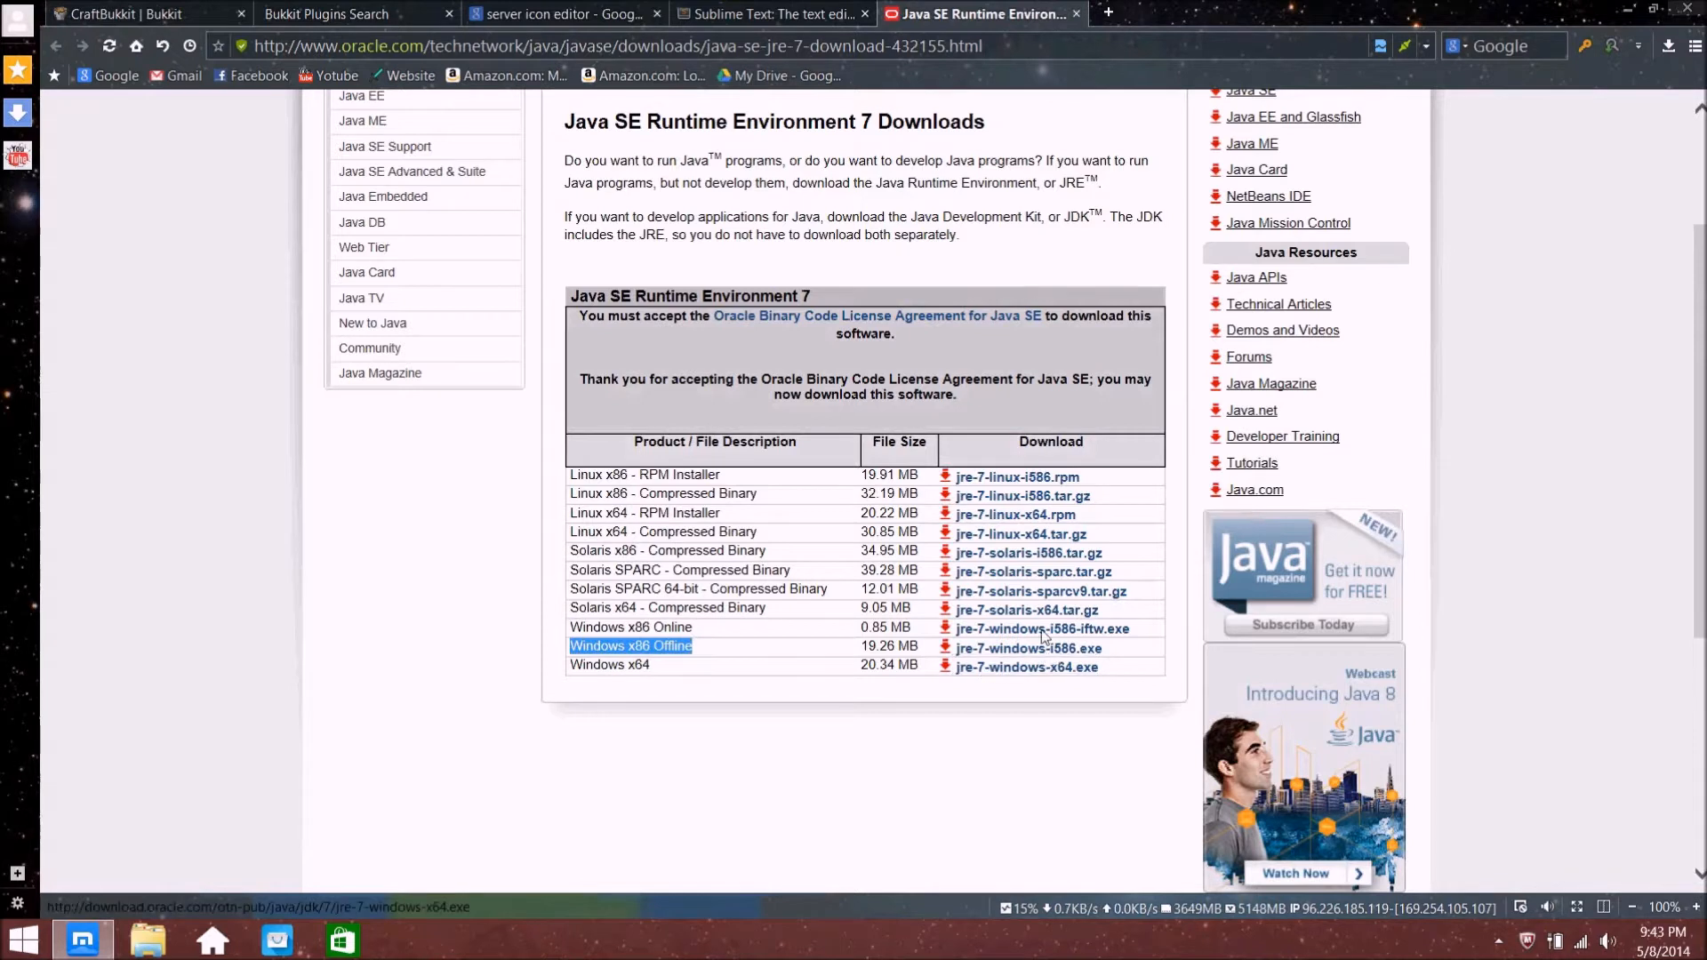
pyautogui.click(716, 751)
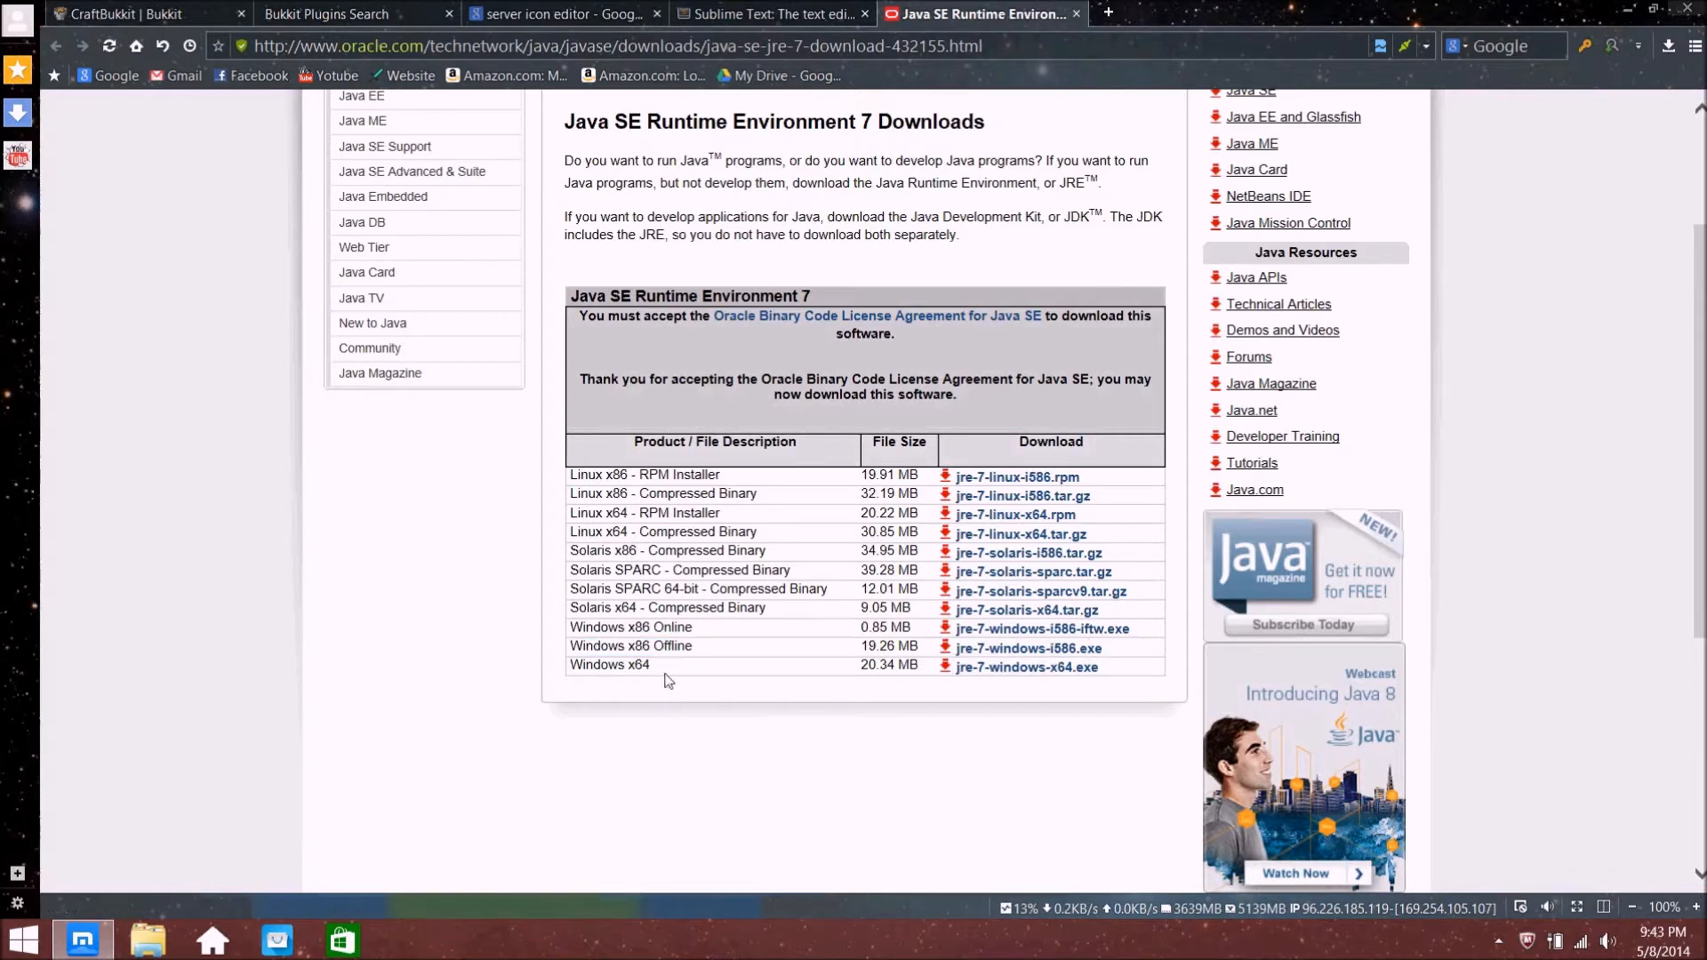
pyautogui.moveTo(669, 668); pyautogui.dragTo(556, 668)
pyautogui.click(654, 747)
pyautogui.click(1078, 14)
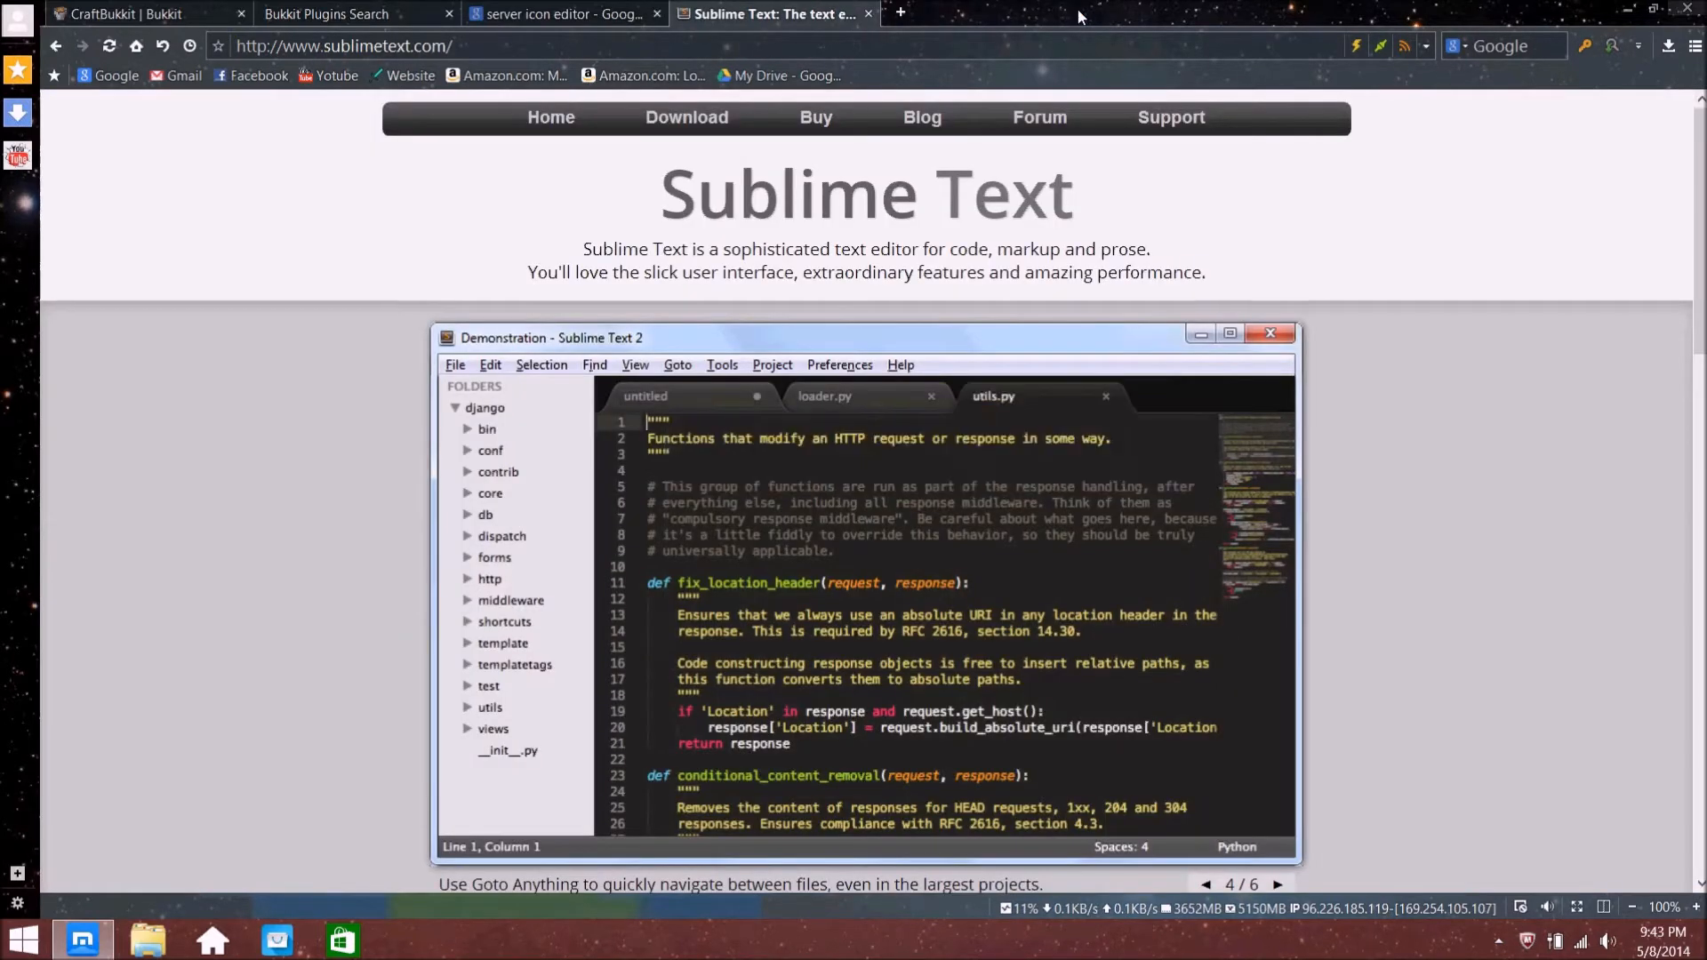
# Look over the open Sublime Text, CraftBukkit downloads and Bukkit plugins pages
pyautogui.moveTo(660, 191); pyautogui.dragTo(1093, 198)
pyautogui.click(487, 246)
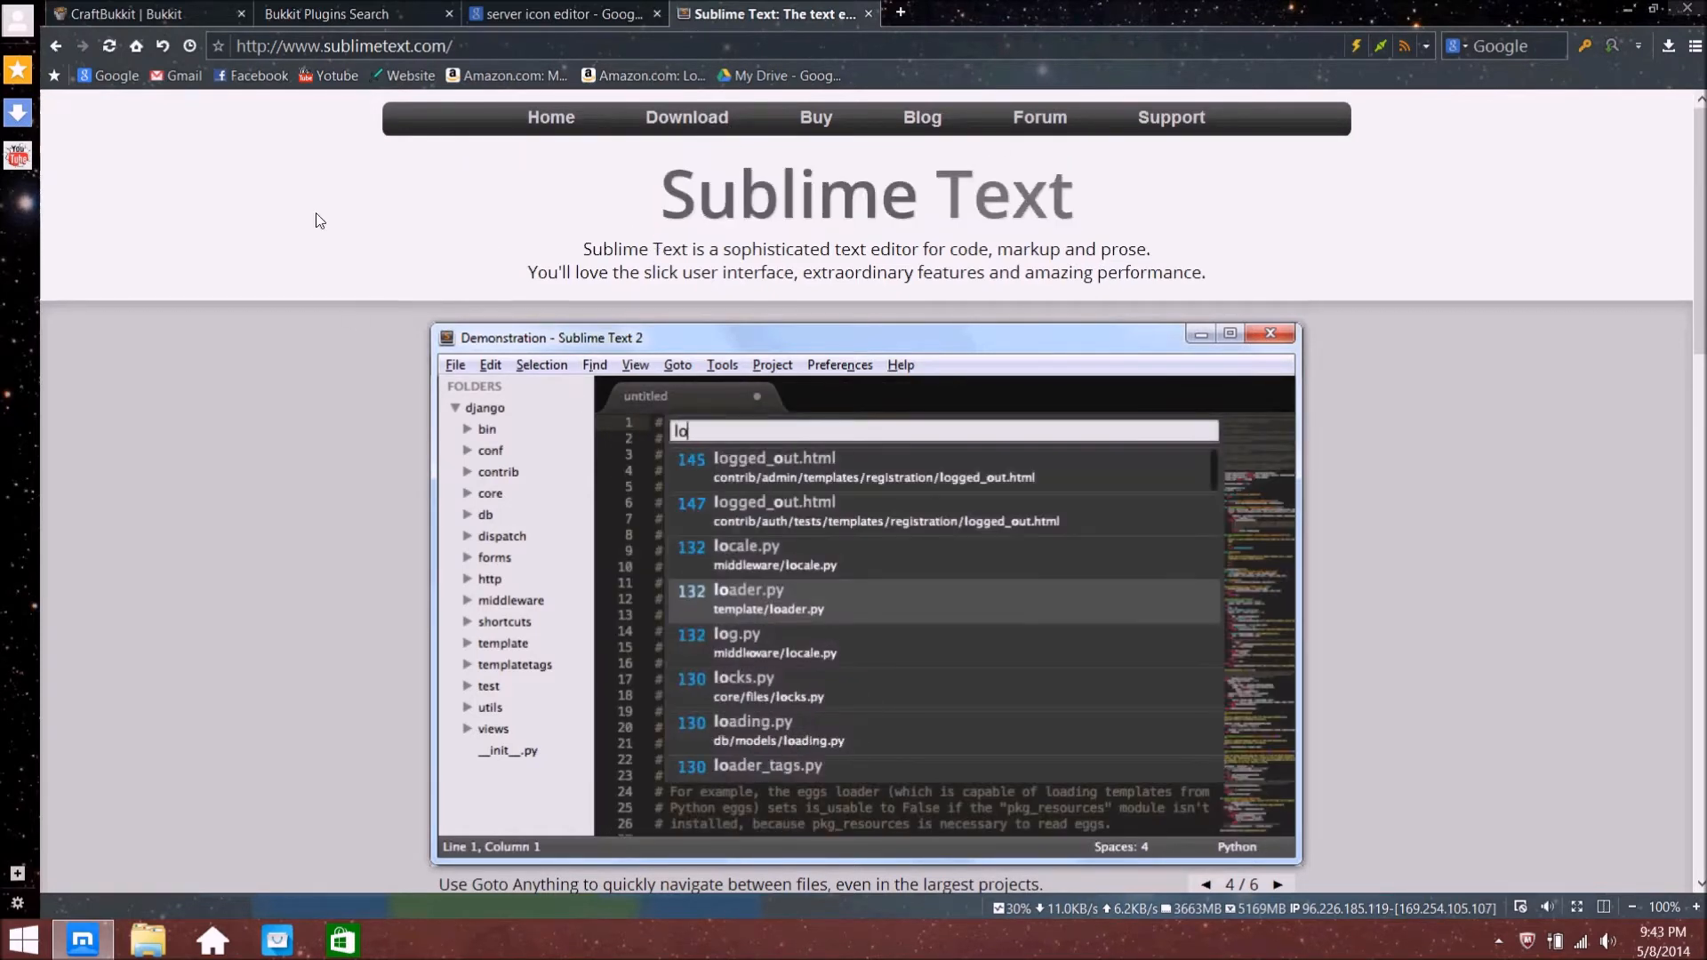
pyautogui.click(124, 13)
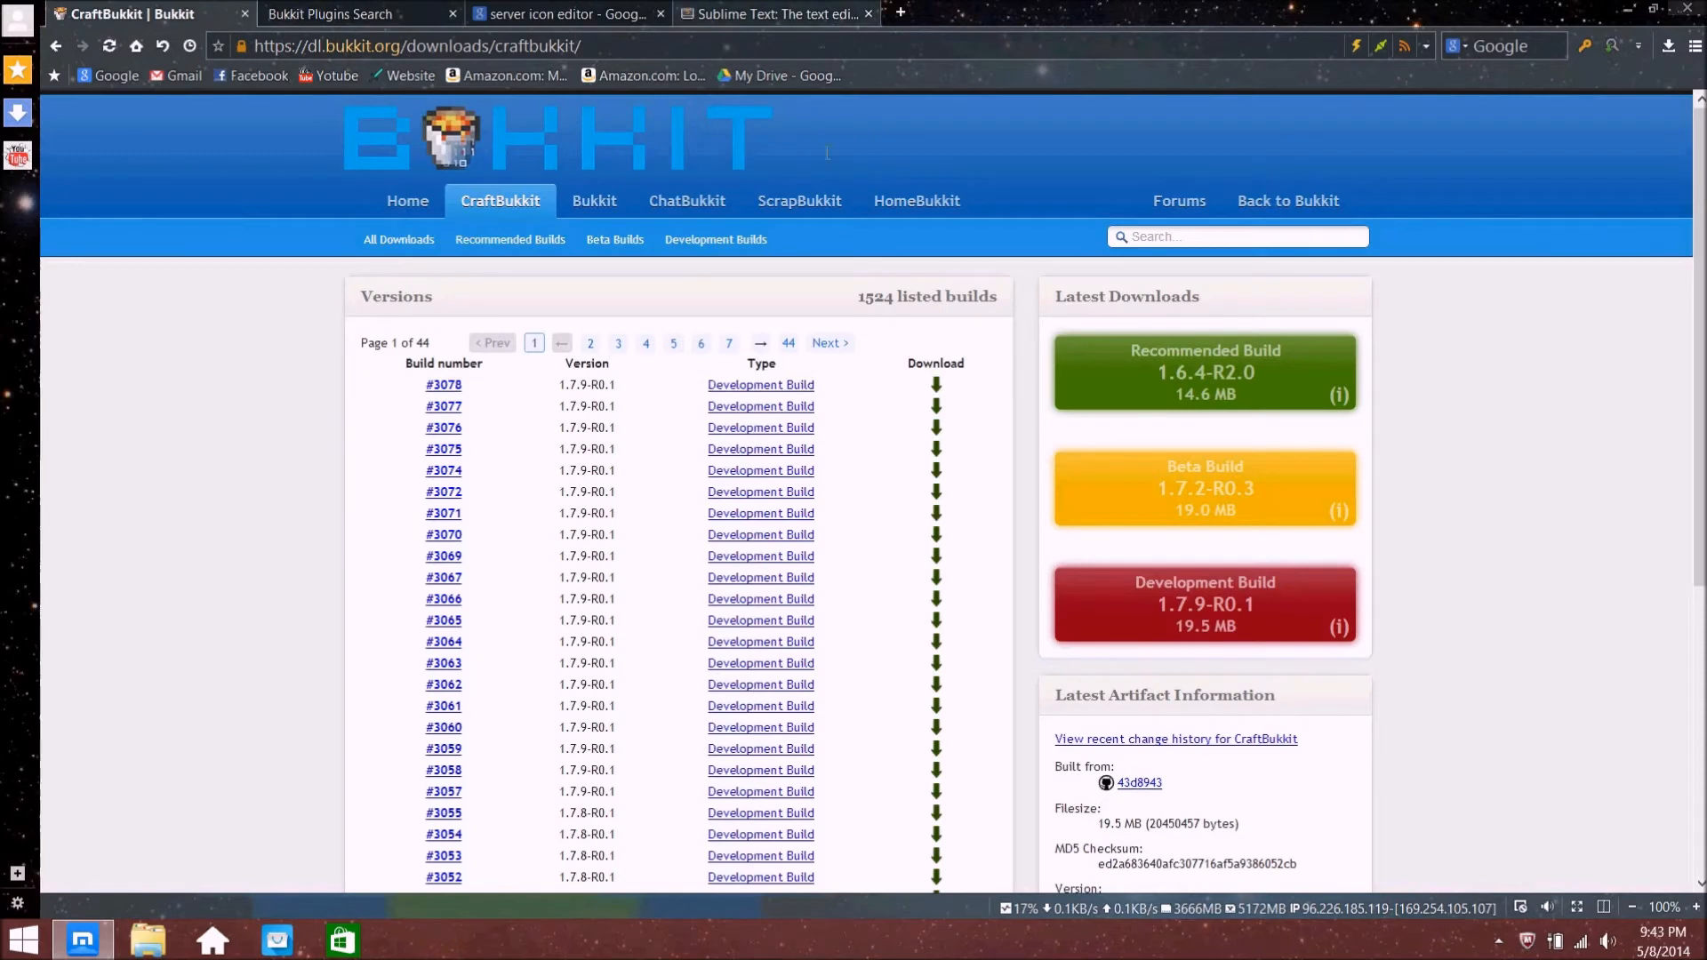
pyautogui.click(331, 15)
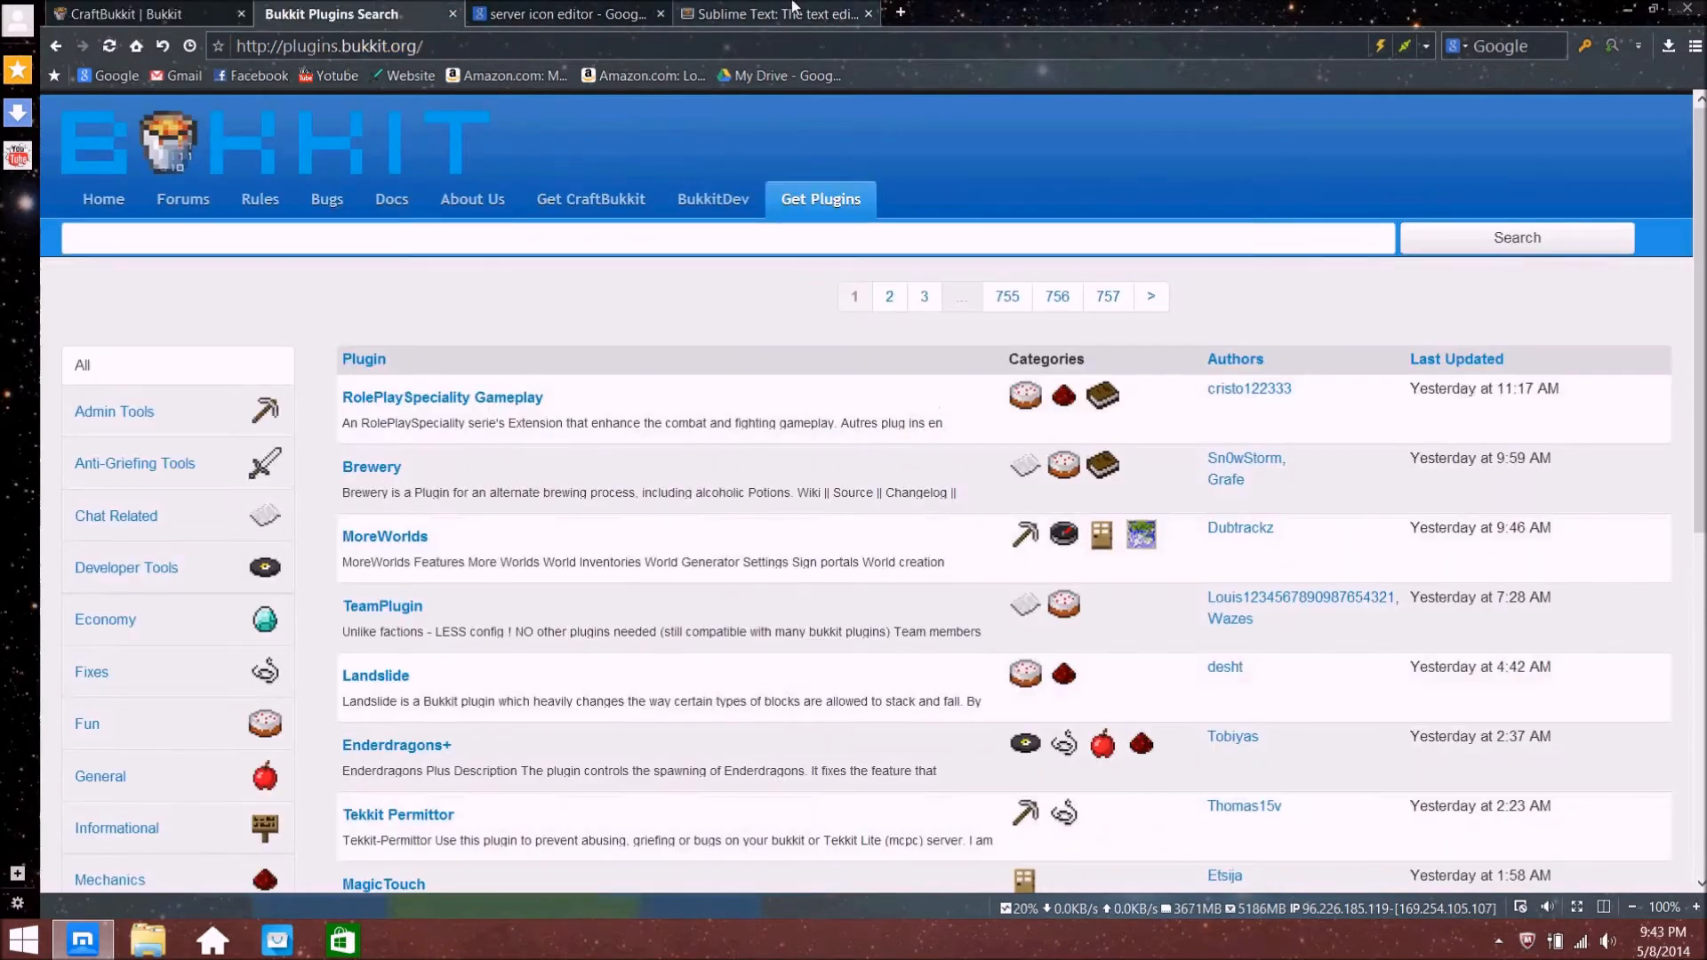
# Locate the Windows download on the Sublime Text page and close that page
pyautogui.click(790, 12)
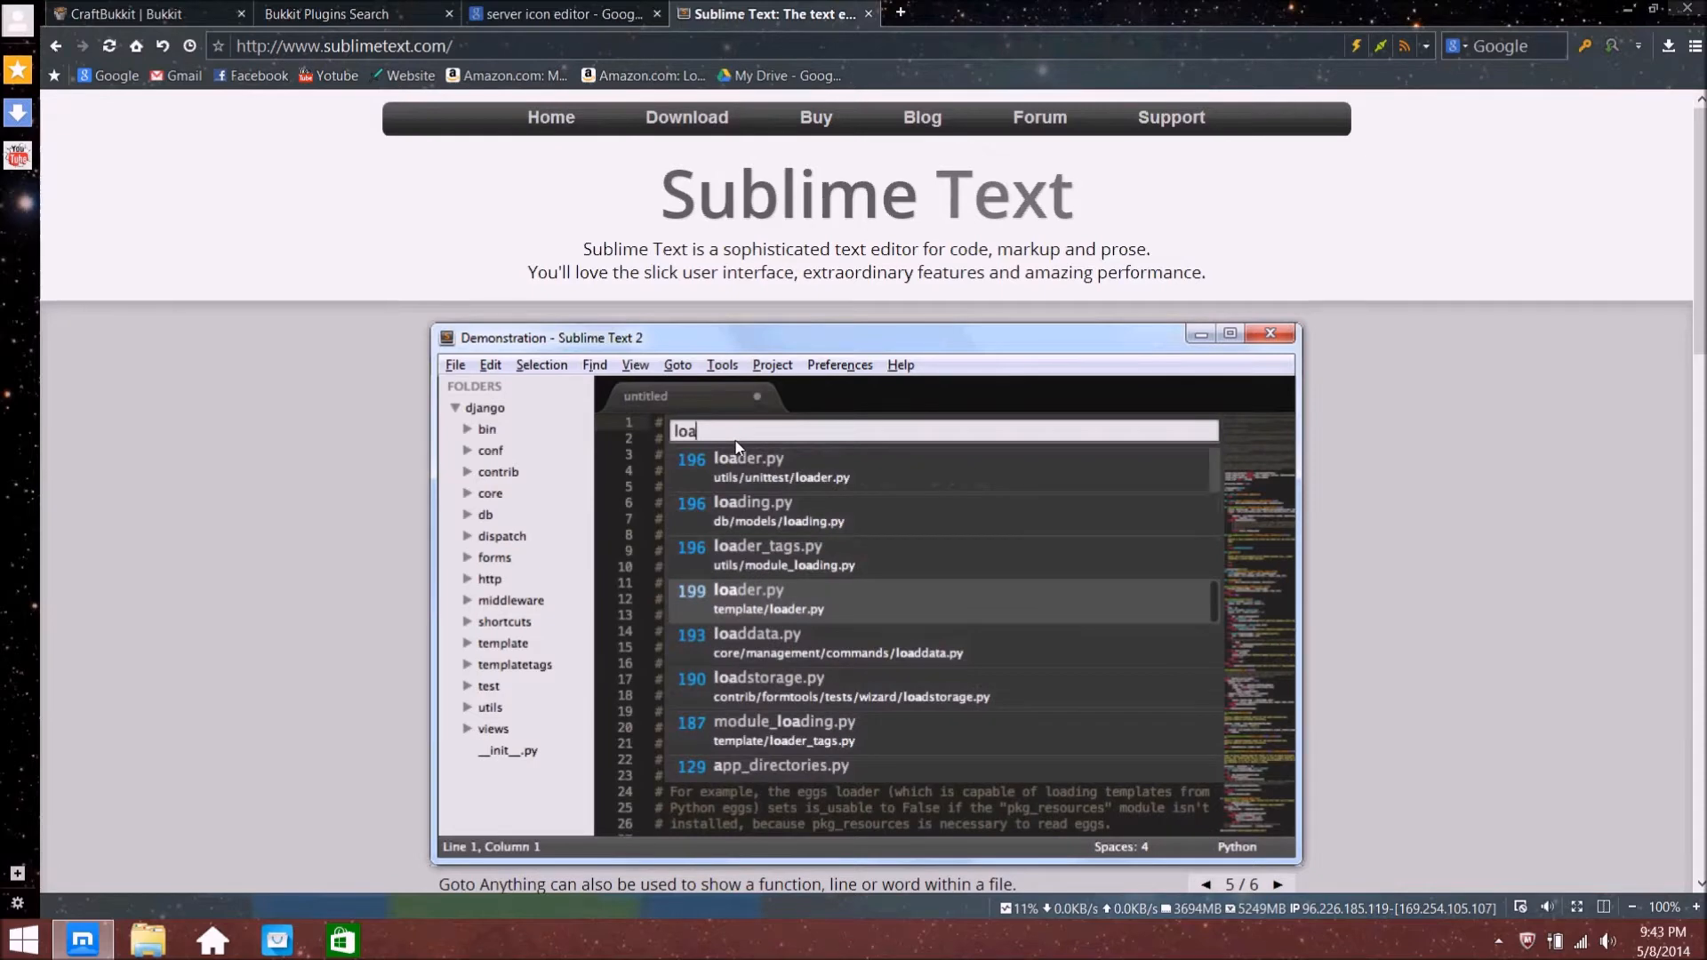
pyautogui.scroll(-1, 736, 447)
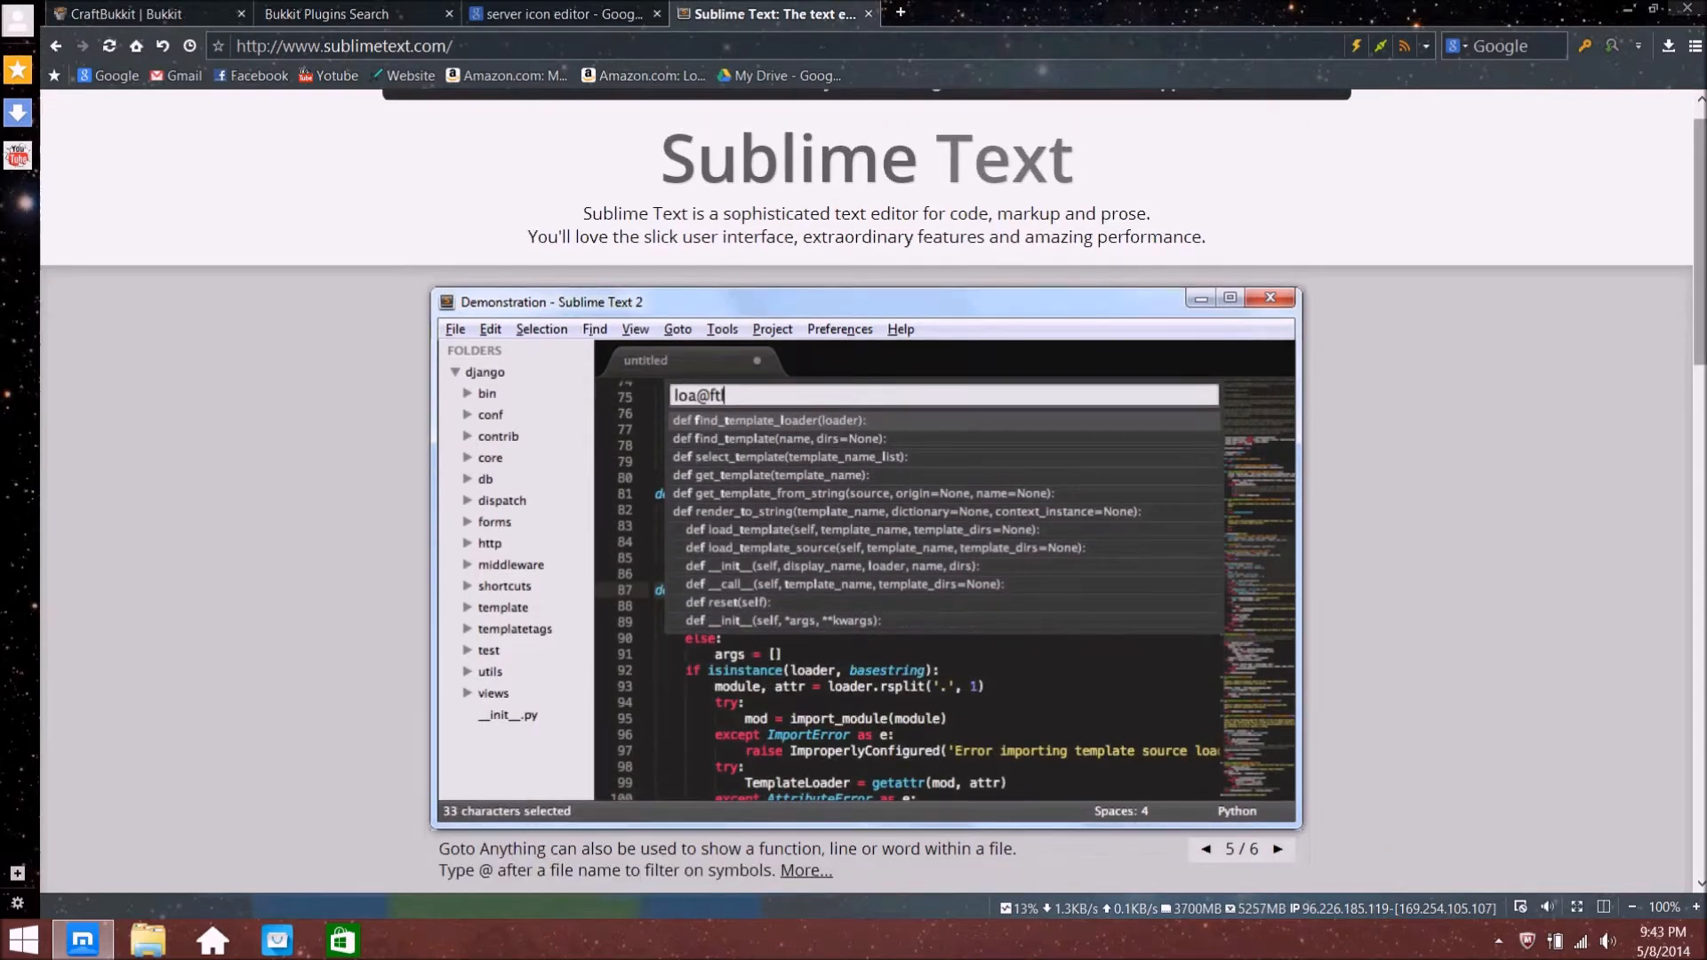
pyautogui.scroll(-5, 853, 489)
pyautogui.scroll(4, 853, 489)
pyautogui.scroll(-2, 866, 489)
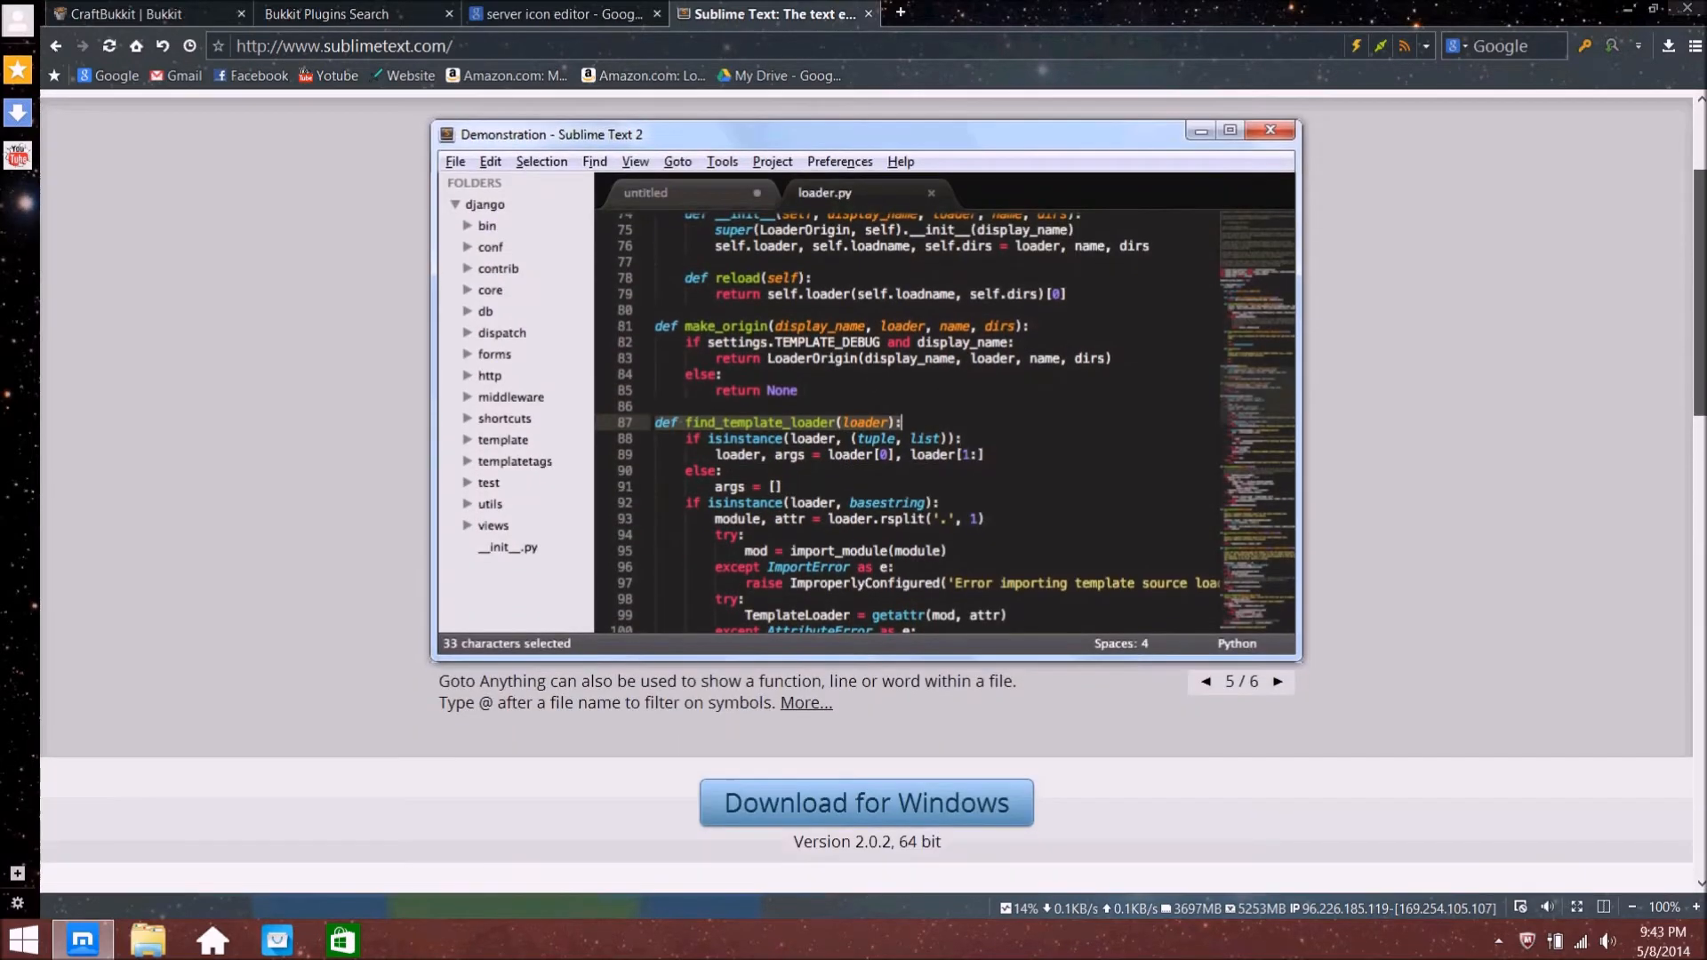
pyautogui.scroll(-2, 1055, 635)
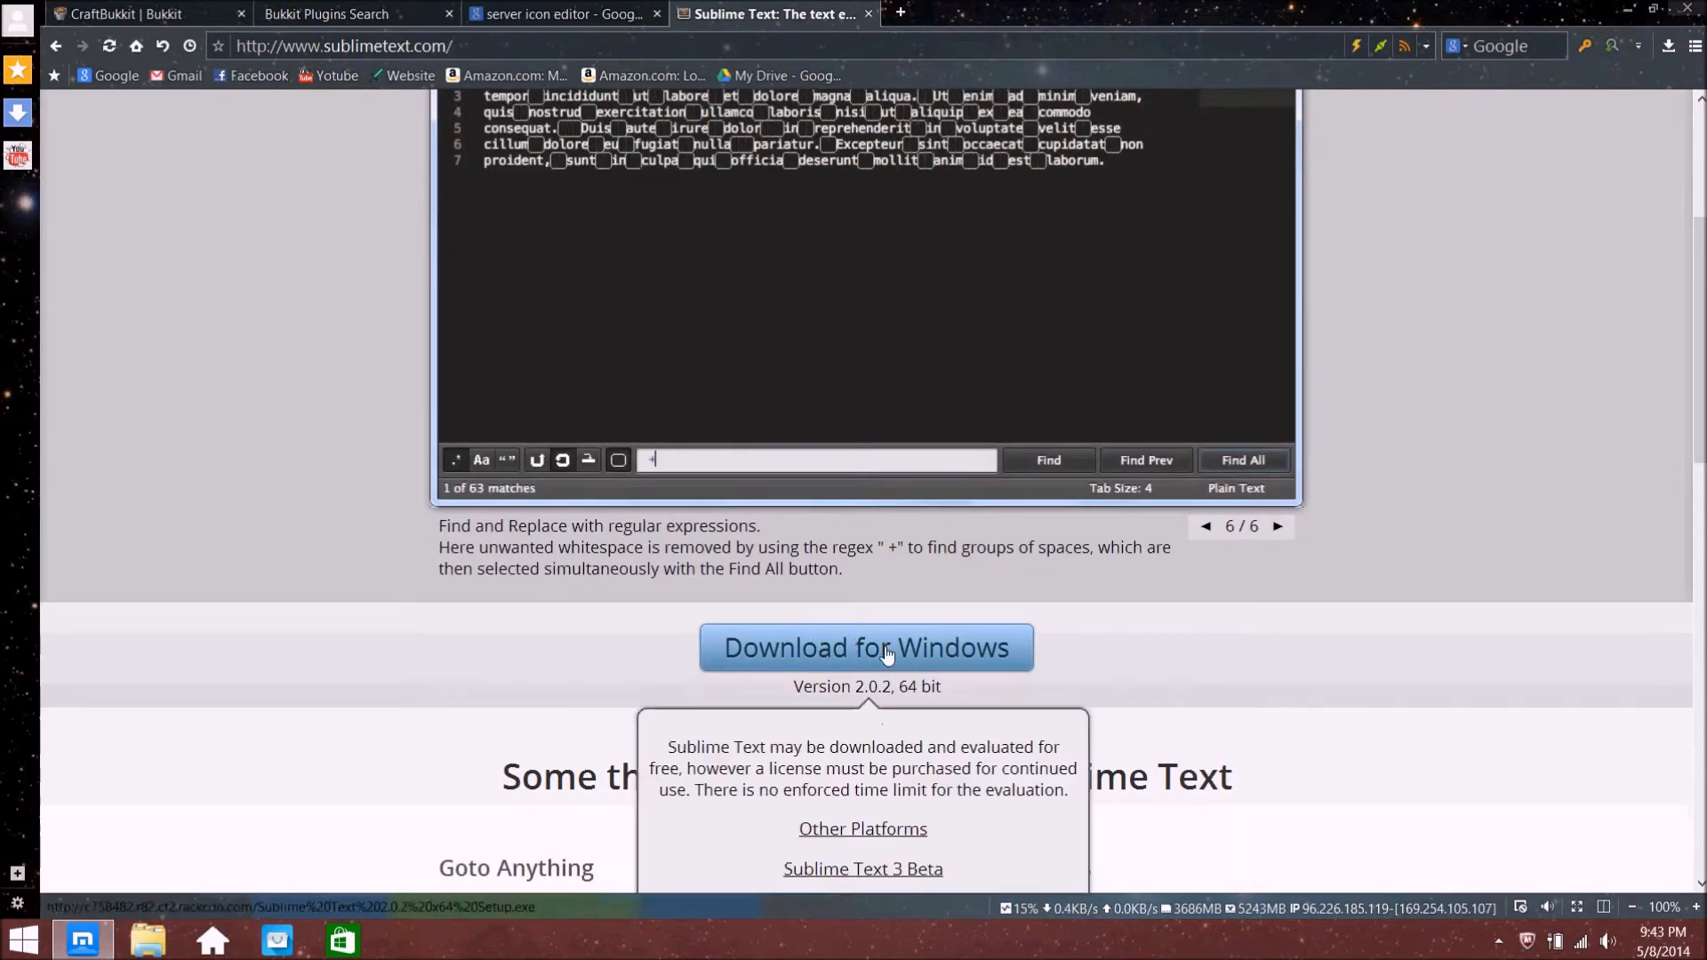
pyautogui.moveTo(1119, 668)
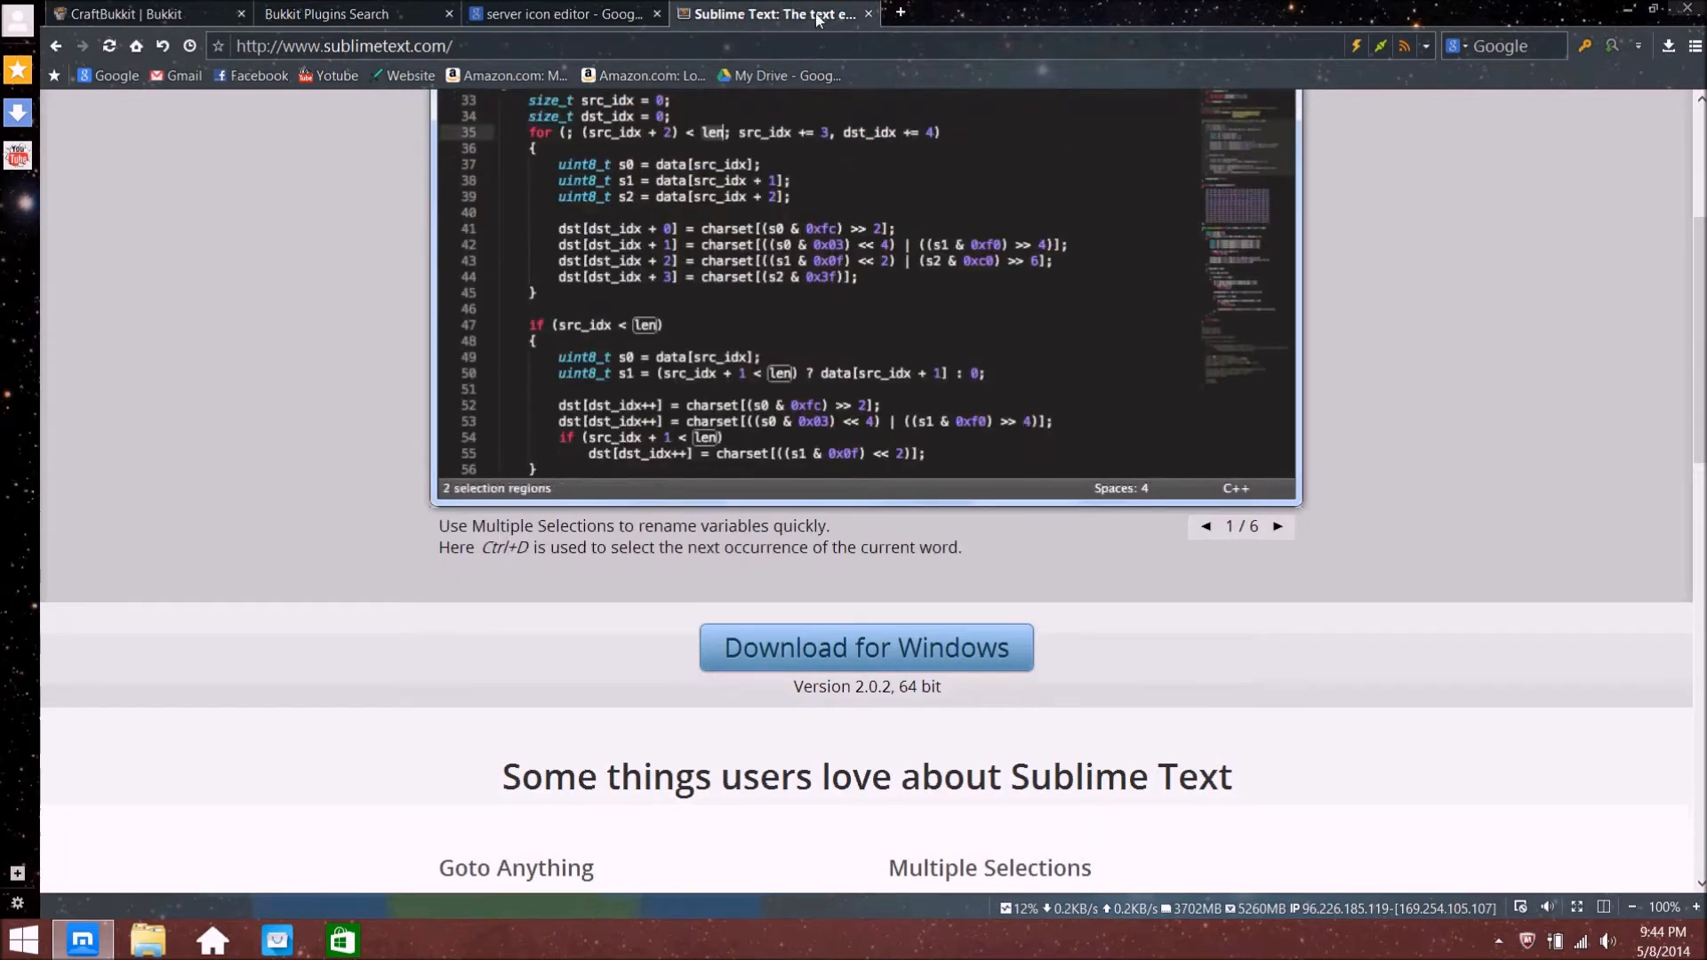
pyautogui.click(870, 14)
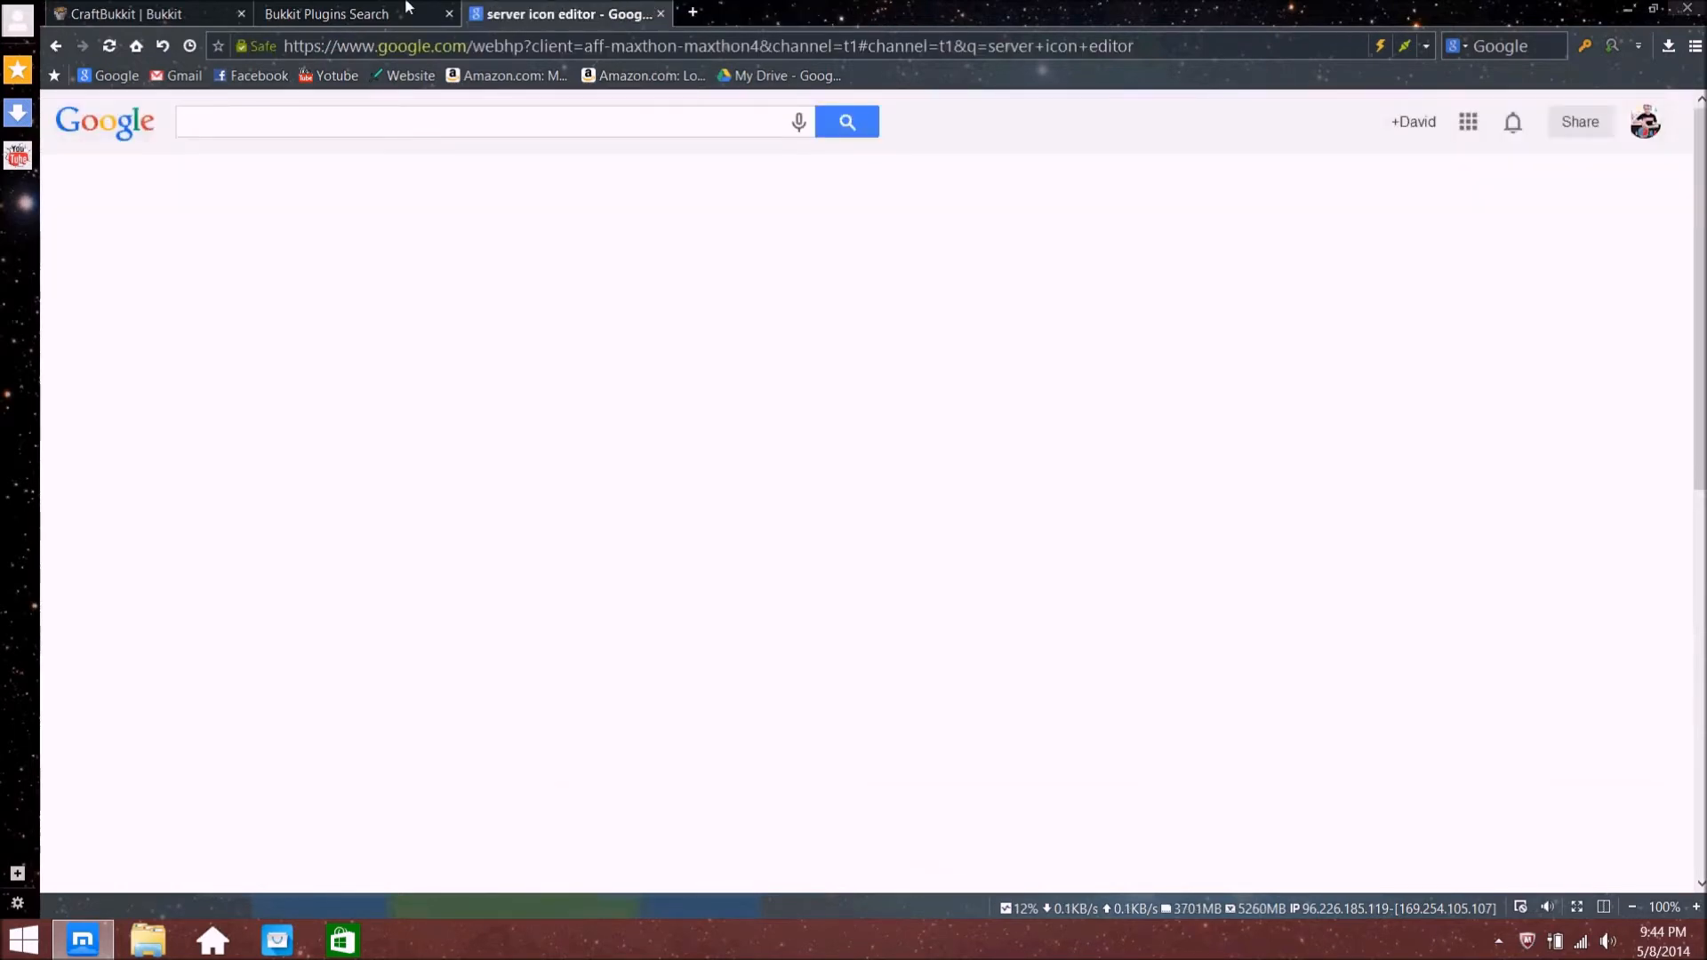
# Download the CraftBukkit 1.7.9-R0.1 development build and save it to the desktop
pyautogui.click(355, 13)
pyautogui.click(97, 9)
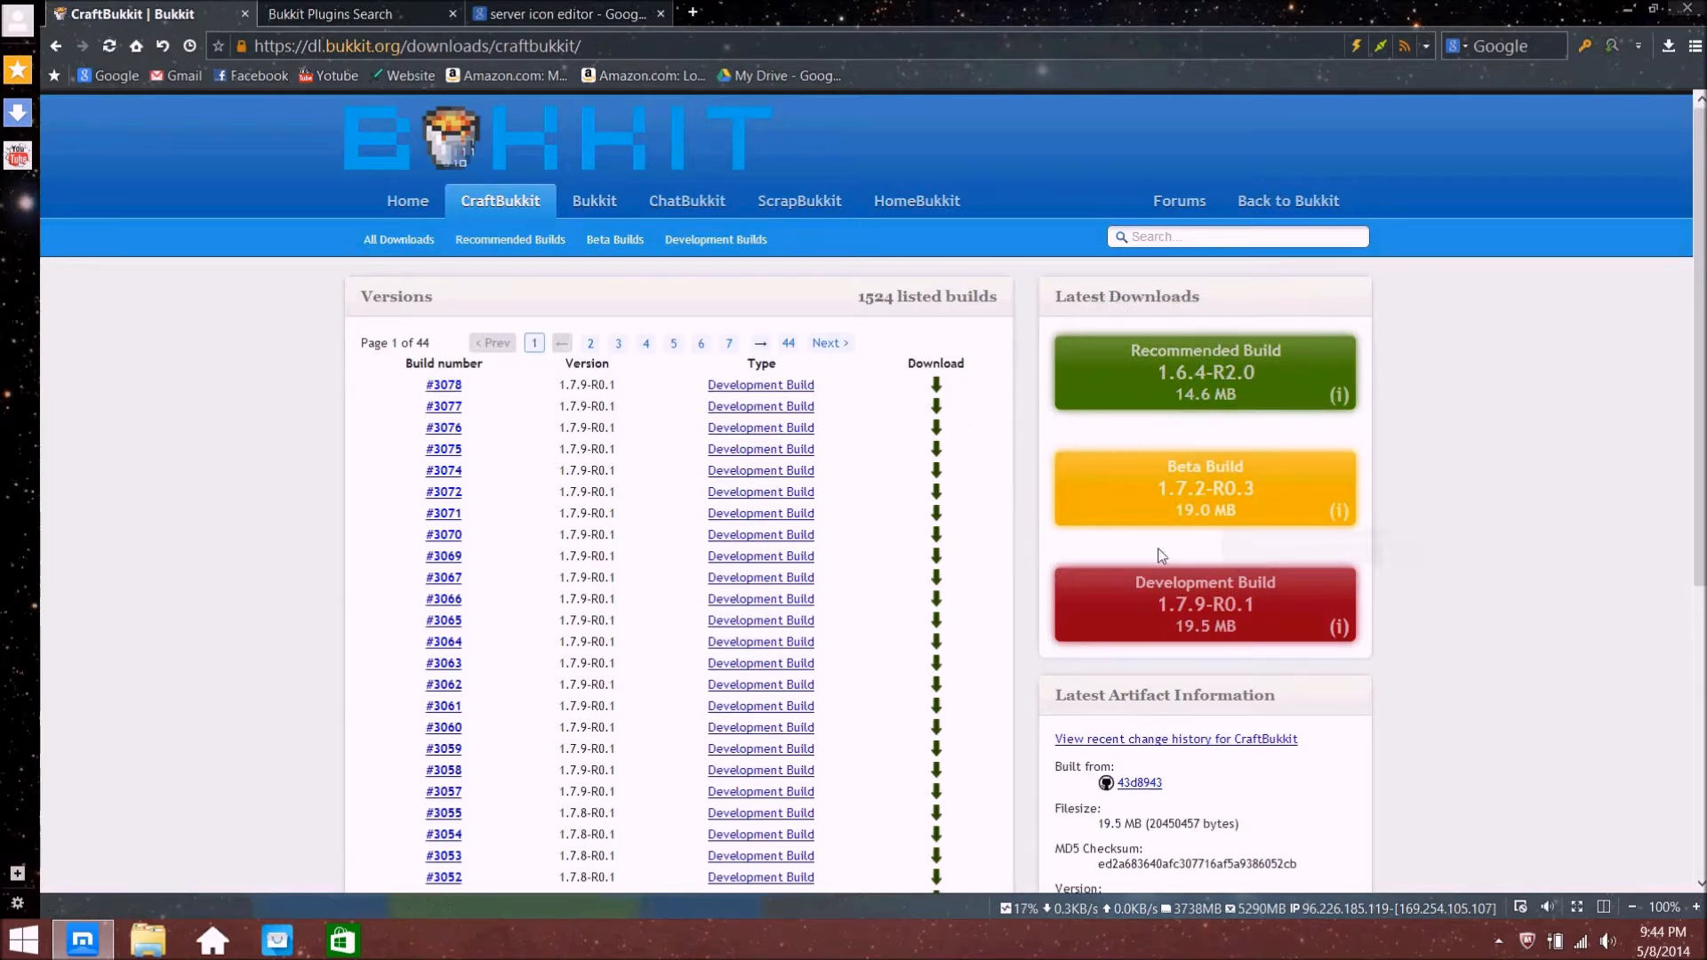
pyautogui.click(1200, 608)
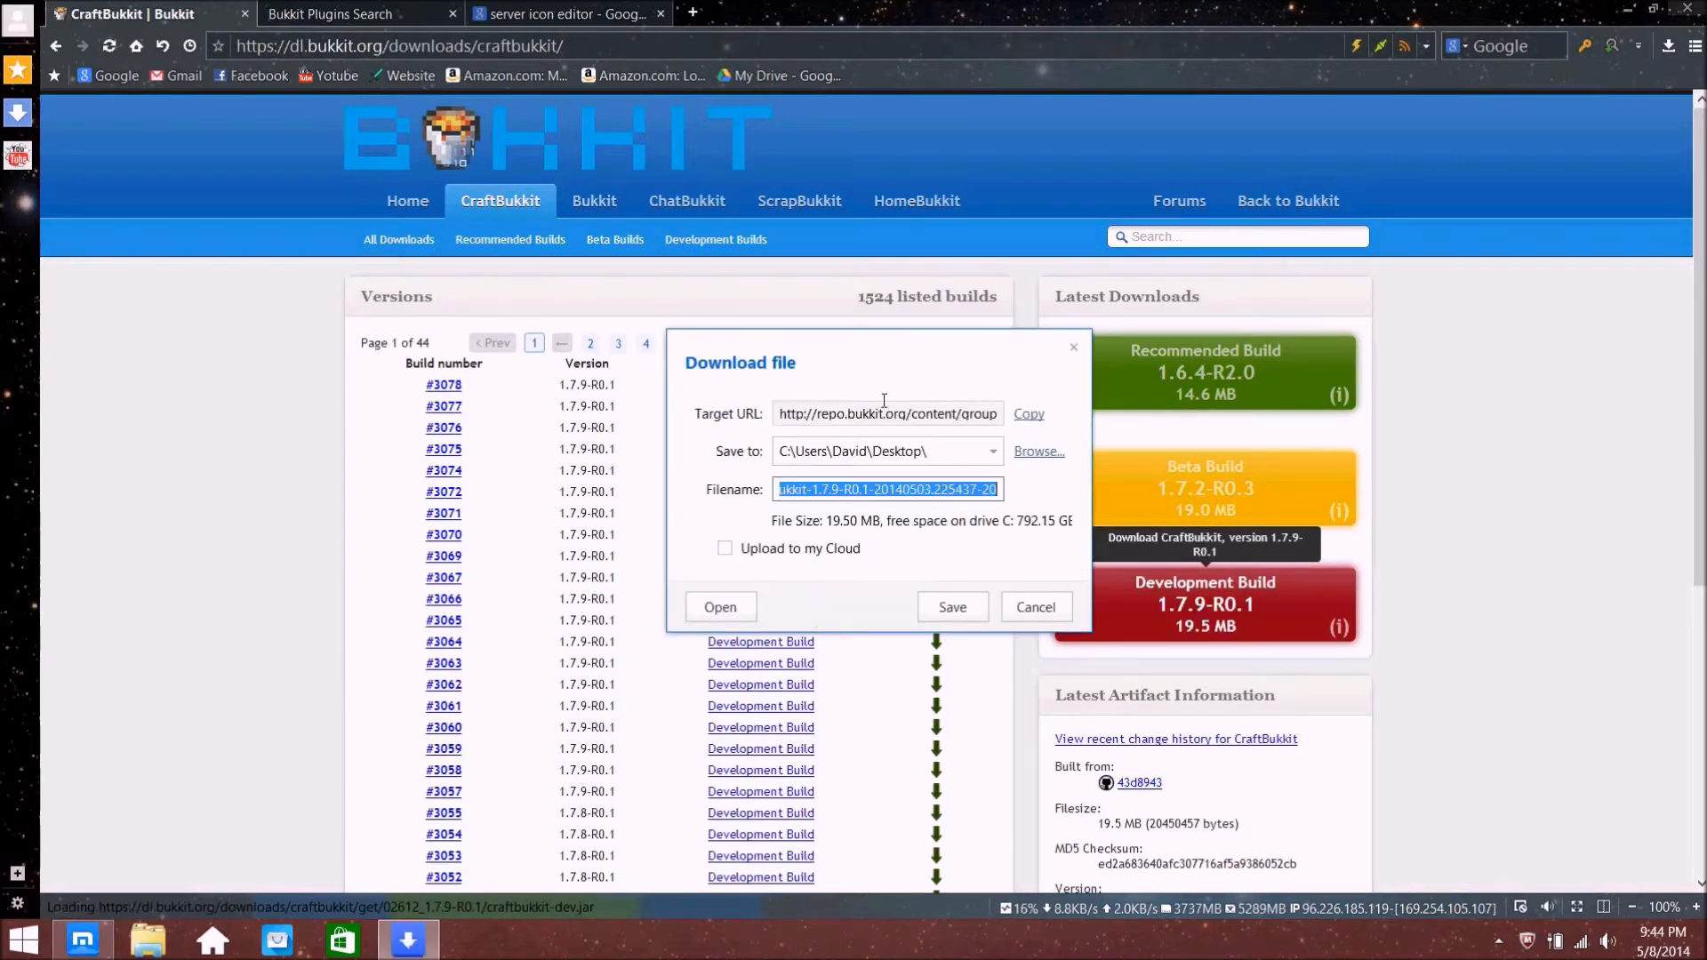
pyautogui.click(952, 607)
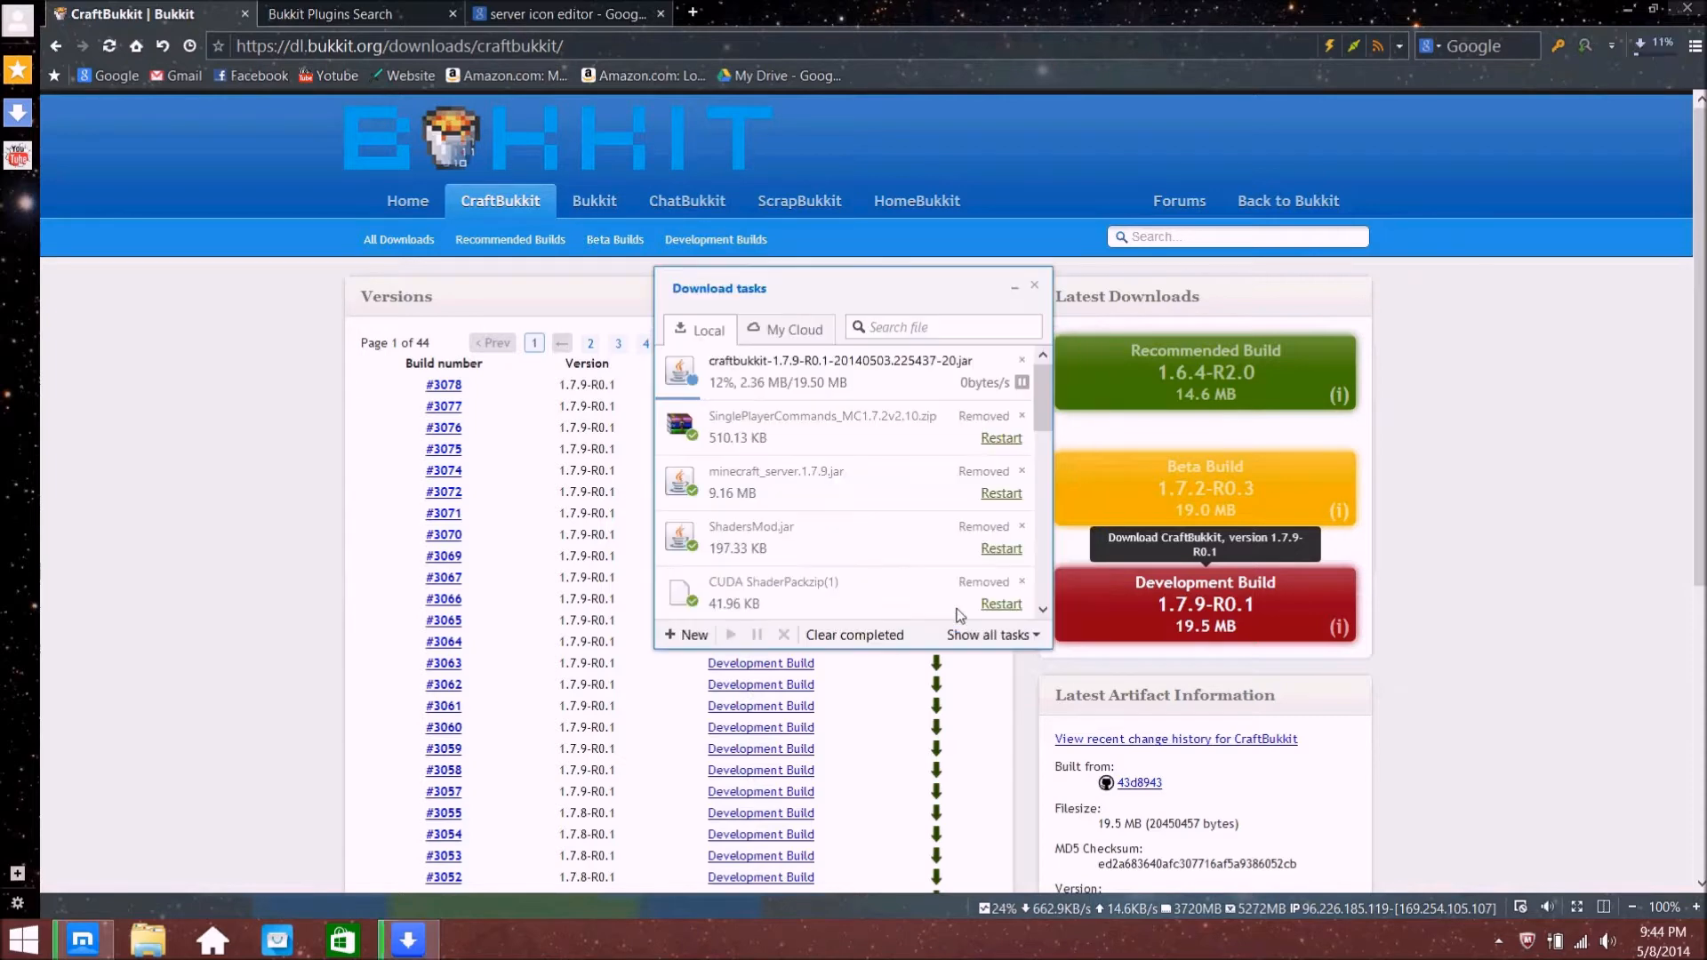
pyautogui.click(1700, 883)
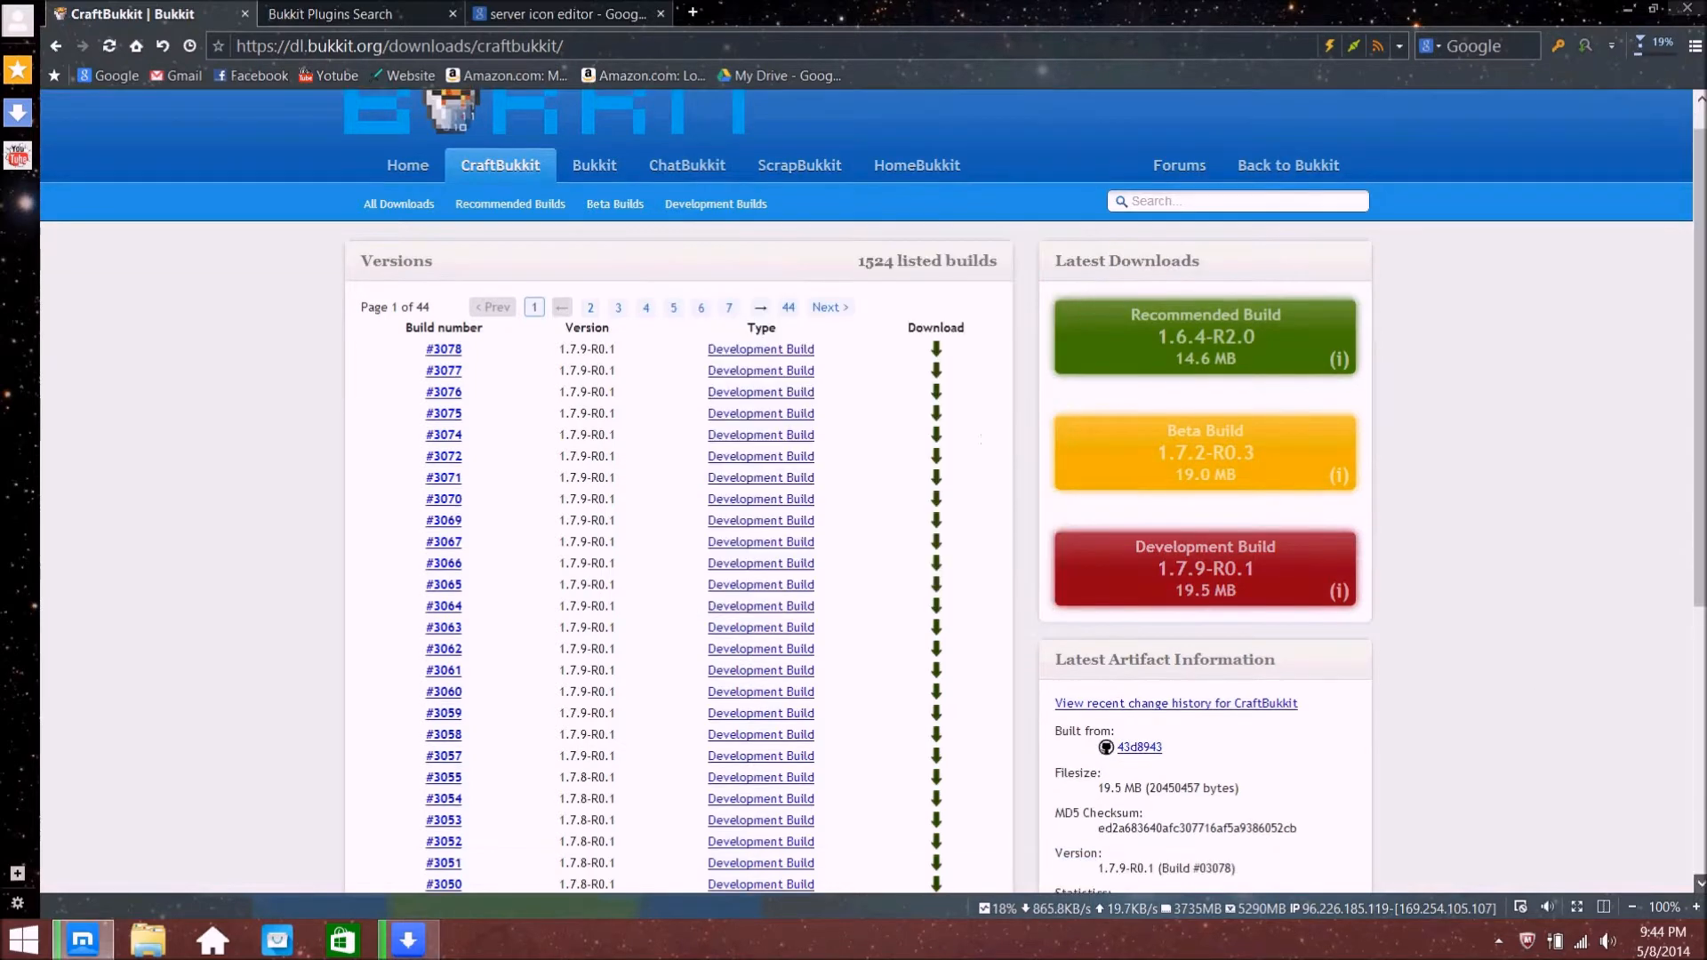
# Create a desktop folder named Bukkit and place it directly below the CraftBukkit download
pyautogui.click(1686, 944)
pyautogui.click(1704, 948)
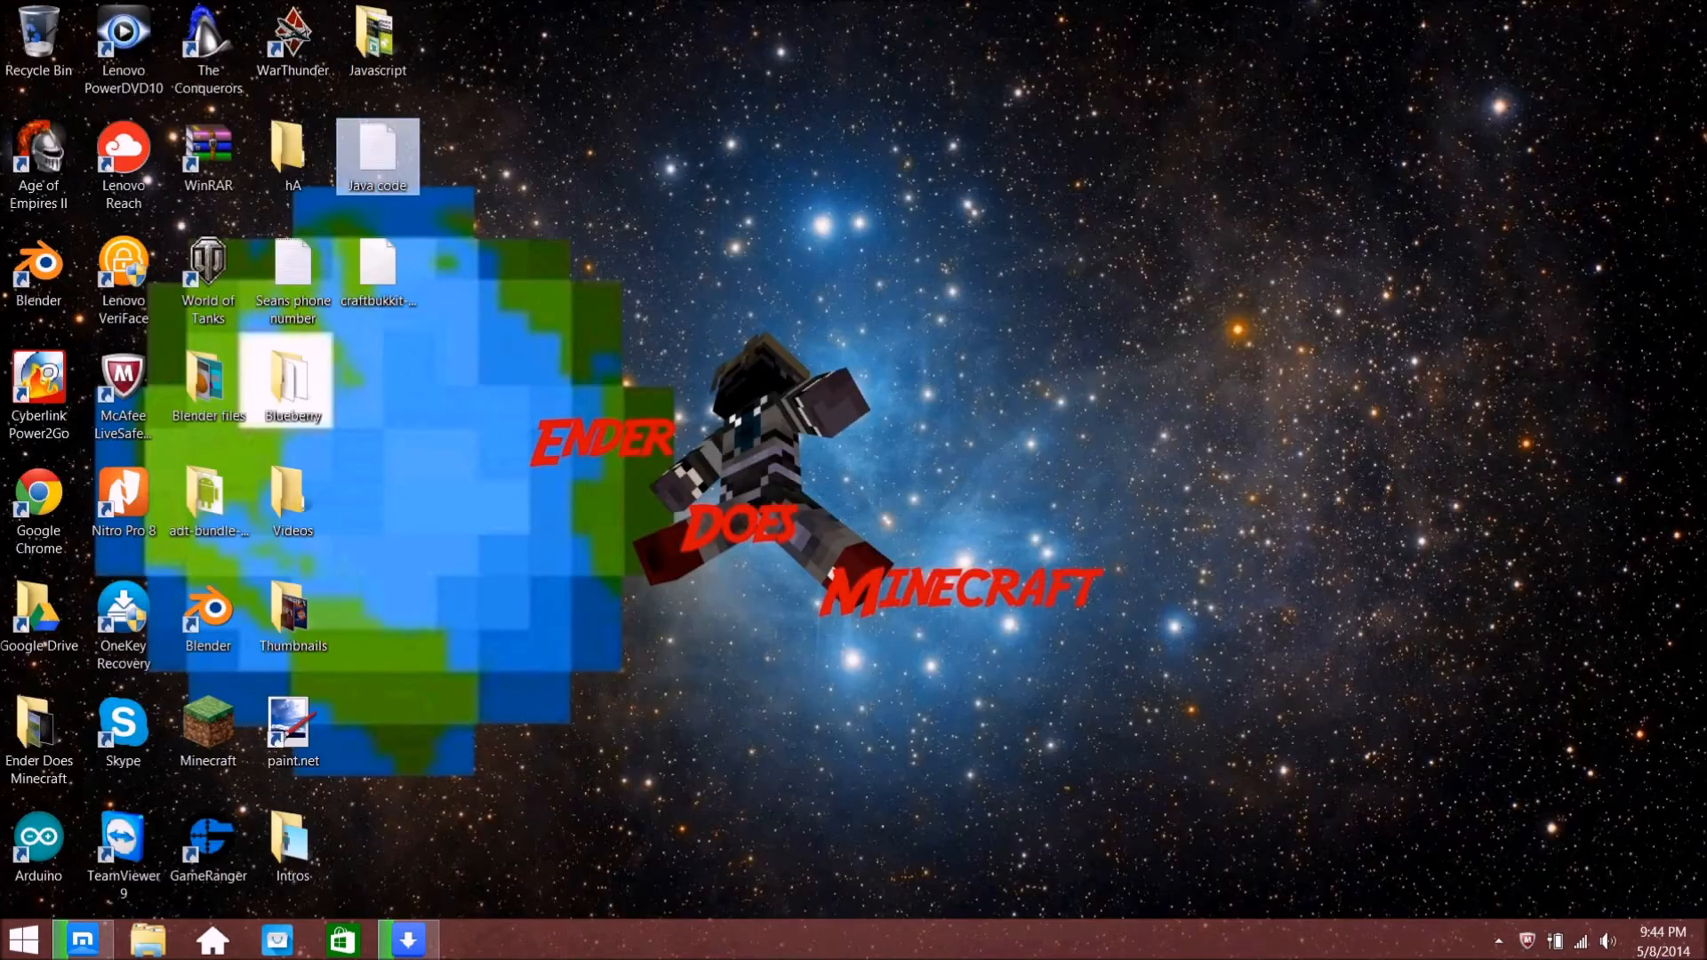
pyautogui.rightClick(396, 375)
pyautogui.moveTo(560, 561)
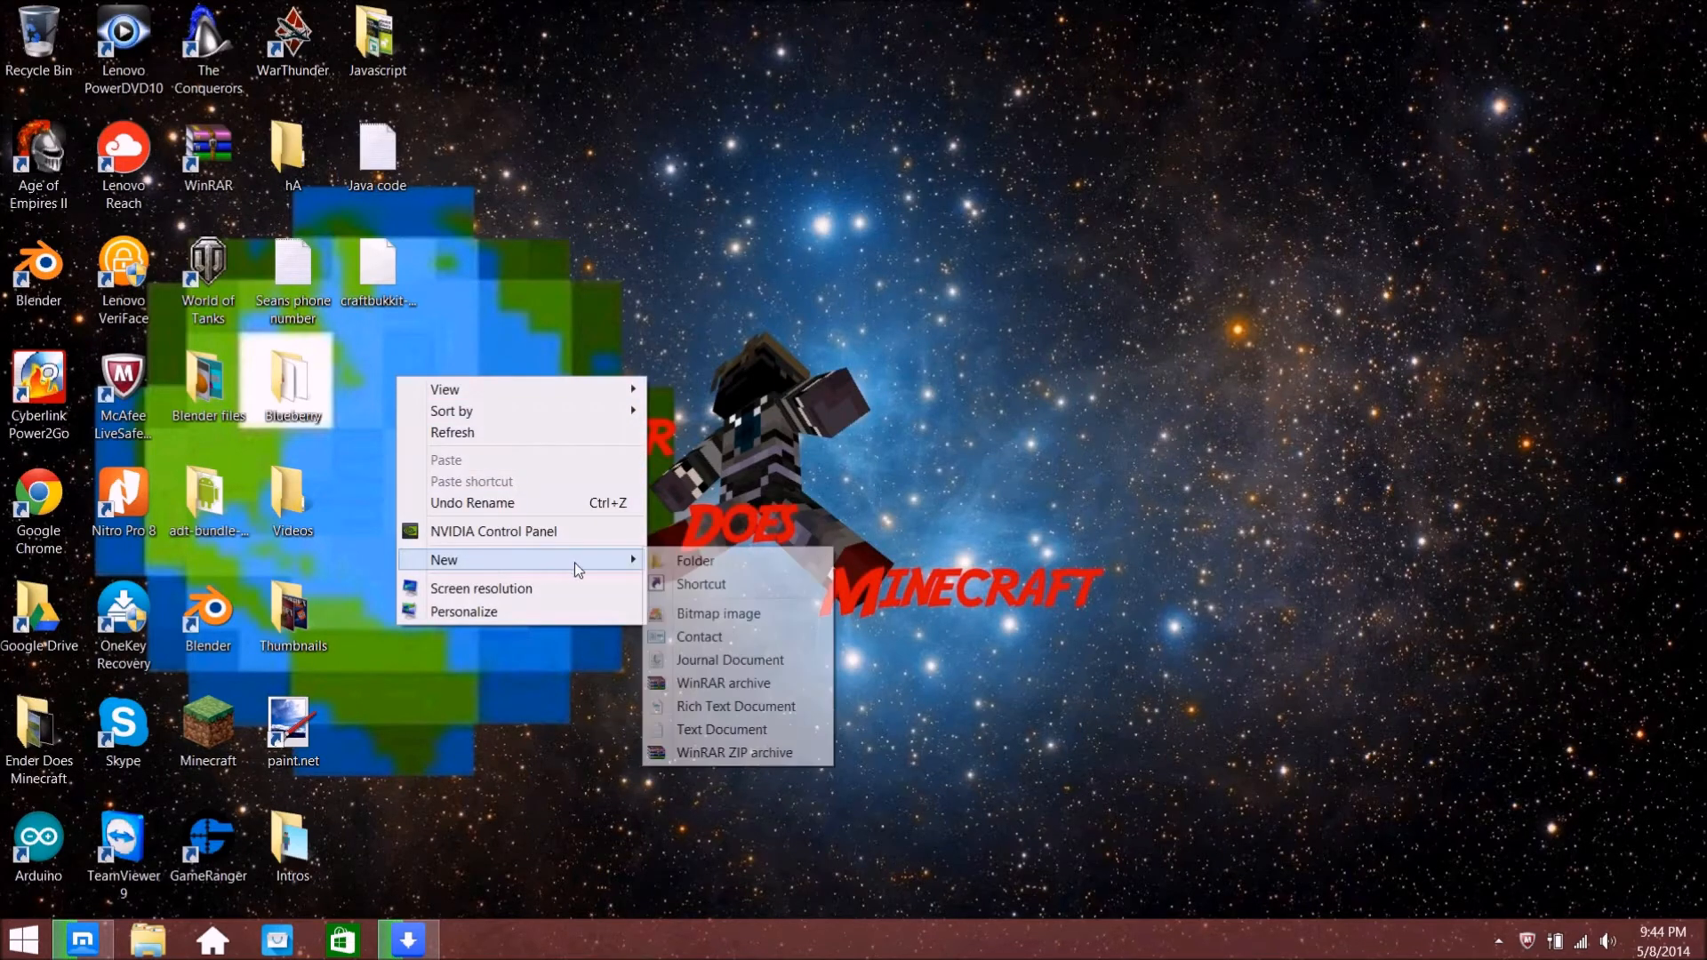
pyautogui.click(676, 561)
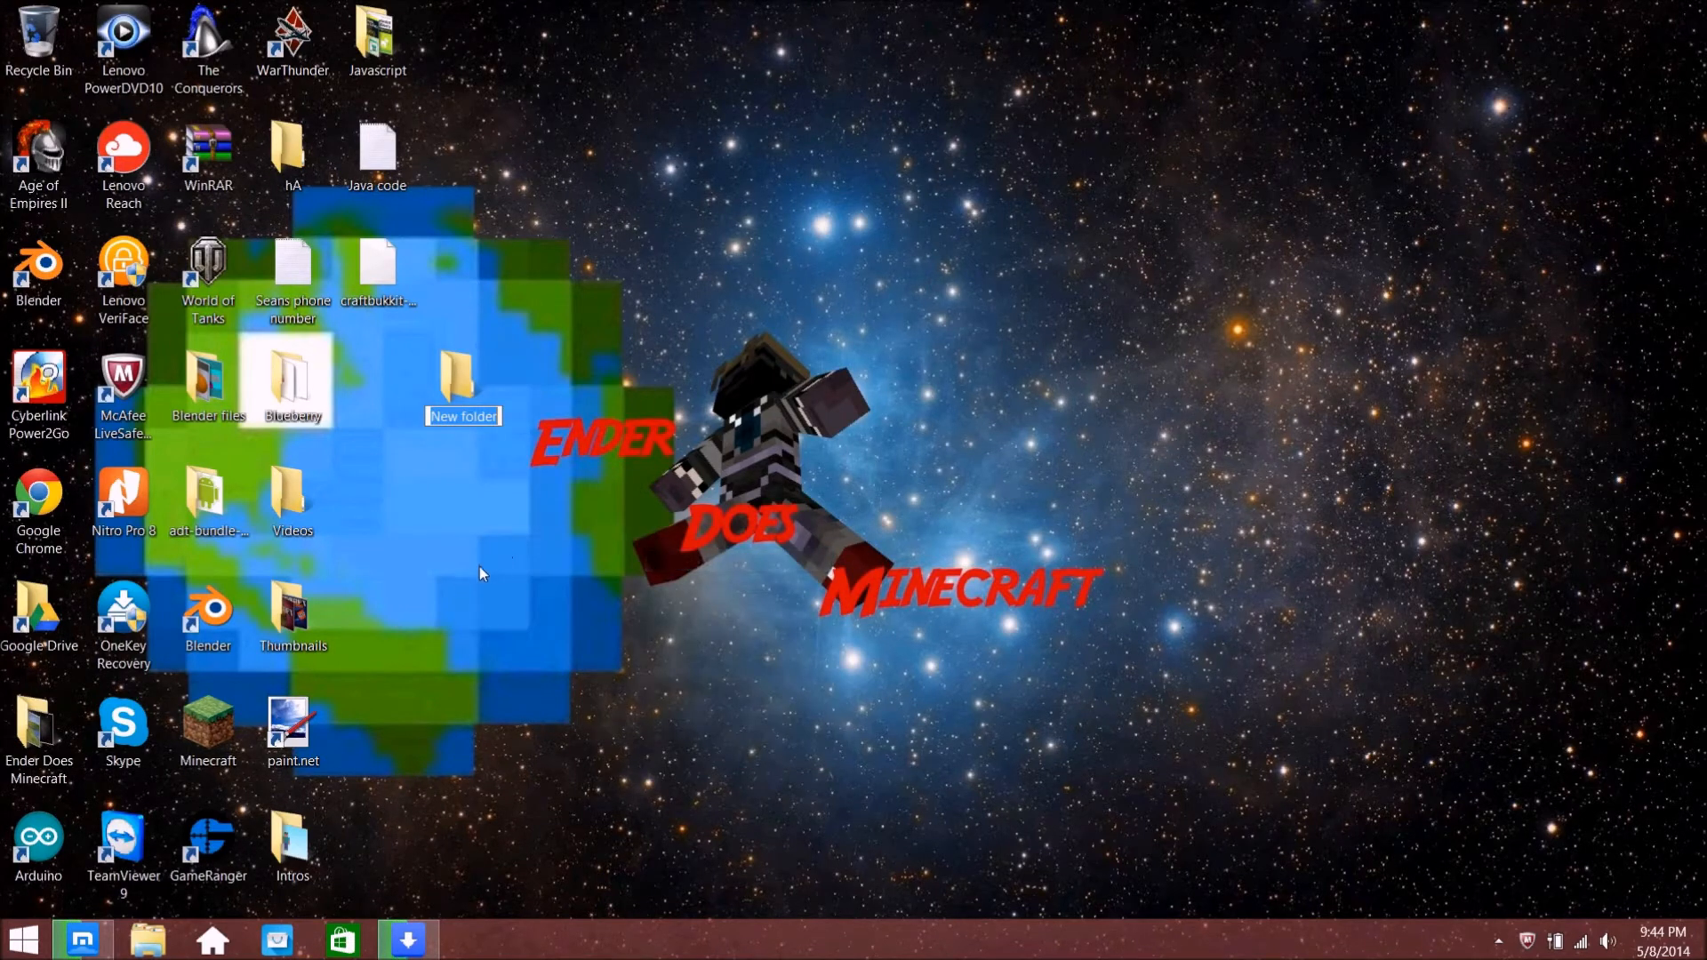
pyautogui.write('Bukkit')
pyautogui.press('Return')
pyautogui.moveTo(476, 389); pyautogui.dragTo(388, 374)
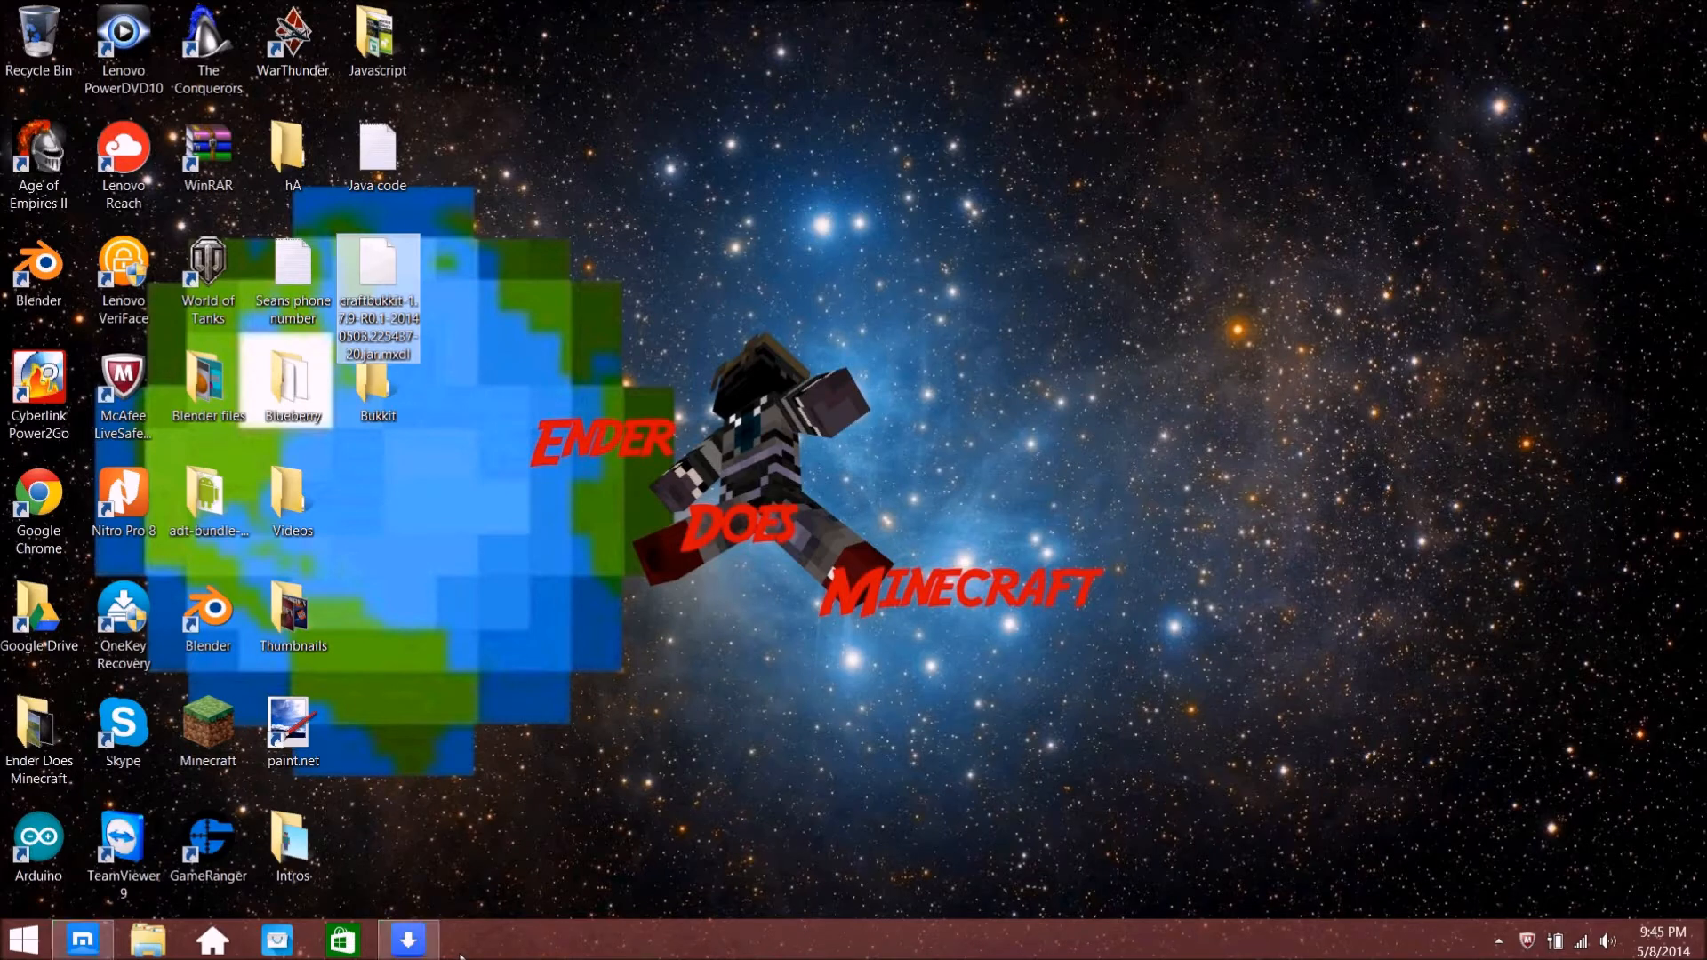
# Check the CraftBukkit download, close the download list, and move the jar file into the Bukkit folder
pyautogui.click(425, 950)
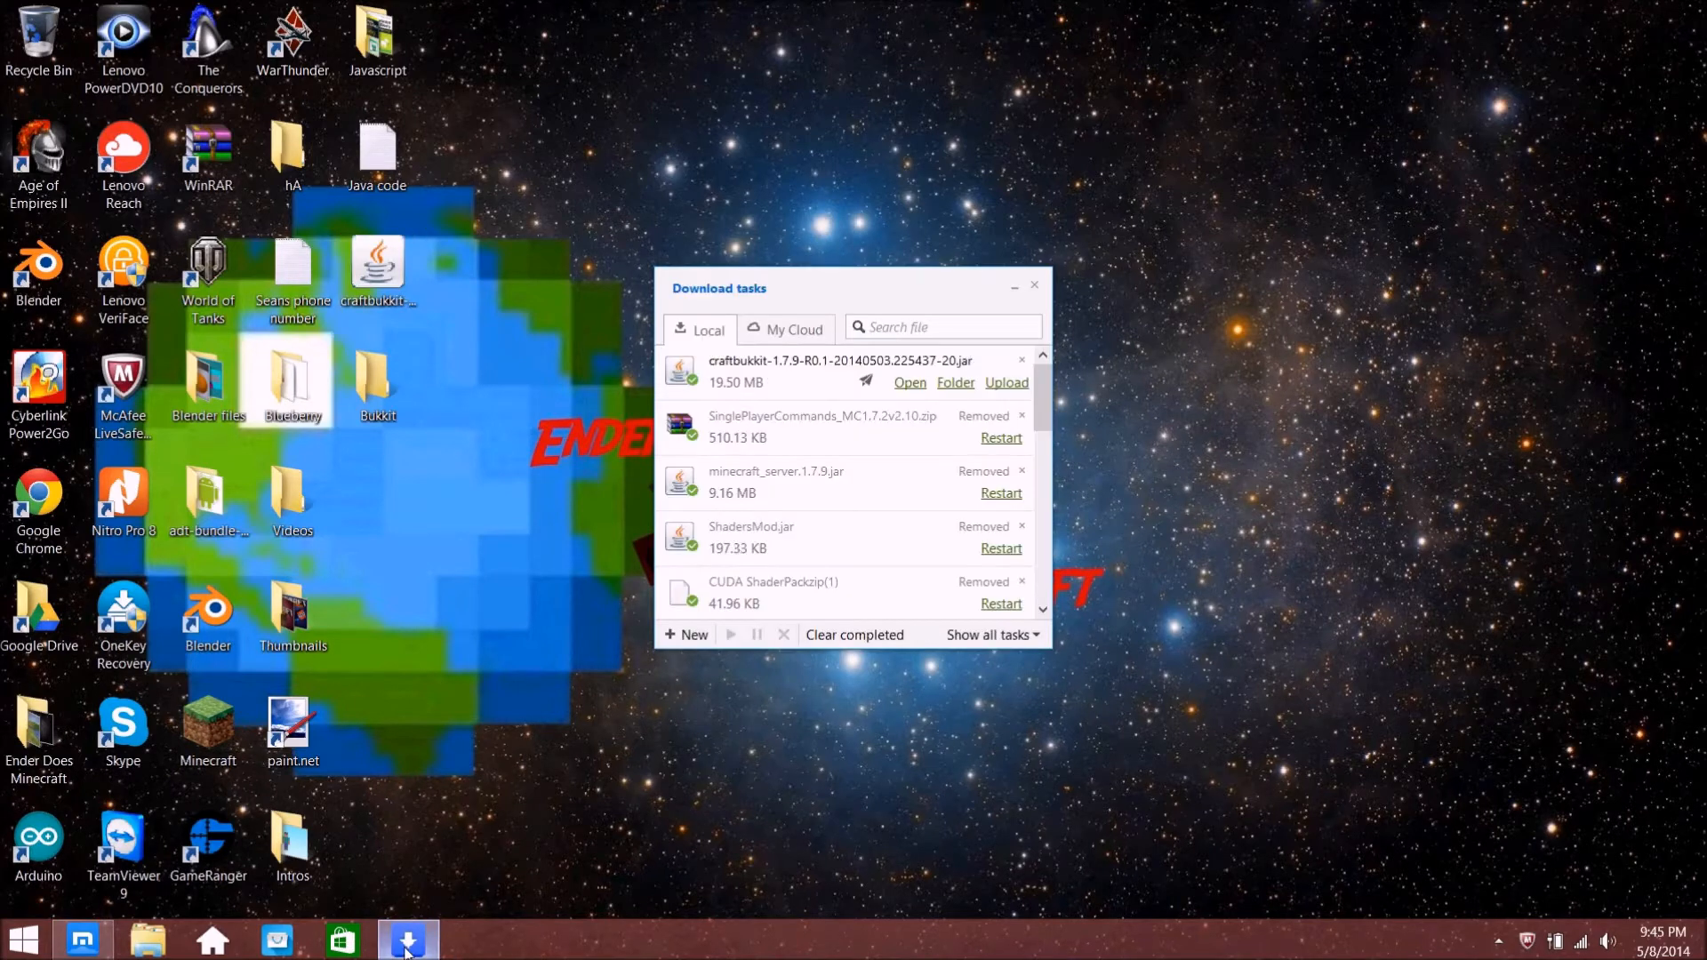
pyautogui.click(1033, 285)
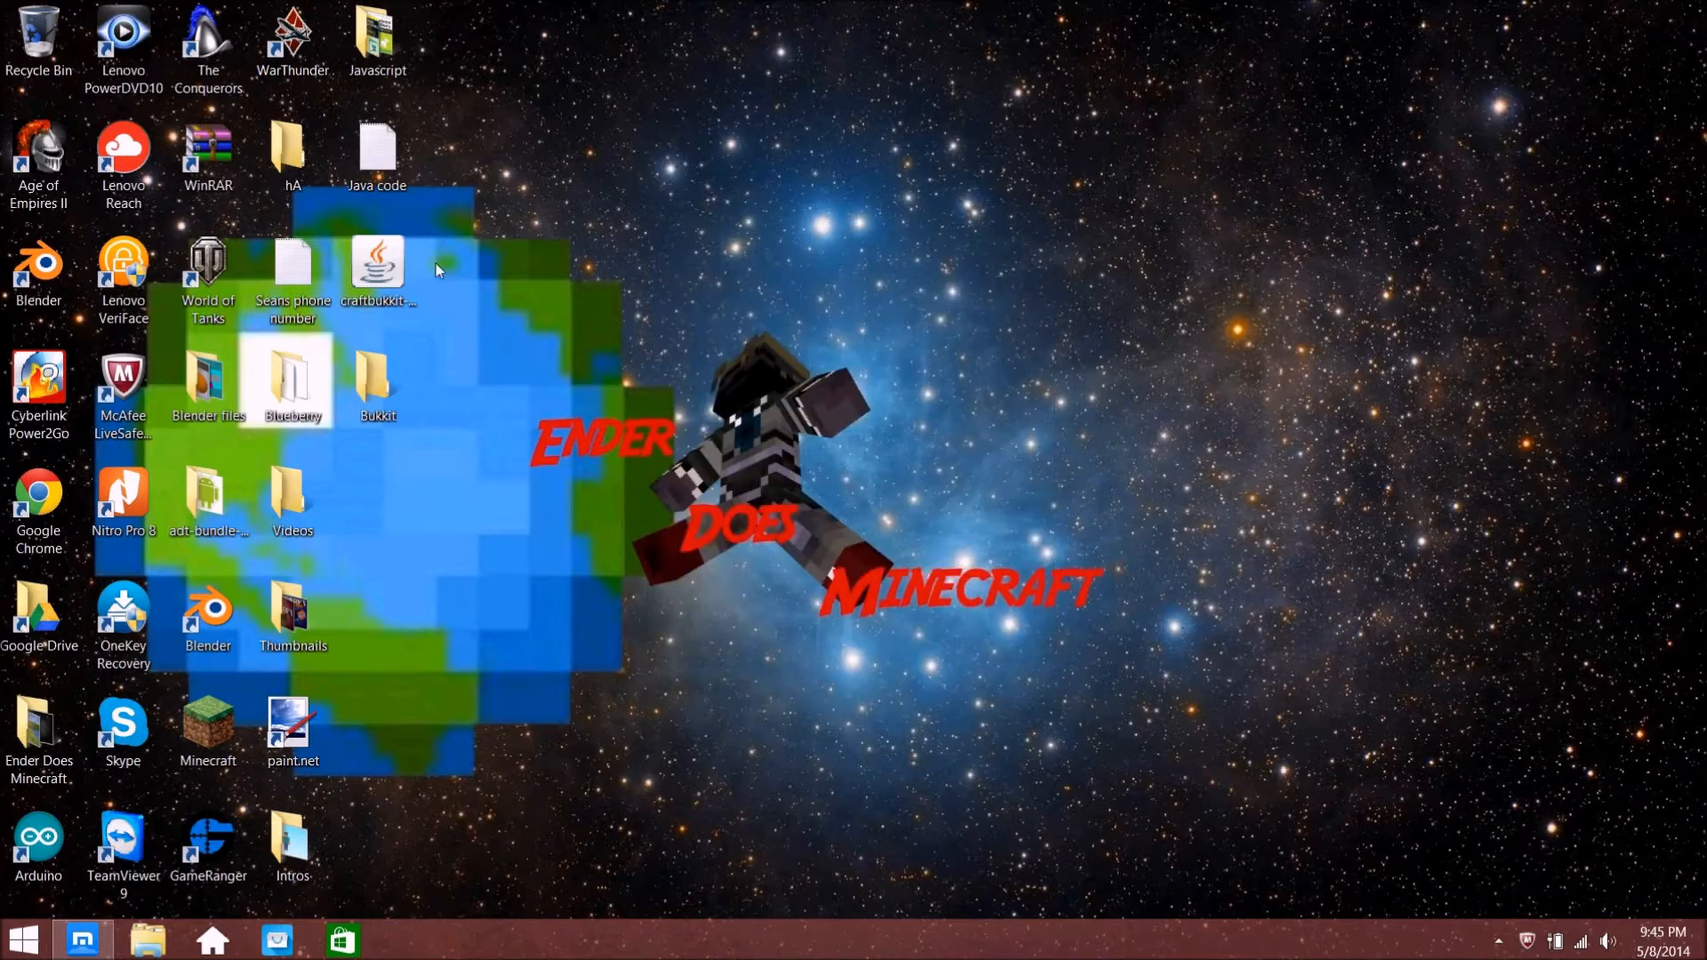
pyautogui.click(371, 269)
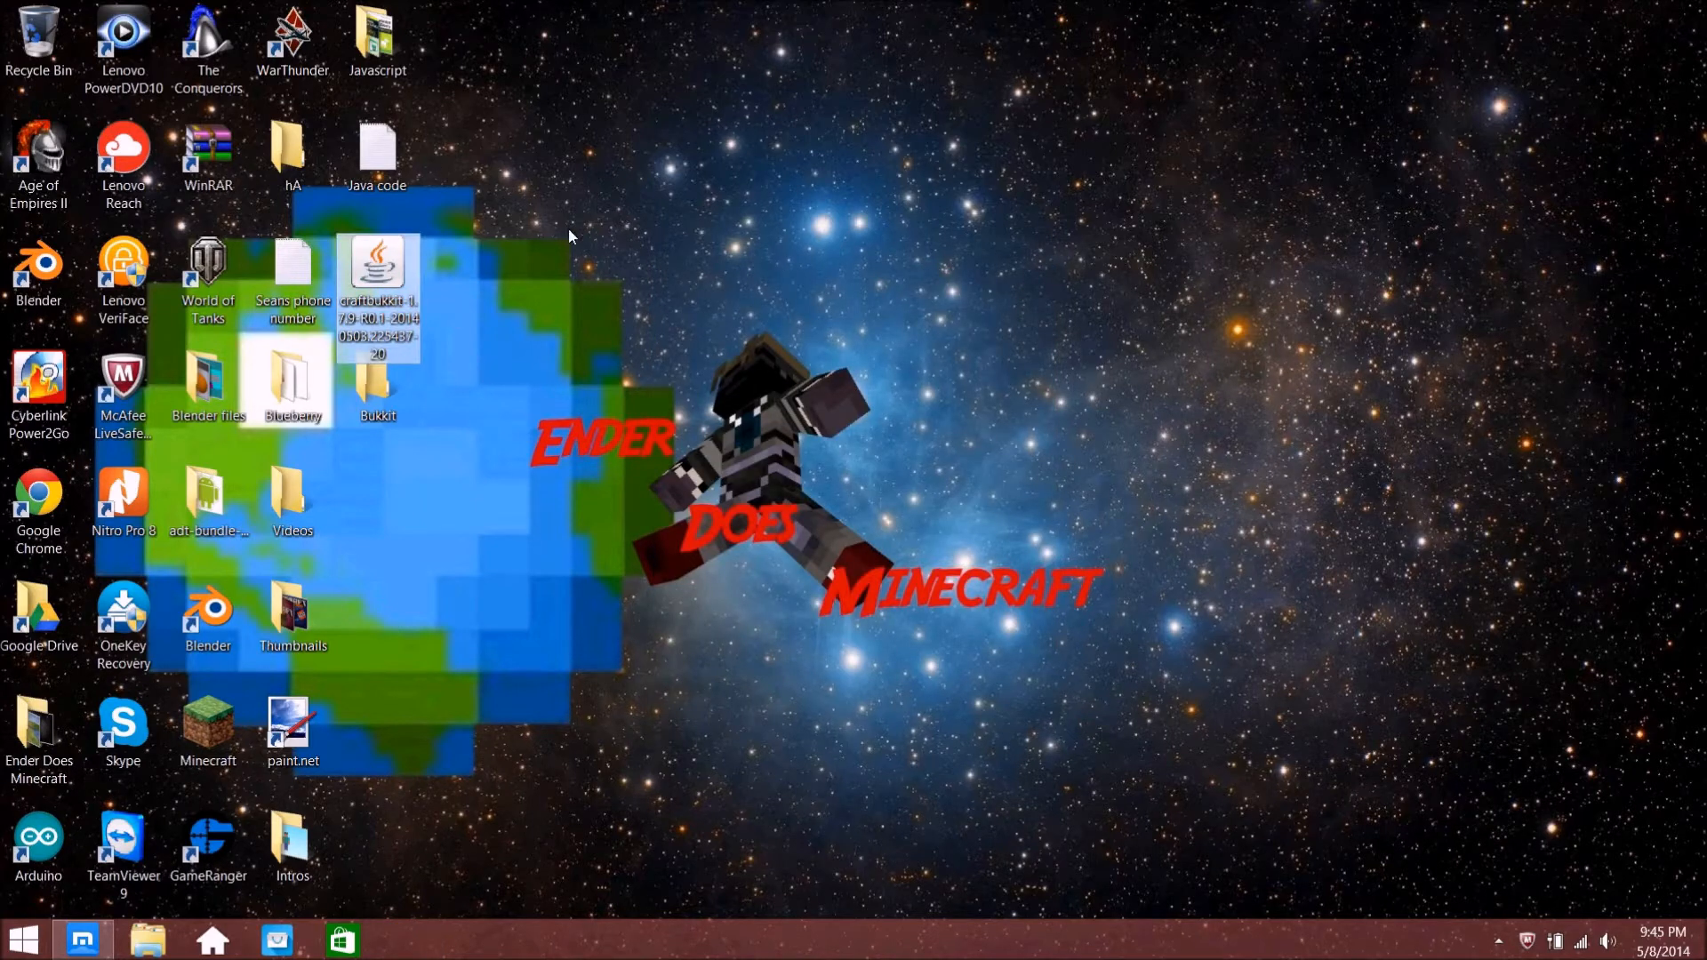
pyautogui.moveTo(387, 267); pyautogui.dragTo(380, 395)
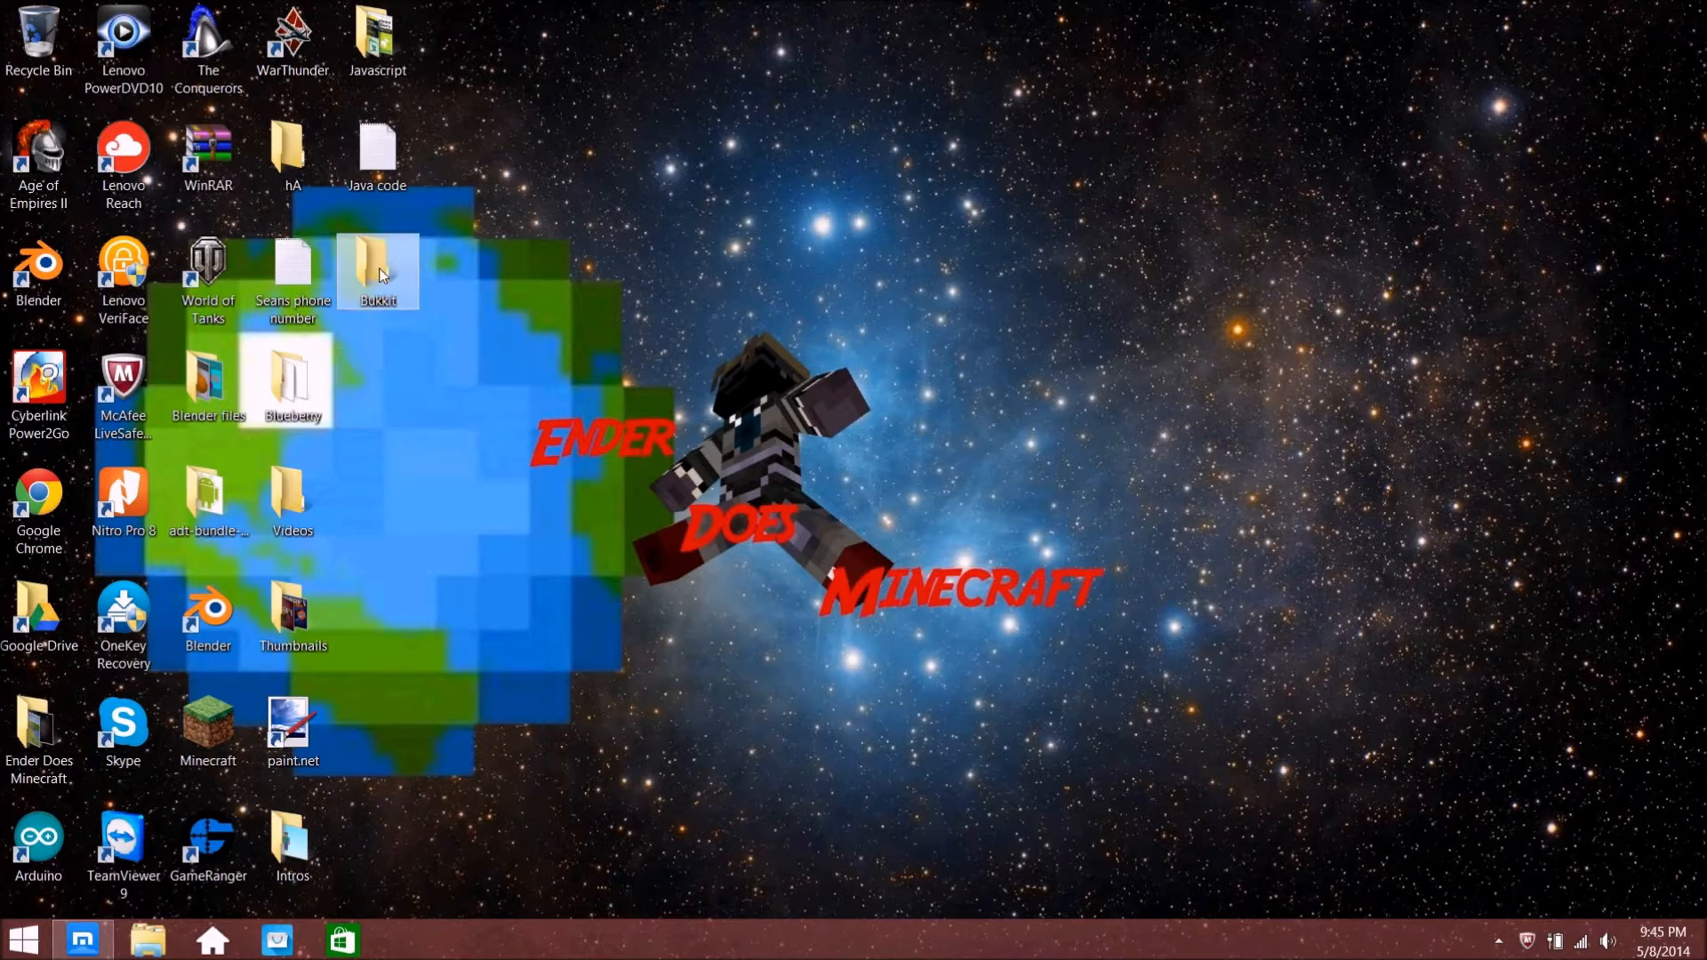
# Open the Bukkit folder and rename the CraftBukkit jar file to craftbukkit
pyautogui.doubleClick(381, 274)
pyautogui.moveTo(335, 107); pyautogui.dragTo(876, 118)
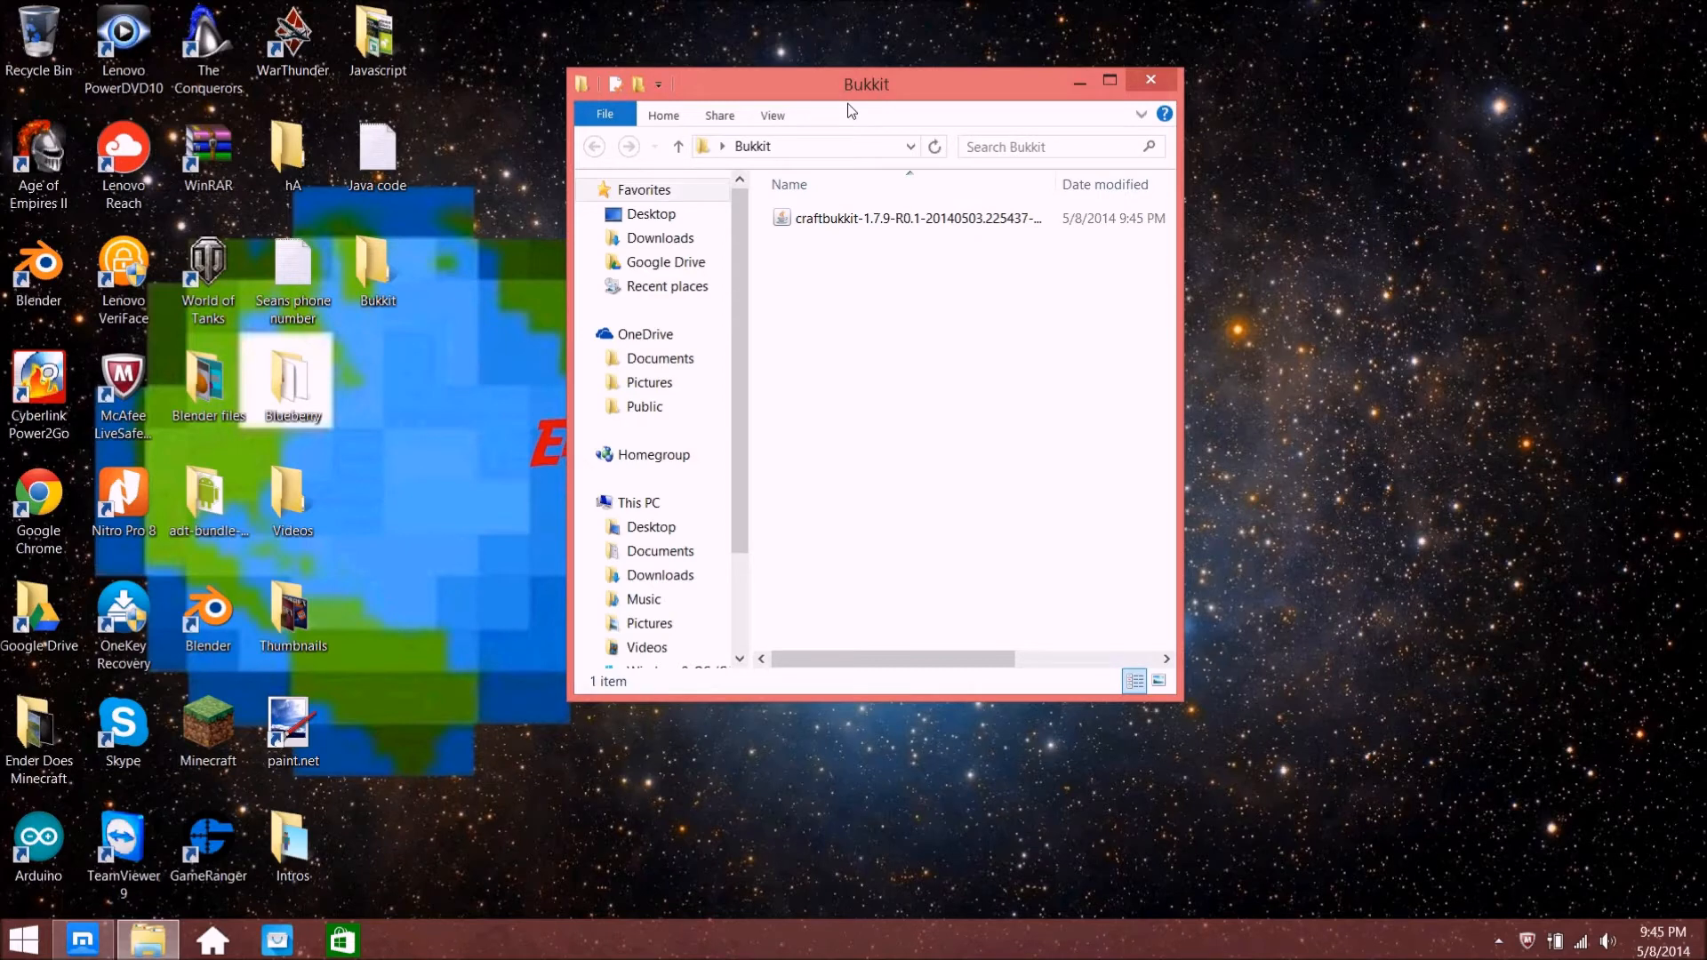
pyautogui.click(881, 222)
pyautogui.rightClick(882, 222)
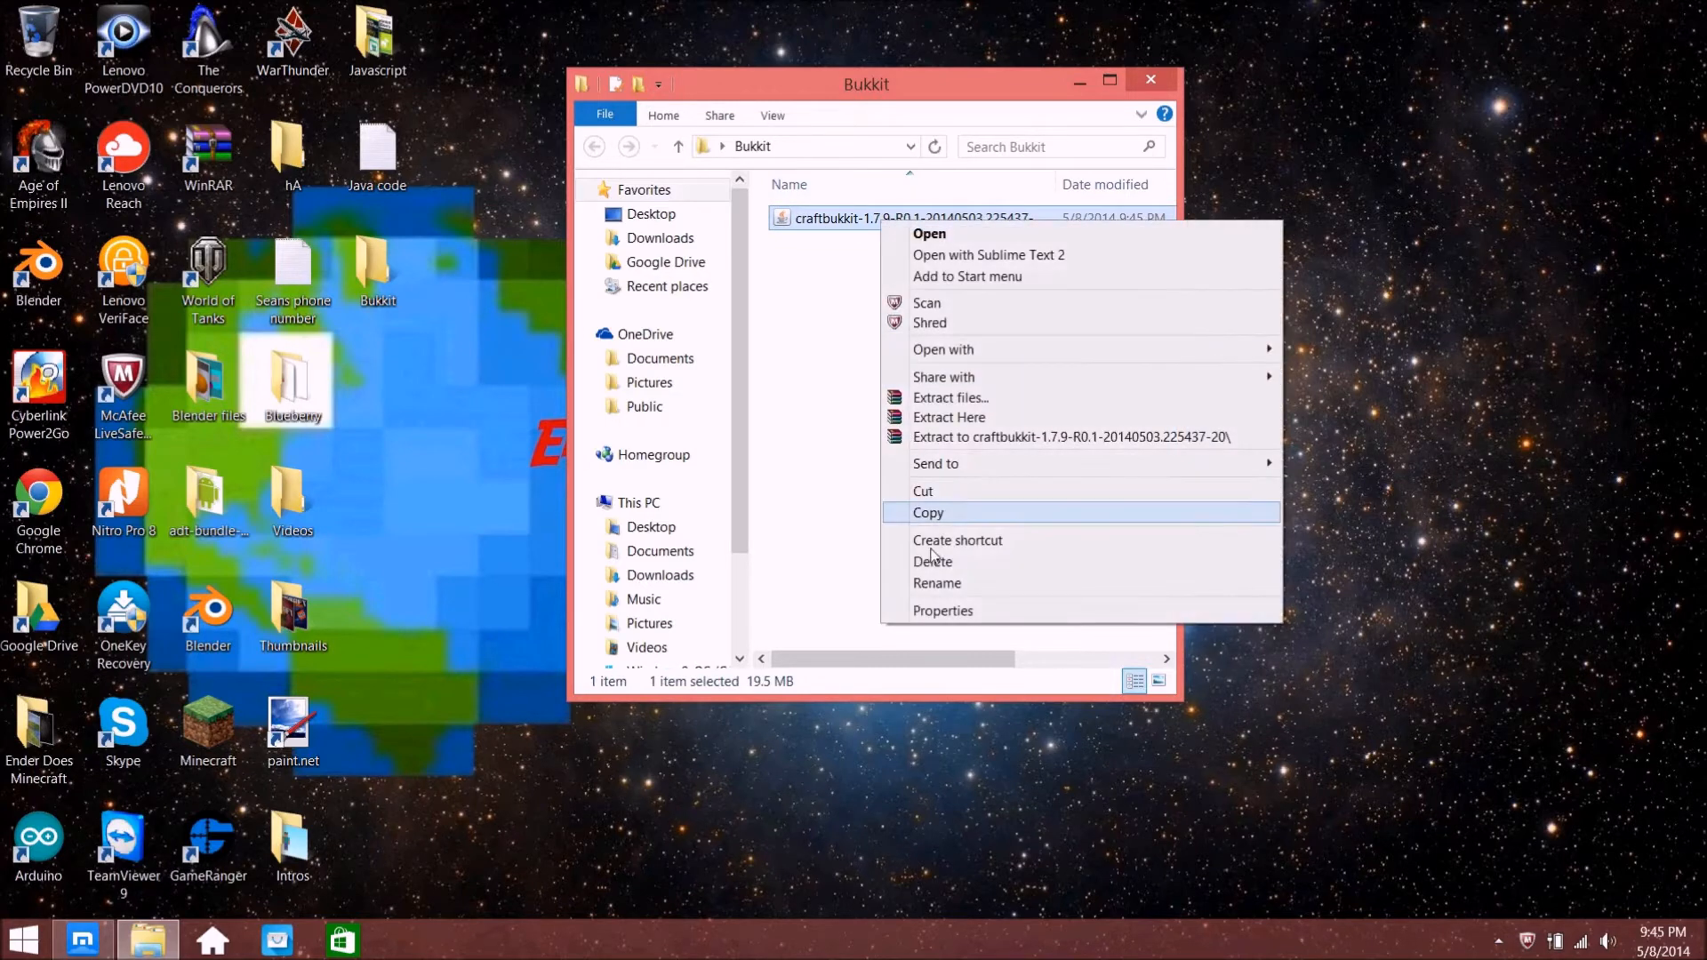
pyautogui.click(935, 584)
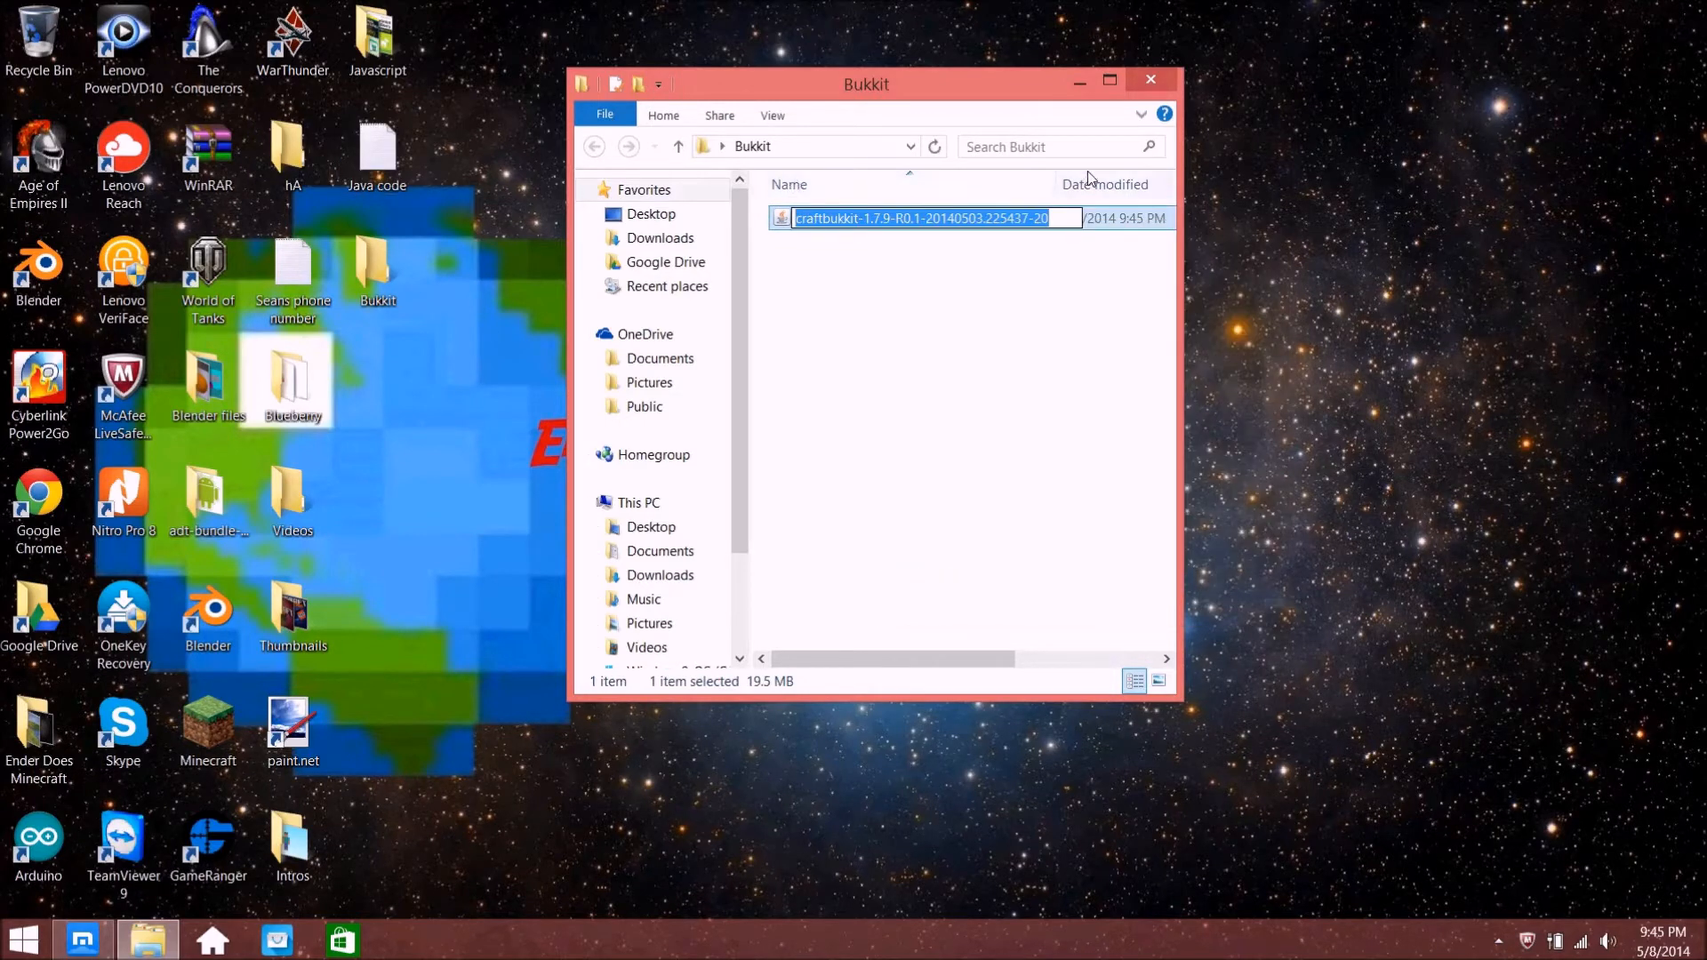
pyautogui.moveTo(1069, 219); pyautogui.dragTo(860, 227)
pyautogui.press('BackSpace')
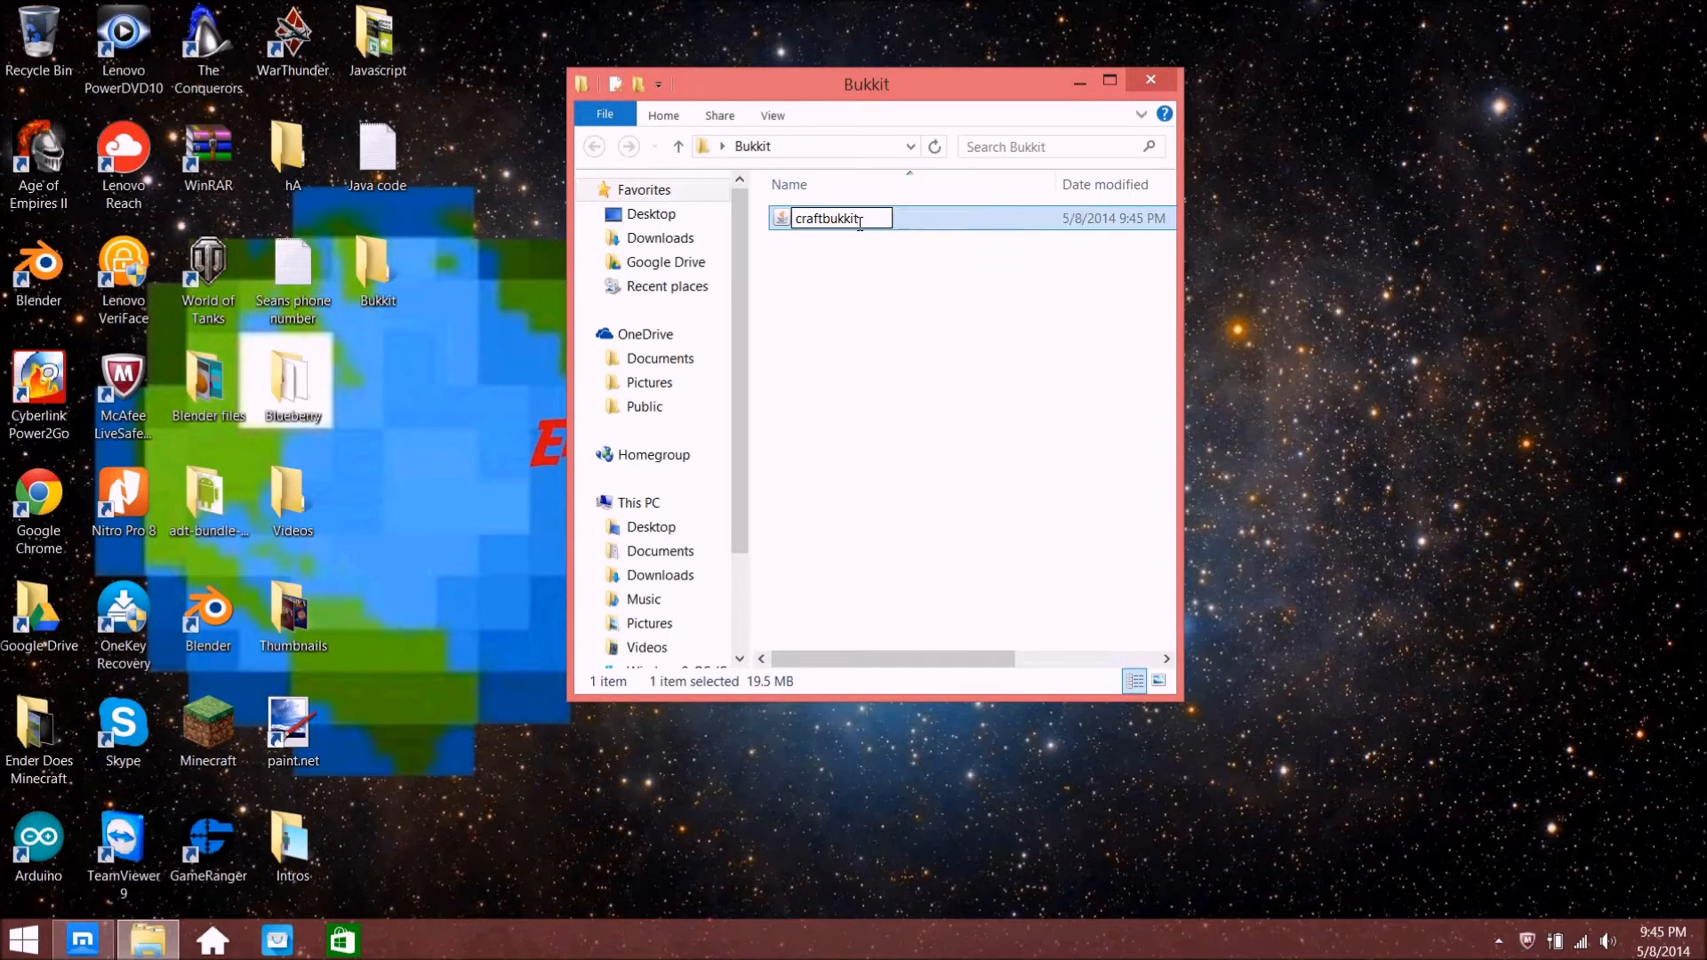
pyautogui.press('Return')
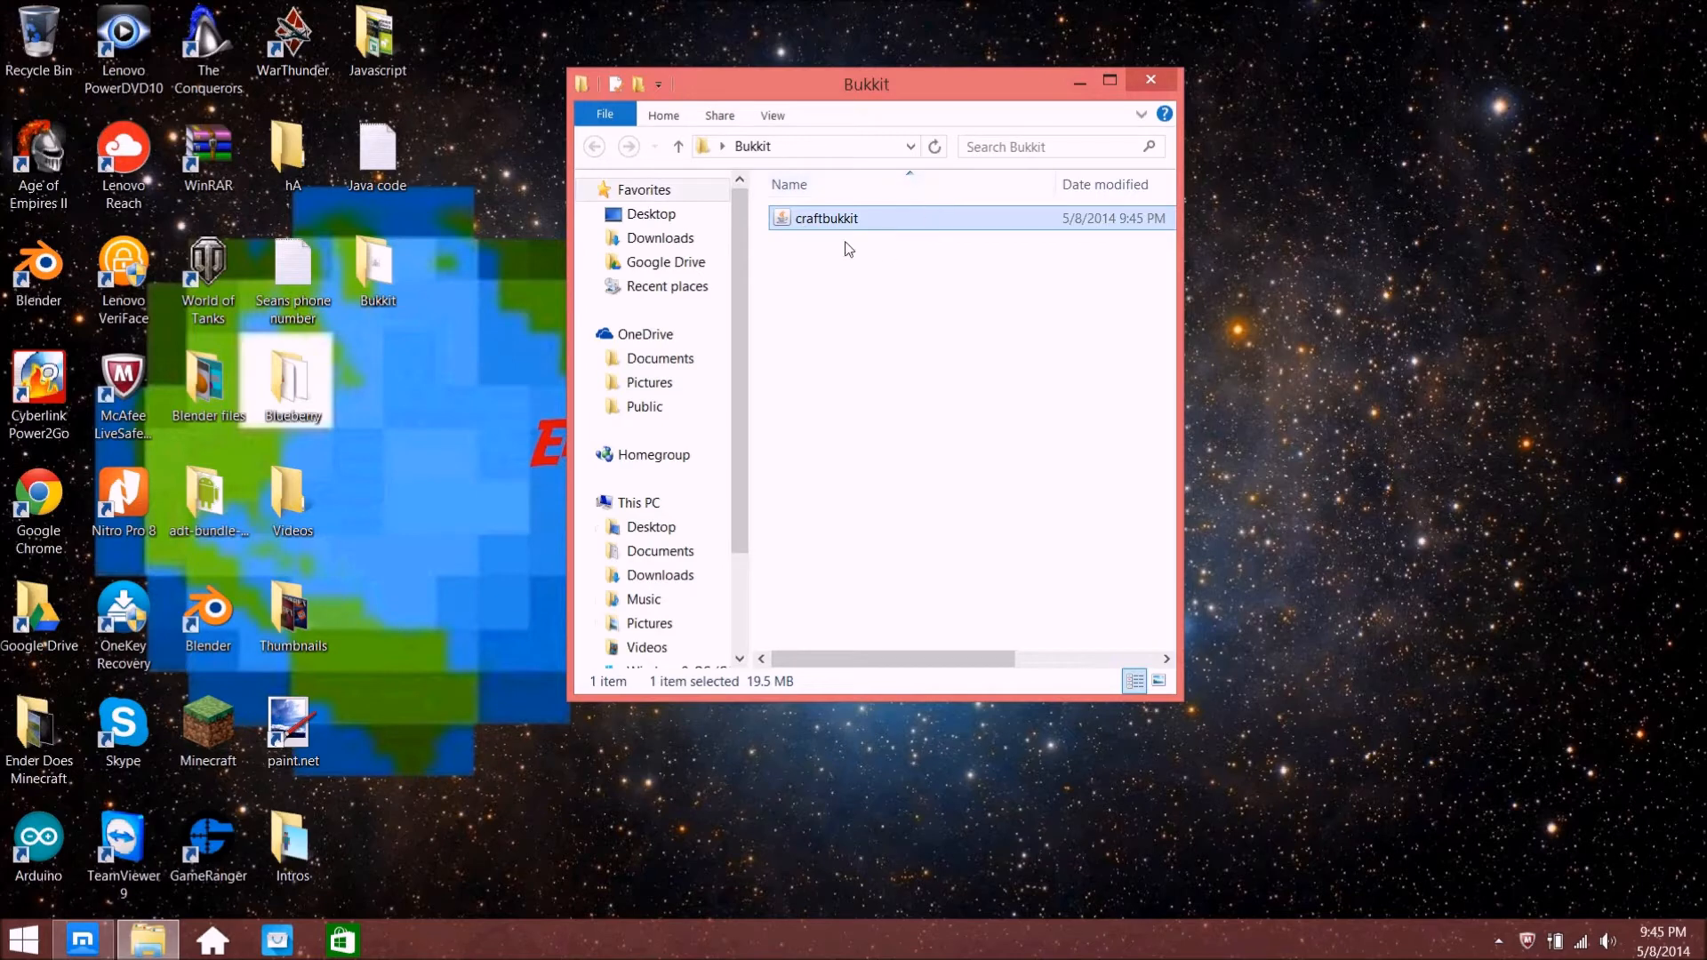
# Run the craftbukkit jar to generate the server files in the Bukkit folder
pyautogui.moveTo(878, 96)
pyautogui.mouseDown()
pyautogui.moveTo(706, 165)
pyautogui.moveTo(1120, 165)
pyautogui.moveTo(887, 147)
pyautogui.moveTo(847, 91)
pyautogui.mouseUp()
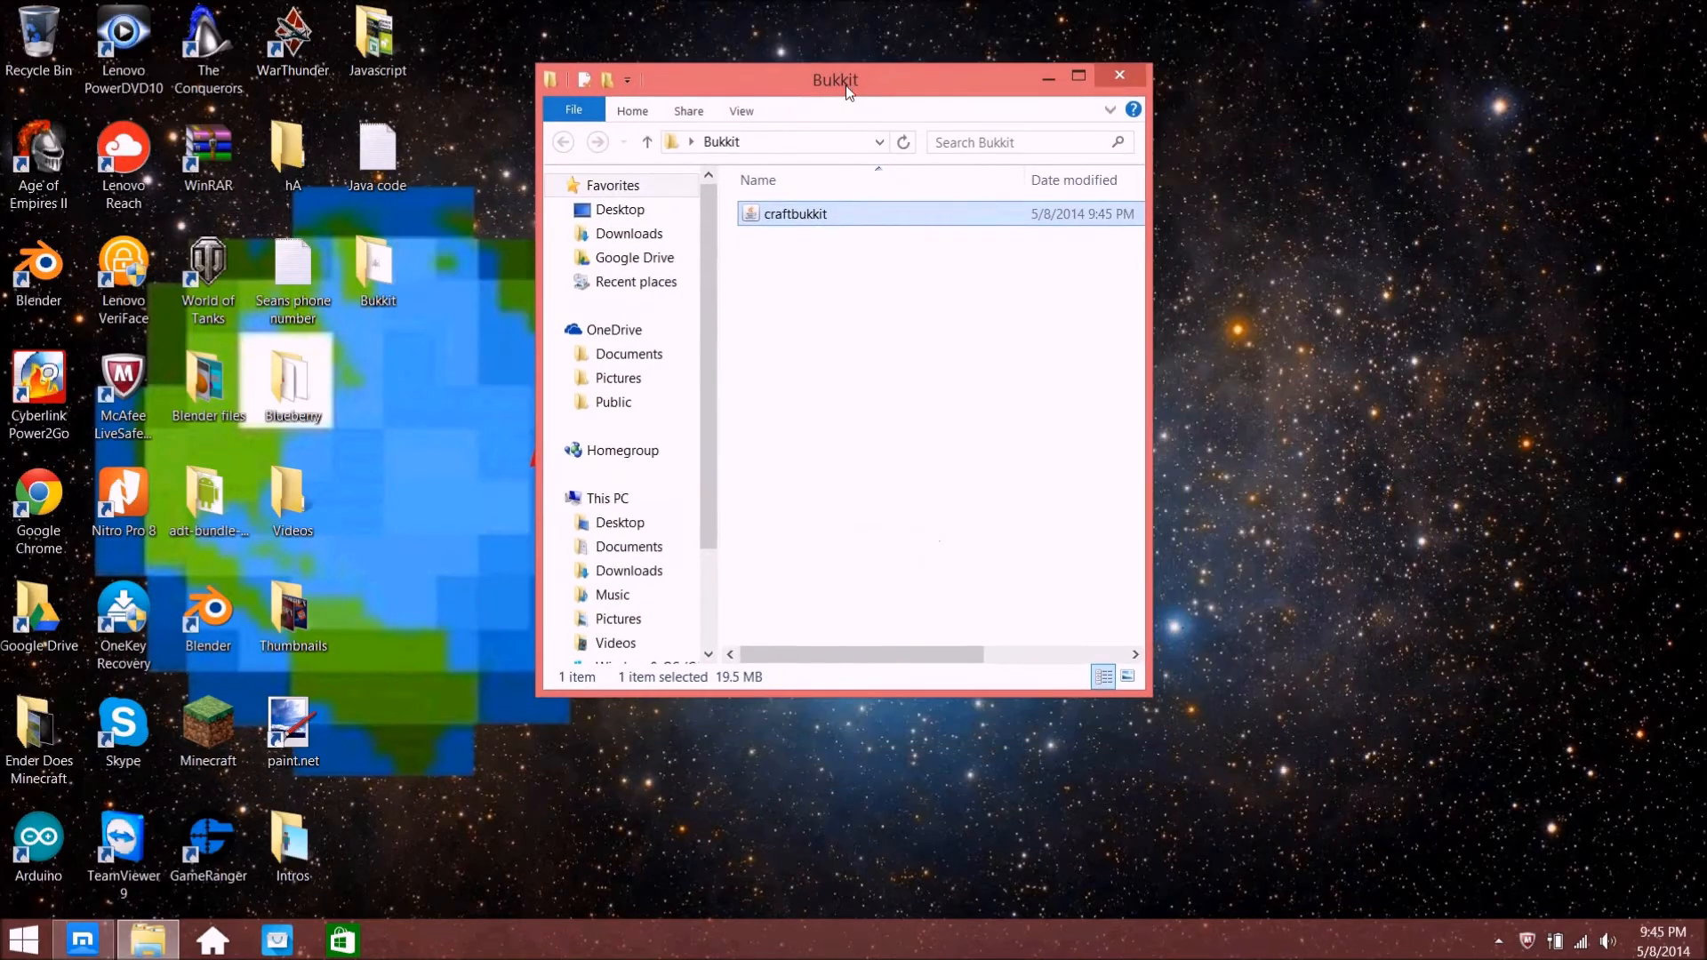
pyautogui.click(767, 327)
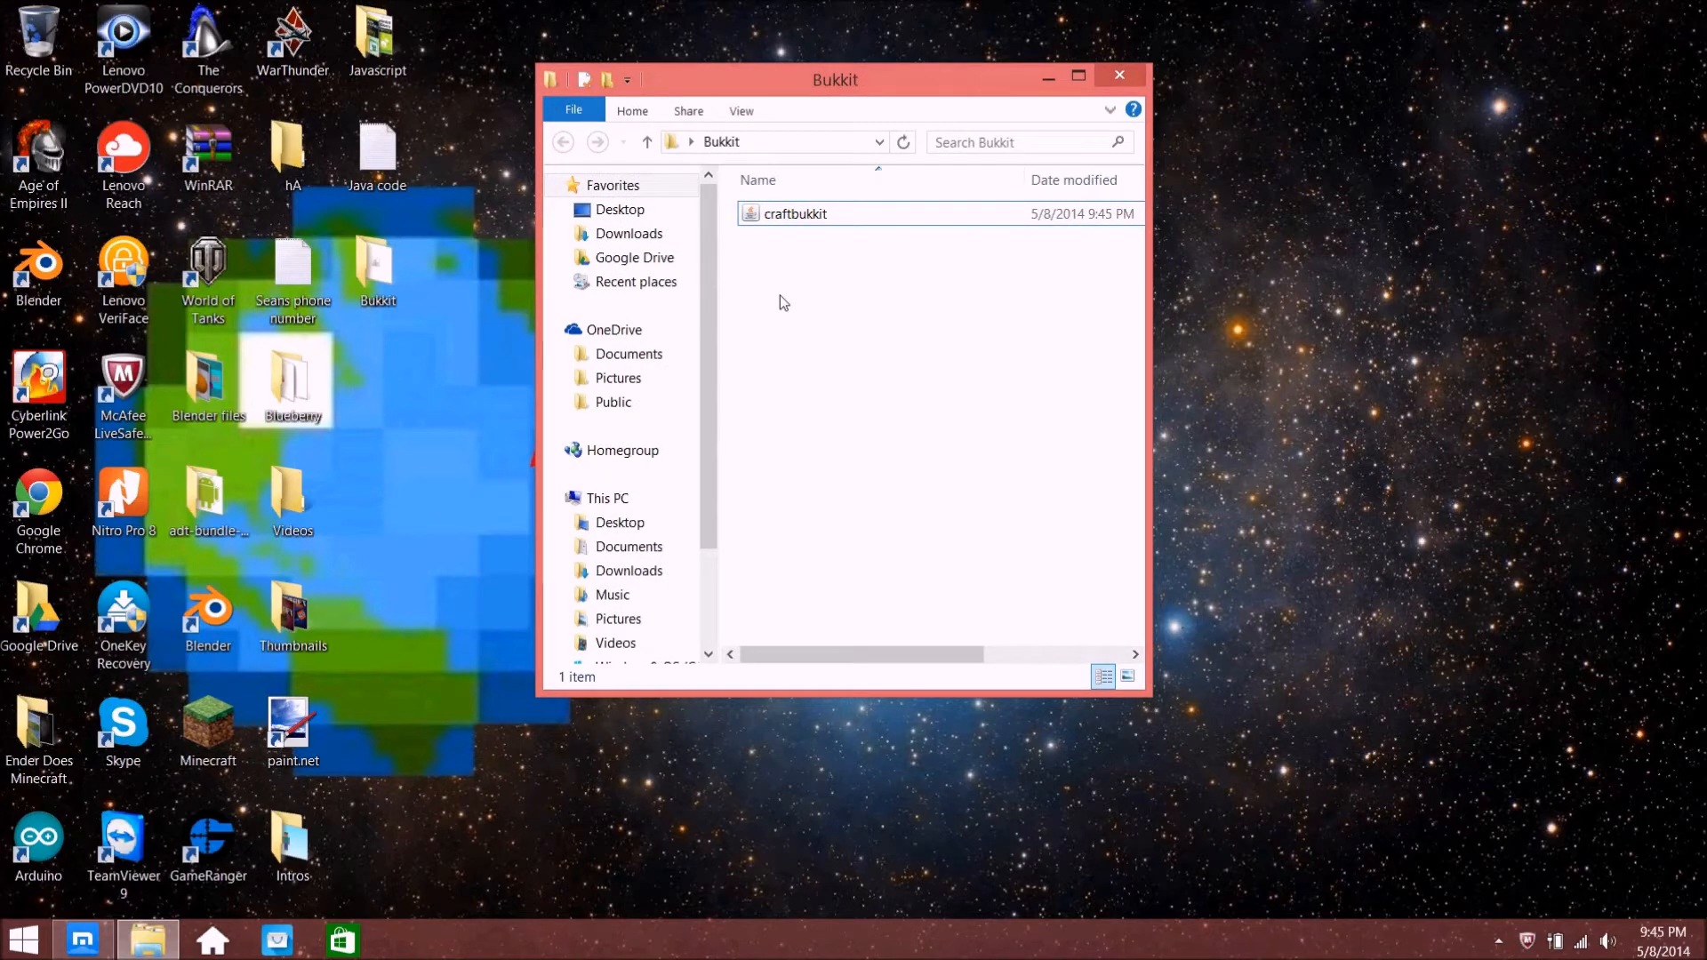
pyautogui.click(794, 216)
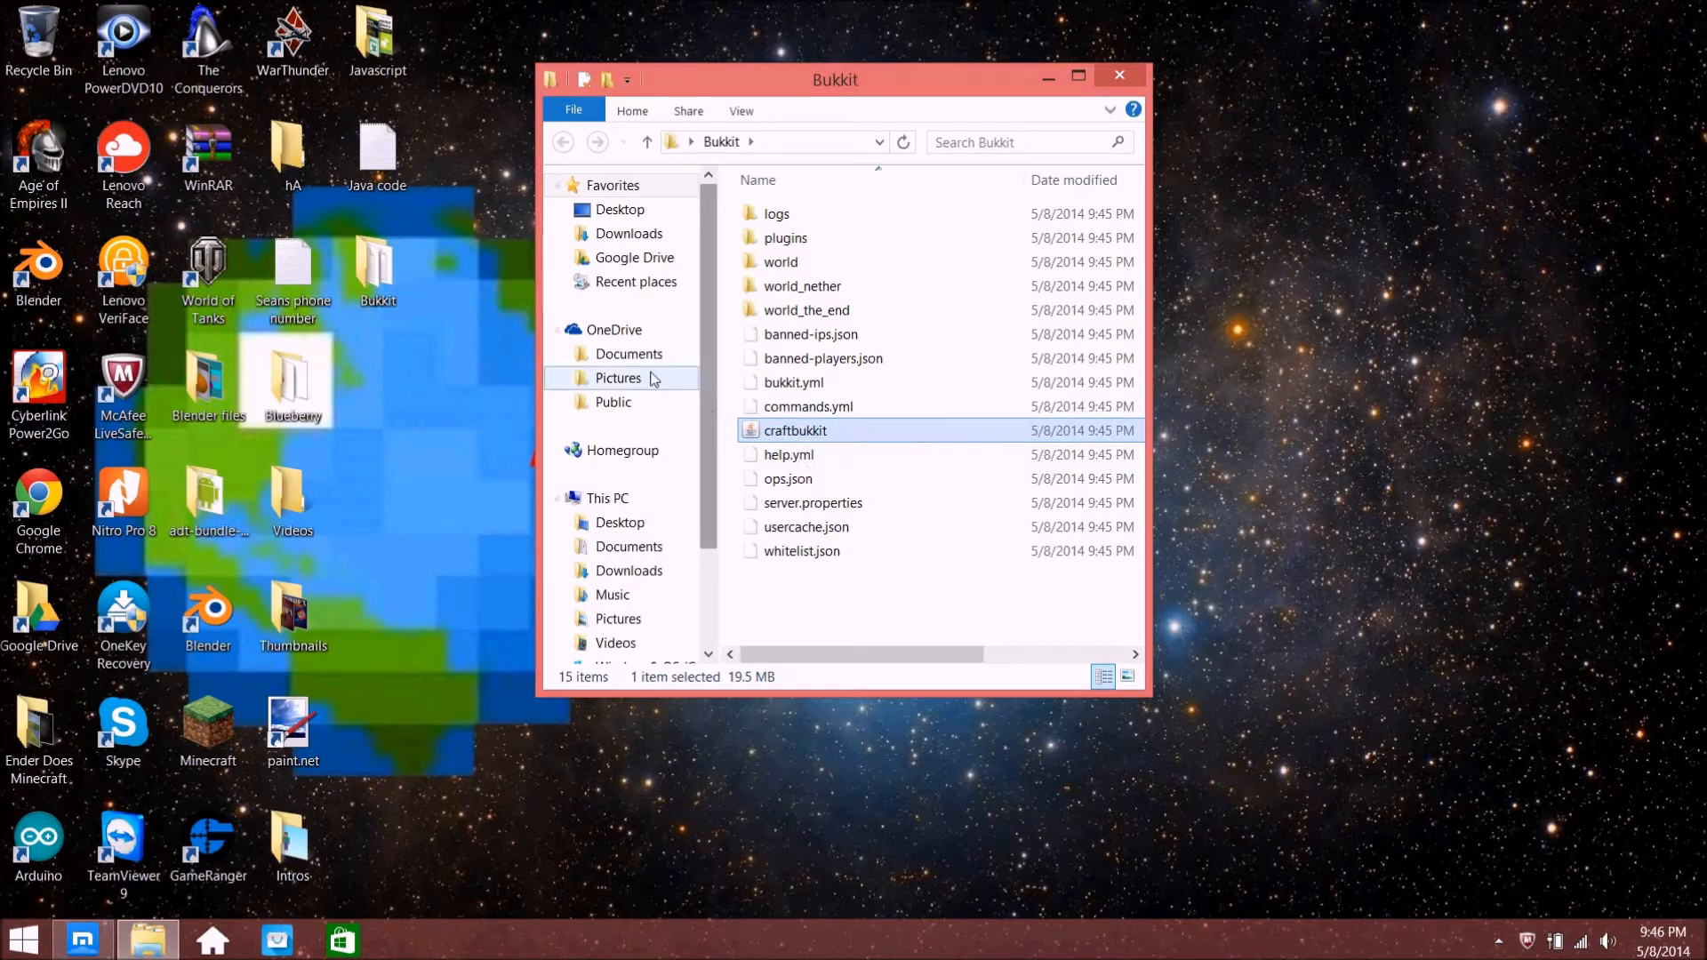
# Create a new text document named Start Server in the Bukkit folder
pyautogui.moveTo(859, 76); pyautogui.dragTo(812, 22)
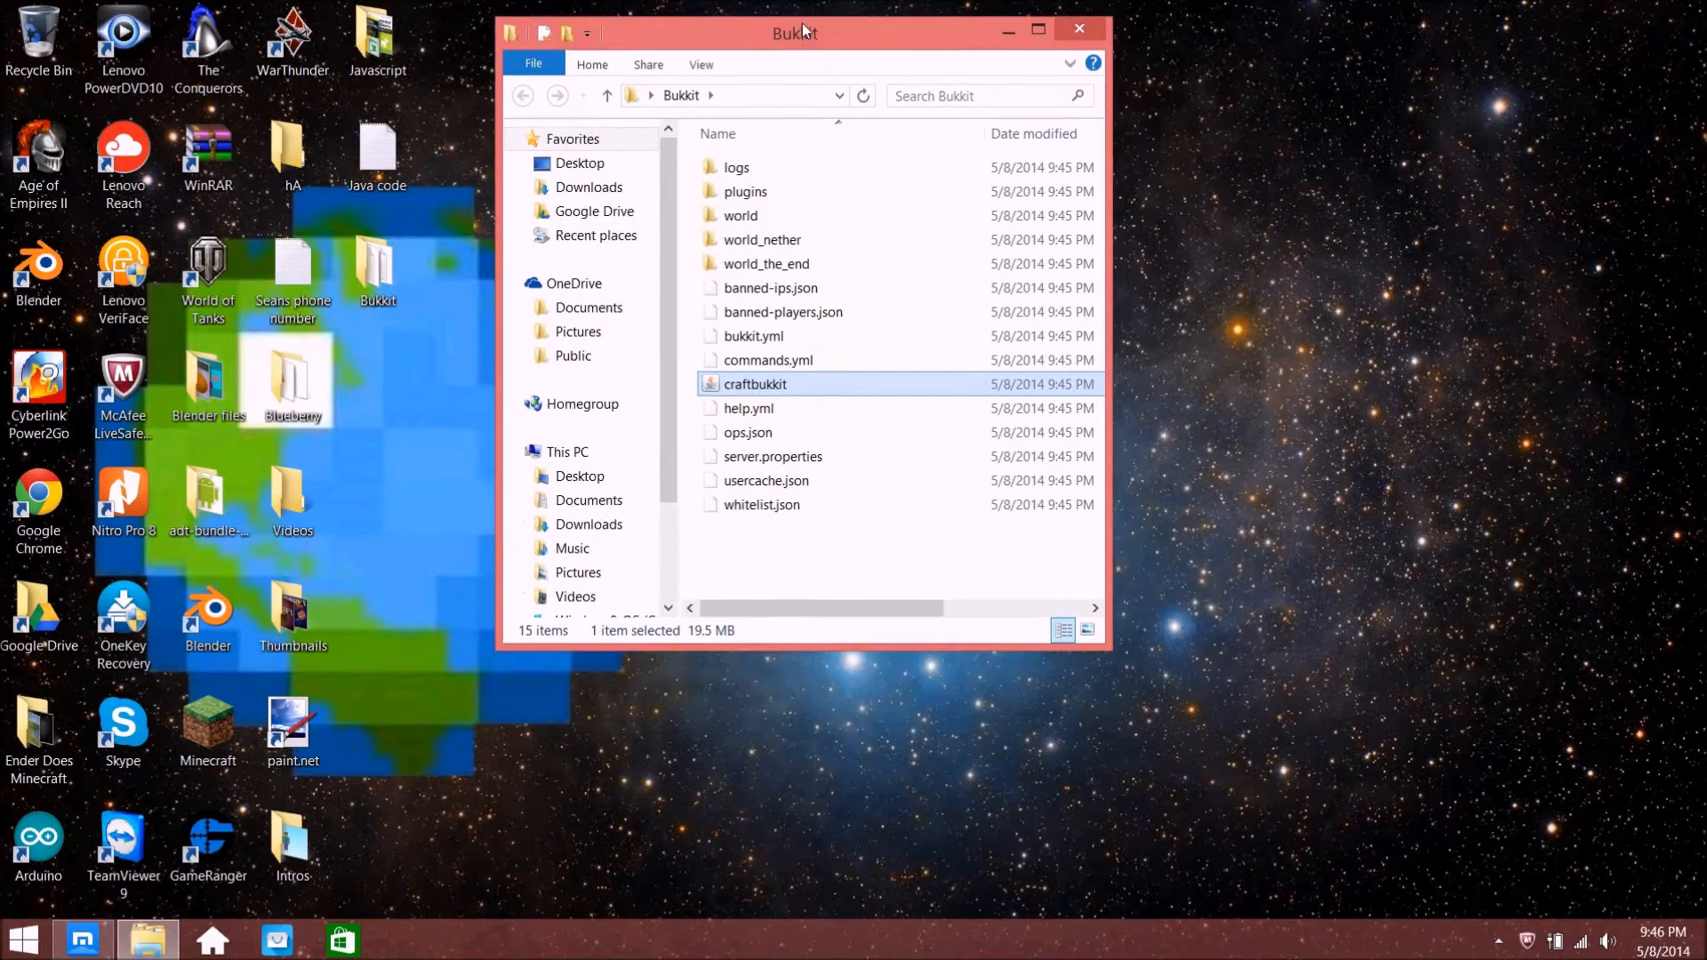
pyautogui.rightClick(722, 563)
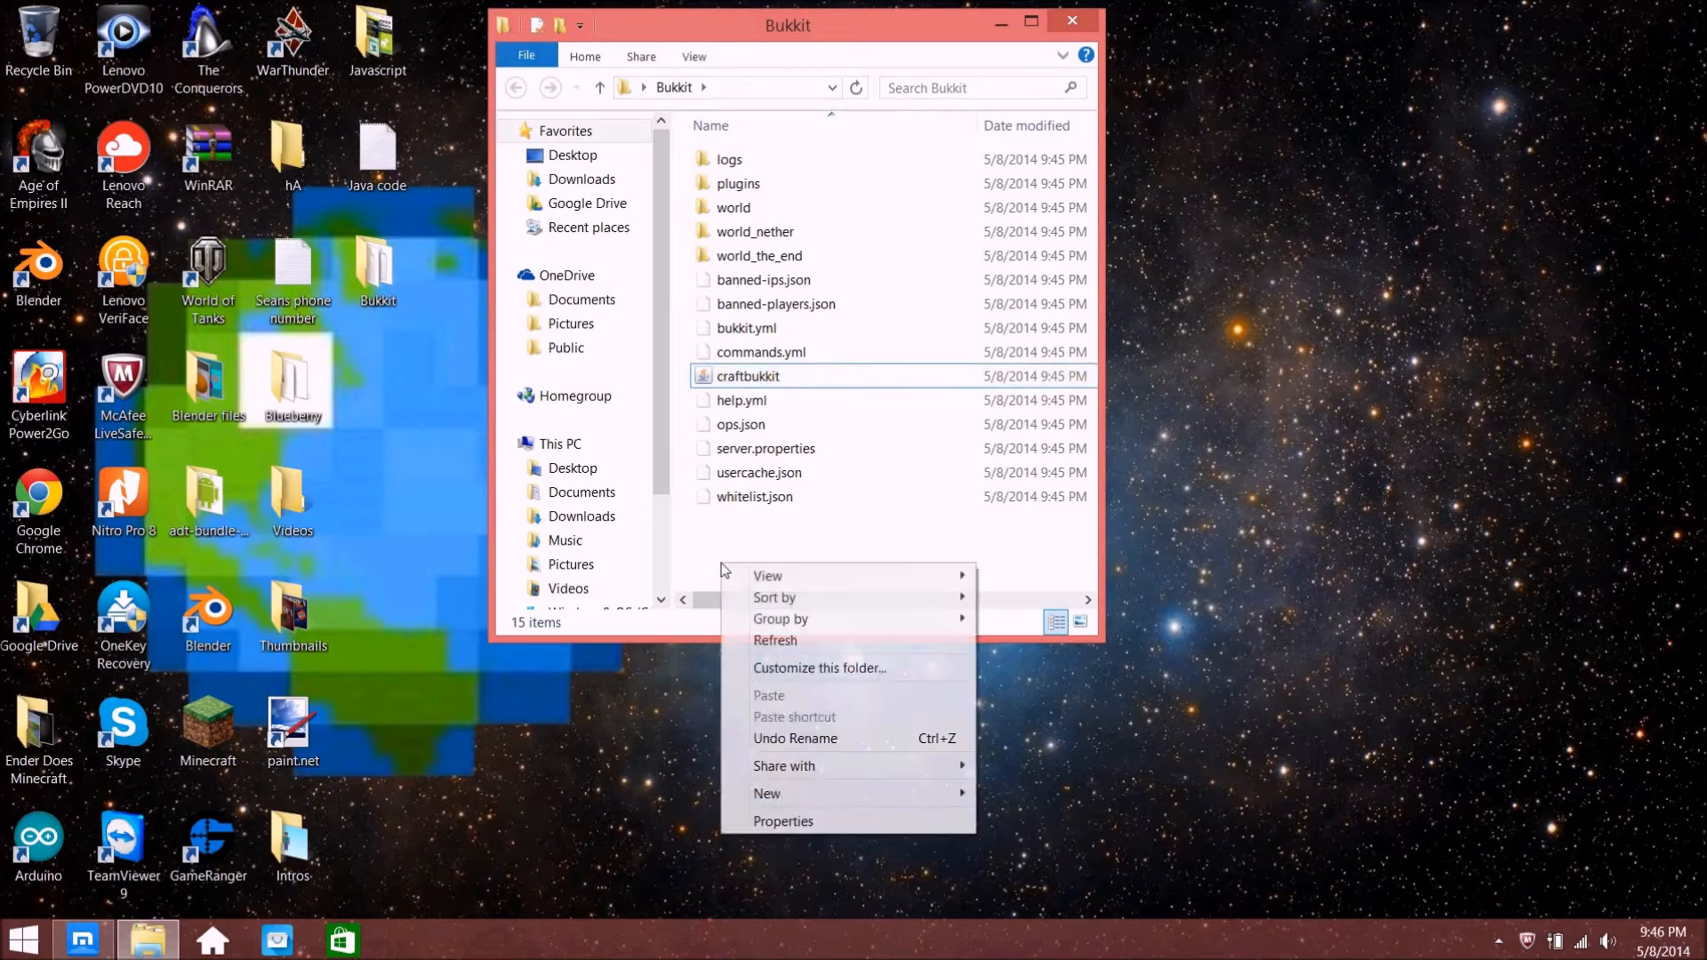
pyautogui.moveTo(813, 793)
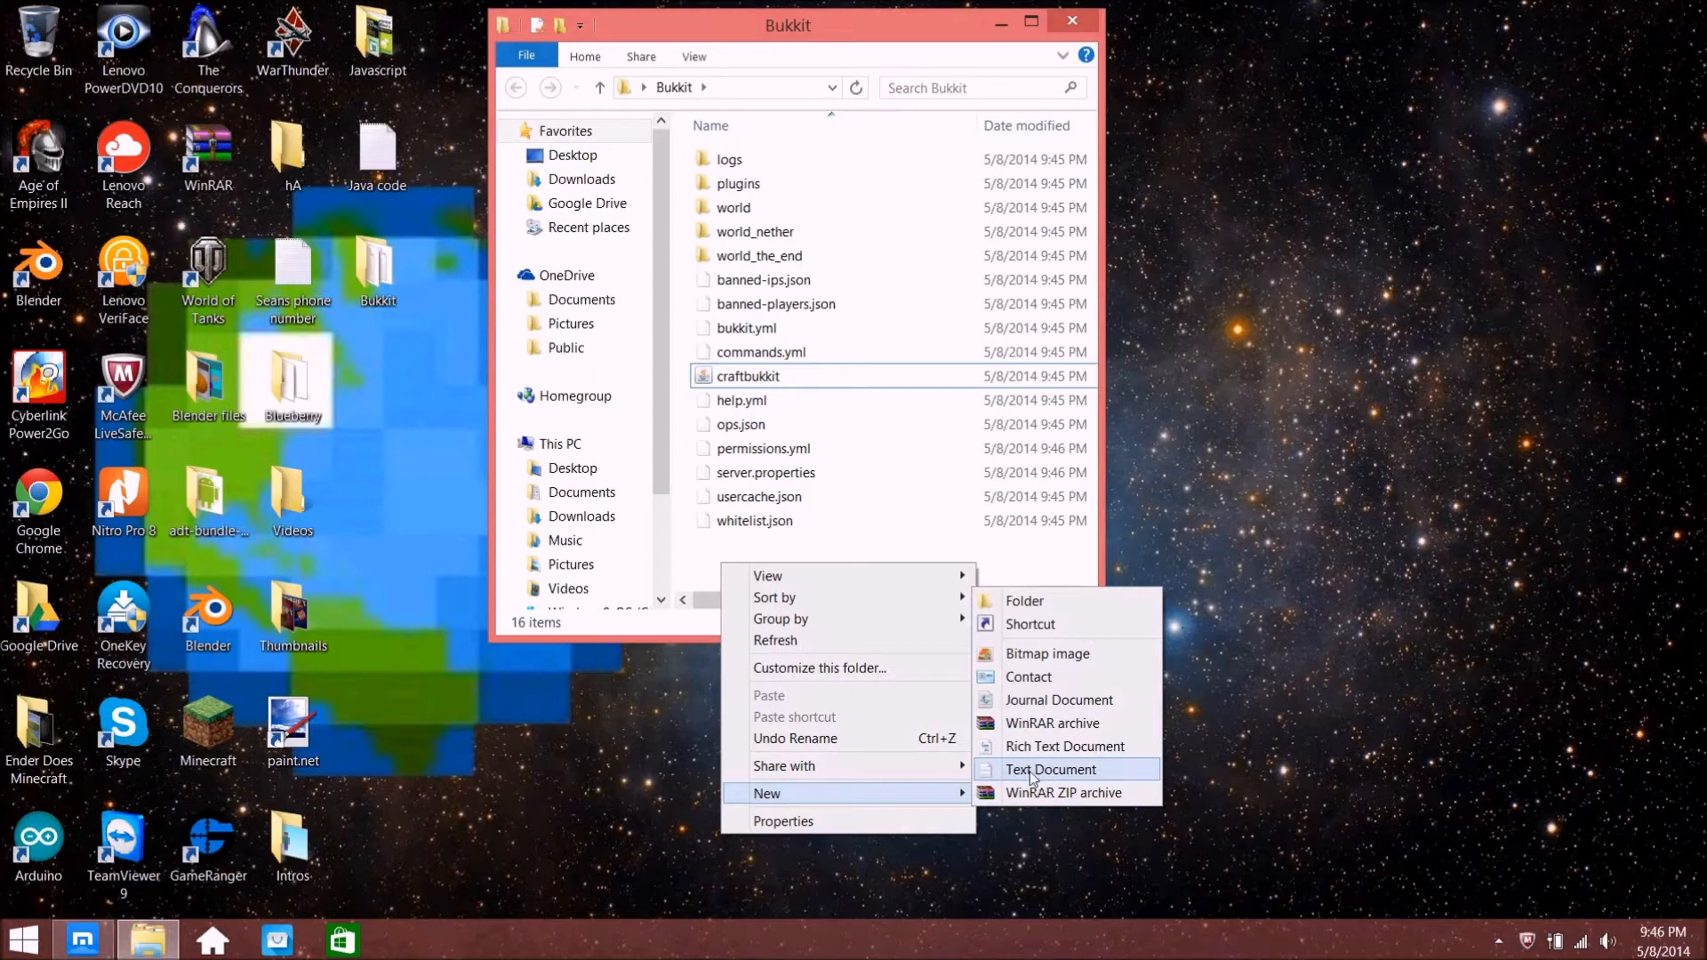
pyautogui.click(1032, 770)
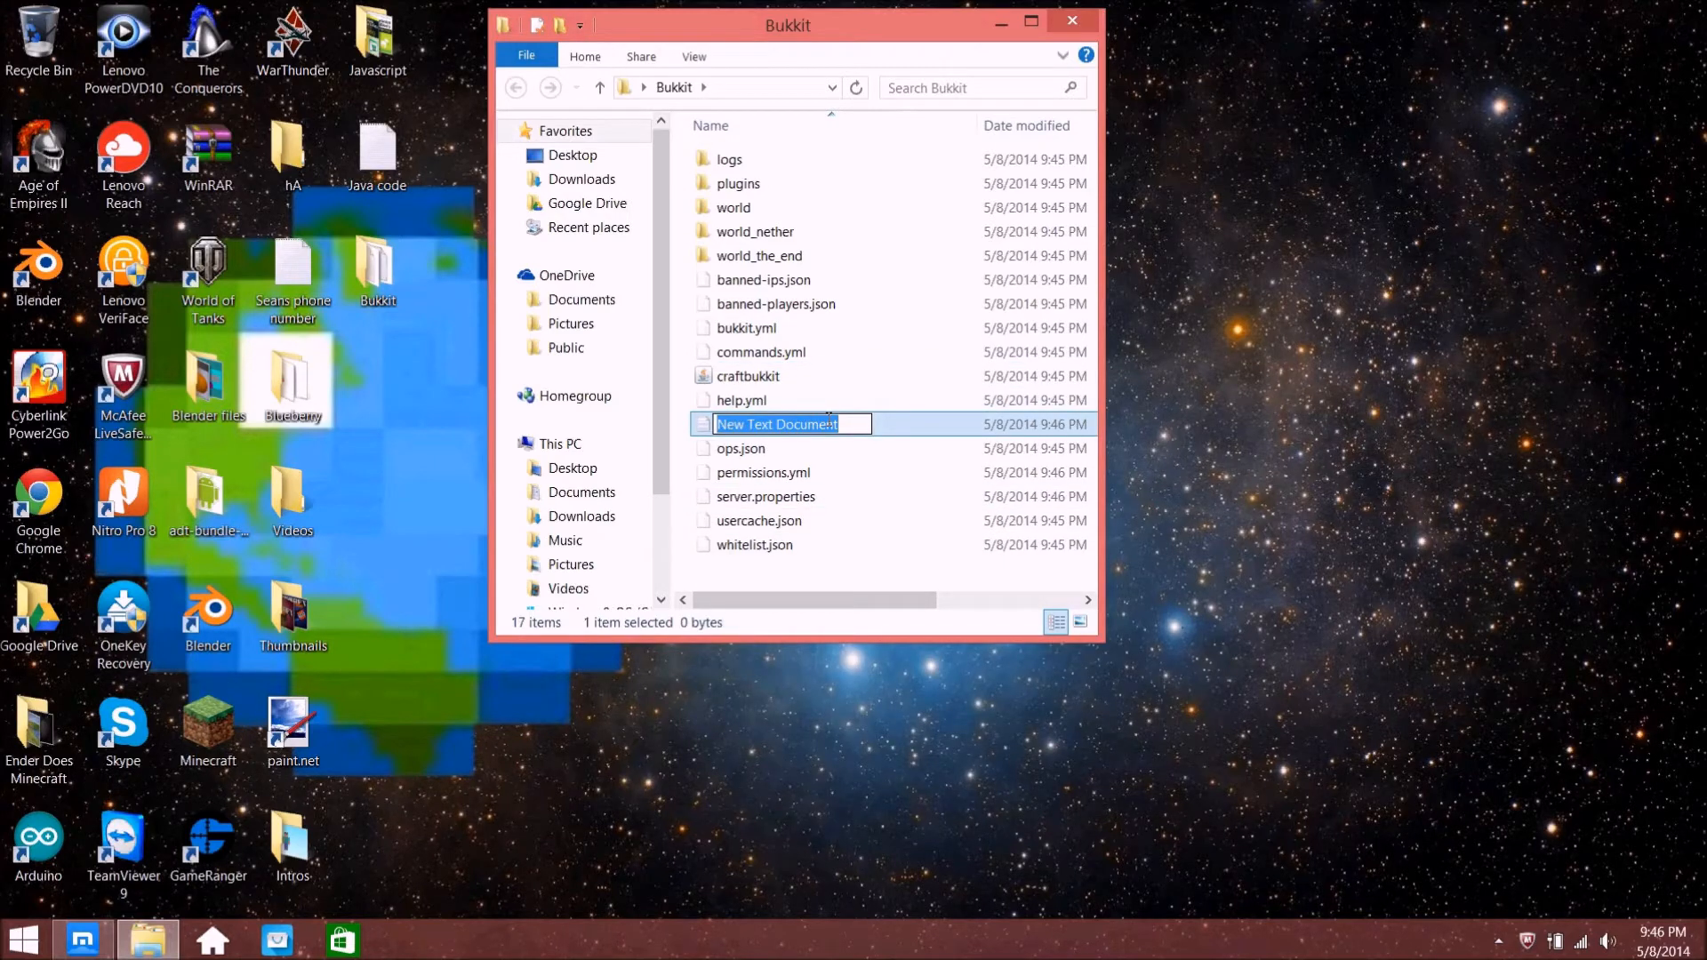
pyautogui.write('Start Server')
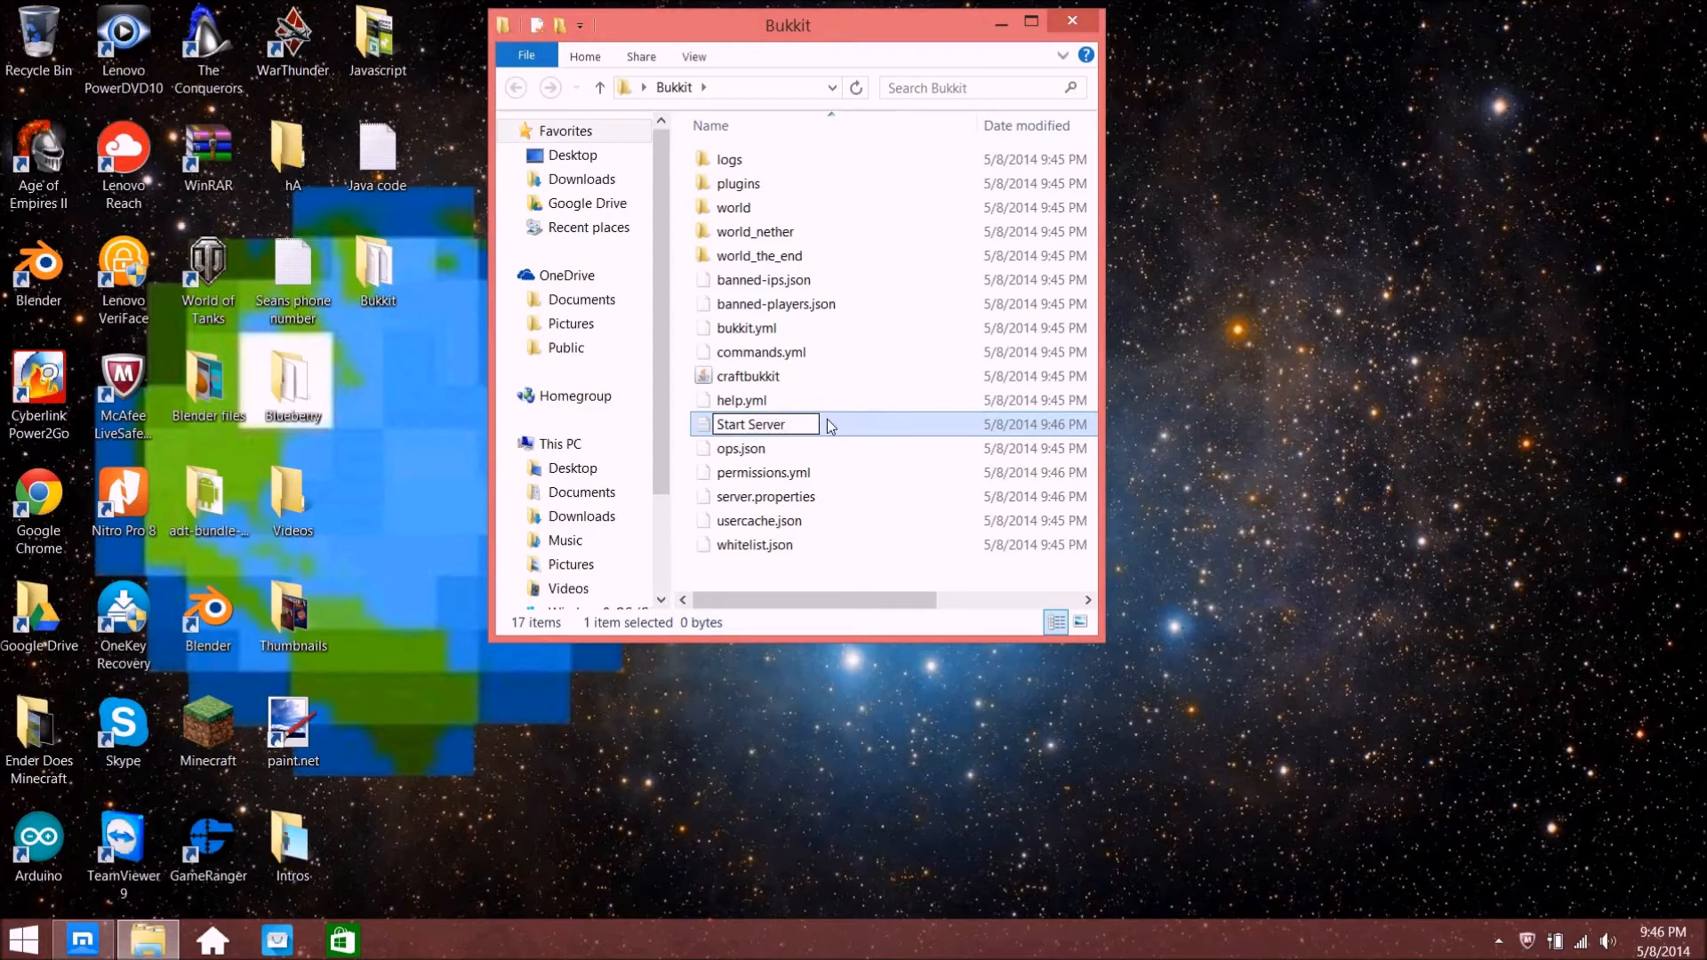
pyautogui.click(775, 405)
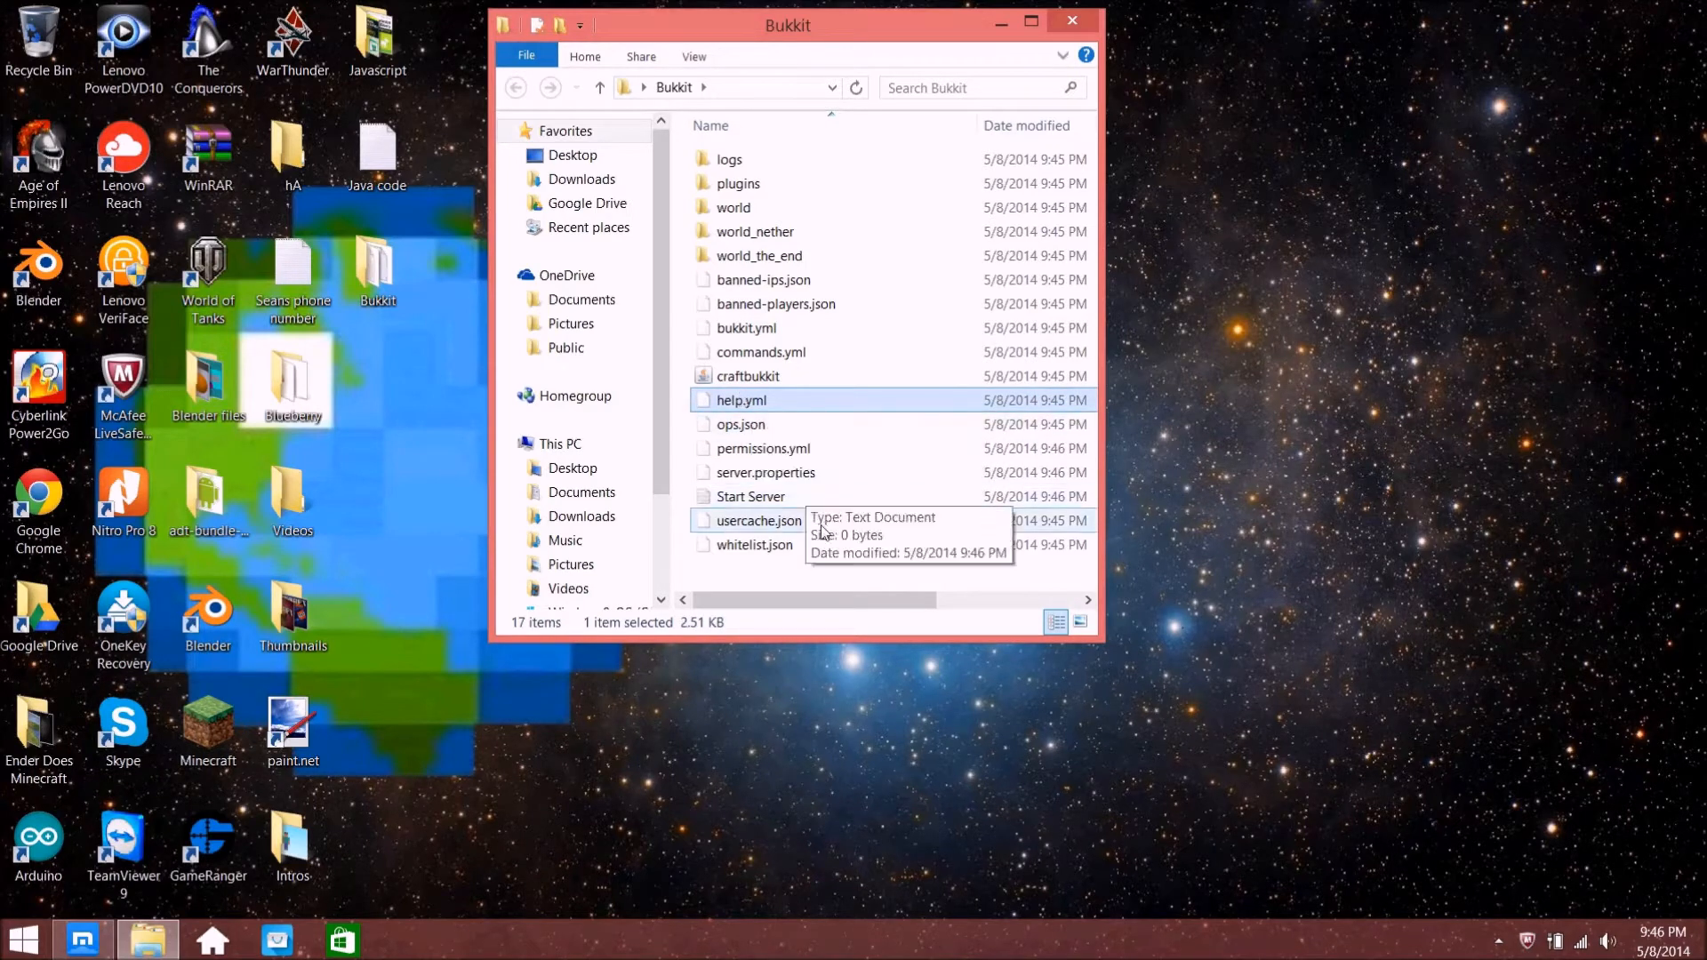
# Open the Start Server text file and the Java code file from the desktop, with both windows moved aside
pyautogui.doubleClick(730, 496)
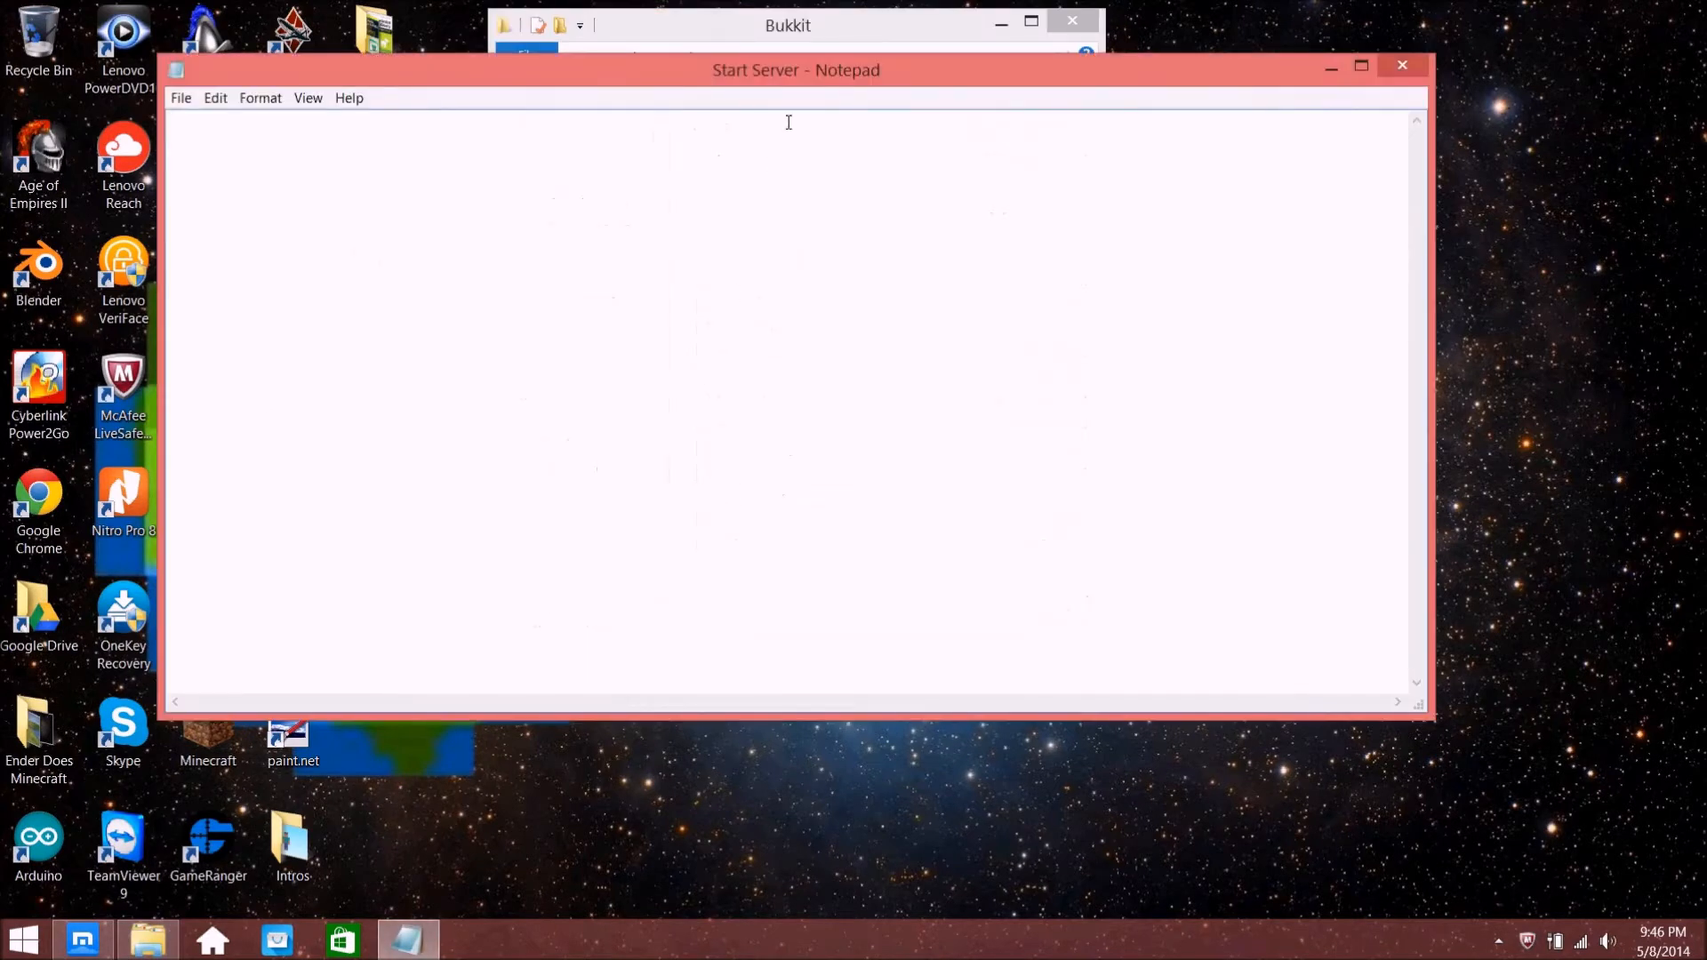
pyautogui.moveTo(792, 80); pyautogui.dragTo(1155, 71)
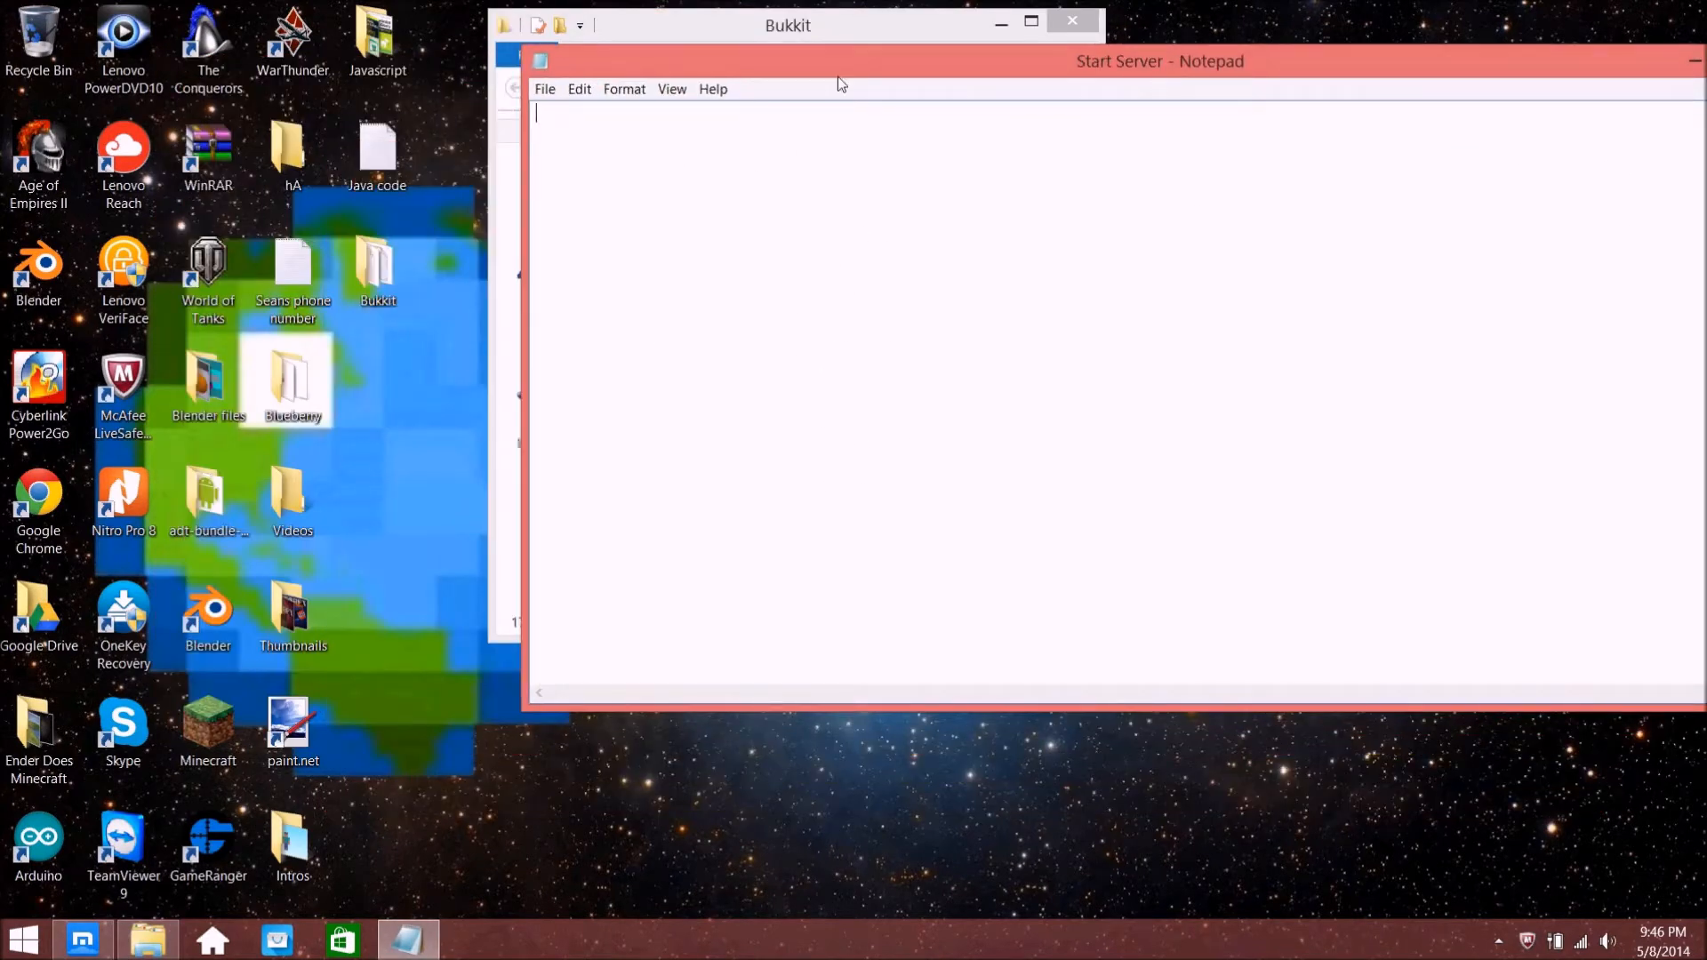
pyautogui.doubleClick(364, 157)
pyautogui.moveTo(824, 80); pyautogui.dragTo(1098, 315)
# Compare the jar name in the Java code file with the craftbukkit file in the Bukkit folder
pyautogui.moveTo(609, 355)
pyautogui.mouseDown()
pyautogui.moveTo(771, 355)
pyautogui.moveTo(613, 356)
pyautogui.mouseUp()
pyautogui.click(706, 355)
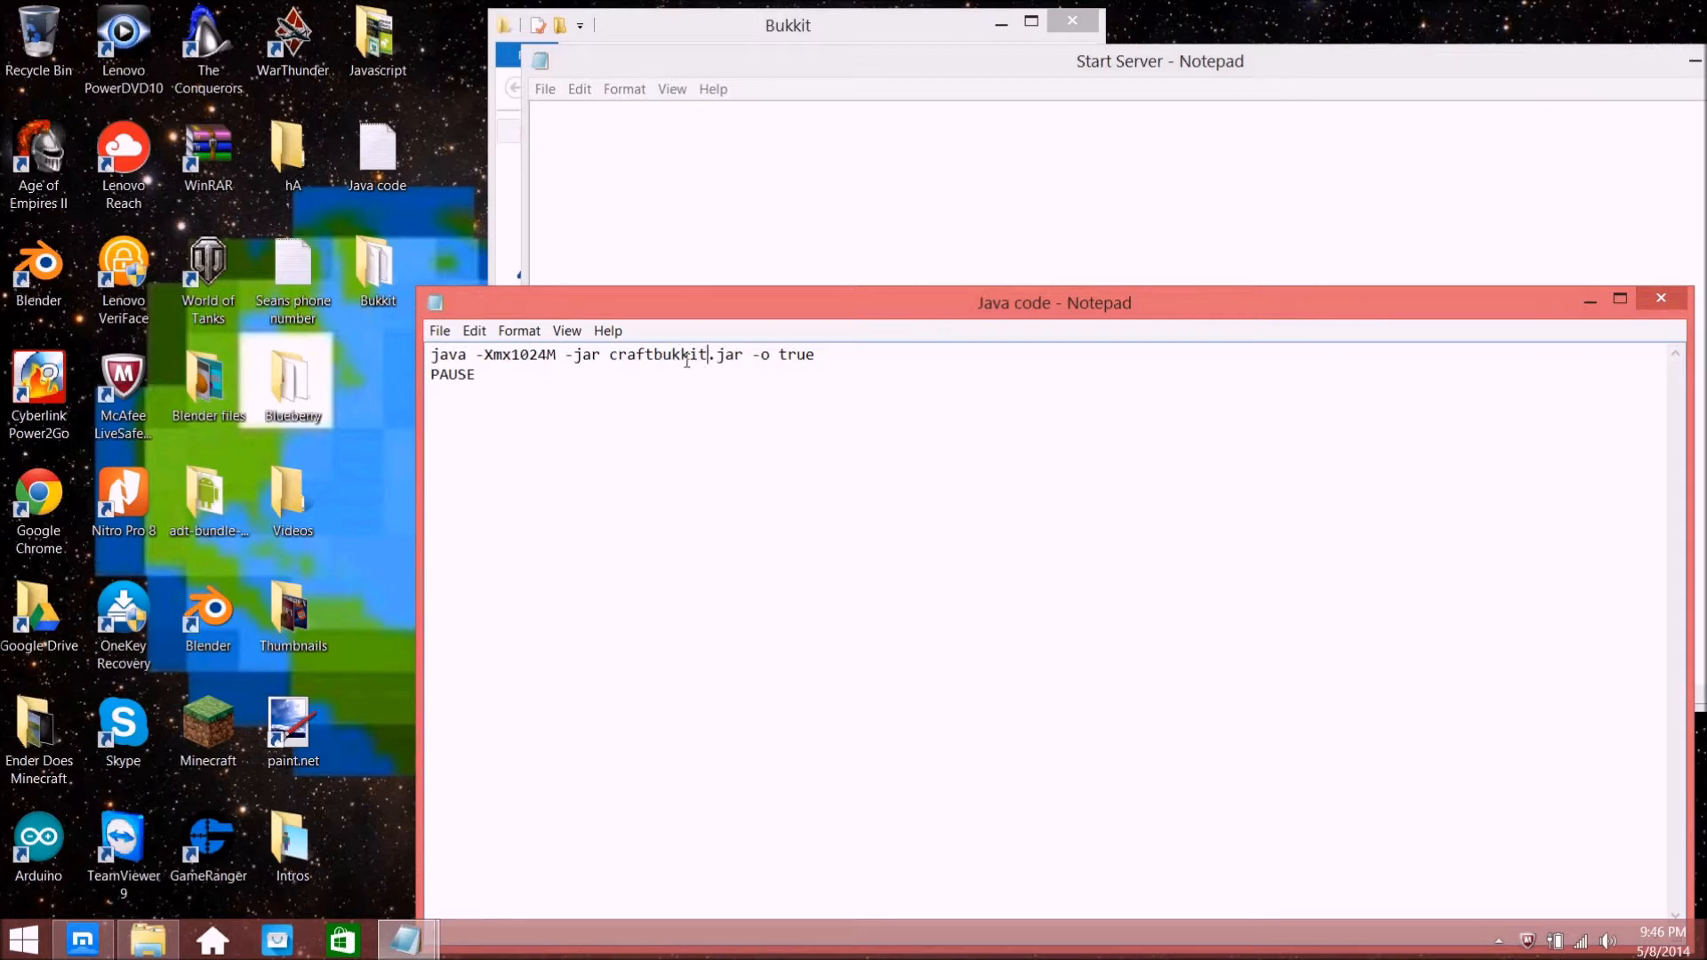
pyautogui.click(784, 23)
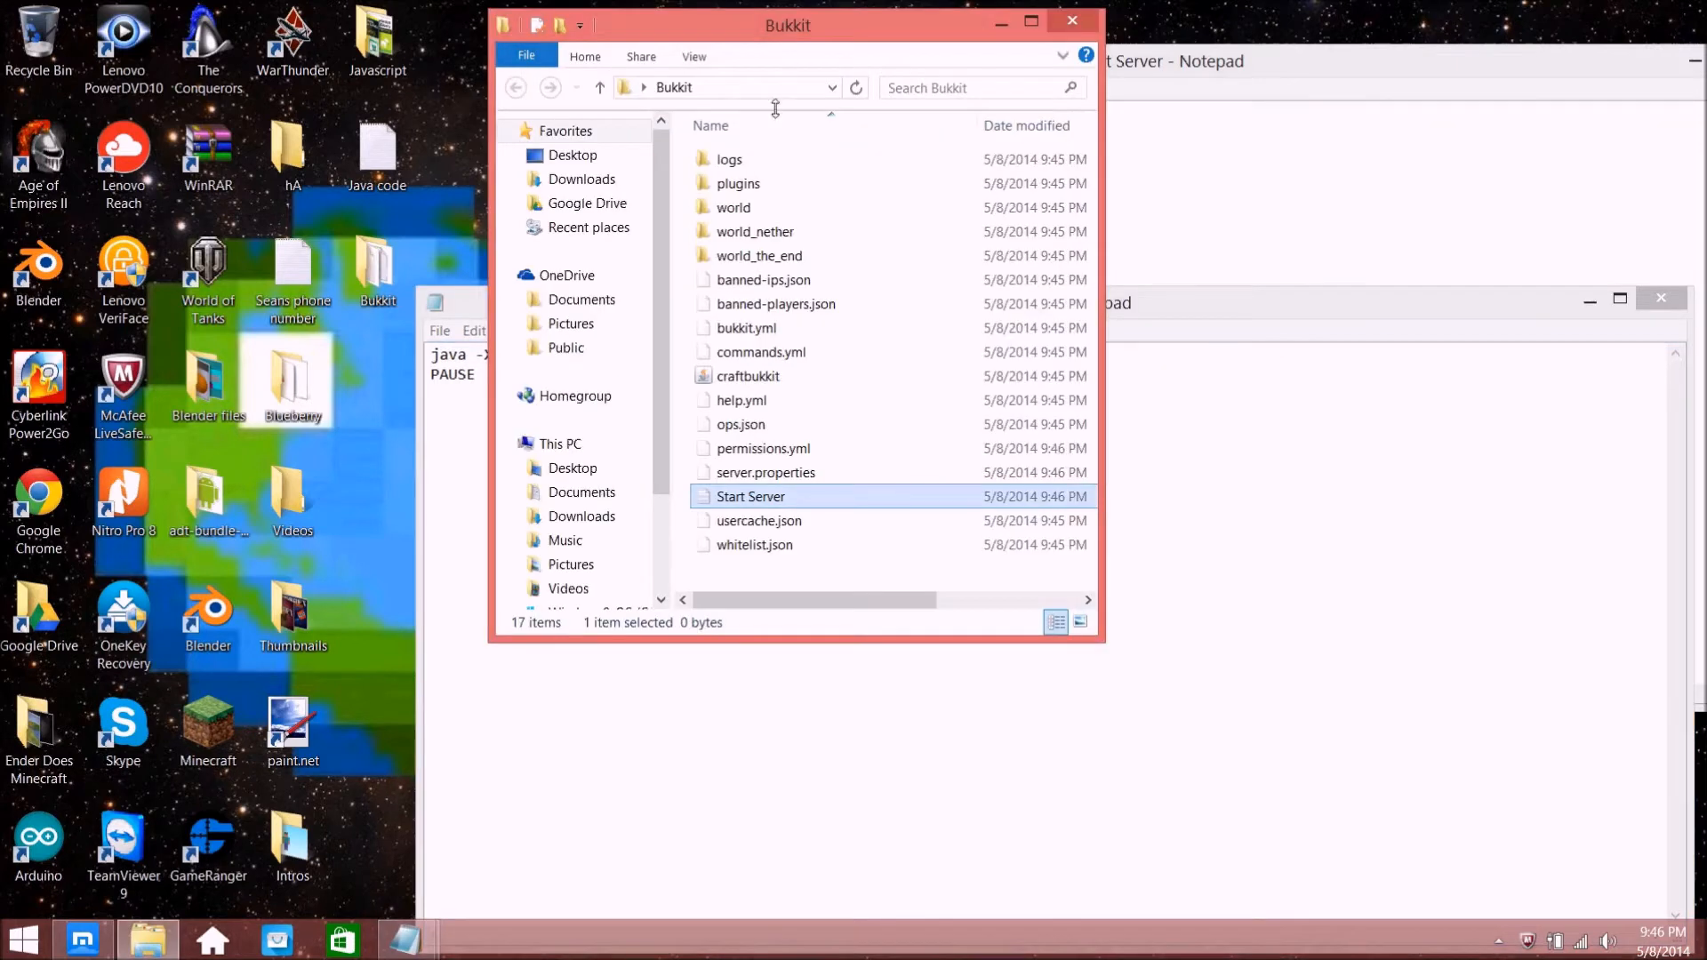
pyautogui.click(758, 377)
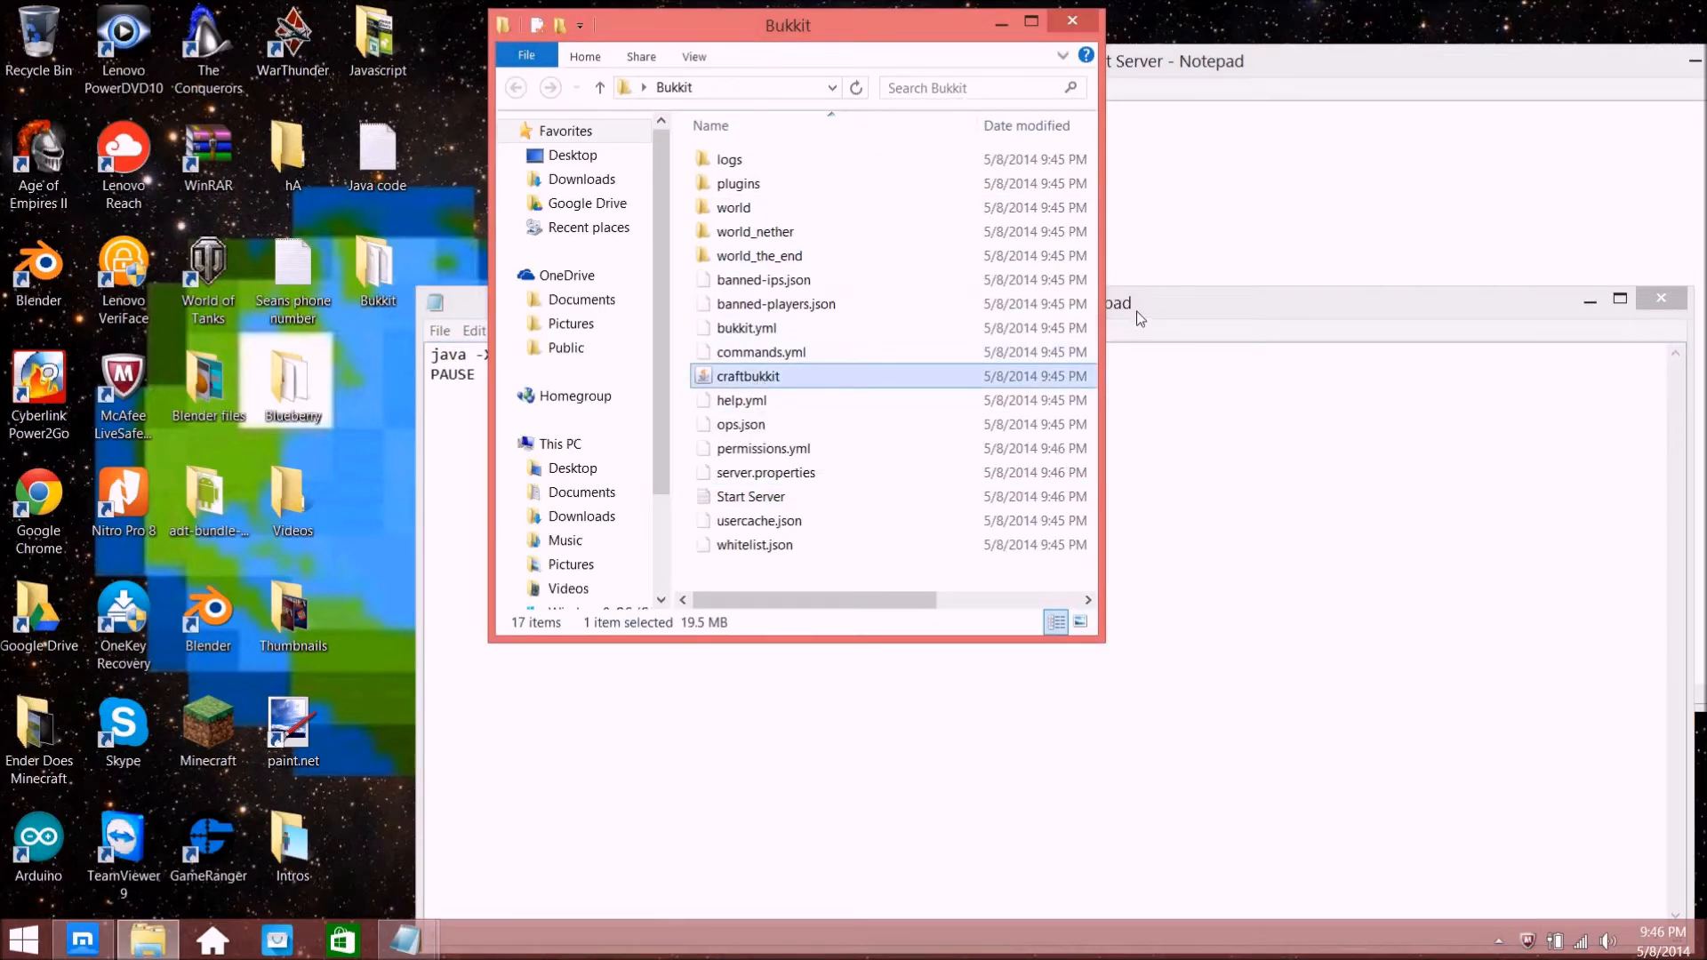
pyautogui.click(1115, 329)
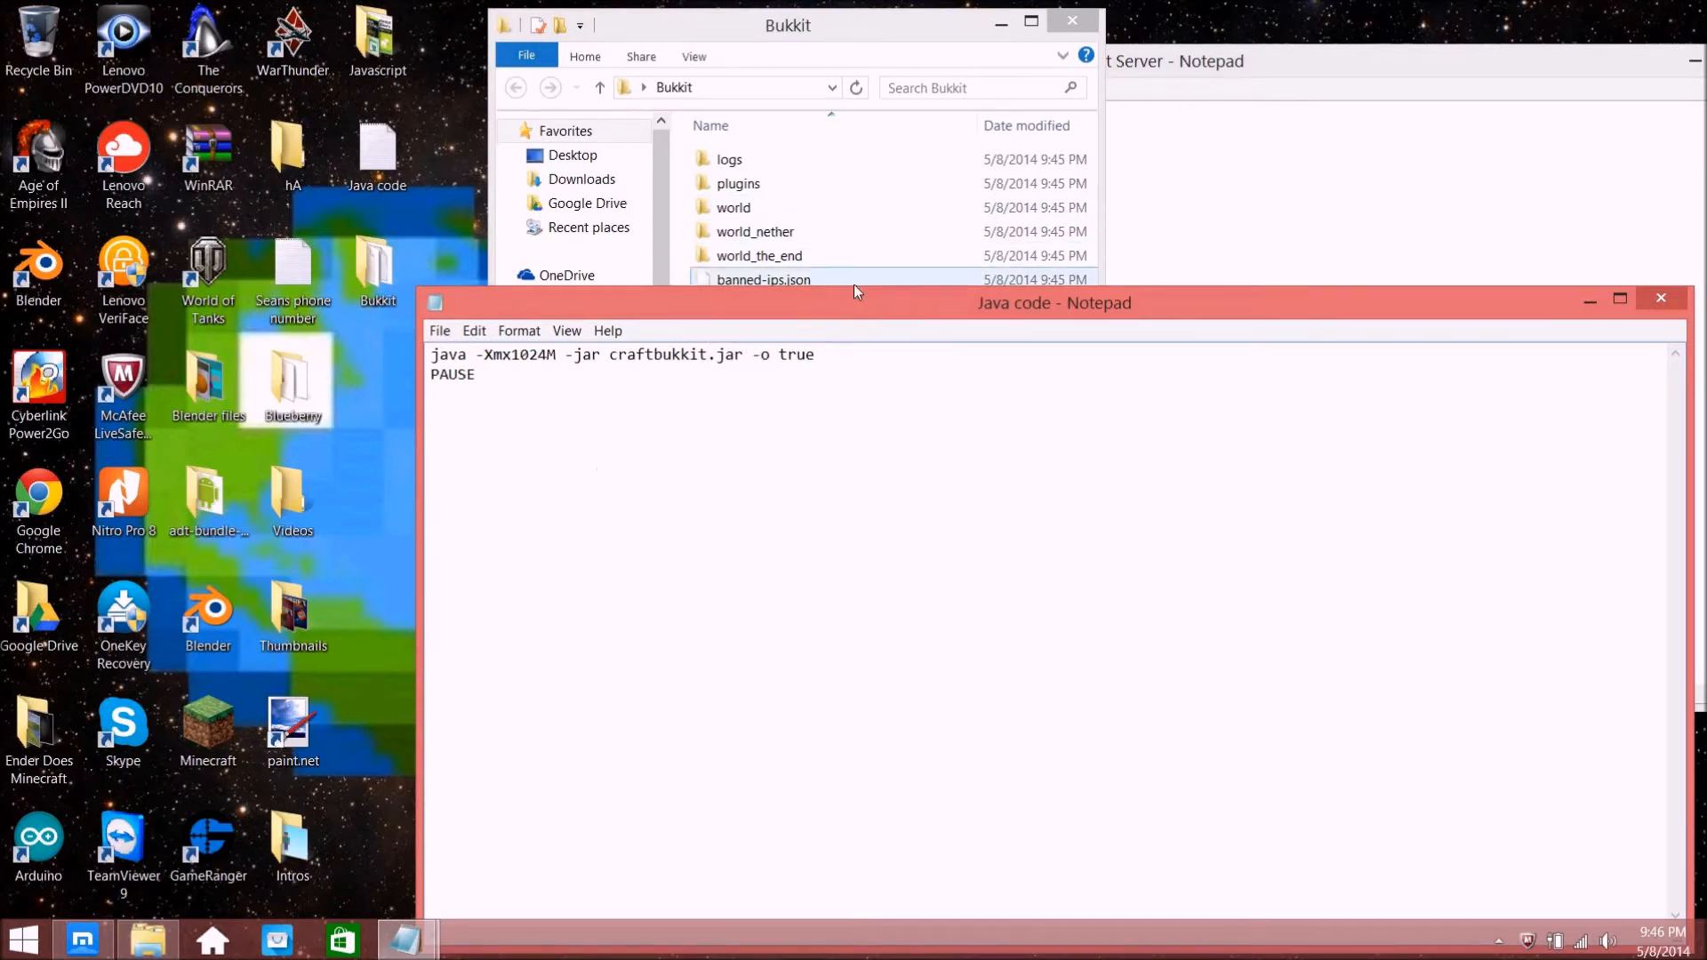
# Examine the memory value after -Xmx and the rest of the launch code in the Java code file
pyautogui.moveTo(511, 354); pyautogui.dragTo(548, 358)
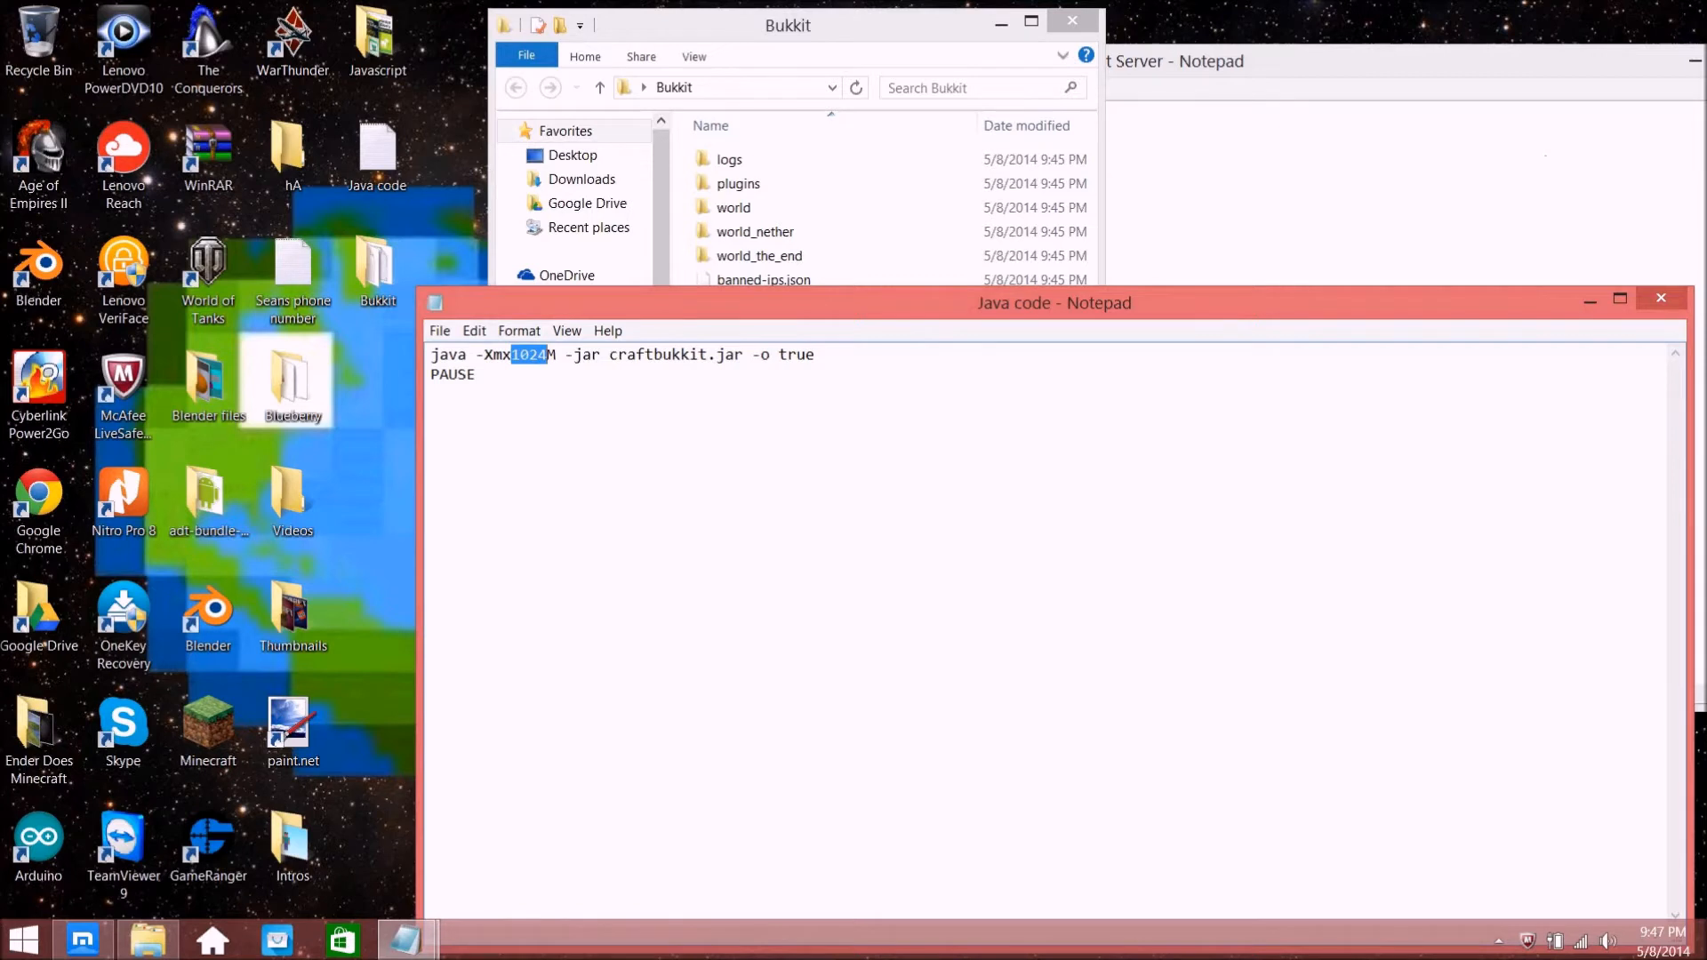
pyautogui.click(3, 955)
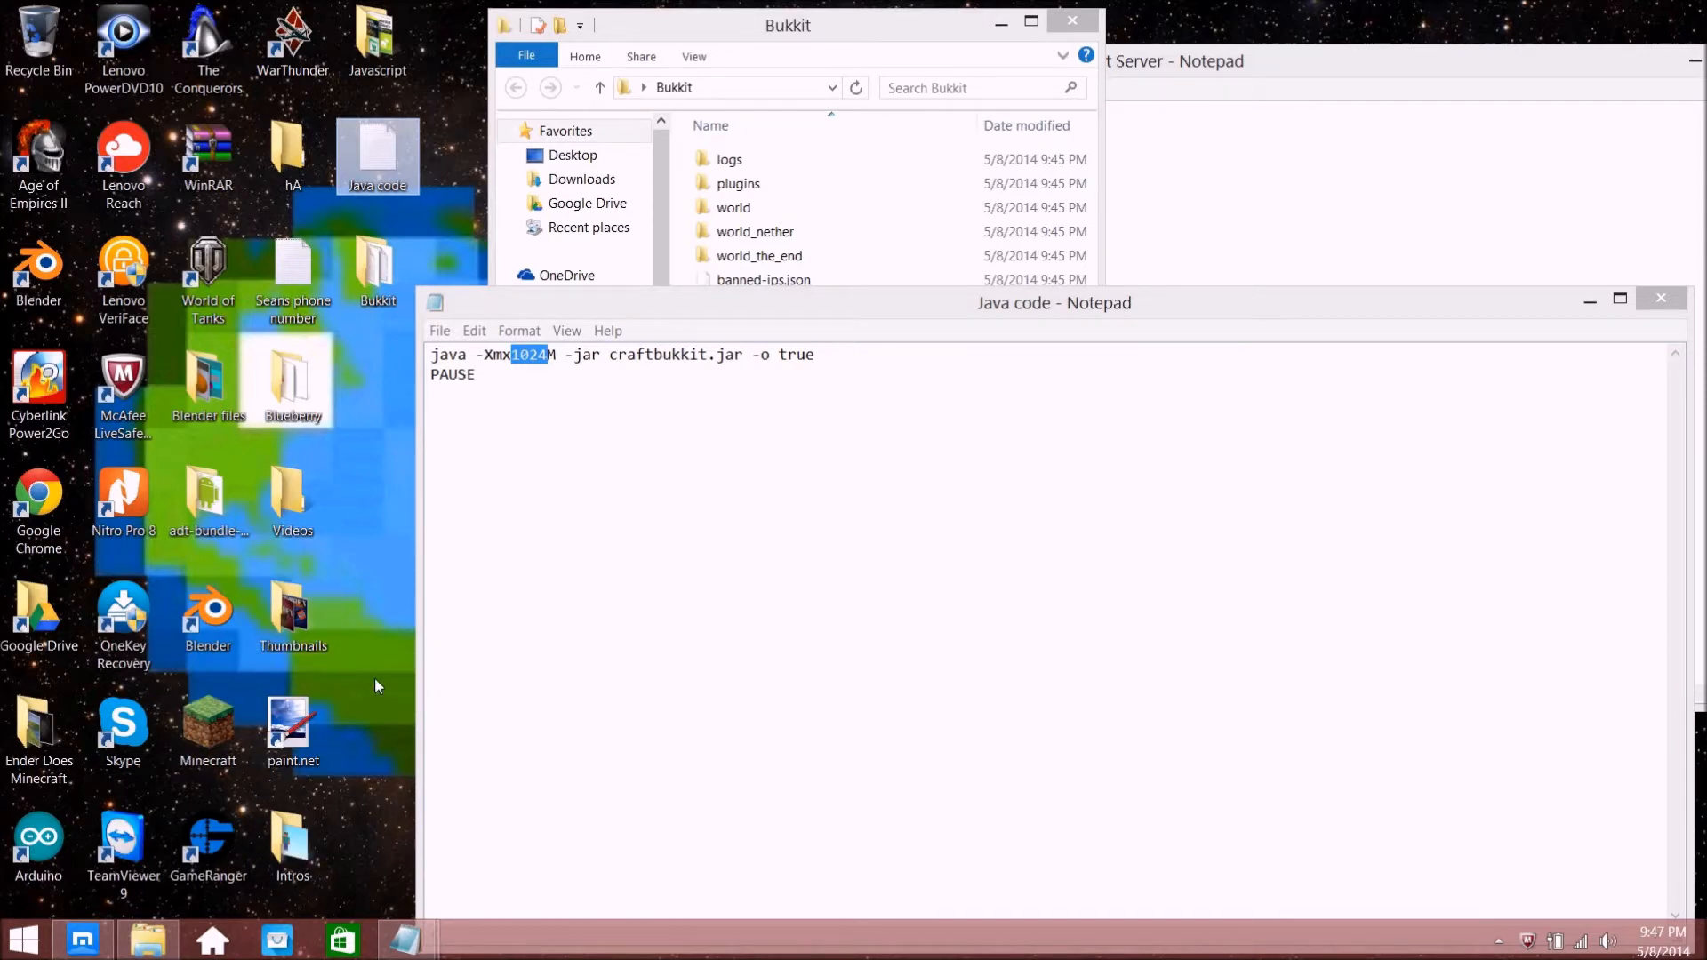
pyautogui.click(527, 384)
pyautogui.hotkey('ctrl', 'a')
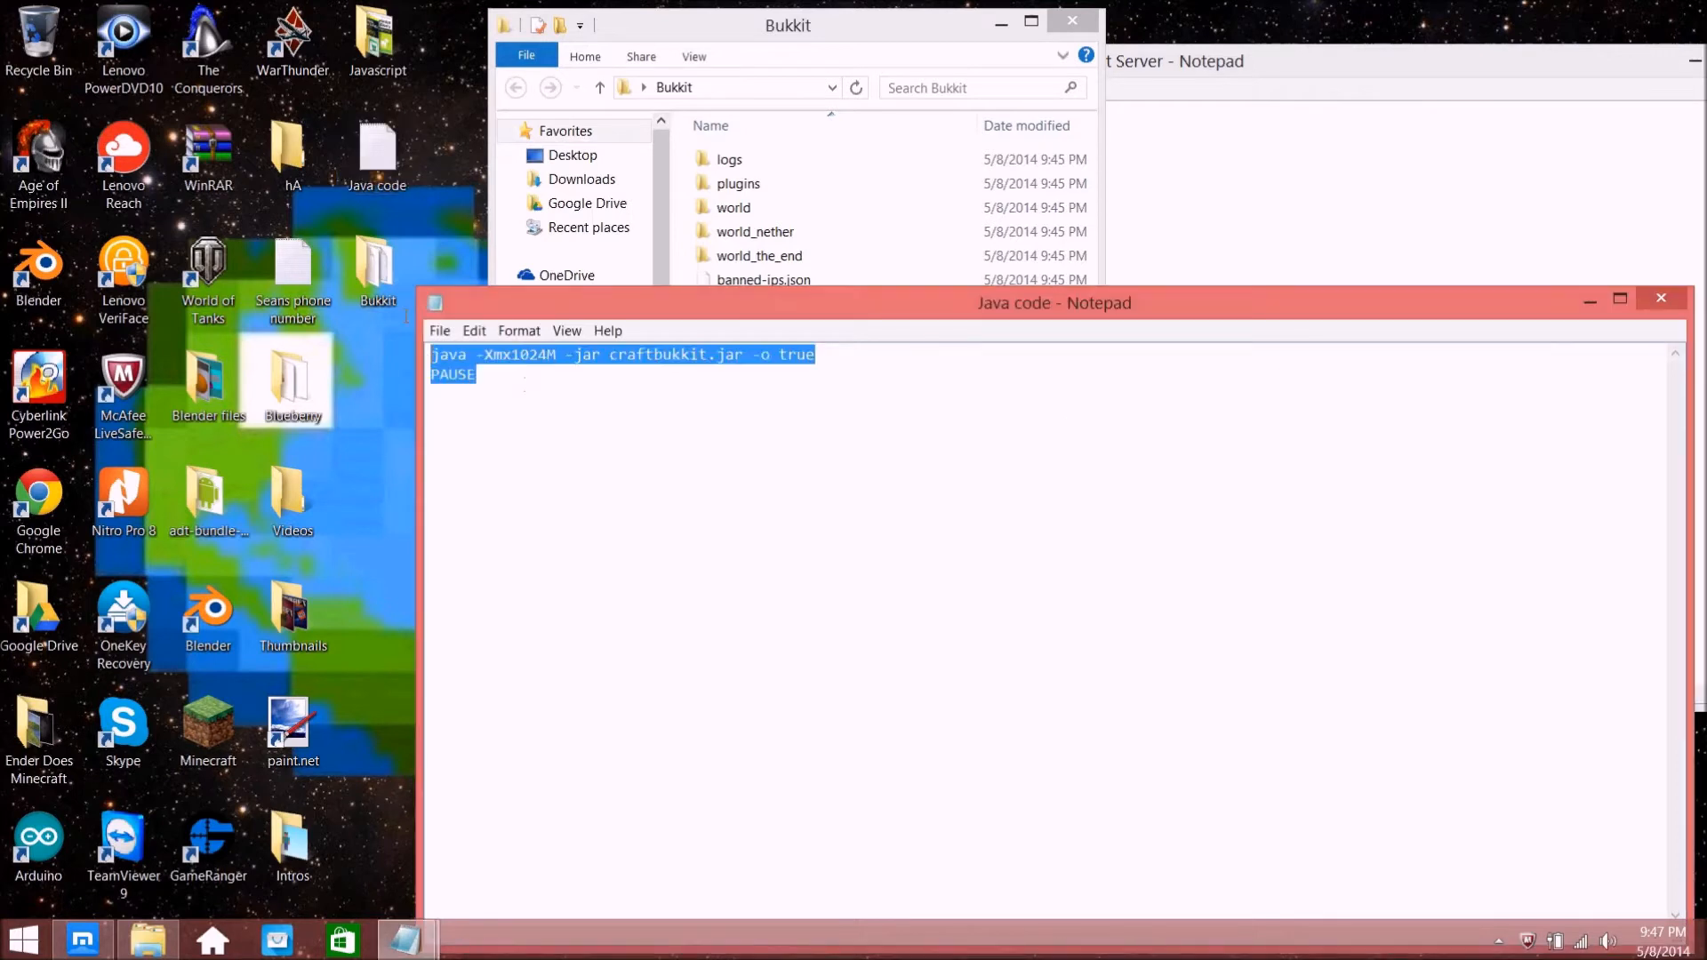
pyautogui.click(534, 412)
pyautogui.hotkey('ctrl', 'a')
pyautogui.click(489, 375)
pyautogui.moveTo(545, 354); pyautogui.dragTo(512, 354)
pyautogui.click(548, 357)
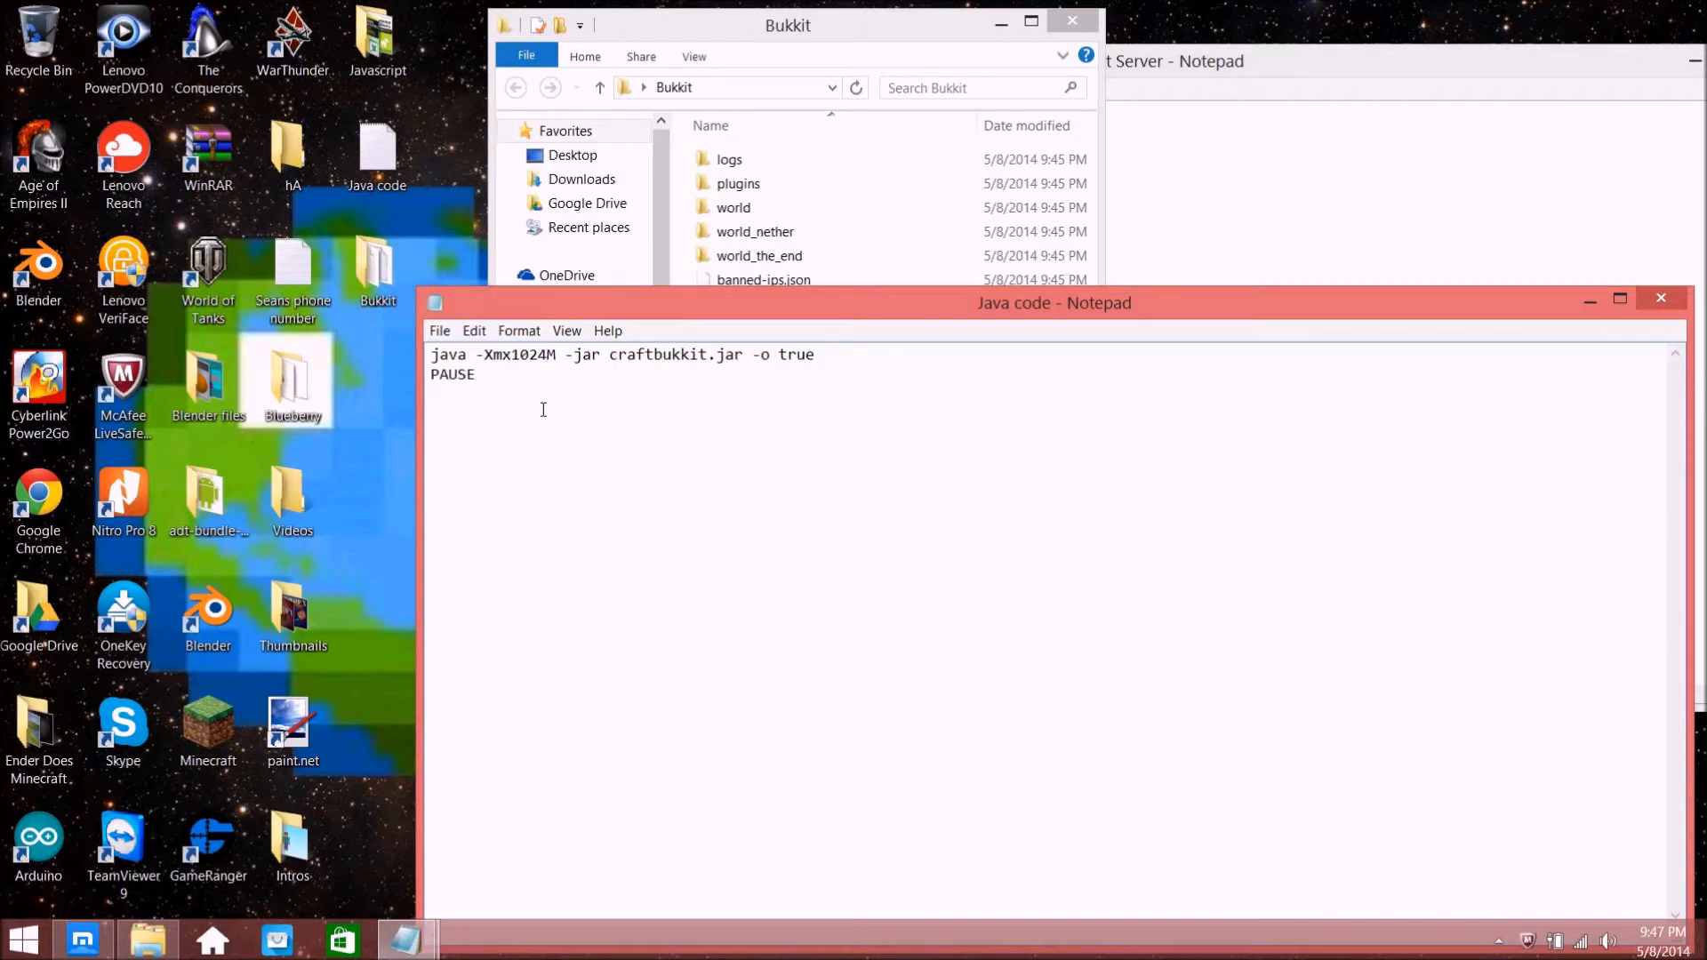
pyautogui.moveTo(511, 355); pyautogui.dragTo(548, 355)
# Copy the entire contents of the Java code file and close it
pyautogui.moveTo(1049, 310); pyautogui.dragTo(706, 208)
pyautogui.click(229, 379)
pyautogui.hotkey('ctrl', 'a')
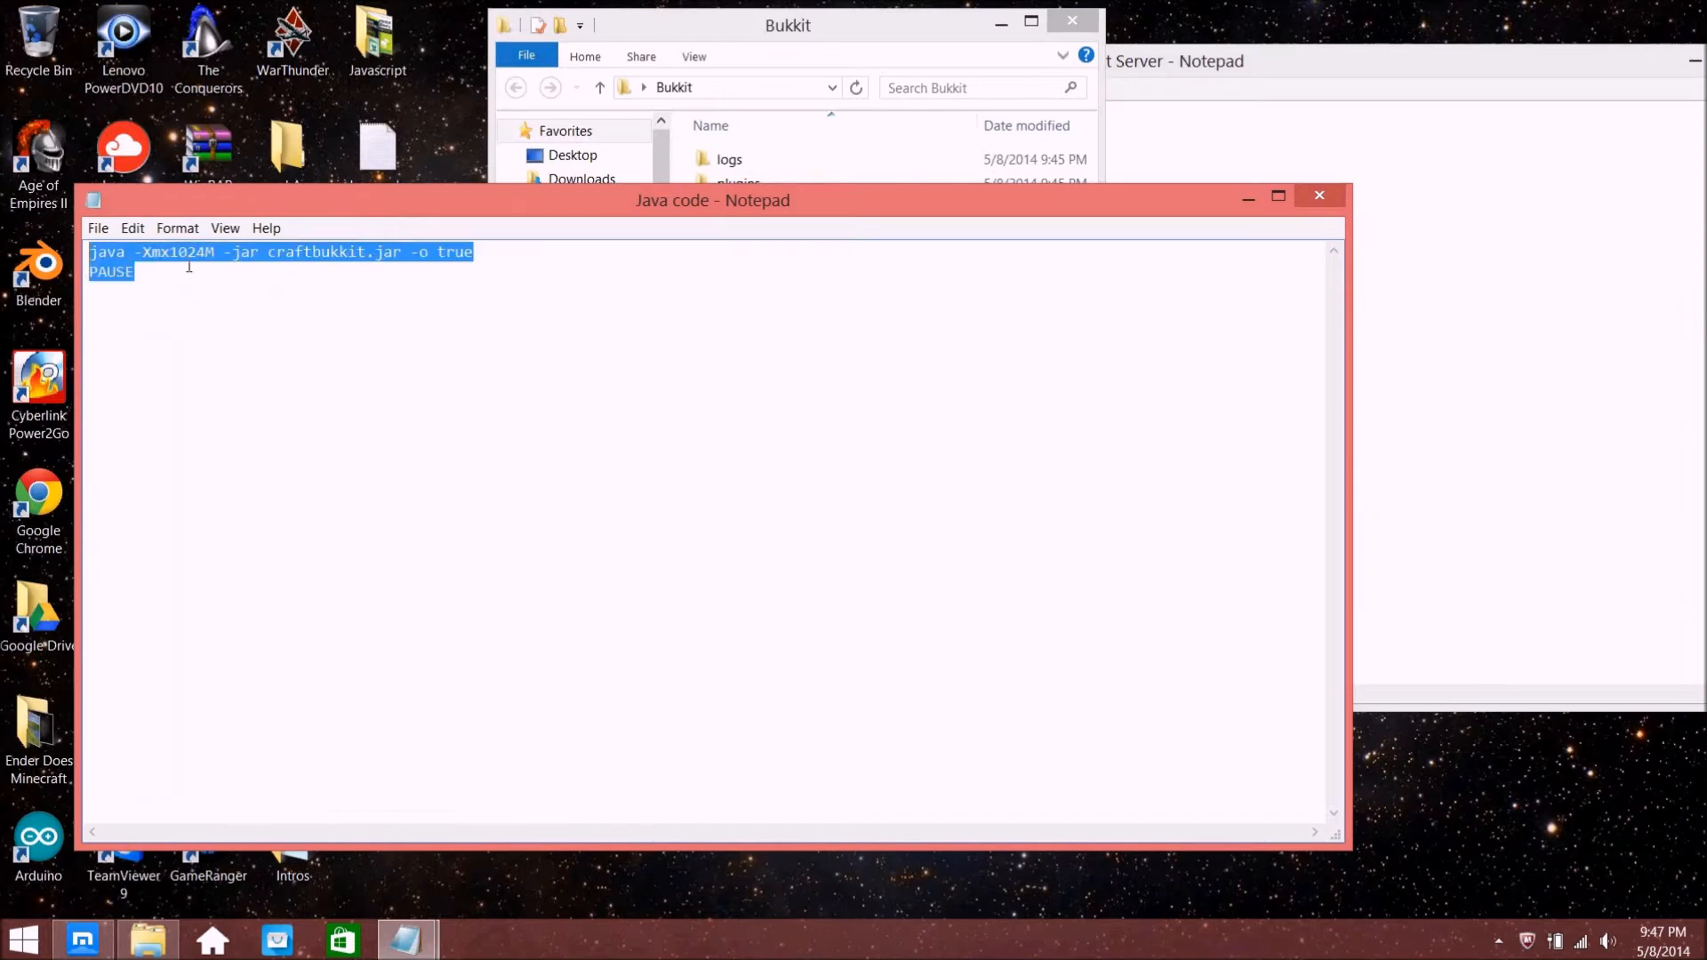
pyautogui.rightClick(197, 261)
pyautogui.click(285, 322)
pyautogui.moveTo(698, 213); pyautogui.dragTo(422, 170)
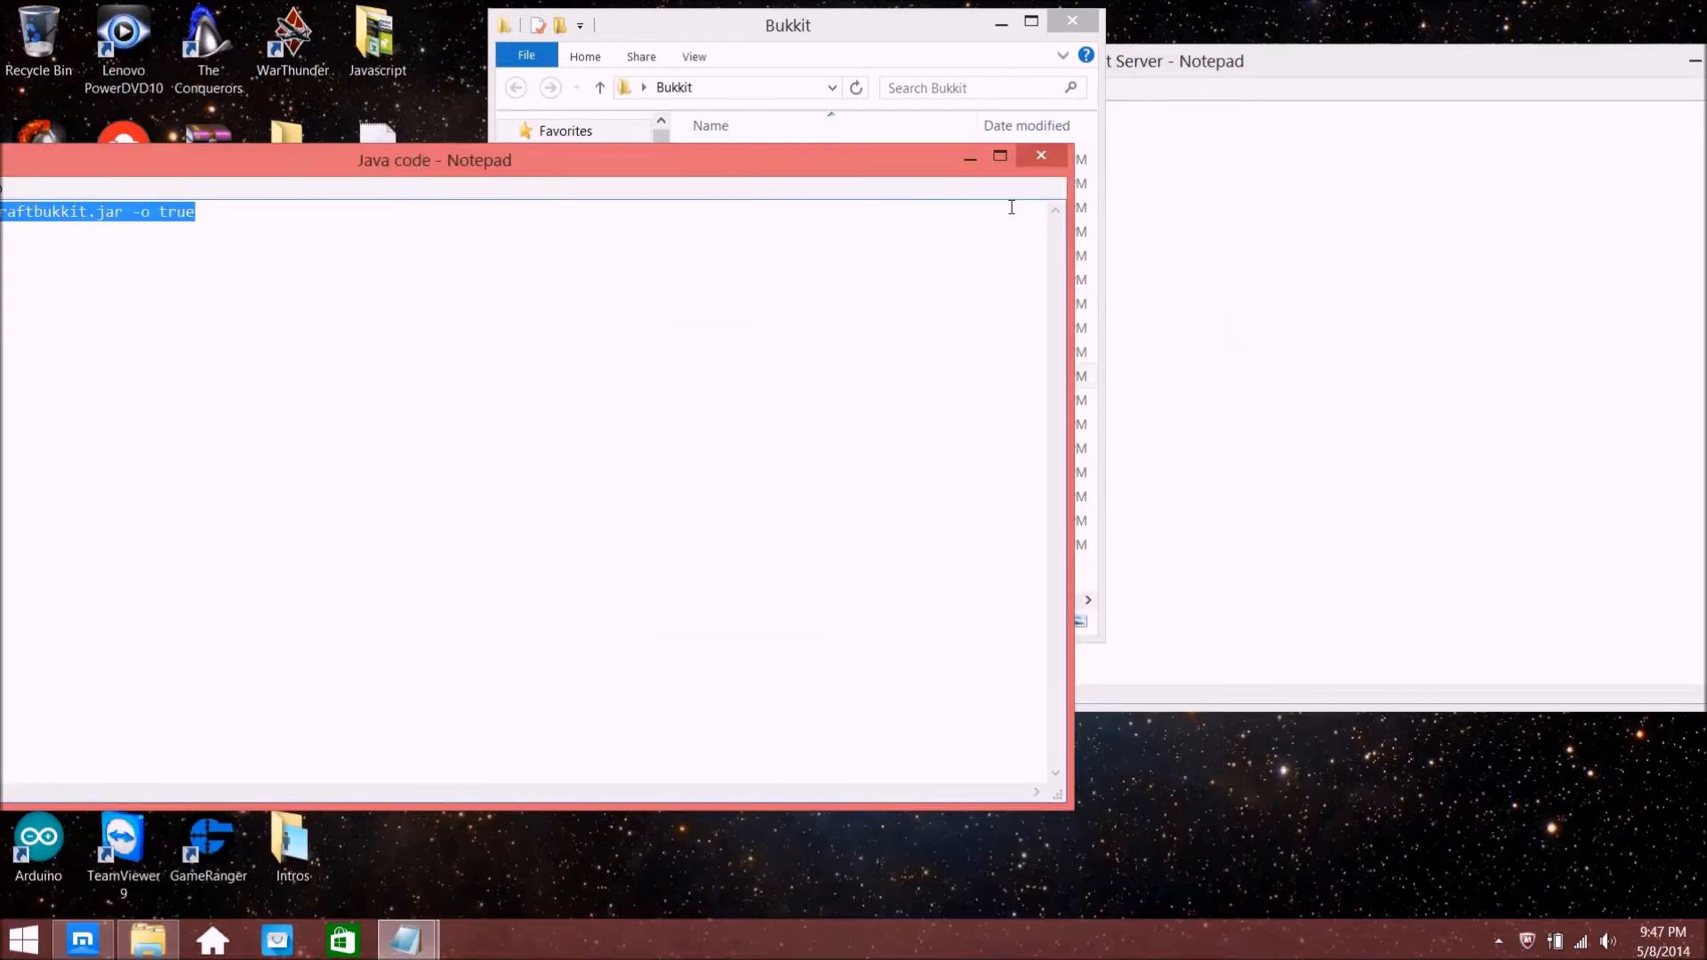
pyautogui.click(1043, 157)
# Paste the copied launch code into the Start Server text file and save it
pyautogui.click(1241, 87)
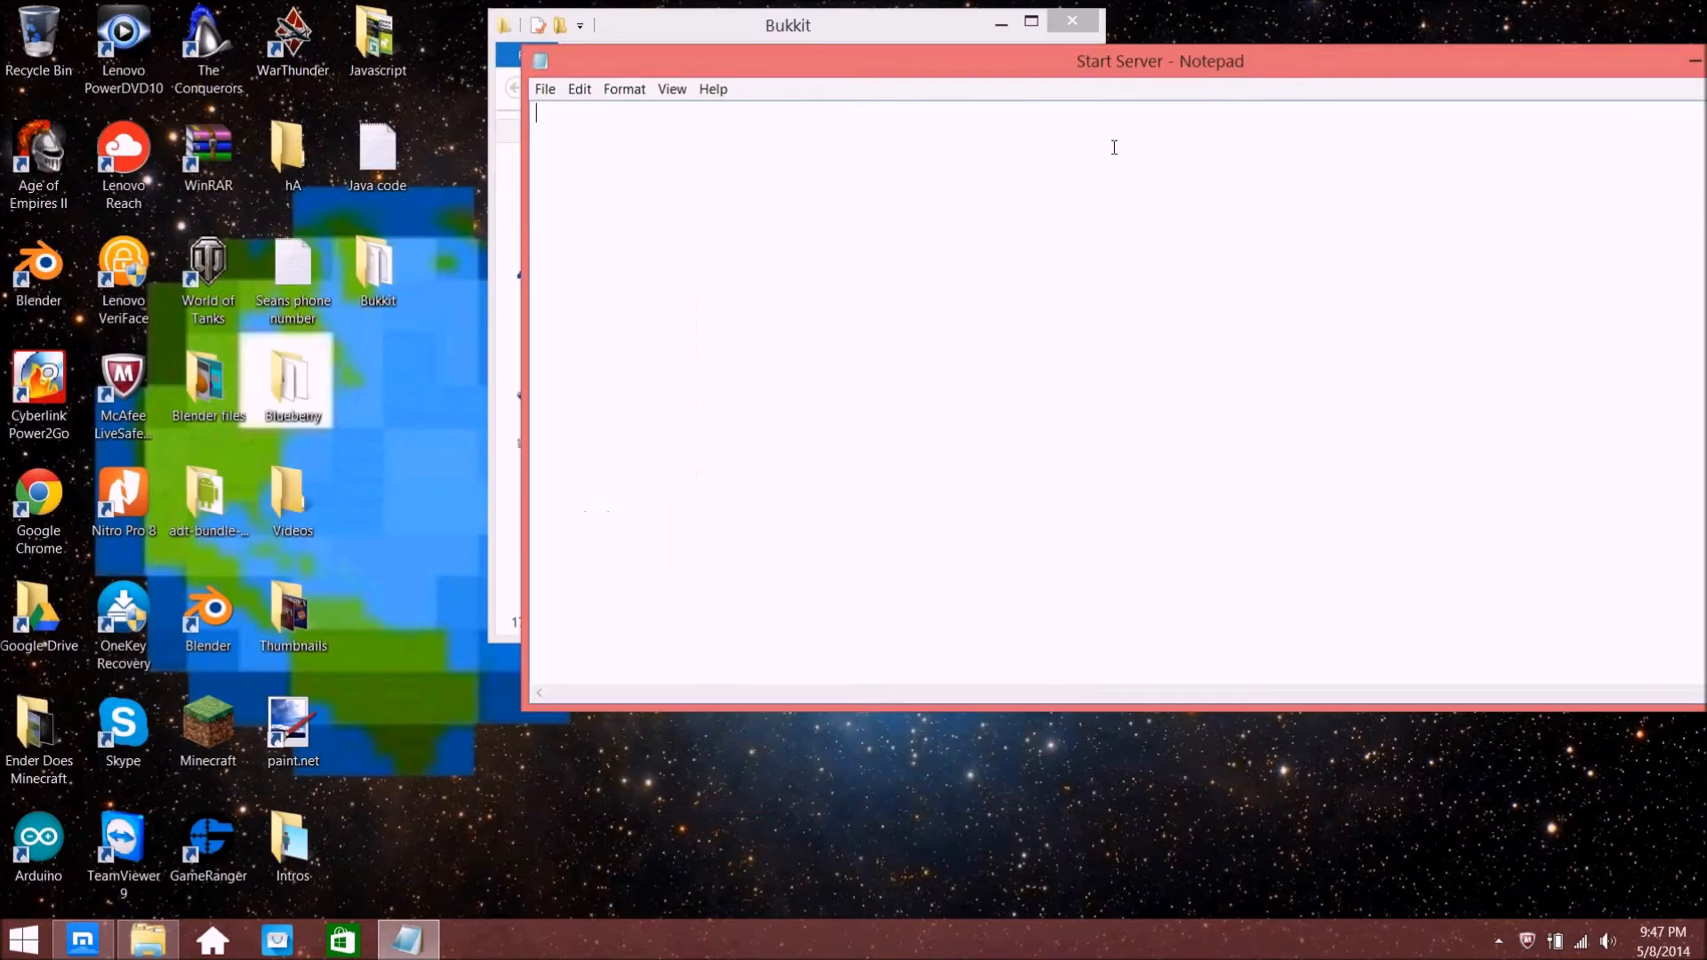
pyautogui.rightClick(566, 122)
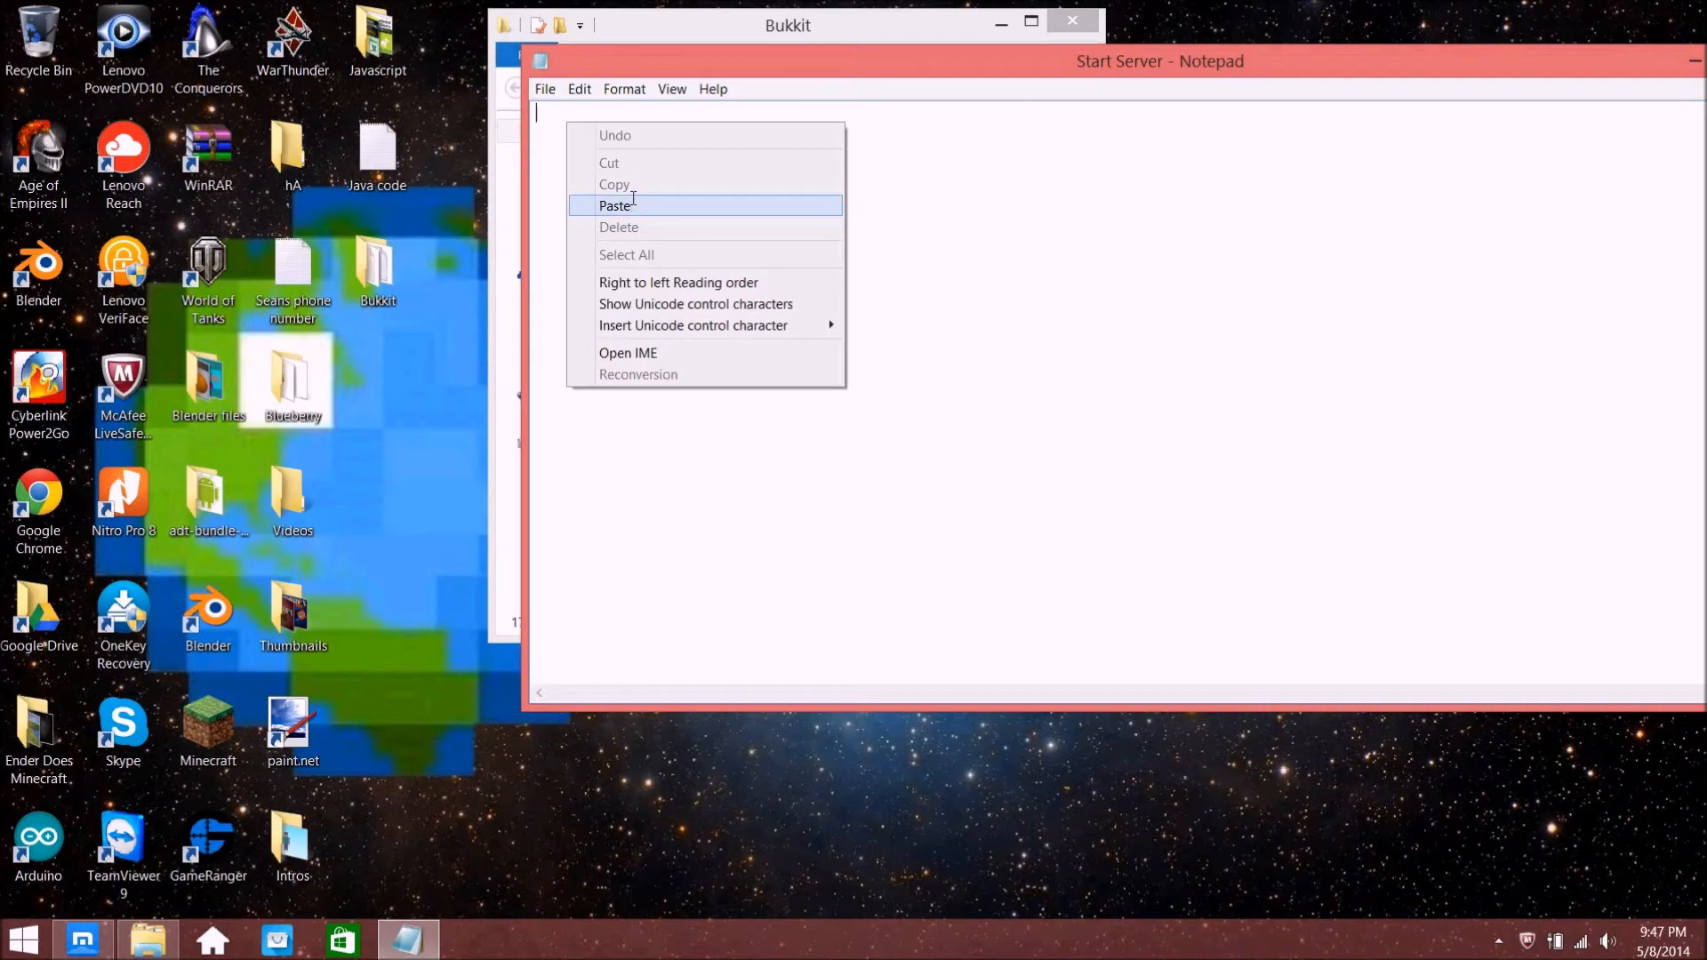
pyautogui.click(632, 206)
pyautogui.moveTo(1158, 73); pyautogui.dragTo(1052, 73)
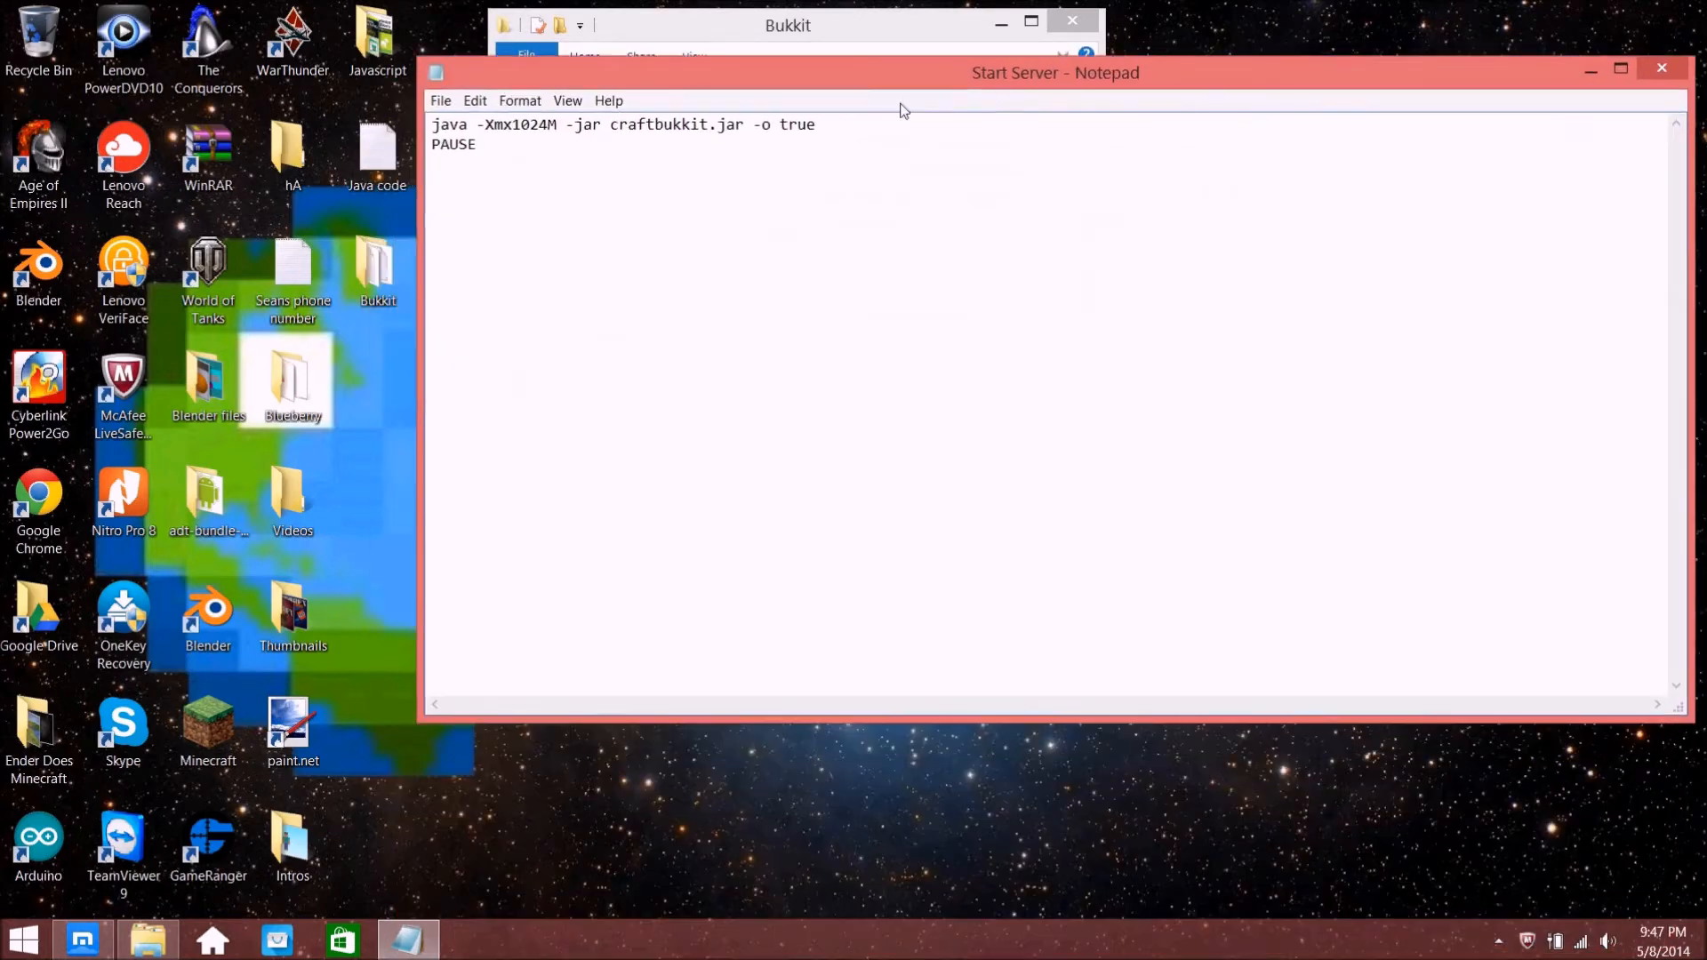
pyautogui.click(441, 100)
pyautogui.click(471, 168)
# Save the launch code in the Bukkit folder as Start Server.bat with the file type set to All Files
pyautogui.moveTo(1048, 80); pyautogui.dragTo(1702, 126)
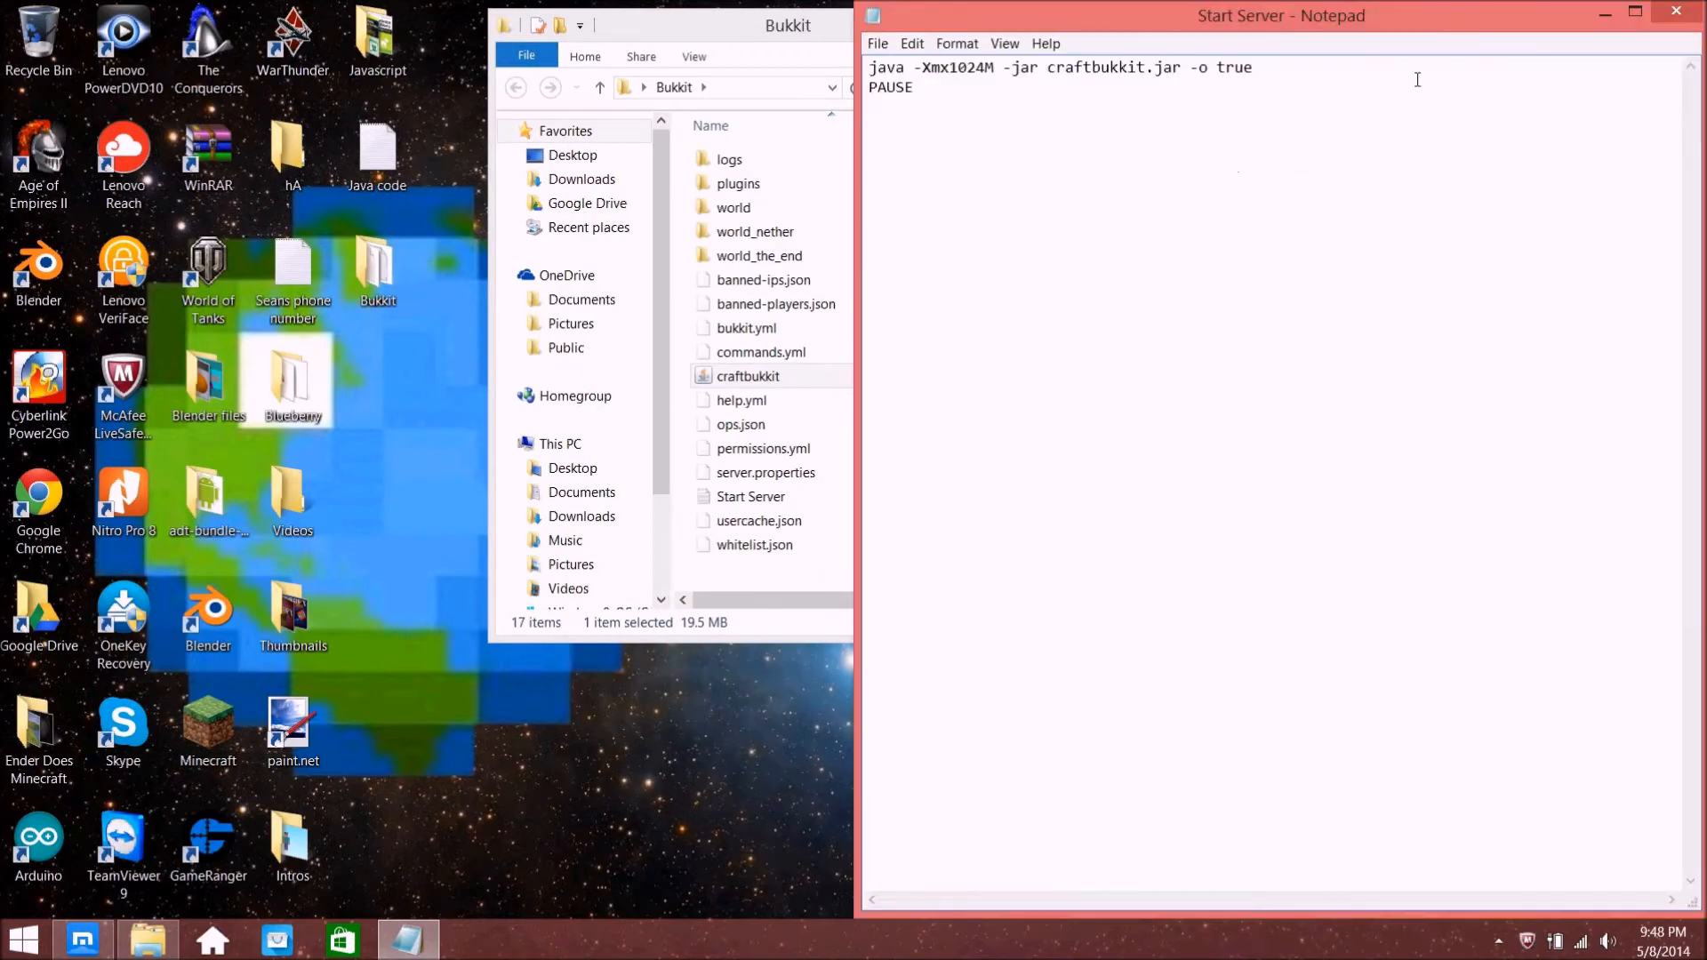
pyautogui.click(877, 44)
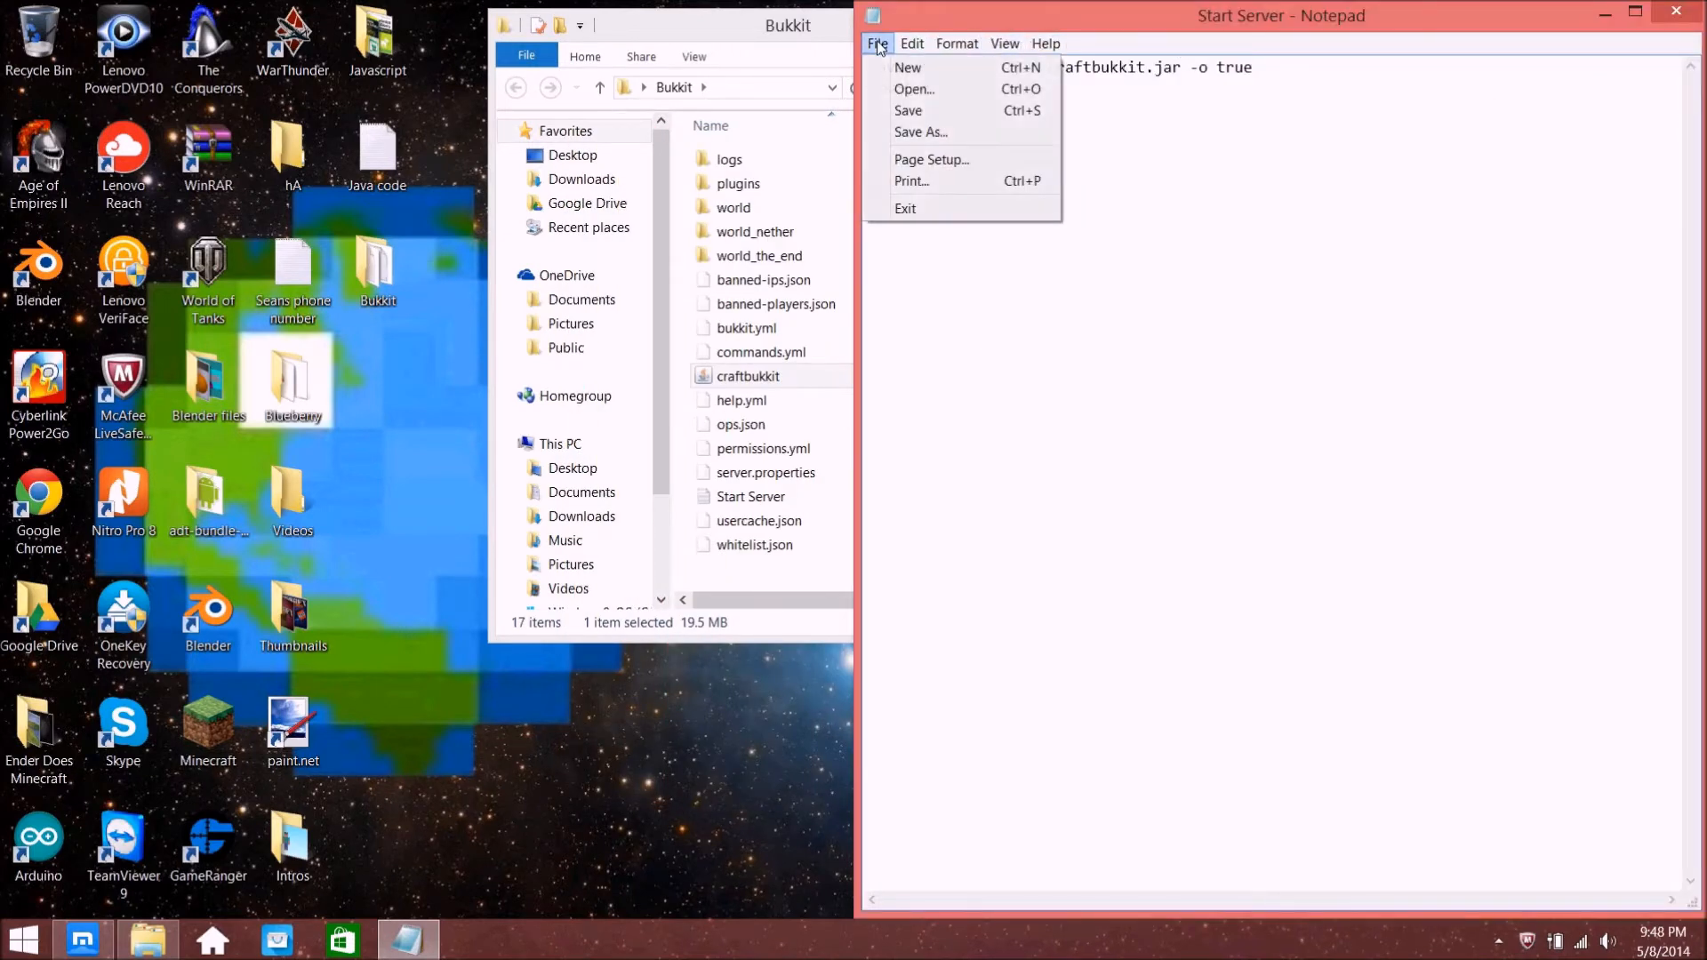
pyautogui.click(921, 133)
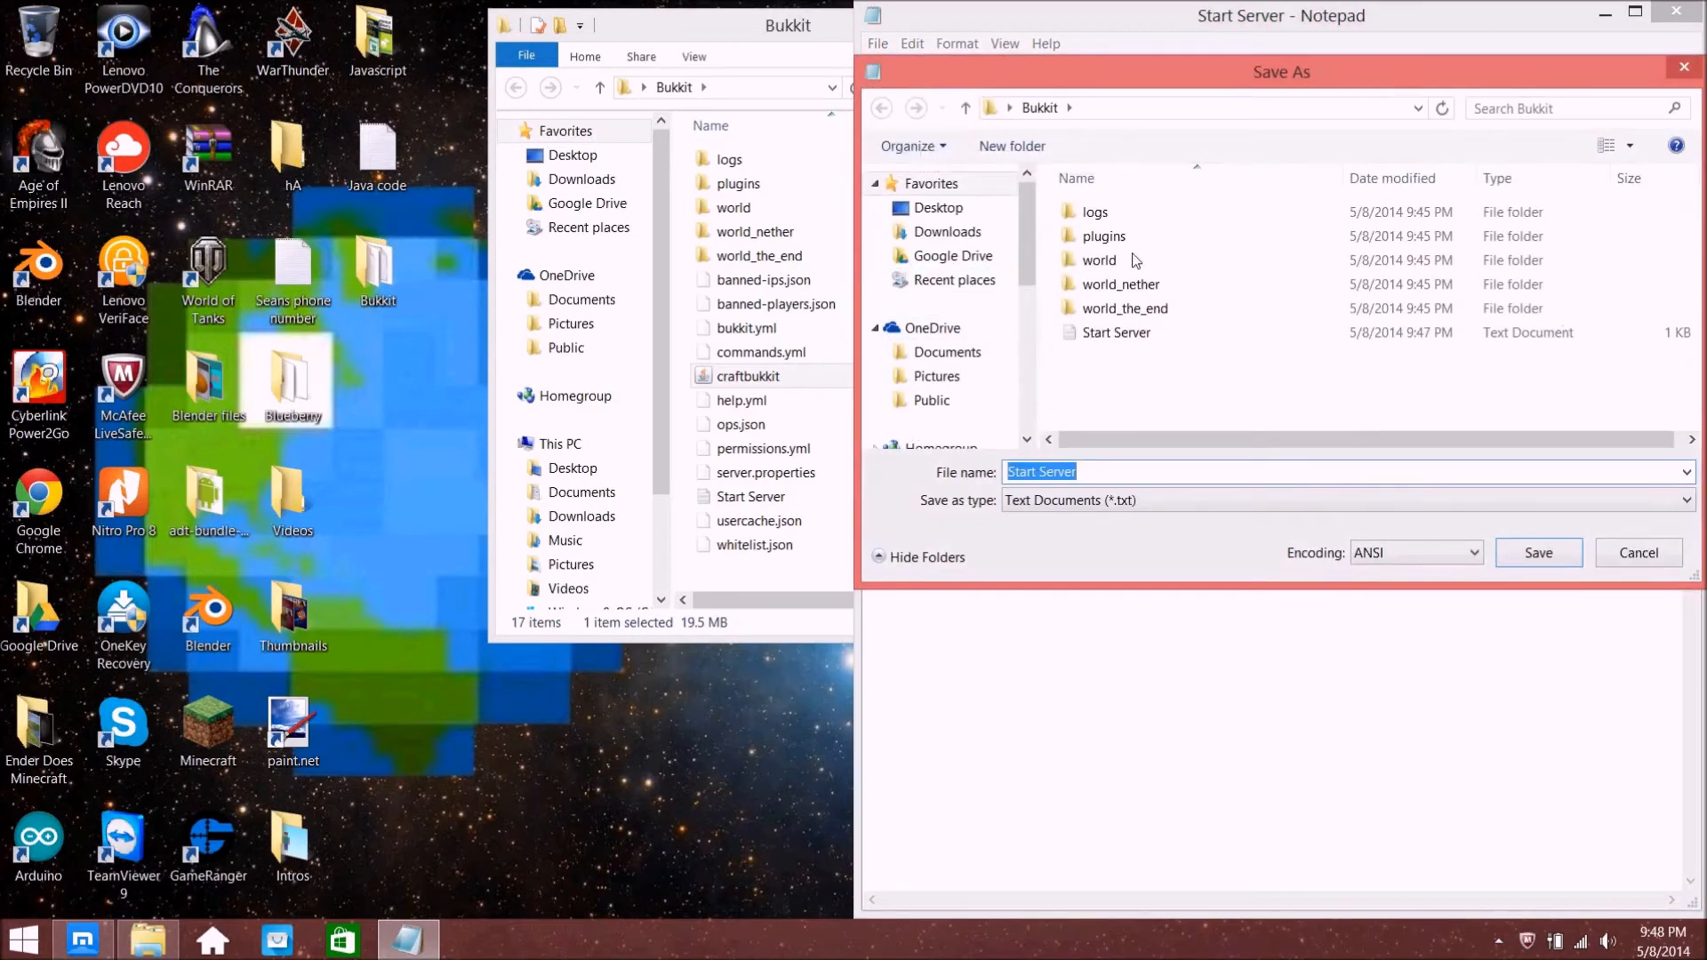
pyautogui.click(1117, 499)
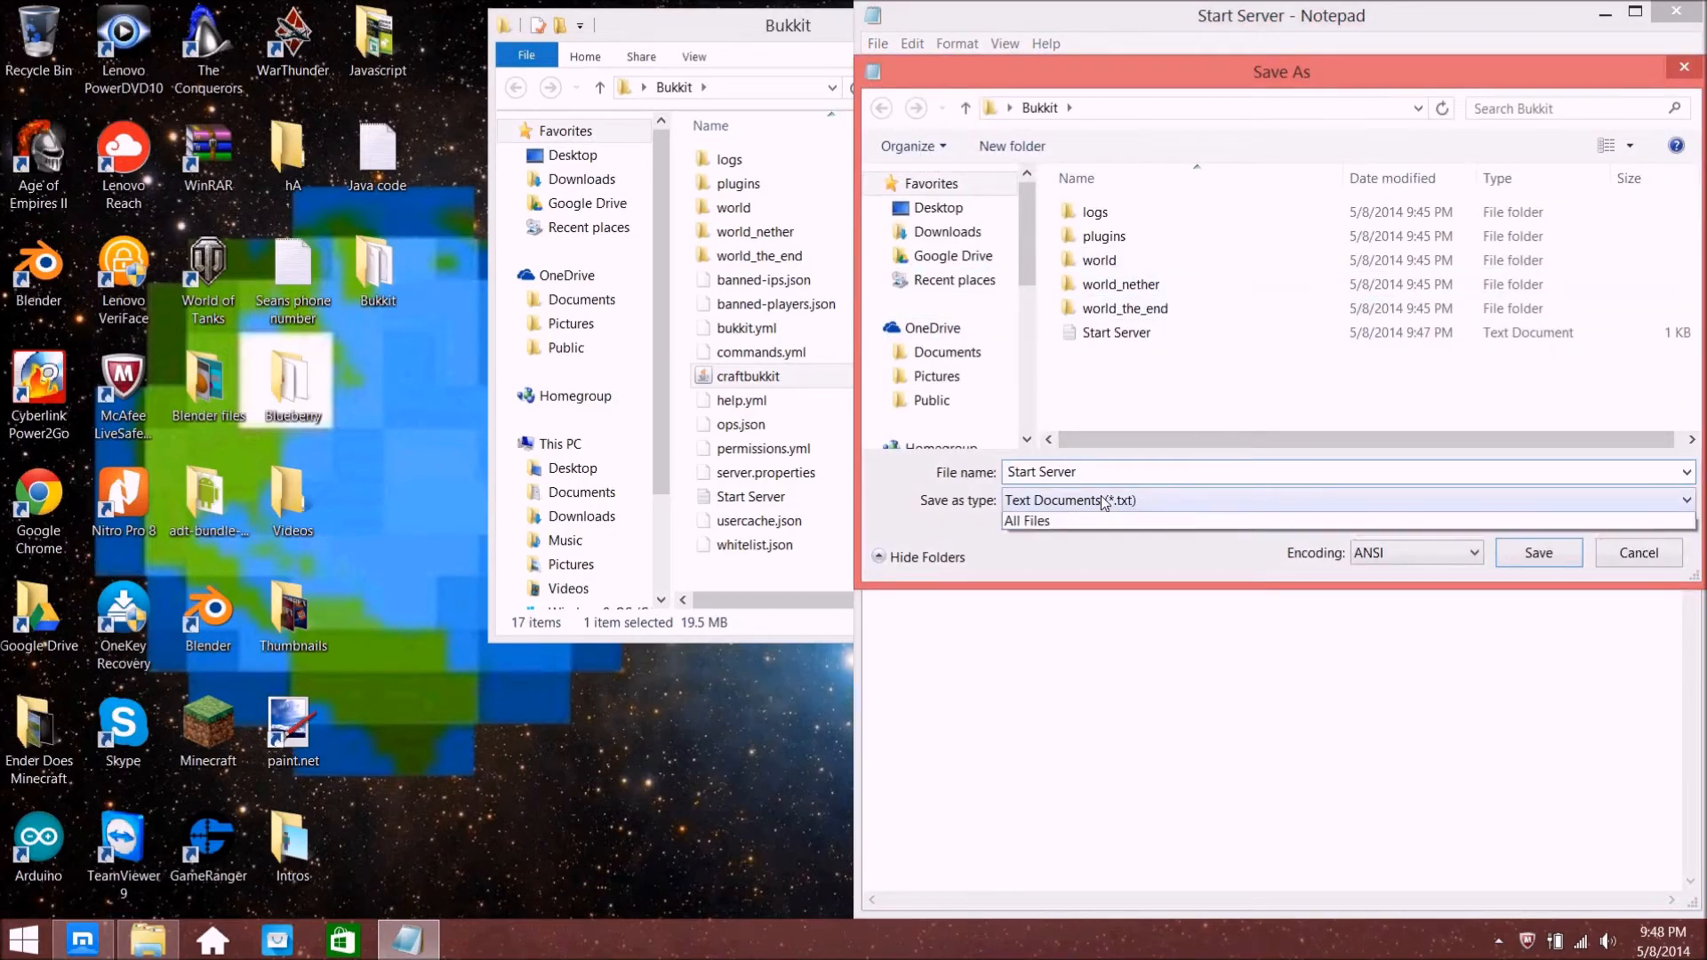
pyautogui.click(1059, 541)
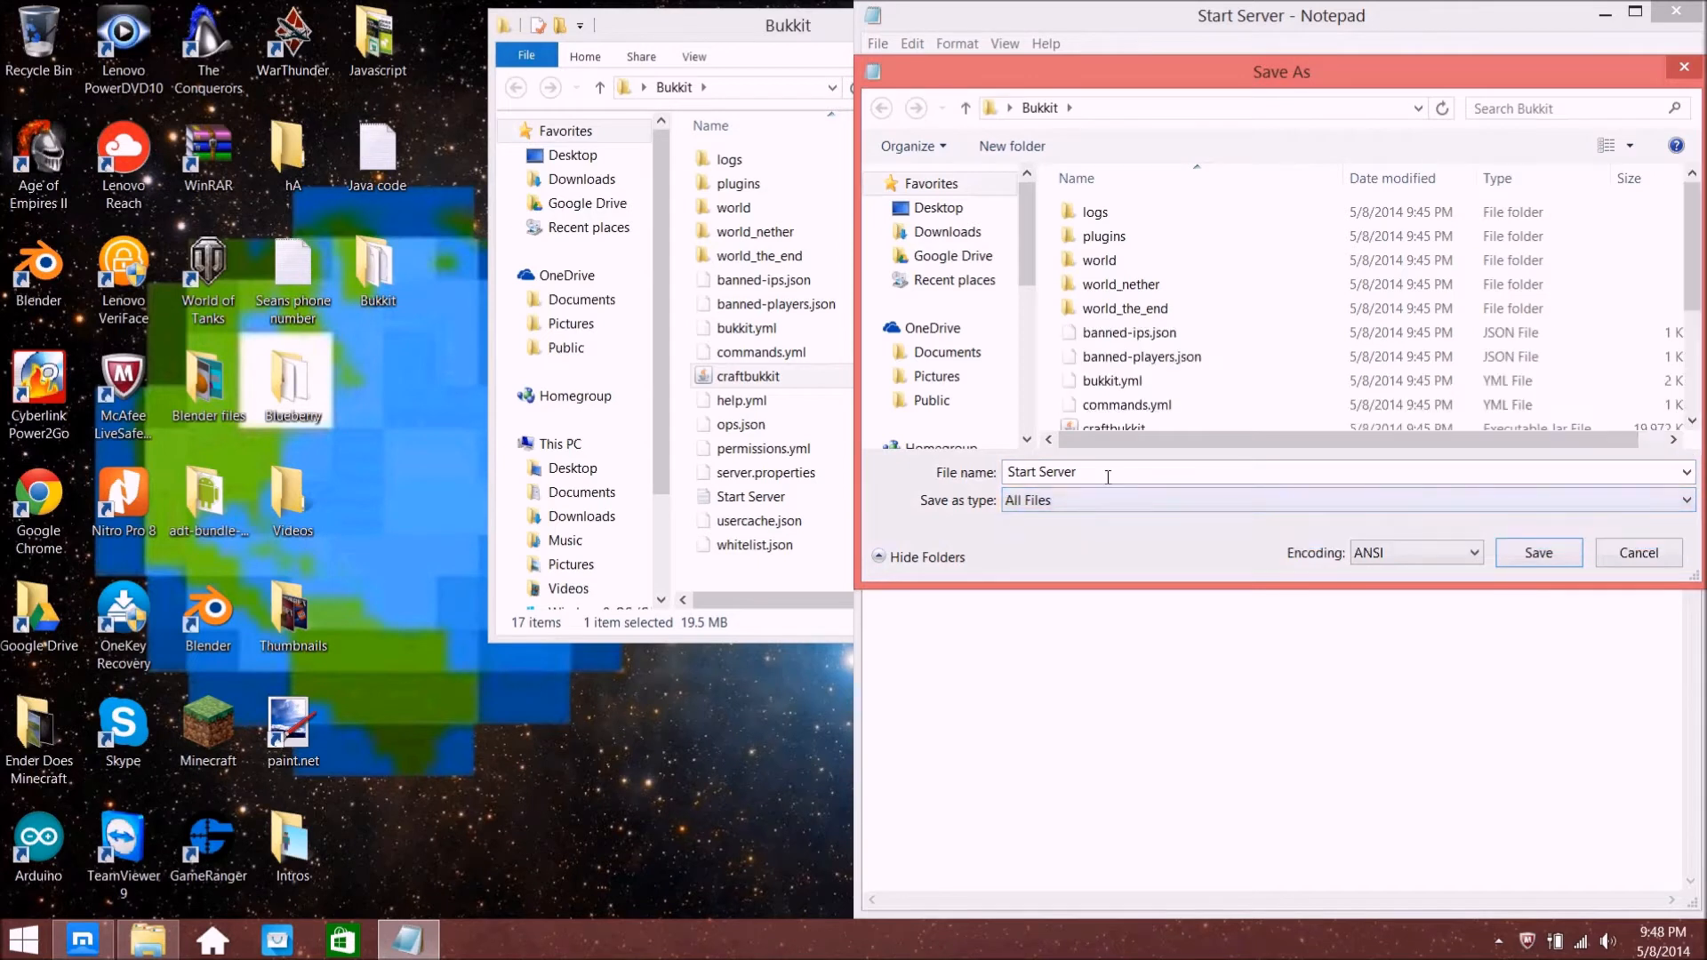
pyautogui.click(1109, 469)
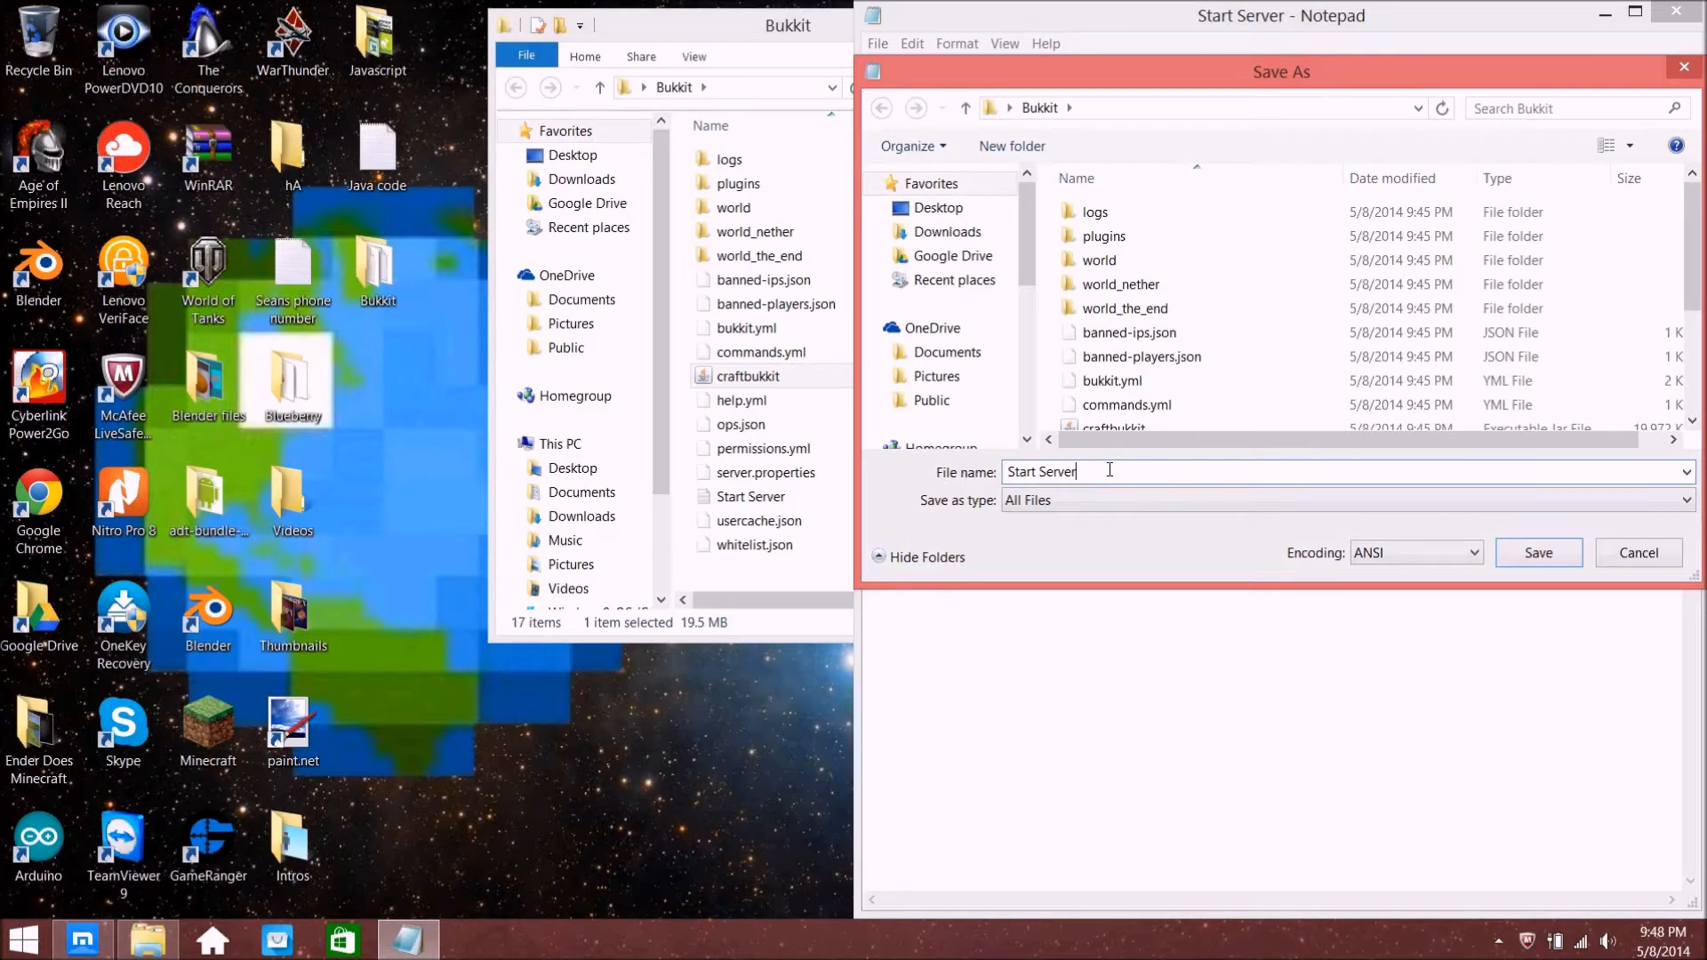
pyautogui.write('.bat')
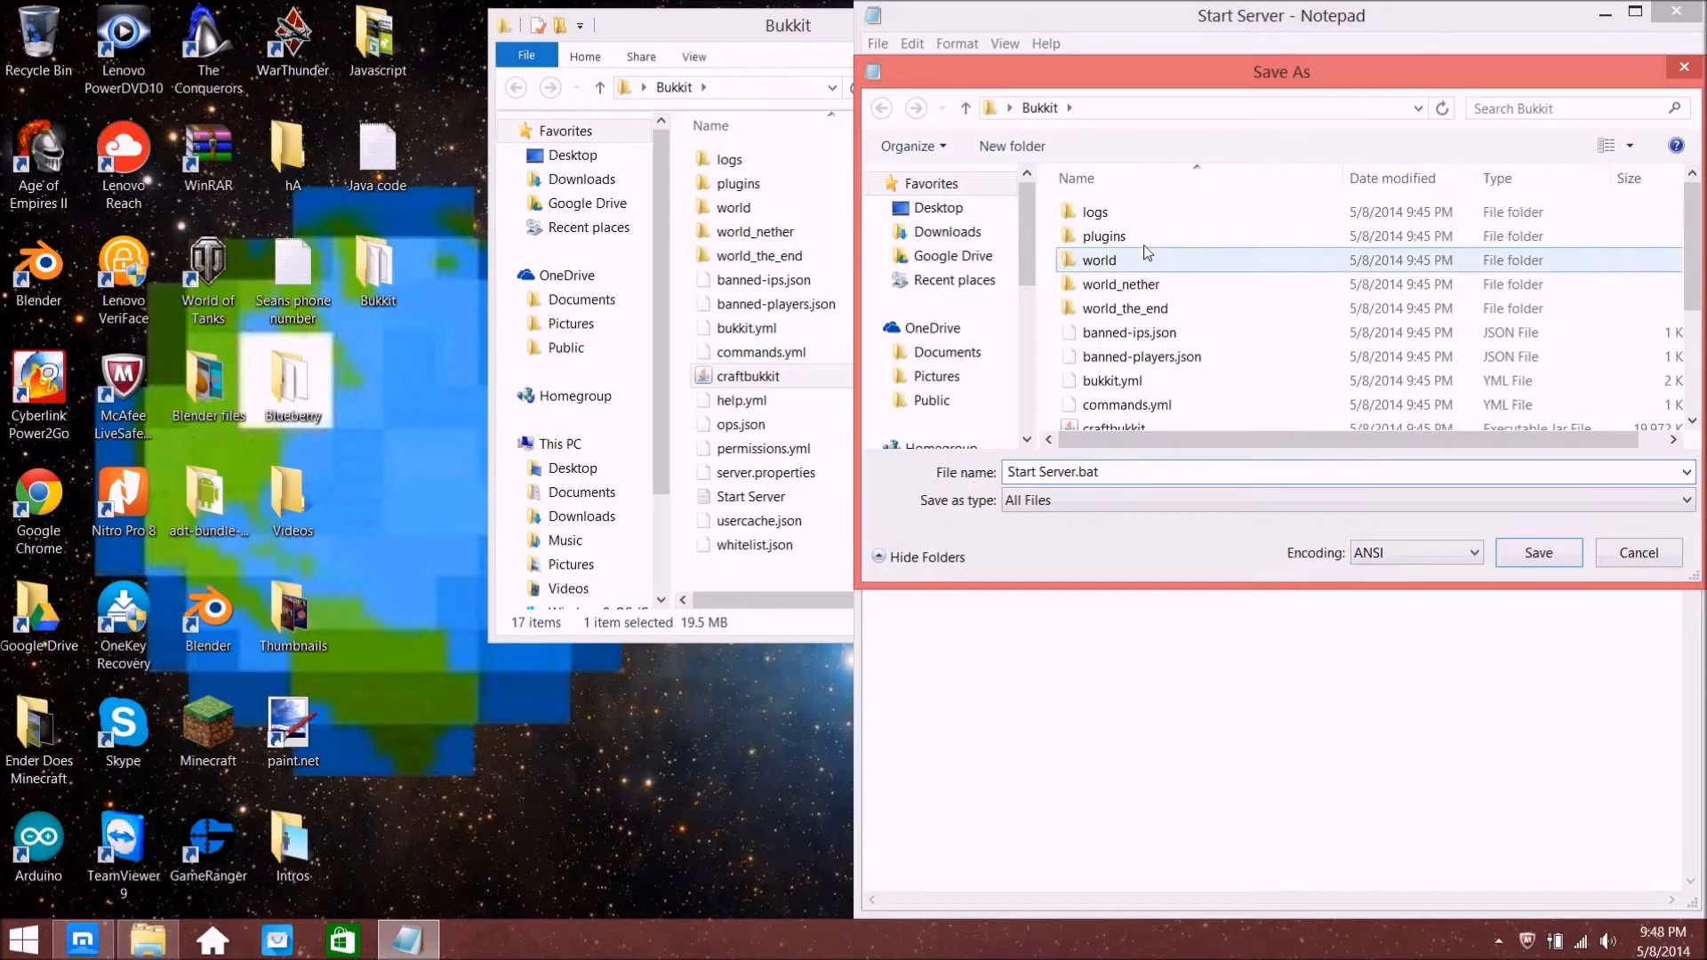
pyautogui.moveTo(1345, 78); pyautogui.dragTo(883, 124)
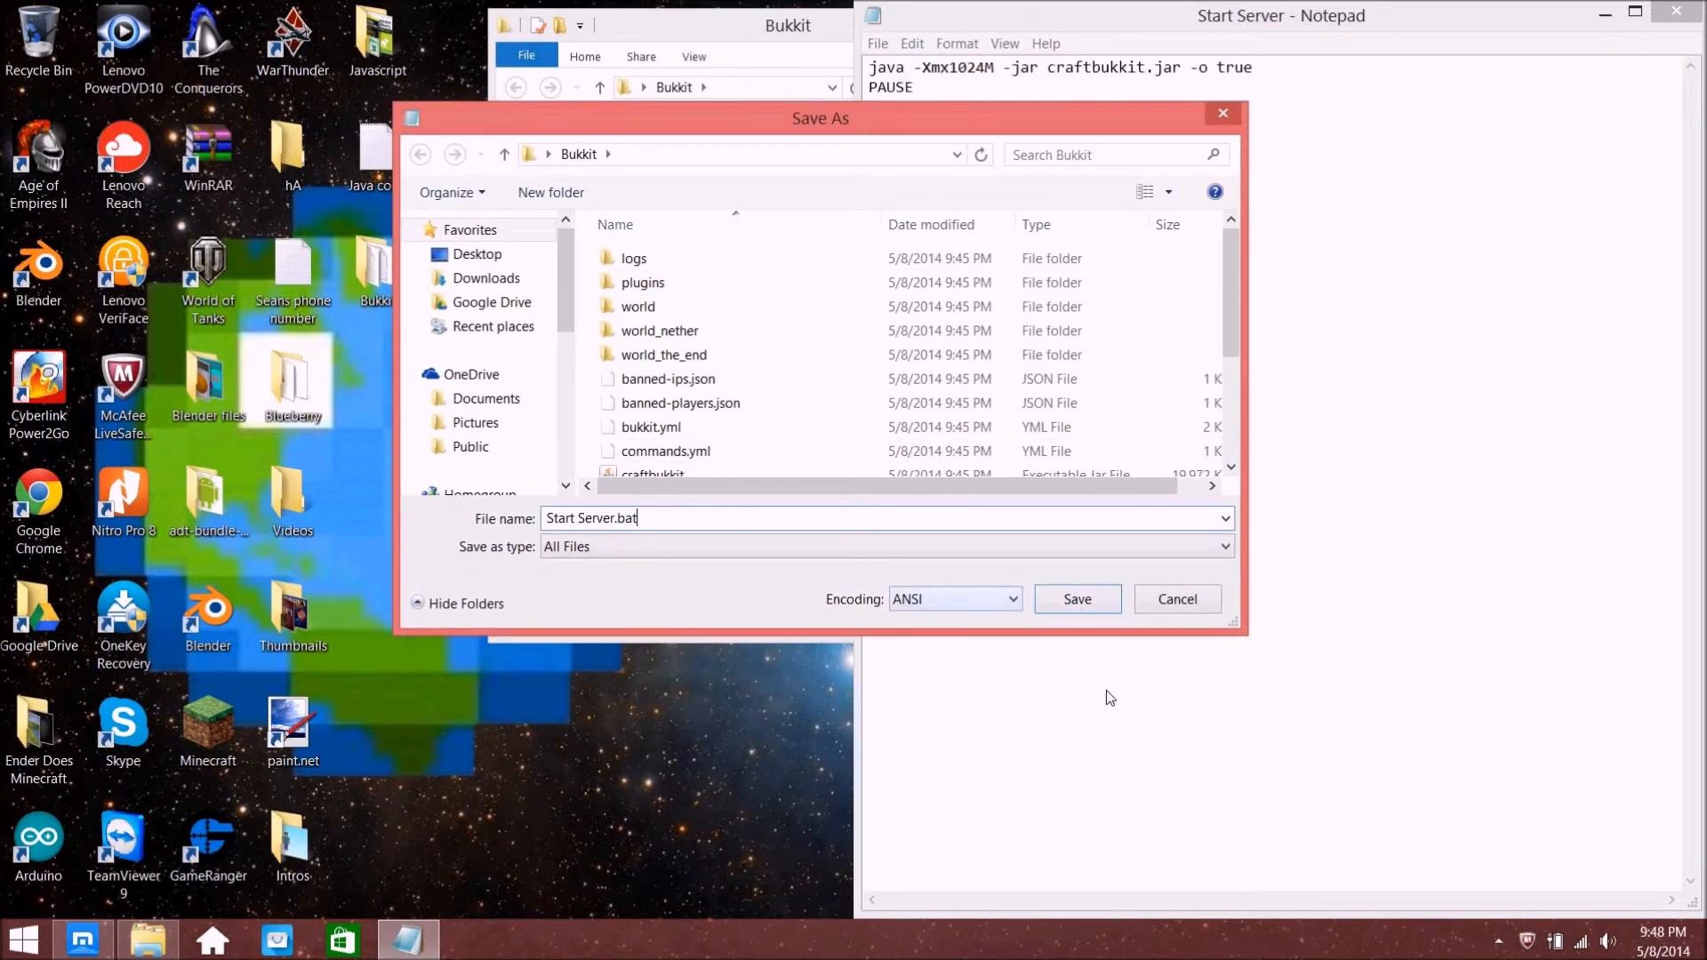
pyautogui.click(1075, 601)
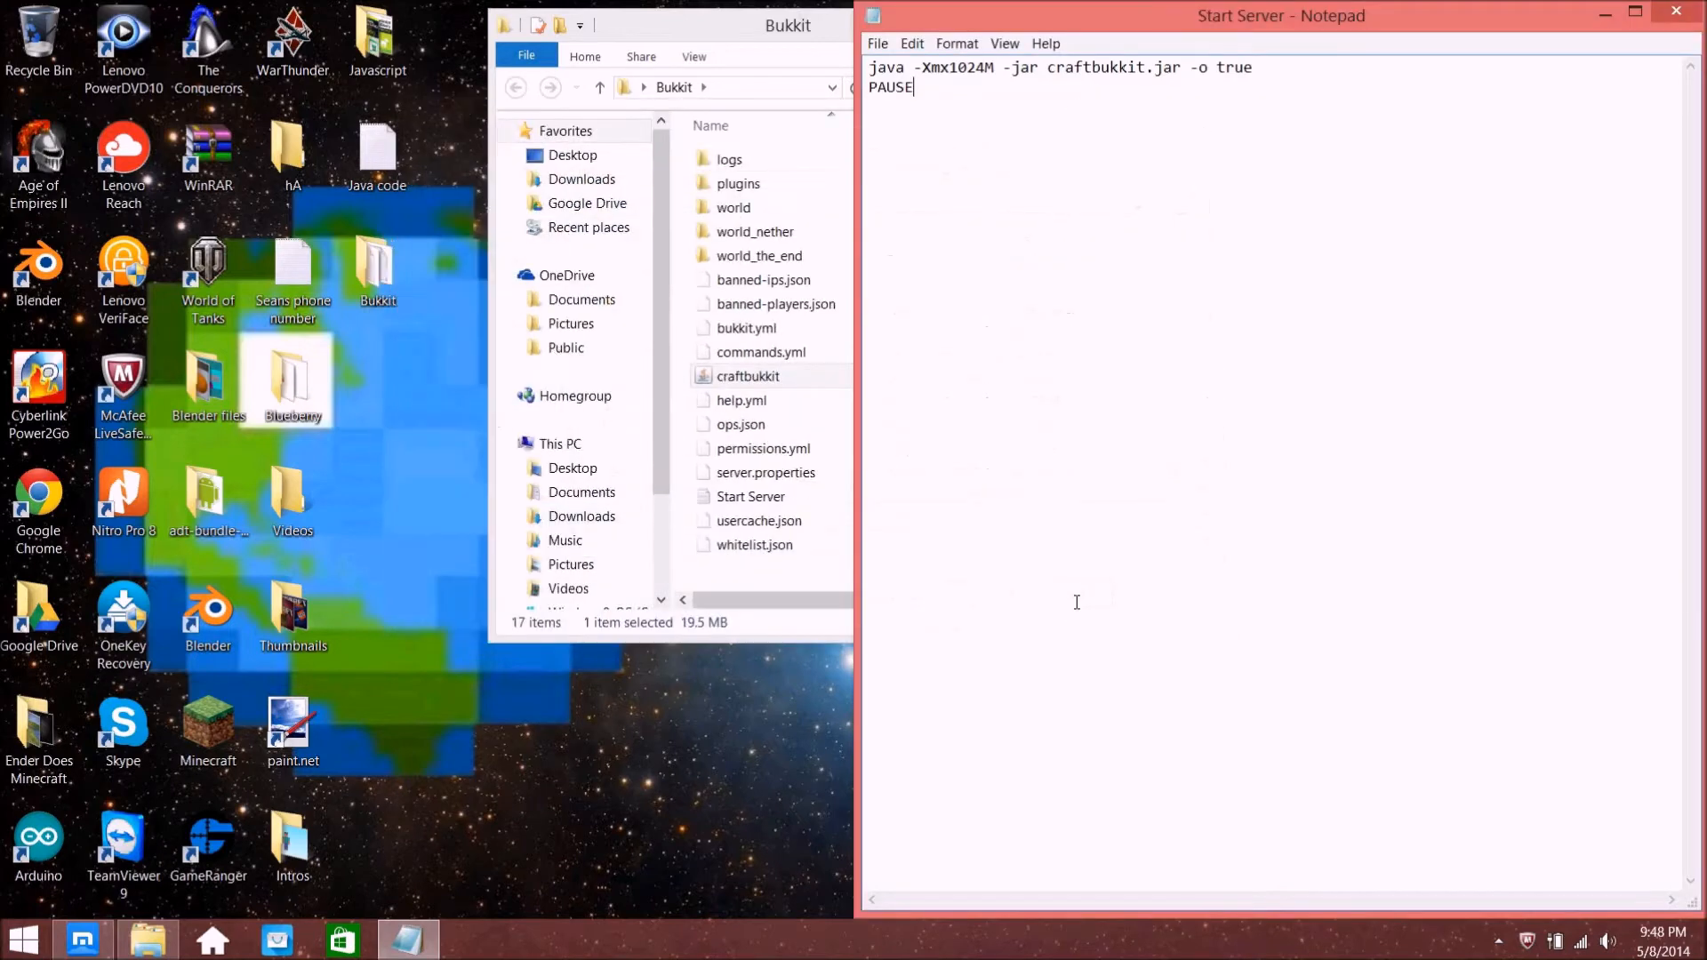
# Close the launch code file and delete the Start Server text document from the Bukkit folder
pyautogui.moveTo(803, 12); pyautogui.dragTo(677, 23)
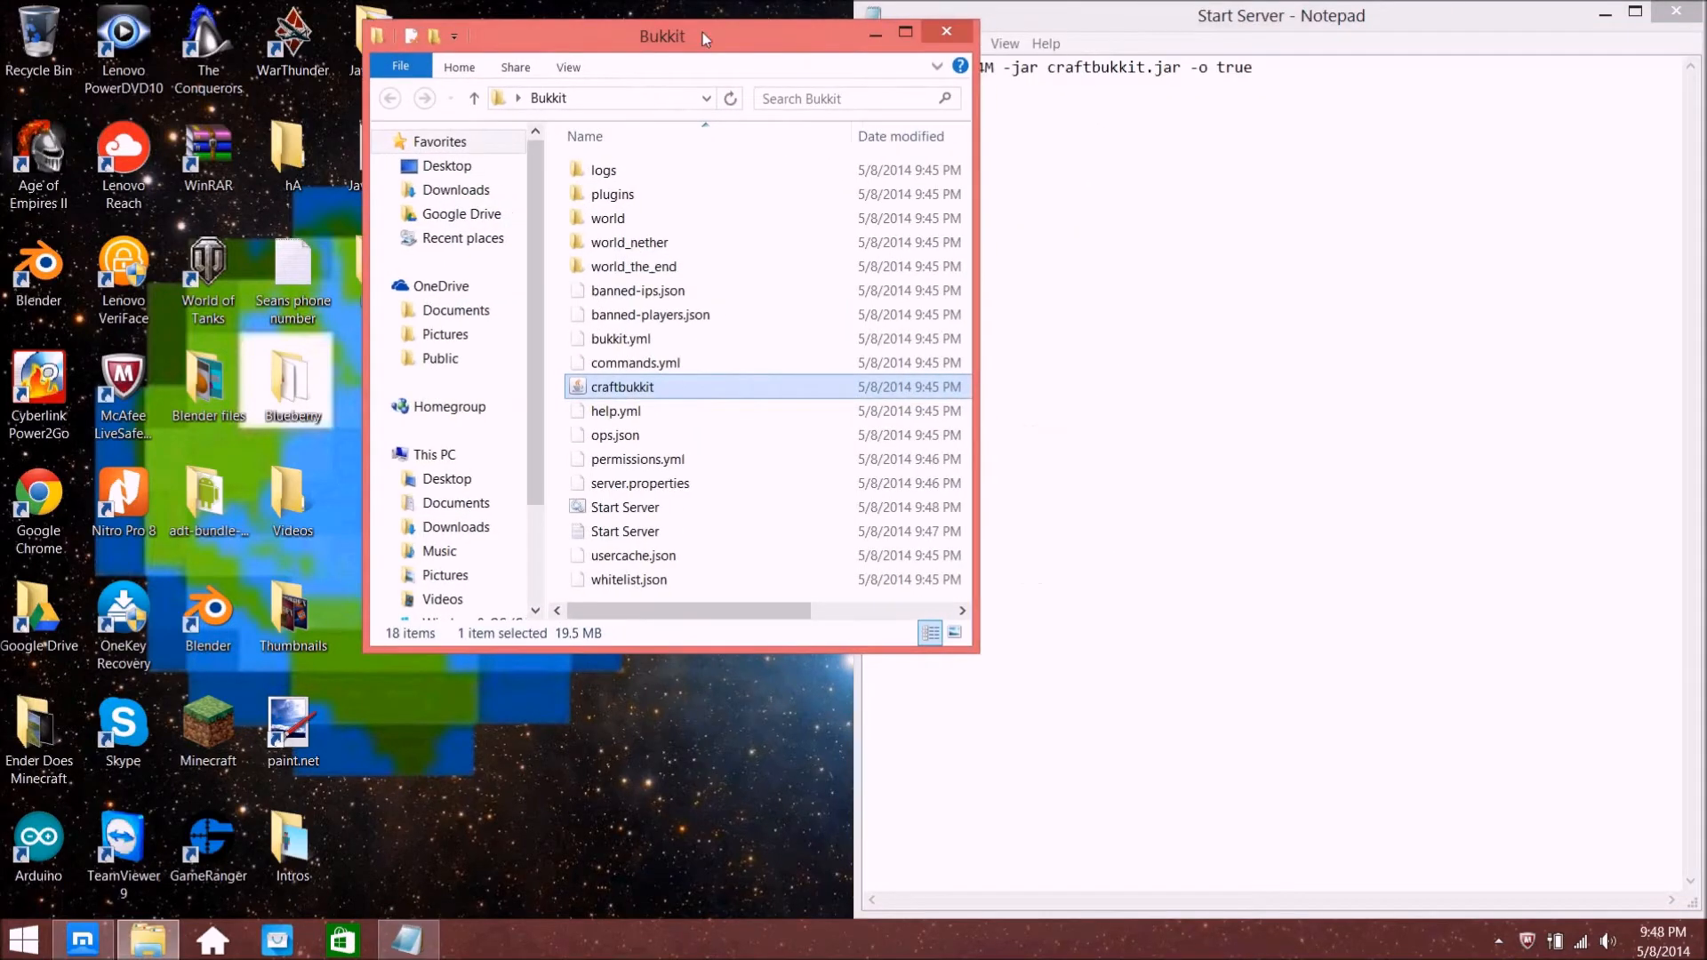
pyautogui.click(1671, 9)
pyautogui.click(602, 533)
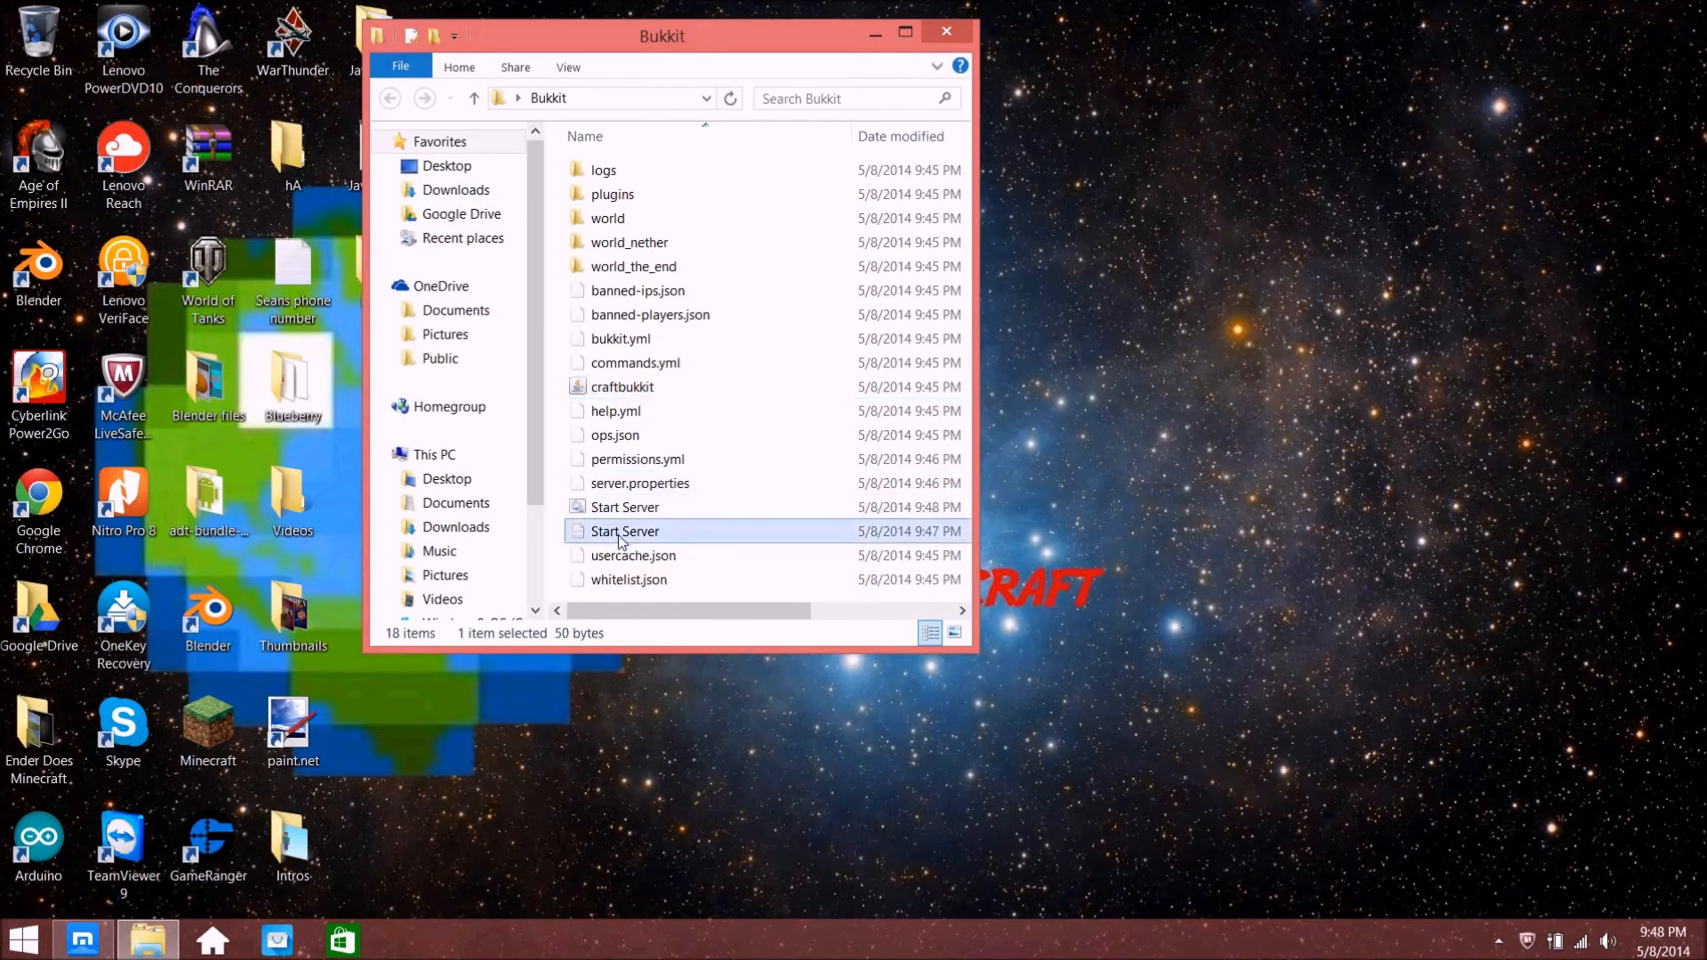
pyautogui.press('Delete')
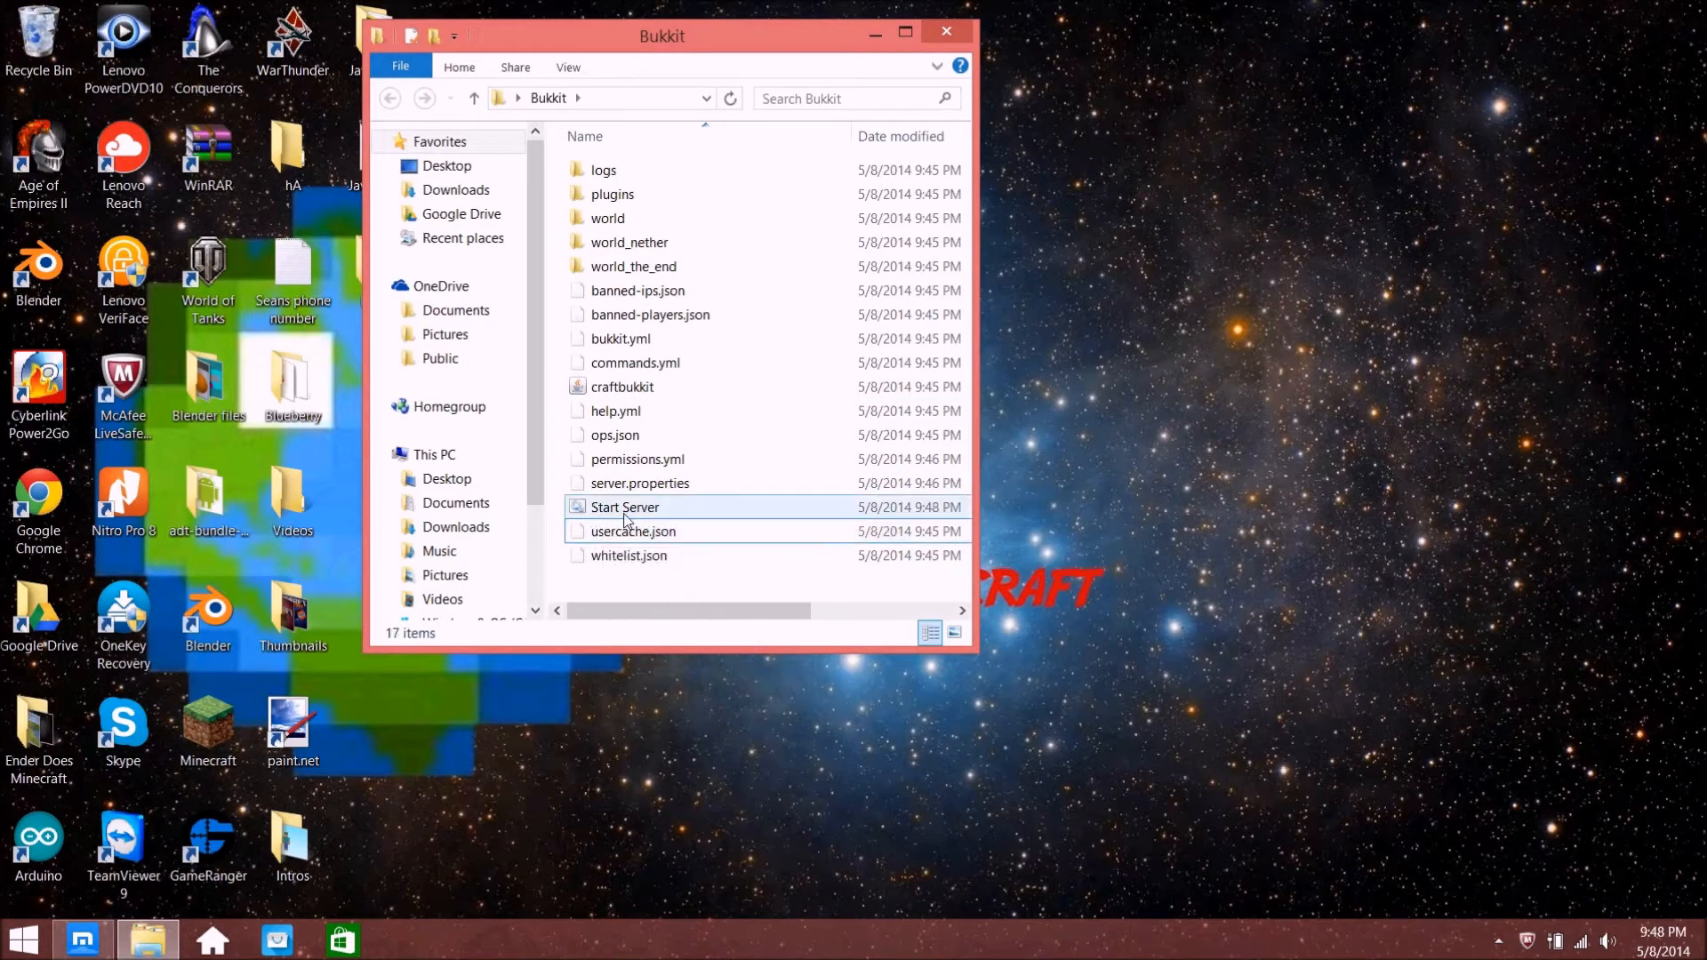
# Edit the Start Server batch file to set the -Xmx memory value to 4600M, then save and close it
pyautogui.click(613, 508)
pyautogui.rightClick(613, 508)
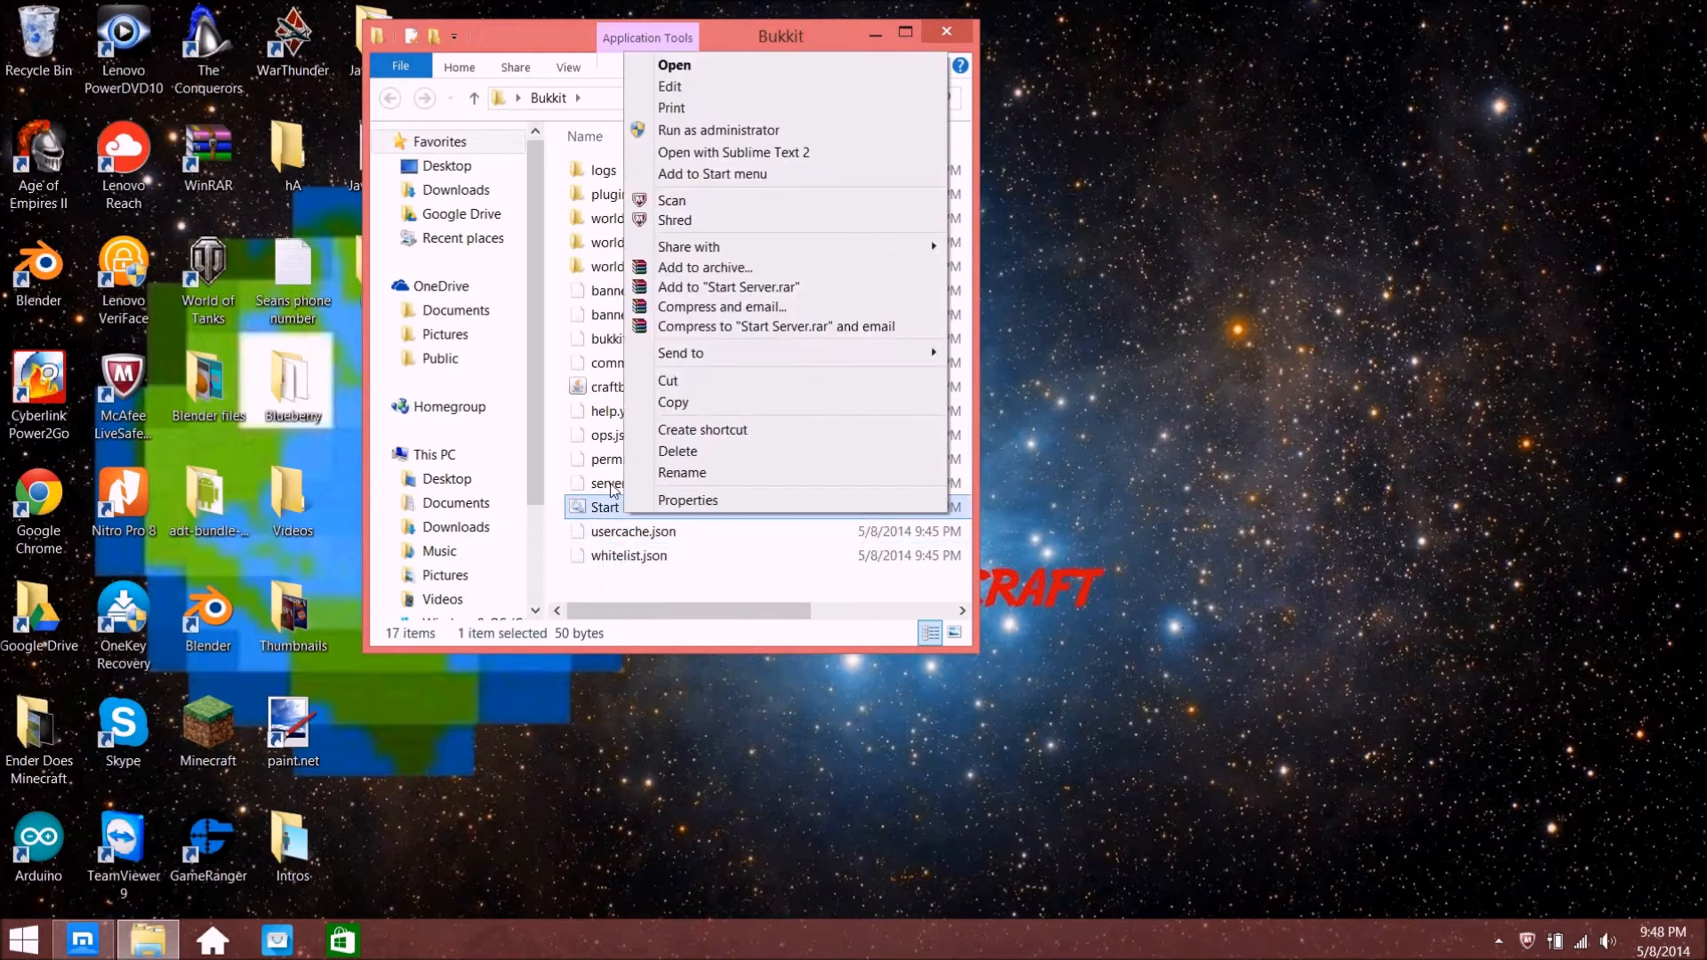
pyautogui.click(677, 88)
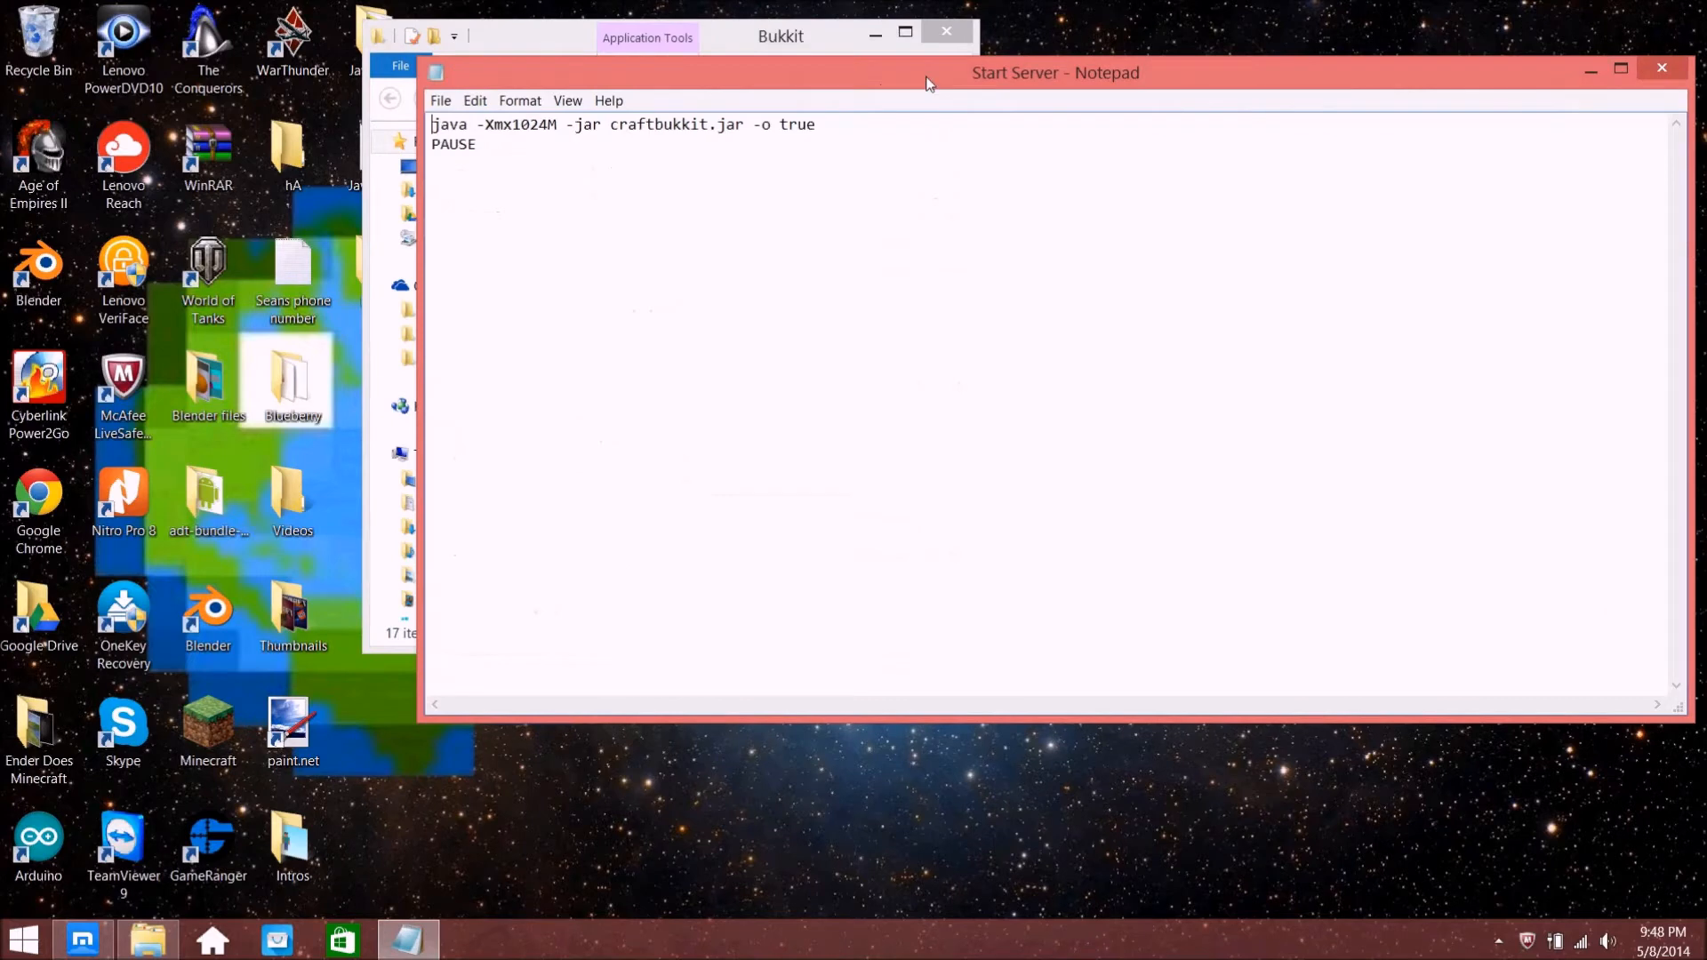
pyautogui.moveTo(1006, 69); pyautogui.dragTo(1309, 214)
pyautogui.moveTo(853, 269); pyautogui.dragTo(812, 268)
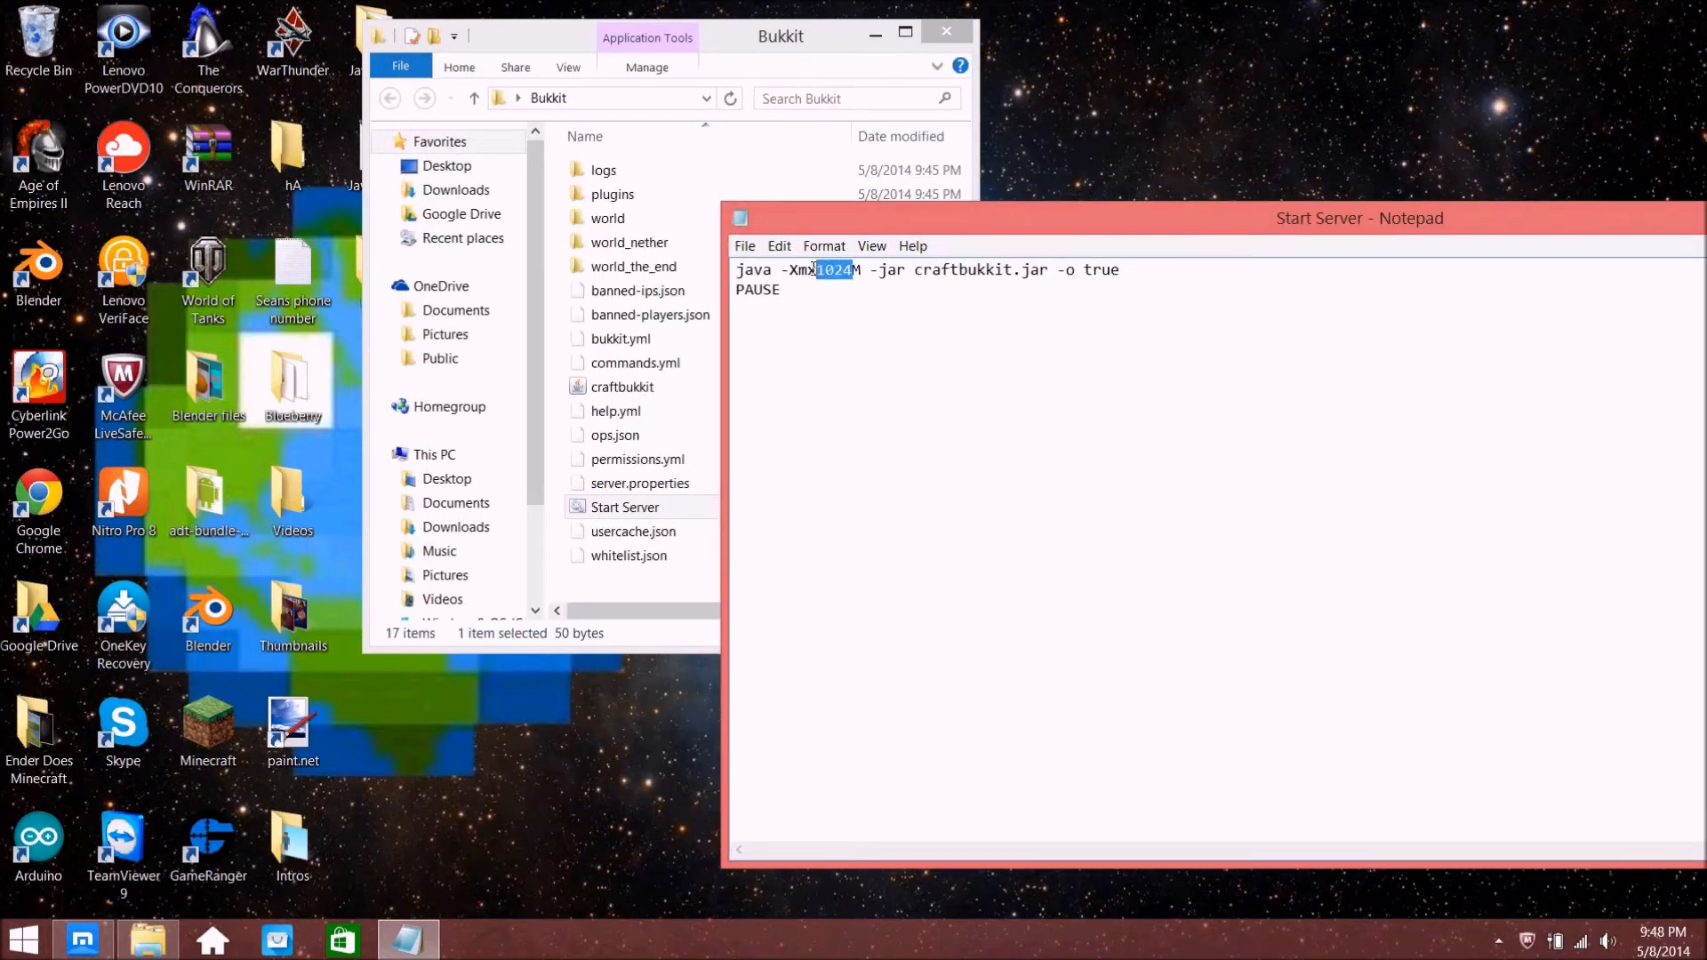
pyautogui.write('4600')
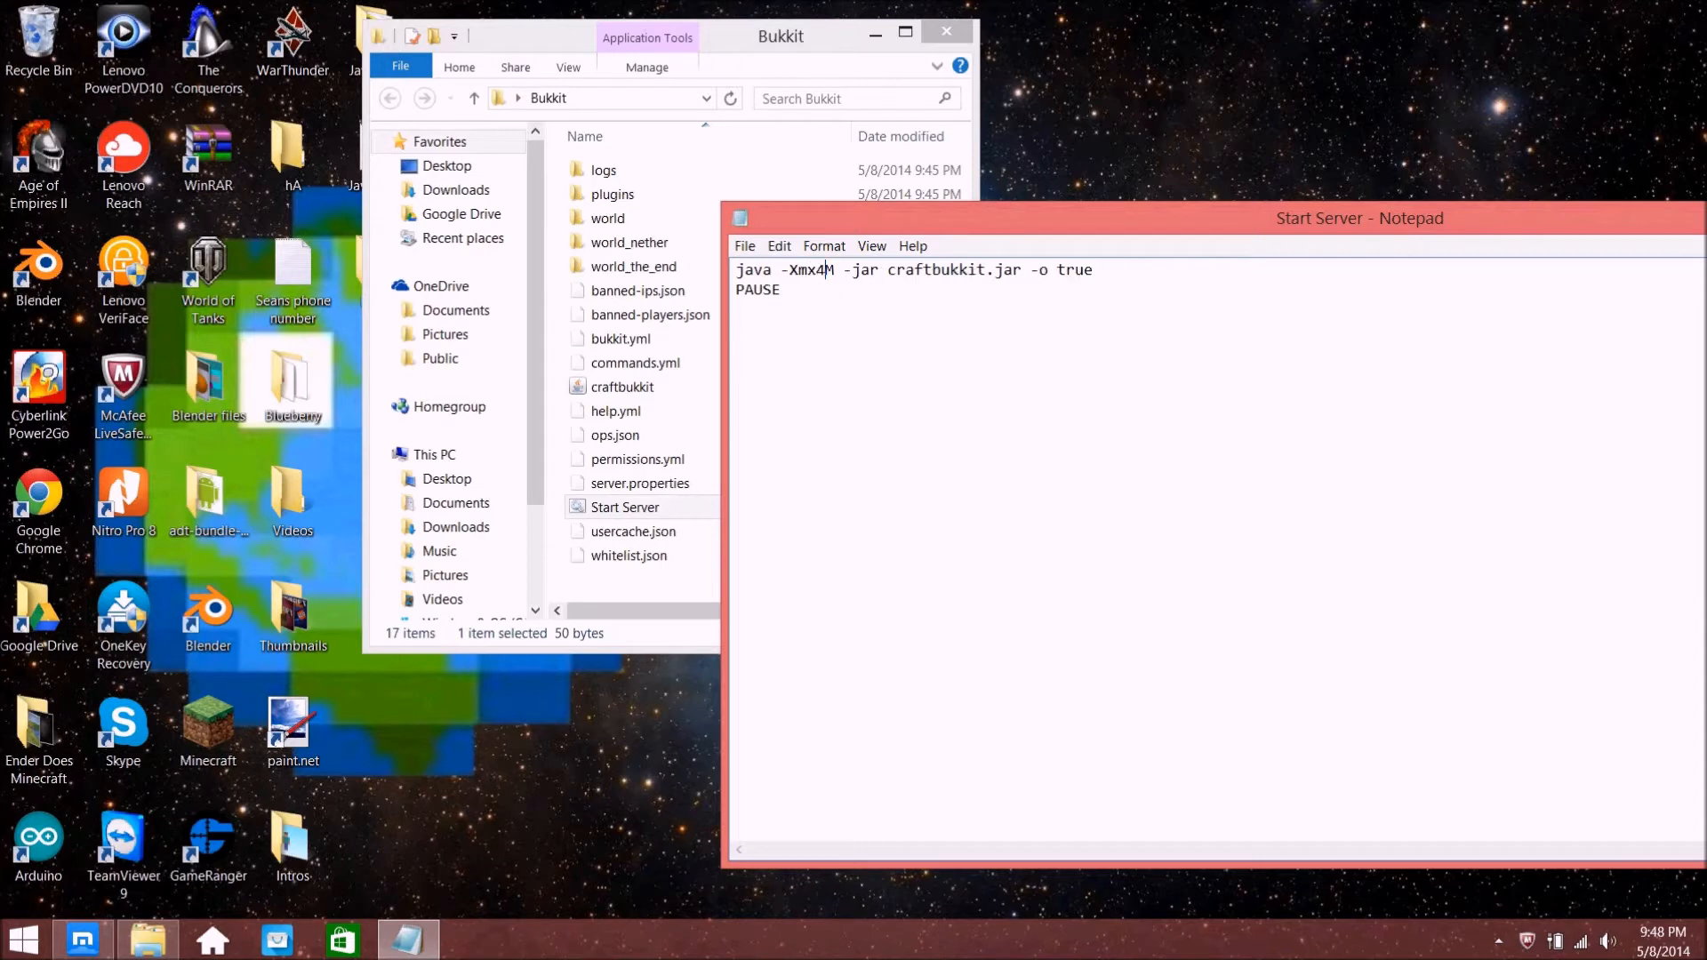
pyautogui.click(745, 245)
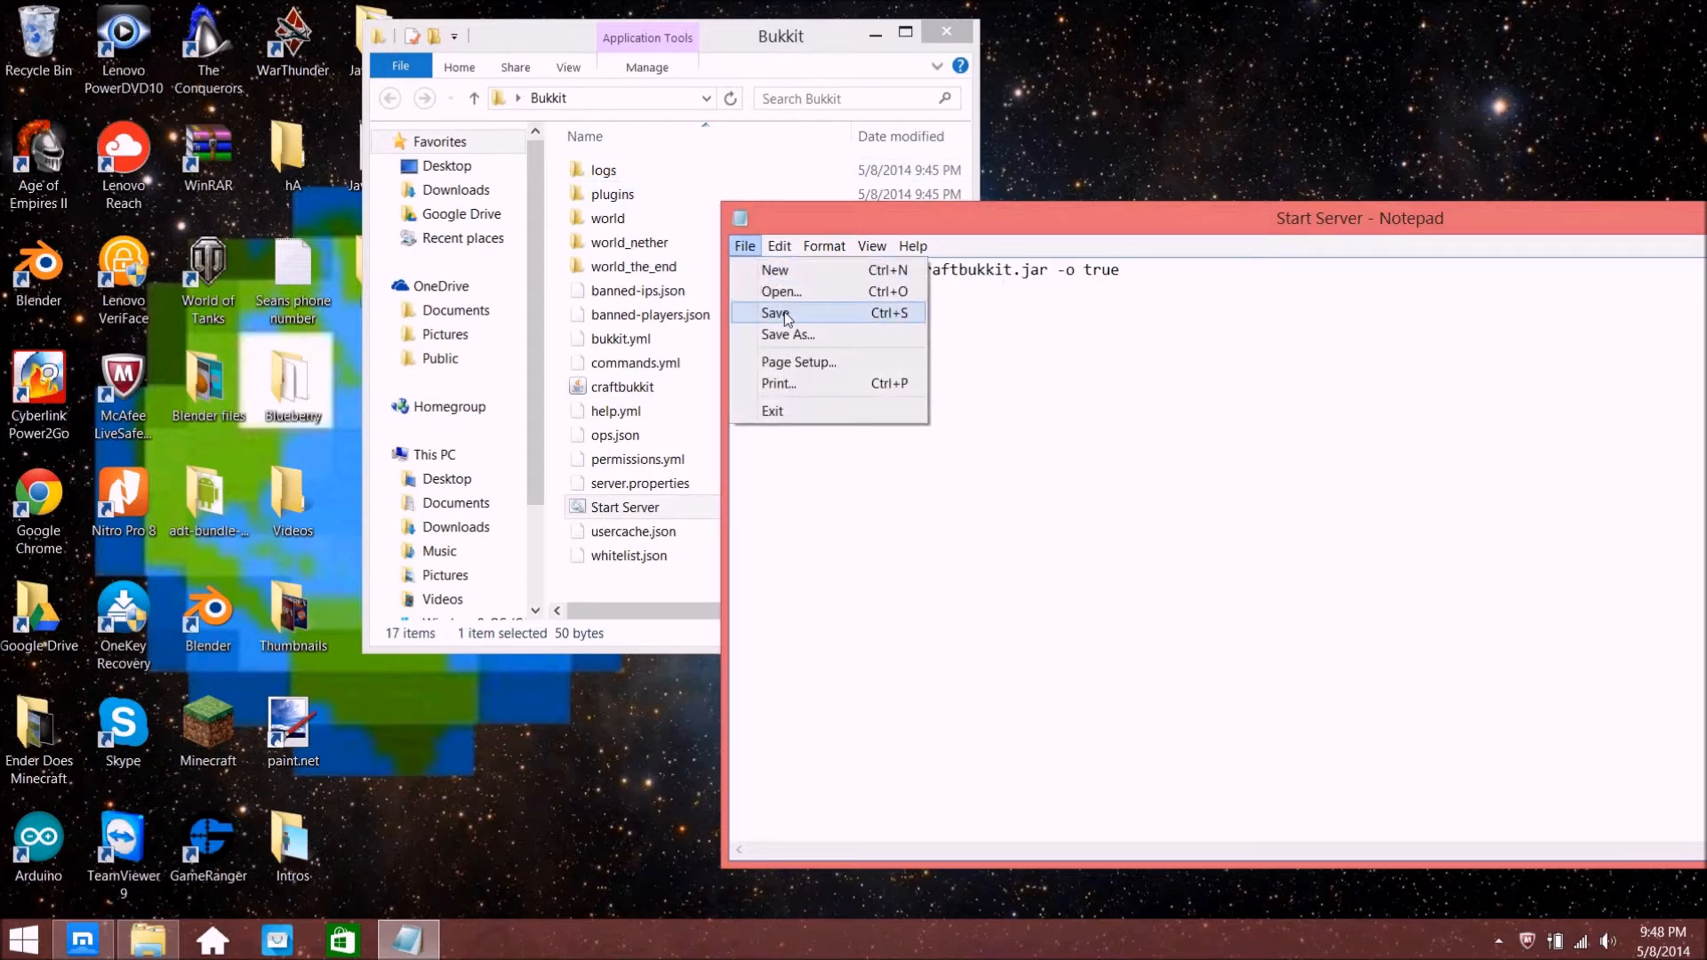
pyautogui.click(785, 318)
pyautogui.moveTo(1390, 219); pyautogui.dragTo(800, 169)
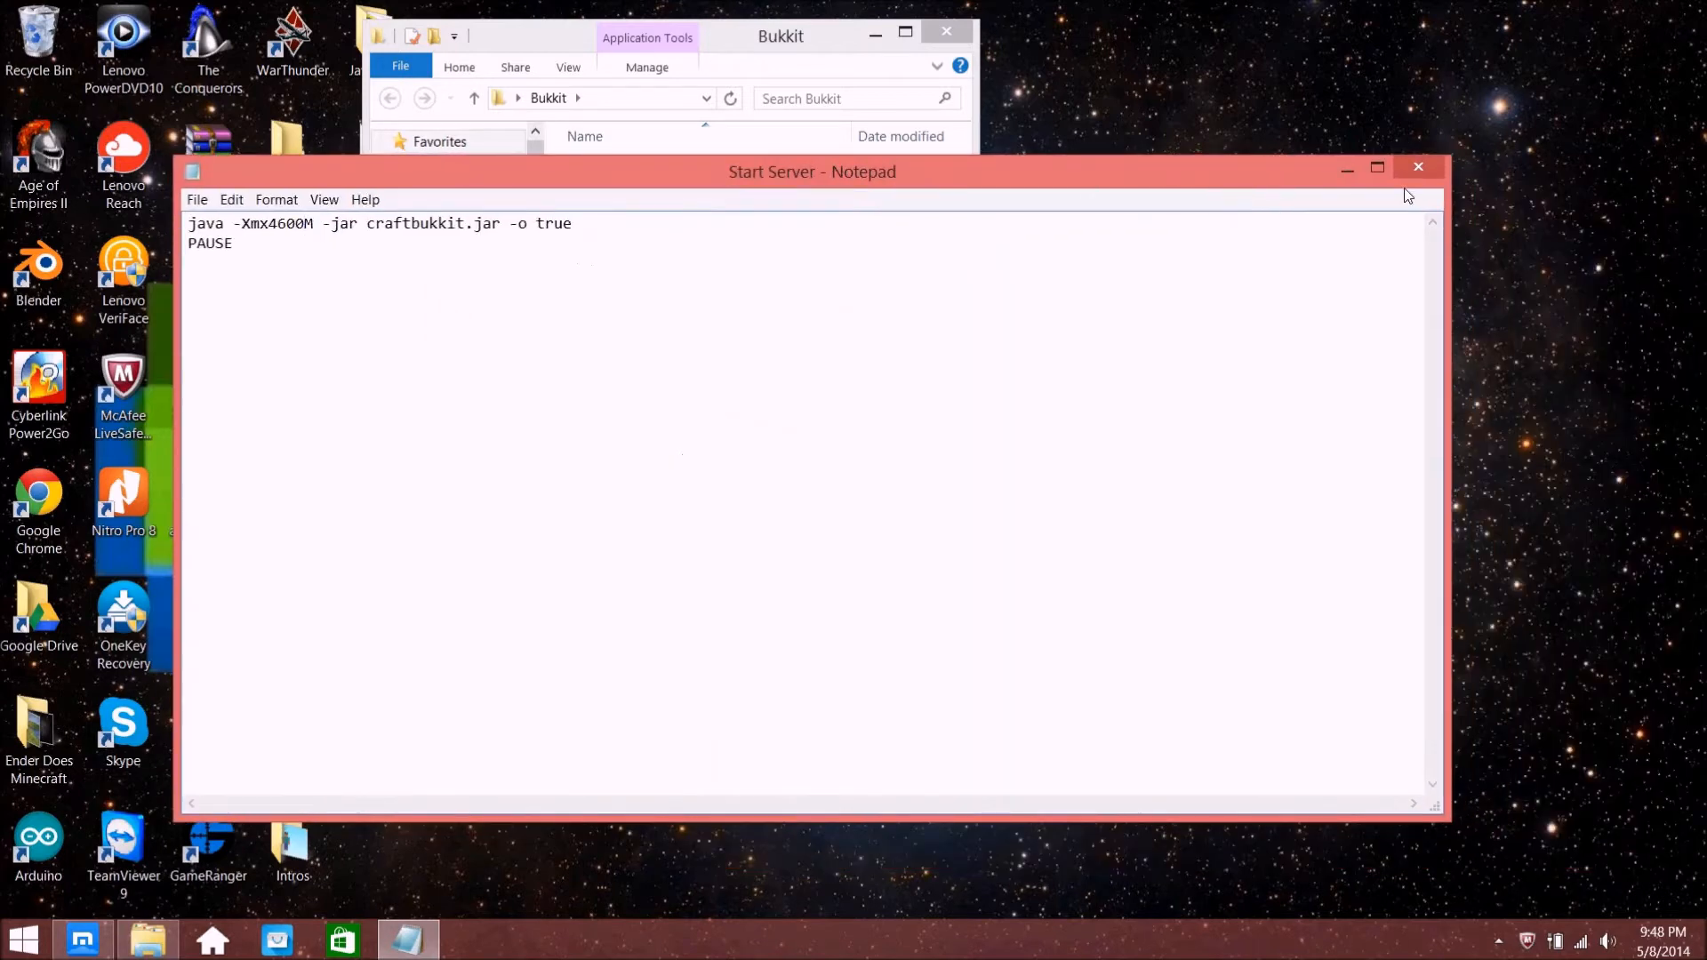
pyautogui.click(1417, 168)
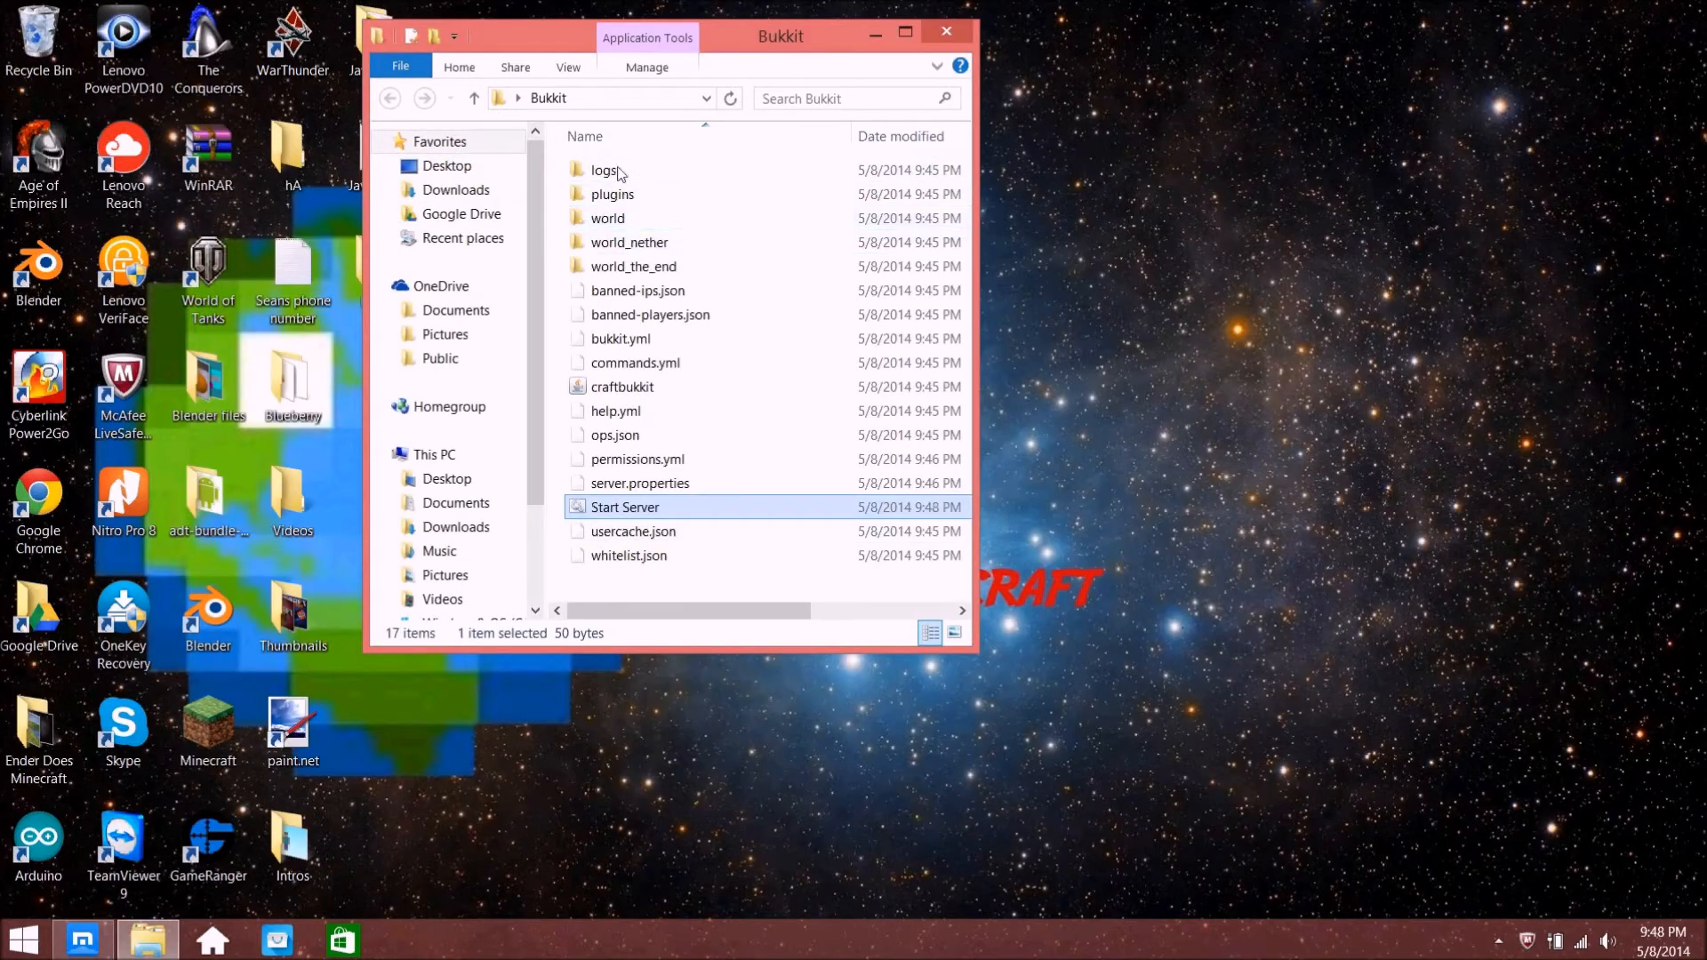
# Run the Start Server batch file from the Bukkit folder and check its console output
pyautogui.moveTo(766, 34); pyautogui.dragTo(1086, 62)
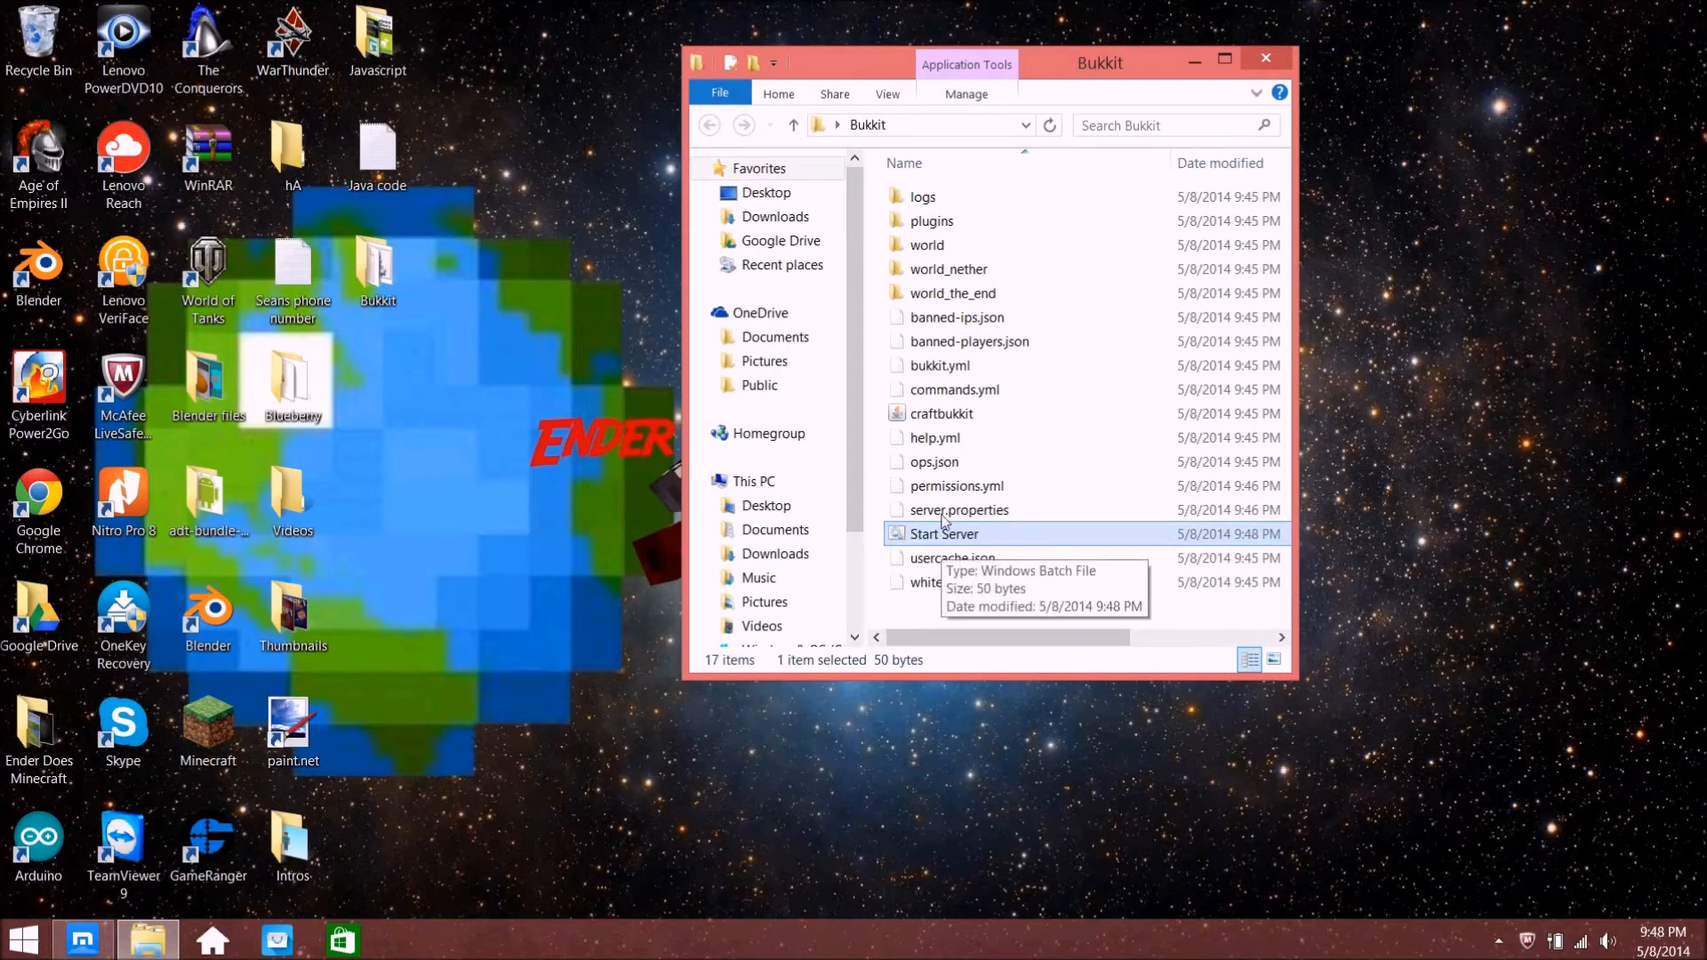
pyautogui.doubleClick(932, 534)
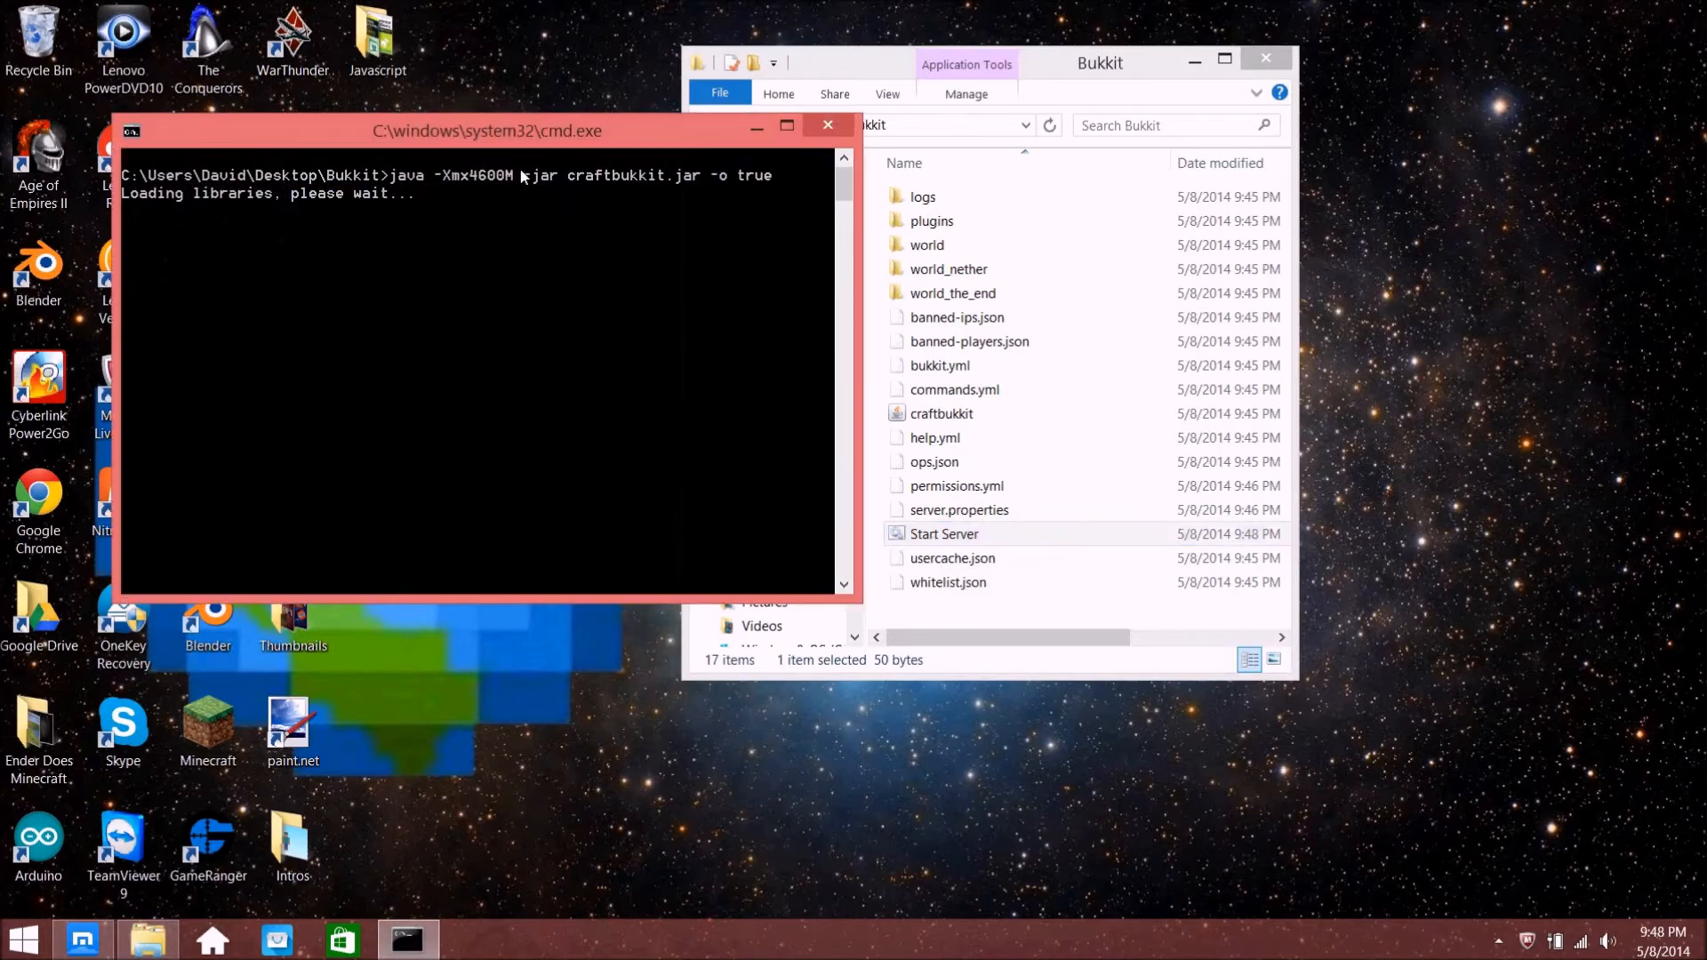
pyautogui.moveTo(476, 139); pyautogui.dragTo(589, 61)
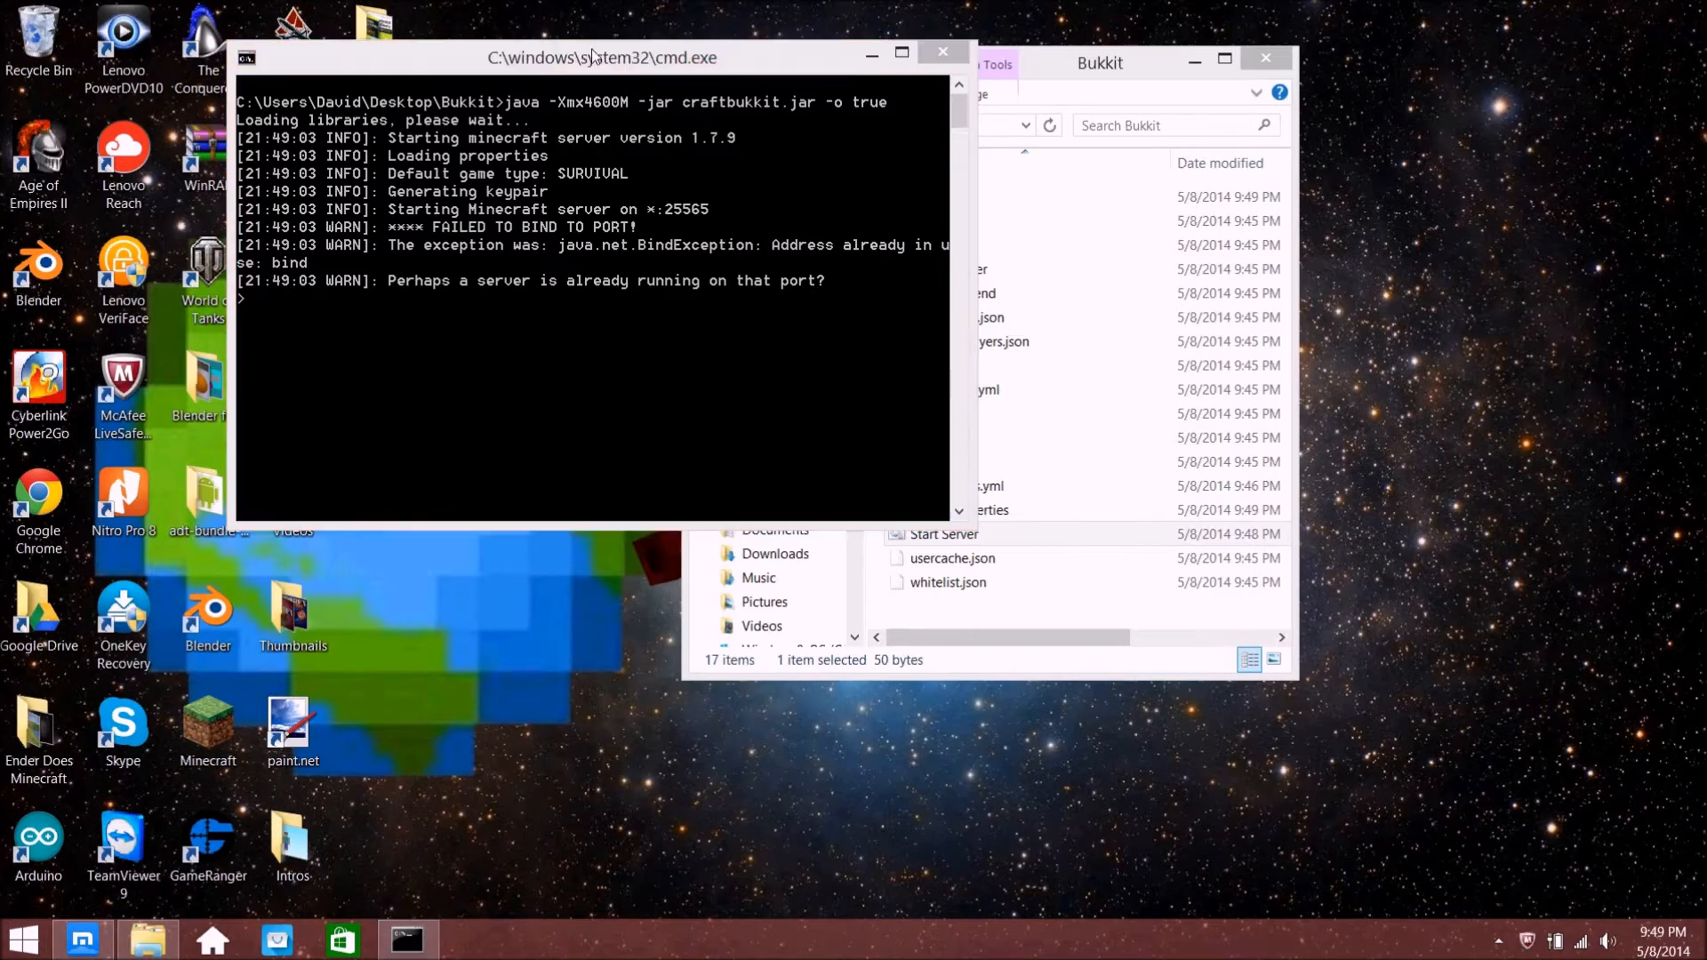
pyautogui.moveTo(605, 57); pyautogui.dragTo(833, 235)
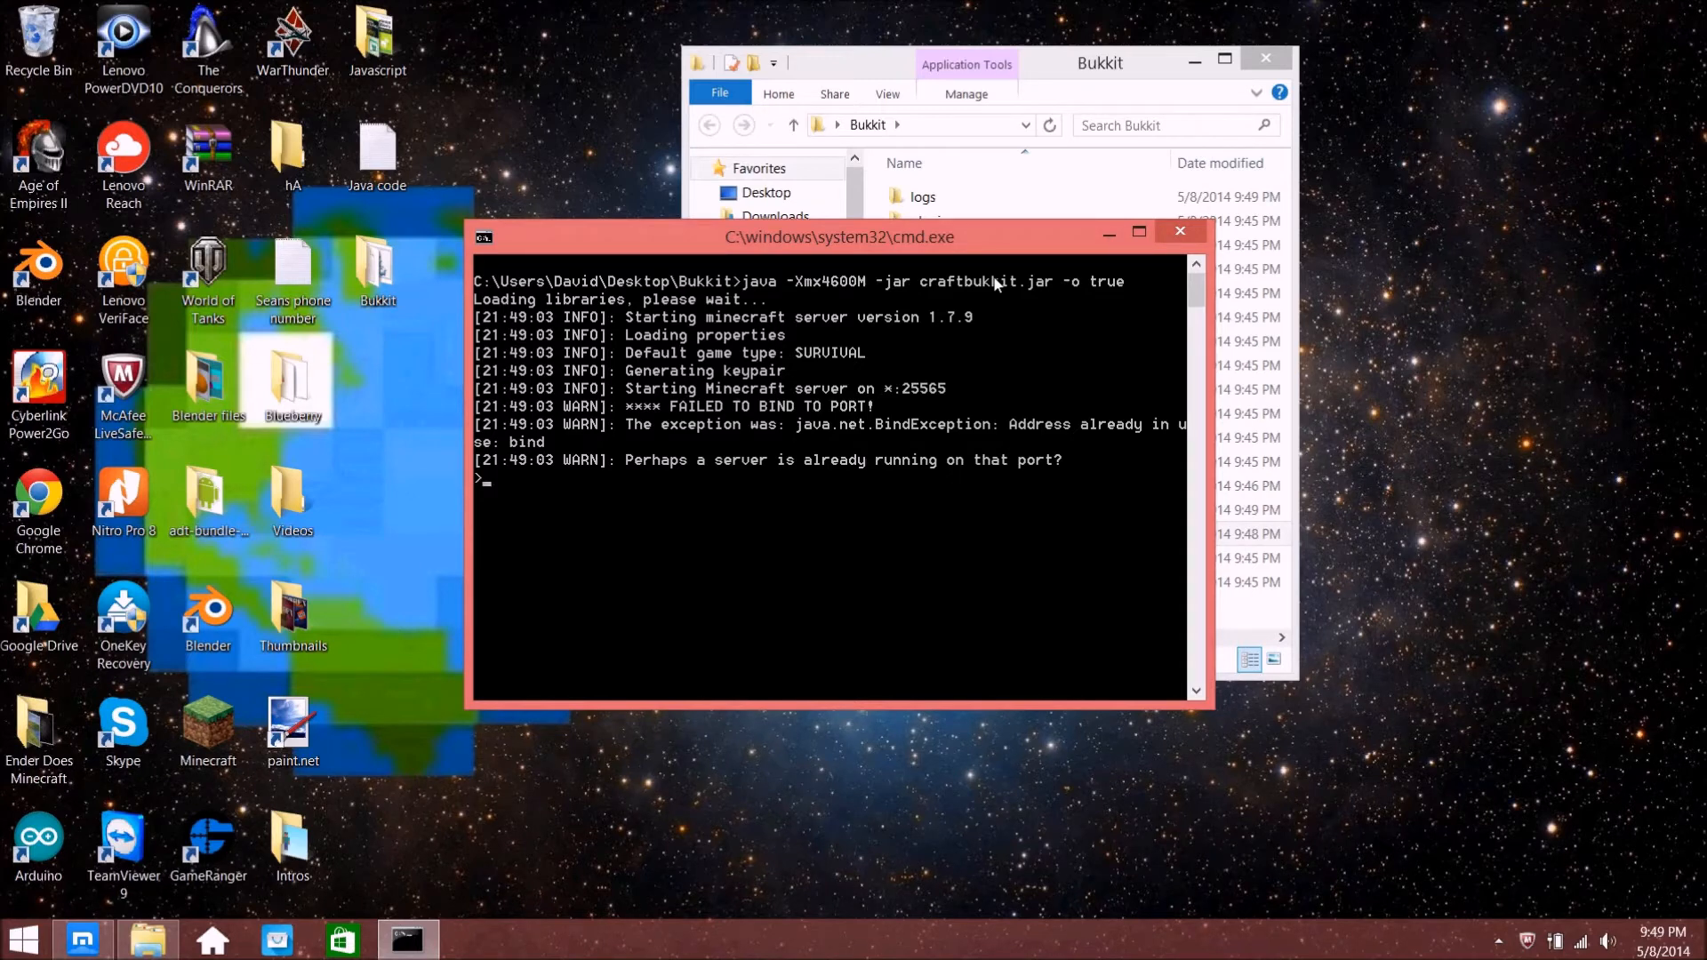
# Shut down the server with the stop command and close its console window
pyautogui.moveTo(843, 236); pyautogui.dragTo(686, 107)
pyautogui.write('stop')
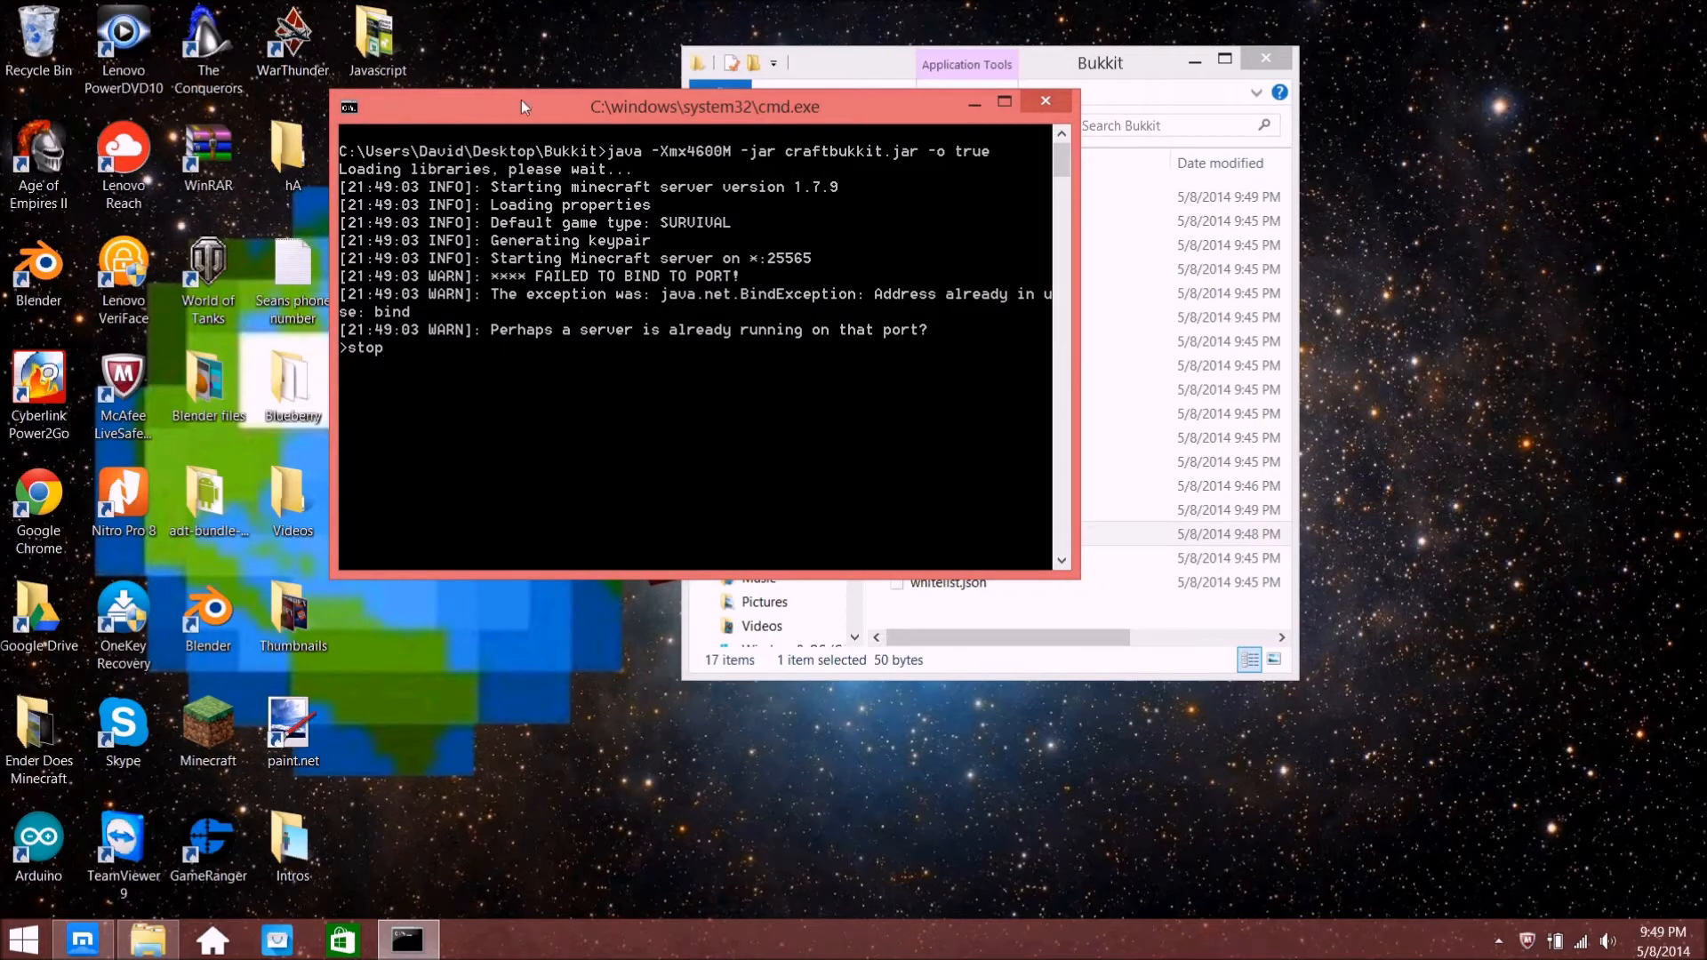
pyautogui.moveTo(690, 121); pyautogui.dragTo(920, 177)
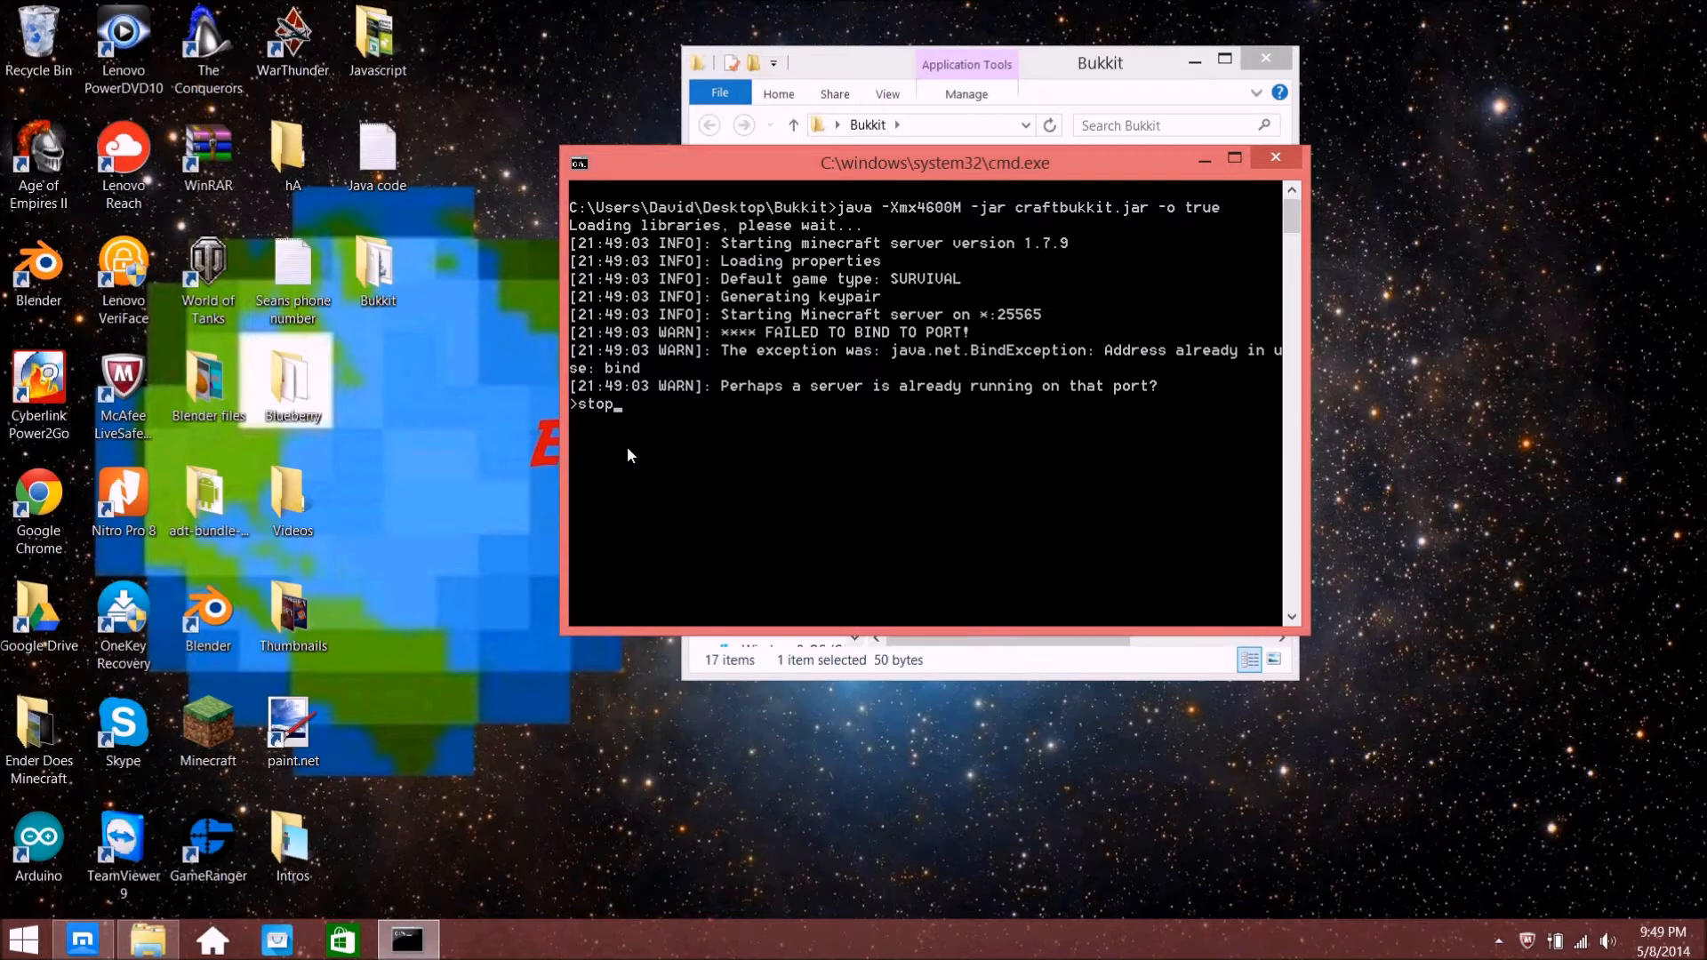
pyautogui.press('Return')
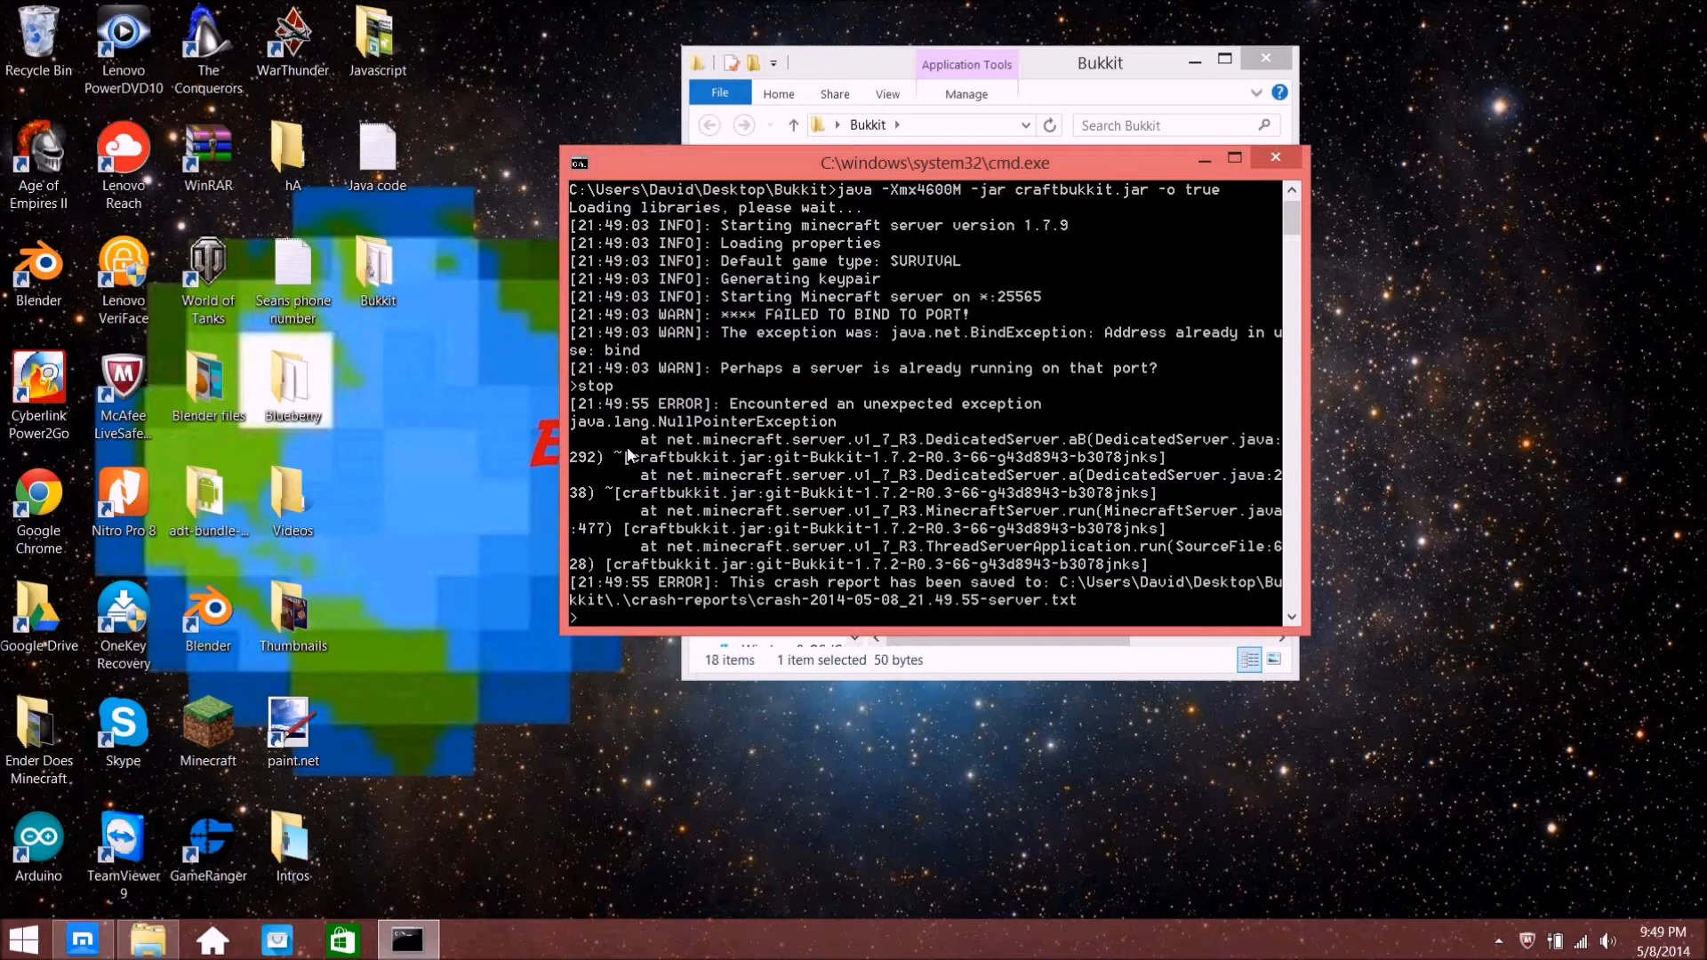
pyautogui.write('stop')
pyautogui.press('Return')
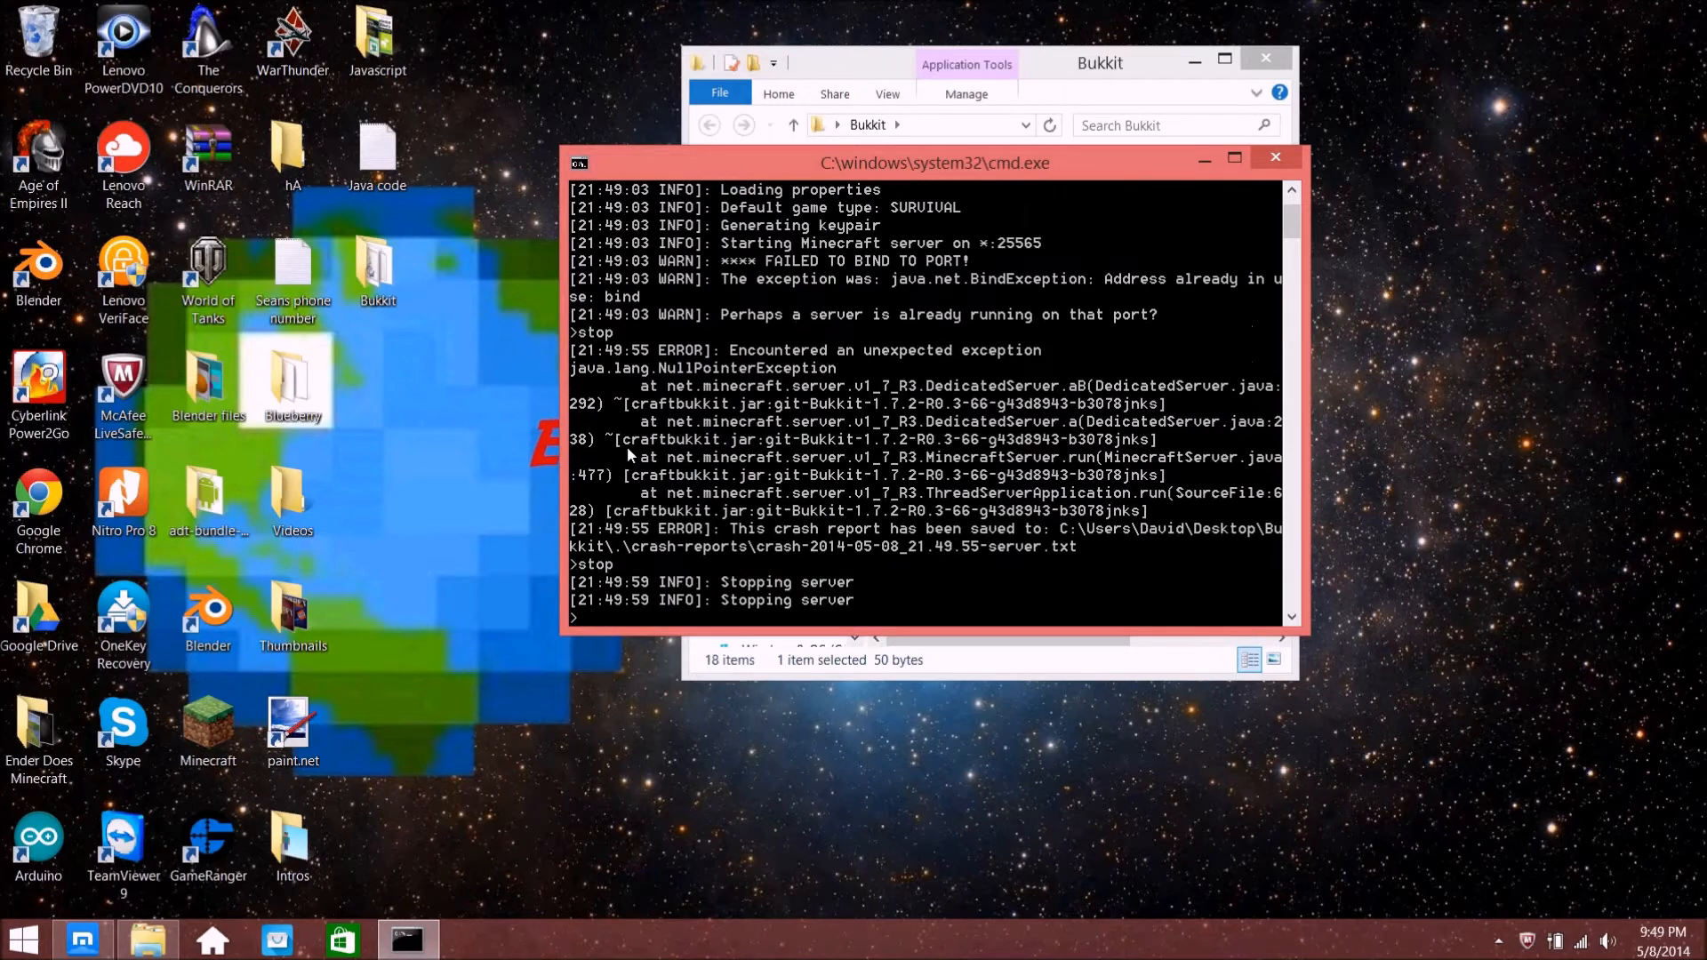
pyautogui.press('Return')
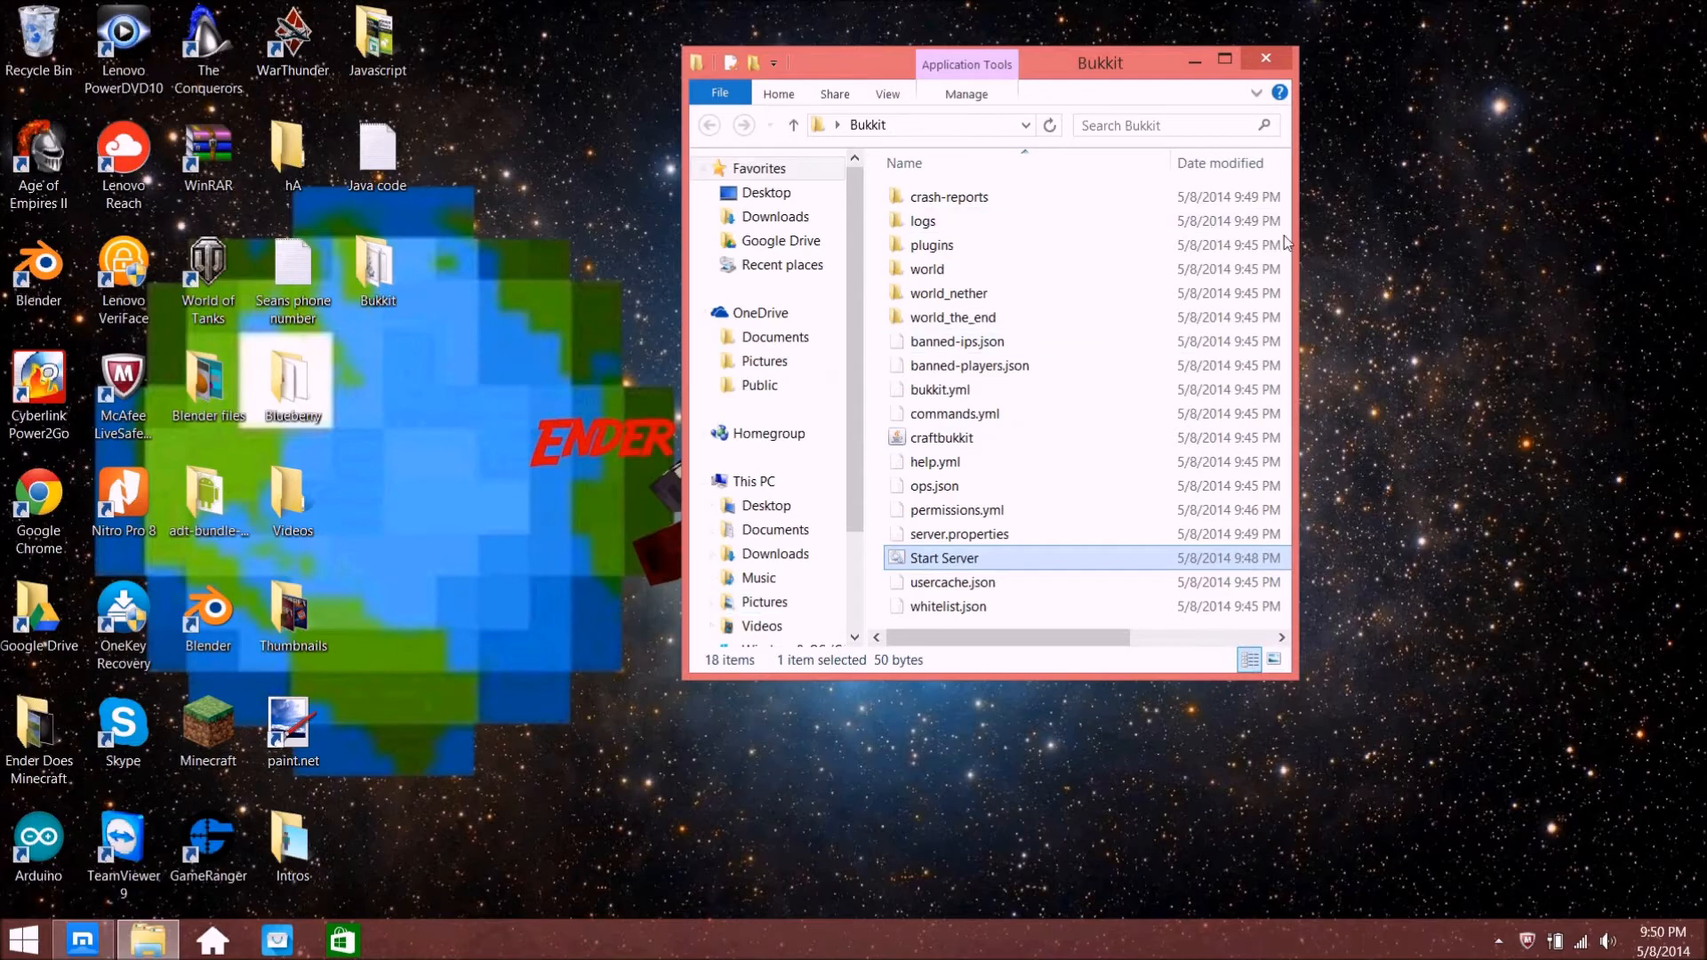
# Maximize the Bukkit folder window and open whitelist.json with Sublime Text 2
pyautogui.click(1224, 59)
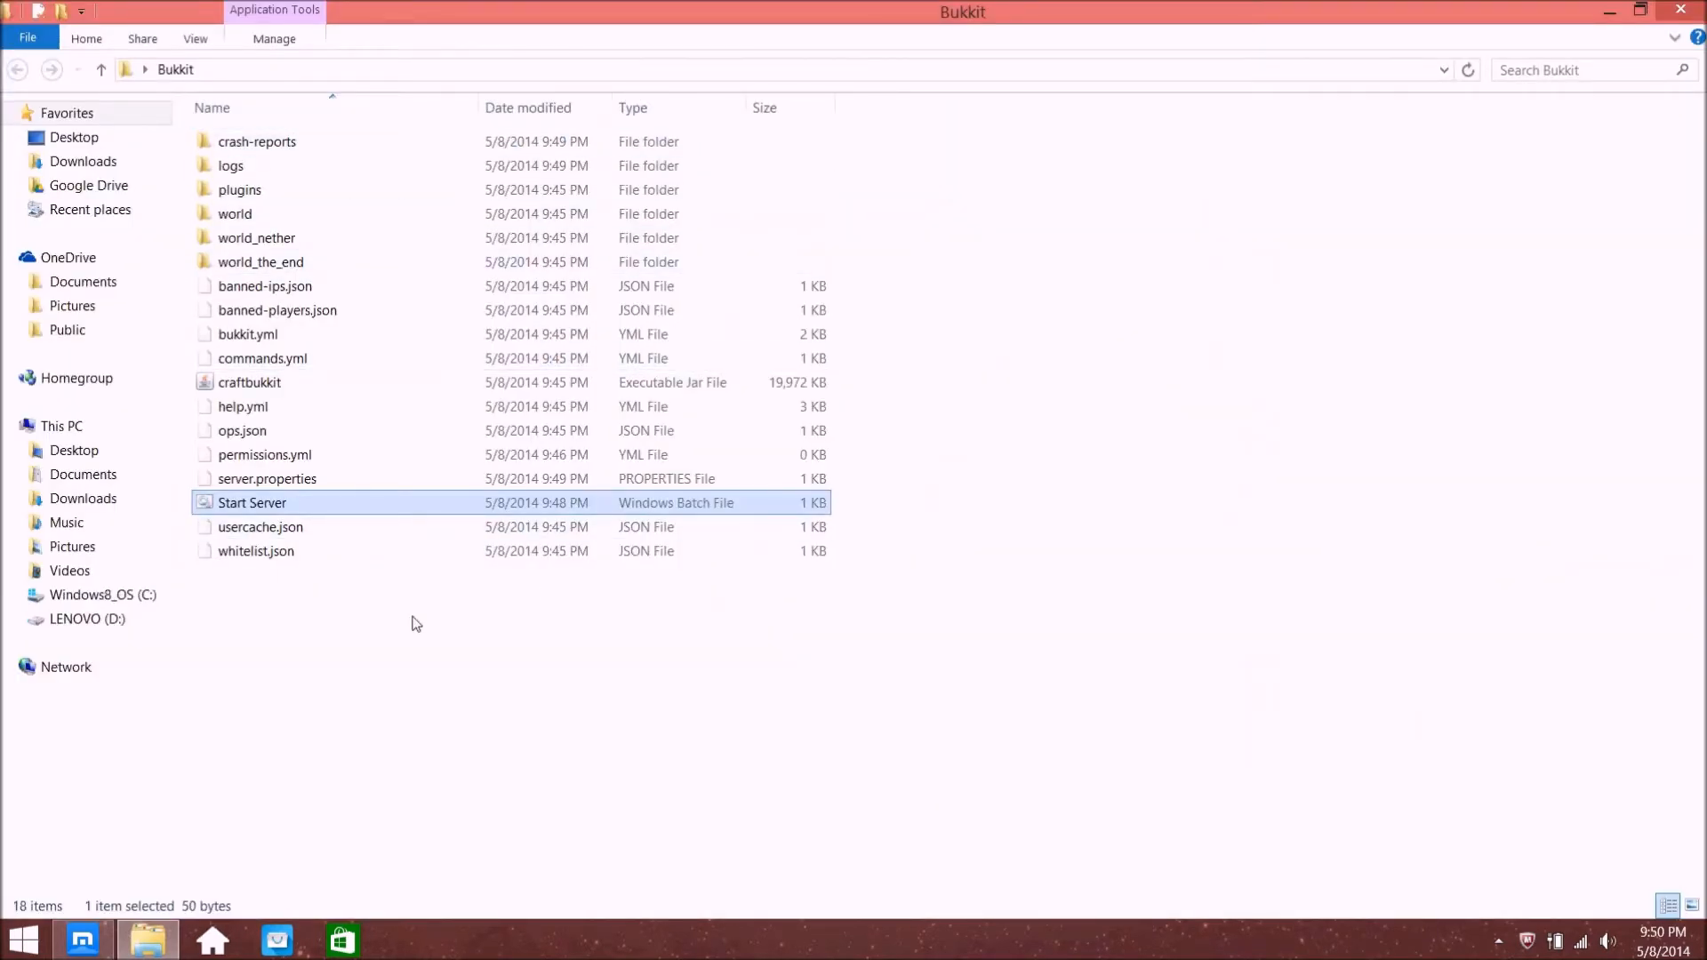
pyautogui.click(259, 555)
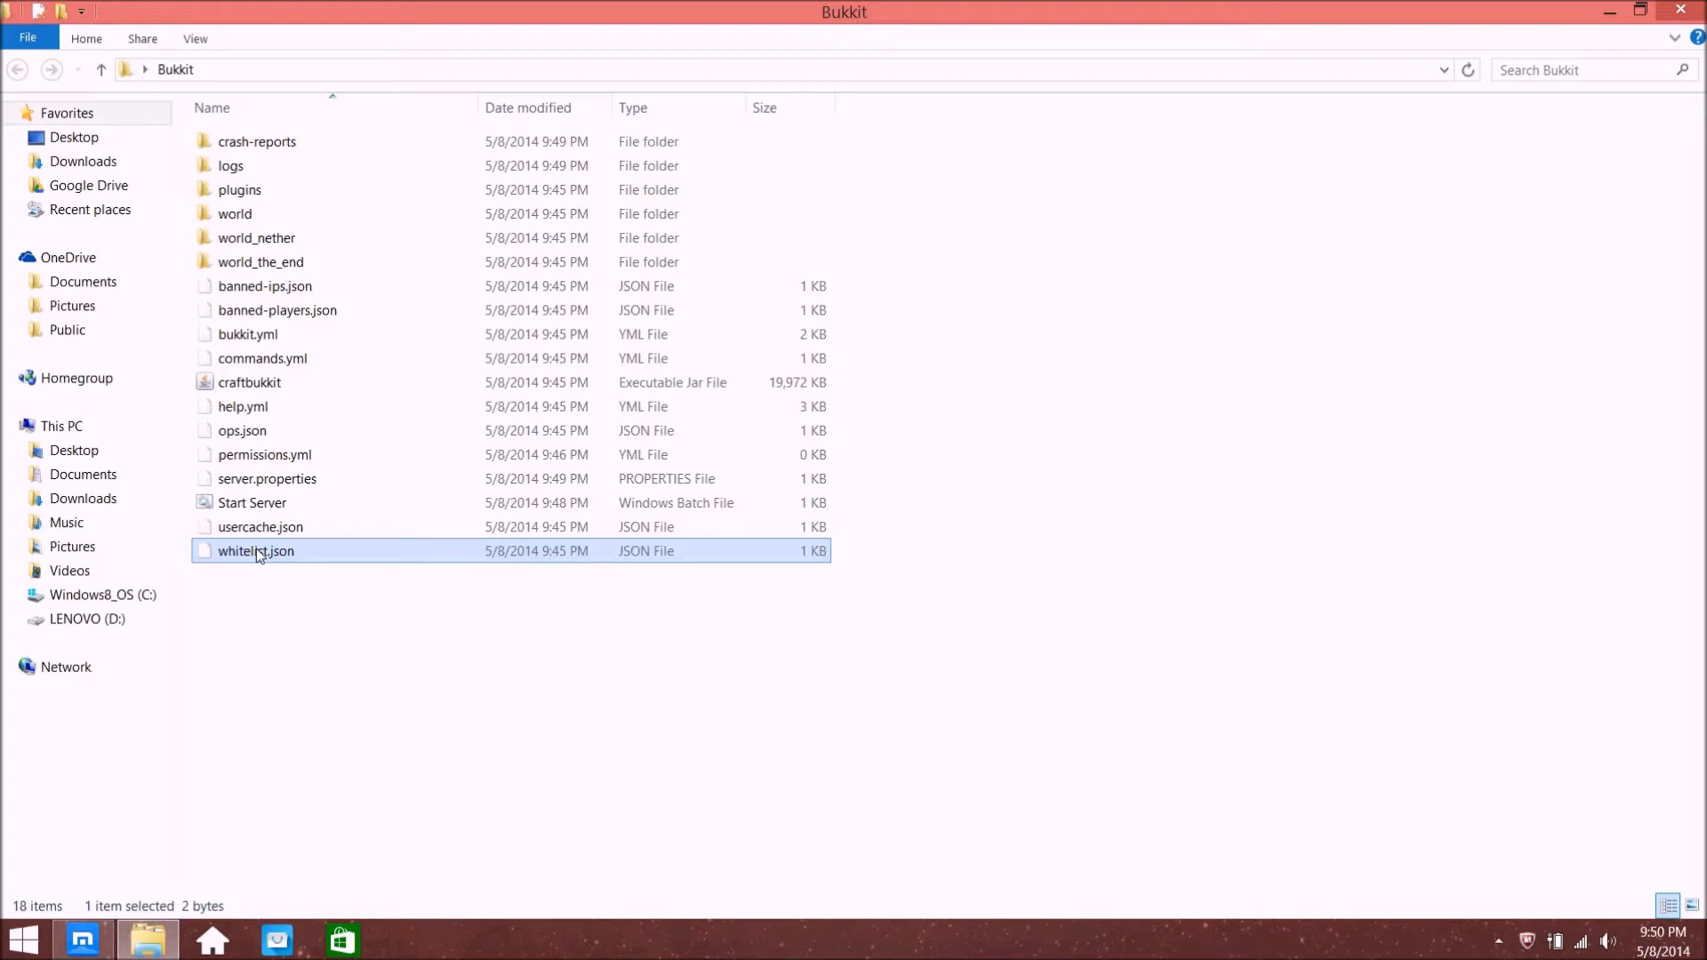
pyautogui.rightClick(257, 553)
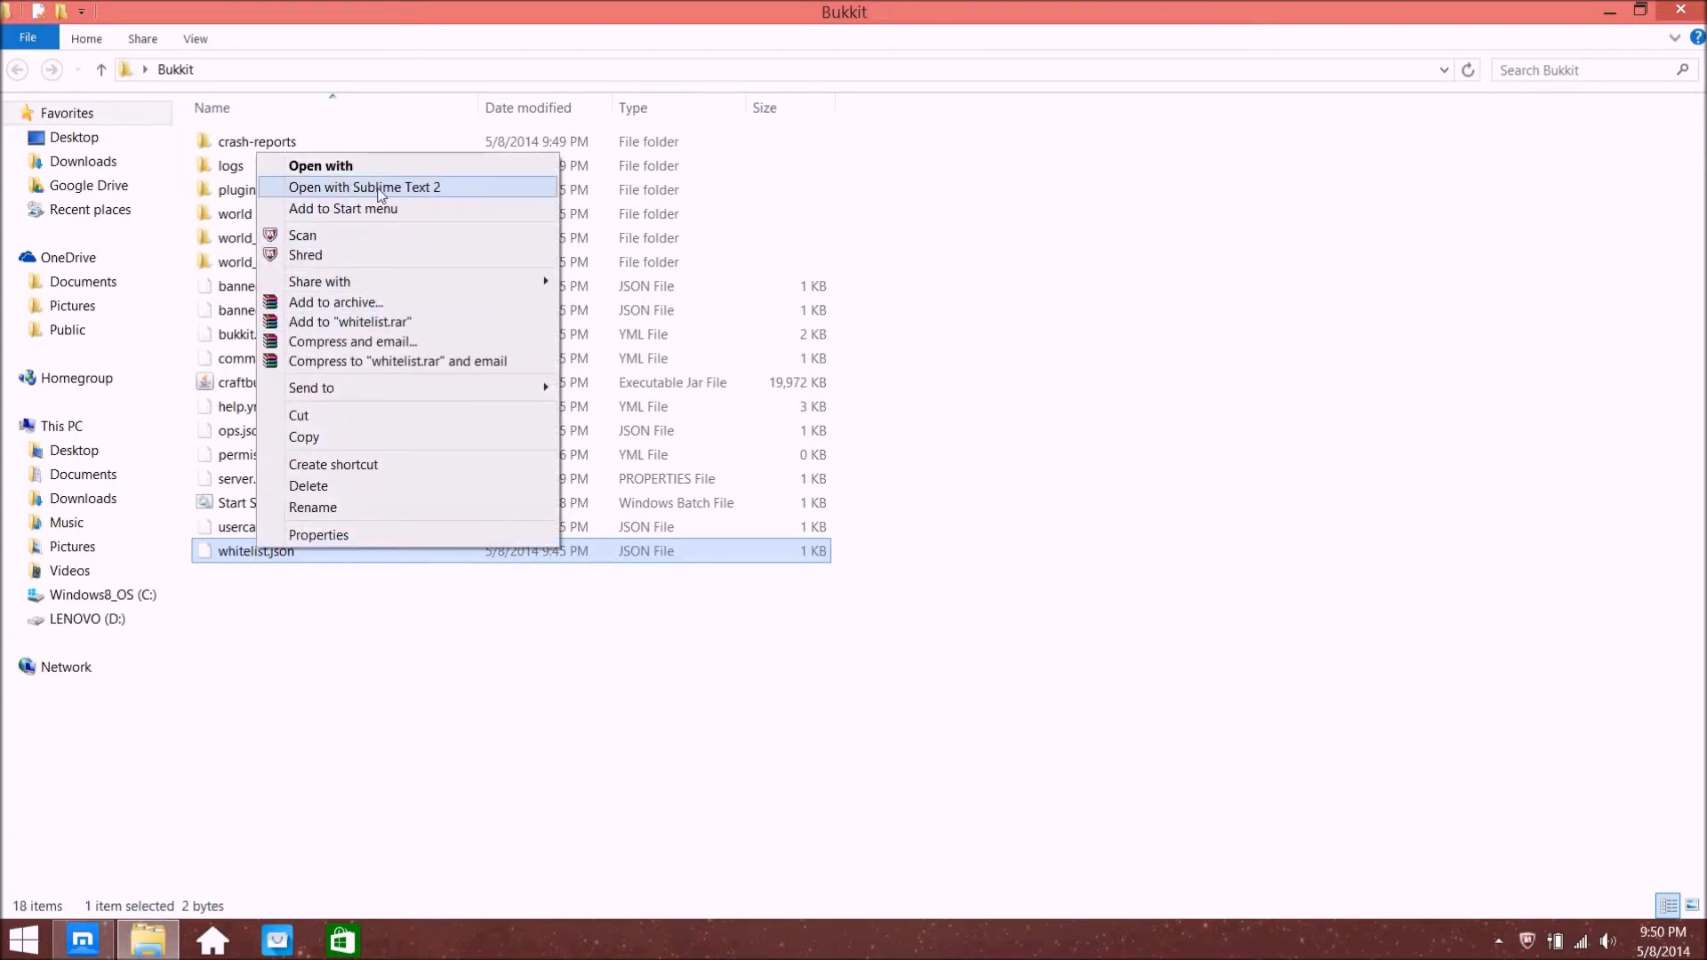
pyautogui.click(342, 188)
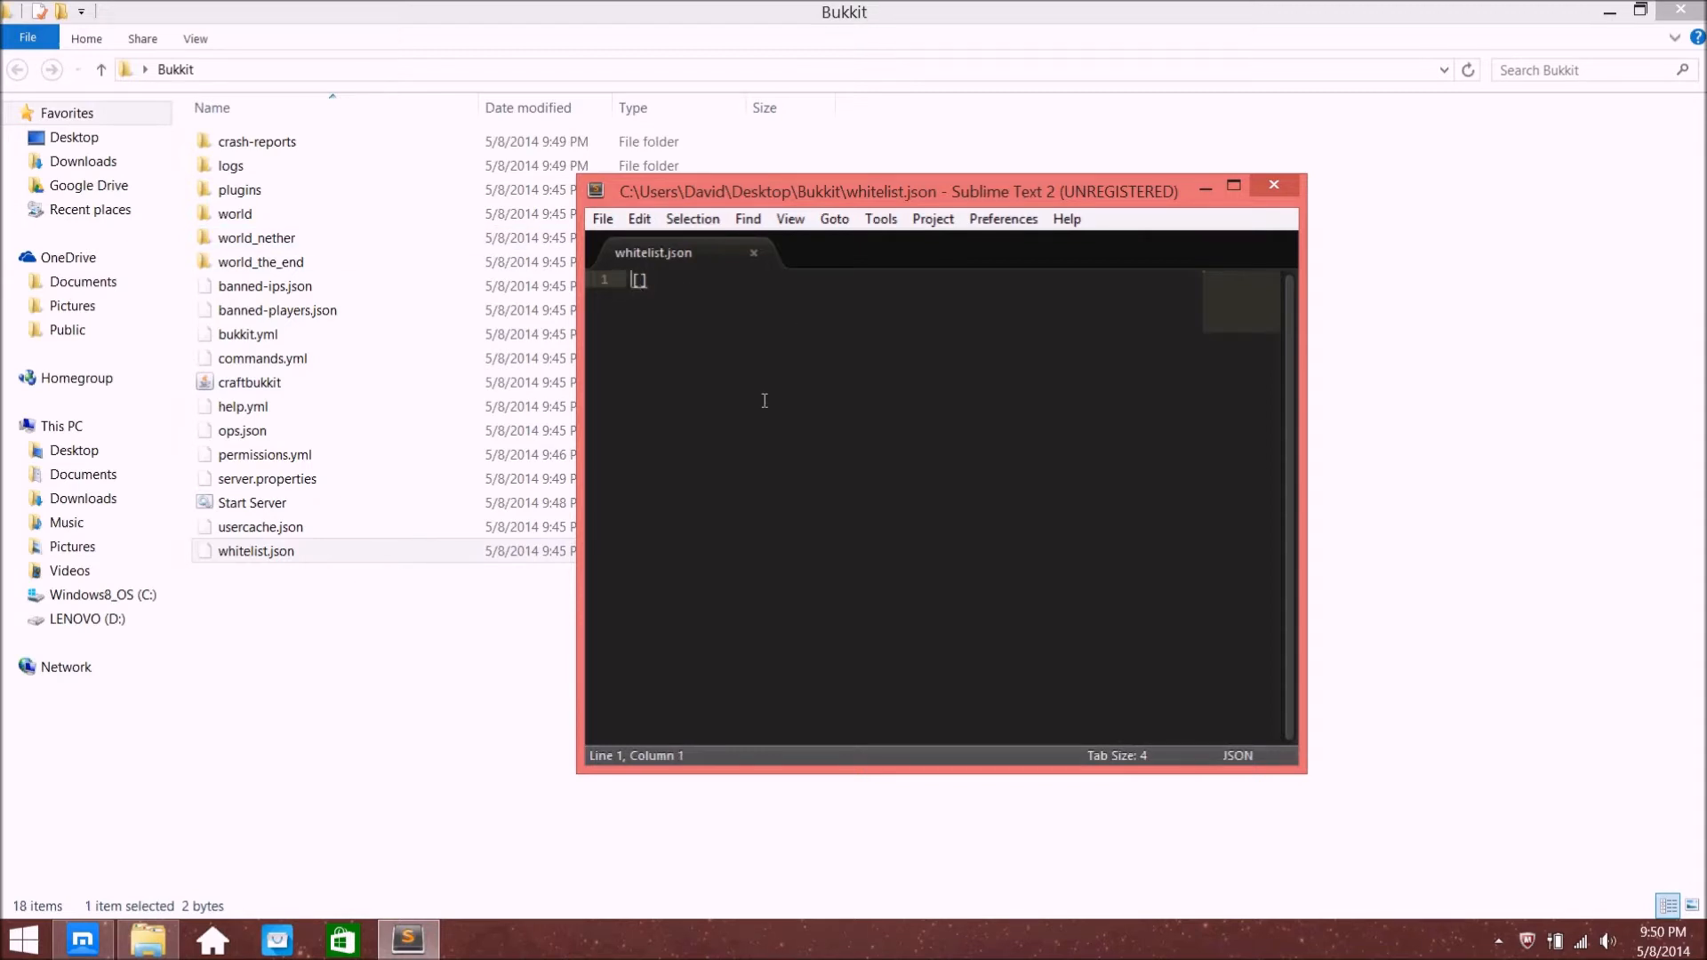
# Enter two placeholder lines, asdnasdnwvni and sdisiuhsadhua, before the brackets in whitelist.json
pyautogui.write('asdnasdnwvni')
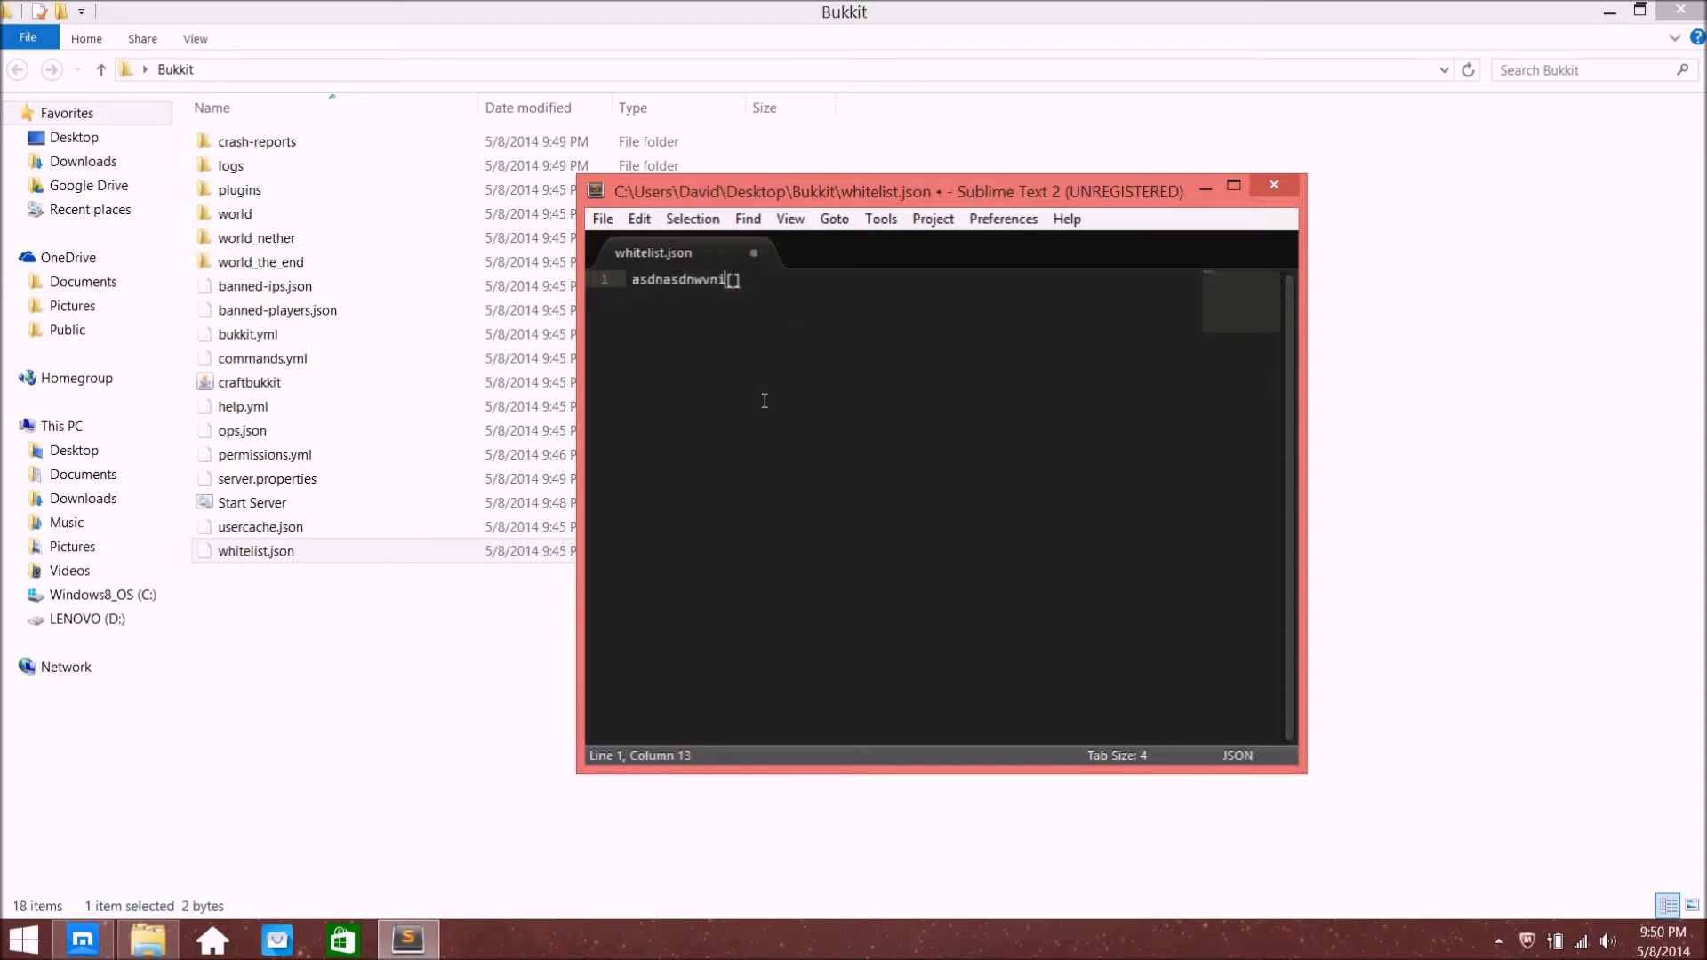
pyautogui.press('Return')
pyautogui.write('sdisiuhsadhua[')
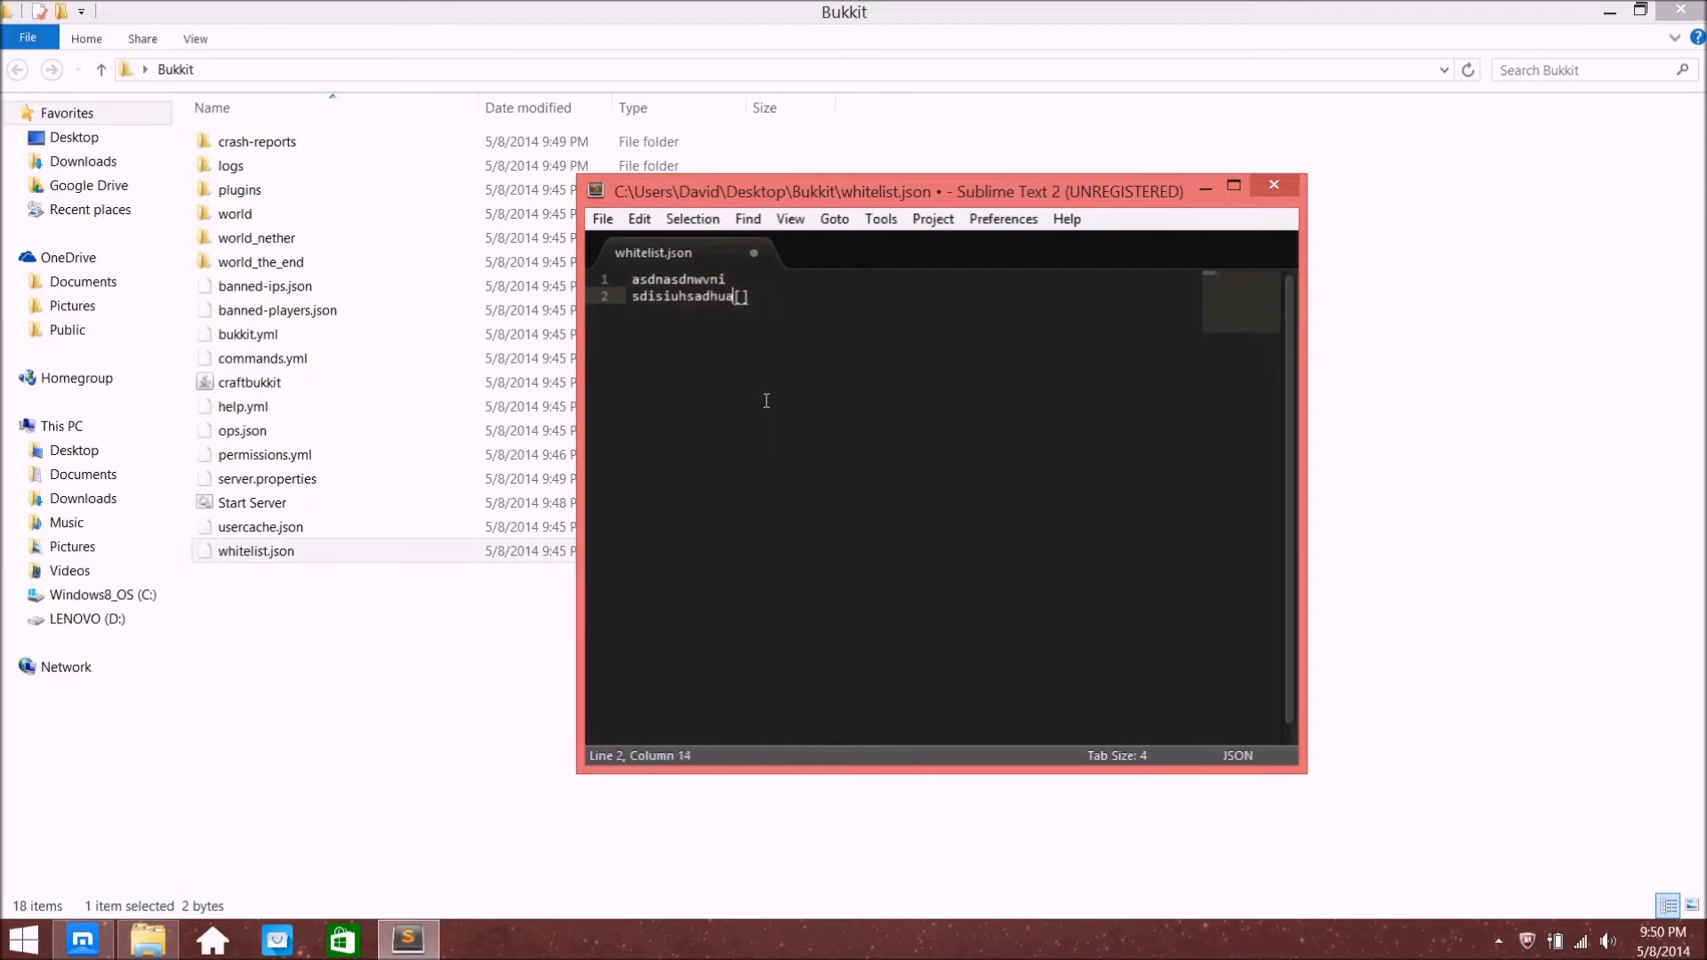
# Delete the two placeholder lines before the brackets in whitelist.json and close the editor window
pyautogui.press('BackSpace')
pyautogui.press('BackSpace')
pyautogui.press('BackSpace')
pyautogui.press('BackSpace')
pyautogui.press('BackSpace')
pyautogui.press('BackSpace')
pyautogui.press('BackSpace')
pyautogui.press('BackSpace')
pyautogui.press('BackSpace')
pyautogui.press('BackSpace')
pyautogui.press('BackSpace')
pyautogui.press('BackSpace')
pyautogui.press('BackSpace')
pyautogui.press('BackSpace')
pyautogui.press('BackSpace')
pyautogui.press('BackSpace')
pyautogui.press('BackSpace')
pyautogui.press('BackSpace')
pyautogui.press('BackSpace')
pyautogui.press('BackSpace')
pyautogui.press('BackSpace')
pyautogui.press('BackSpace')
pyautogui.press('BackSpace')
pyautogui.press('BackSpace')
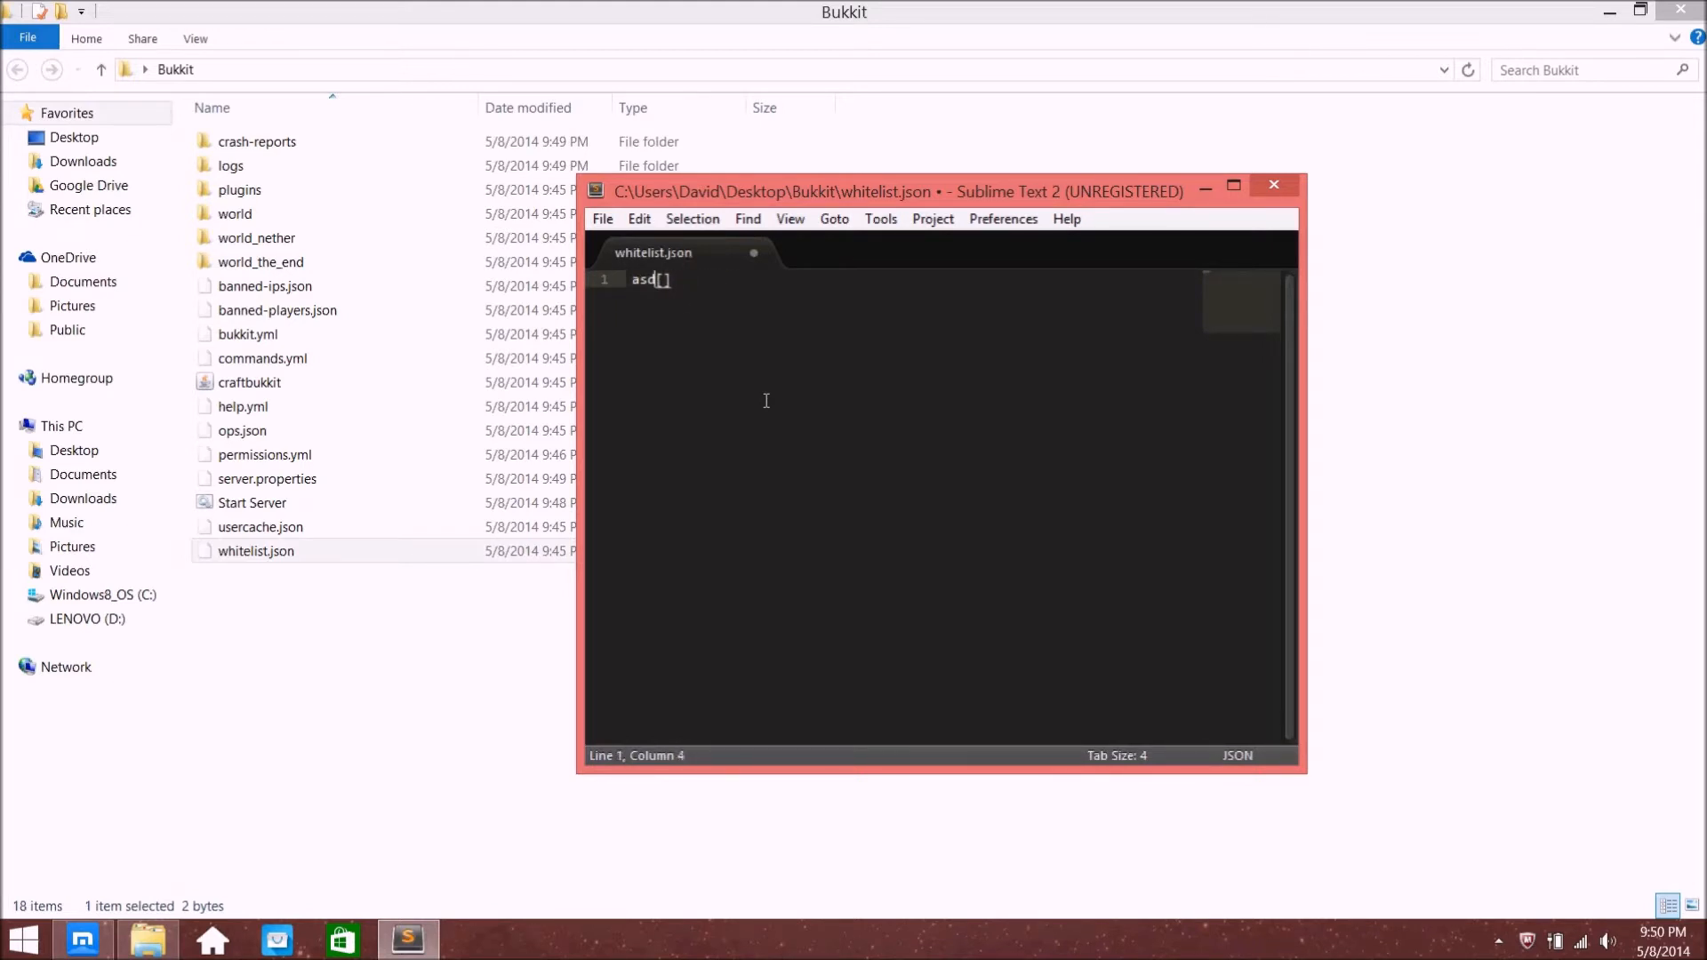
pyautogui.press('BackSpace')
pyautogui.moveTo(1051, 196); pyautogui.dragTo(883, 282)
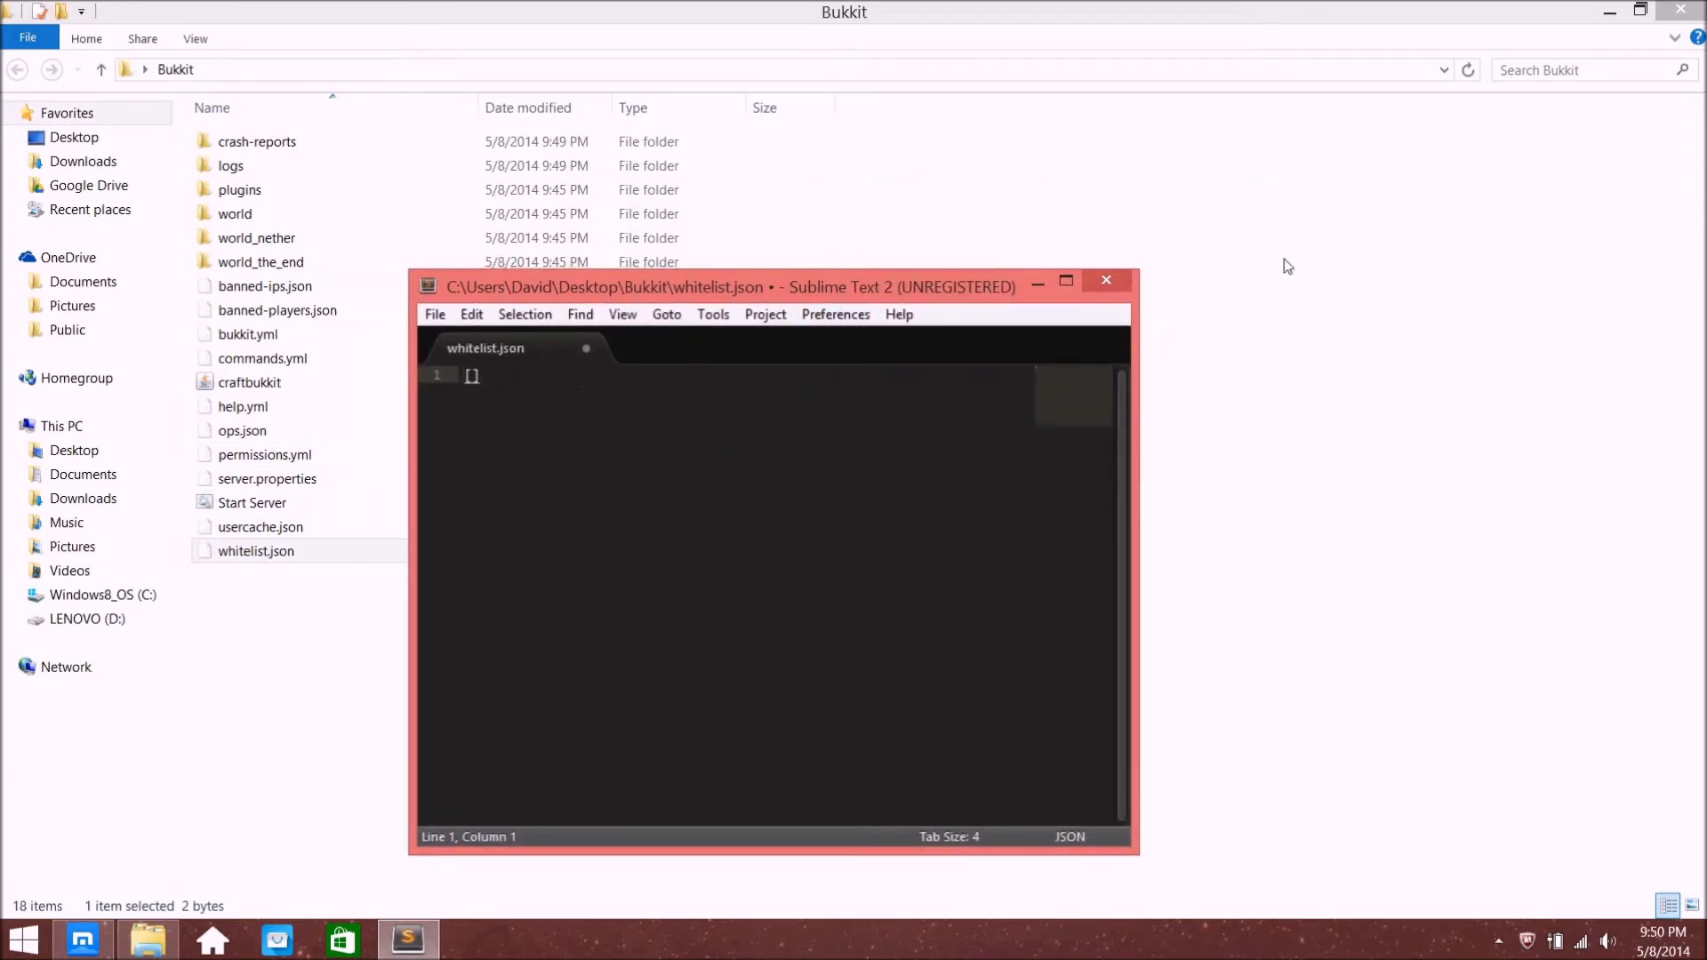
pyautogui.click(1095, 284)
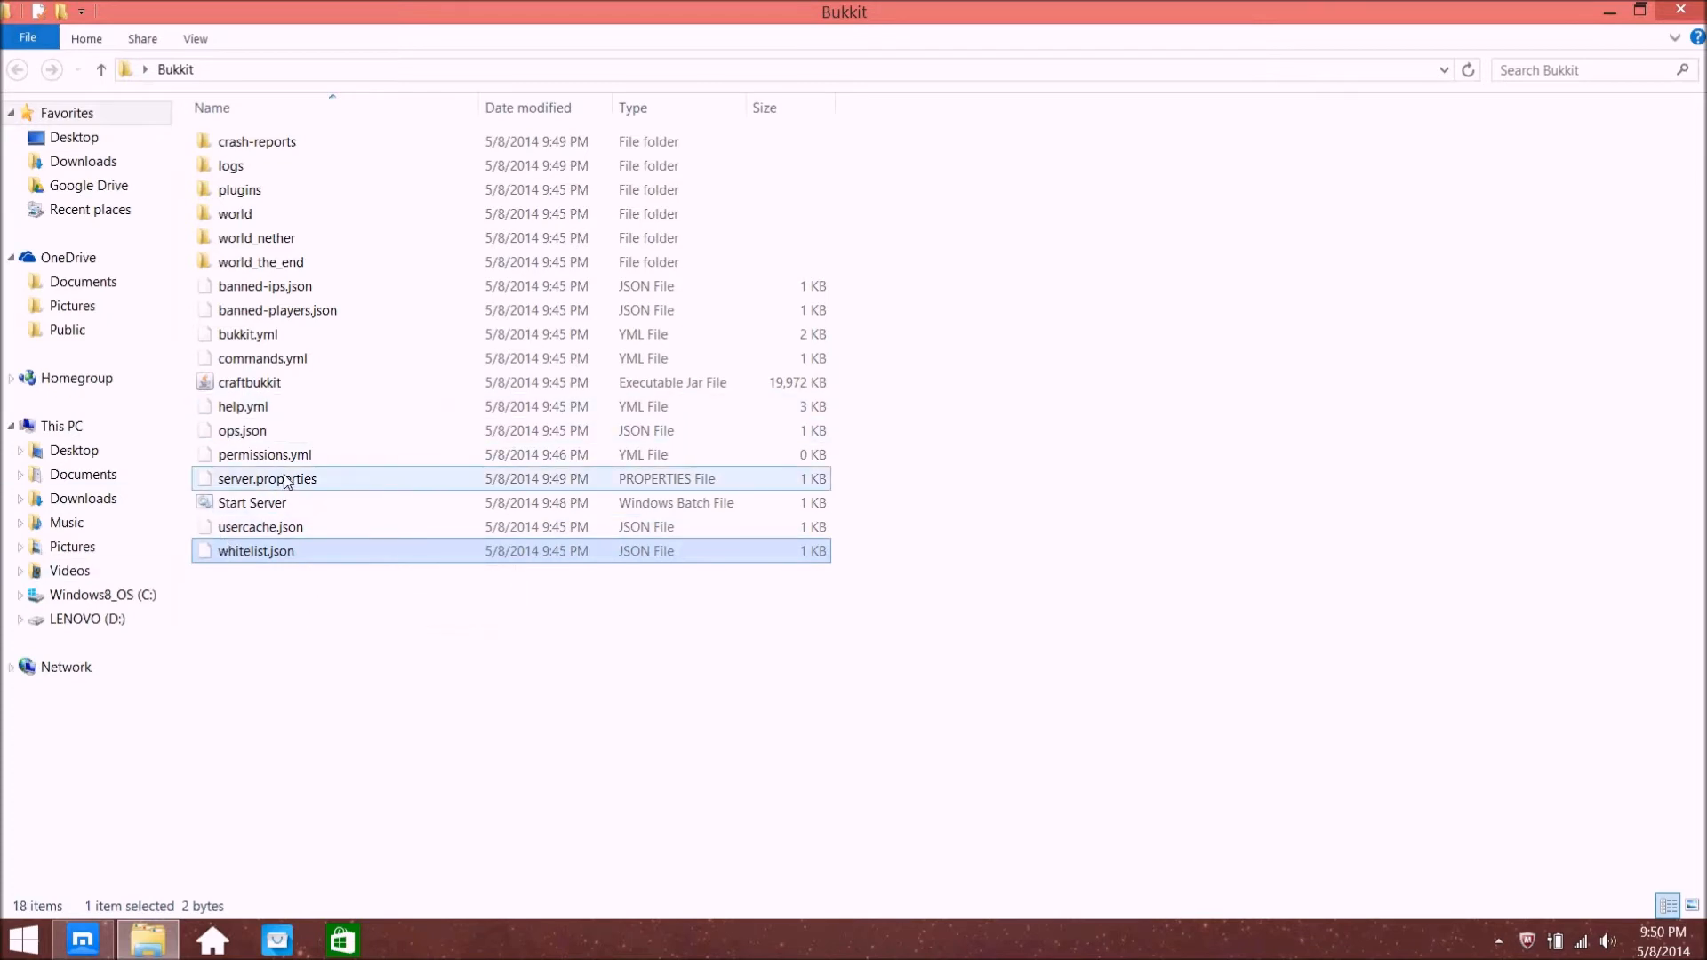
# Open usercache.json with Sublime Text 2 and close whitelist.json without saving its changes
pyautogui.rightClick(236, 530)
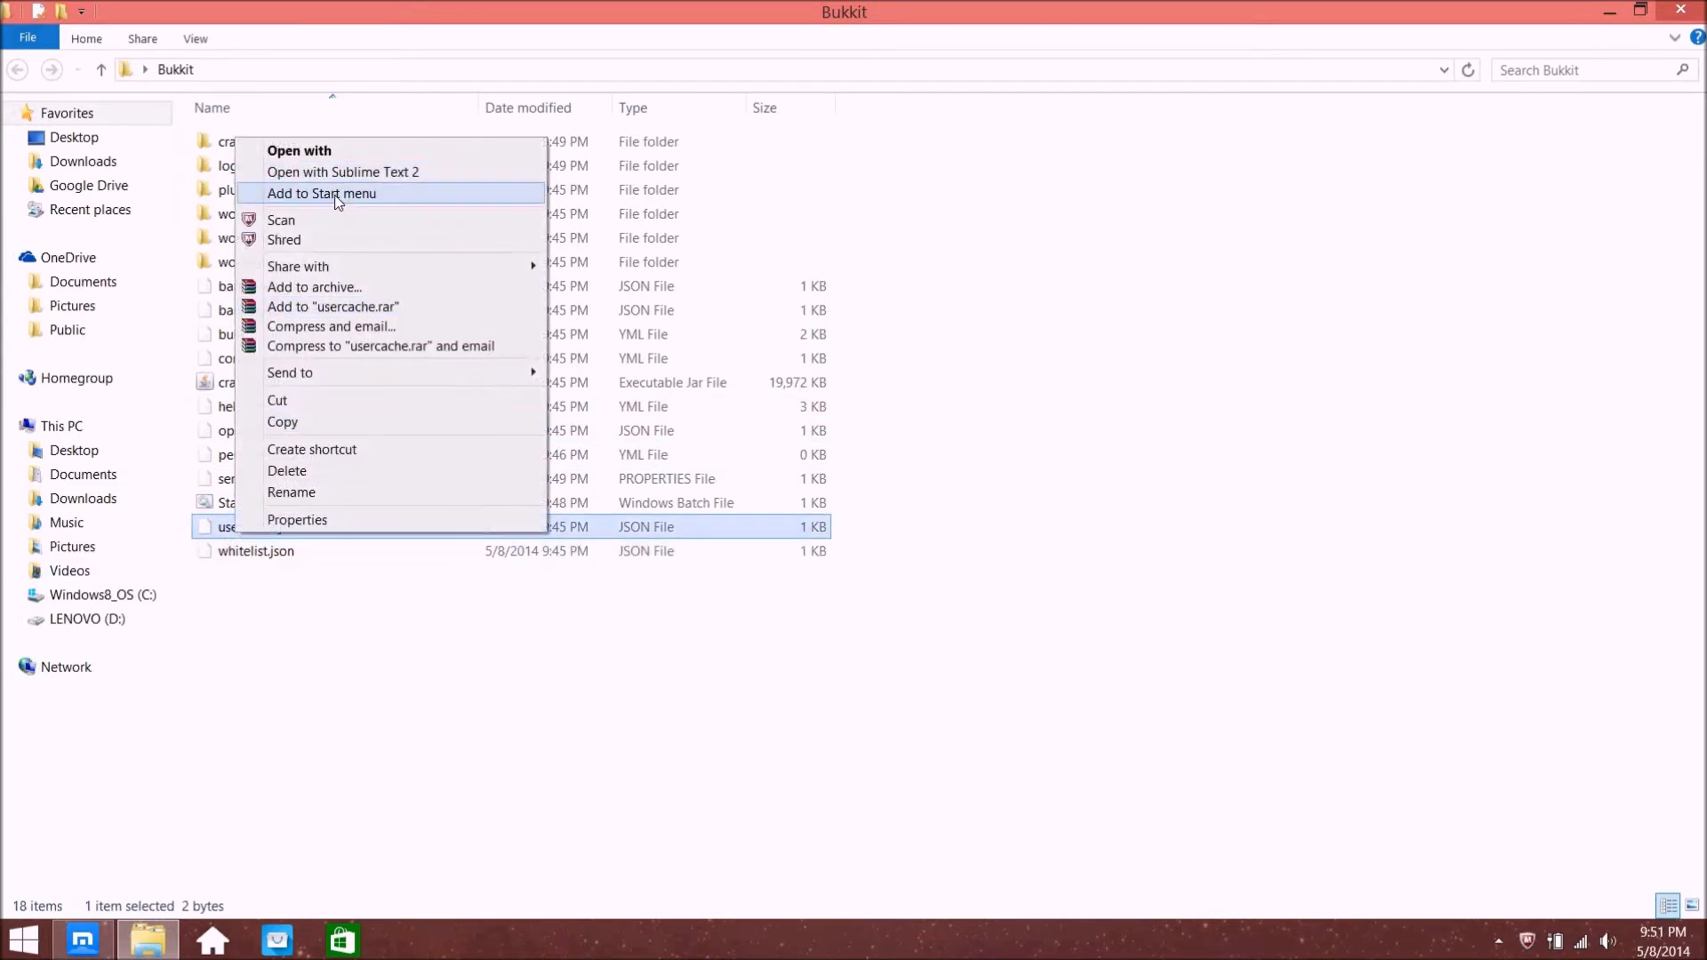
pyautogui.click(352, 173)
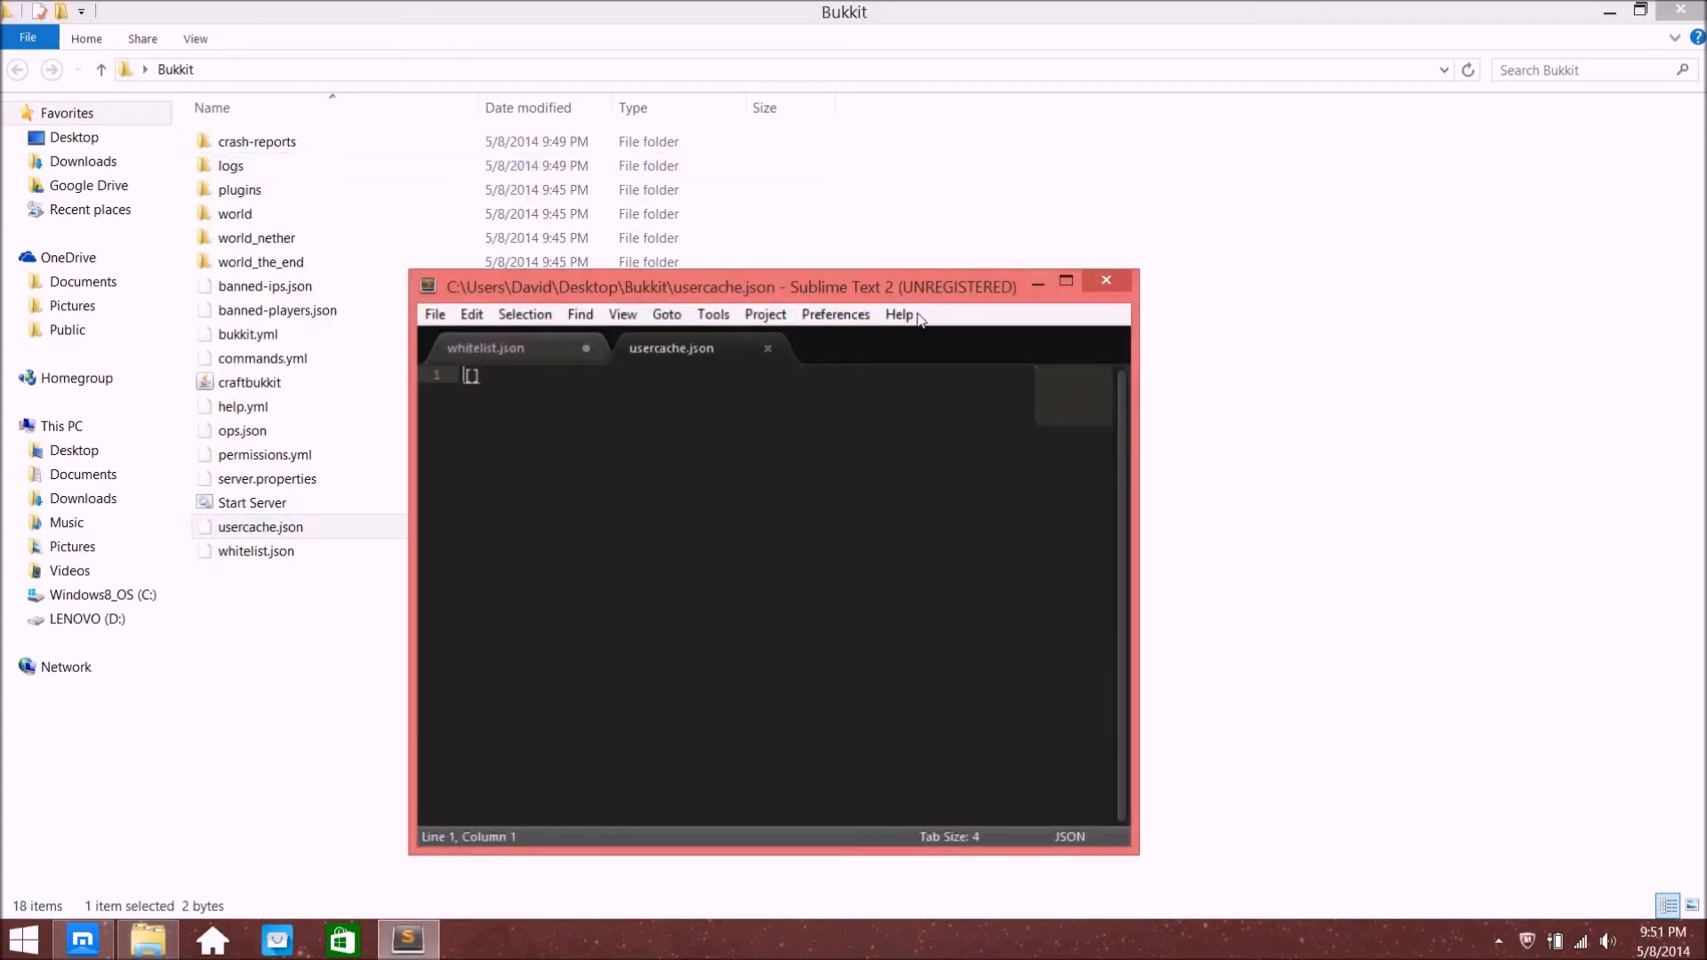
pyautogui.click(585, 349)
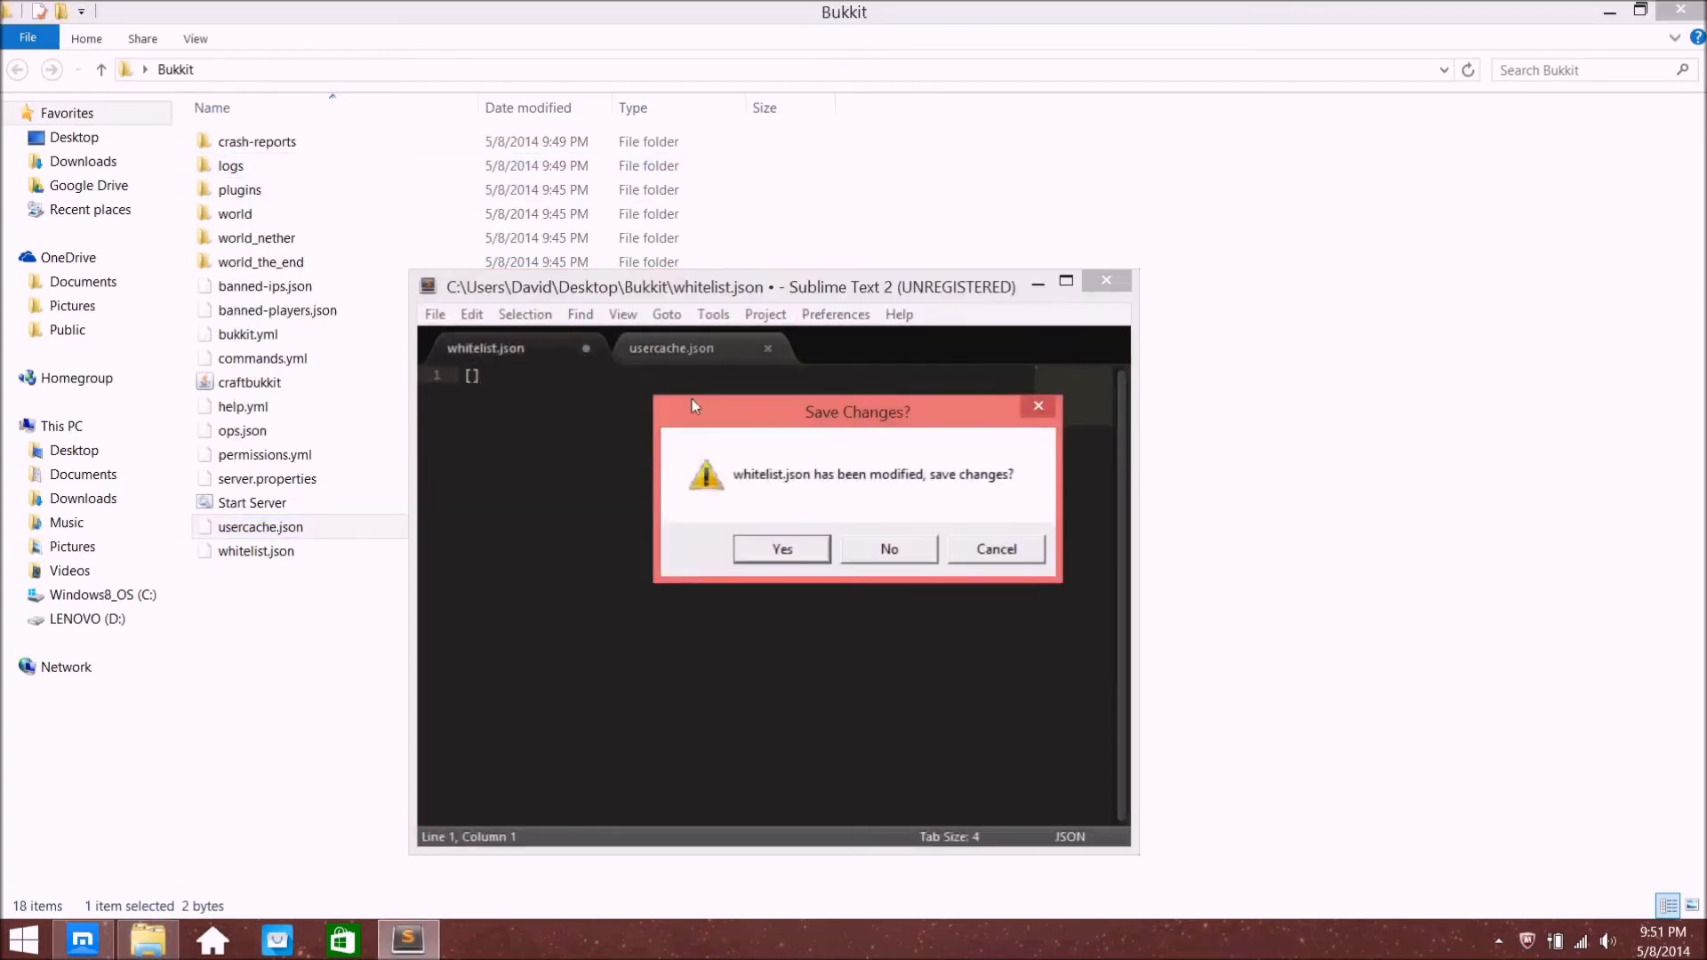
pyautogui.click(868, 547)
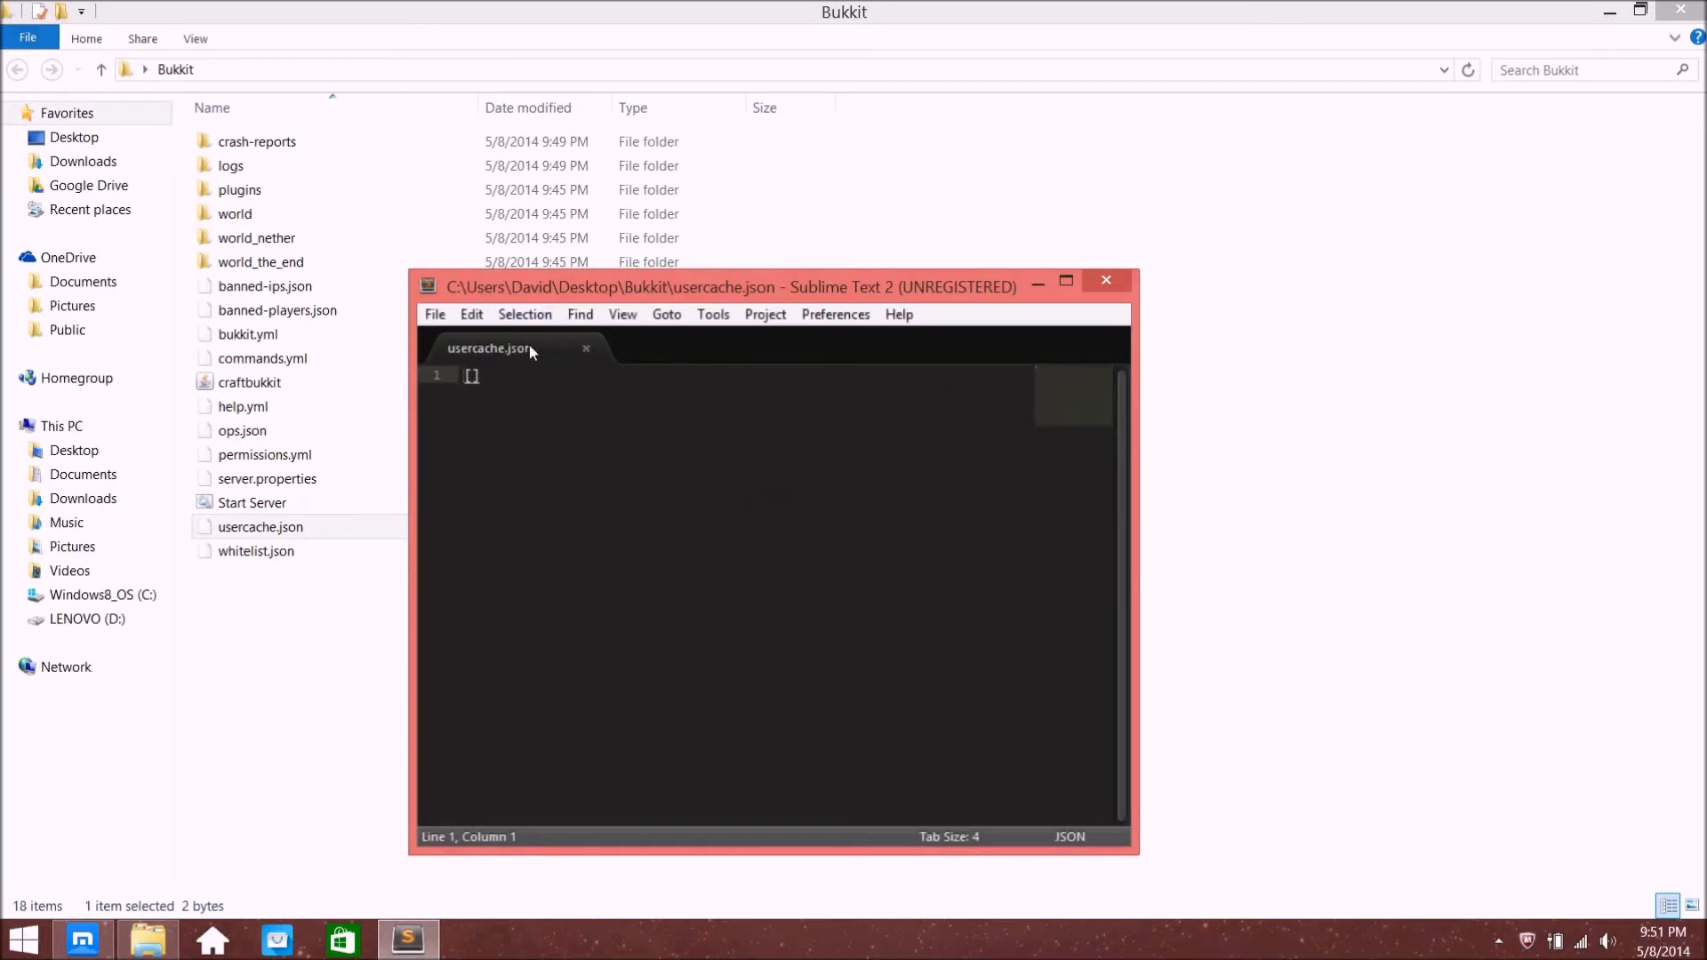
# Close usercache.json and the empty Sublime Text 2 window
pyautogui.click(584, 348)
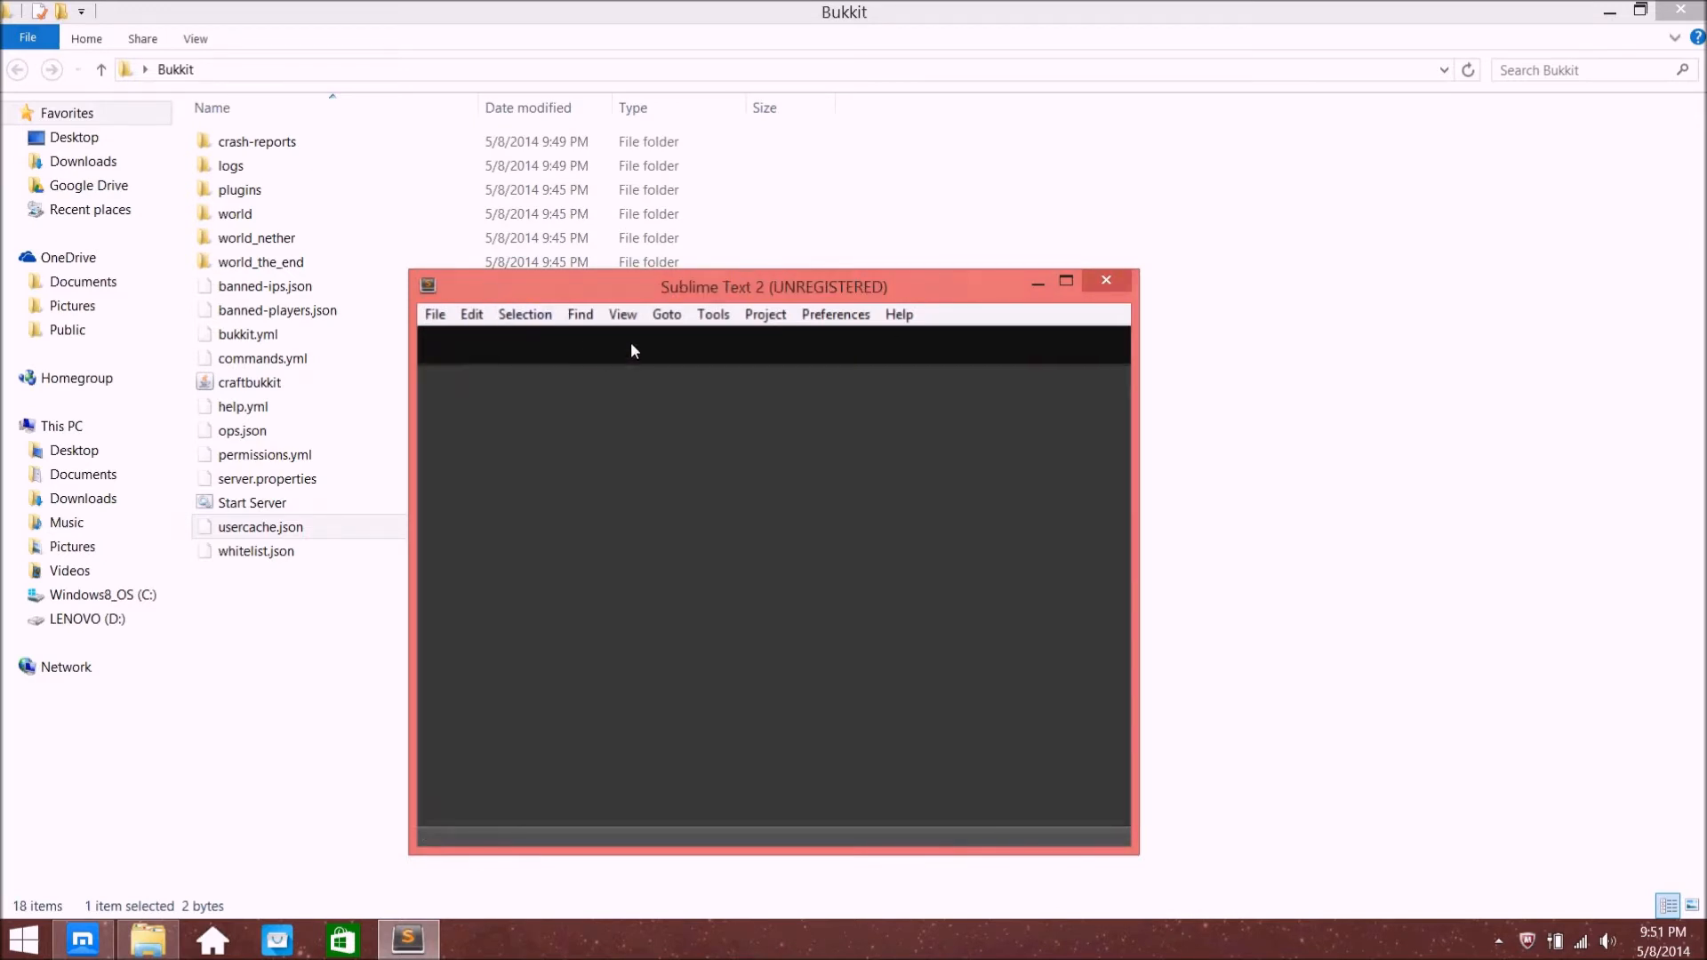
pyautogui.moveTo(1137, 284); pyautogui.dragTo(1134, 284)
pyautogui.click(1104, 281)
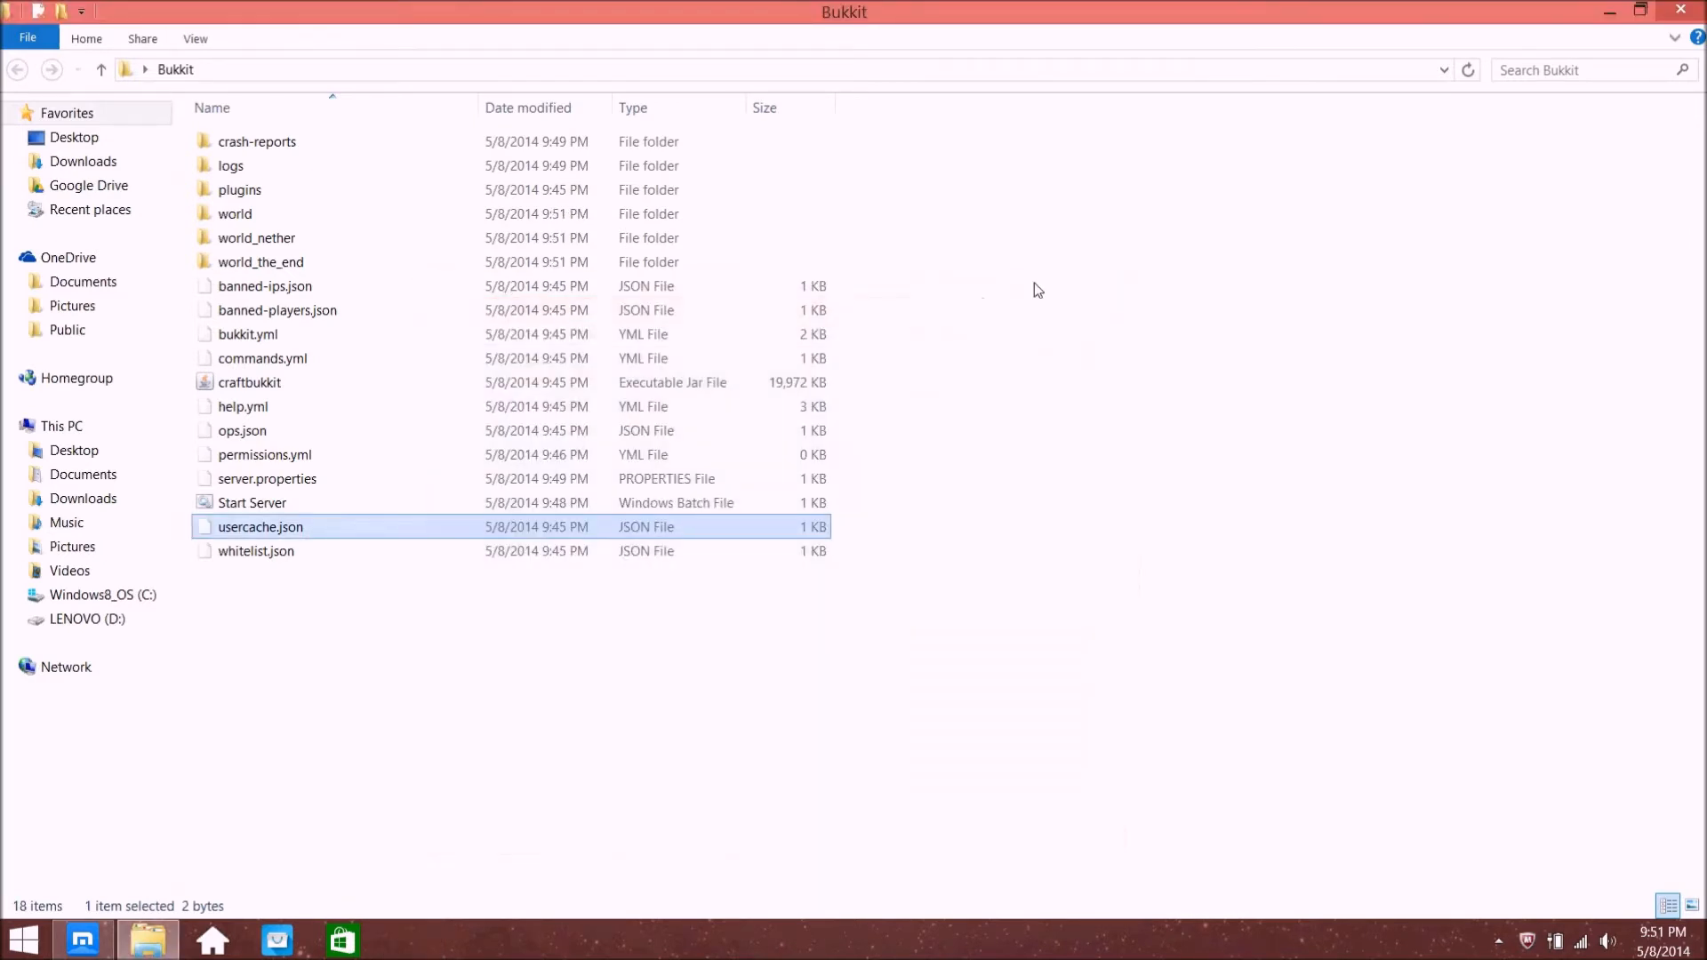
# Open server.properties from the Bukkit folder with Sublime Text 2 and maximize the editor window
pyautogui.click(249, 483)
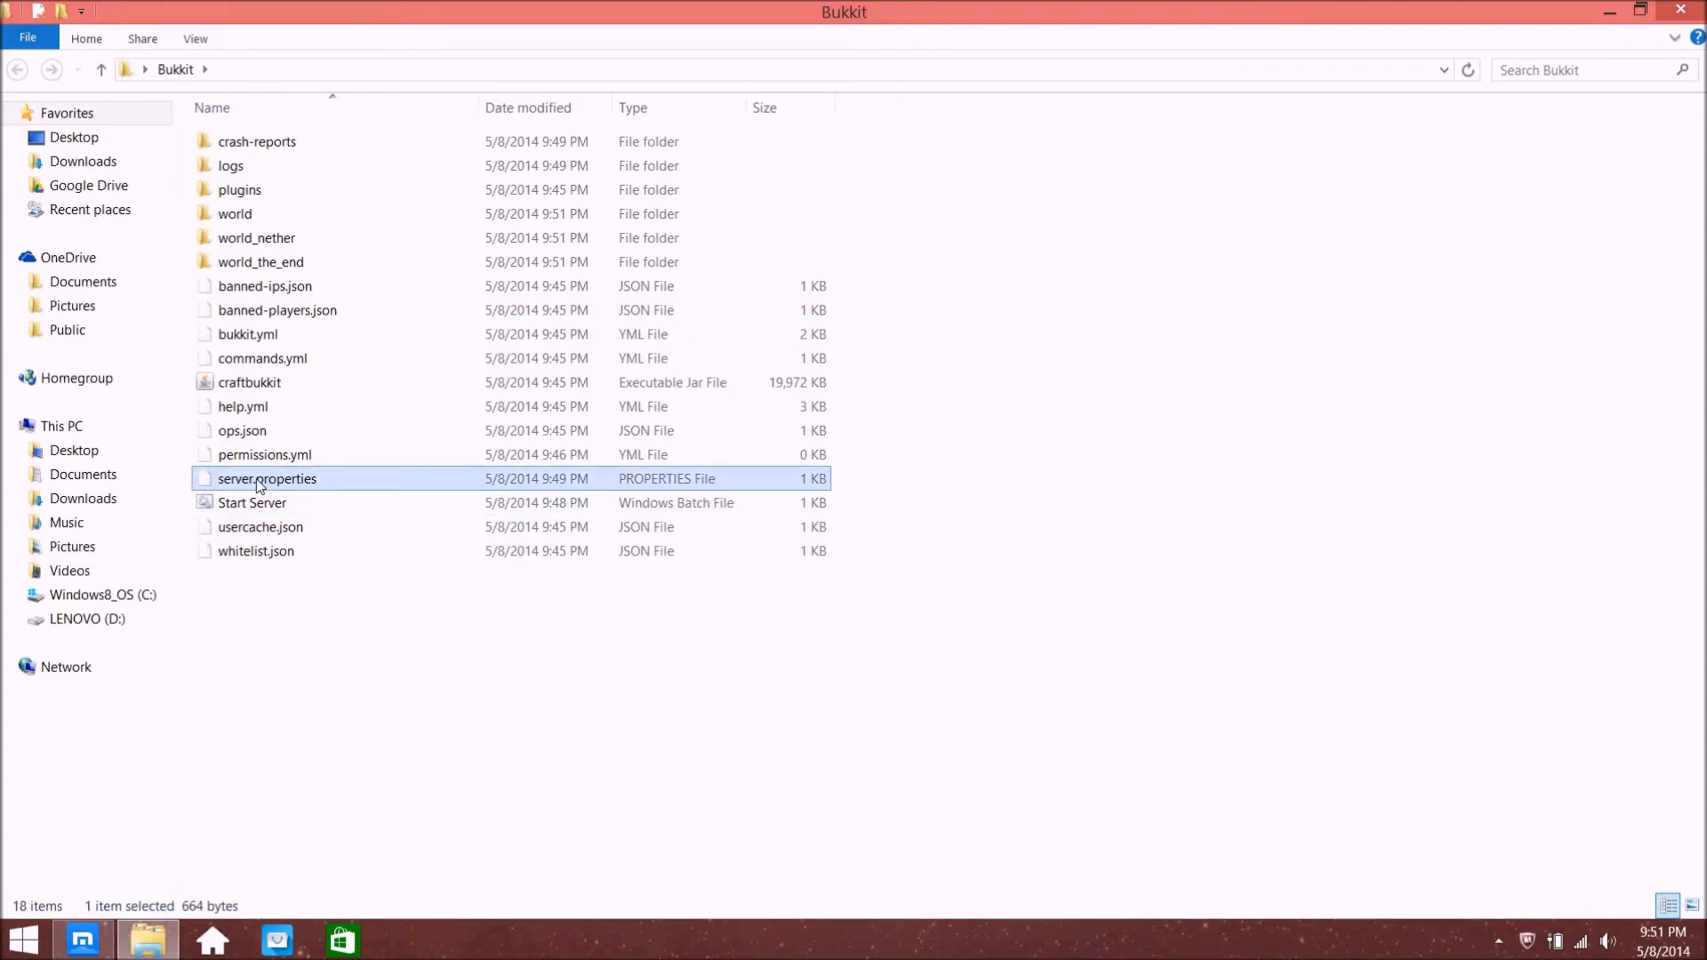
pyautogui.rightClick(257, 485)
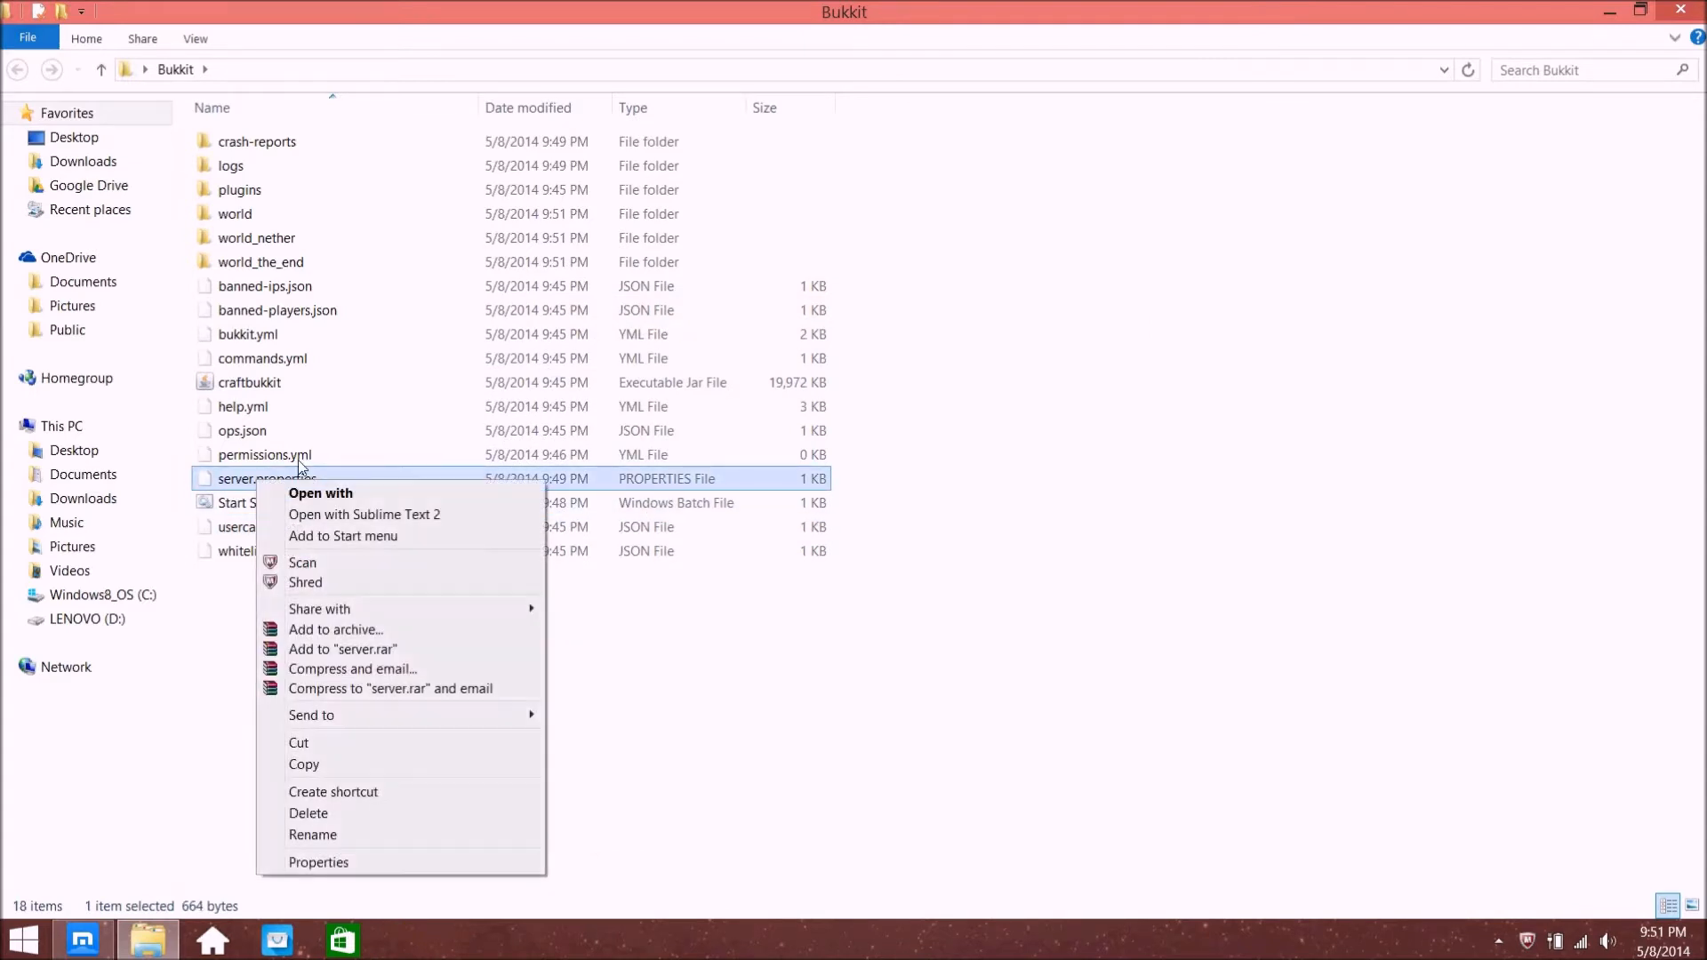
pyautogui.click(344, 515)
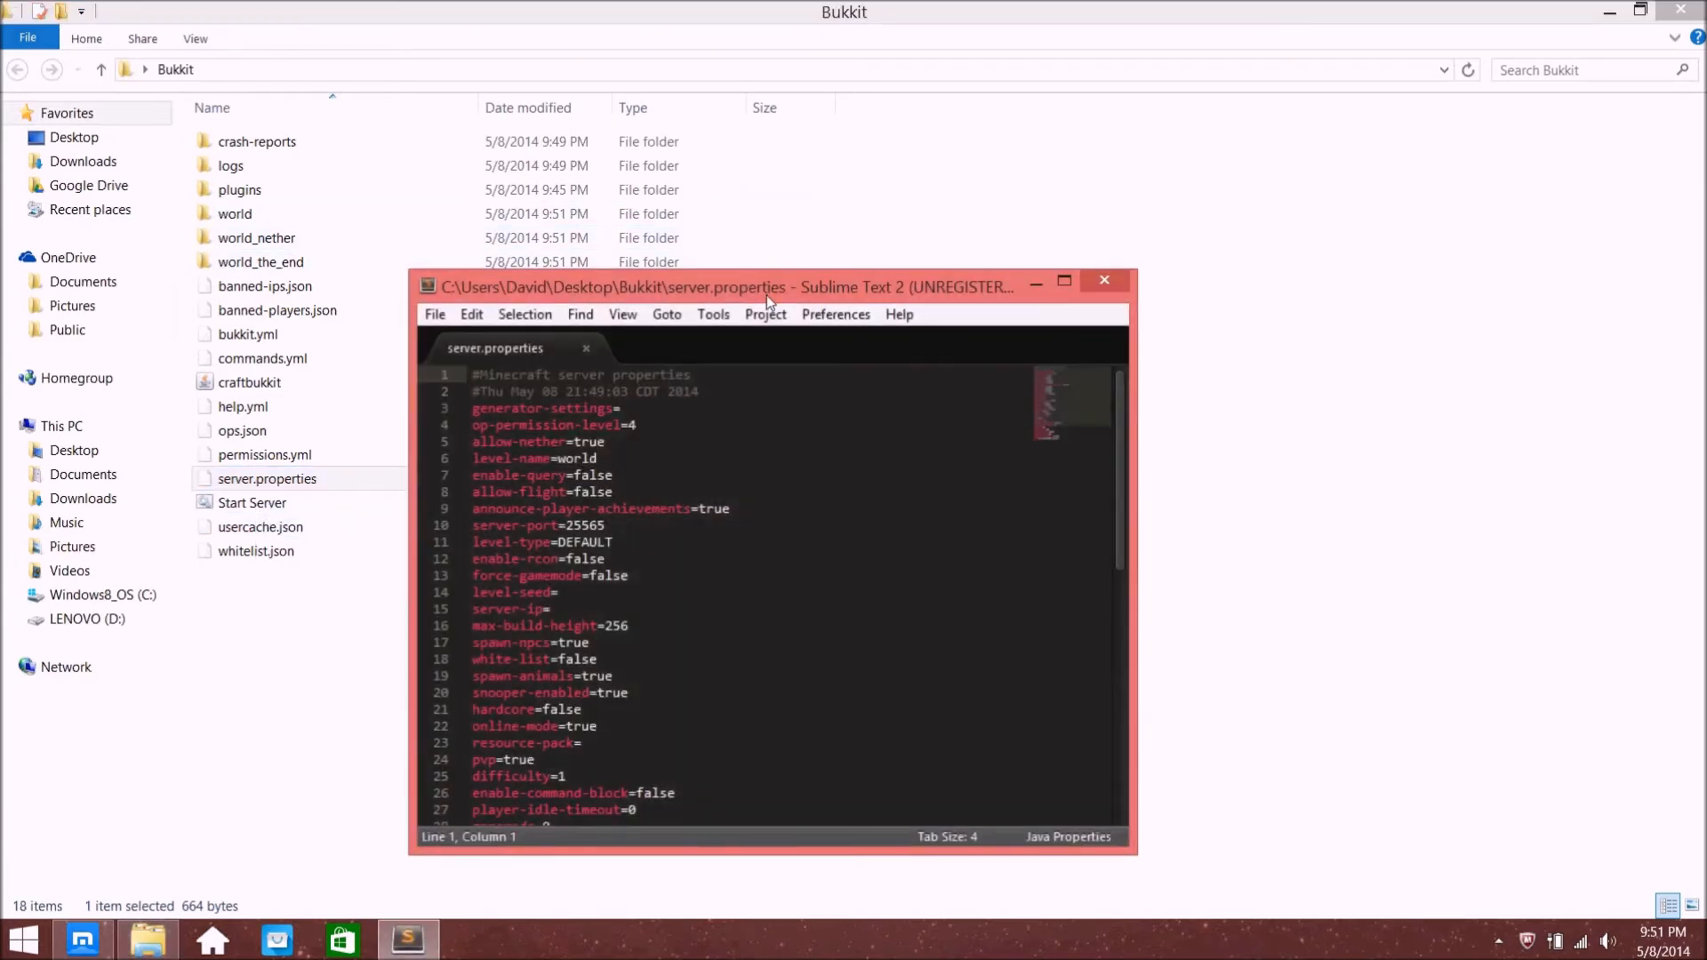
pyautogui.click(1088, 182)
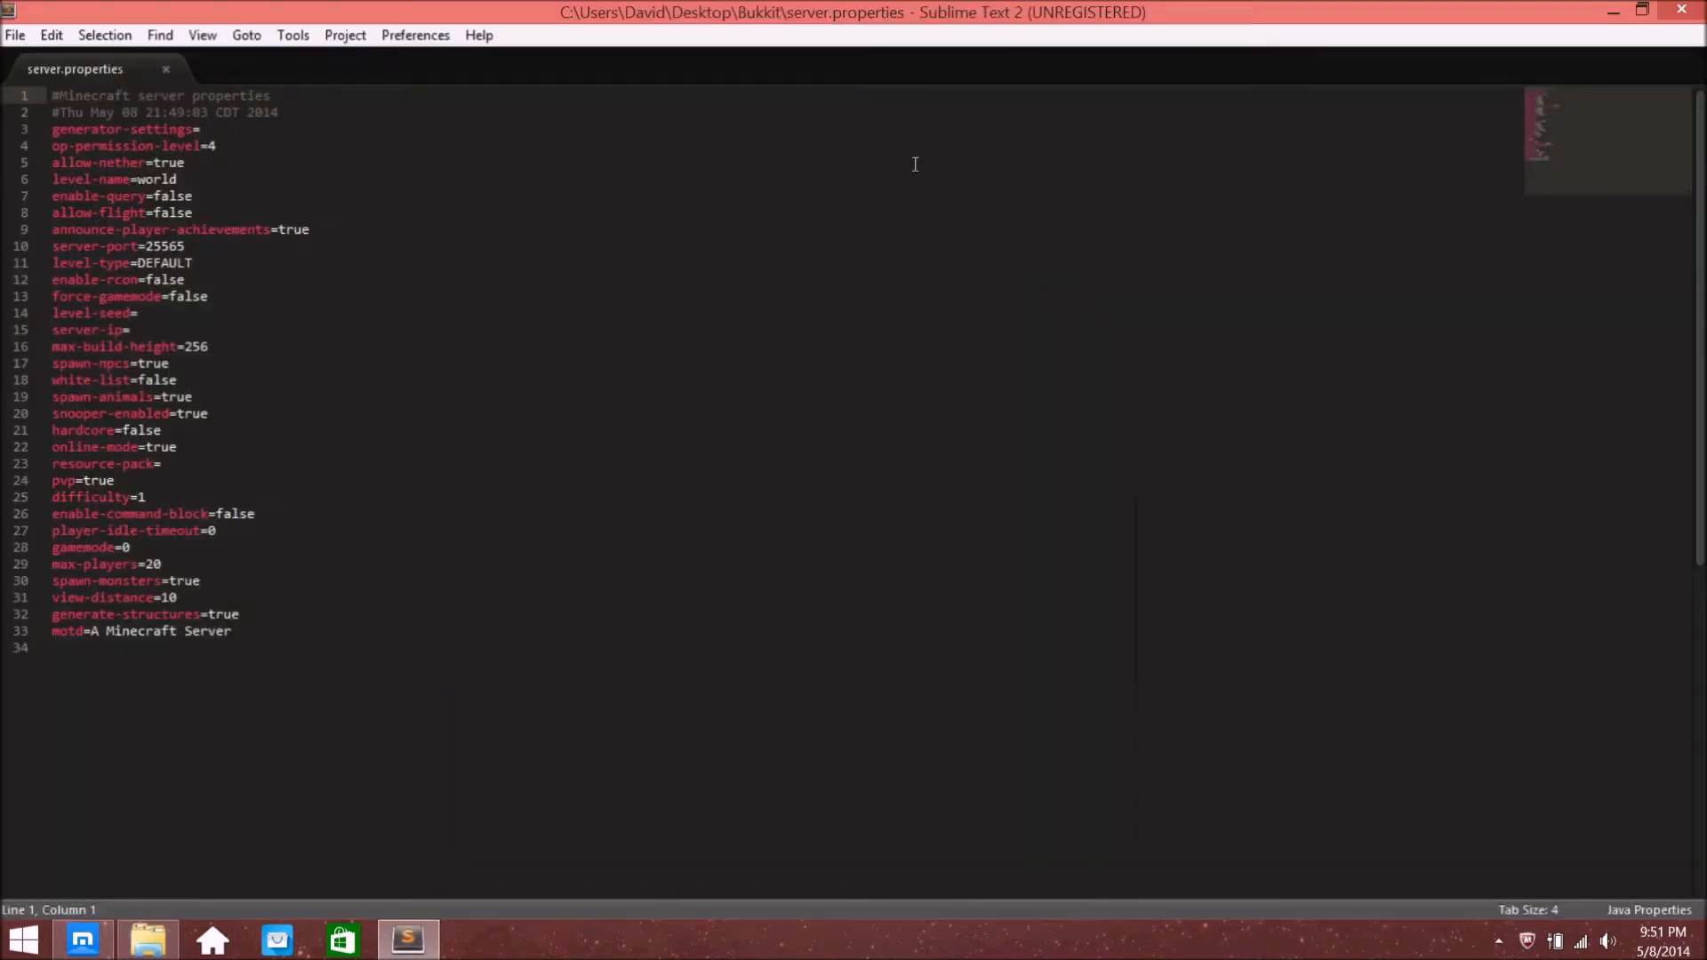
# Examine the generator-settings and op-permission-level entries in server.properties
pyautogui.click(216, 125)
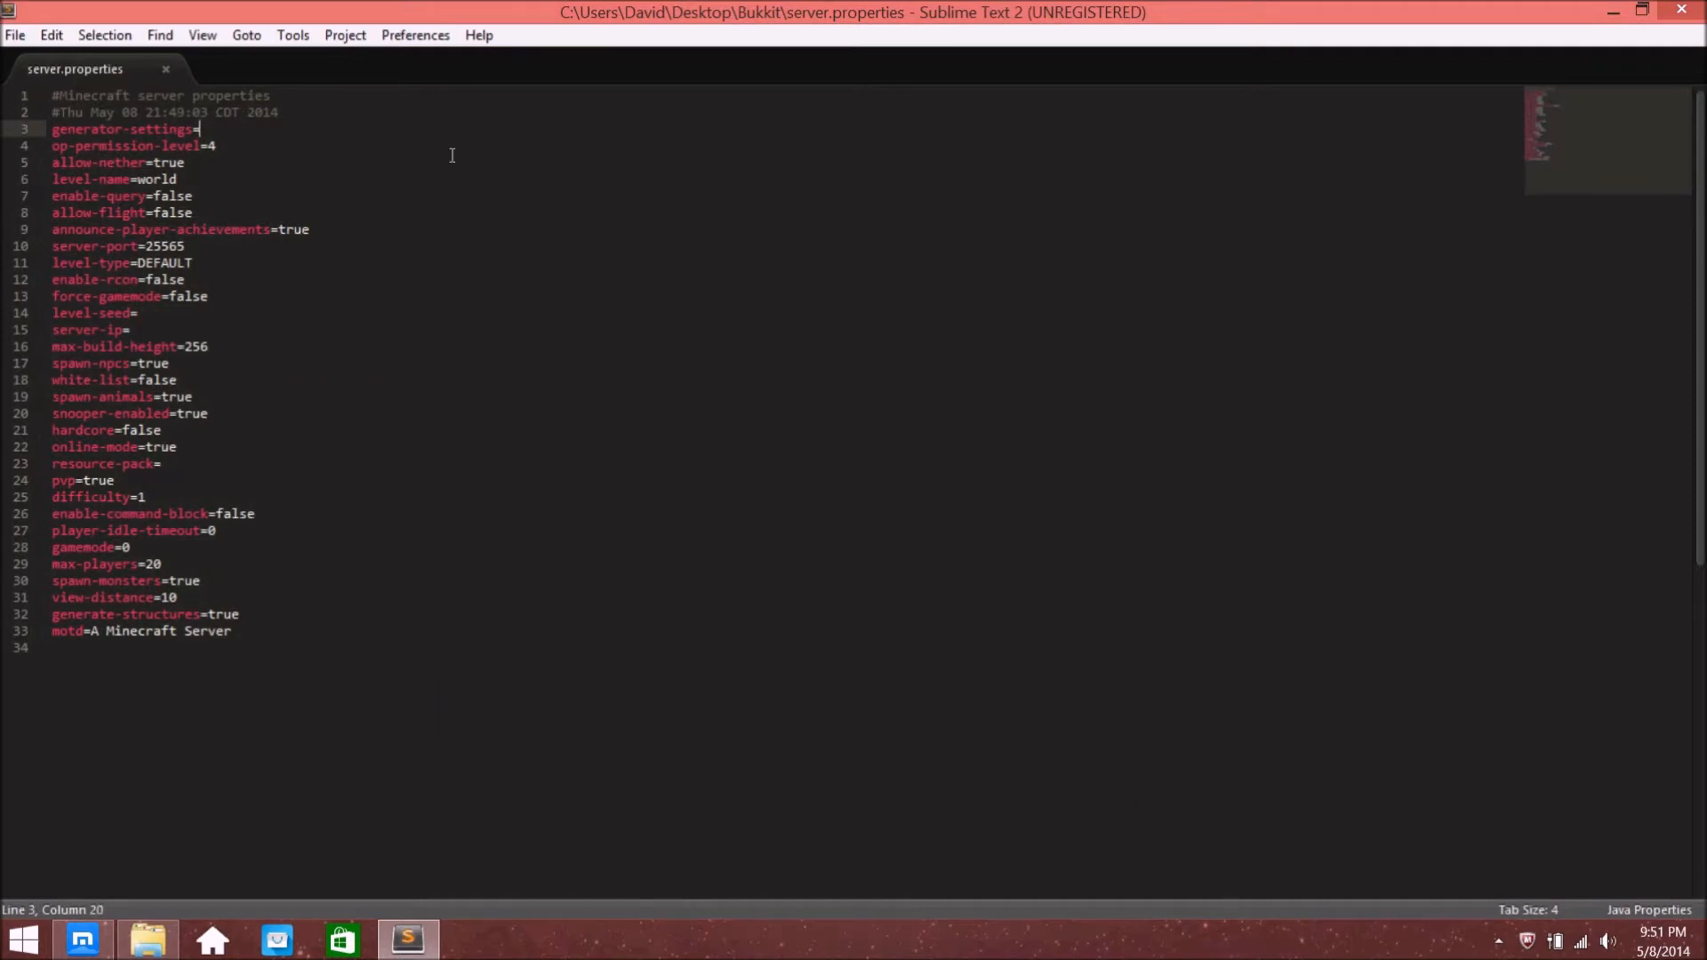
pyautogui.doubleClick(211, 144)
pyautogui.click(211, 144)
# Set allow-nether to false in server.properties and restore it to true
pyautogui.click(182, 163)
pyautogui.doubleClick(169, 163)
pyautogui.write('false')
pyautogui.press('BackSpace')
pyautogui.press('BackSpace')
pyautogui.press('BackSpace')
pyautogui.press('BackSpace')
pyautogui.press('BackSpace')
pyautogui.write('t')
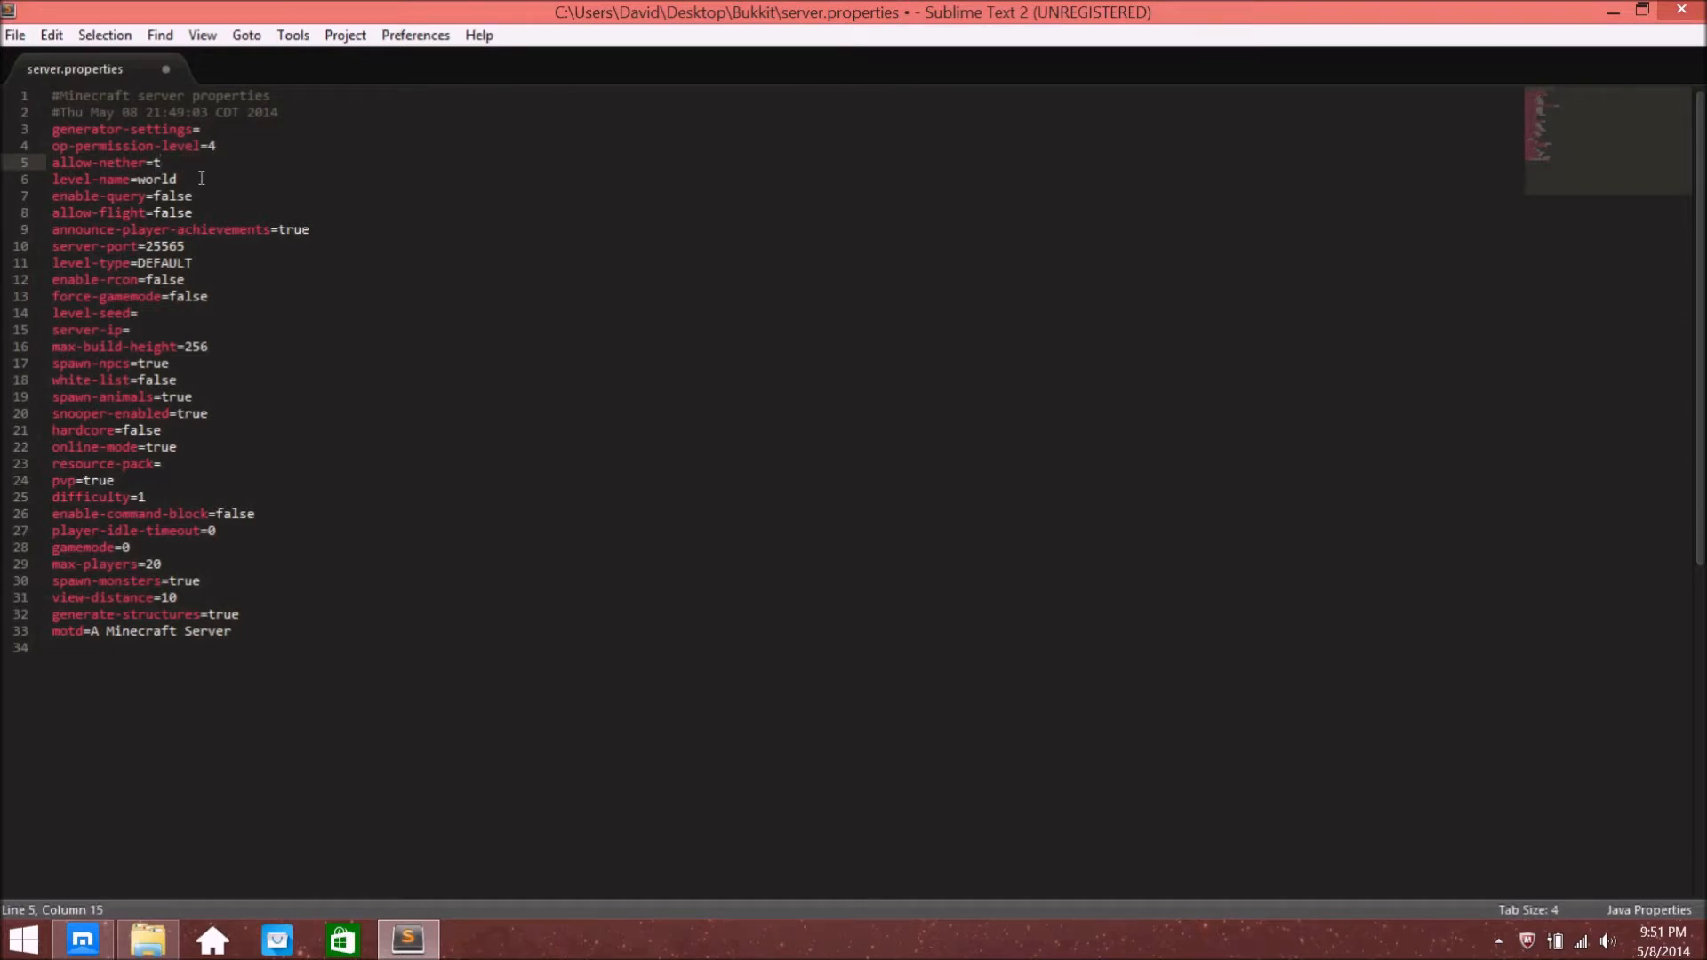
pyautogui.write('rue')
# Set level-name to worldofworlds in server.properties
pyautogui.moveTo(208, 181); pyautogui.dragTo(144, 179)
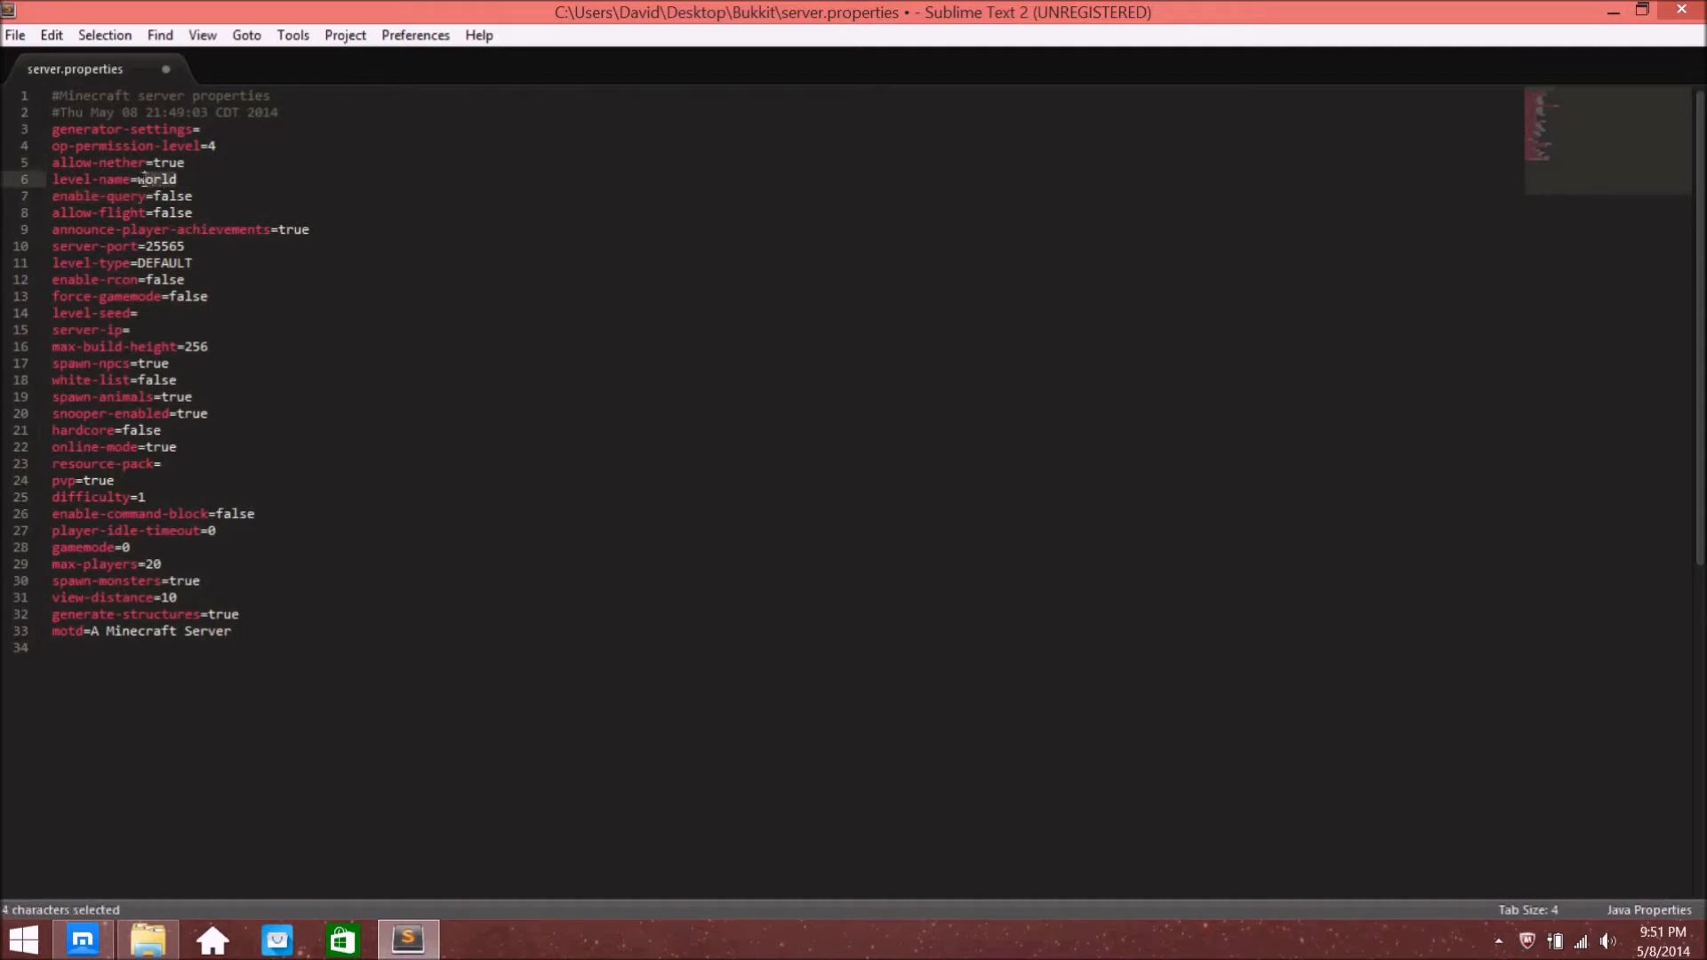
pyautogui.press('BackSpace')
pyautogui.write('orldofworlds')
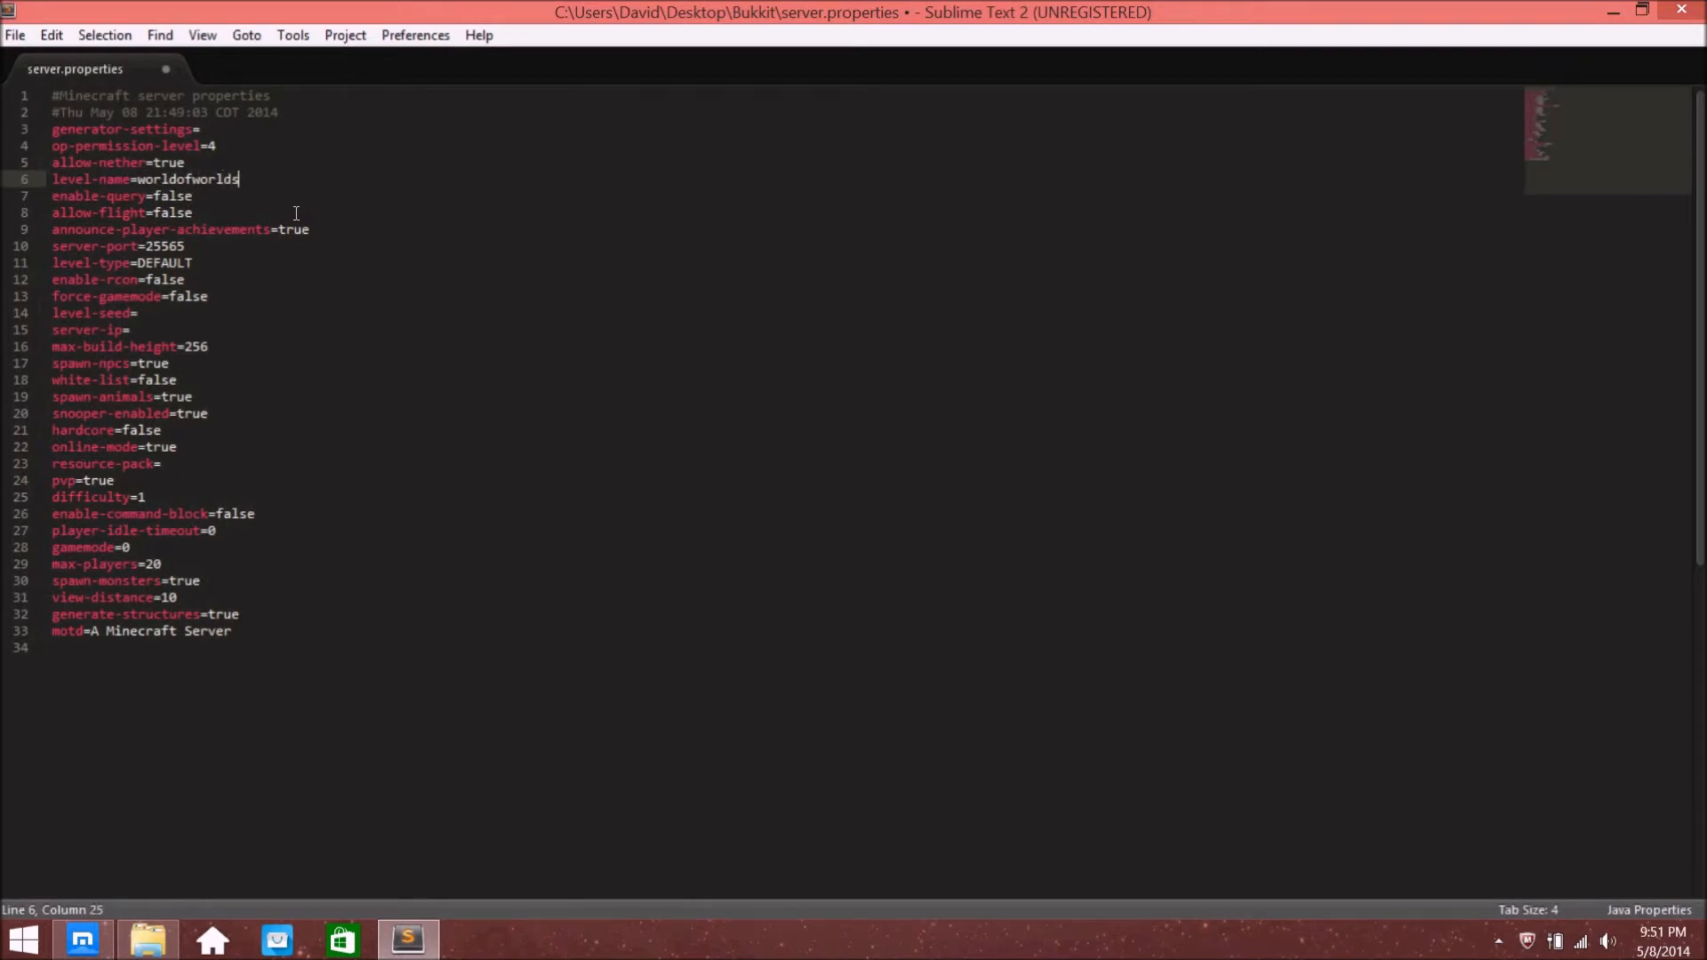
# Review the enable-query, allow-flight, announce-player-achievements and server-port entries in server.properties
pyautogui.click(206, 198)
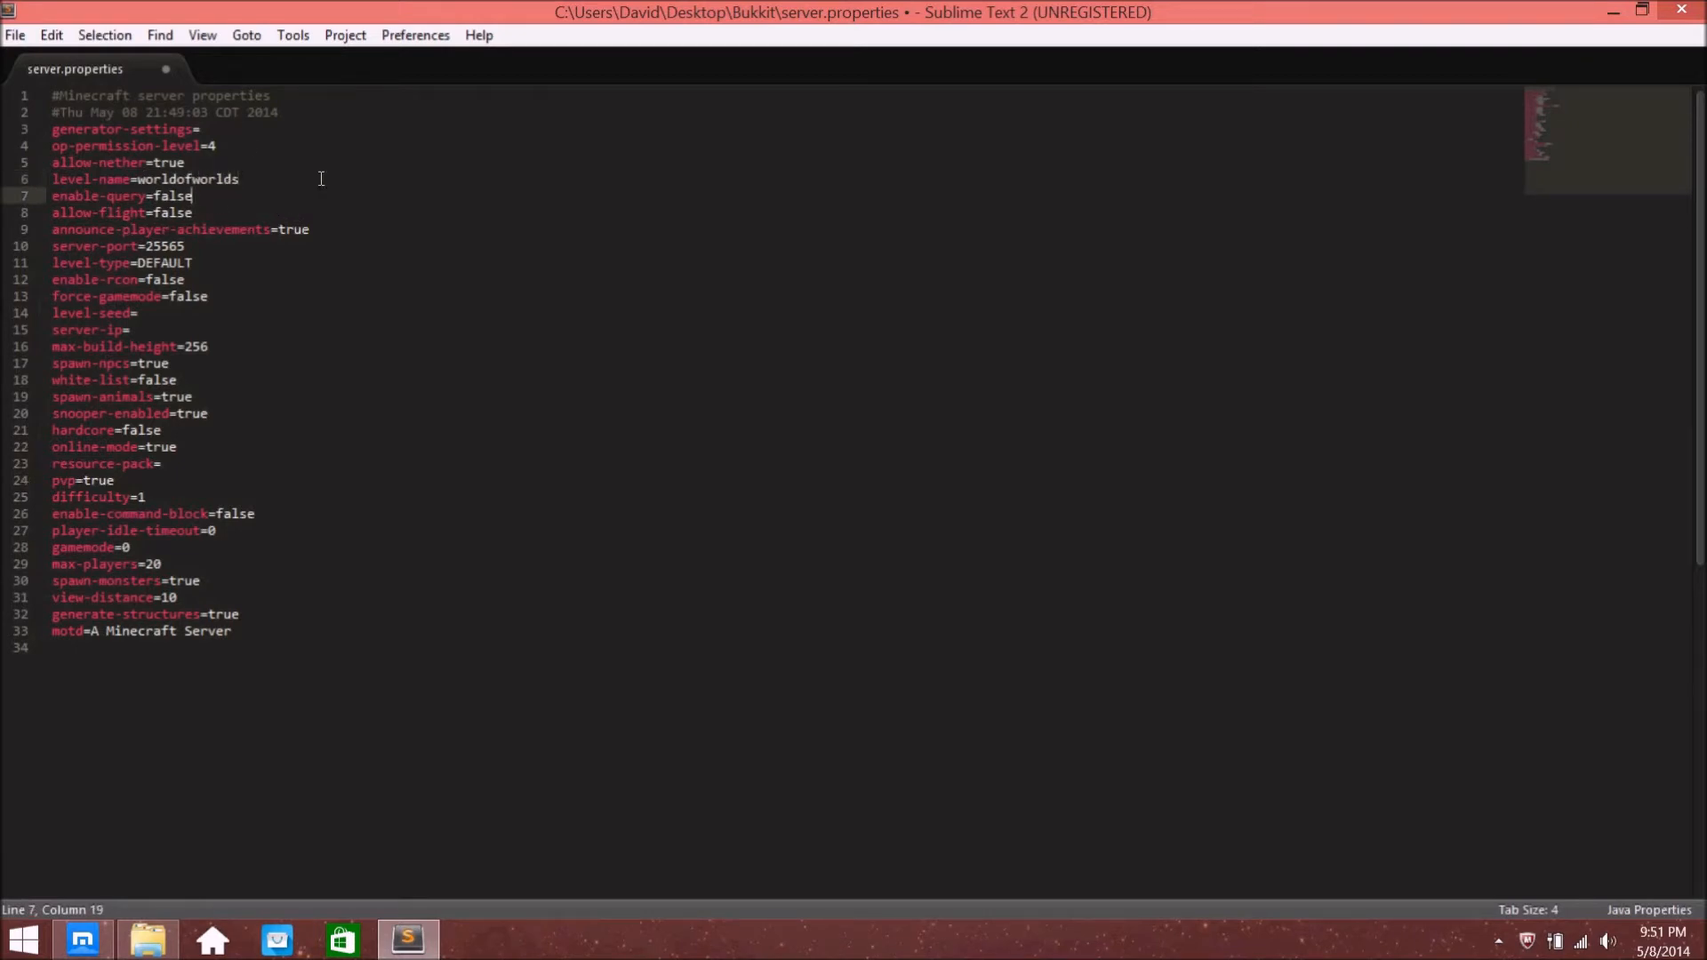
pyautogui.moveTo(192, 212)
pyautogui.mouseDown()
pyautogui.moveTo(154, 212)
pyautogui.moveTo(192, 216)
pyautogui.mouseUp()
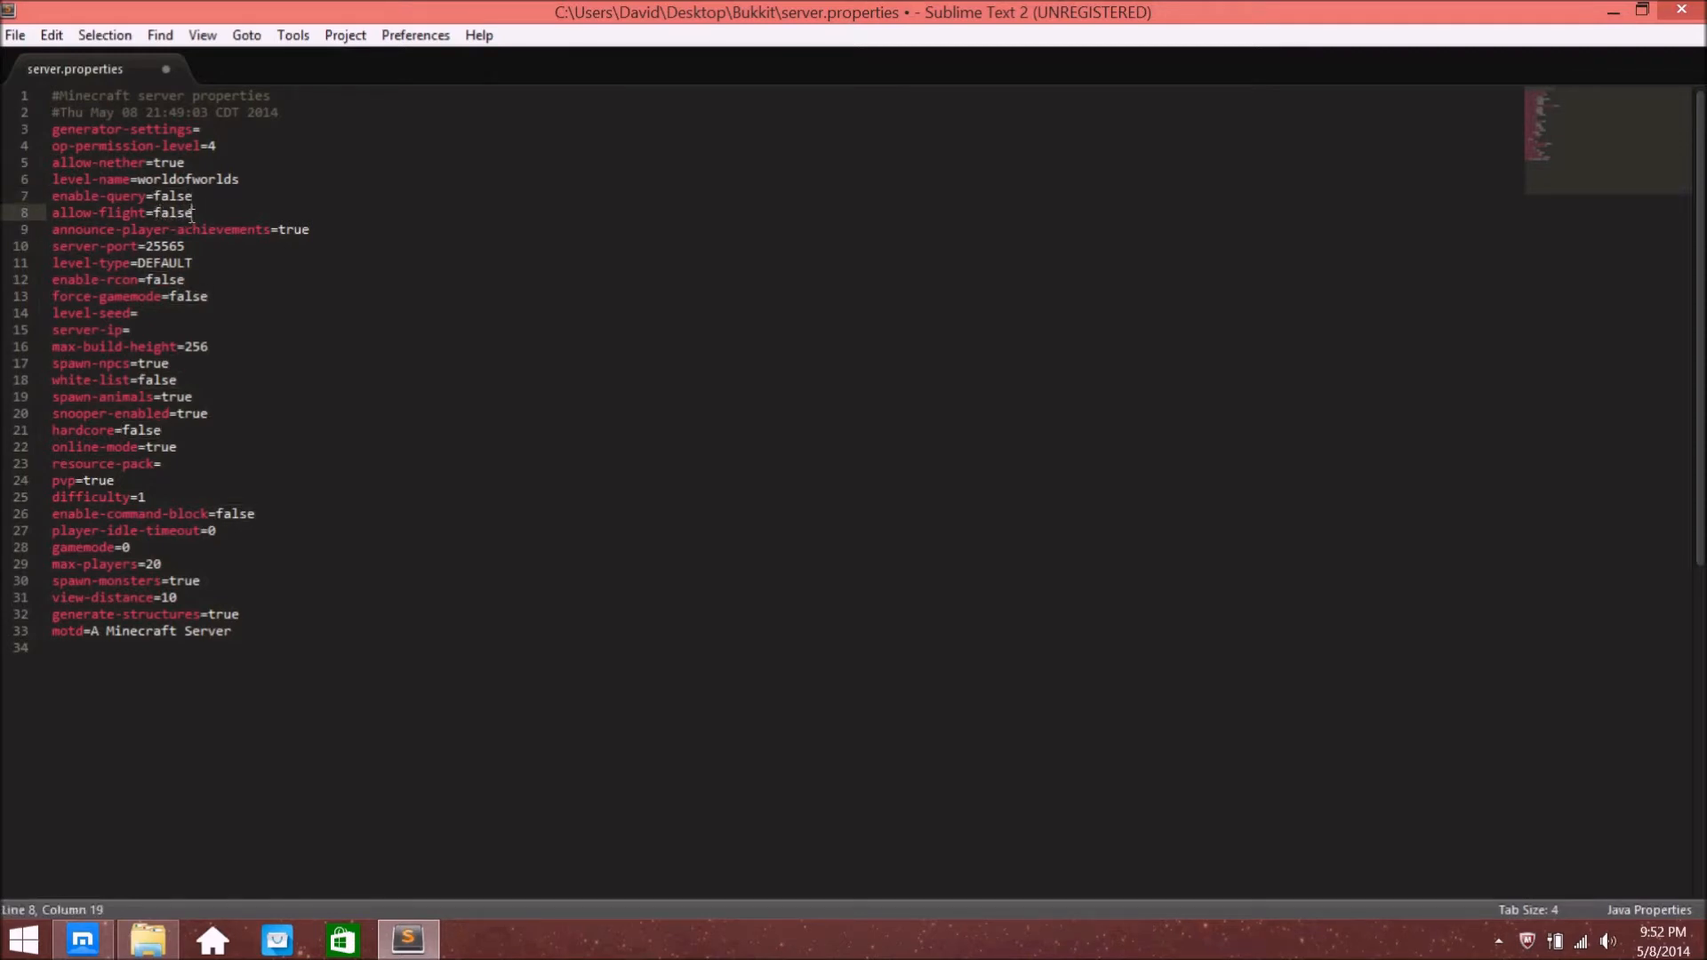
pyautogui.moveTo(310, 230); pyautogui.dragTo(279, 229)
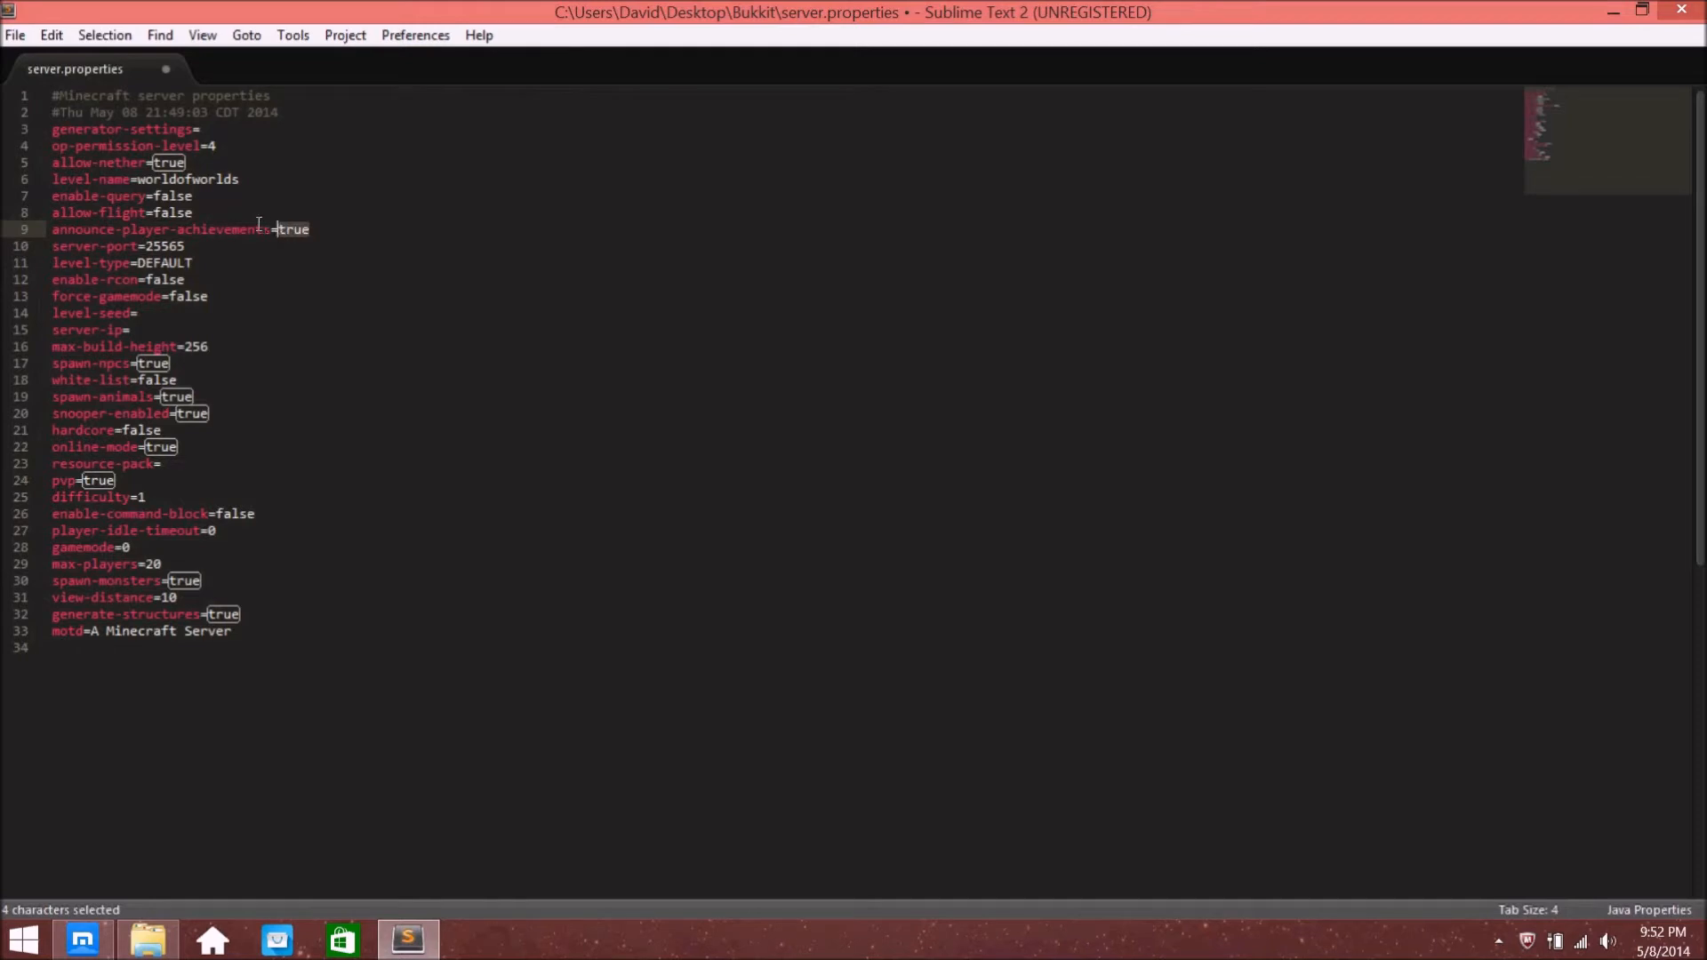
pyautogui.click(202, 245)
pyautogui.moveTo(309, 229); pyautogui.dragTo(280, 224)
pyautogui.click(199, 236)
pyautogui.doubleClick(162, 244)
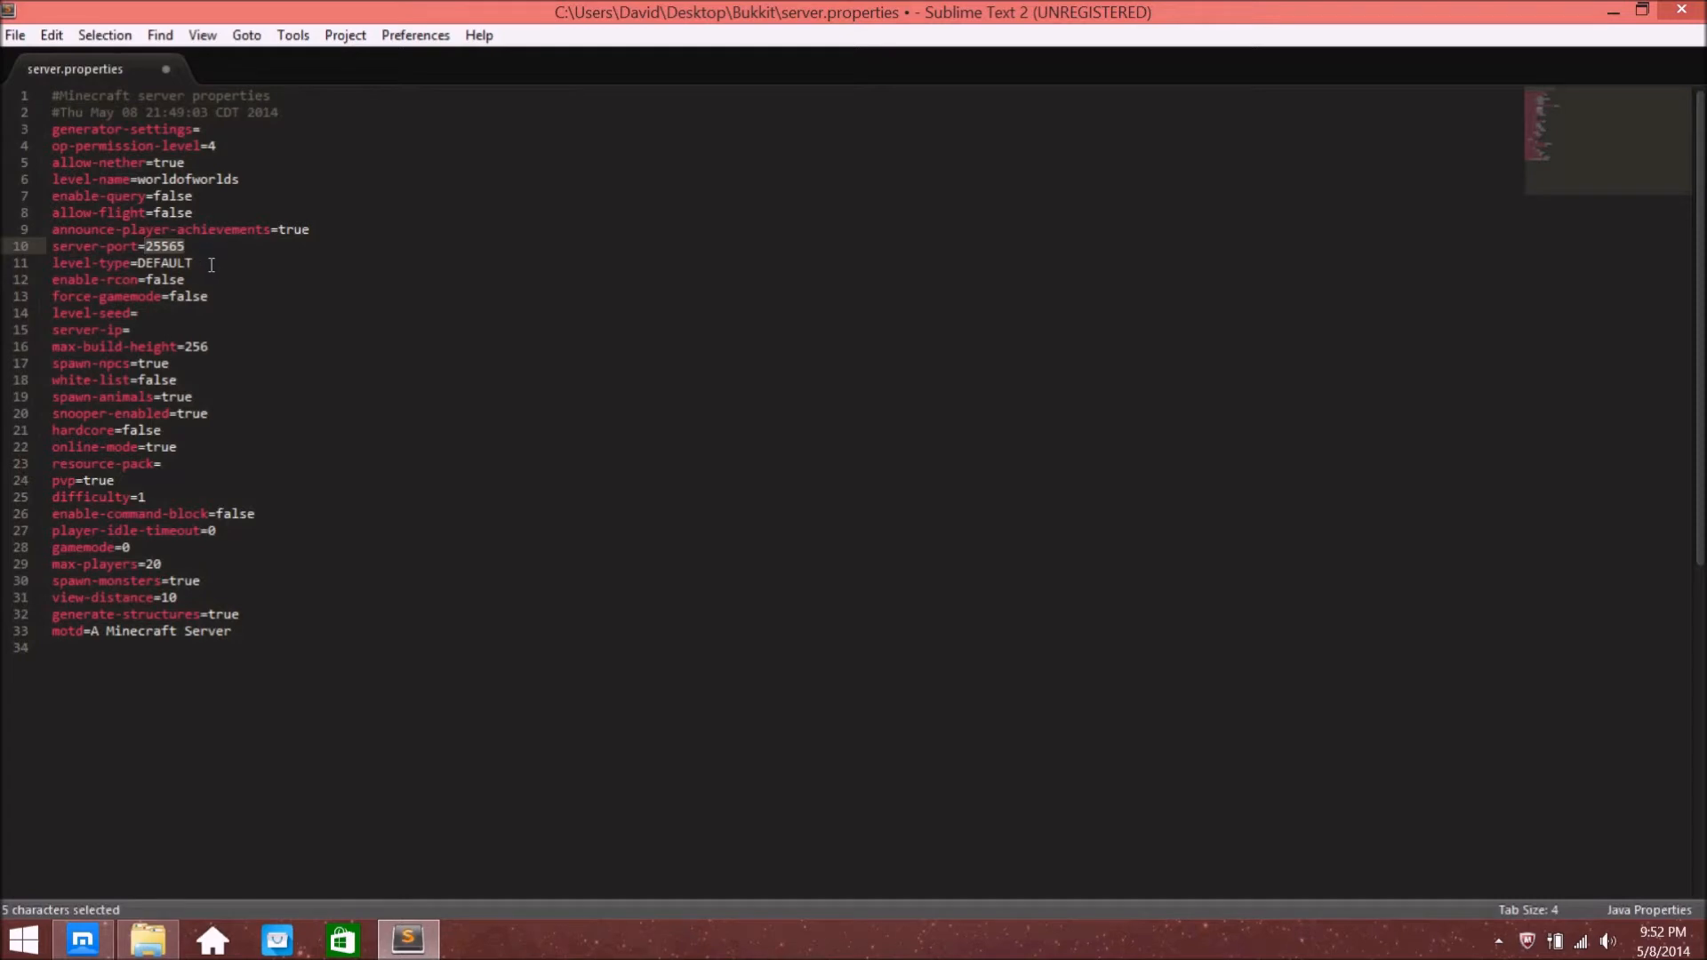
# Review the level-type, enable-rcon, force-gamemode and level-seed entries in server.properties
pyautogui.moveTo(211, 264); pyautogui.dragTo(136, 262)
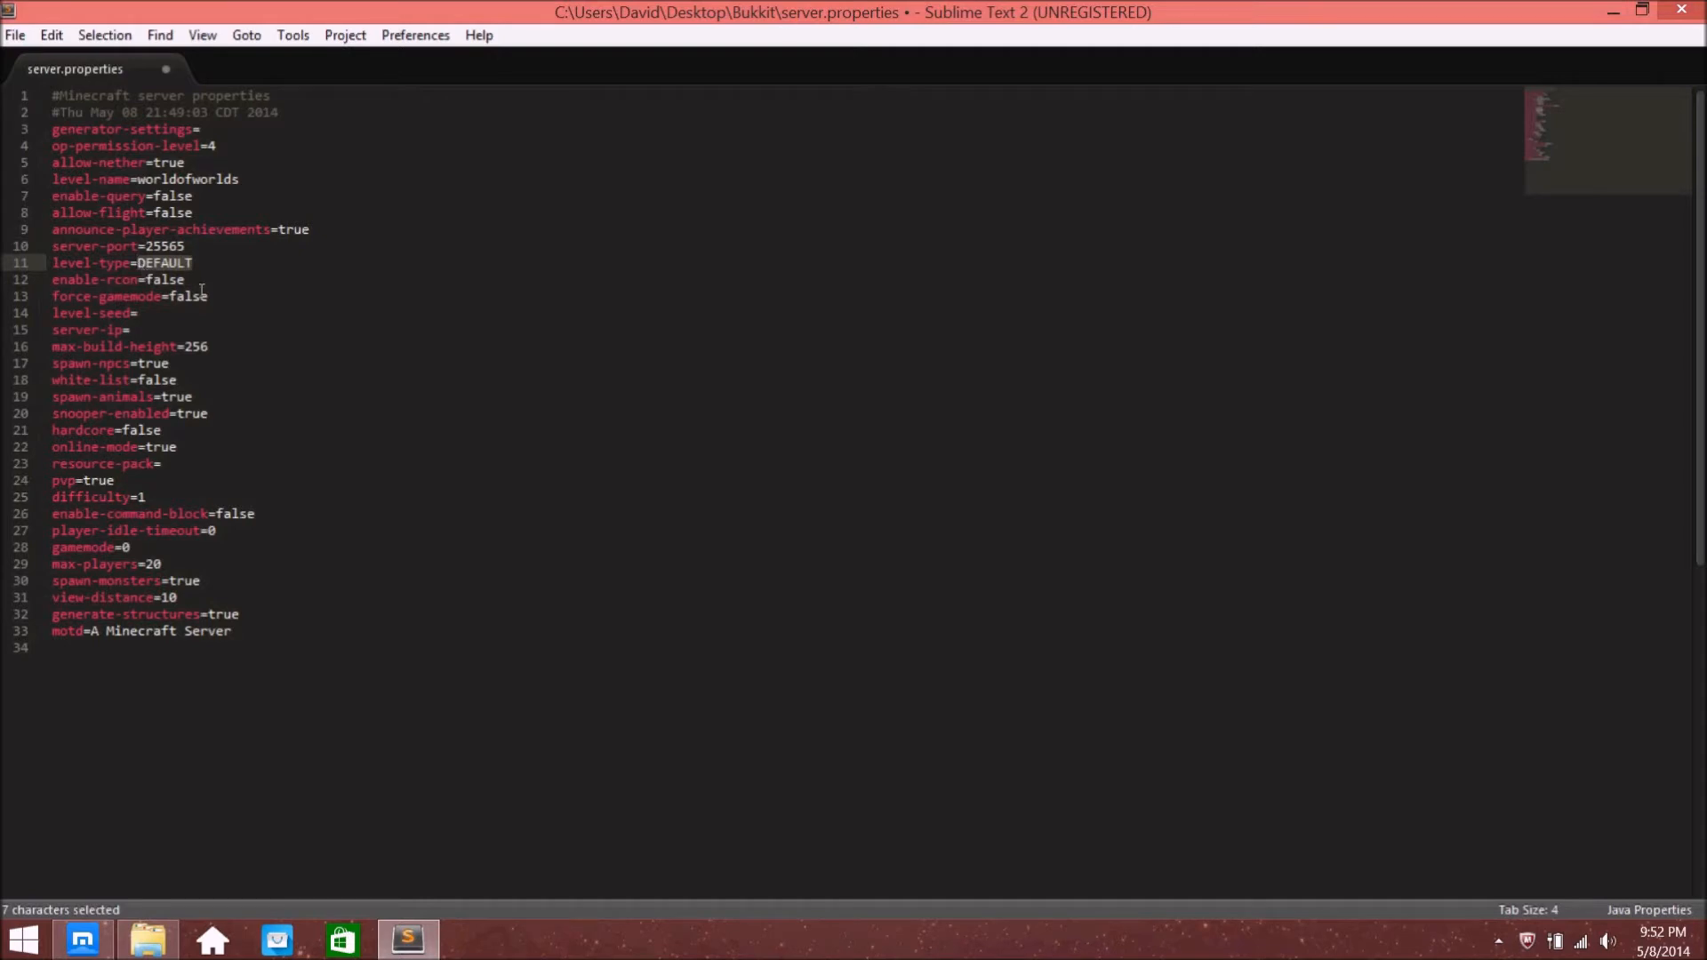
pyautogui.moveTo(169, 279); pyautogui.dragTo(156, 278)
pyautogui.doubleClick(147, 279)
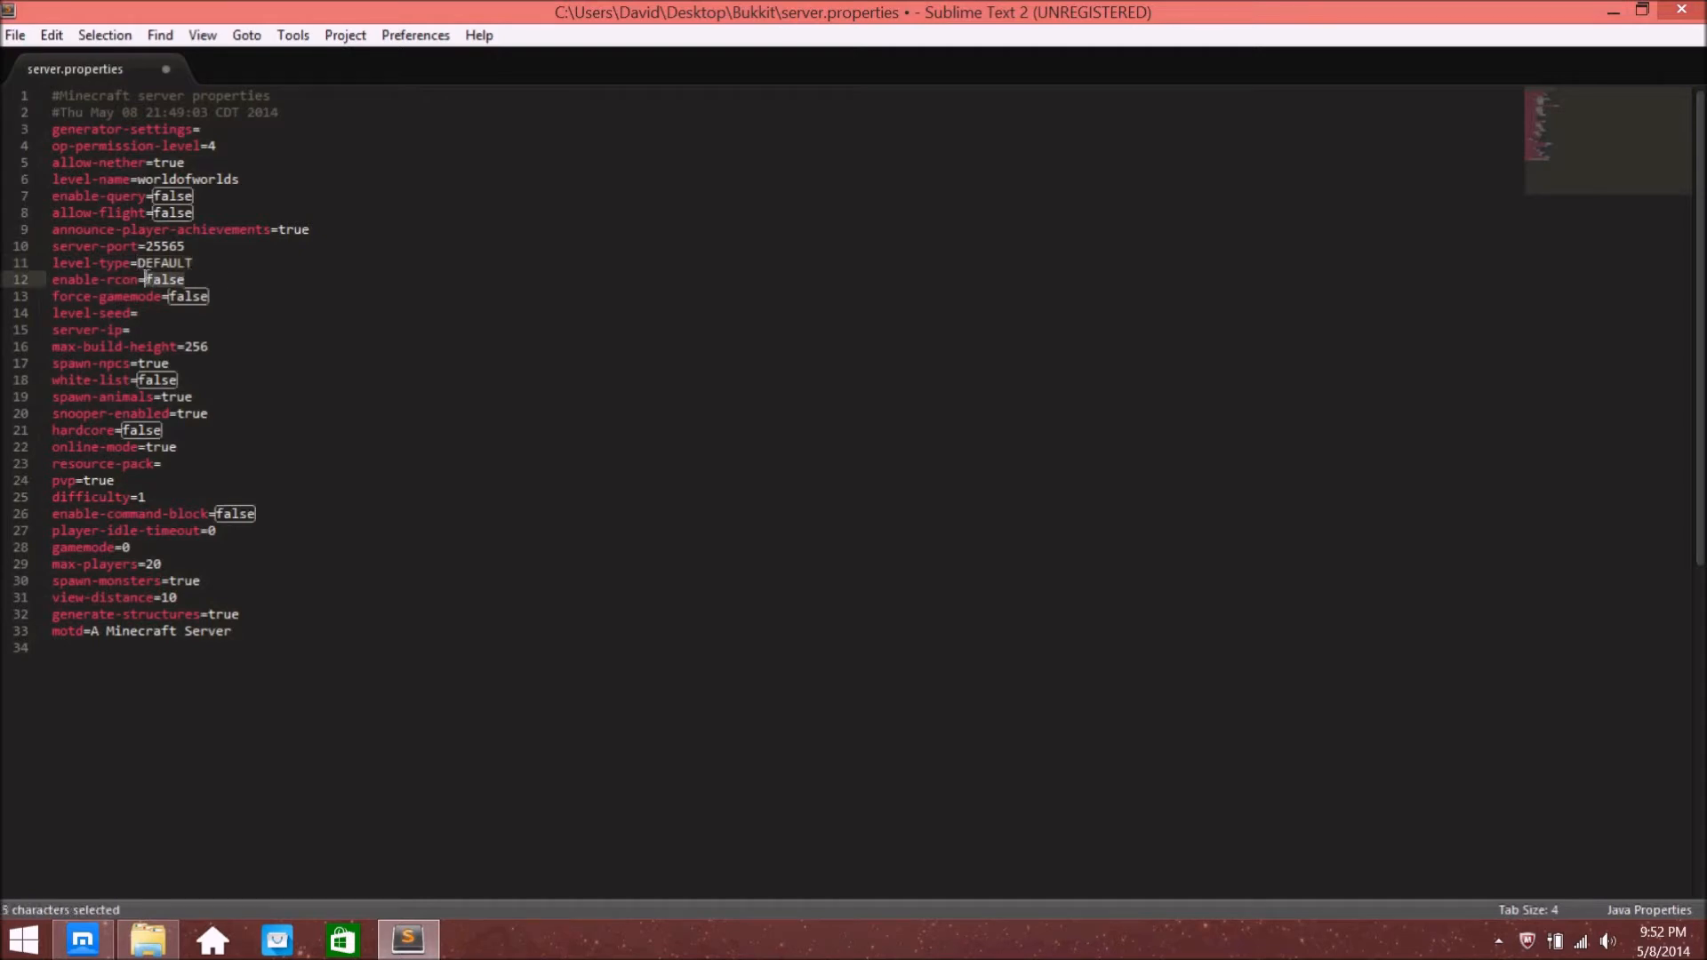
pyautogui.click(240, 295)
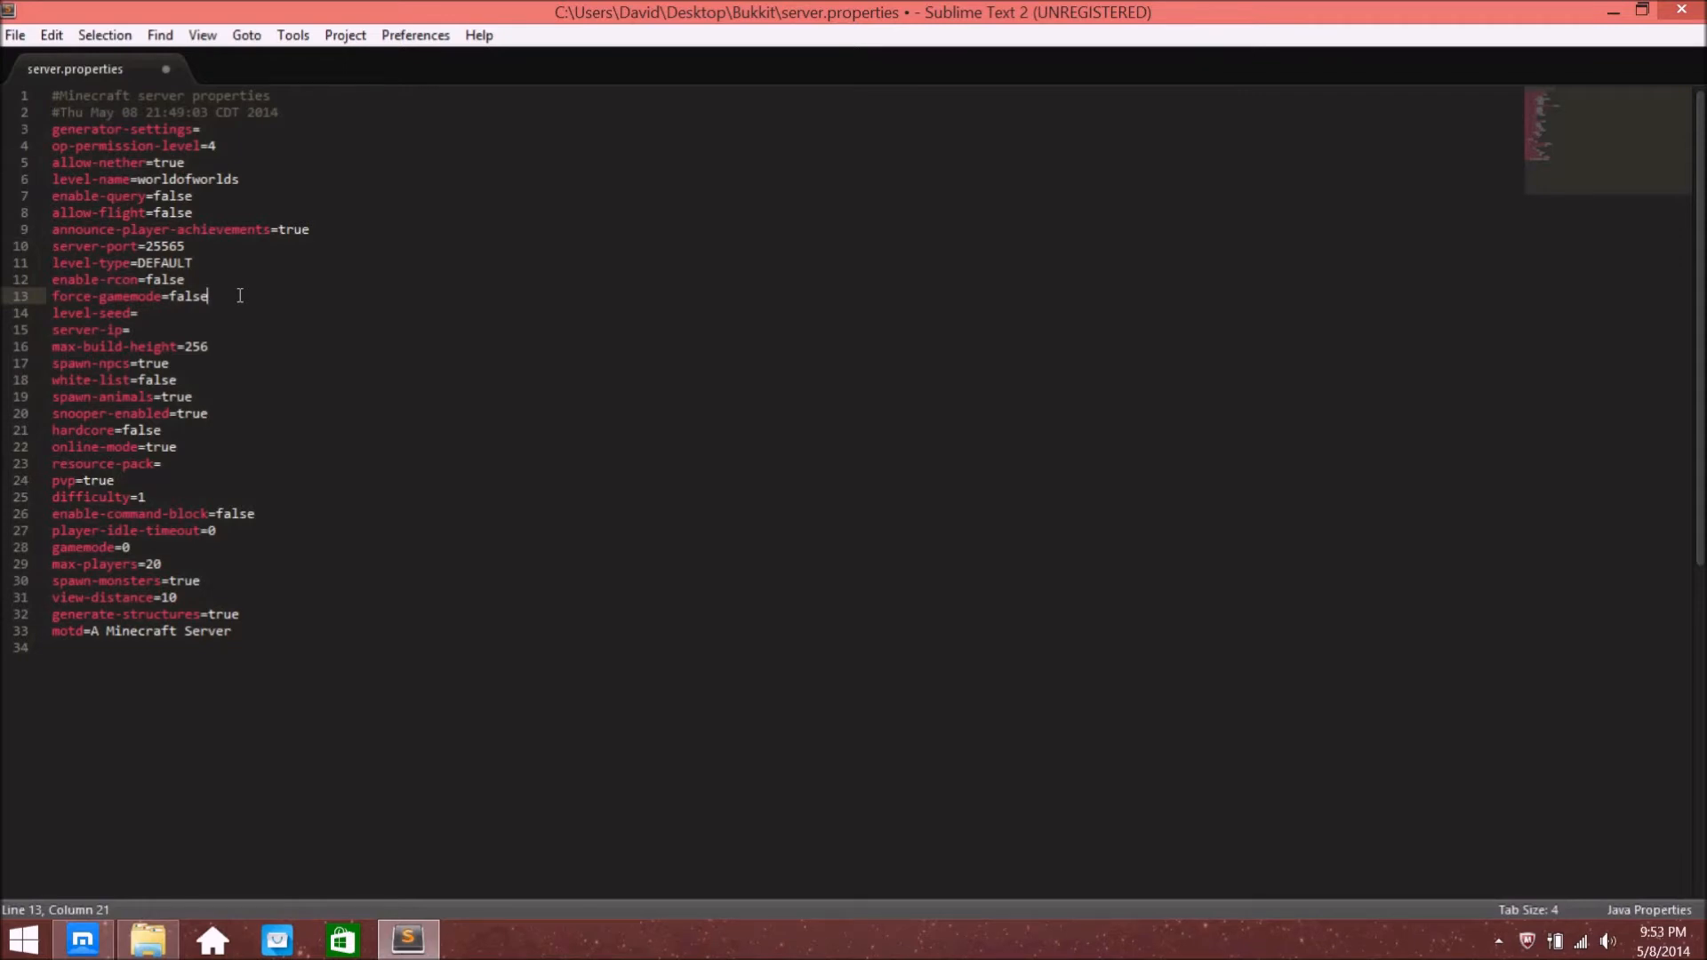
pyautogui.moveTo(209, 296); pyautogui.dragTo(168, 295)
pyautogui.click(213, 294)
pyautogui.click(139, 311)
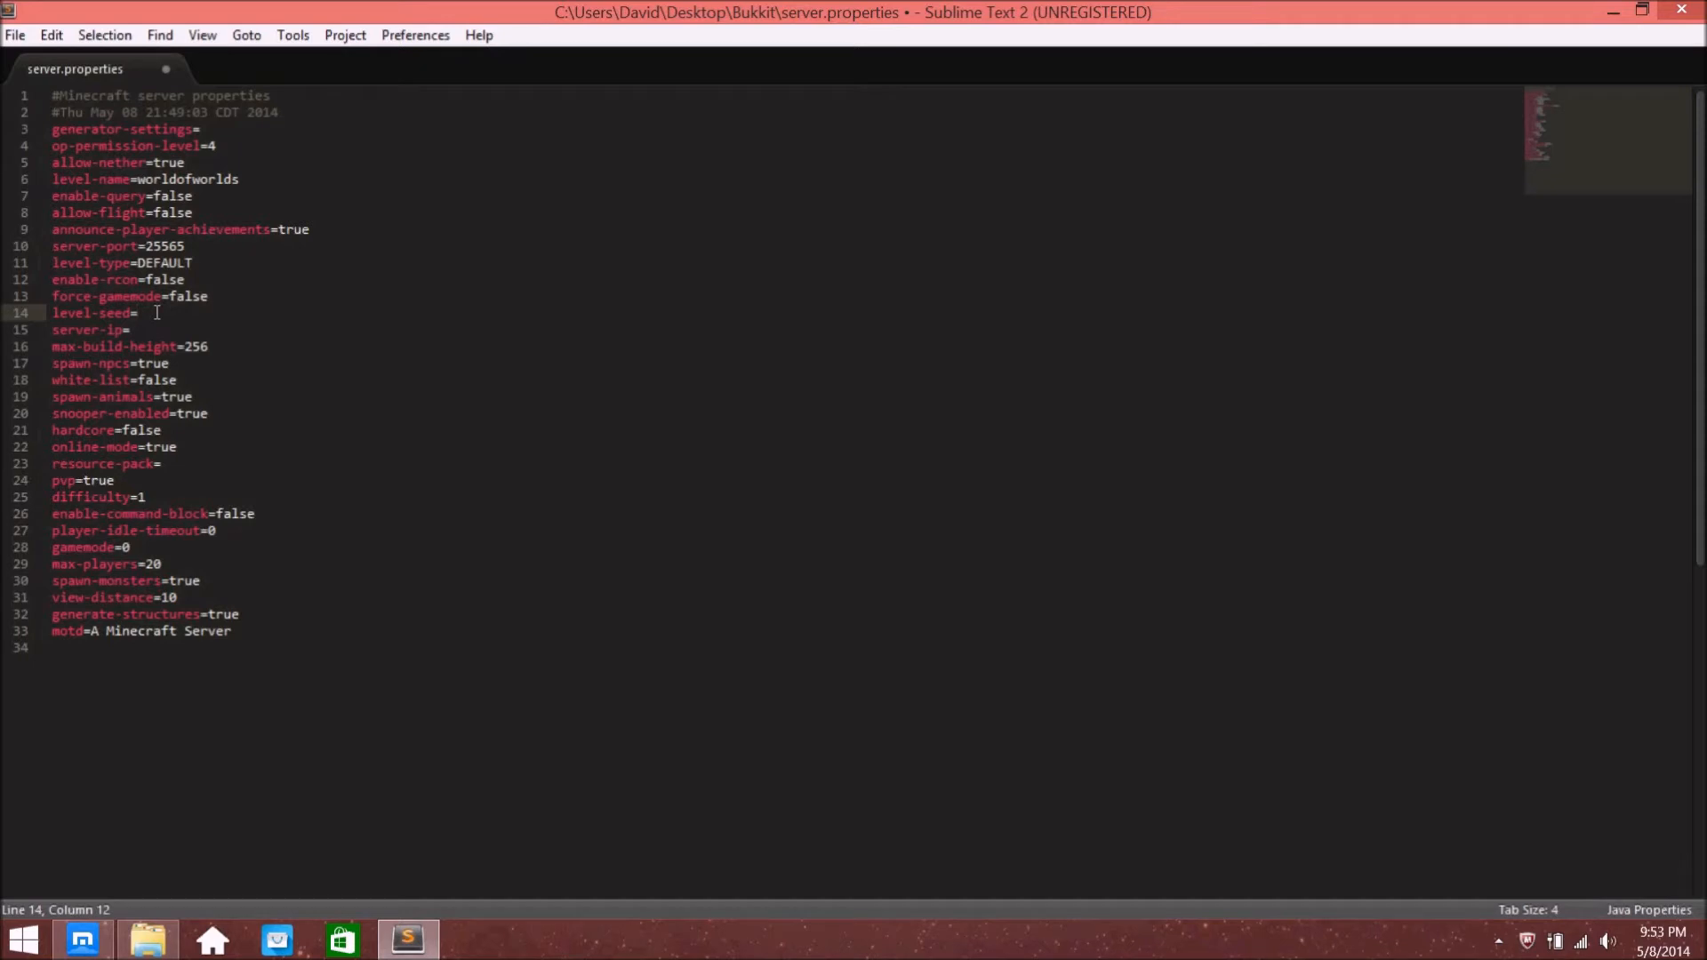
# Review the server.properties entries from server-ip through snooper-enabled, including max-build-height, spawn-npcs, white-list and spawn-animals
pyautogui.click(155, 329)
pyautogui.moveTo(209, 347)
pyautogui.mouseDown()
pyautogui.moveTo(182, 348)
pyautogui.moveTo(212, 349)
pyautogui.mouseUp()
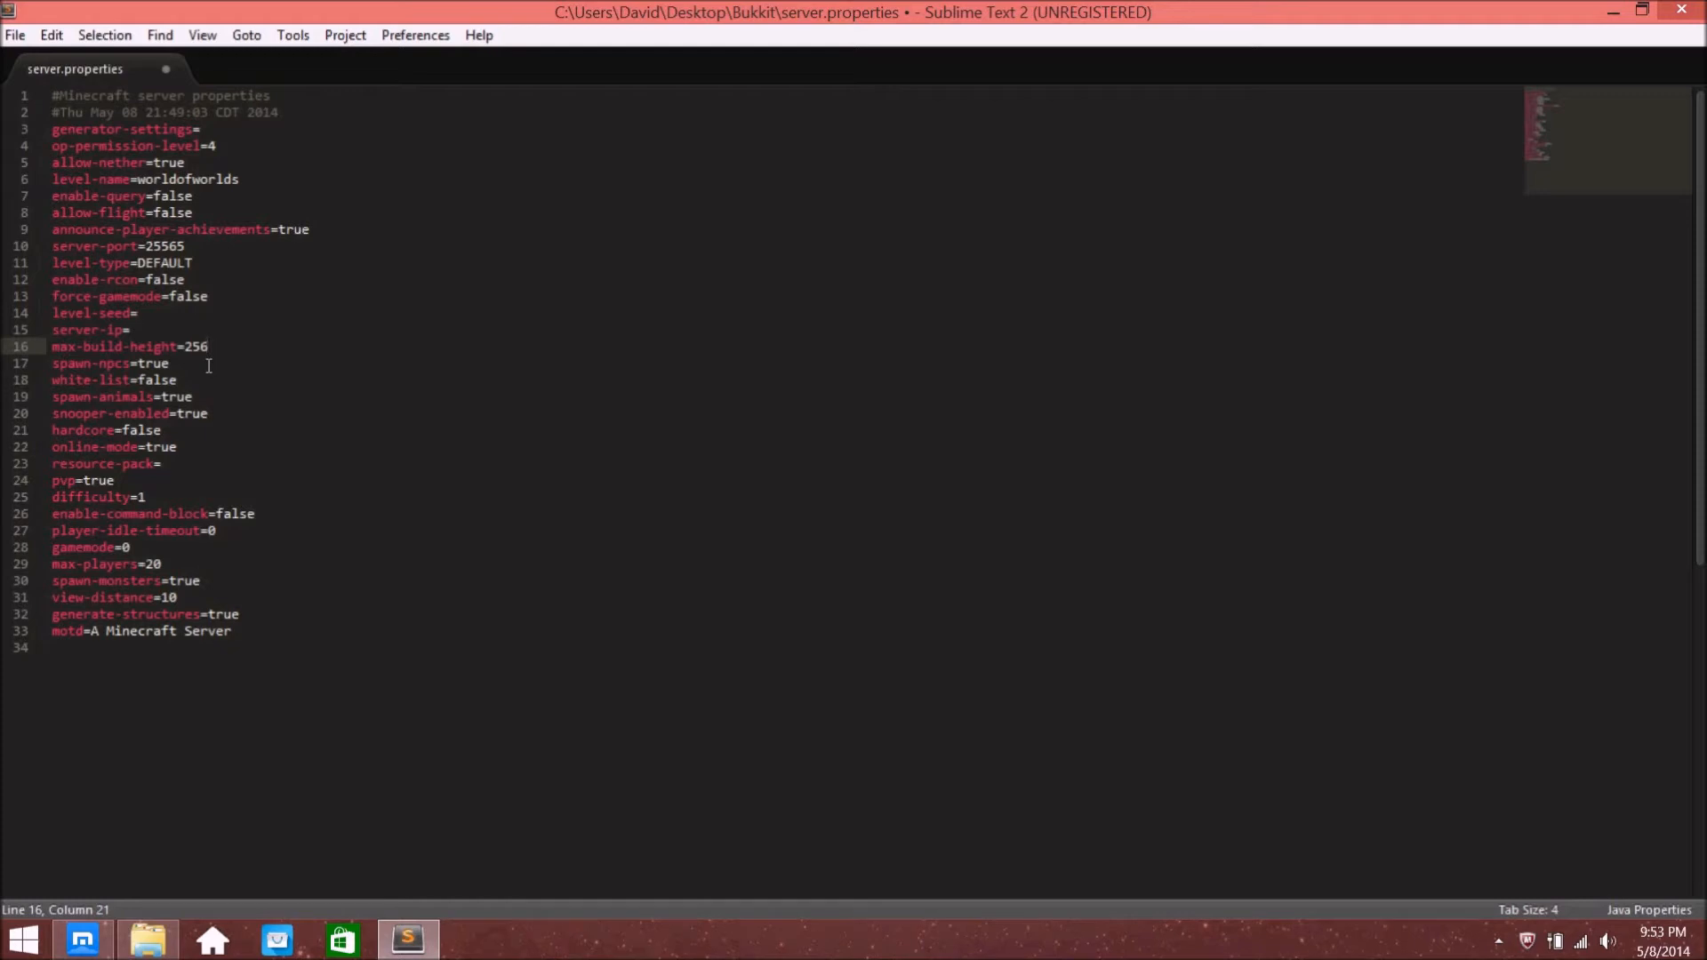
pyautogui.moveTo(176, 364); pyautogui.dragTo(143, 380)
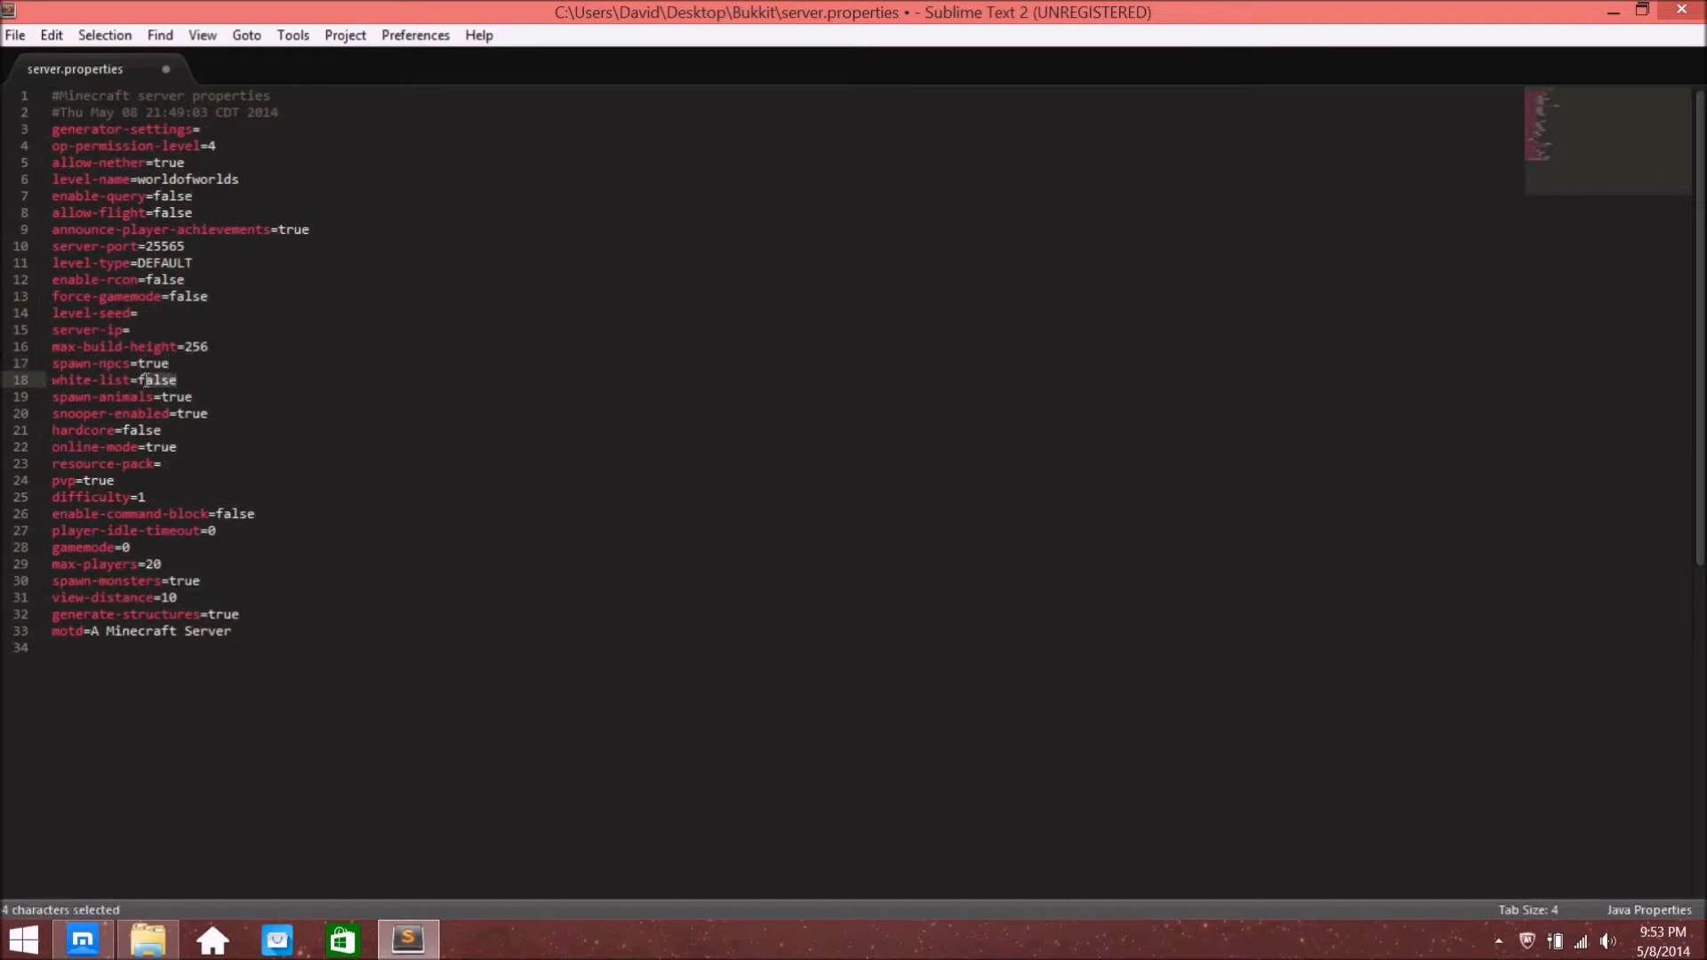
pyautogui.click(184, 379)
pyautogui.moveTo(212, 397); pyautogui.dragTo(162, 391)
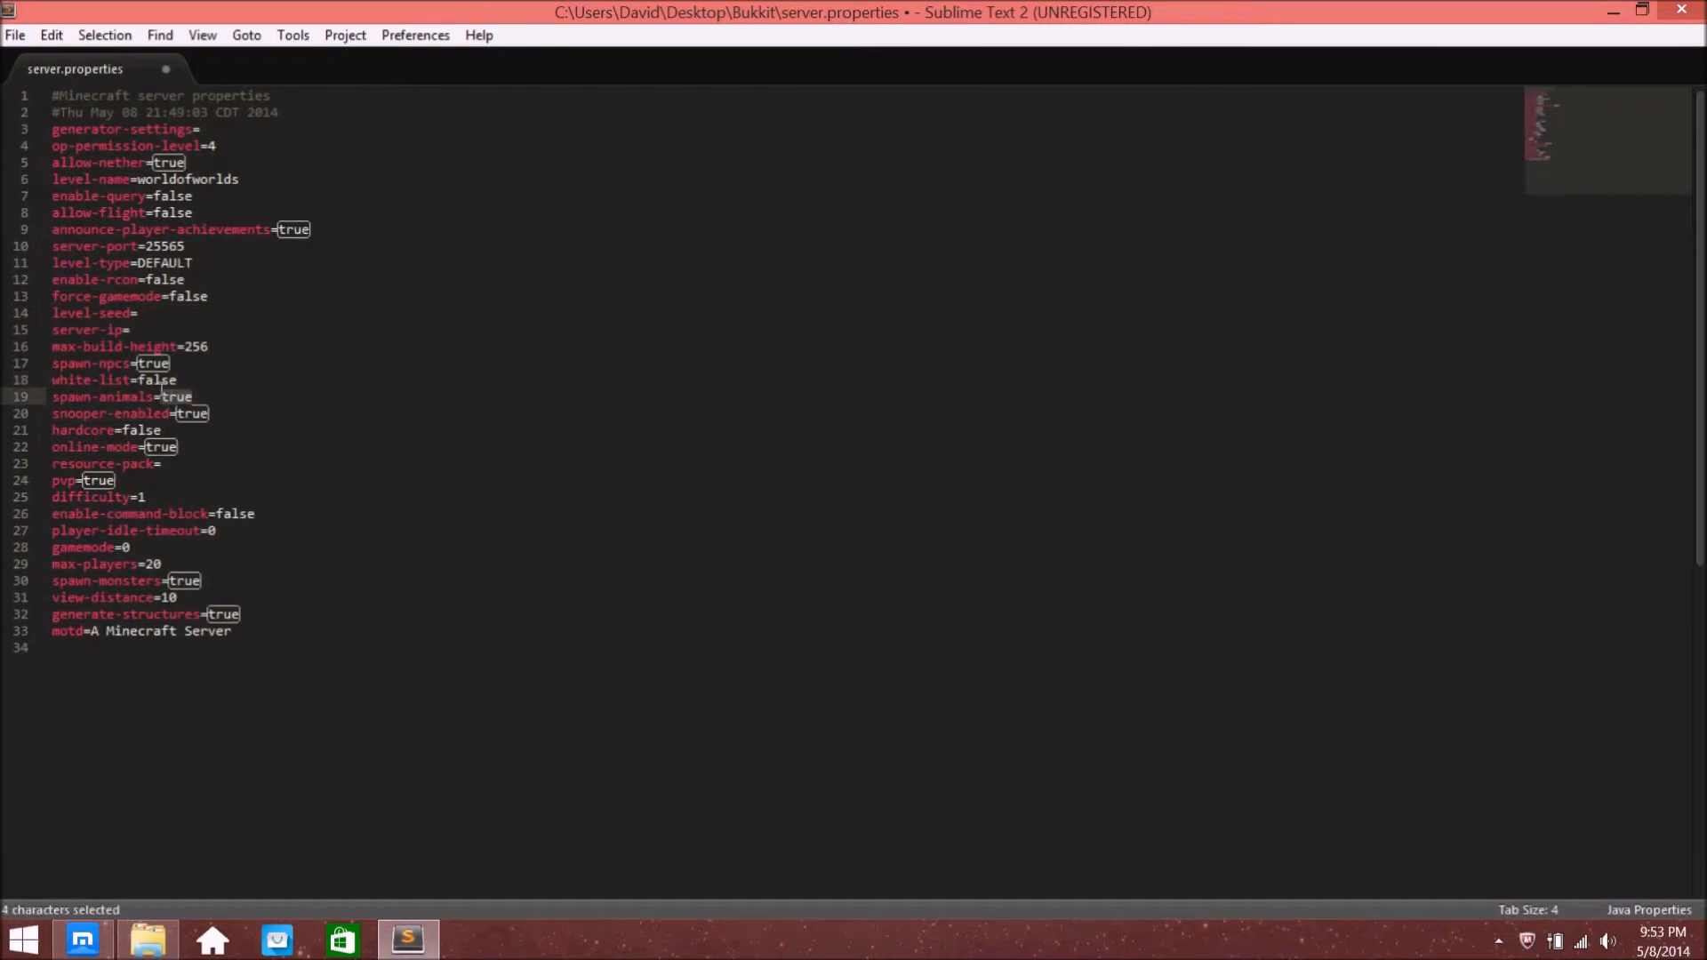
pyautogui.moveTo(162, 392)
pyautogui.mouseDown()
pyautogui.moveTo(212, 396)
pyautogui.moveTo(175, 416)
pyautogui.mouseUp()
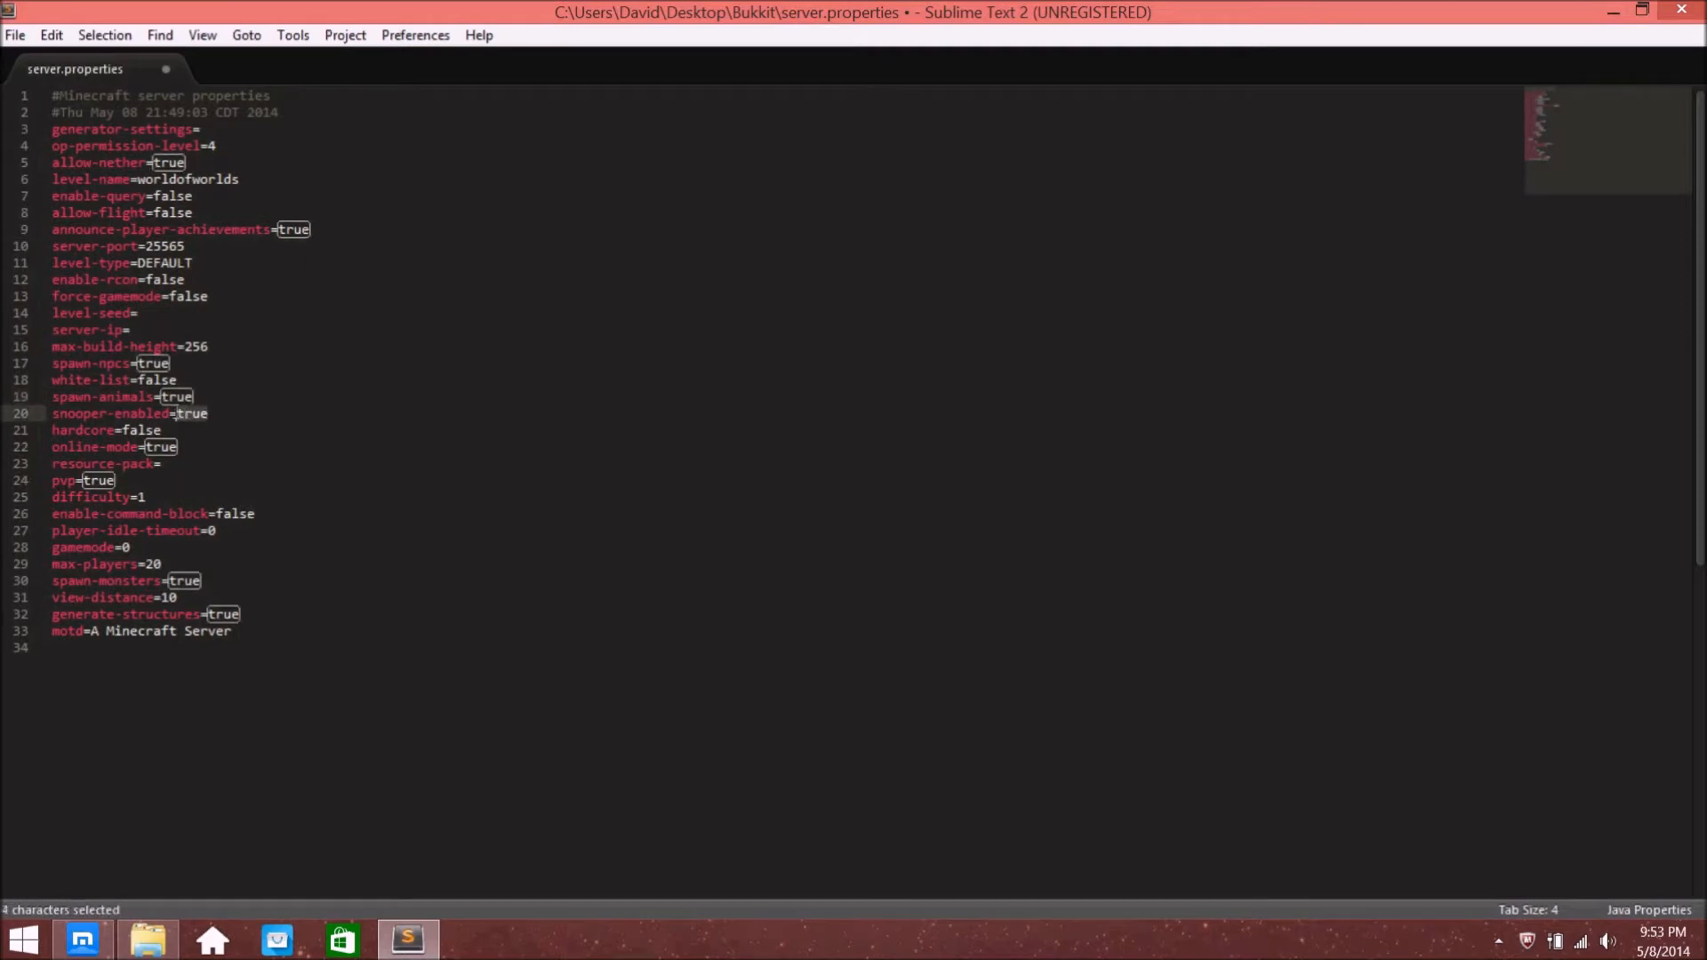
pyautogui.click(236, 415)
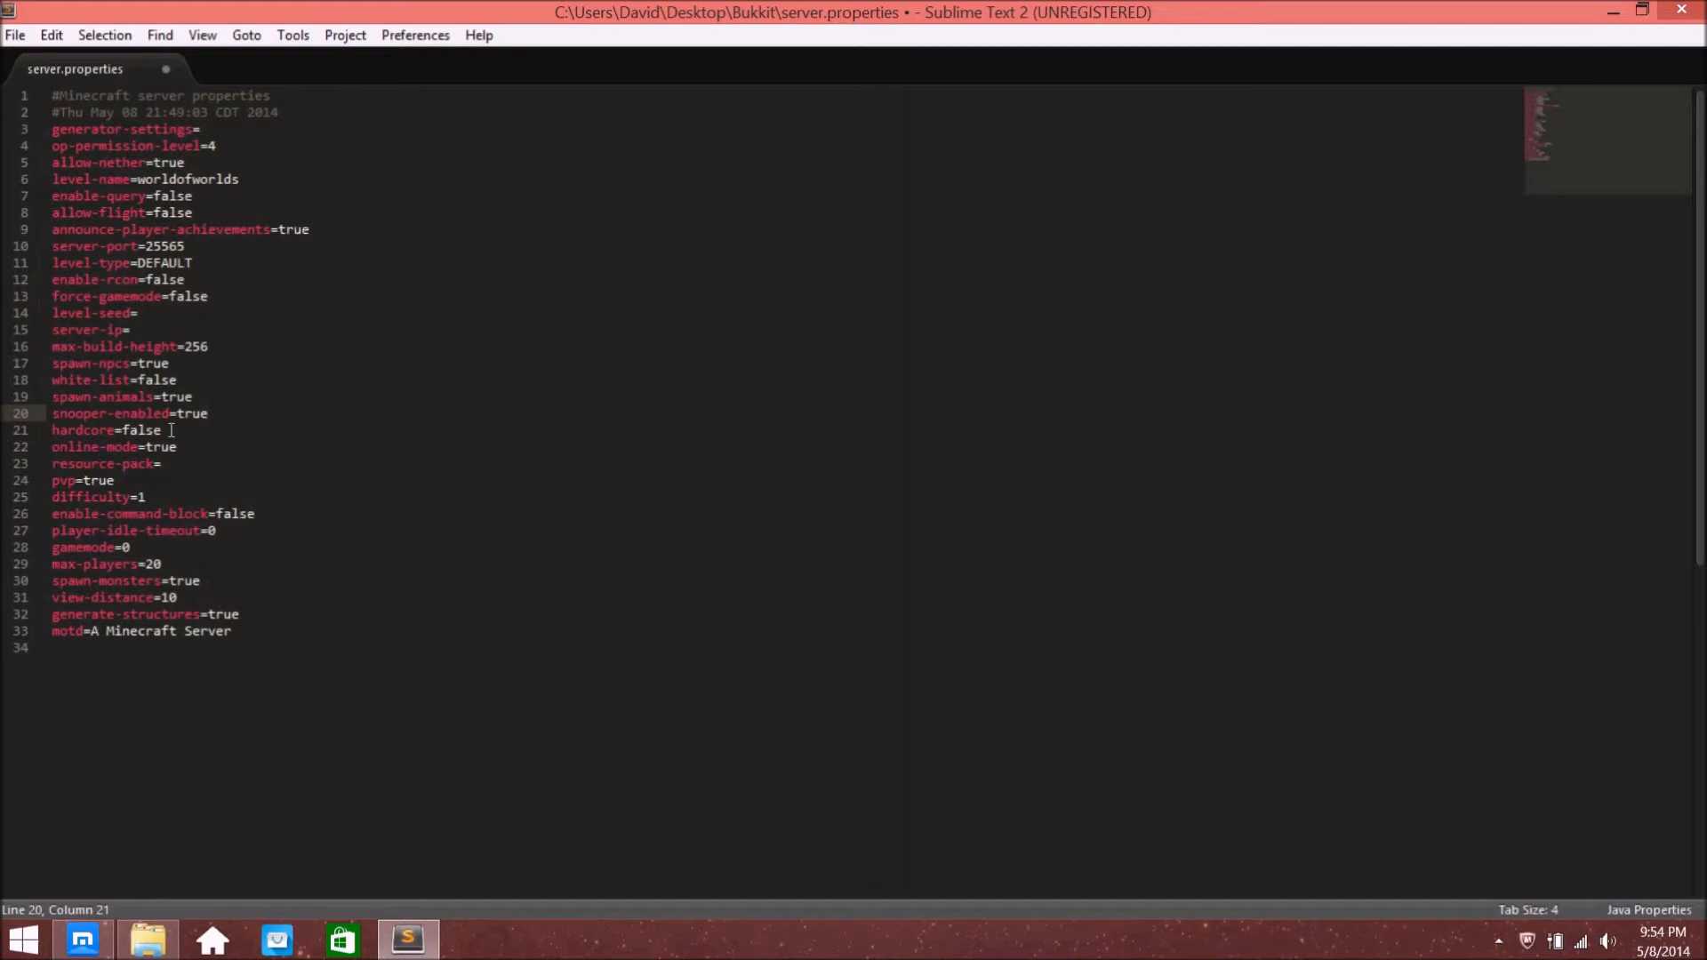
# Review the gamemode, hardcore and online-mode entries in server.properties
pyautogui.click(138, 548)
pyautogui.moveTo(138, 548); pyautogui.dragTo(124, 546)
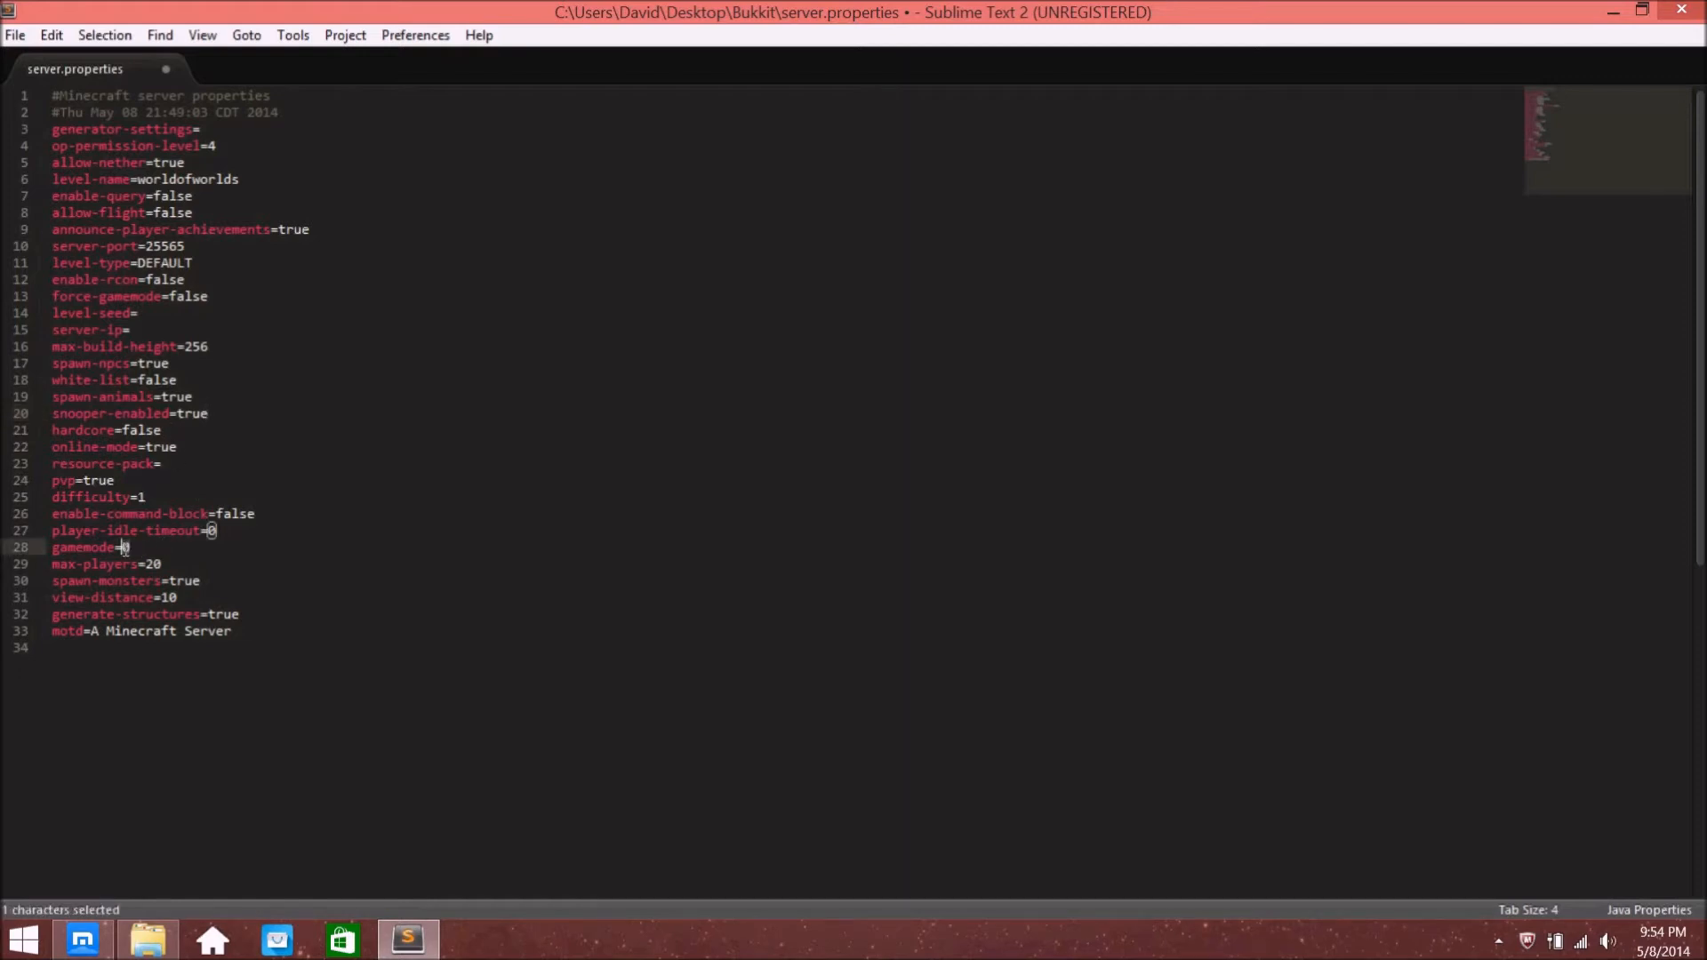
pyautogui.click(178, 427)
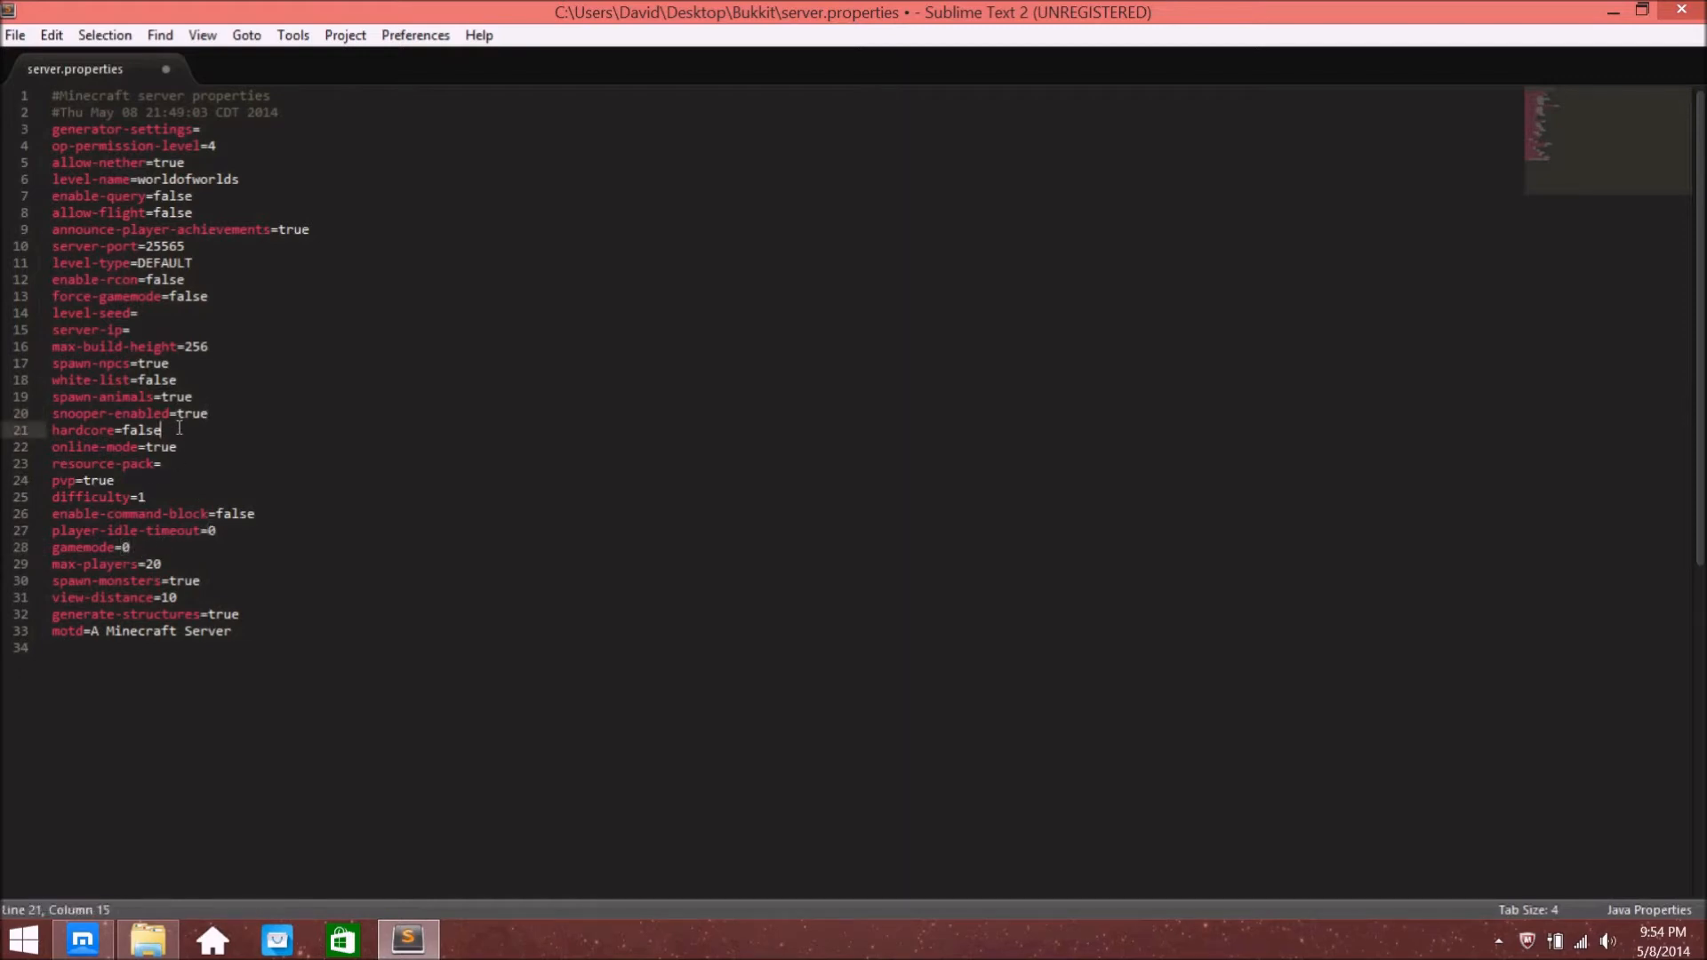
pyautogui.click(224, 408)
pyautogui.click(219, 424)
pyautogui.click(211, 452)
# Restore and re-maximize the editor window, and review the resource-pack and pvp entries in server.properties
pyautogui.moveTo(949, 33); pyautogui.dragTo(1129, 151)
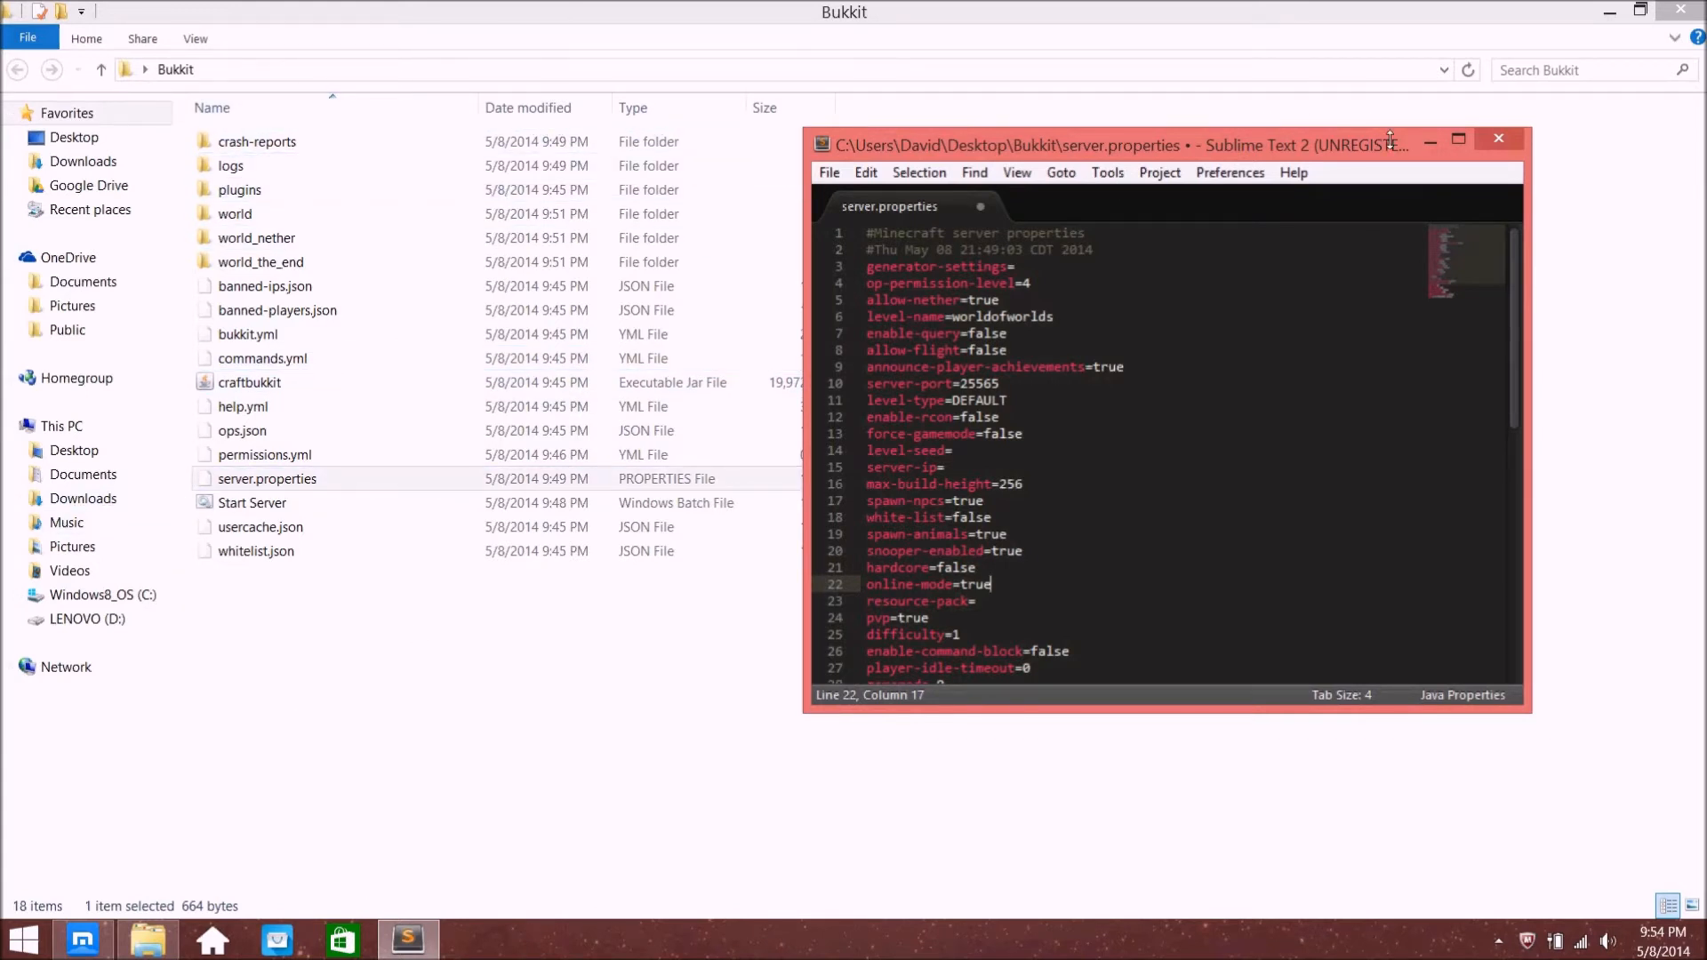
pyautogui.click(1458, 139)
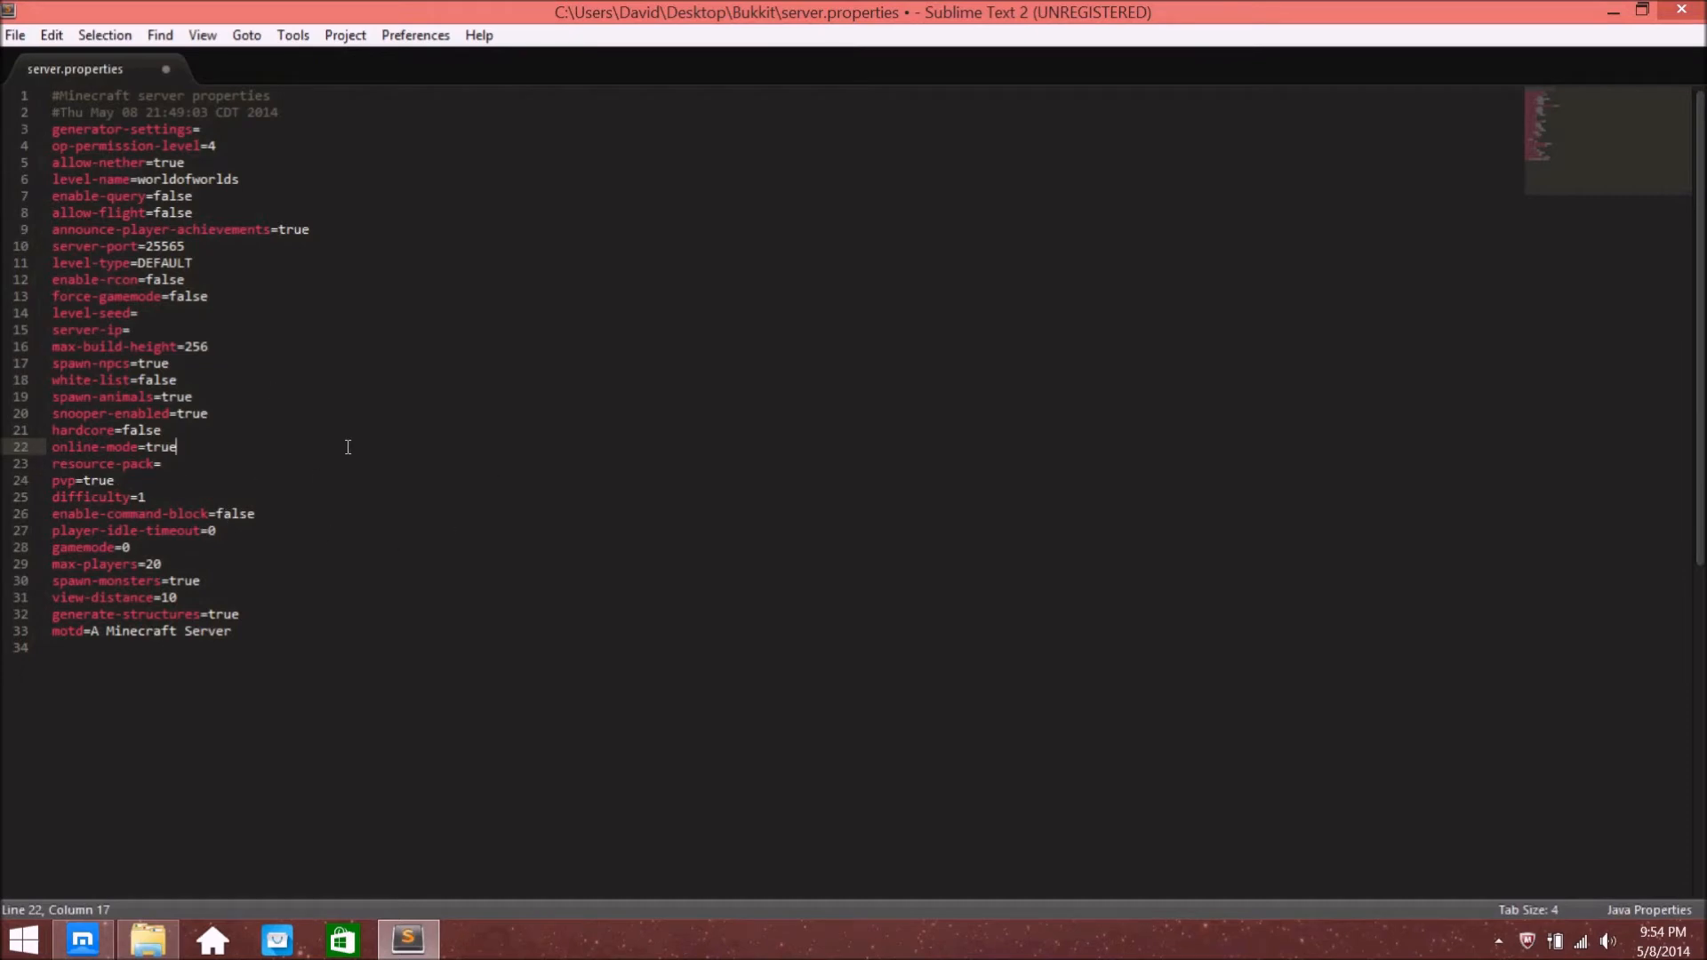
pyautogui.click(215, 465)
pyautogui.click(153, 480)
pyautogui.doubleClick(86, 480)
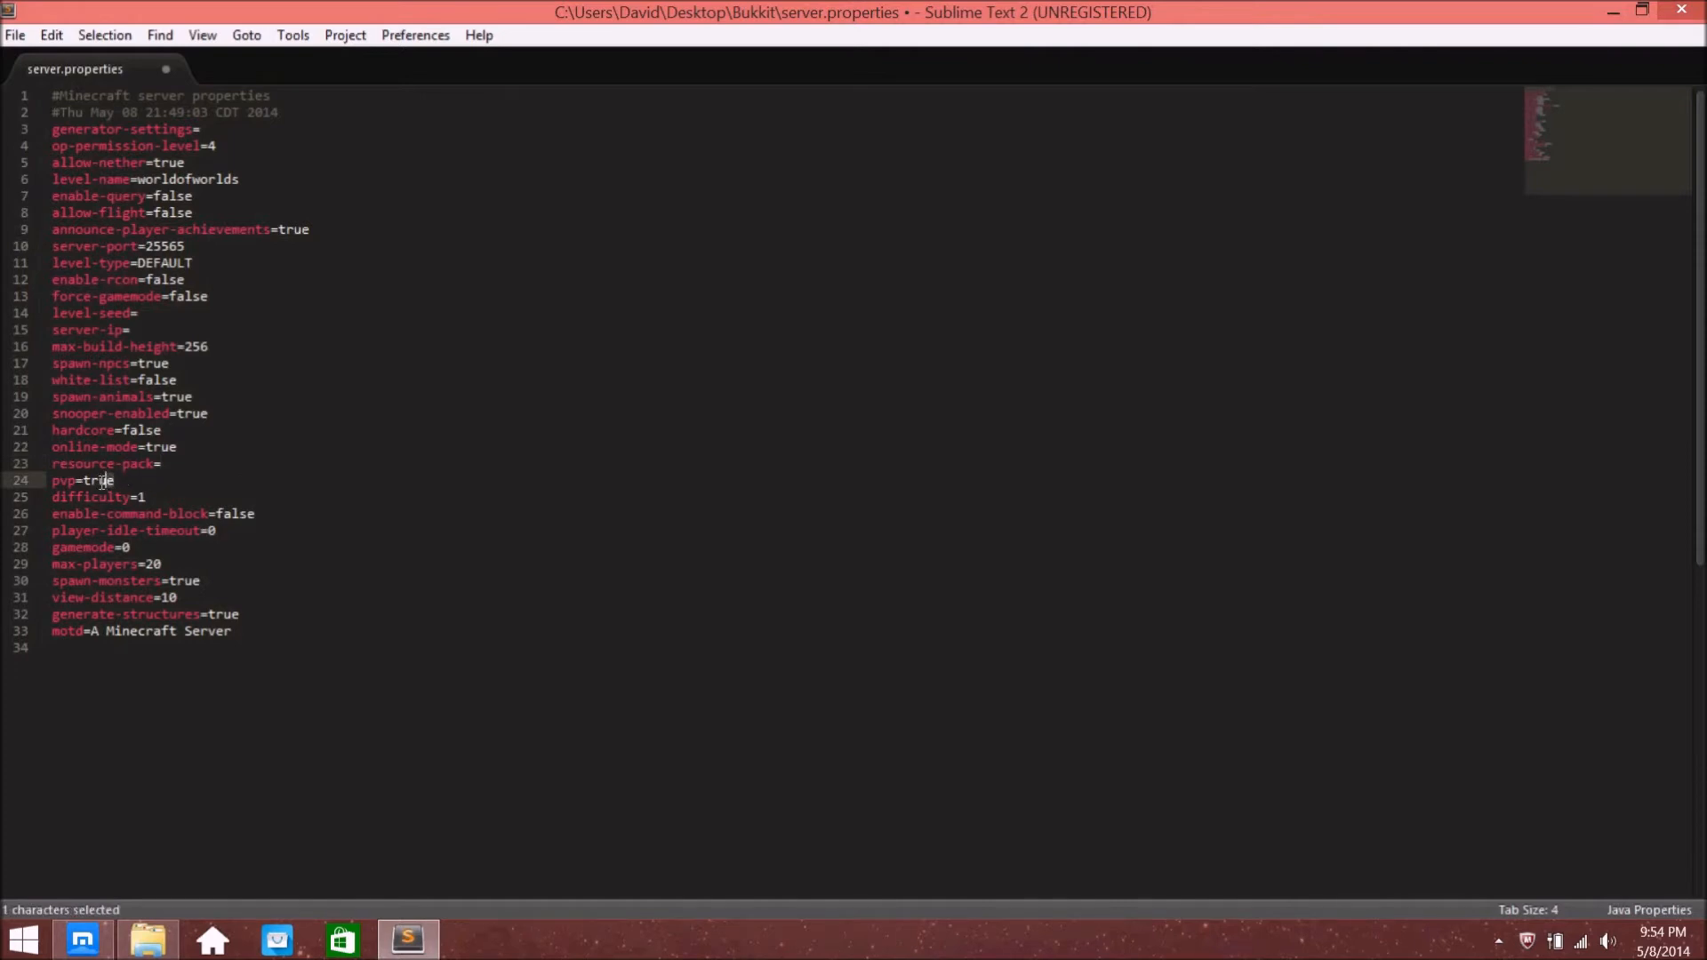
# Review the difficulty and enable-command-block entries in server.properties
pyautogui.click(160, 496)
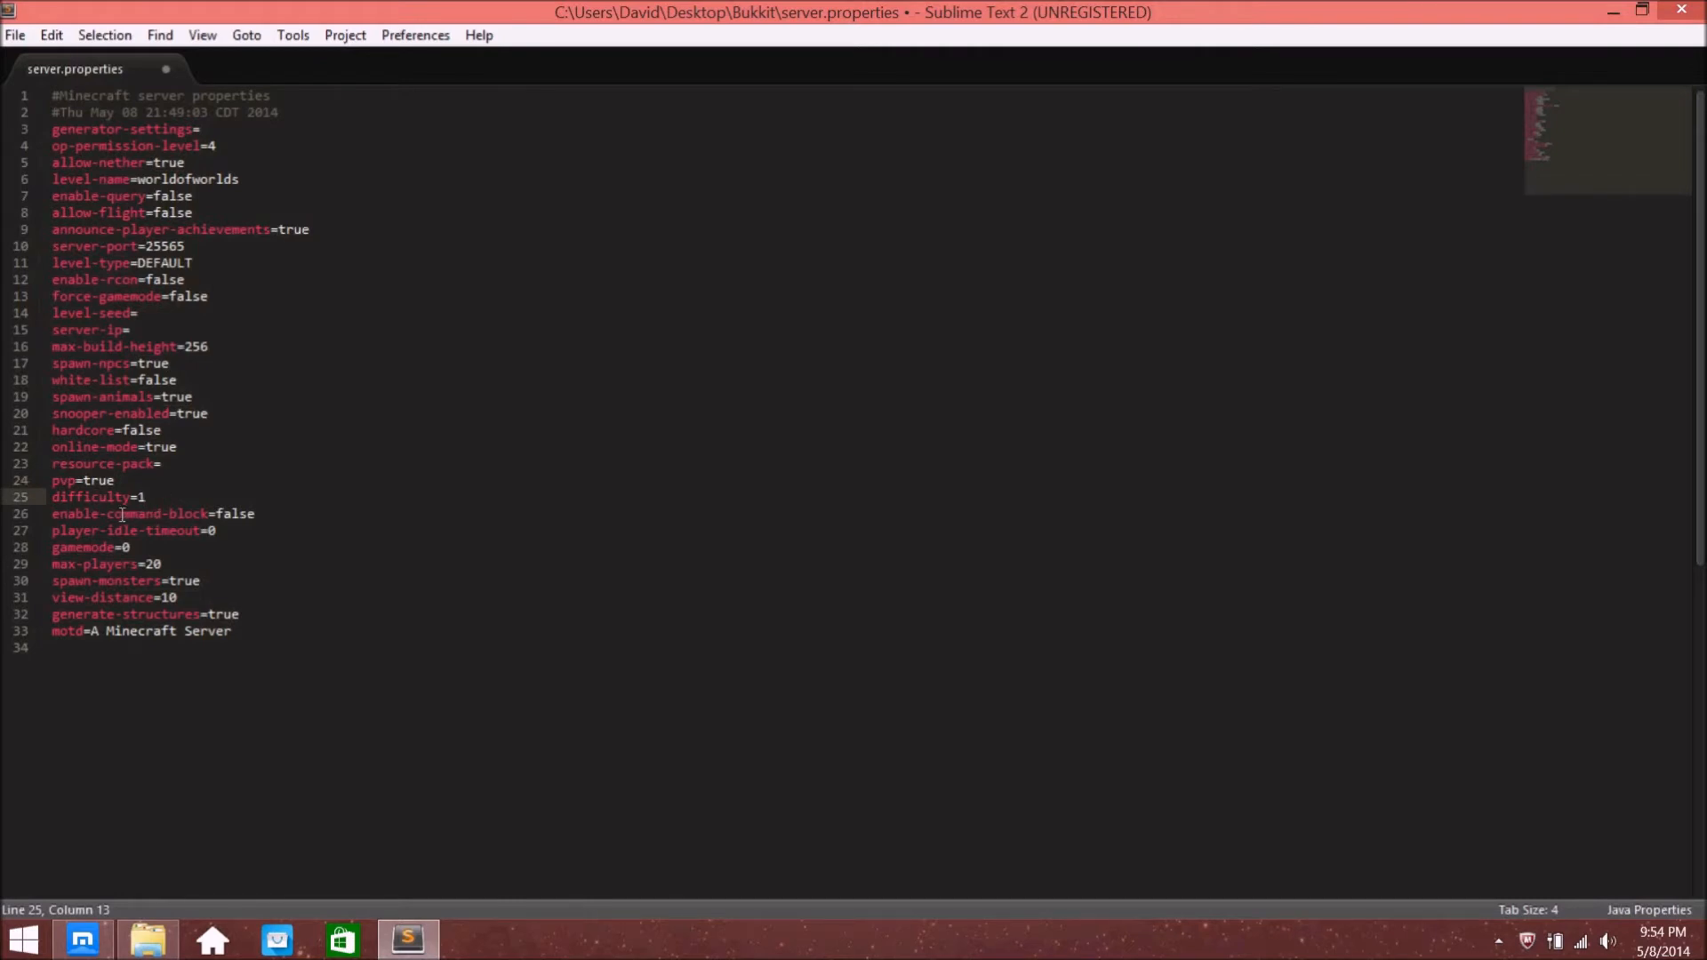
pyautogui.moveTo(157, 496); pyautogui.dragTo(139, 500)
pyautogui.click(163, 496)
pyautogui.click(262, 514)
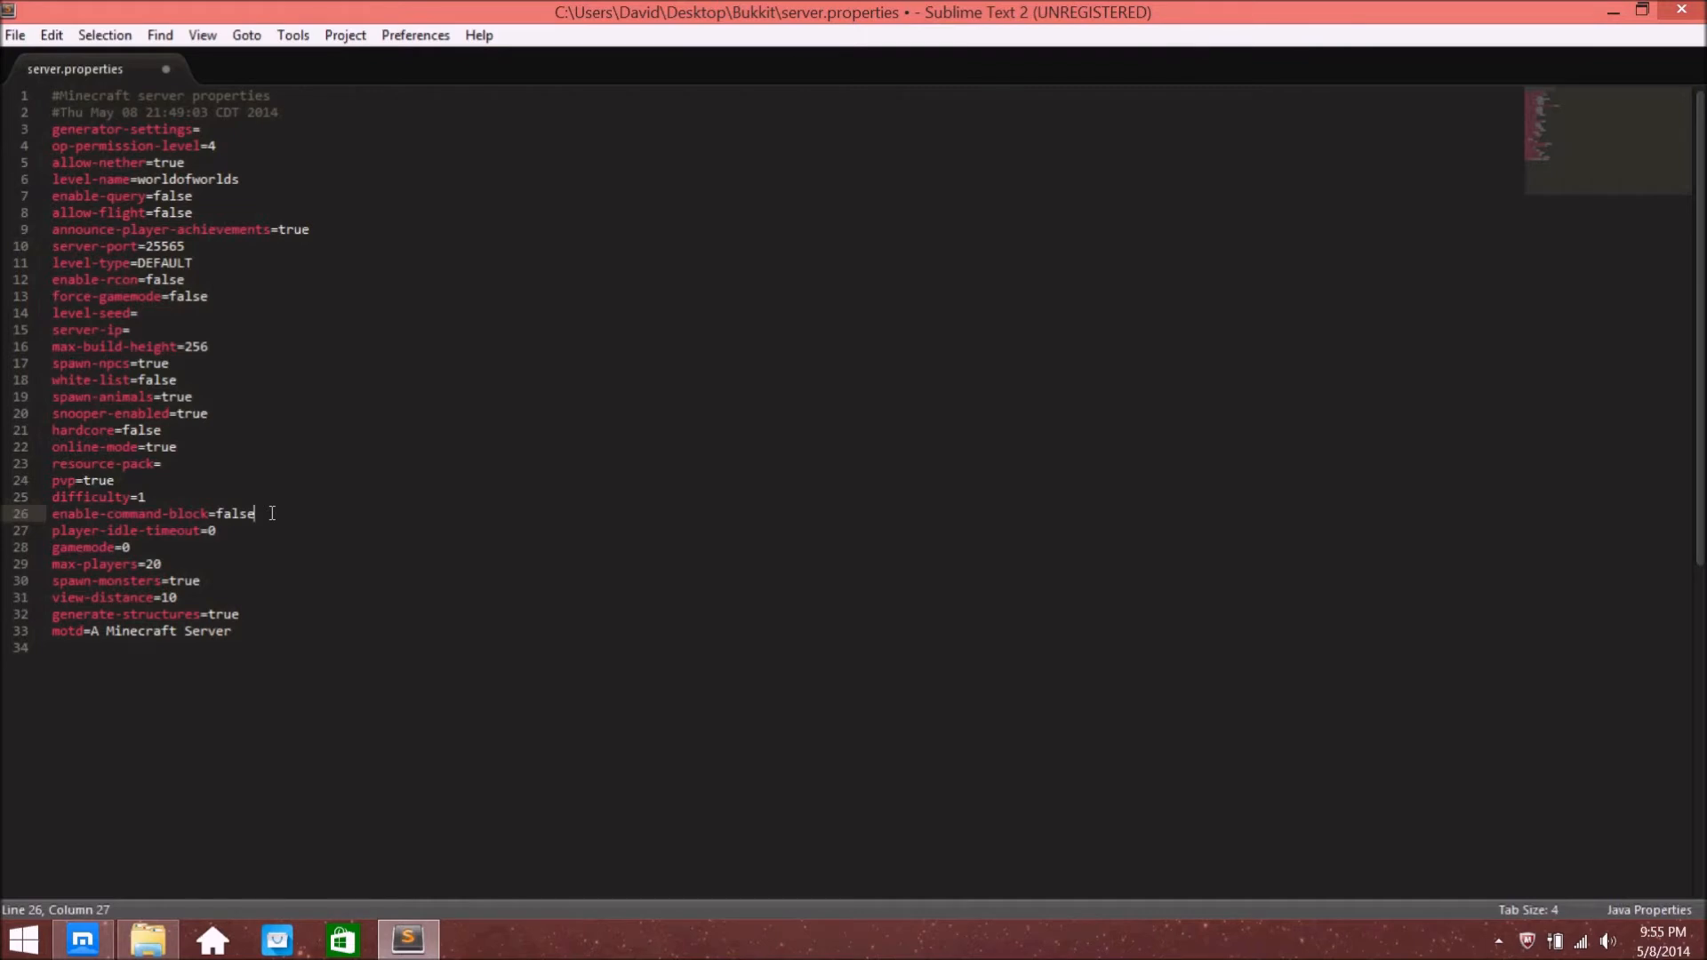
pyautogui.doubleClick(235, 514)
# Try a player-idle-timeout of 10 in server.properties, and set it back to 0
pyautogui.click(222, 531)
pyautogui.press('BackSpace')
pyautogui.write('10')
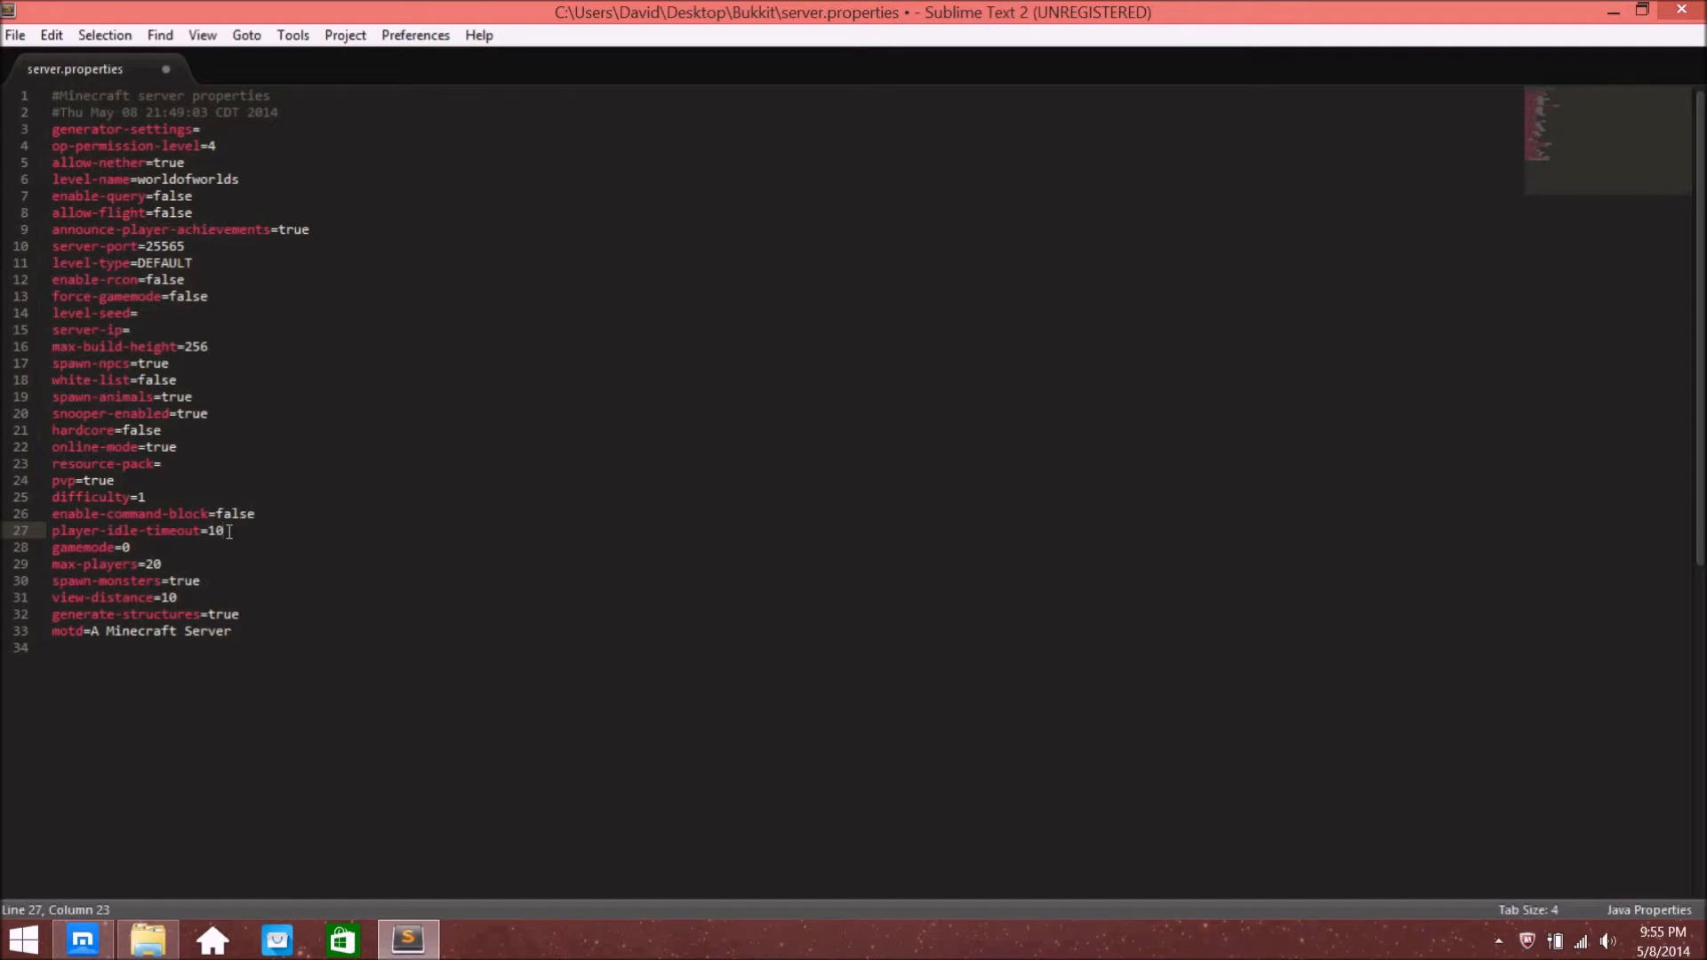
pyautogui.press('BackSpace')
pyautogui.press('BackSpace')
pyautogui.write('0')
# Review the gamemode and max-players entries in server.properties
pyautogui.click(174, 547)
pyautogui.doubleClick(127, 547)
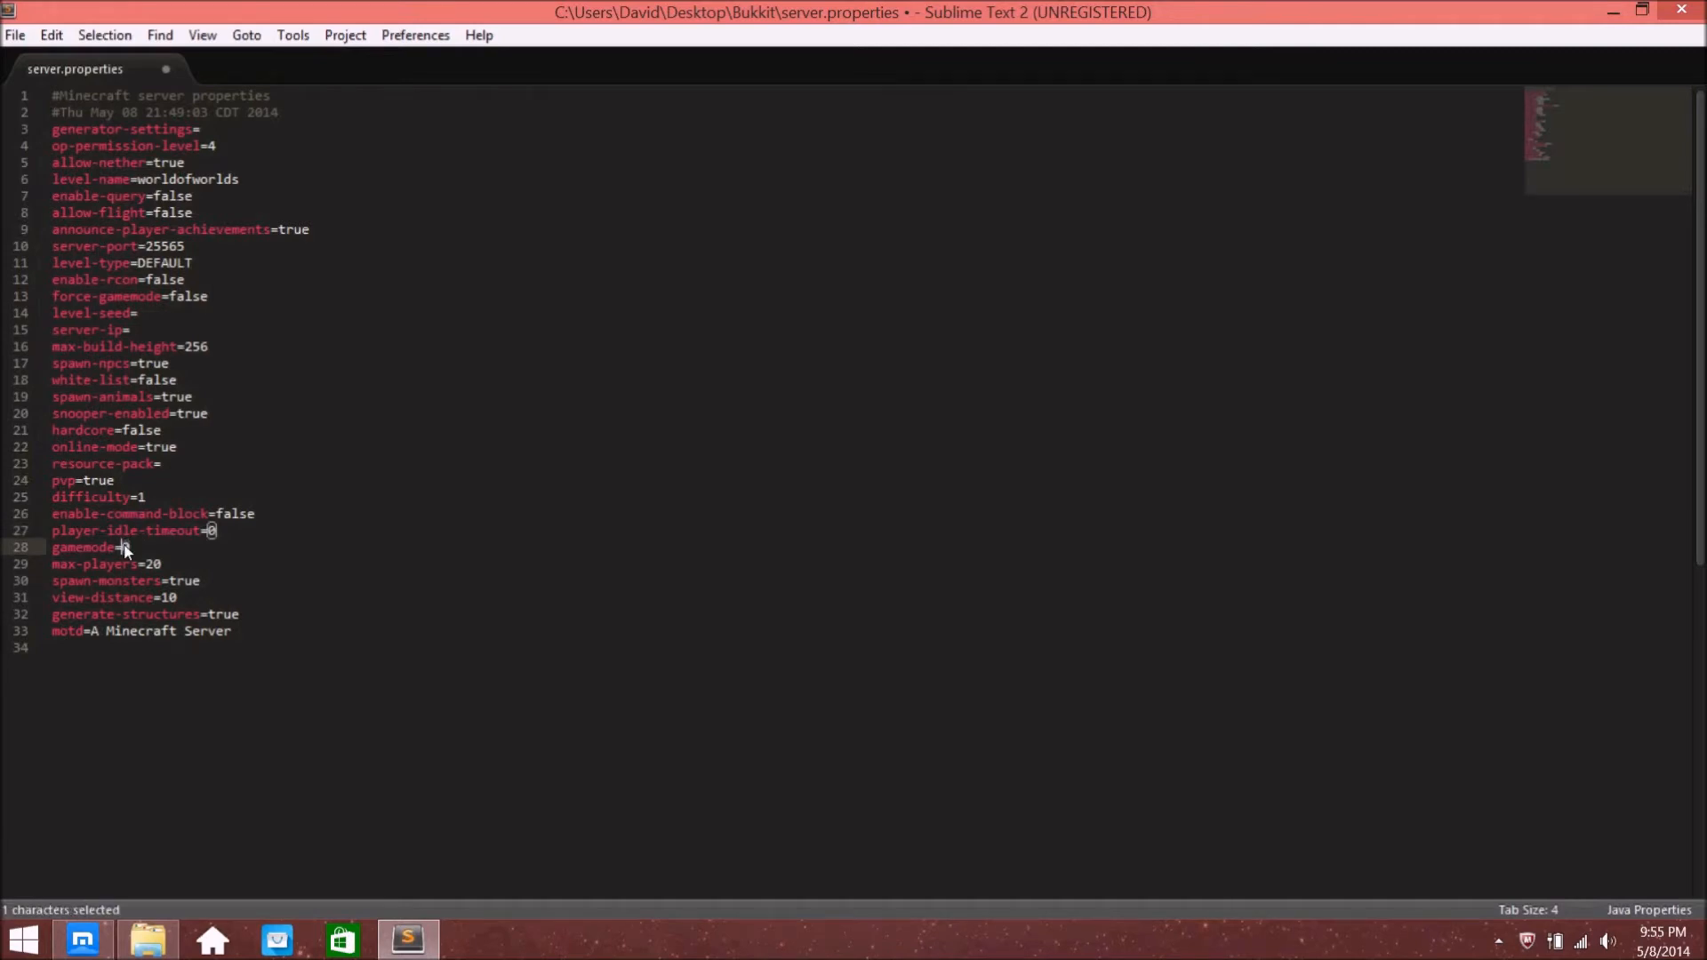
pyautogui.click(169, 567)
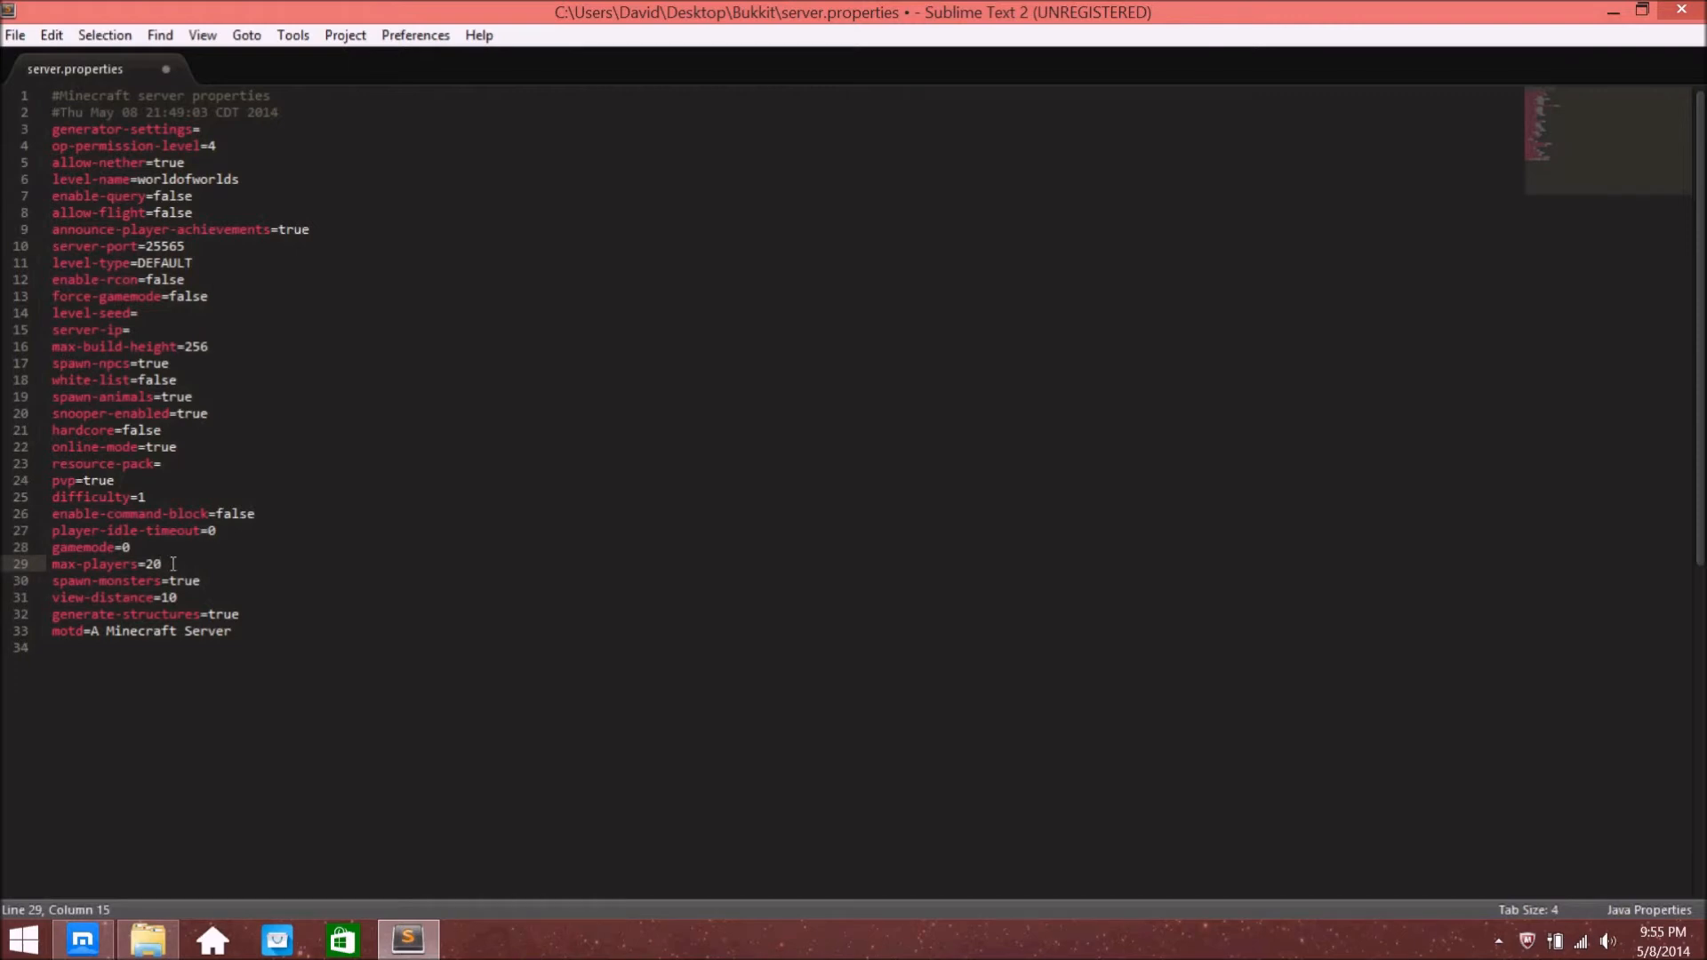
pyautogui.moveTo(170, 567)
pyautogui.mouseDown()
pyautogui.moveTo(135, 578)
pyautogui.moveTo(147, 563)
pyautogui.mouseUp()
# Set view-distance to 16 and review the generate-structures entry in server.properties
pyautogui.click(213, 595)
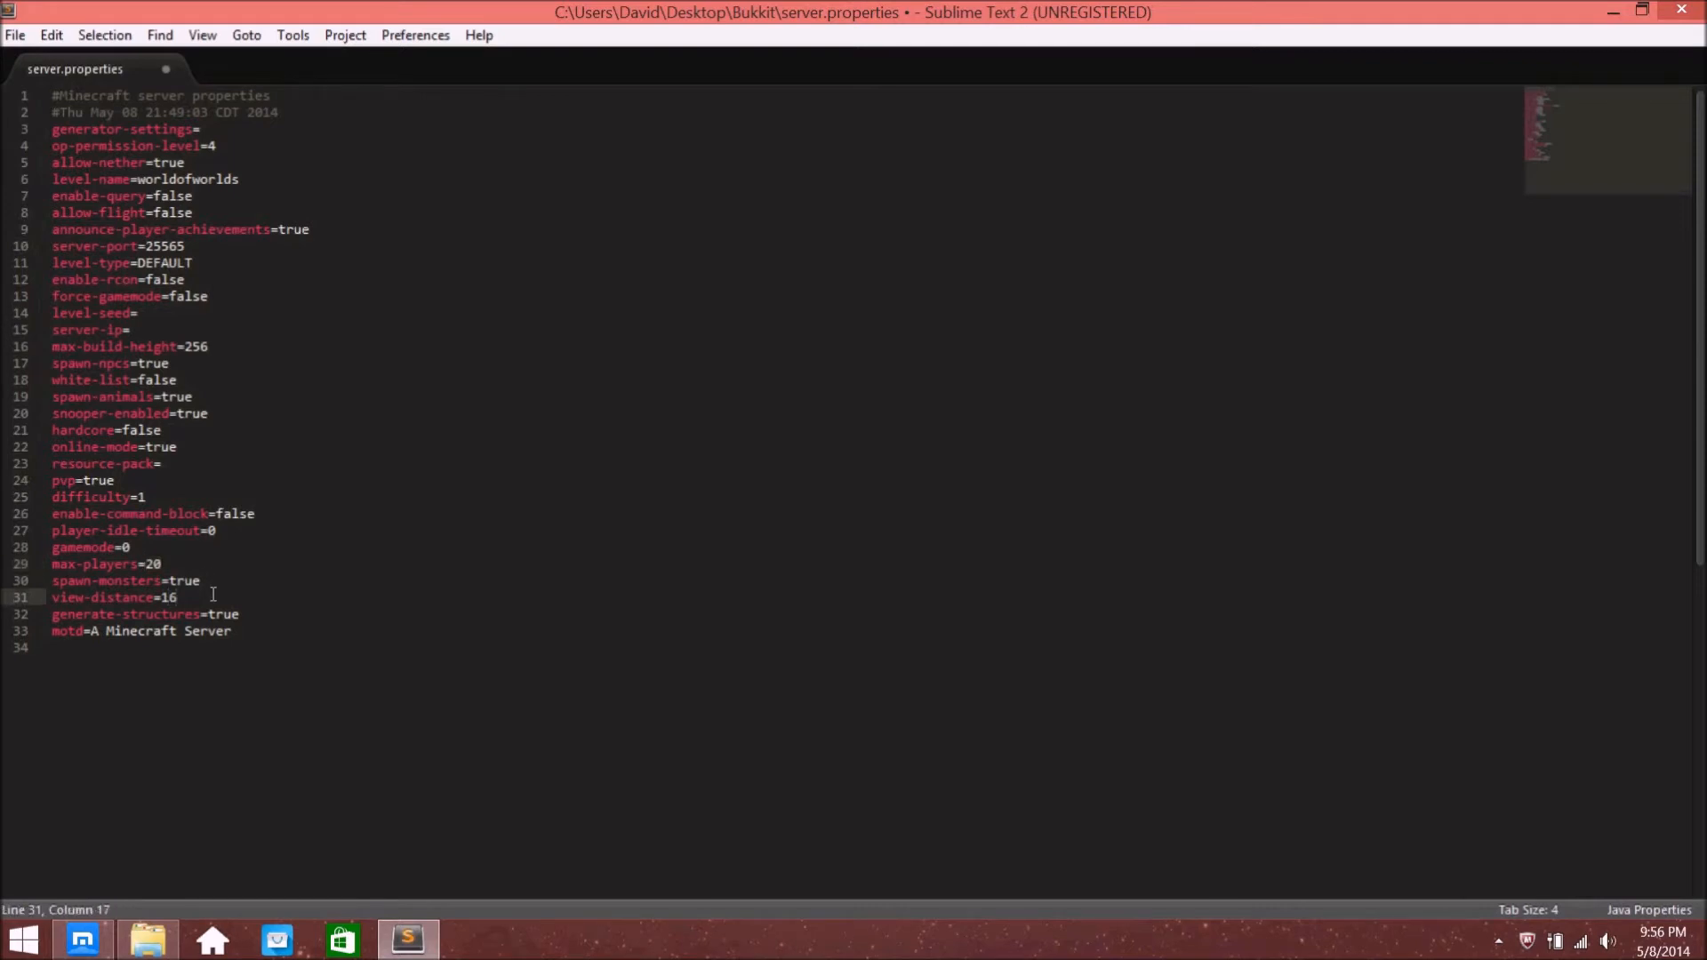
pyautogui.click(261, 612)
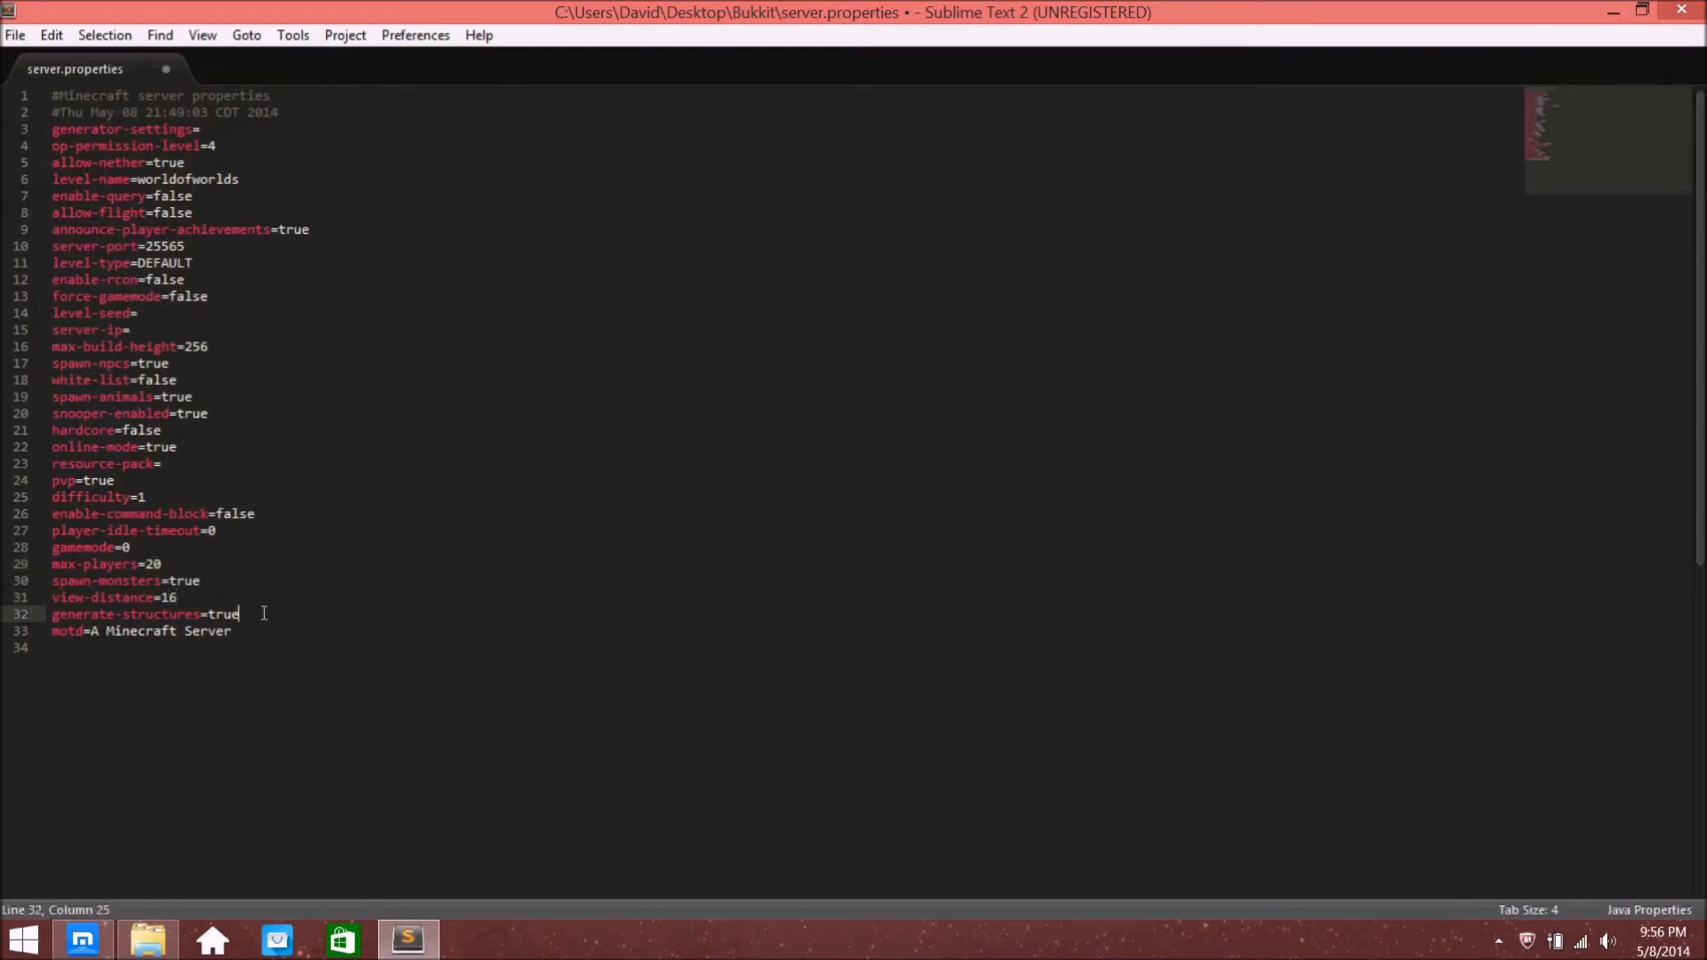
pyautogui.moveTo(260, 611); pyautogui.dragTo(207, 613)
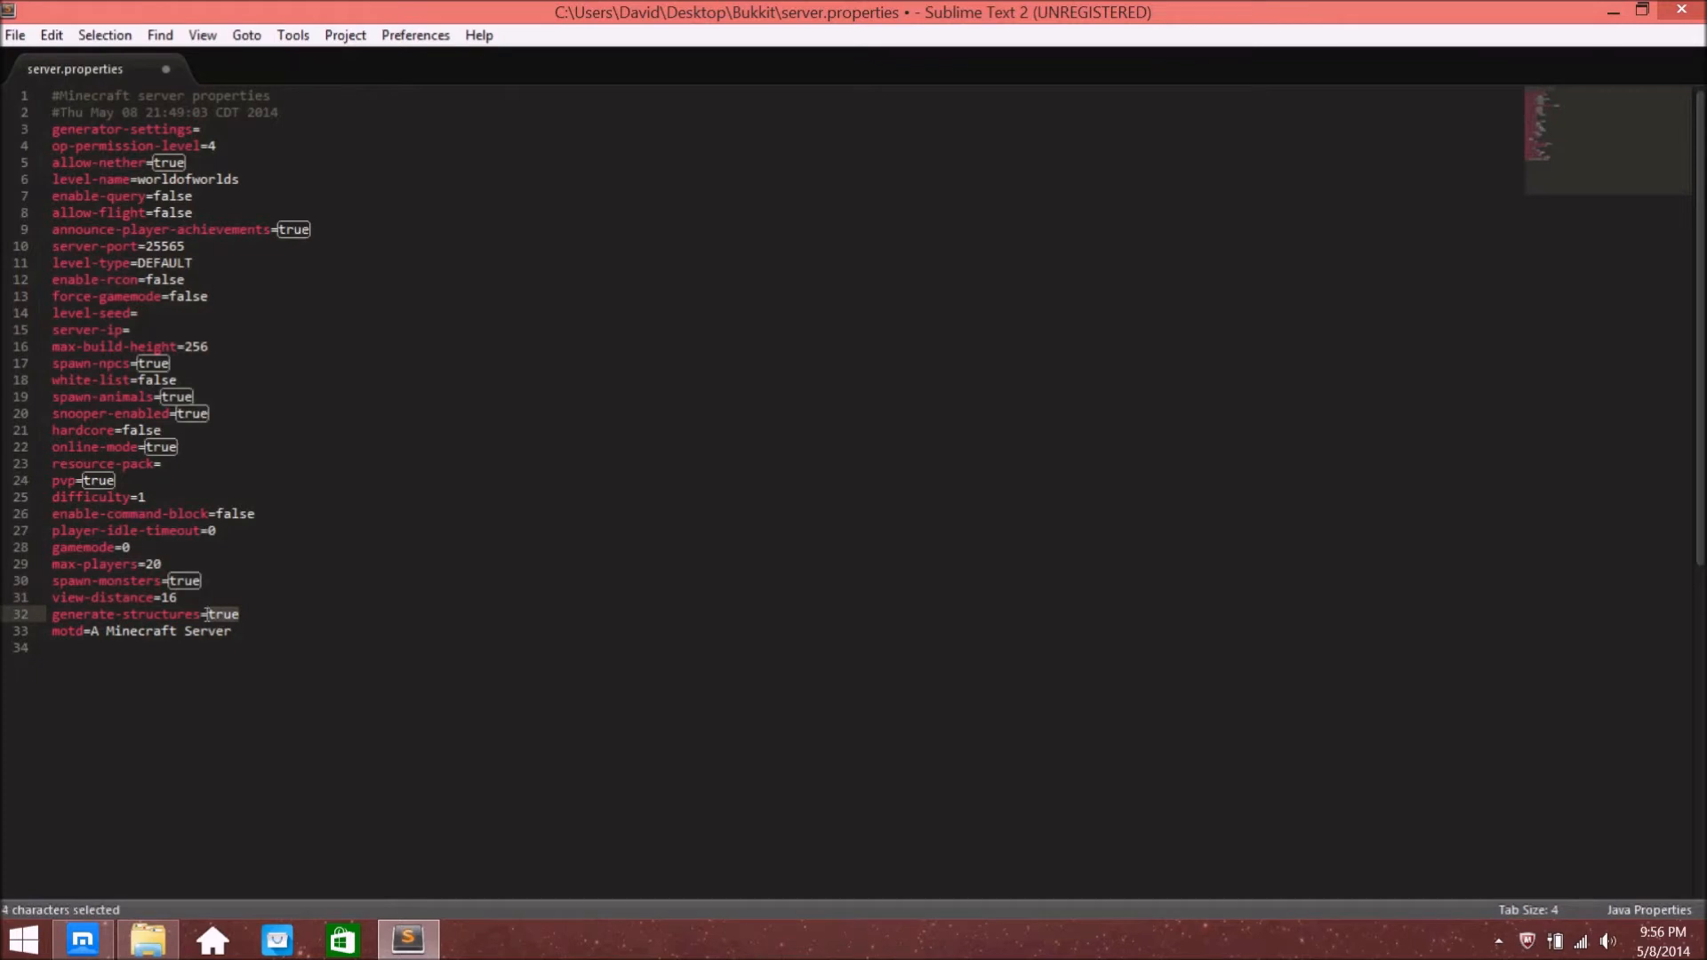
# Replace the motd text in server.properties with the filler string pdshdjdjndsjsdjehfksdcbkjxsnsjjwgfwiudcs
pyautogui.moveTo(280, 642); pyautogui.dragTo(90, 627)
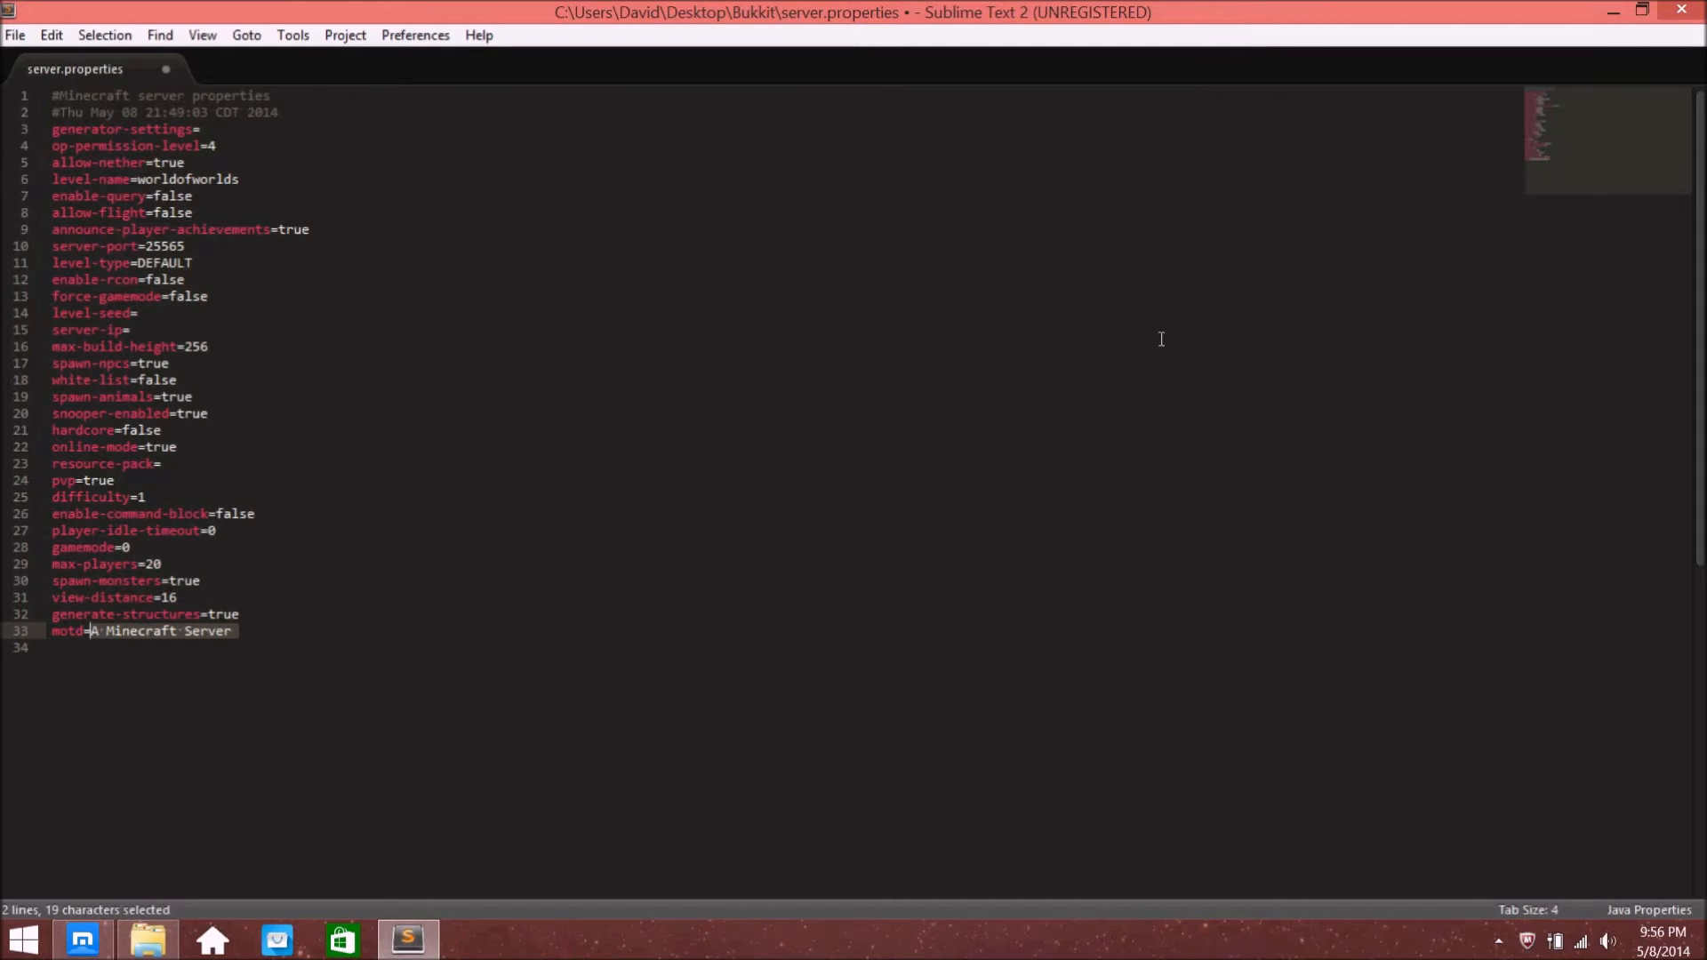
pyautogui.click(244, 632)
pyautogui.moveTo(245, 633); pyautogui.dragTo(92, 630)
pyautogui.write('pdshdjdjndsjsdjehfksdcbkjxsnsjjwgfwiudcs')
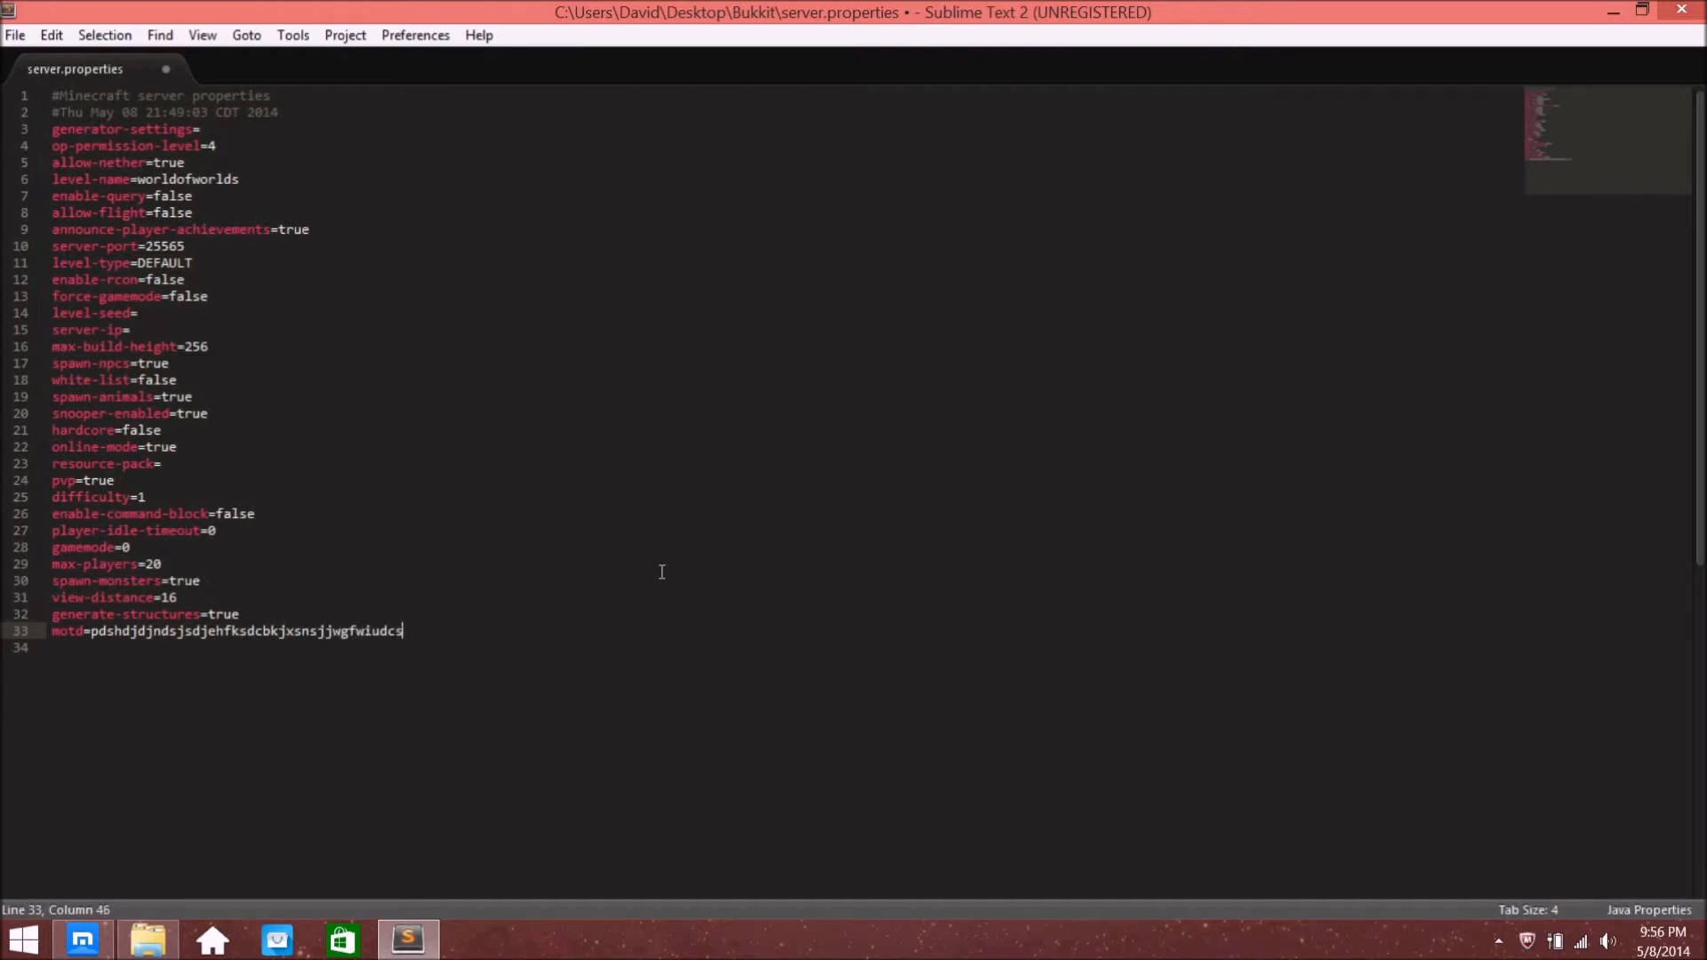
# Save server.properties and close the editor
pyautogui.click(16, 34)
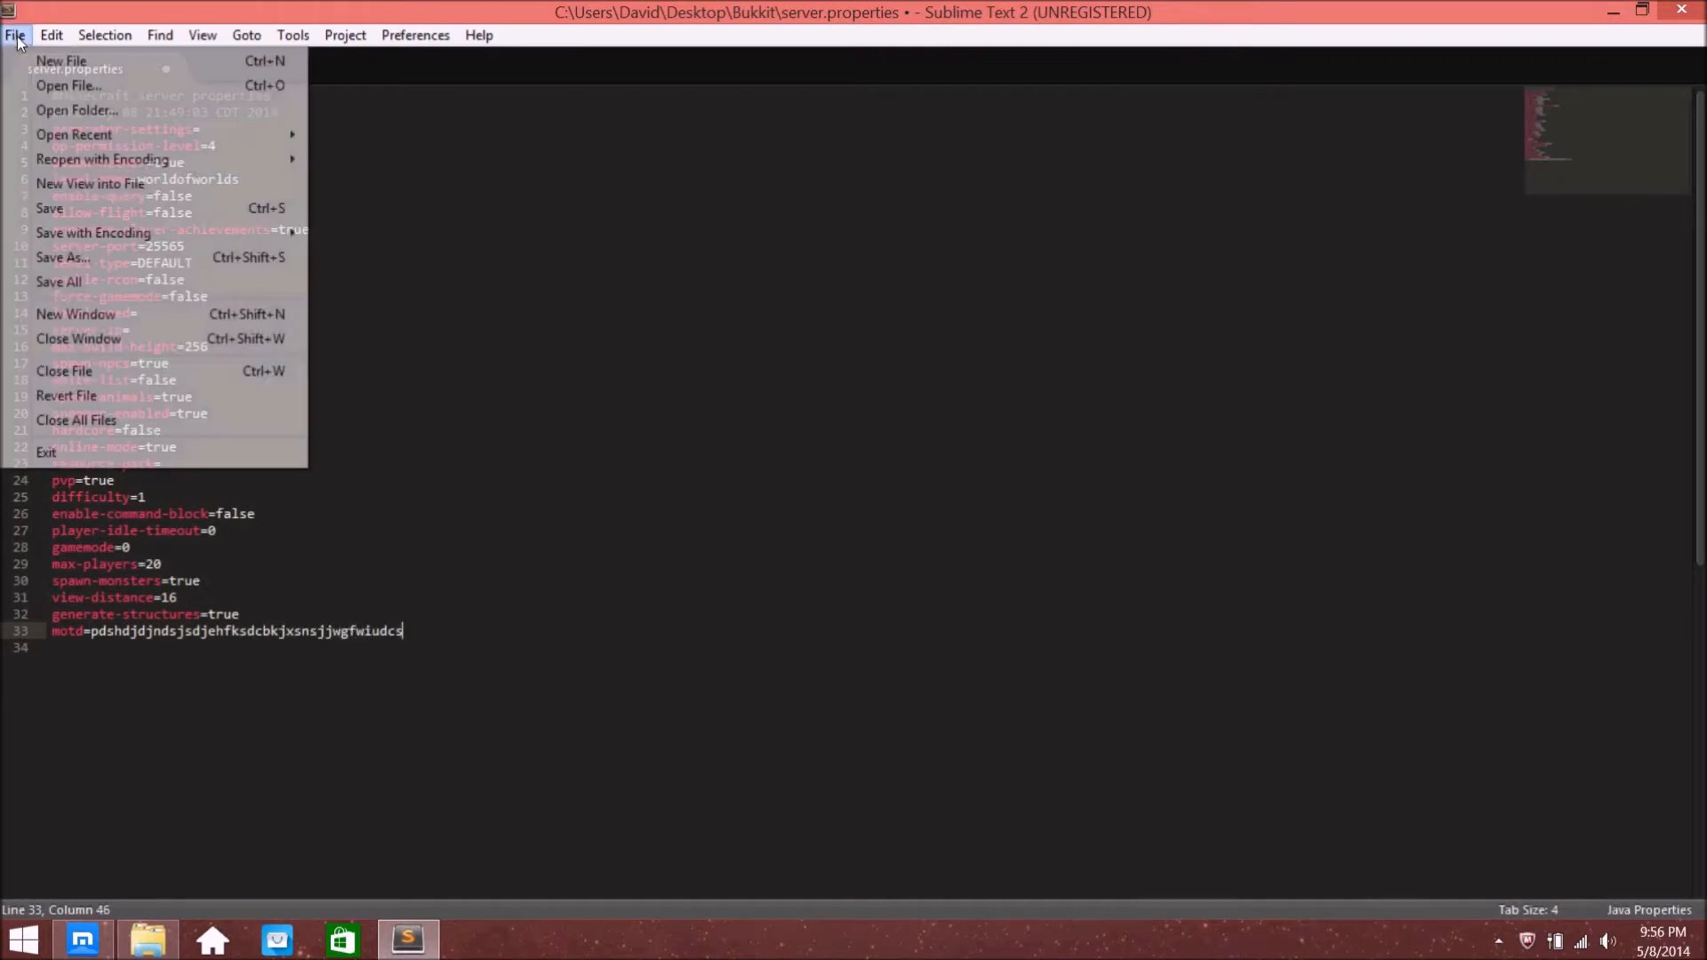
pyautogui.click(71, 206)
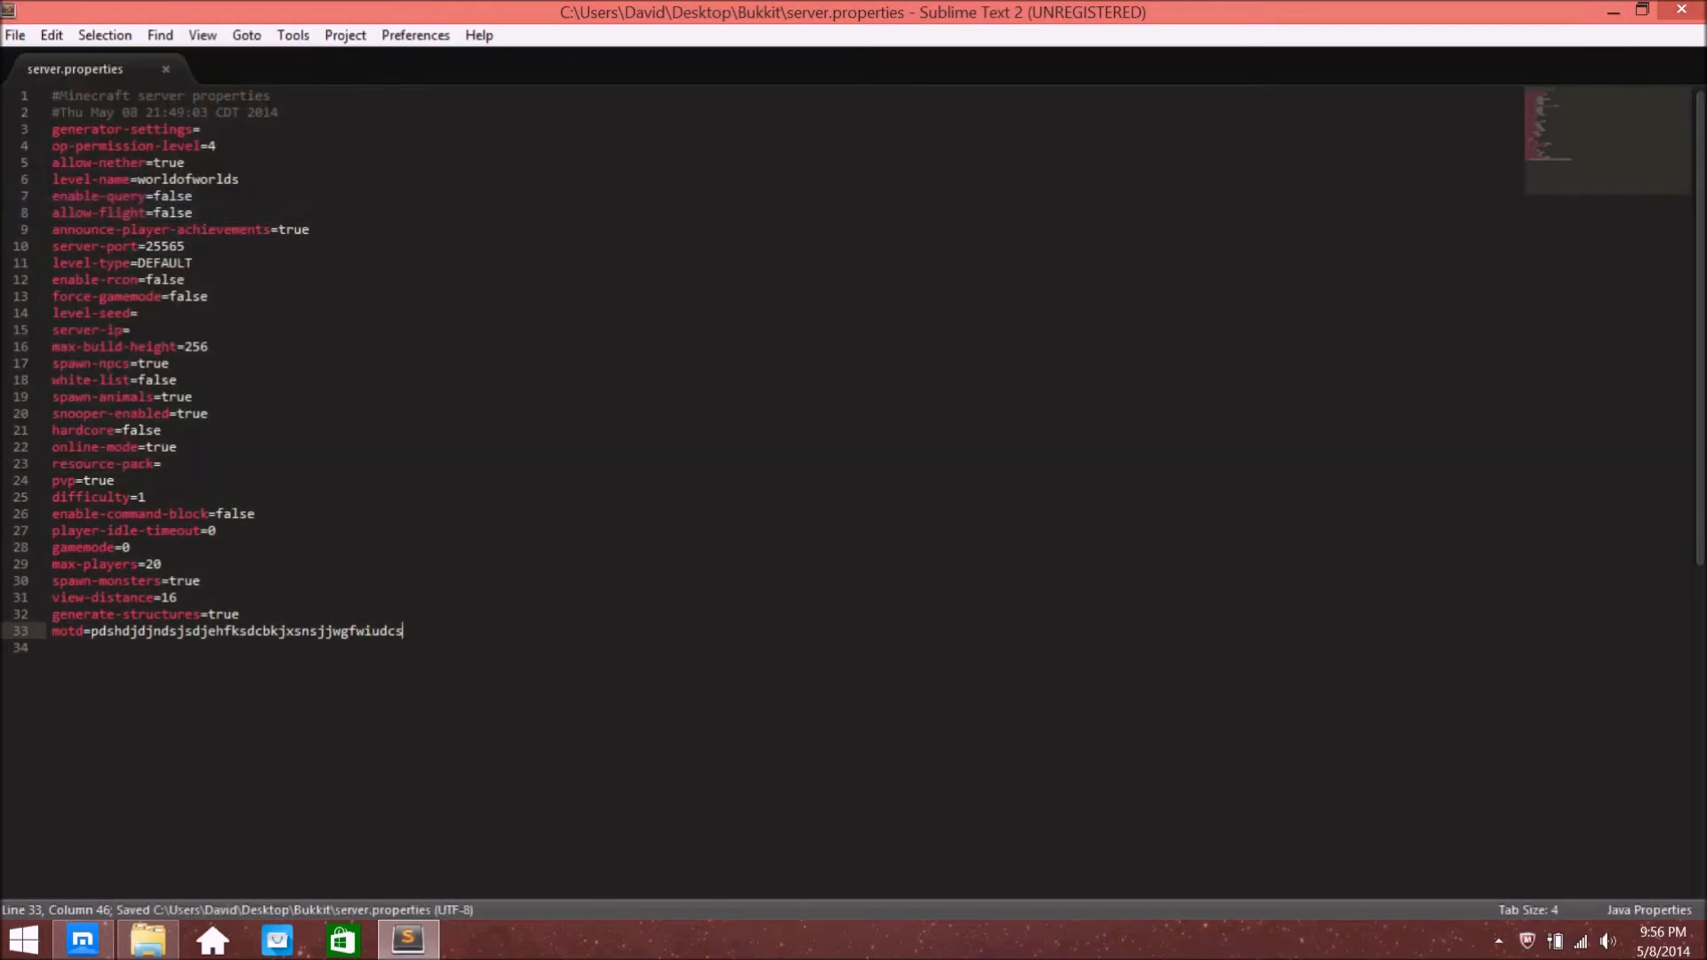
pyautogui.hotkey('alt', 'F4')
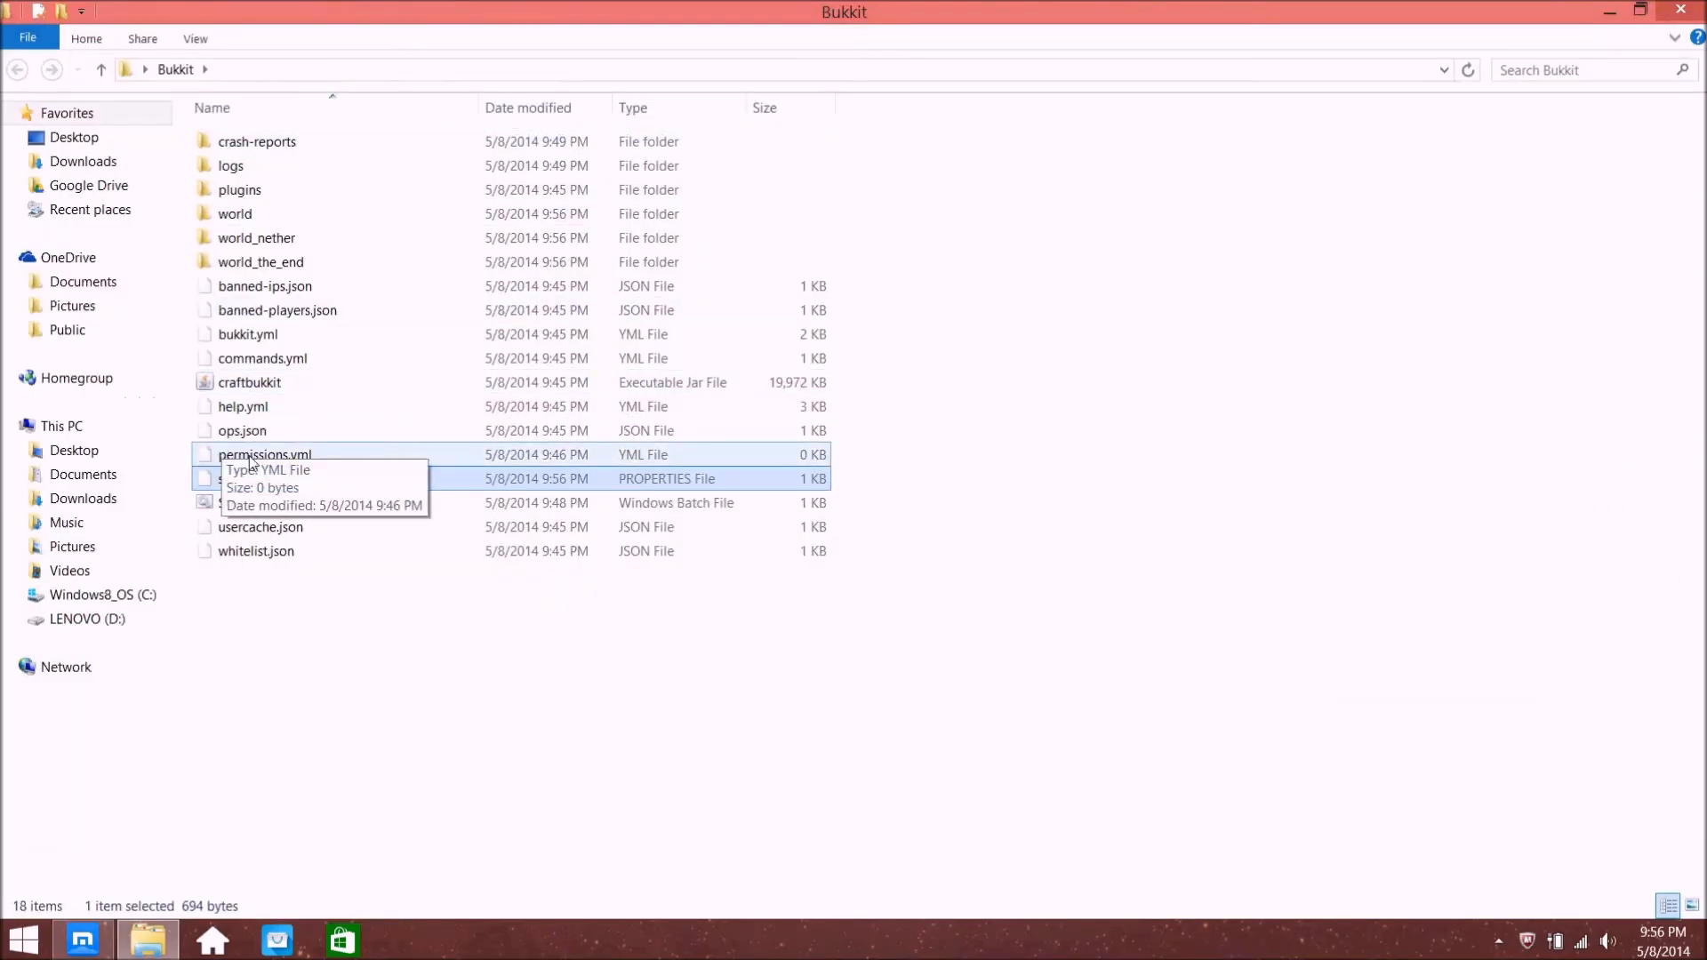
# Point out permissions.yml in the Bukkit folder, and open ops.json in Sublime Text 2
pyautogui.click(250, 459)
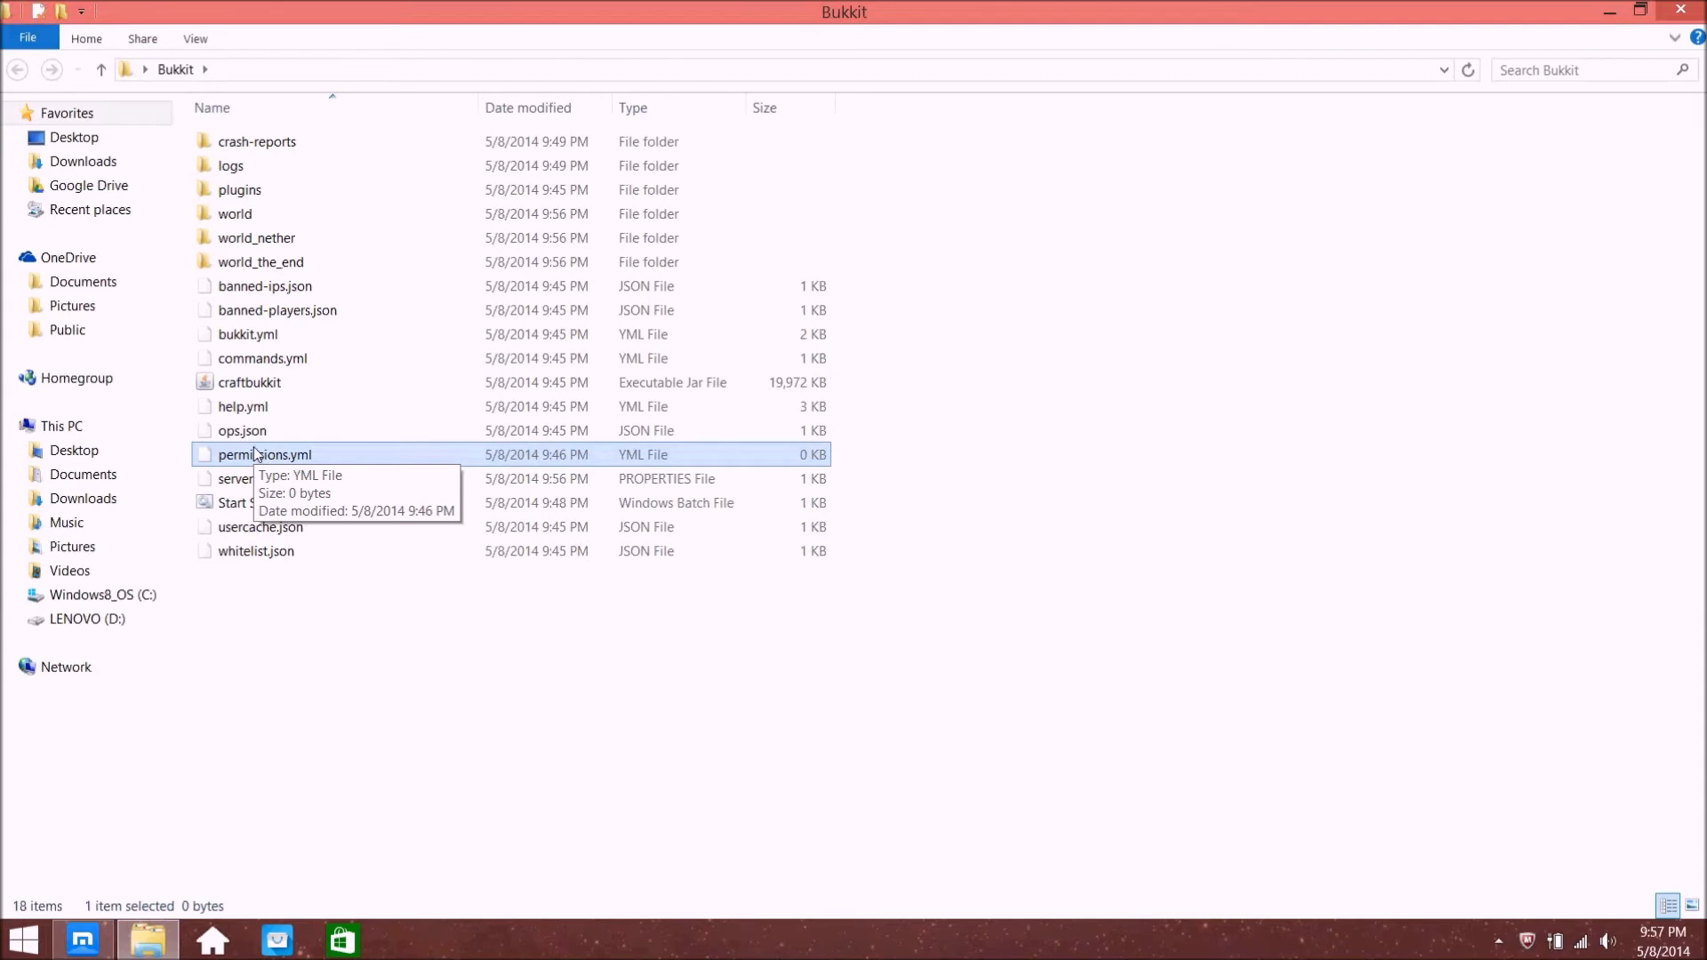
pyautogui.click(240, 434)
pyautogui.rightClick(240, 434)
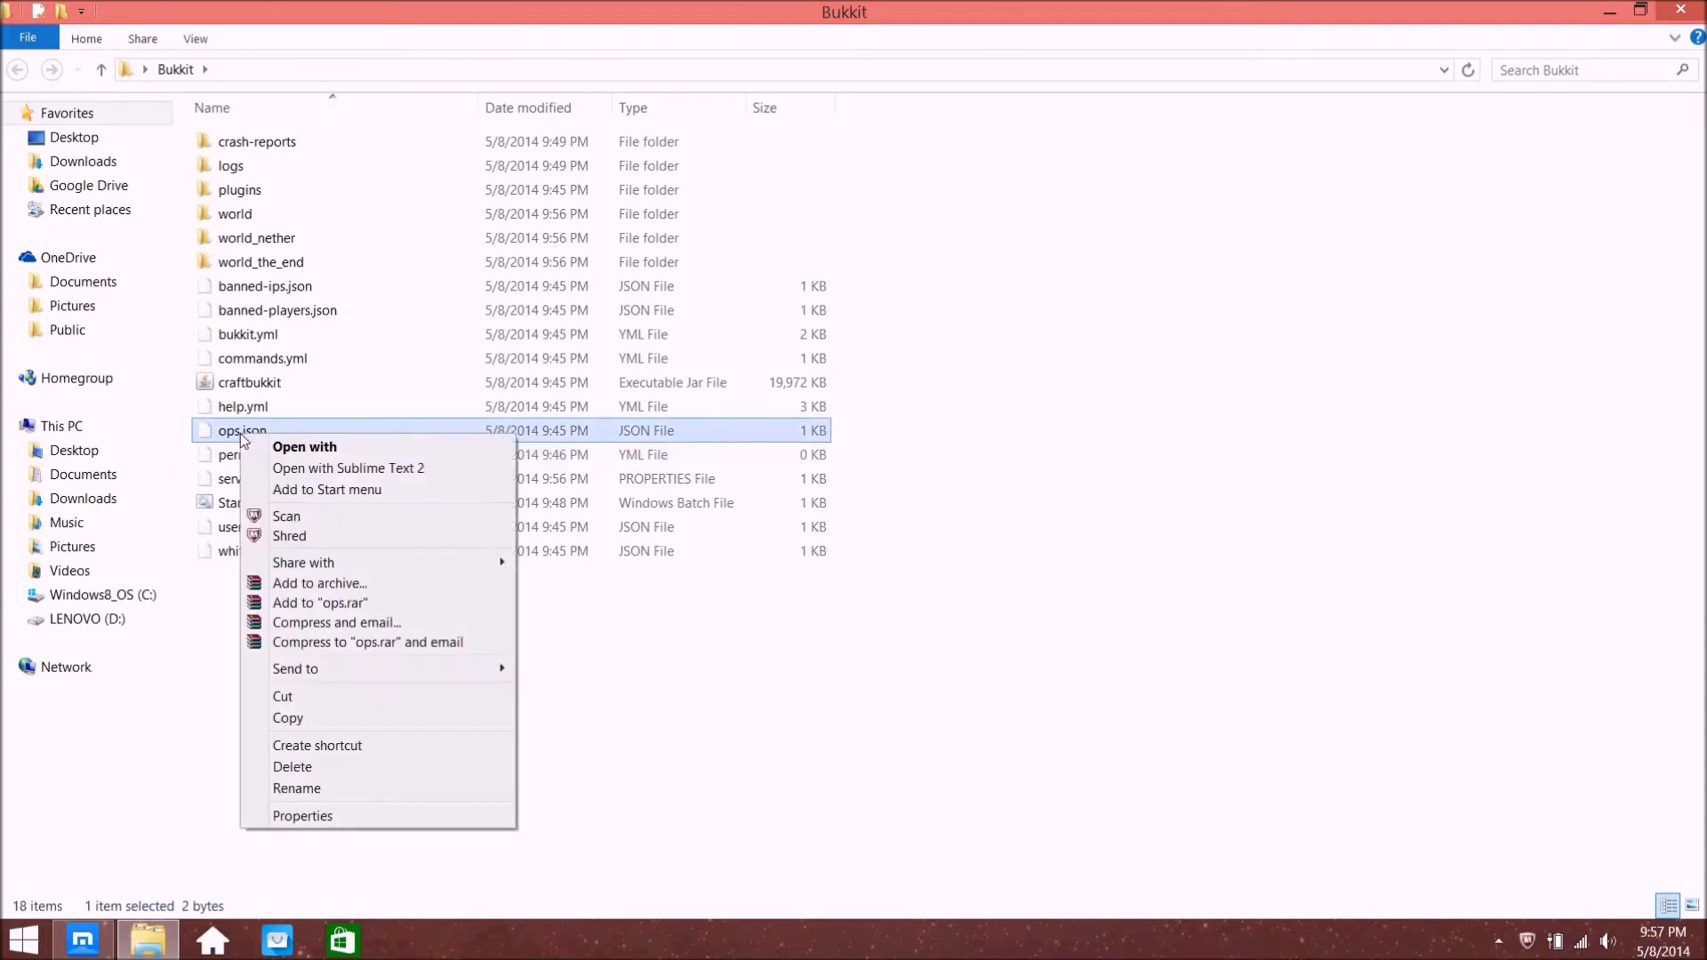
pyautogui.click(310, 469)
pyautogui.moveTo(975, 11); pyautogui.dragTo(786, 135)
pyautogui.click(872, 192)
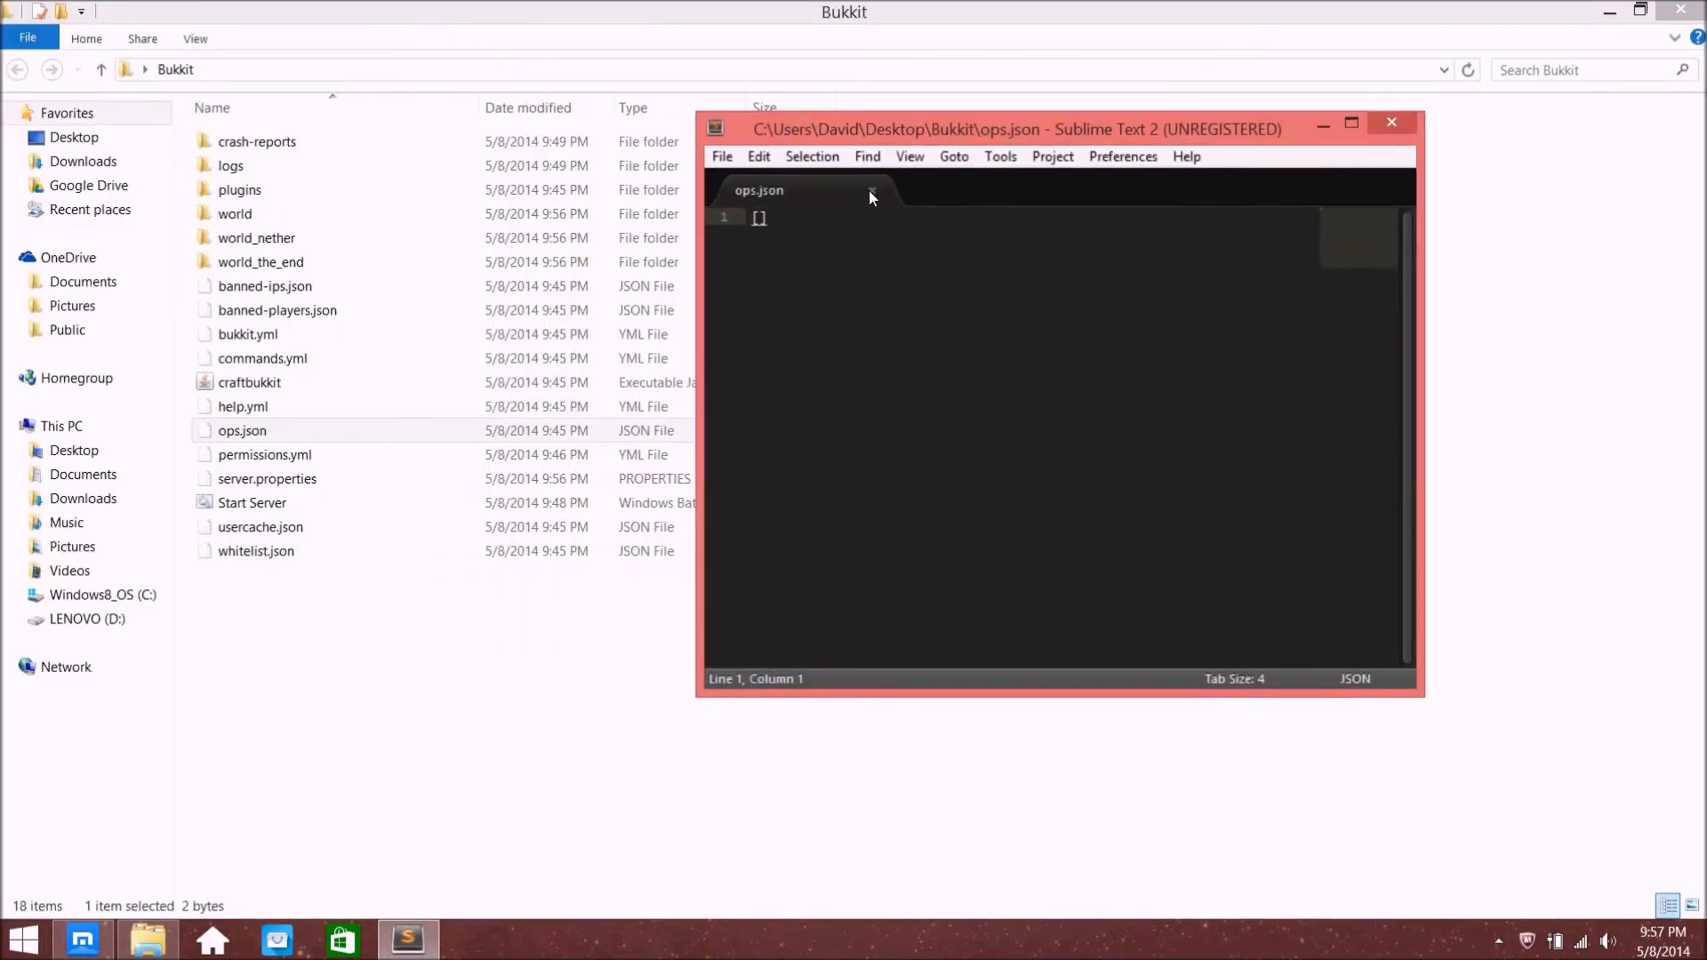
# Try the filler text adsfukasbvku before the brackets in ops.json, and delete it again
pyautogui.write('adsfukasbvku')
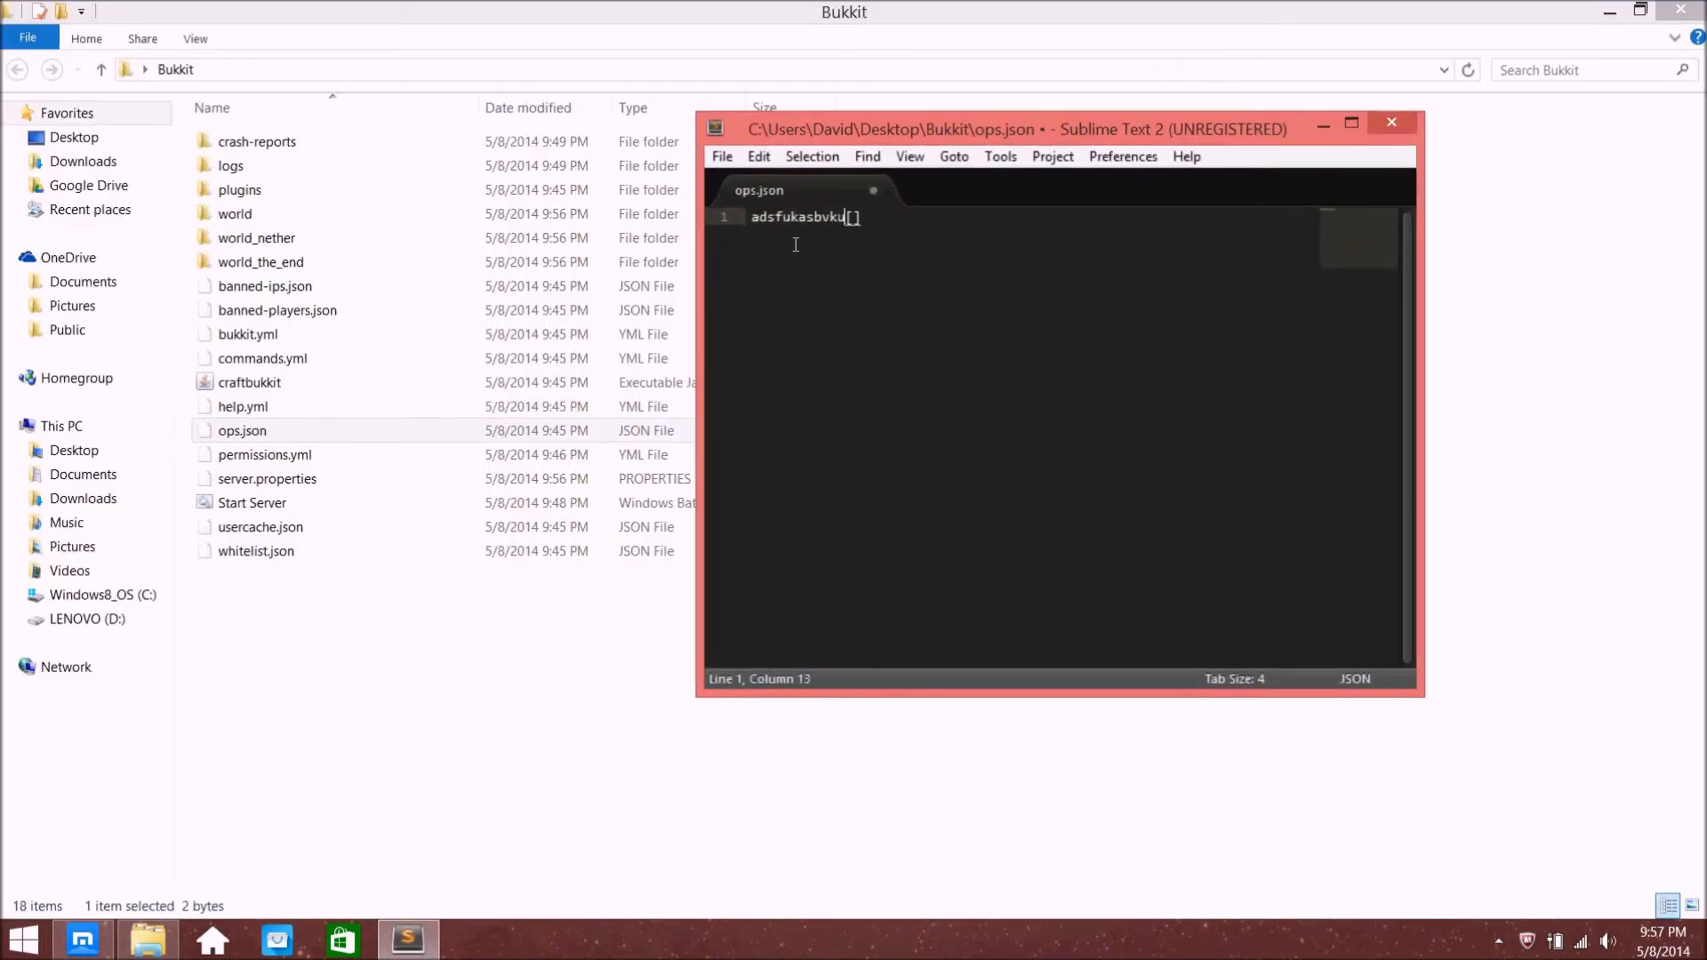
pyautogui.press('BackSpace')
pyautogui.press('BackSpace')
pyautogui.press('BackSpace')
pyautogui.press('BackSpace')
pyautogui.press('BackSpace')
pyautogui.press('BackSpace')
pyautogui.press('BackSpace')
pyautogui.press('BackSpace')
pyautogui.press('BackSpace')
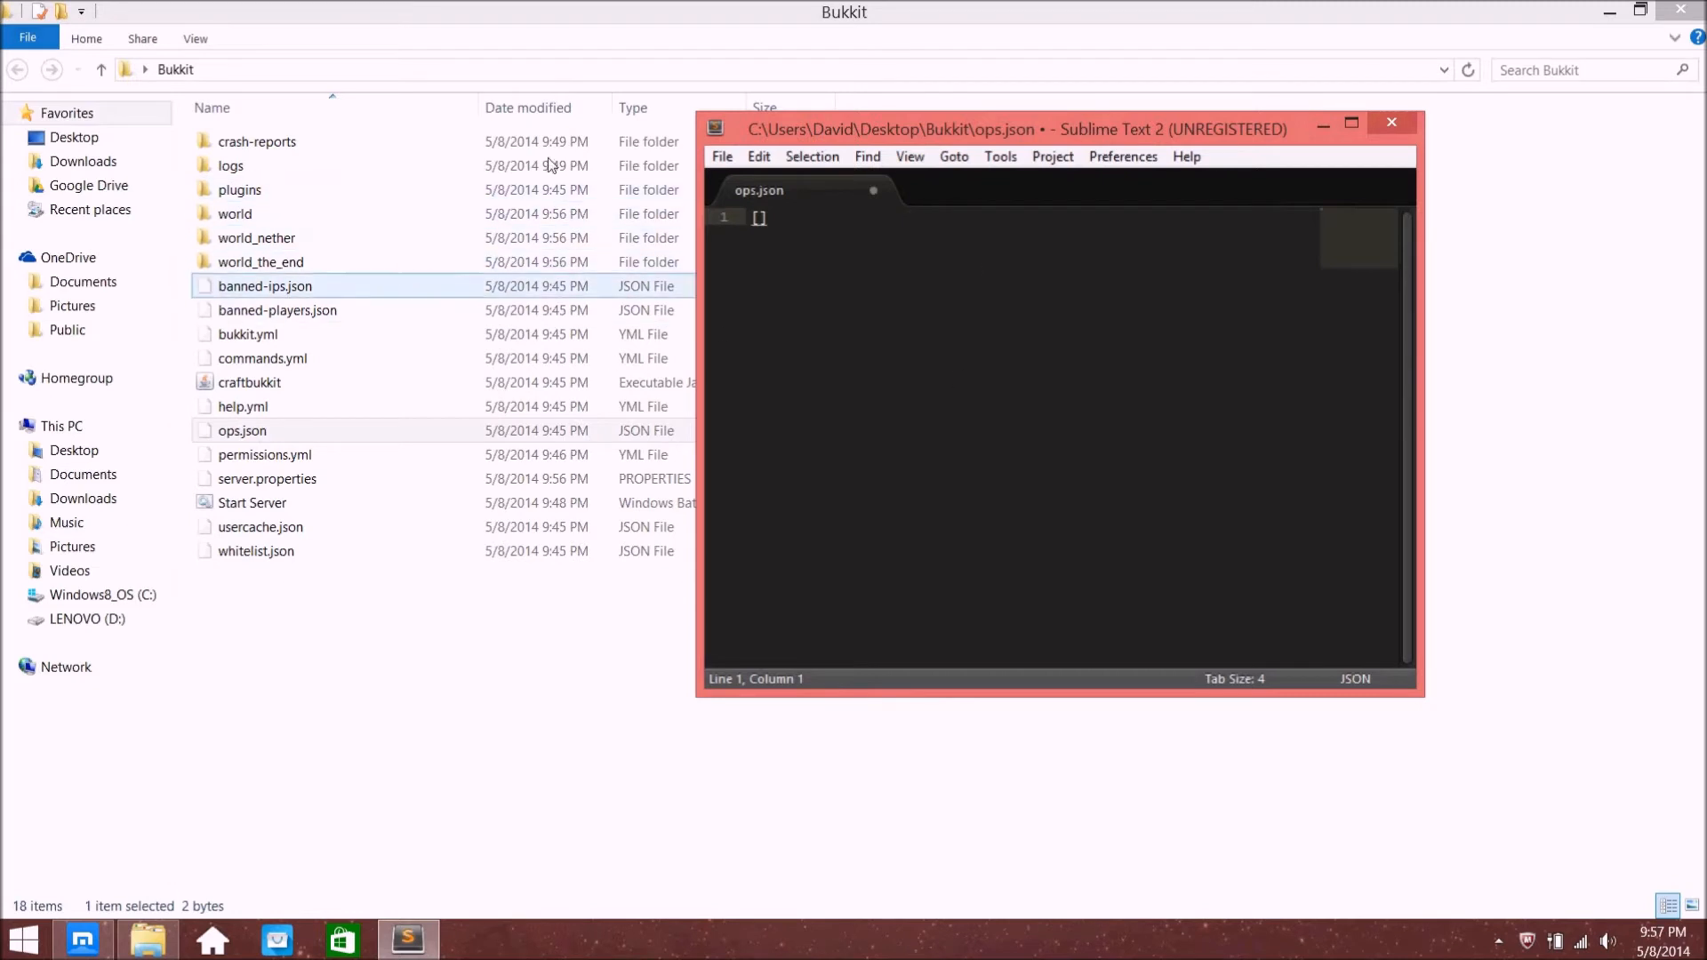
# Close ops.json without saving changes and exit the editor
pyautogui.click(873, 190)
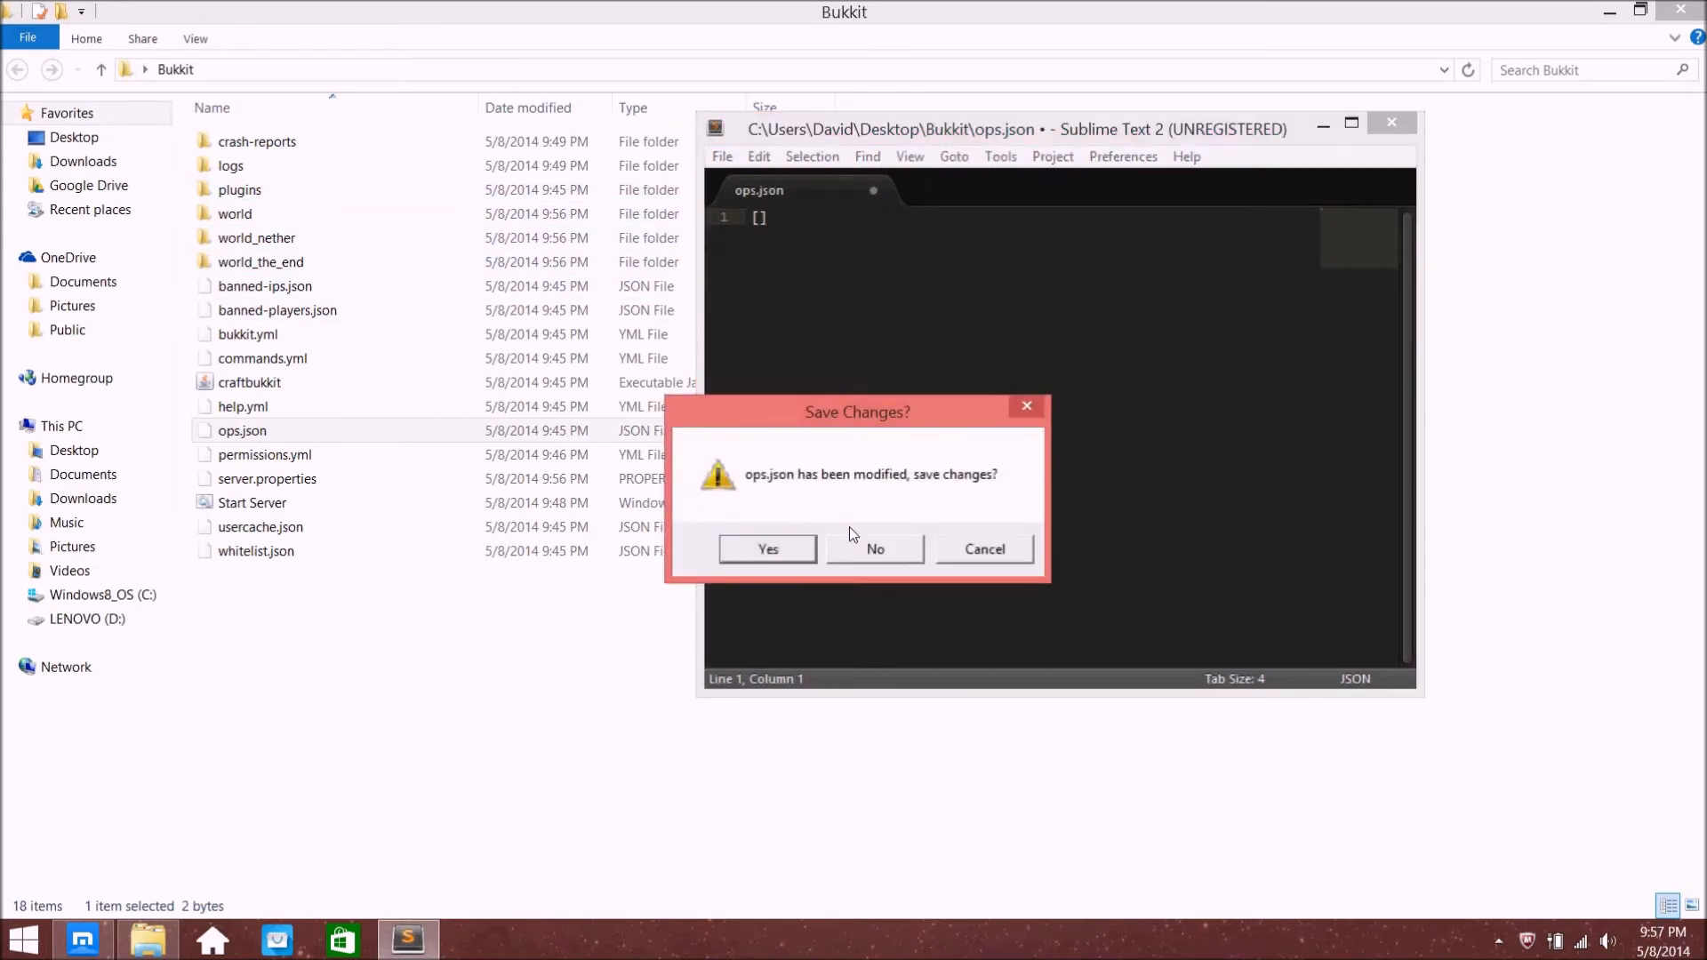
pyautogui.click(871, 550)
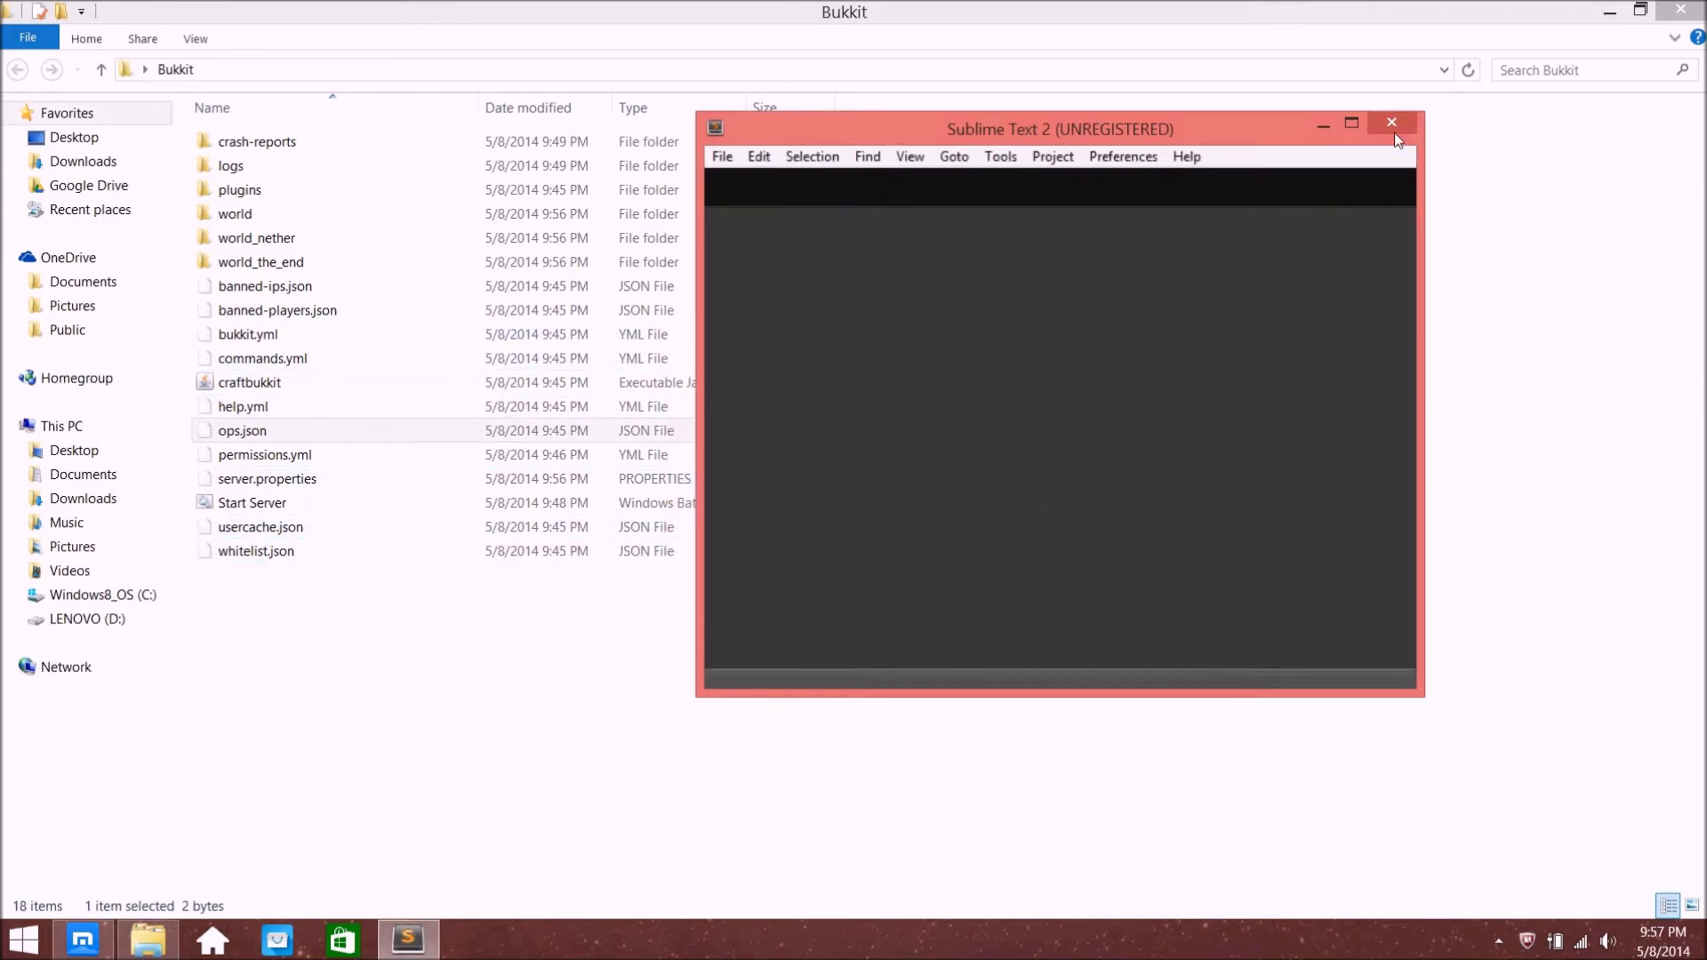
pyautogui.click(1393, 124)
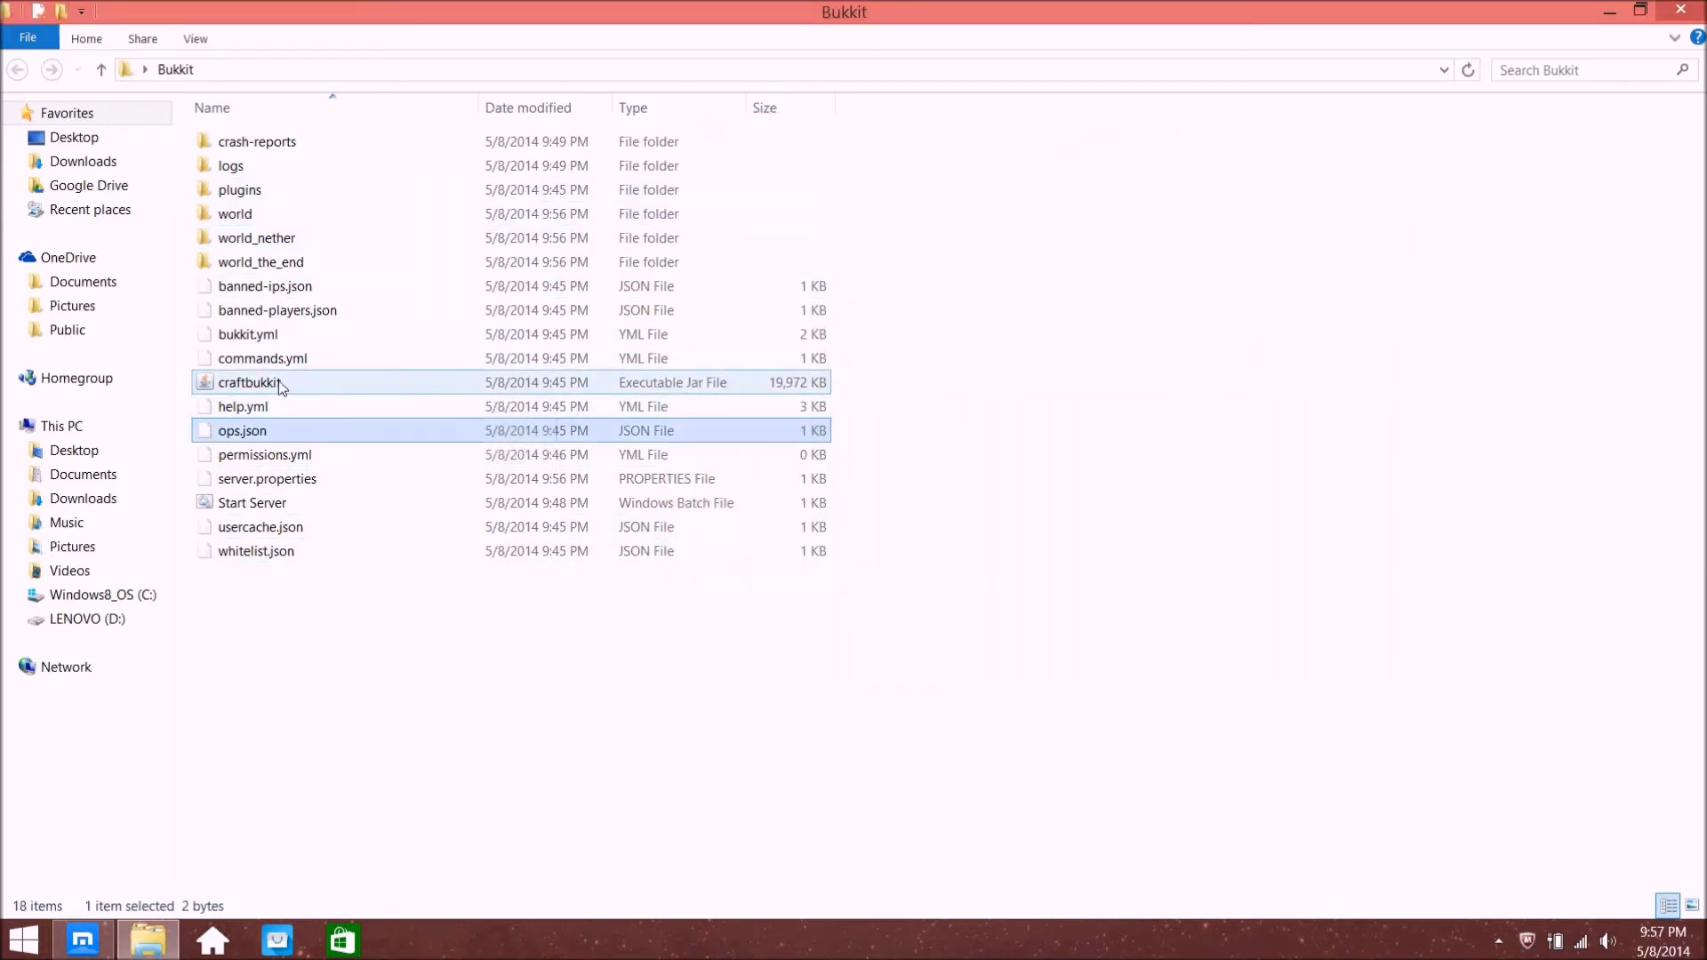
# Point out the craftbukkit and Start Server files, and open help.yml in Sublime Text 2
pyautogui.click(262, 382)
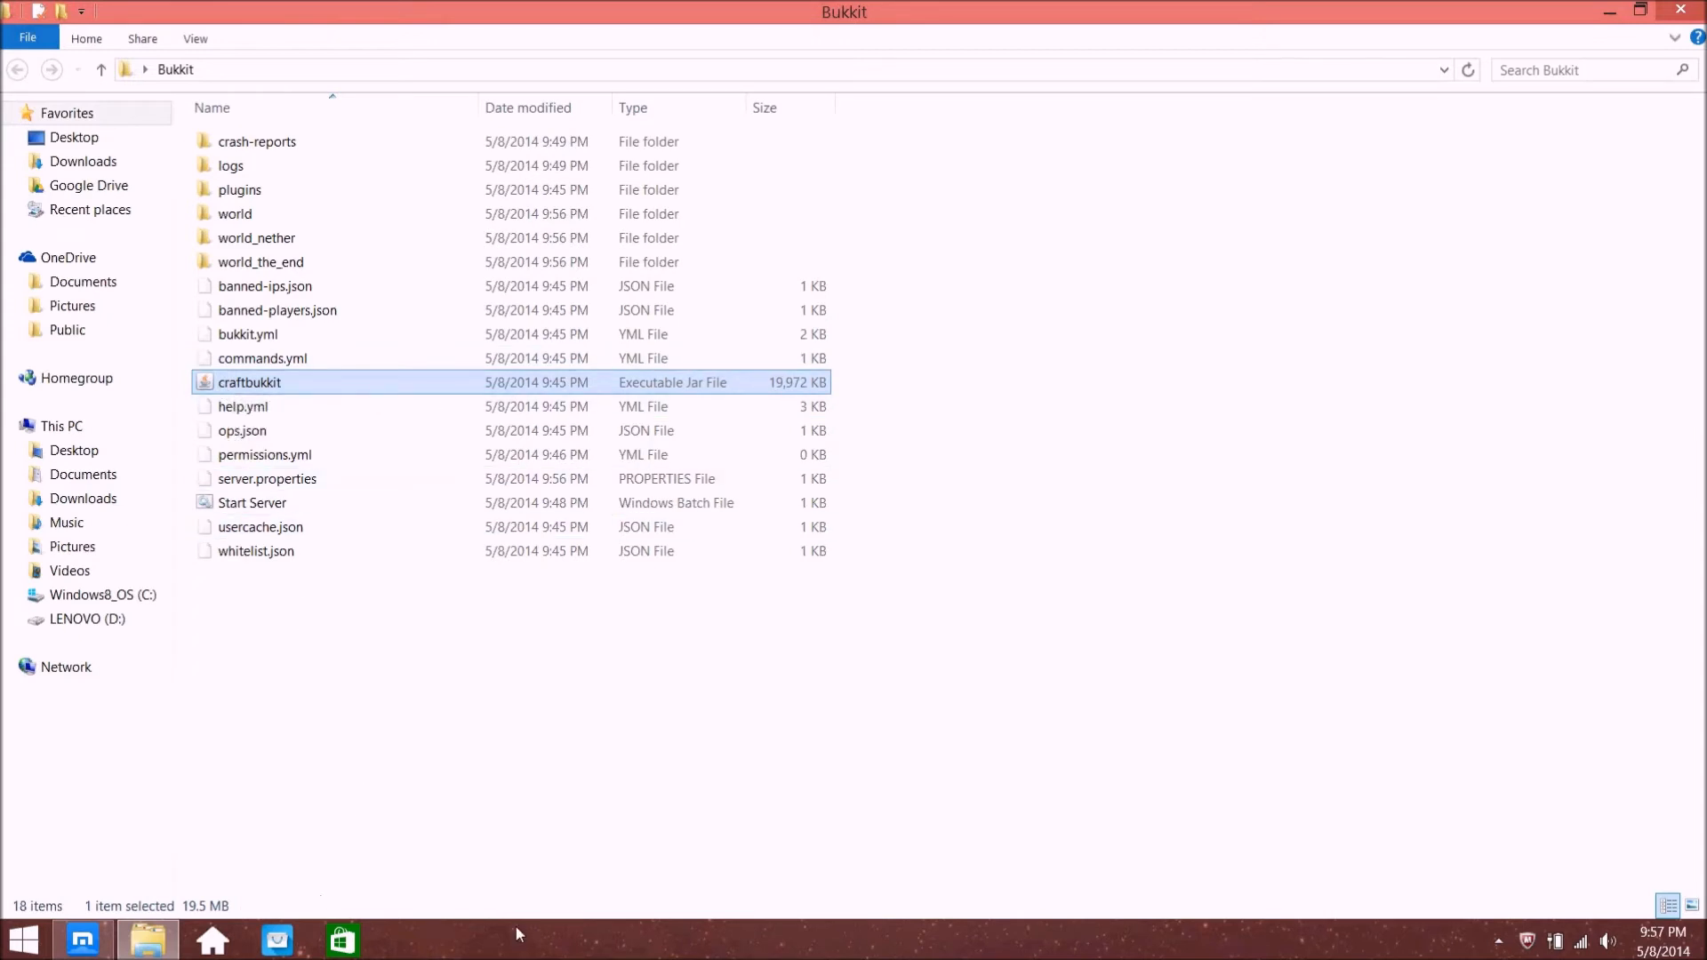
pyautogui.click(222, 503)
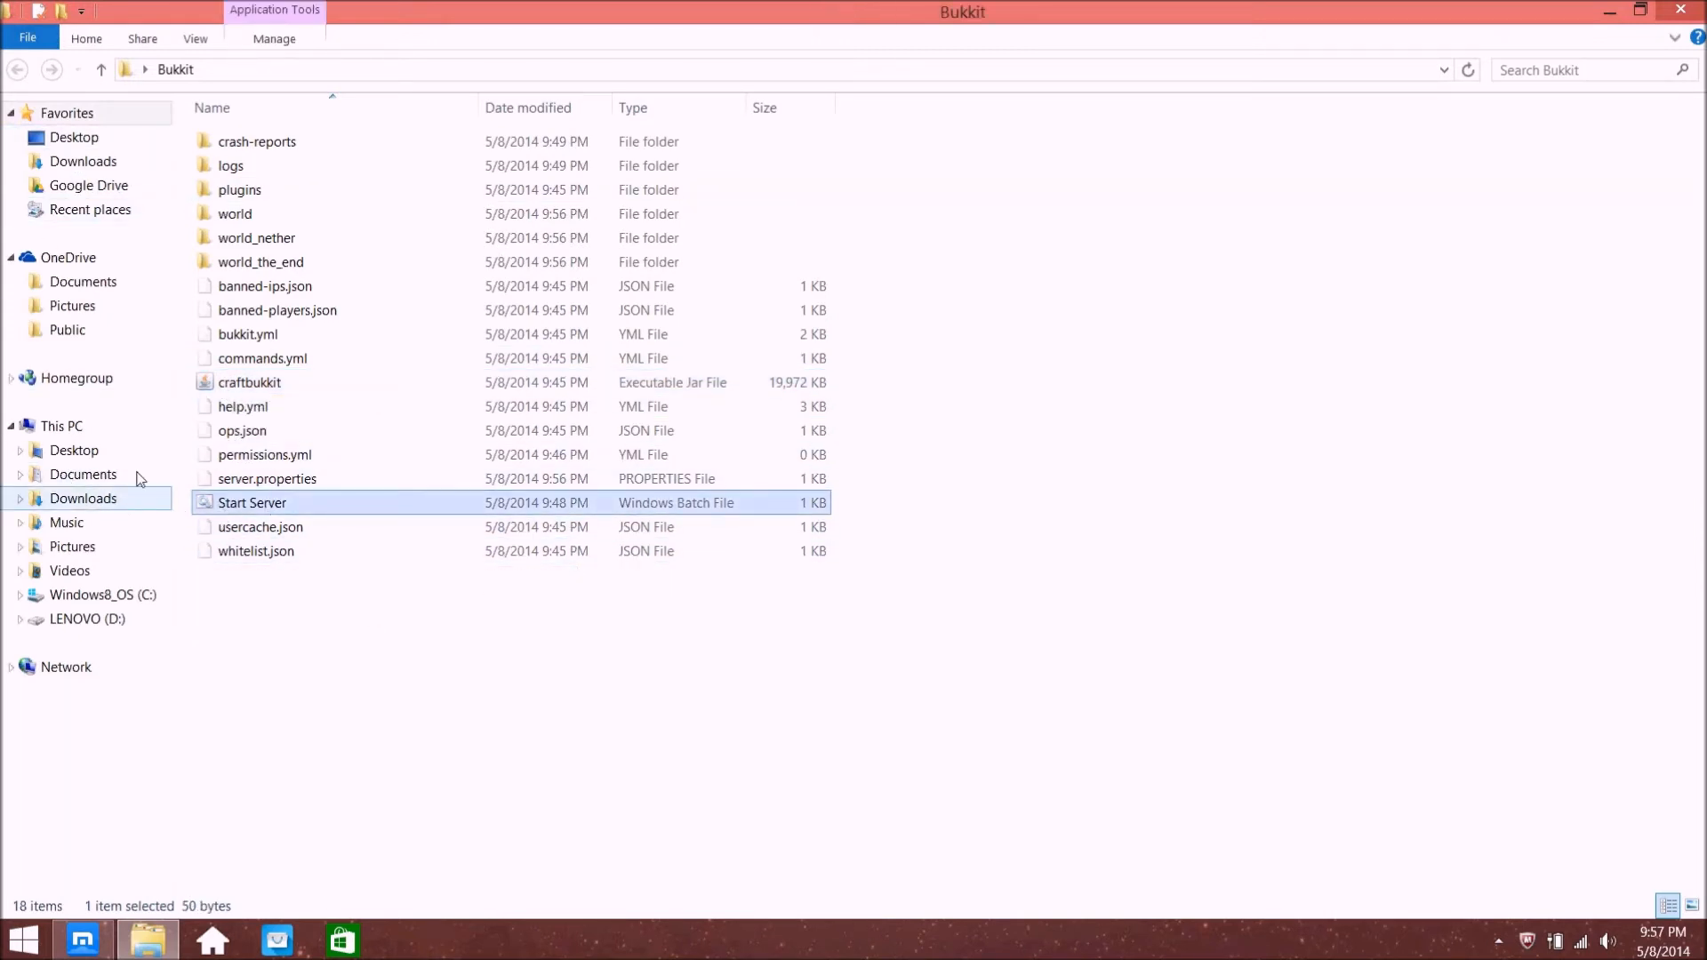
pyautogui.click(255, 414)
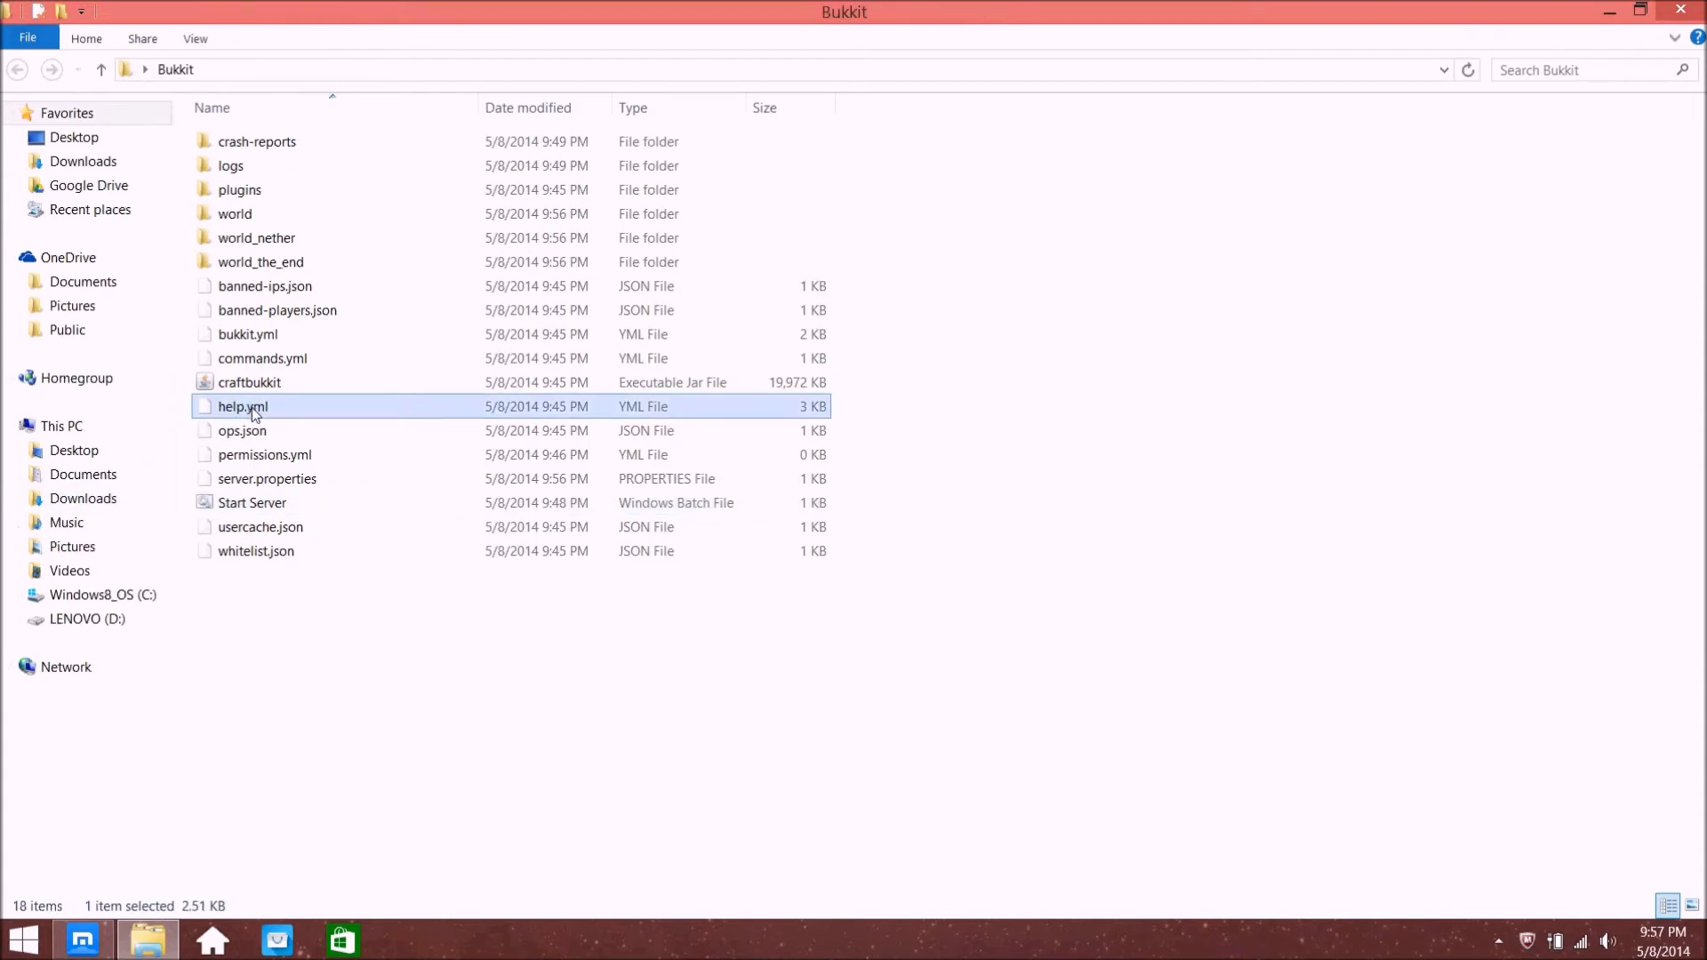
pyautogui.rightClick(255, 414)
pyautogui.click(356, 442)
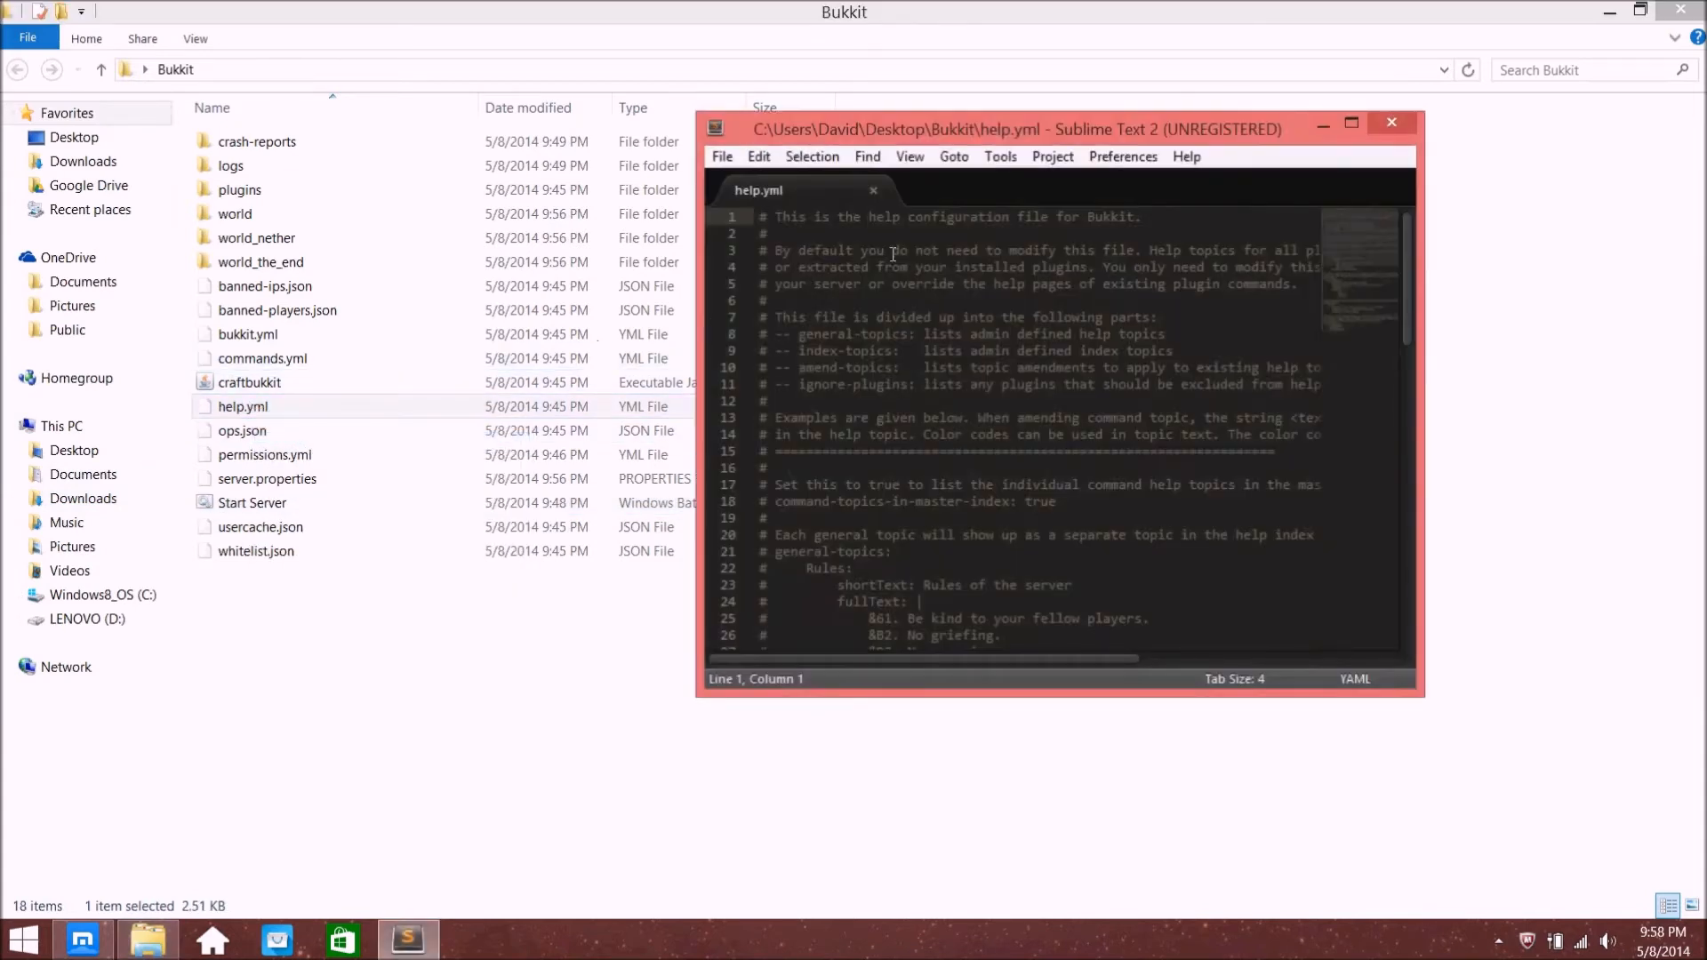
# Look through the help topic settings in help.yml, and close the file and the editor
pyautogui.moveTo(1406, 281); pyautogui.dragTo(1405, 334)
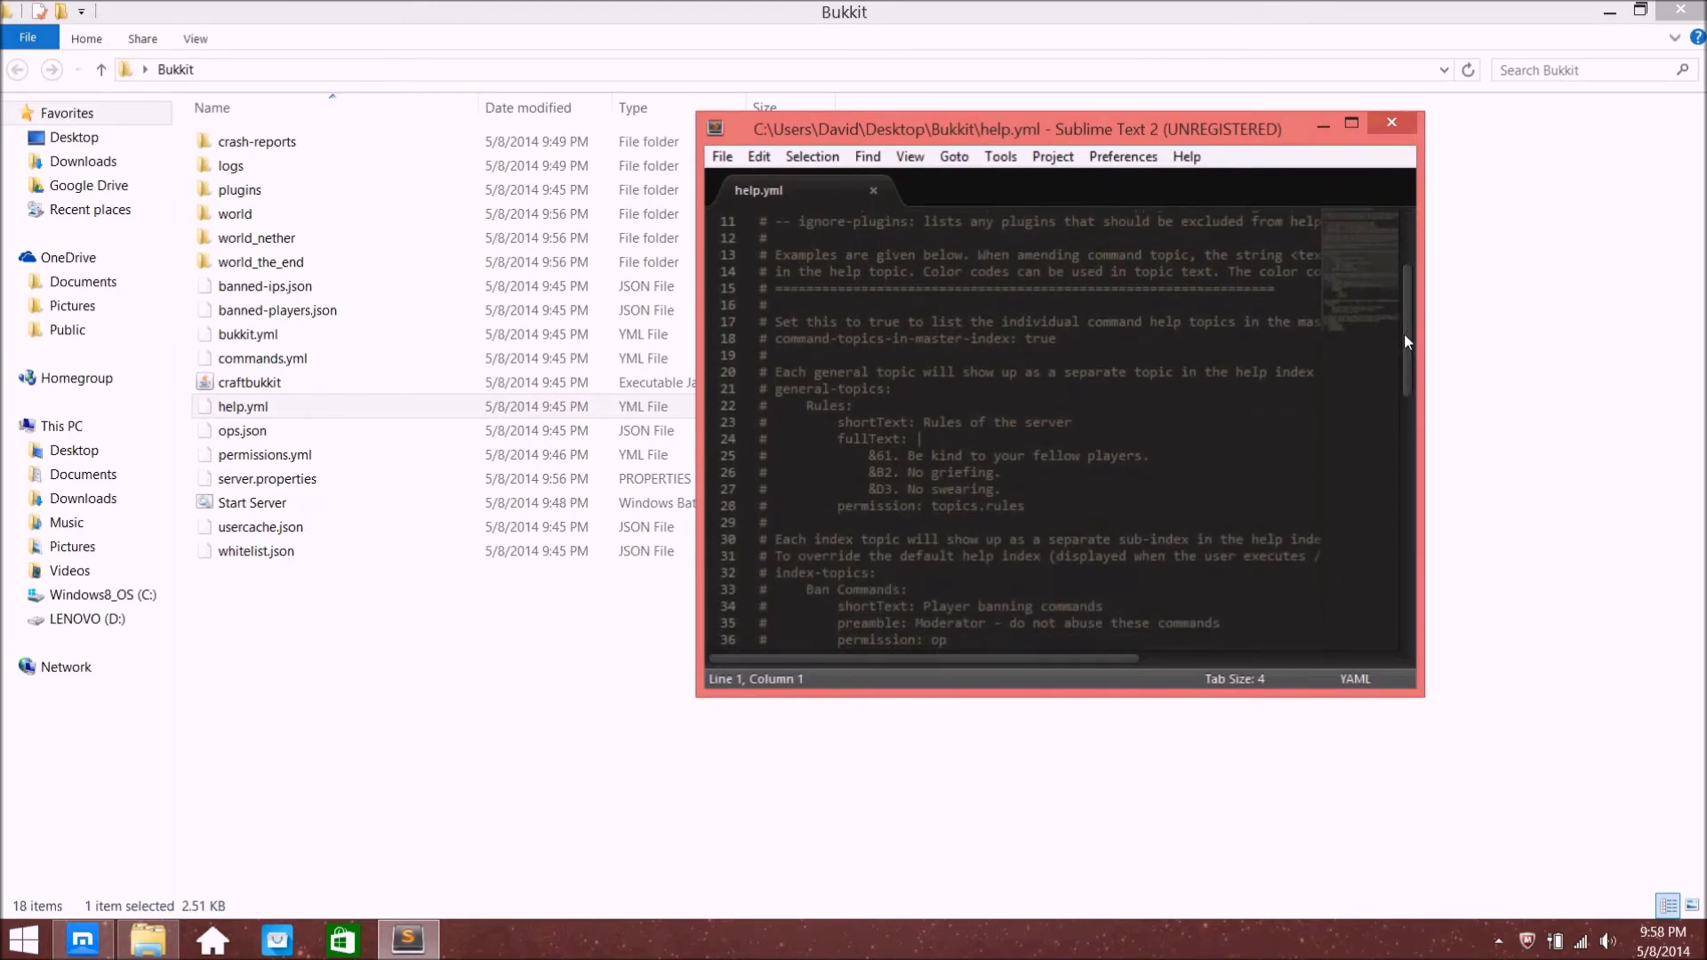
pyautogui.moveTo(1404, 337); pyautogui.dragTo(1372, 210)
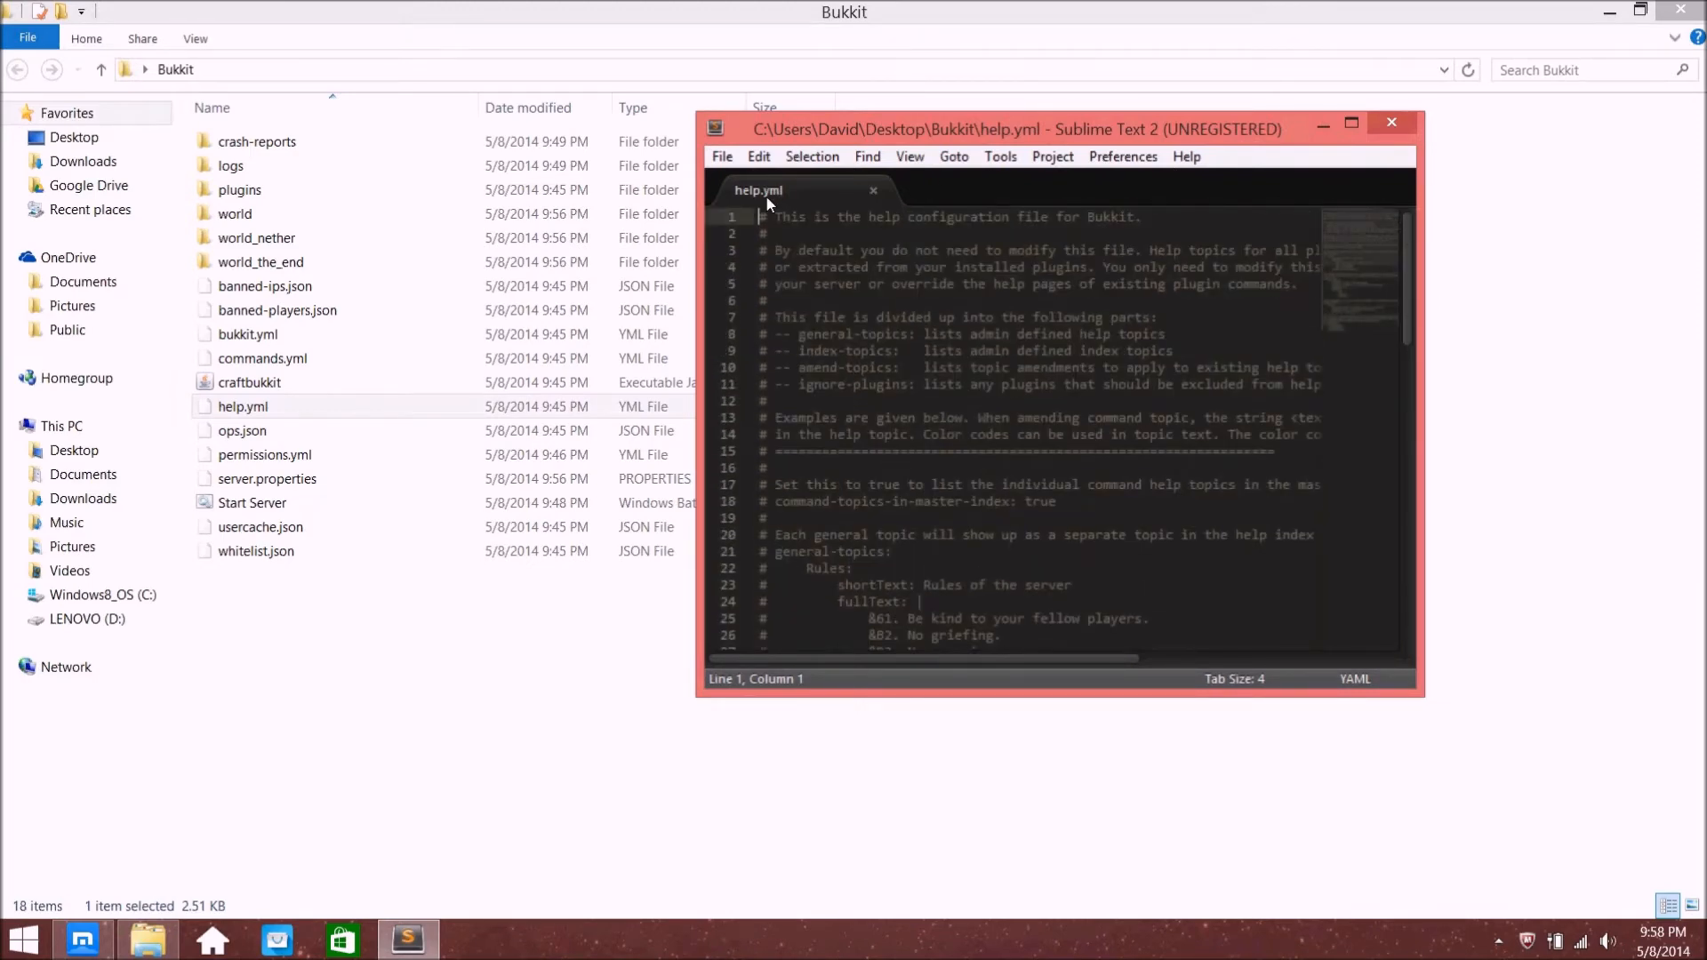
pyautogui.click(872, 192)
pyautogui.click(1391, 123)
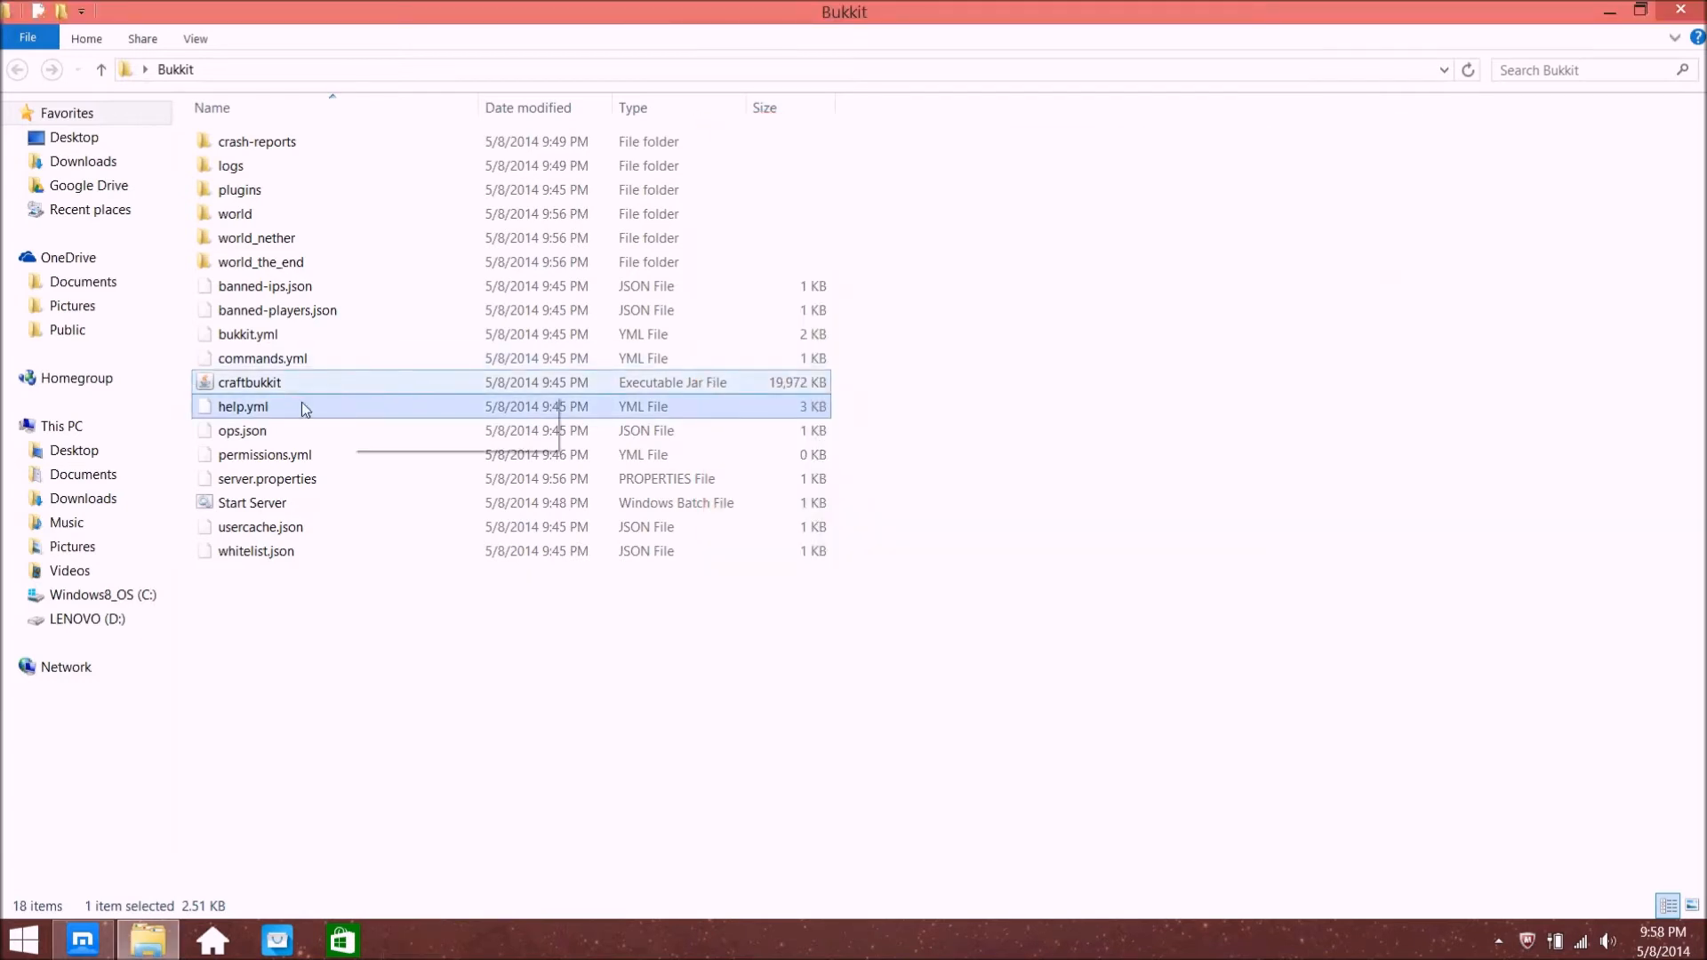
# Open commands.yml from the Bukkit folder in Sublime Text 2
pyautogui.click(247, 363)
pyautogui.rightClick(249, 359)
pyautogui.click(363, 385)
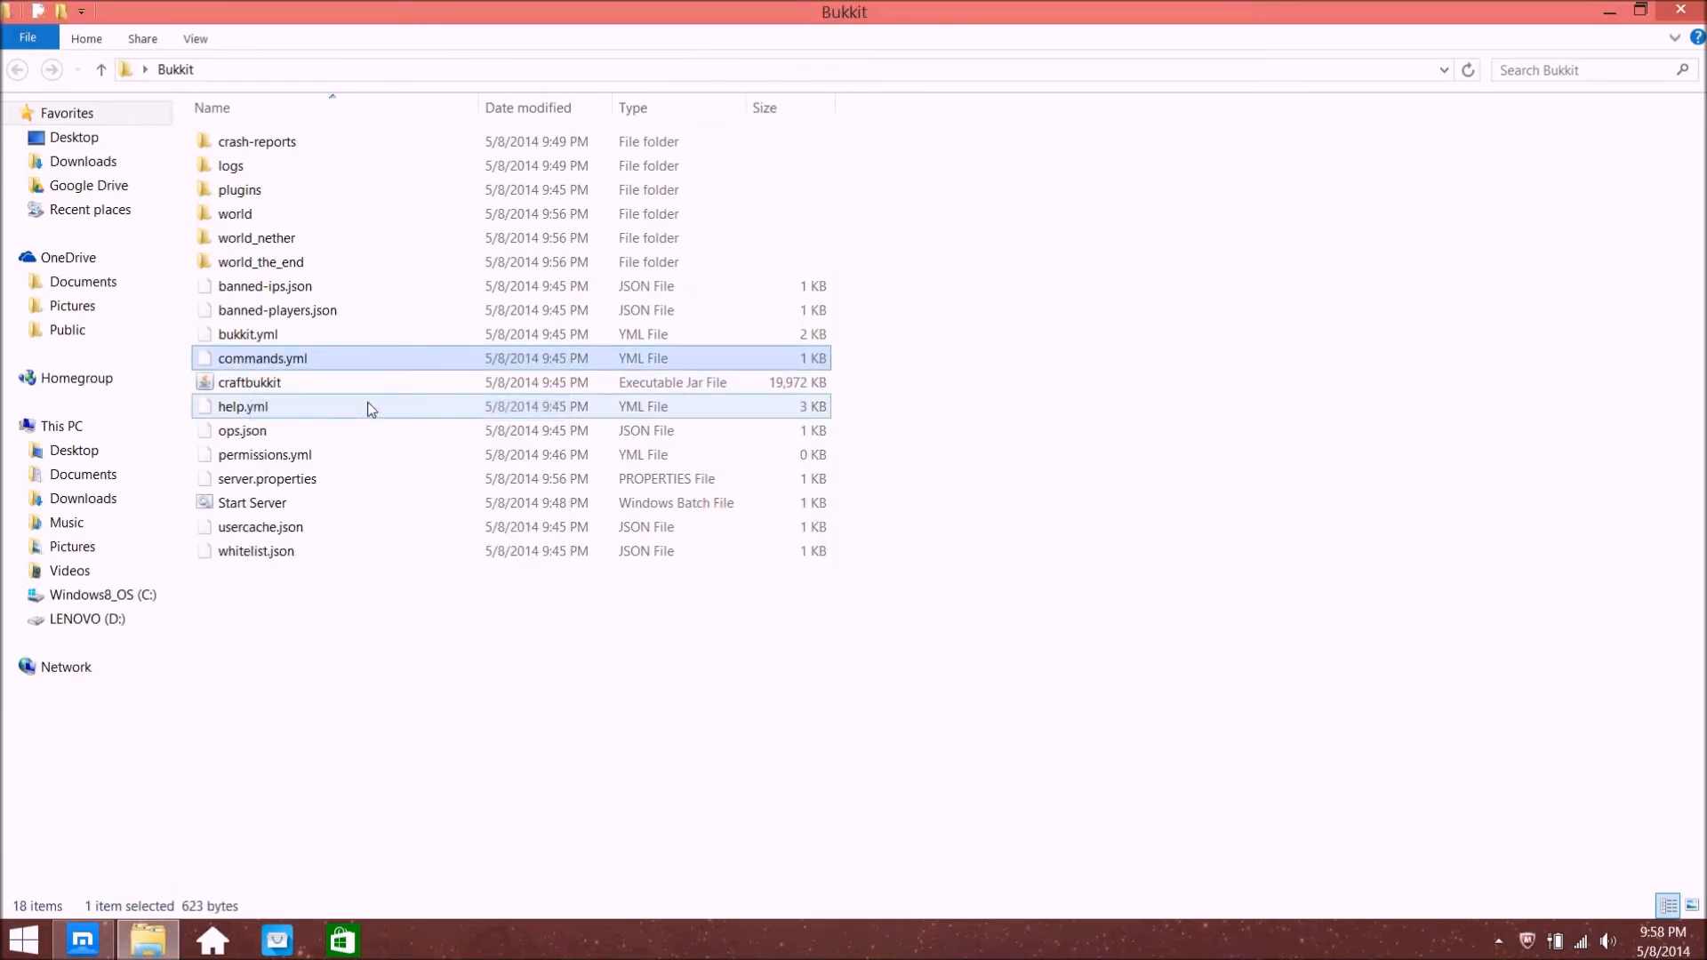
pyautogui.rightClick(267, 358)
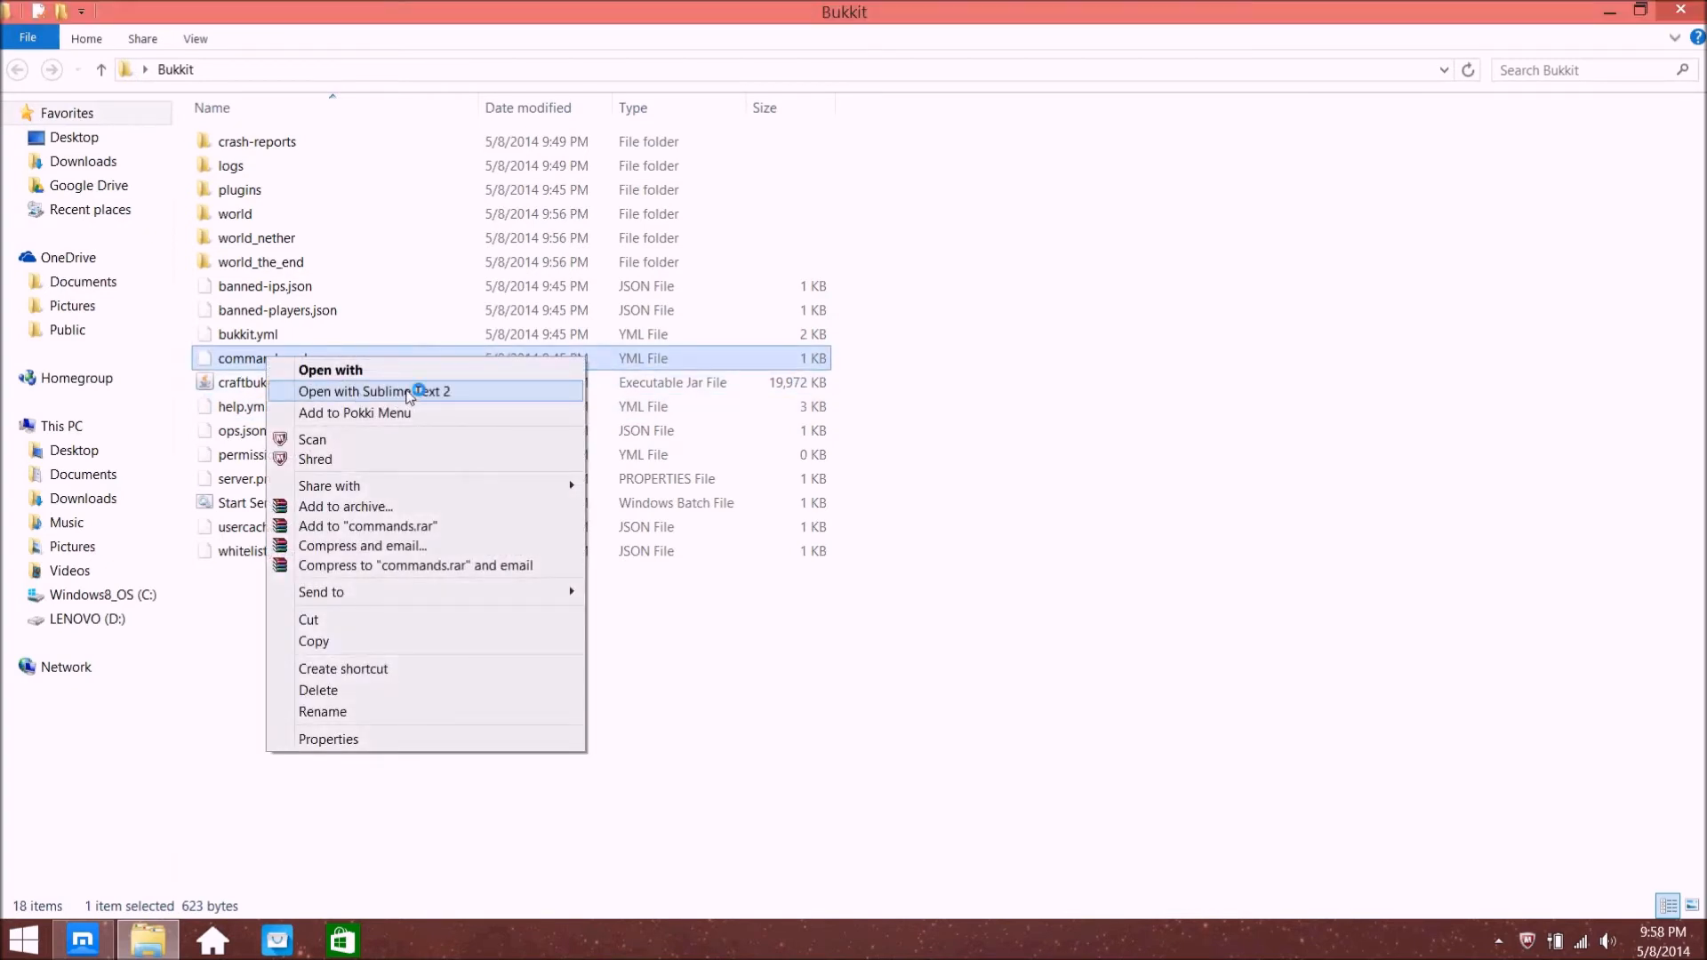
pyautogui.click(410, 392)
# Review the command-block-overrides, aliases and help links in commands.yml, and close the file and the editor
pyautogui.click(933, 483)
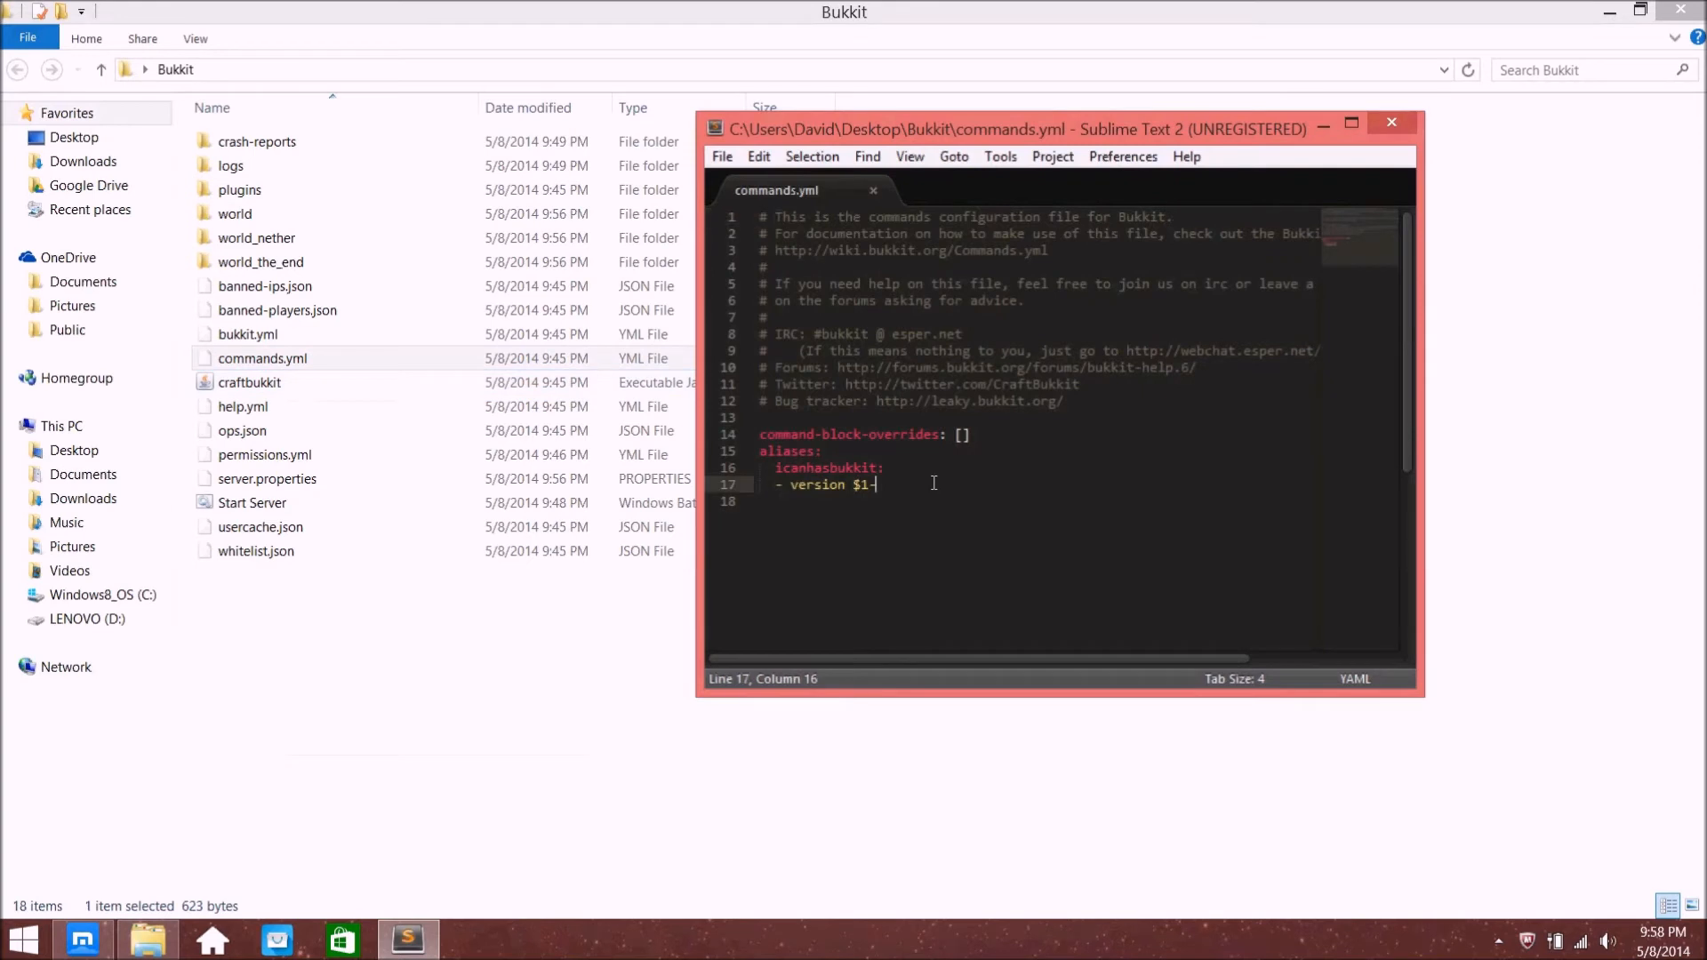
pyautogui.click(961, 437)
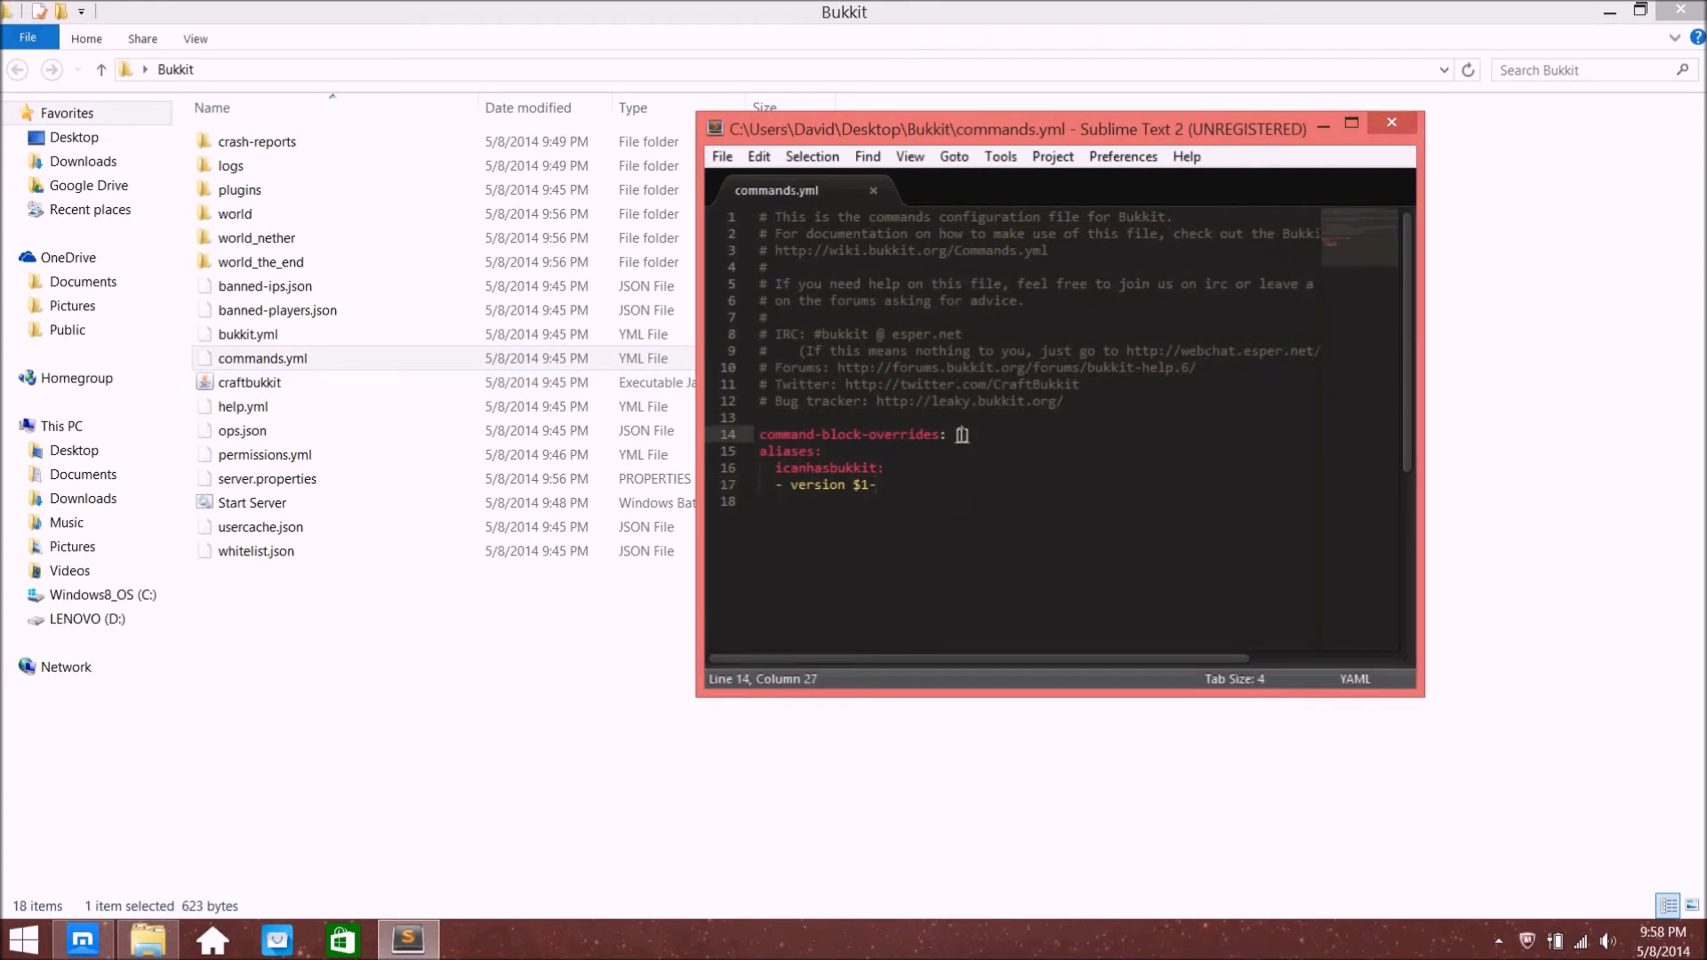
pyautogui.moveTo(748, 216); pyautogui.dragTo(1286, 504)
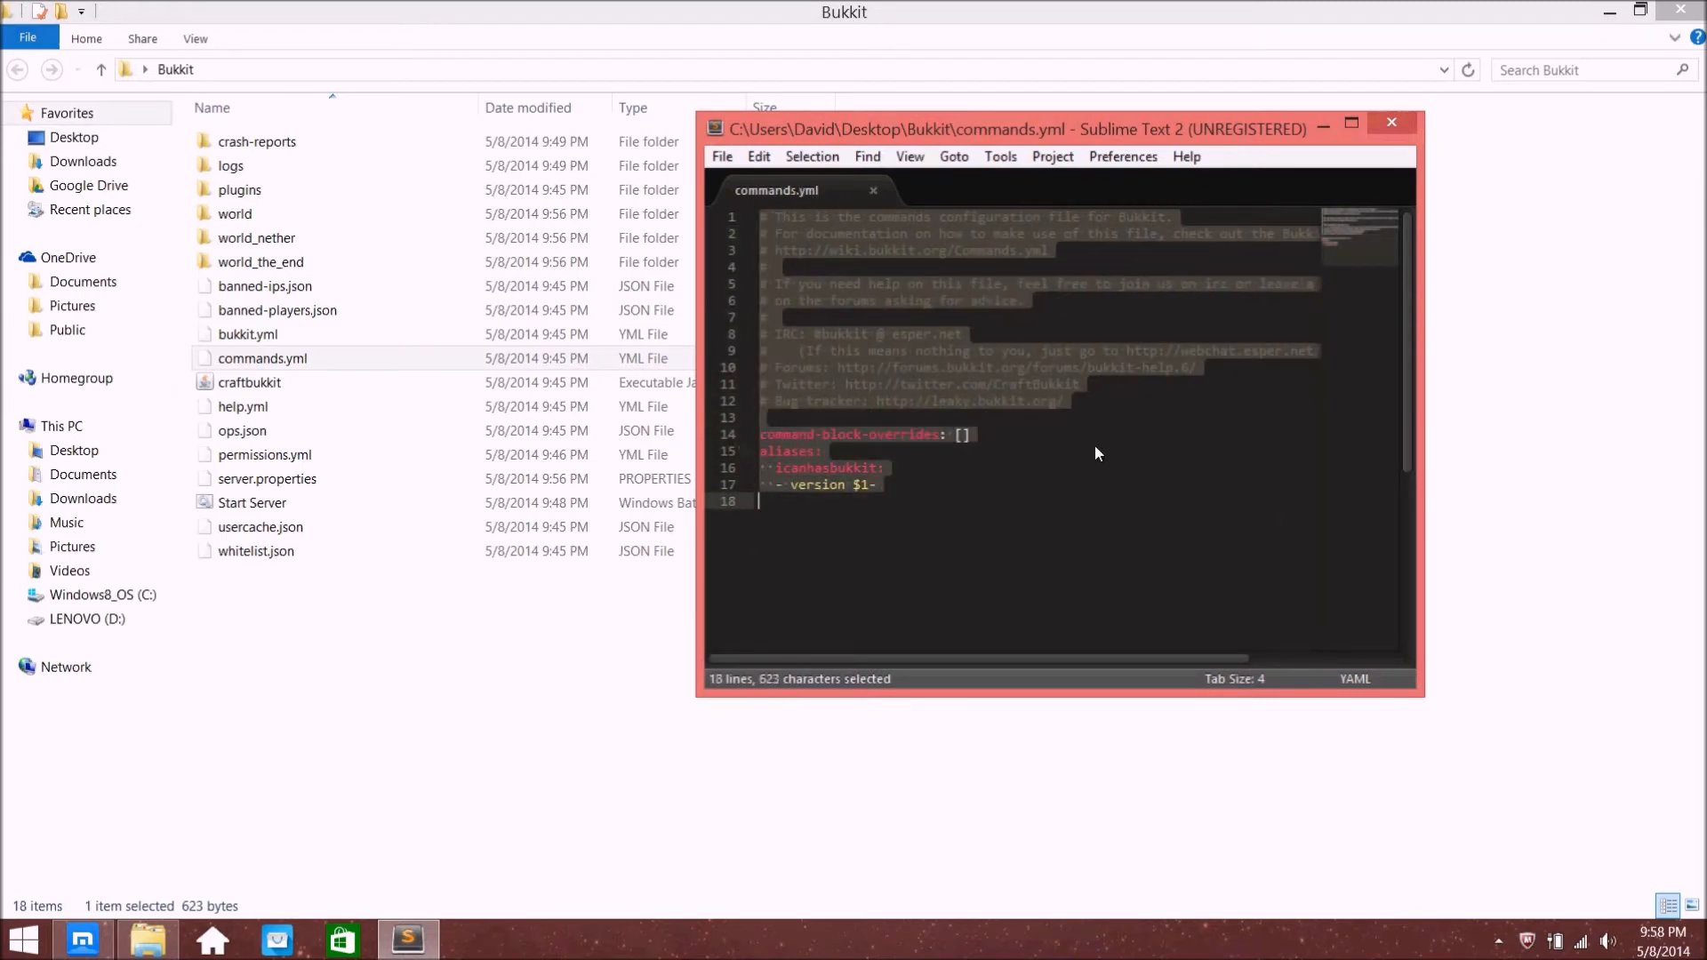
pyautogui.click(796, 351)
pyautogui.click(888, 368)
pyautogui.click(964, 384)
pyautogui.click(1040, 401)
pyautogui.click(874, 192)
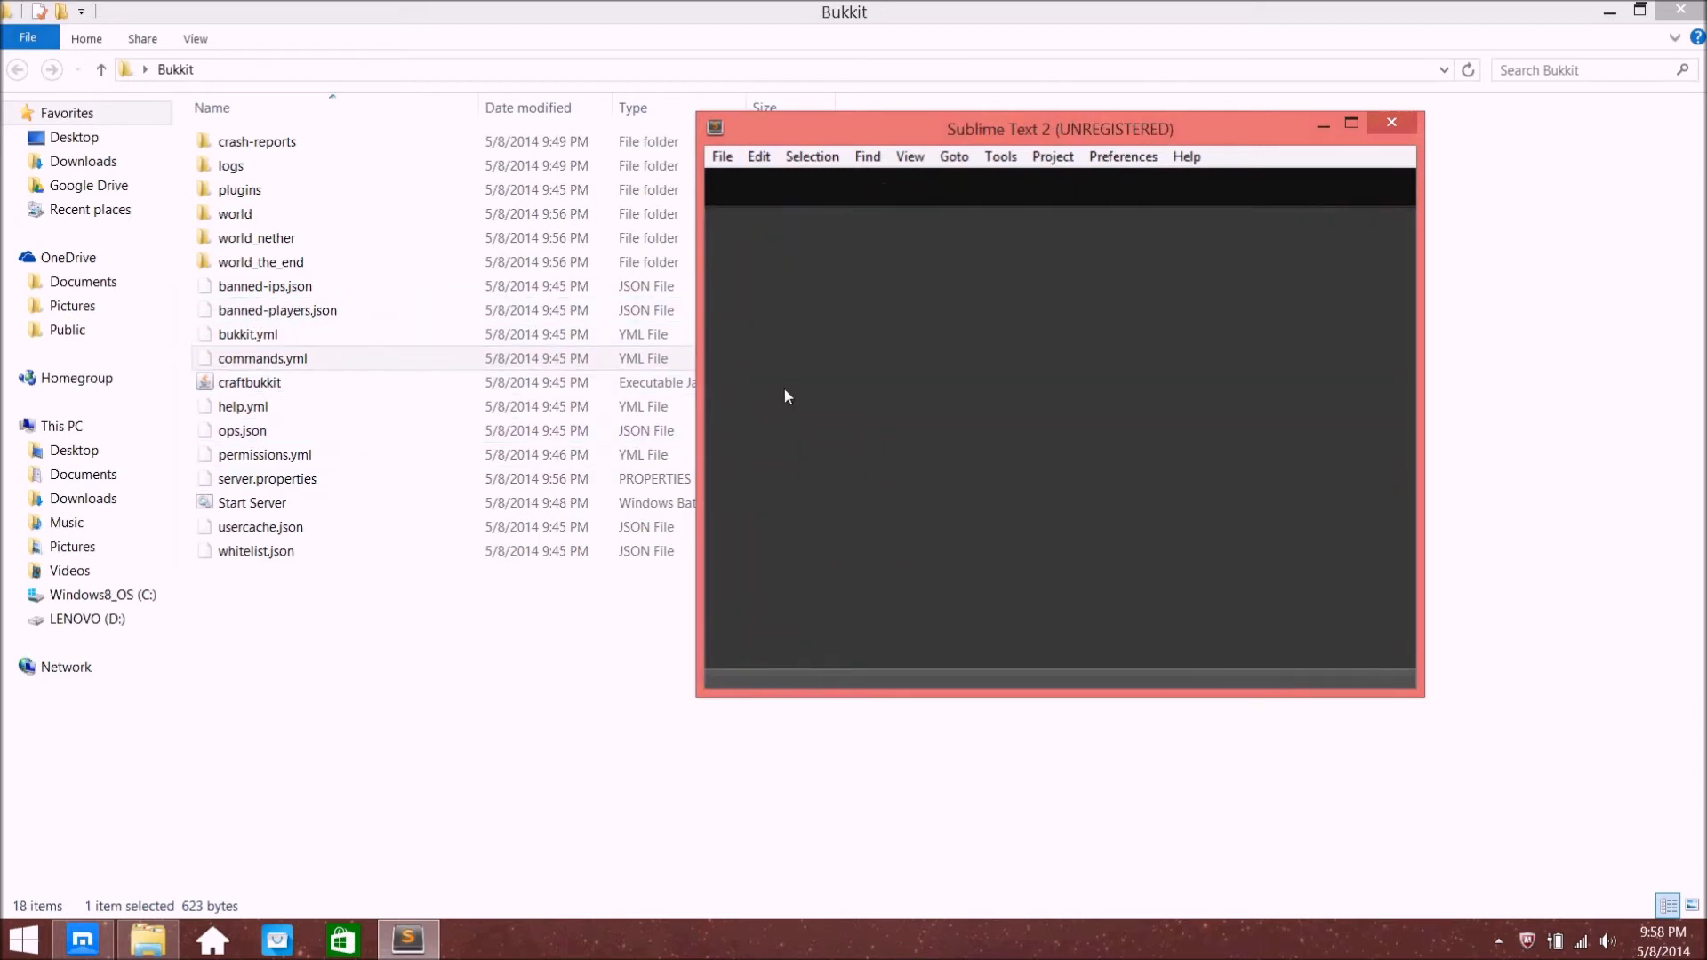
pyautogui.click(1391, 122)
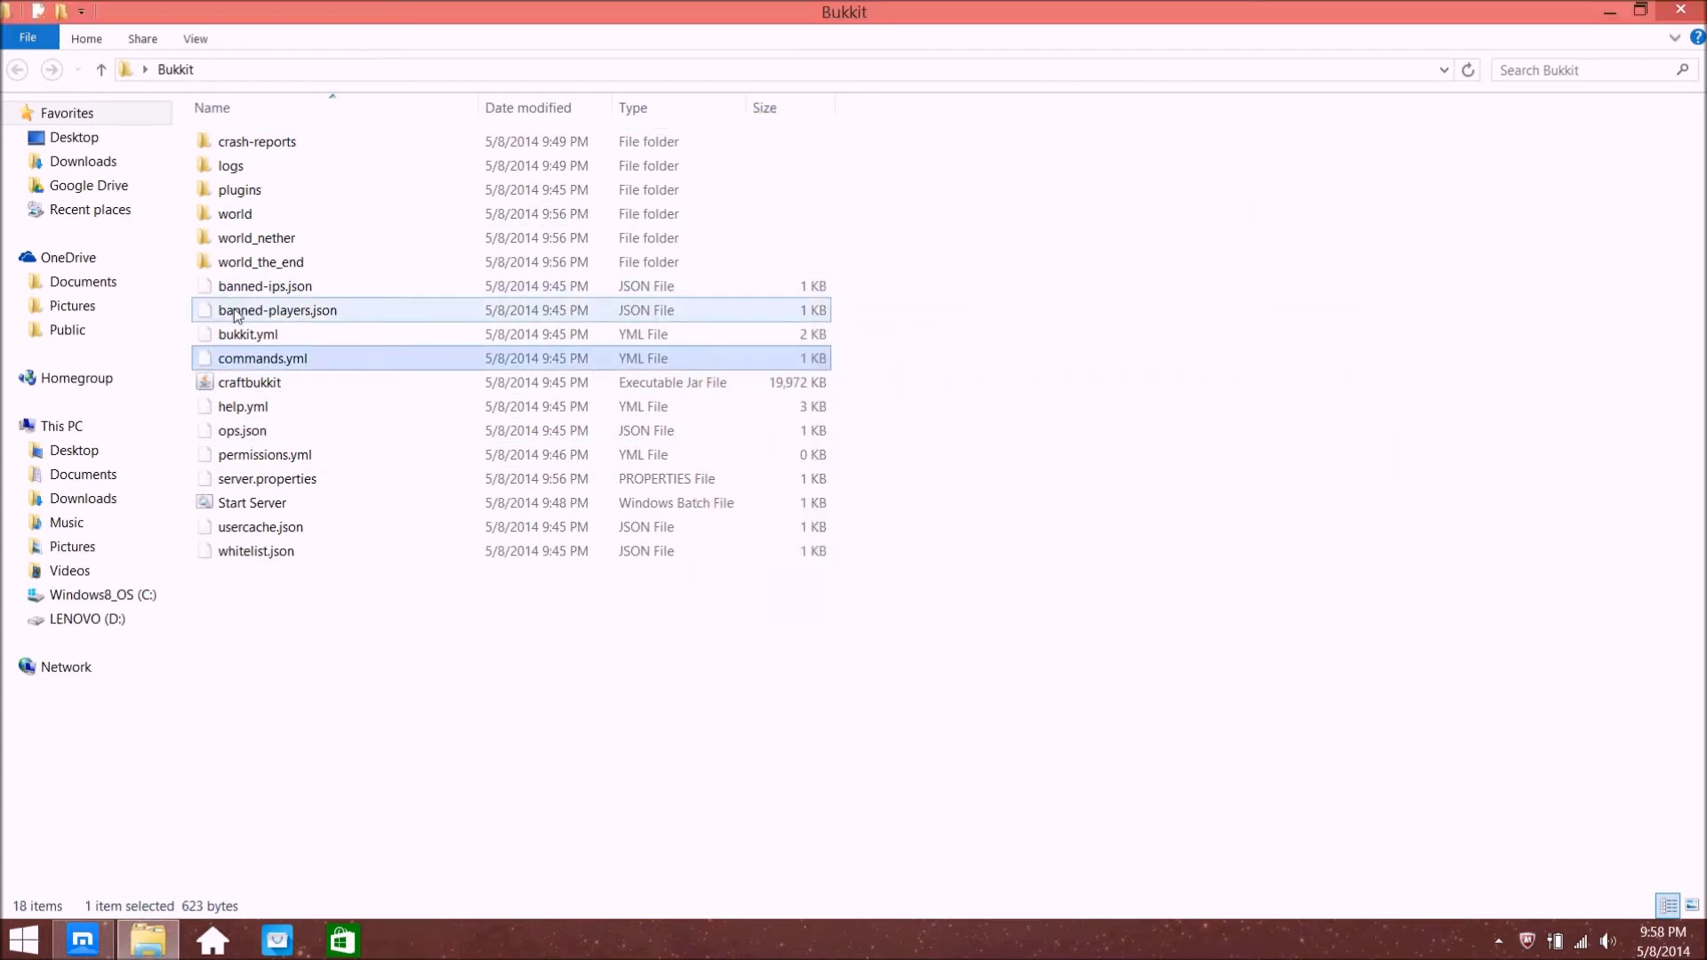
# Point out help.yml, commands.yml, bukkit.yml, banned-ips.json and banned-players.json in the Bukkit folder
pyautogui.click(232, 408)
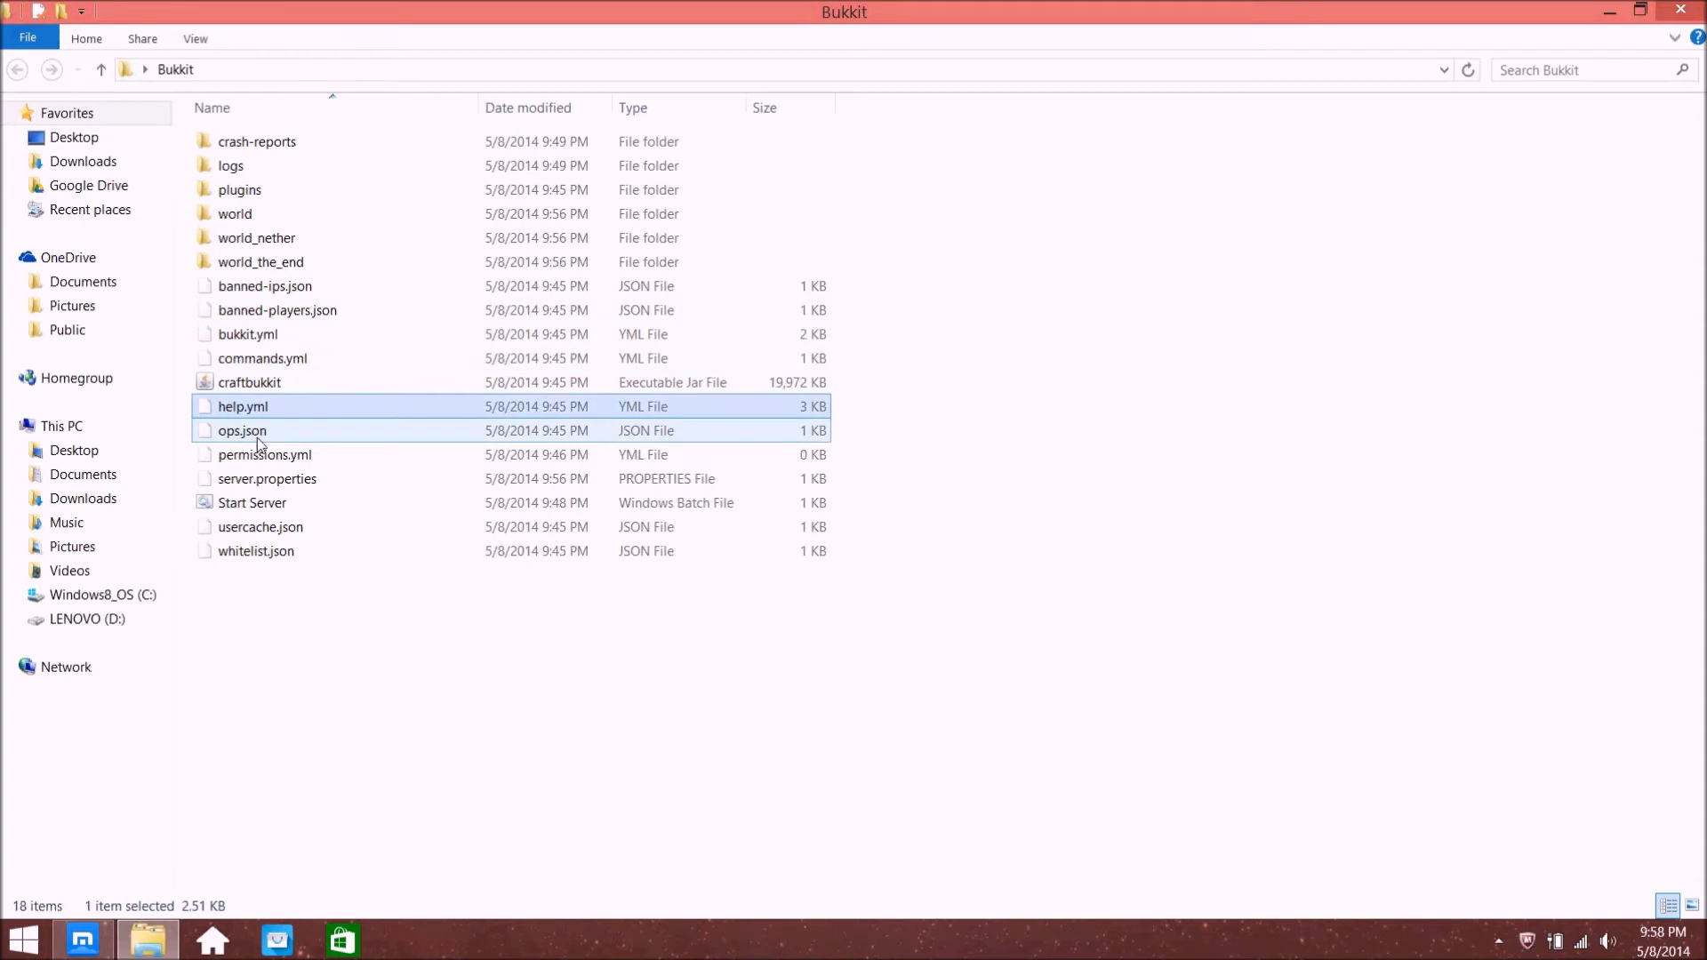
pyautogui.click(259, 358)
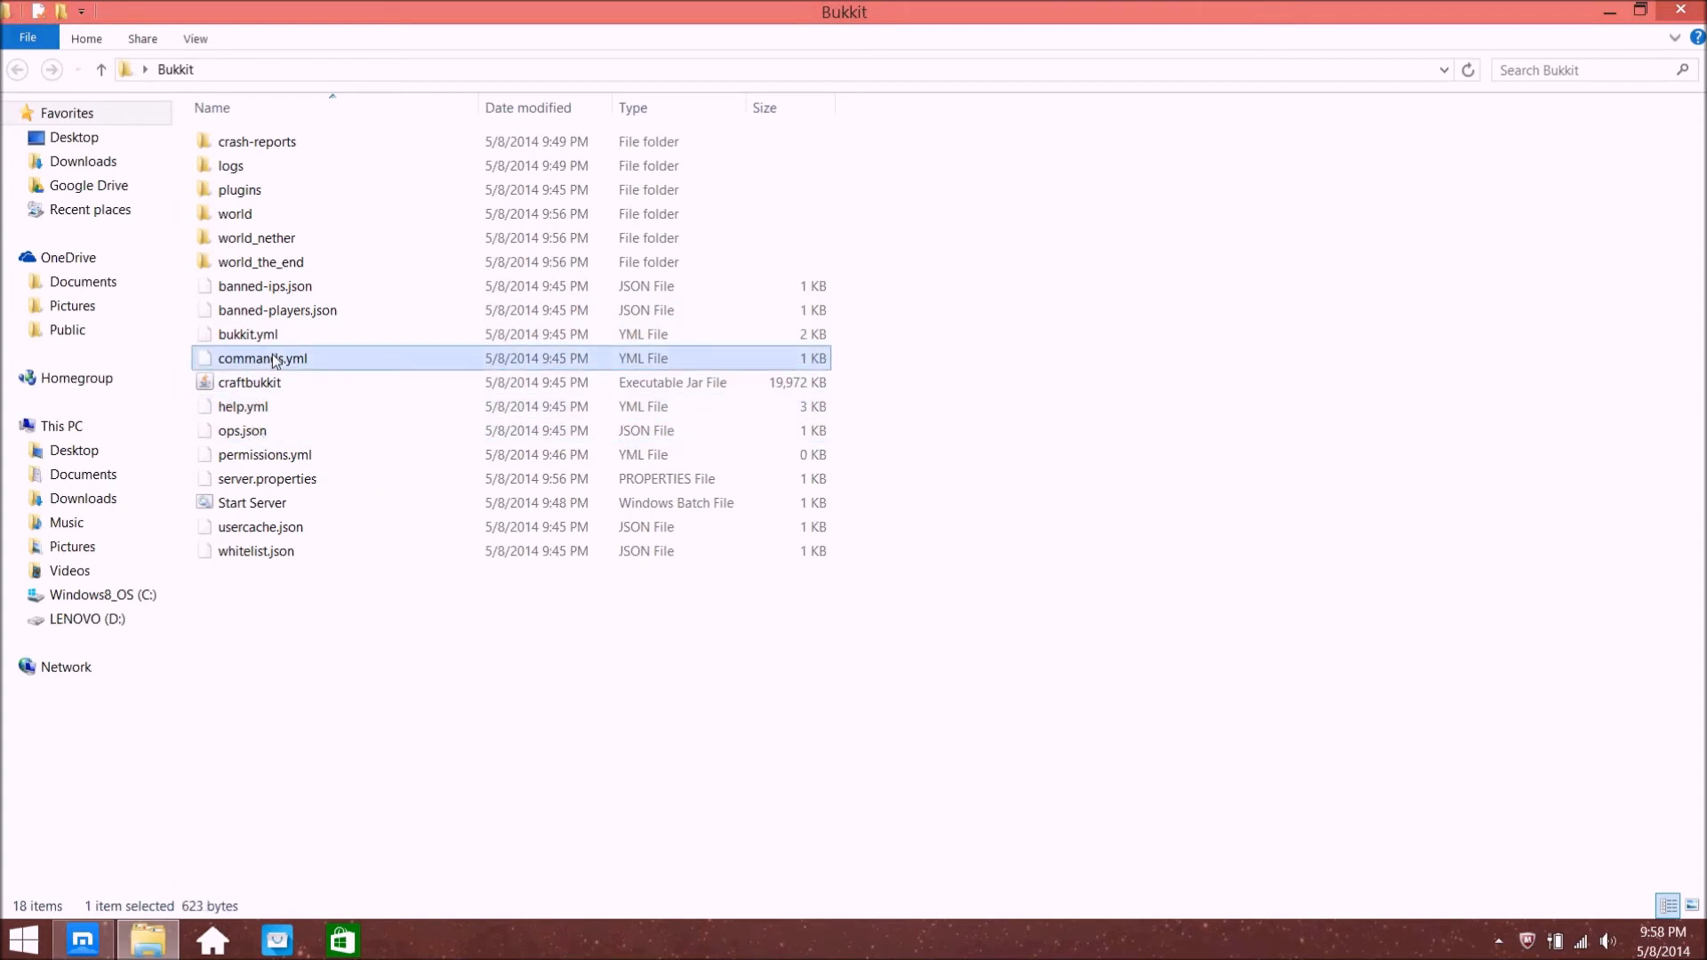
pyautogui.click(252, 336)
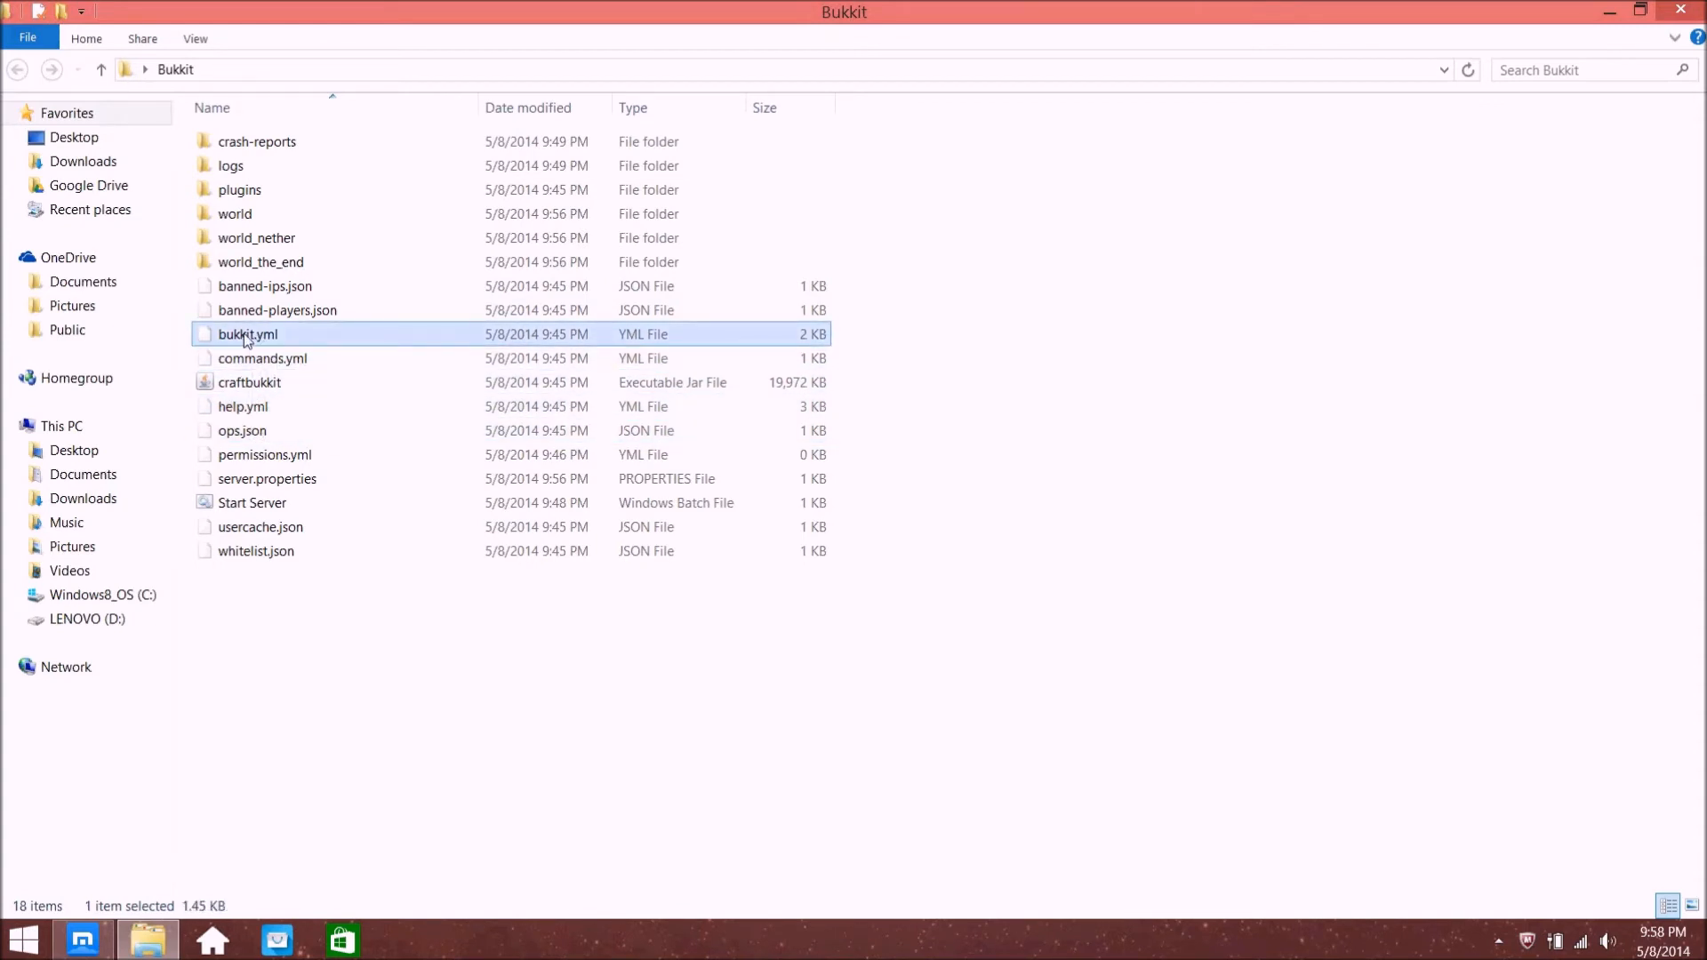
pyautogui.click(260, 288)
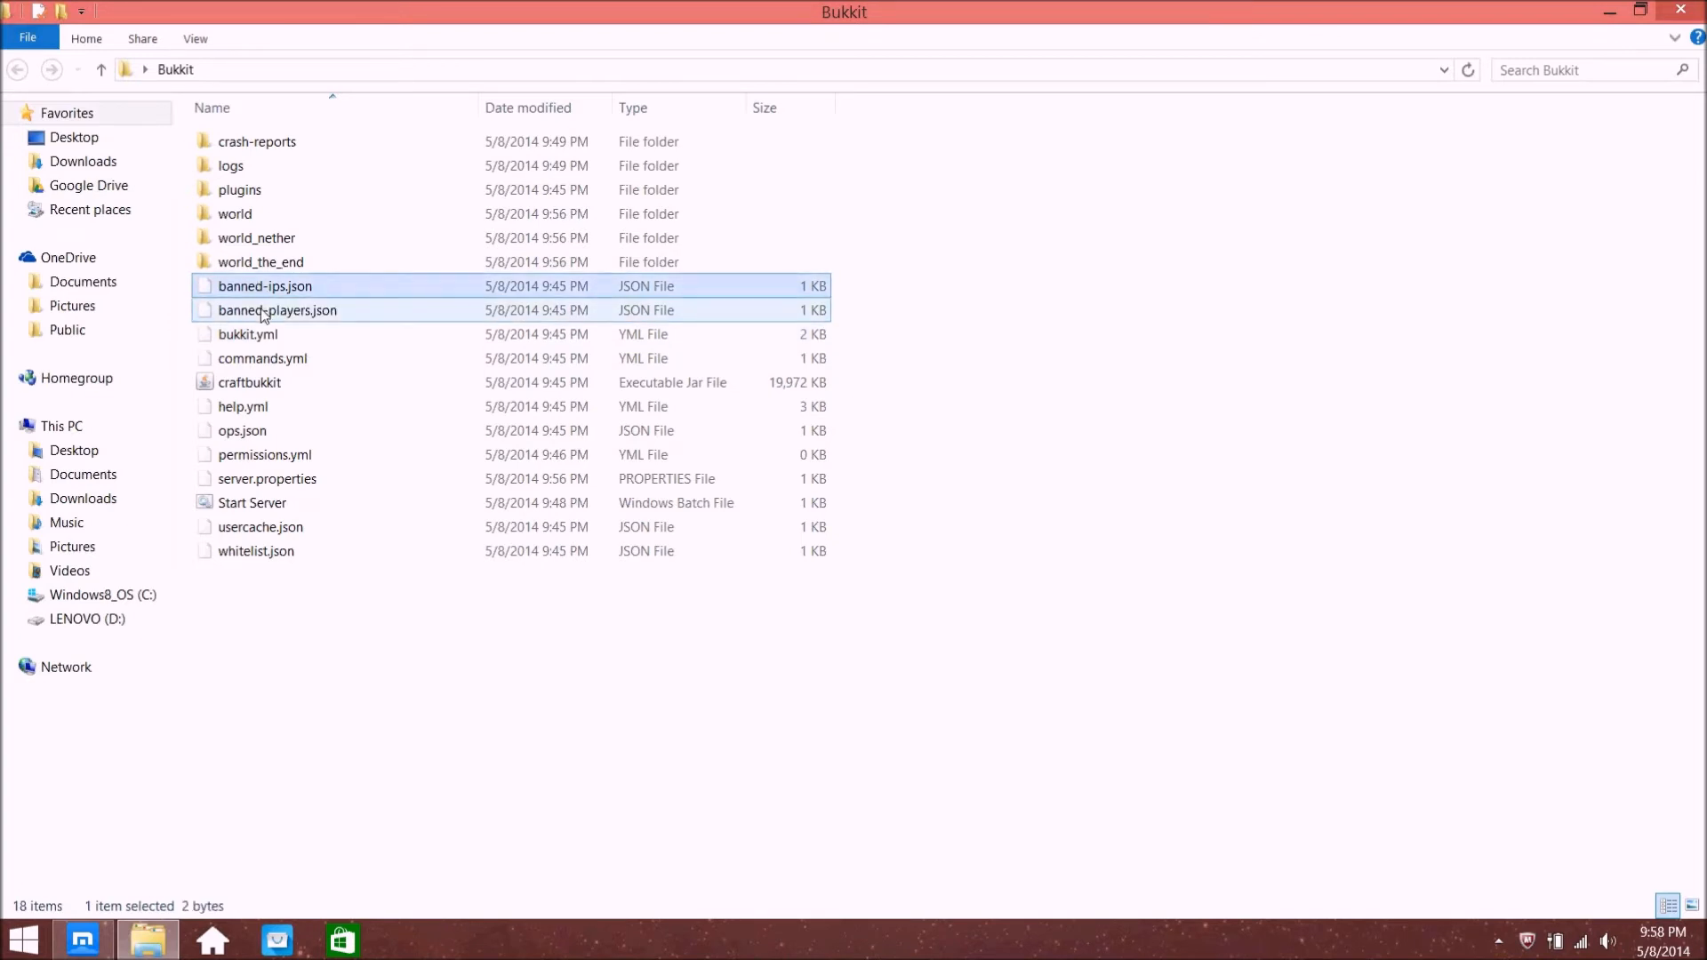
pyautogui.click(264, 312)
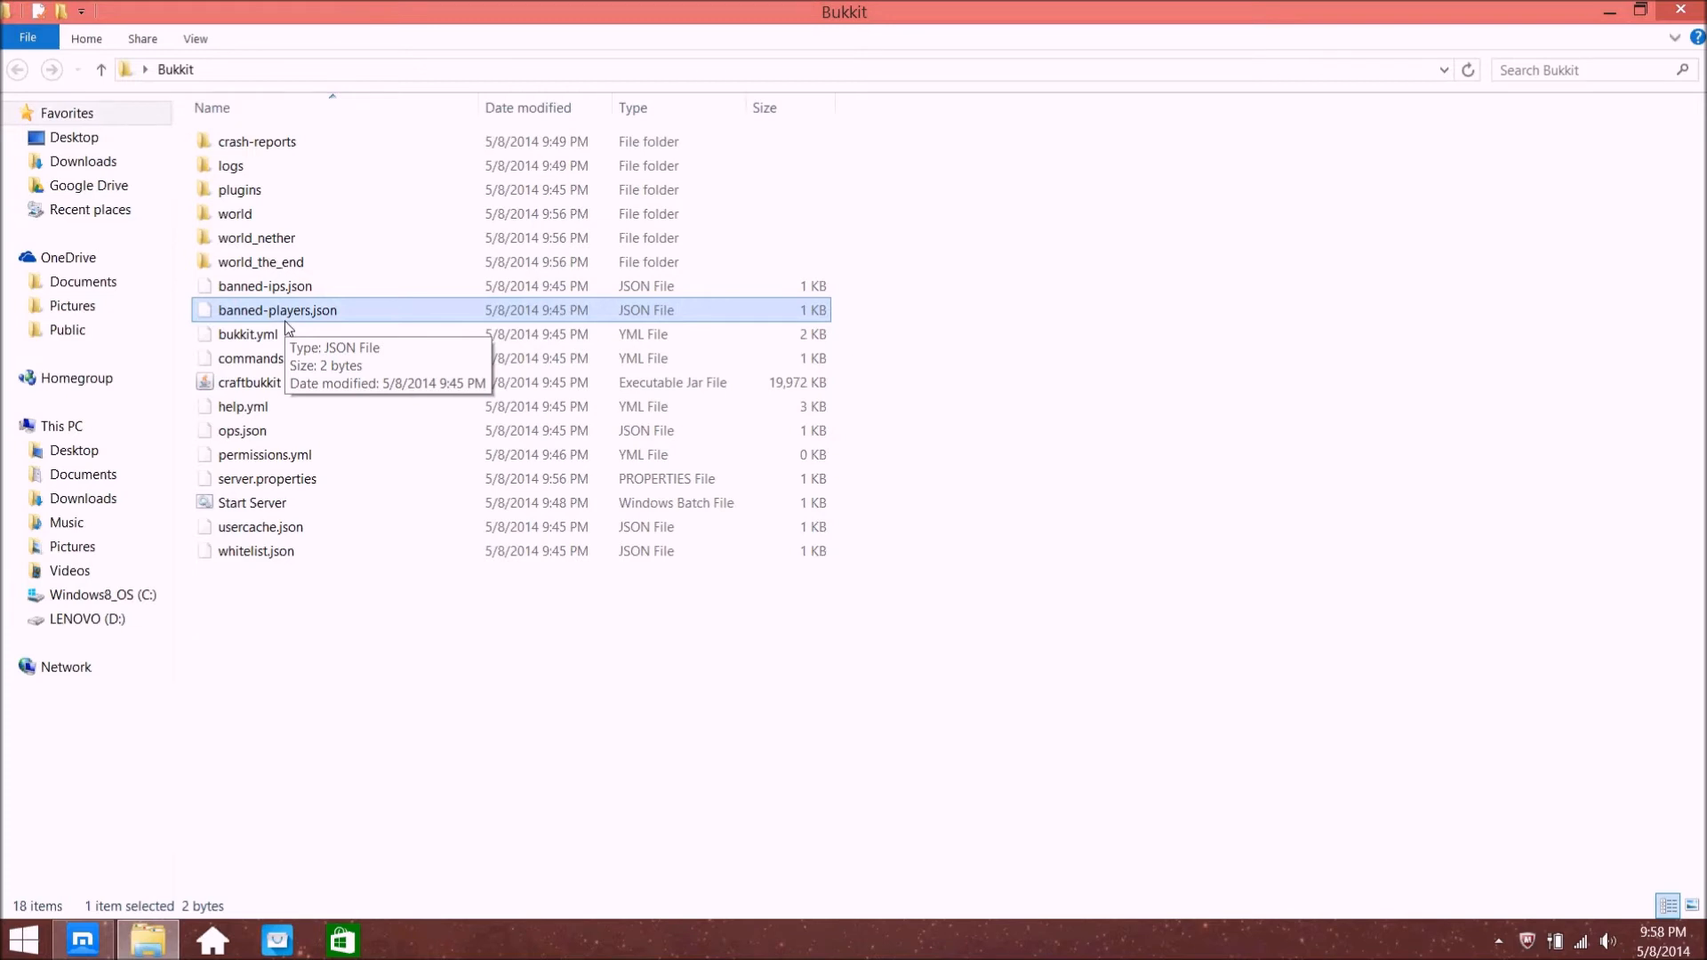
pyautogui.click(267, 287)
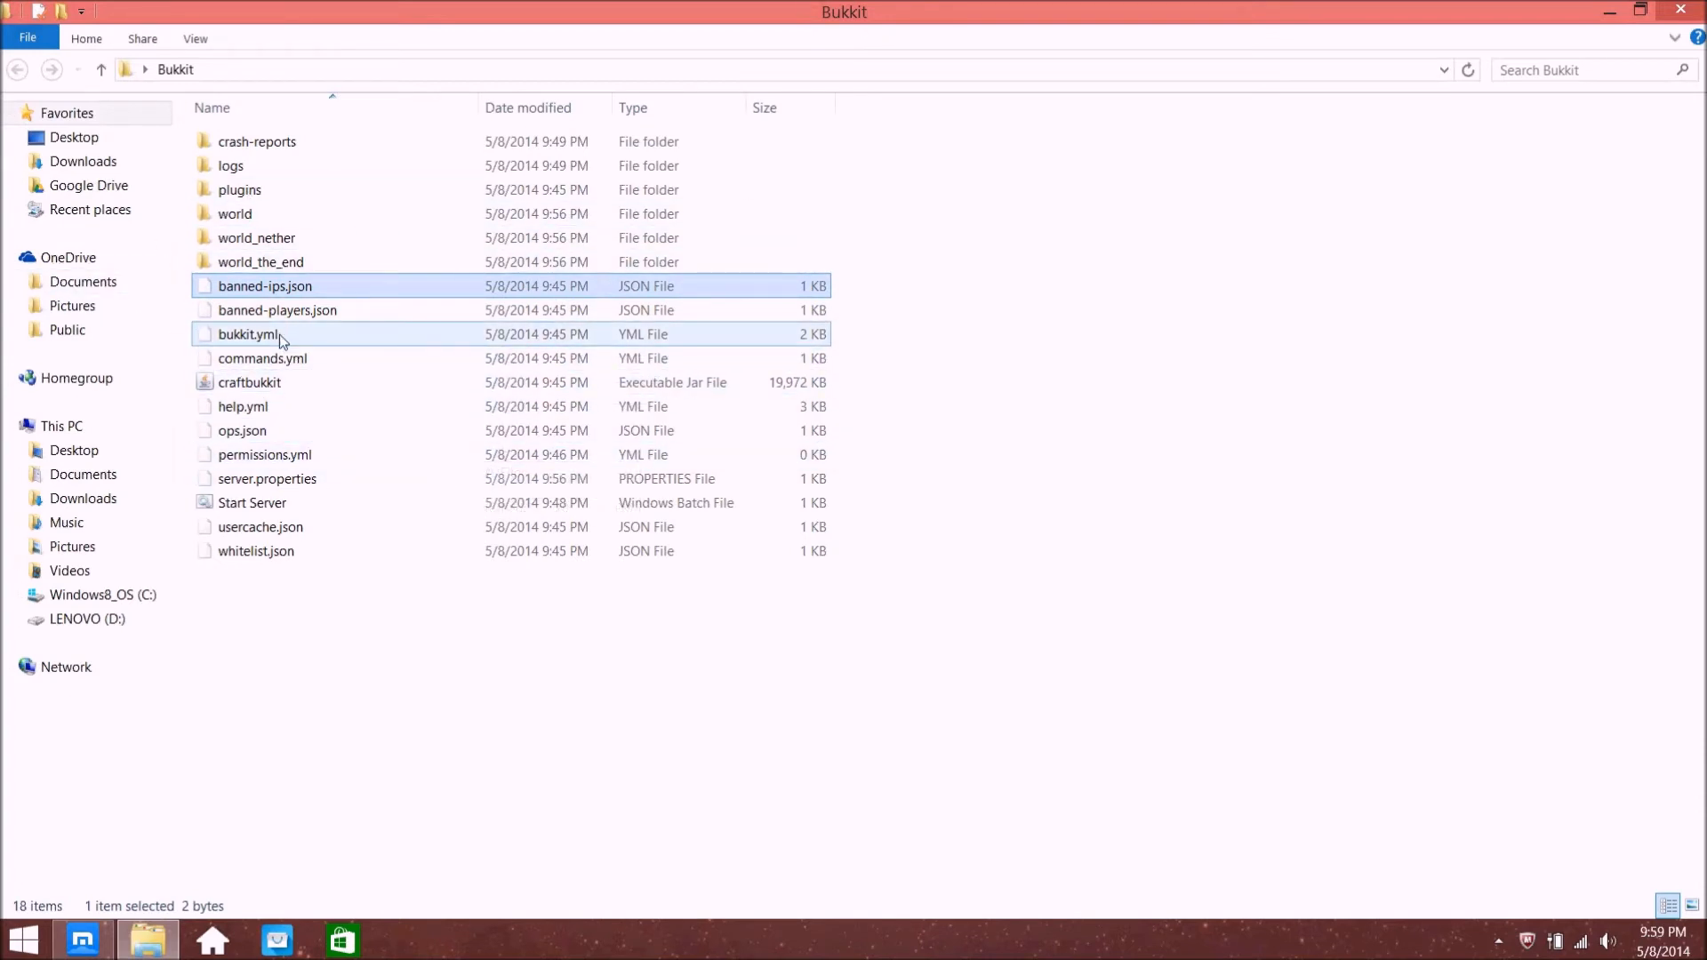
pyautogui.click(269, 310)
# Point out the world_the_end, world_nether, world and plugins folders in the Bukkit folder
pyautogui.click(267, 239)
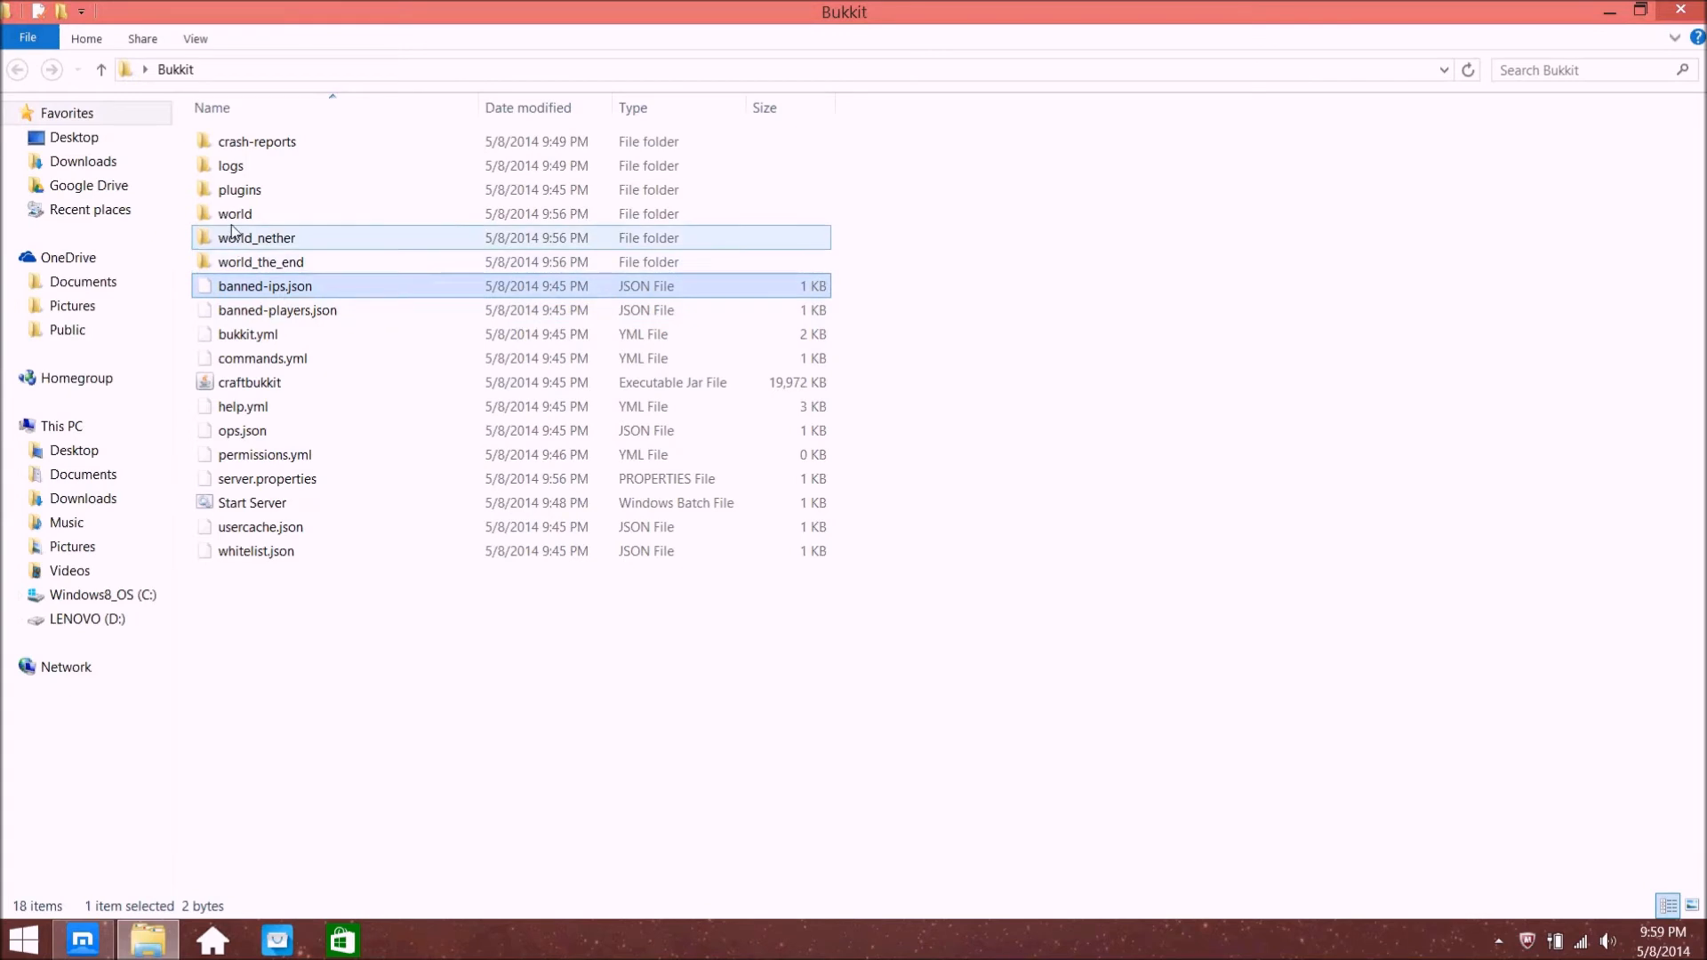
pyautogui.click(275, 263)
pyautogui.click(269, 237)
pyautogui.click(267, 216)
pyautogui.click(258, 258)
pyautogui.click(251, 236)
pyautogui.click(244, 221)
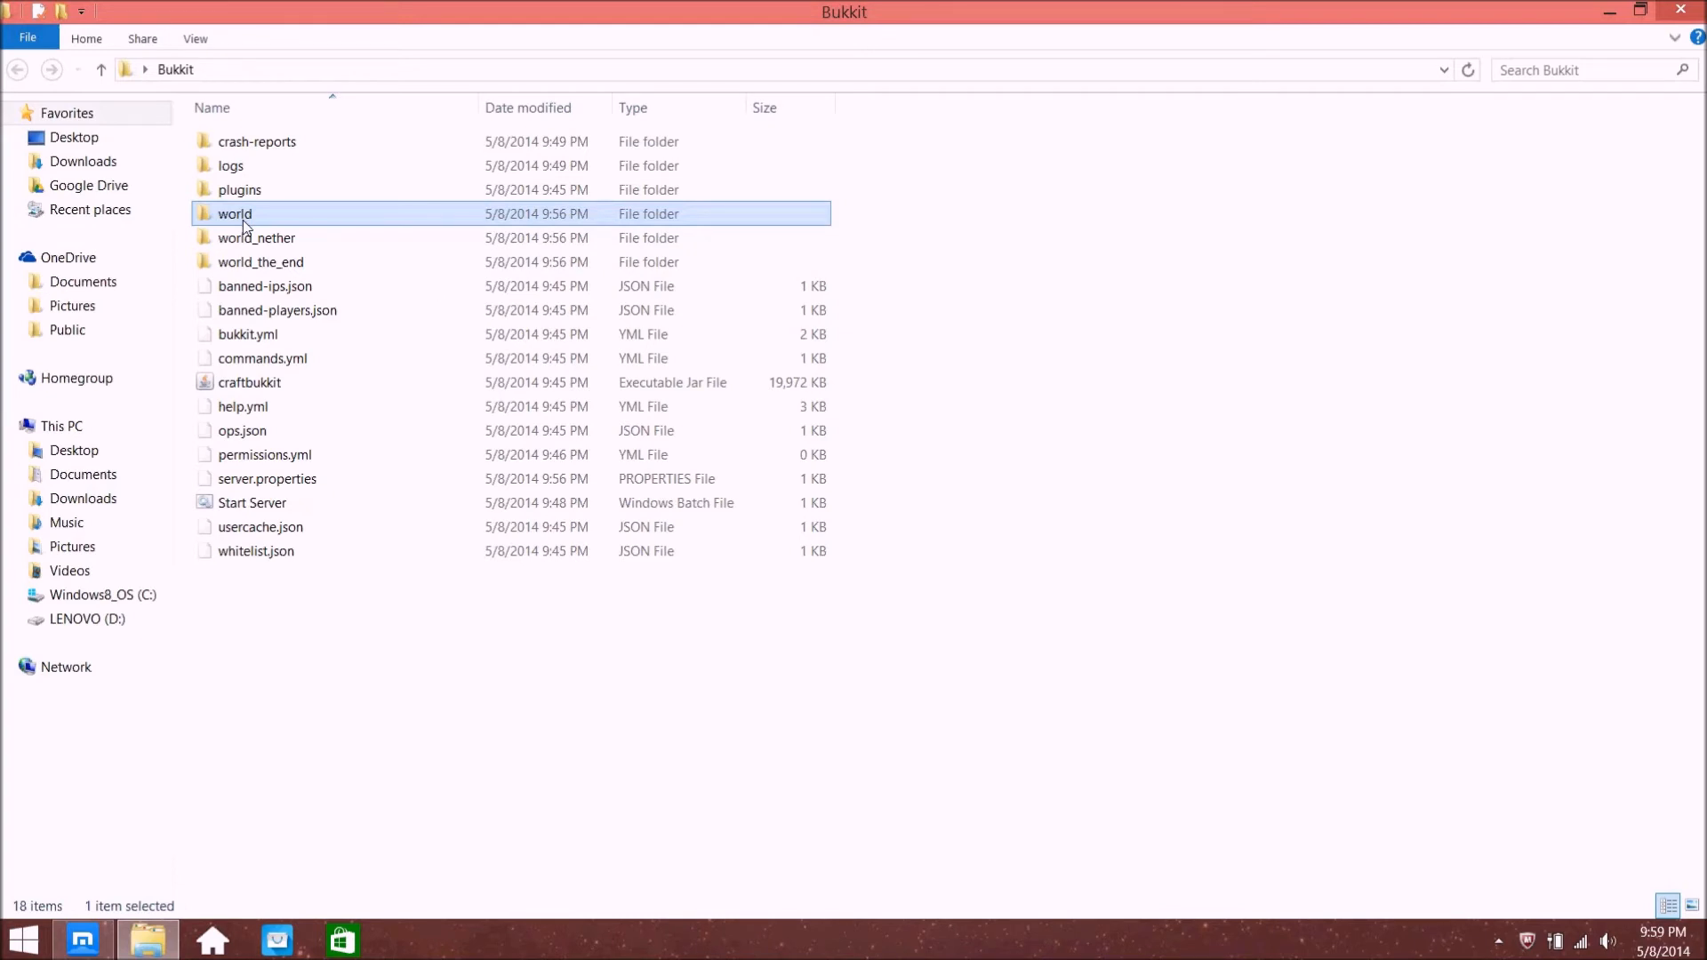
pyautogui.click(267, 192)
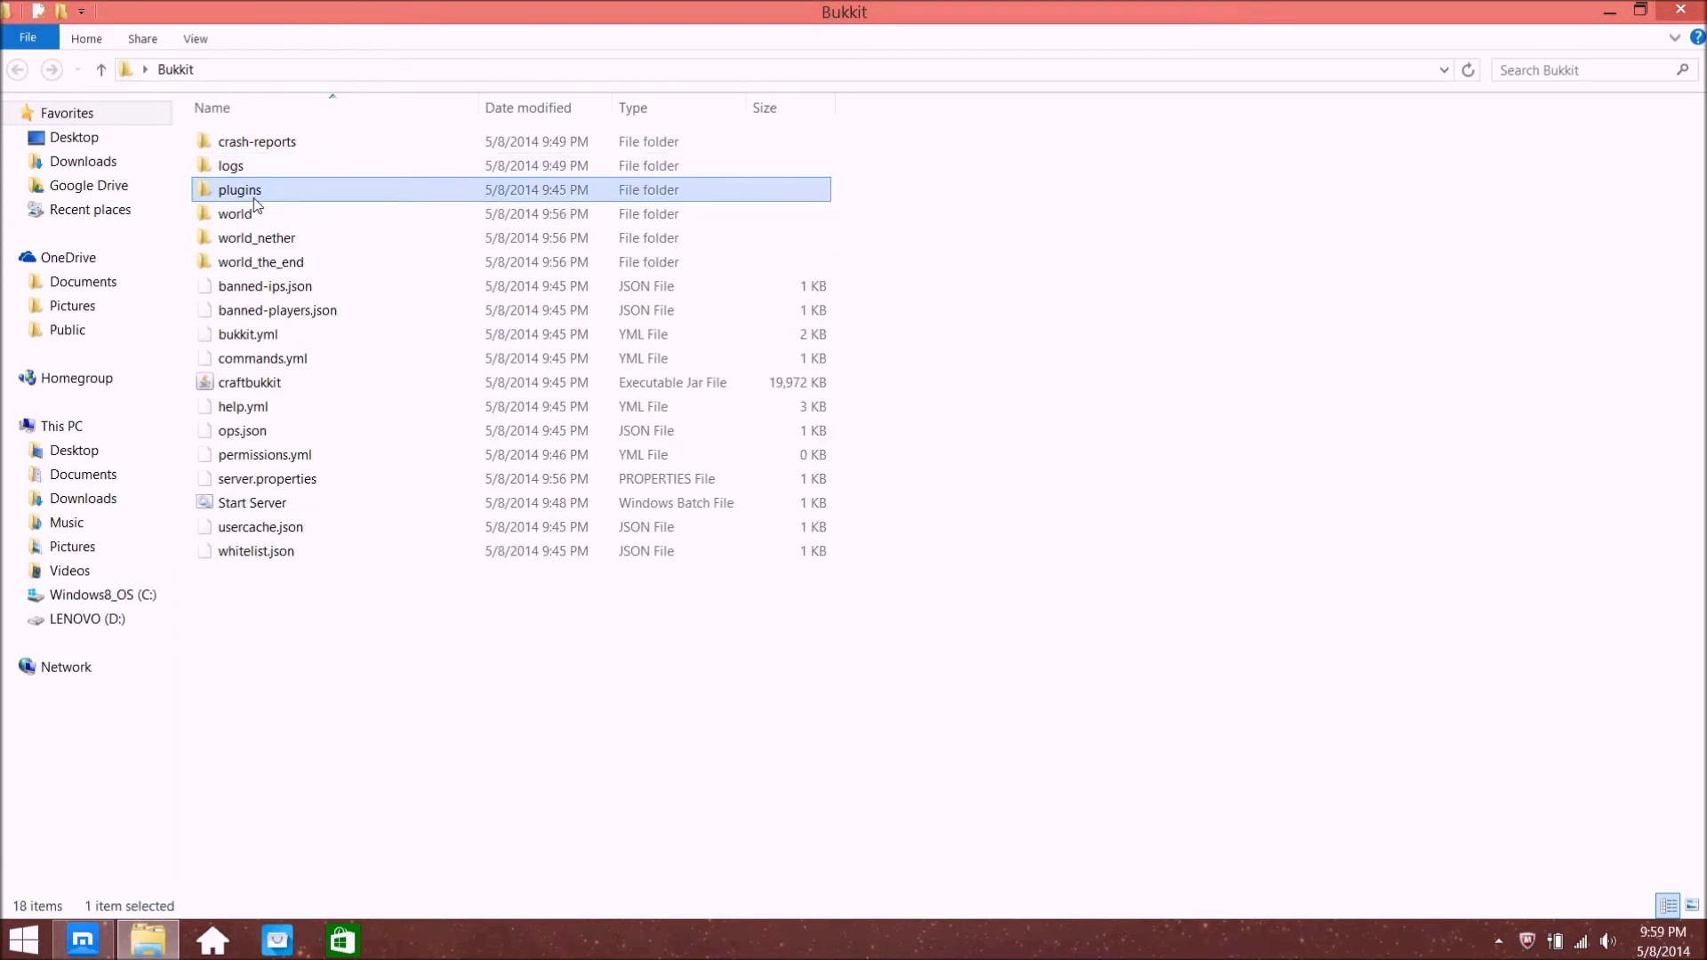
# Delete the 2014-05-08-1 text document from the logs folder
pyautogui.click(242, 169)
pyautogui.doubleClick(242, 169)
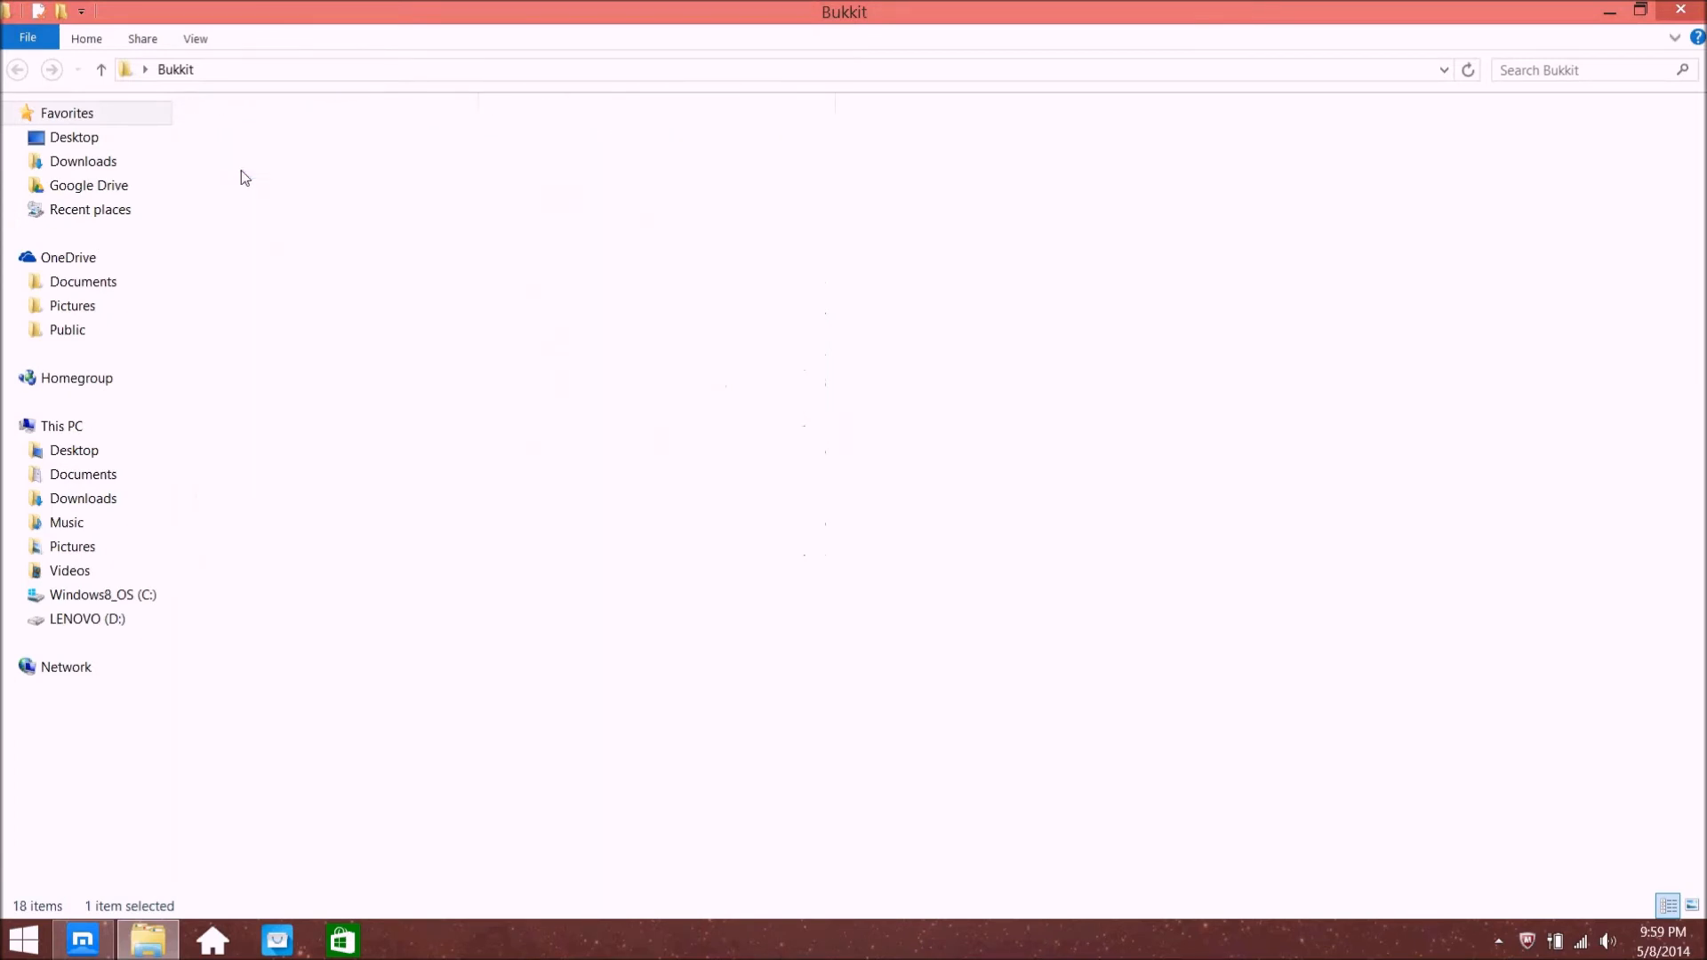
pyautogui.click(251, 142)
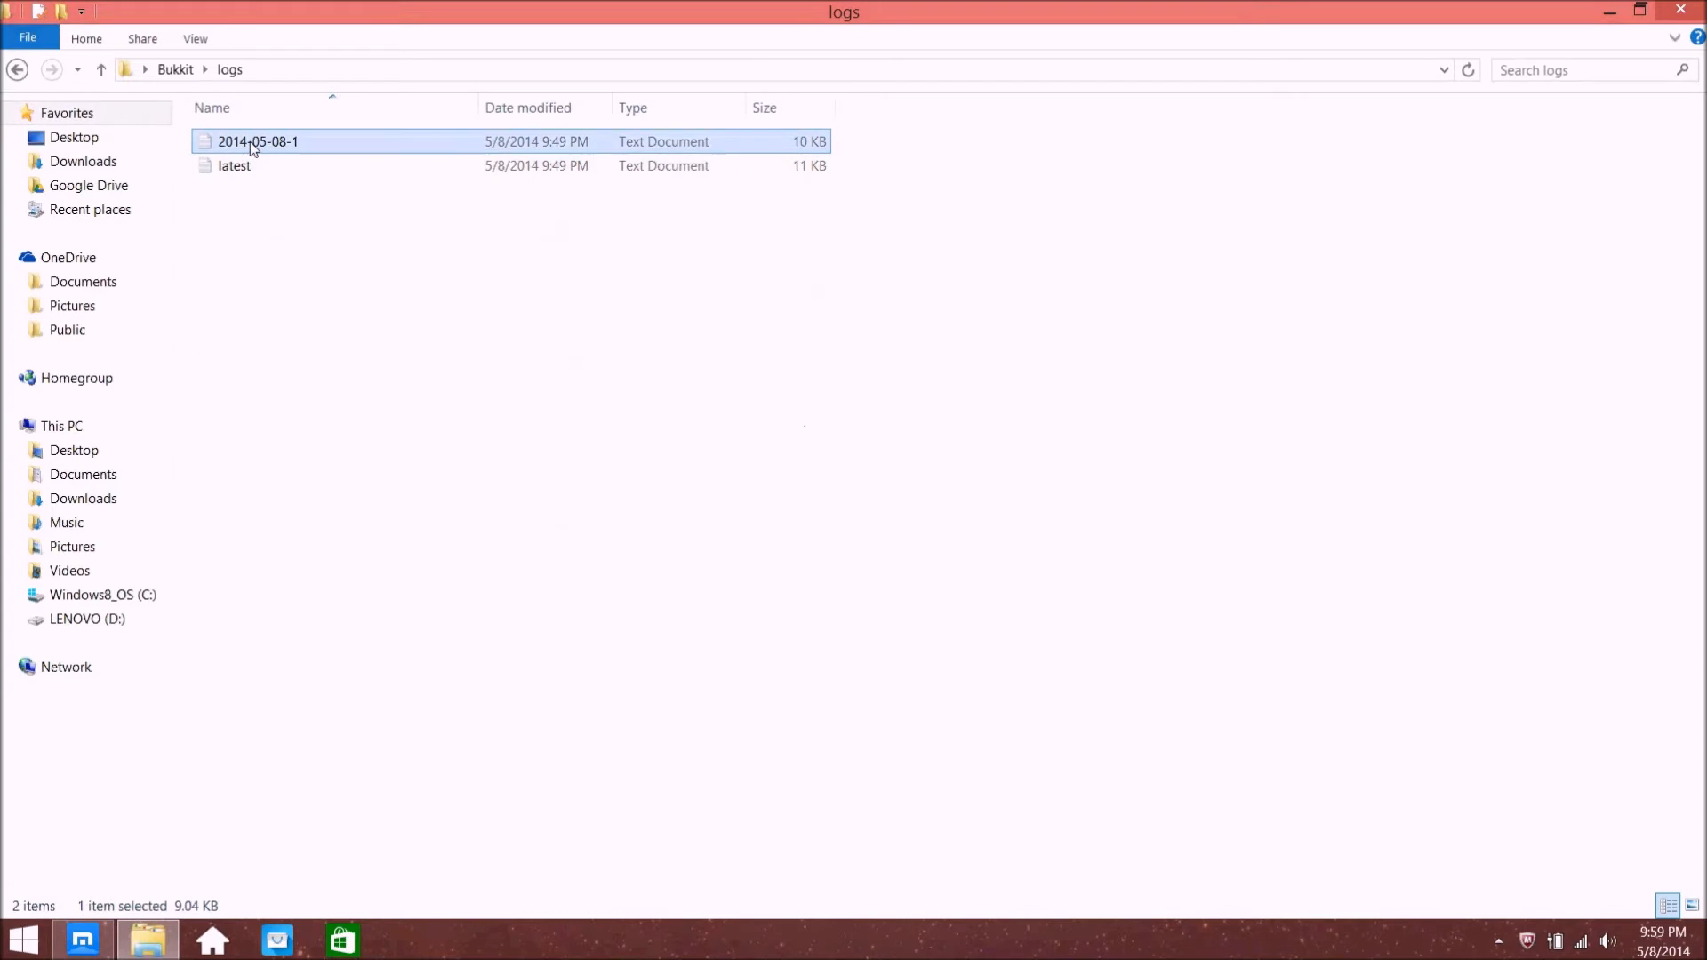
pyautogui.press('Delete')
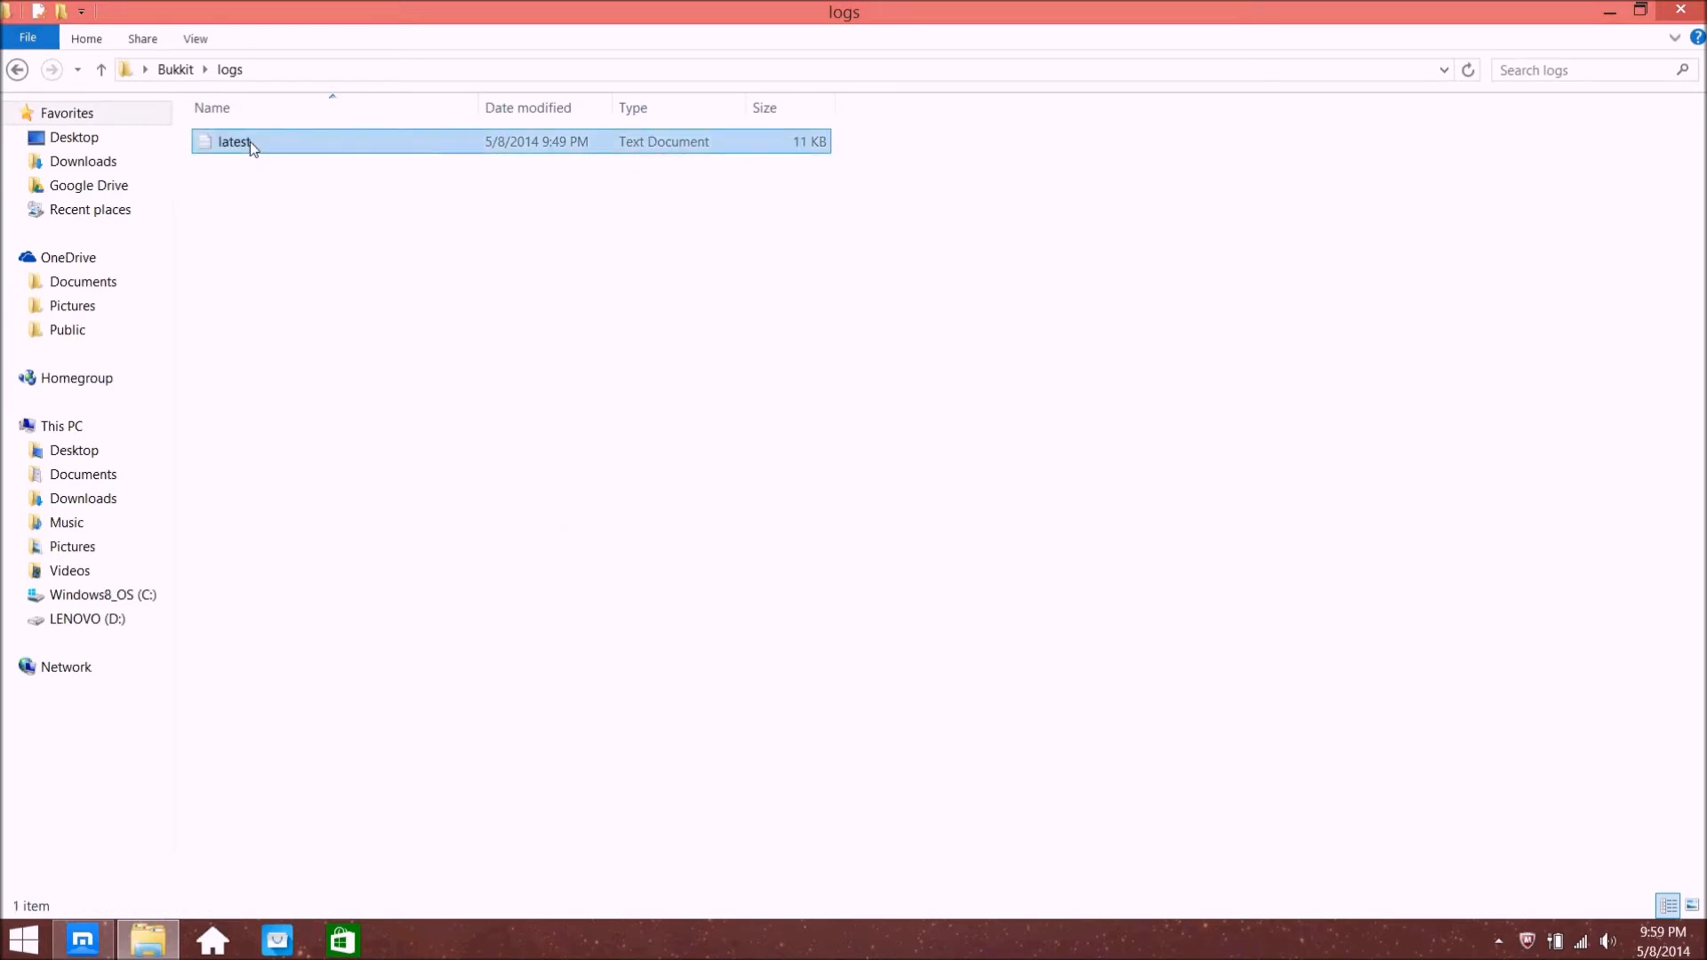
pyautogui.click(296, 163)
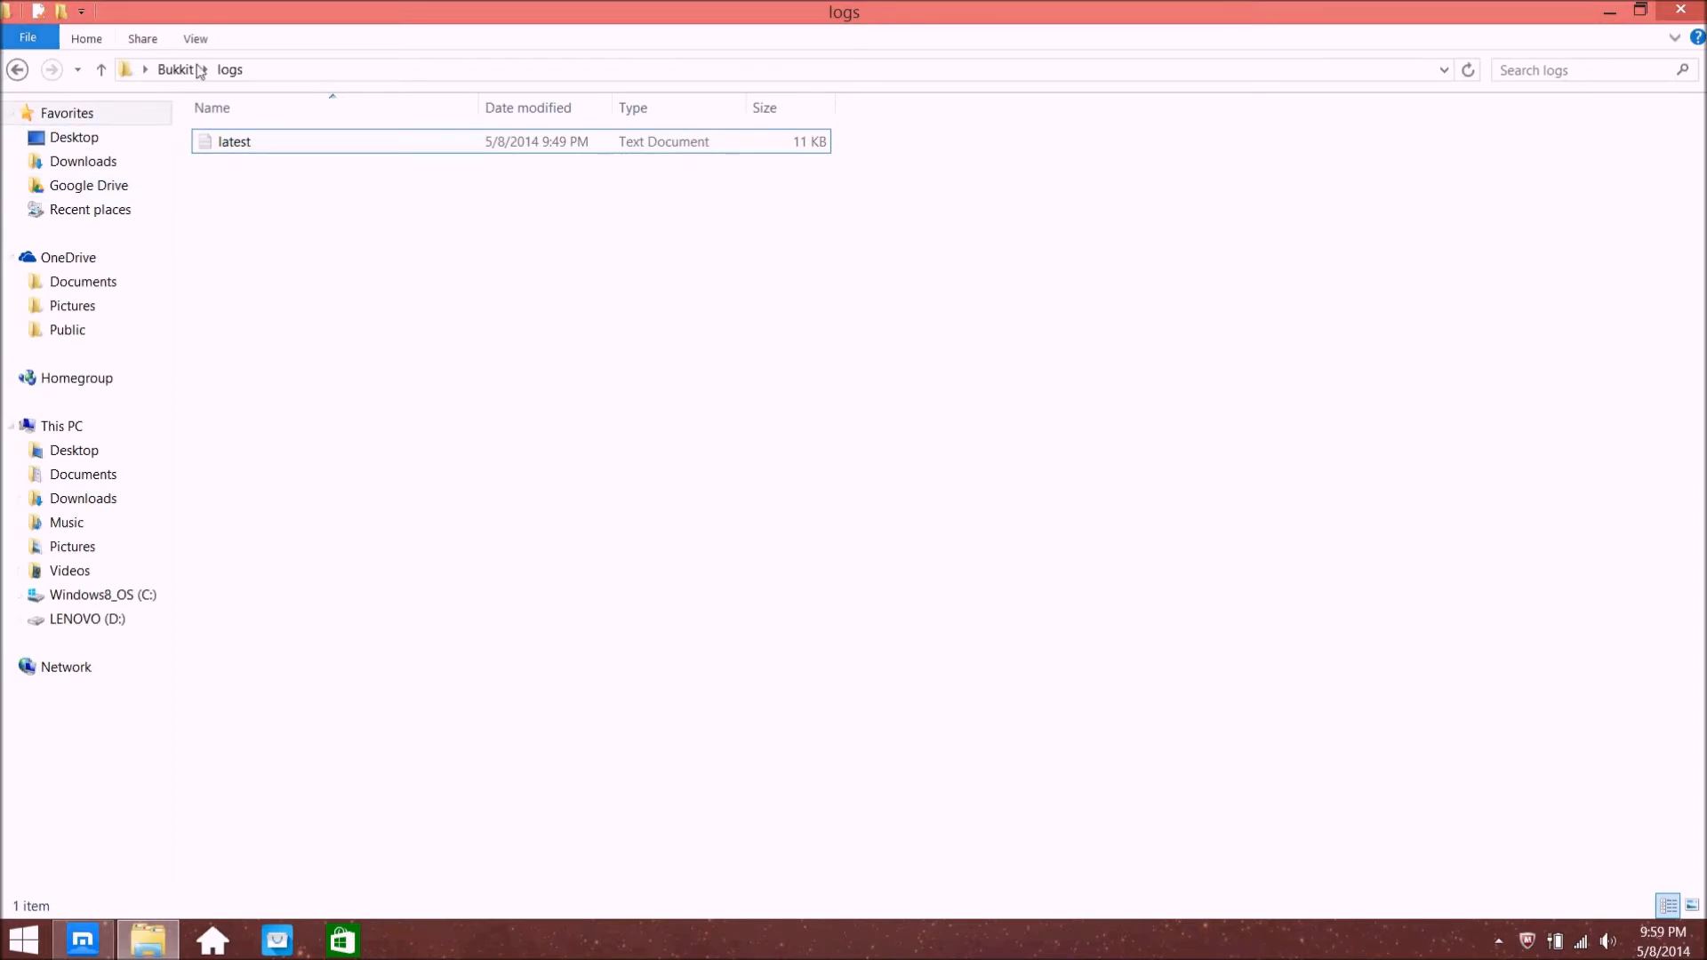
# Open the latest log file for viewing, and return to the Bukkit folder
pyautogui.click(238, 141)
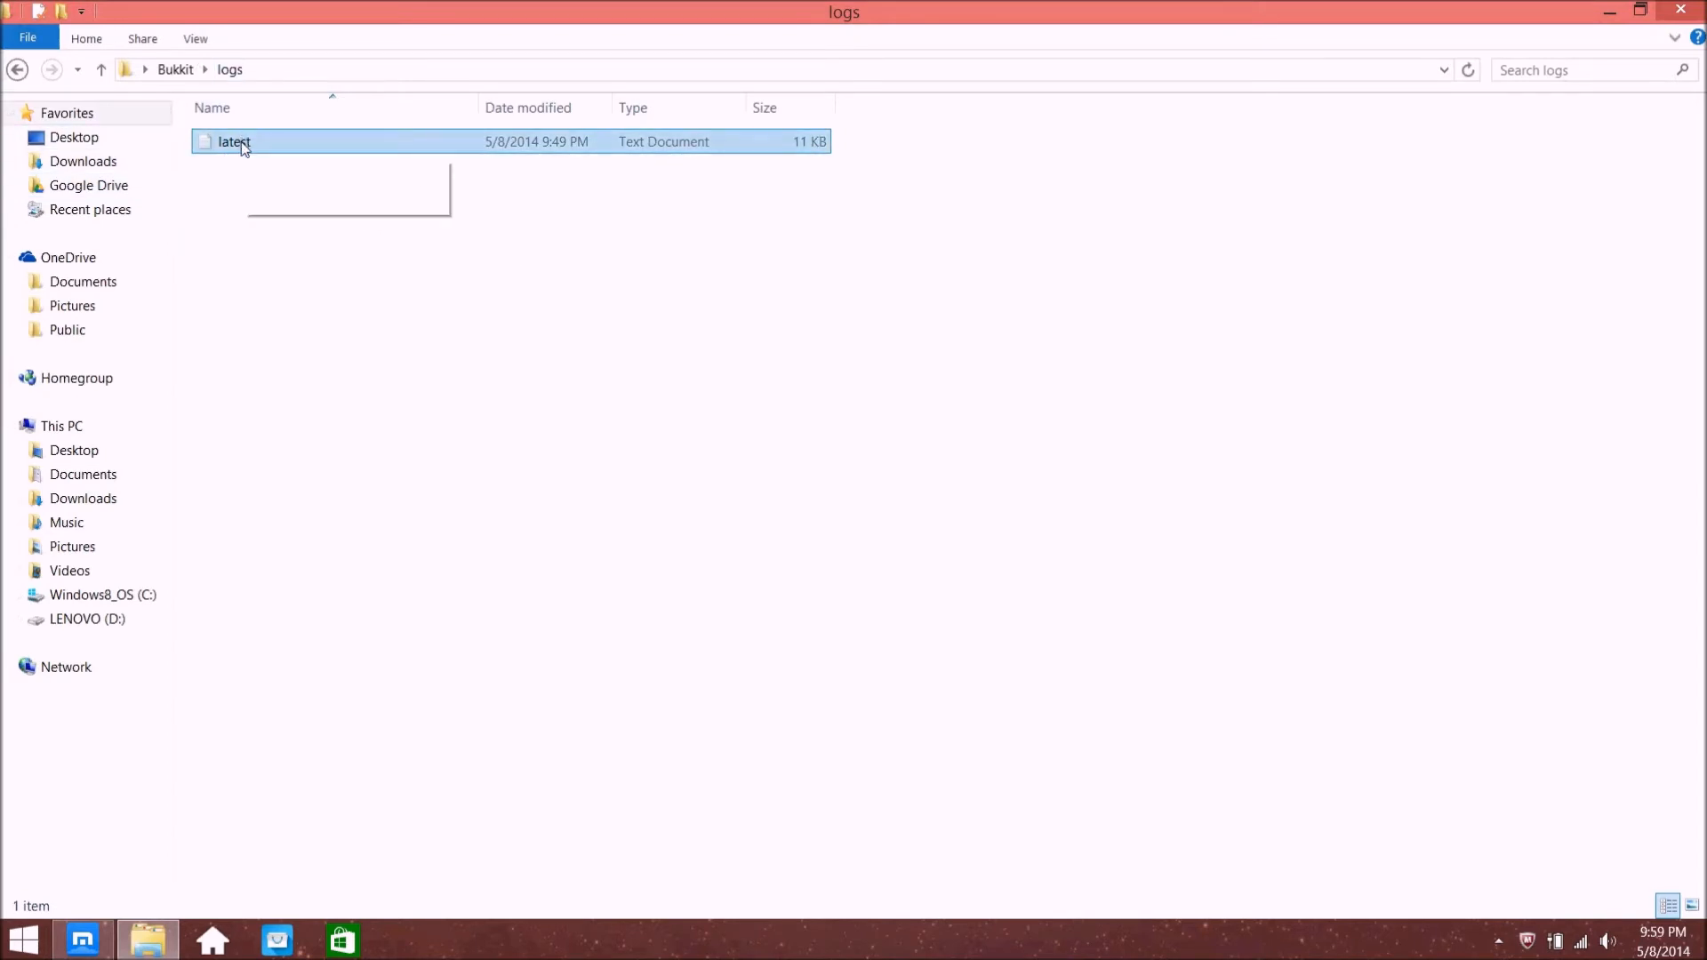
pyautogui.doubleClick(241, 141)
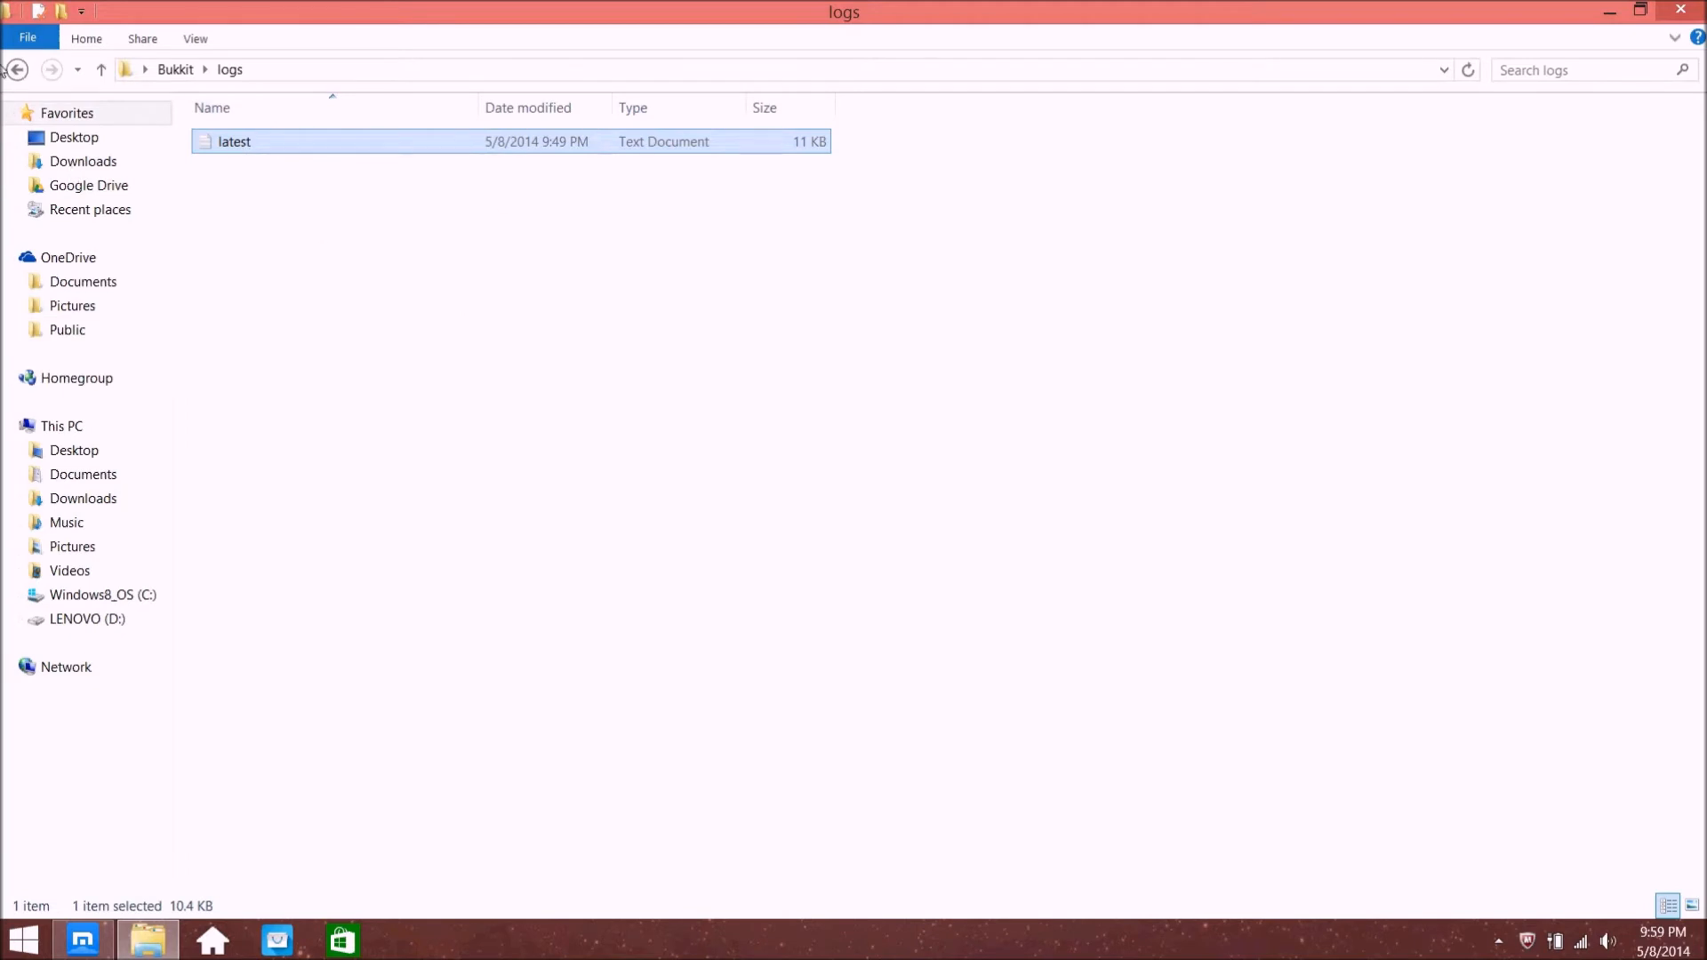
pyautogui.click(17, 69)
# Delete the crash-2014-05-08_21.49.55-server report from the crash-reports folder, and return to the Bukkit folder
pyautogui.click(224, 147)
pyautogui.doubleClick(224, 145)
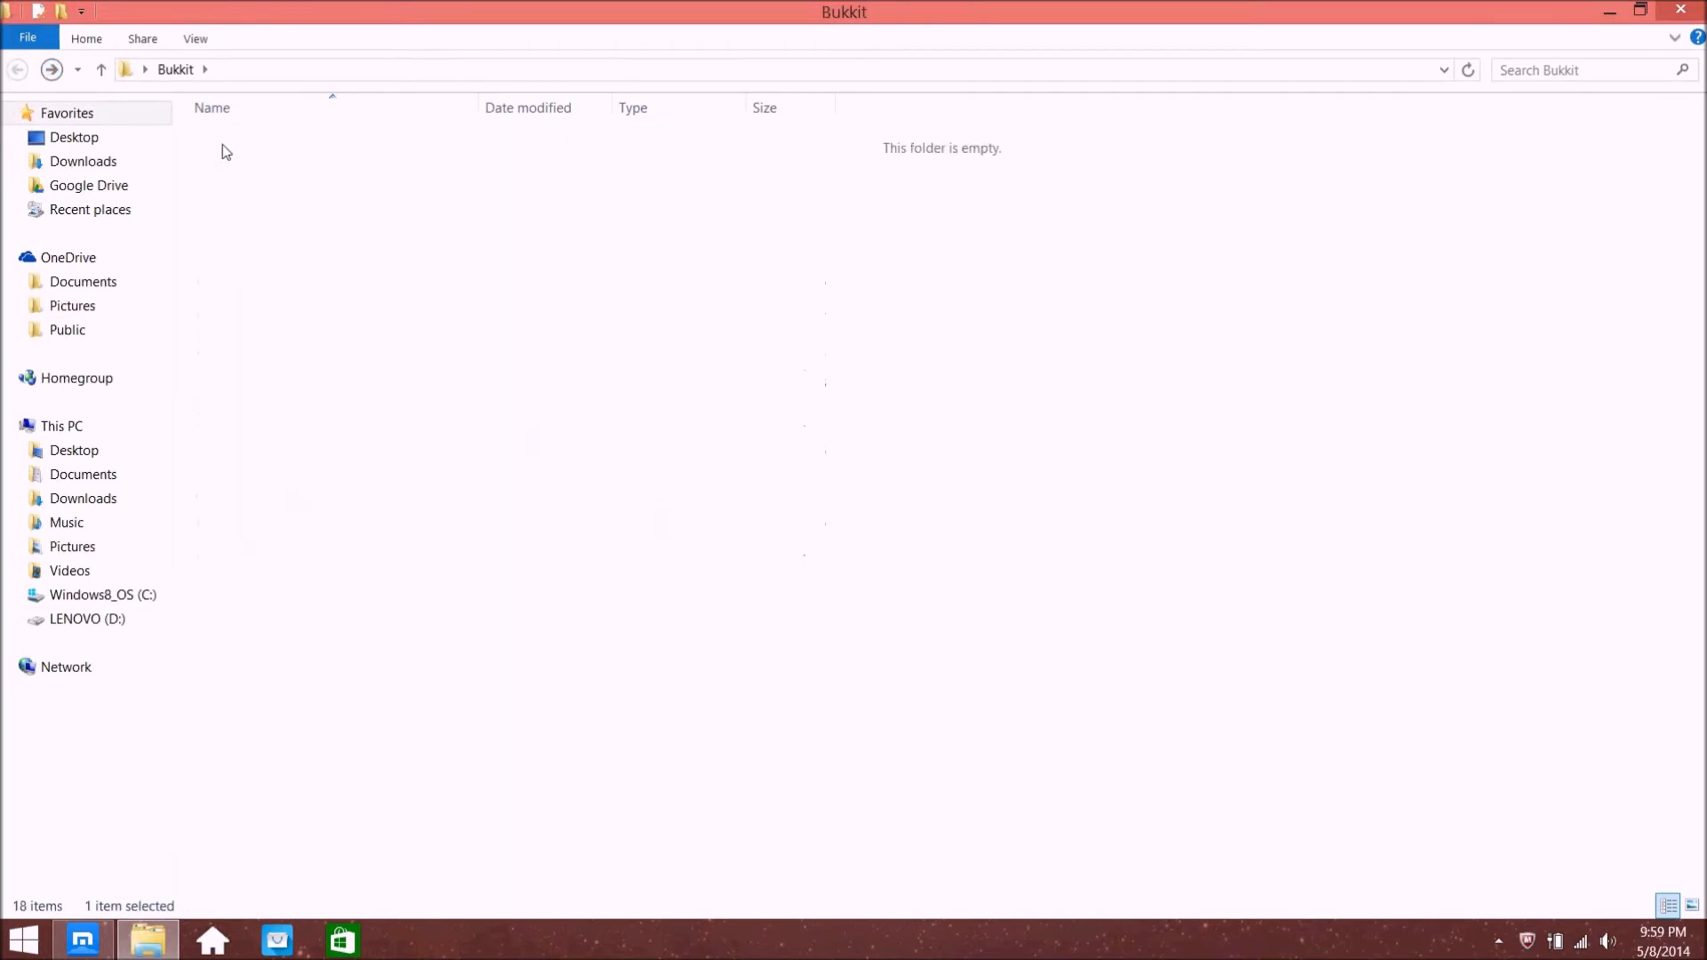
pyautogui.click(287, 149)
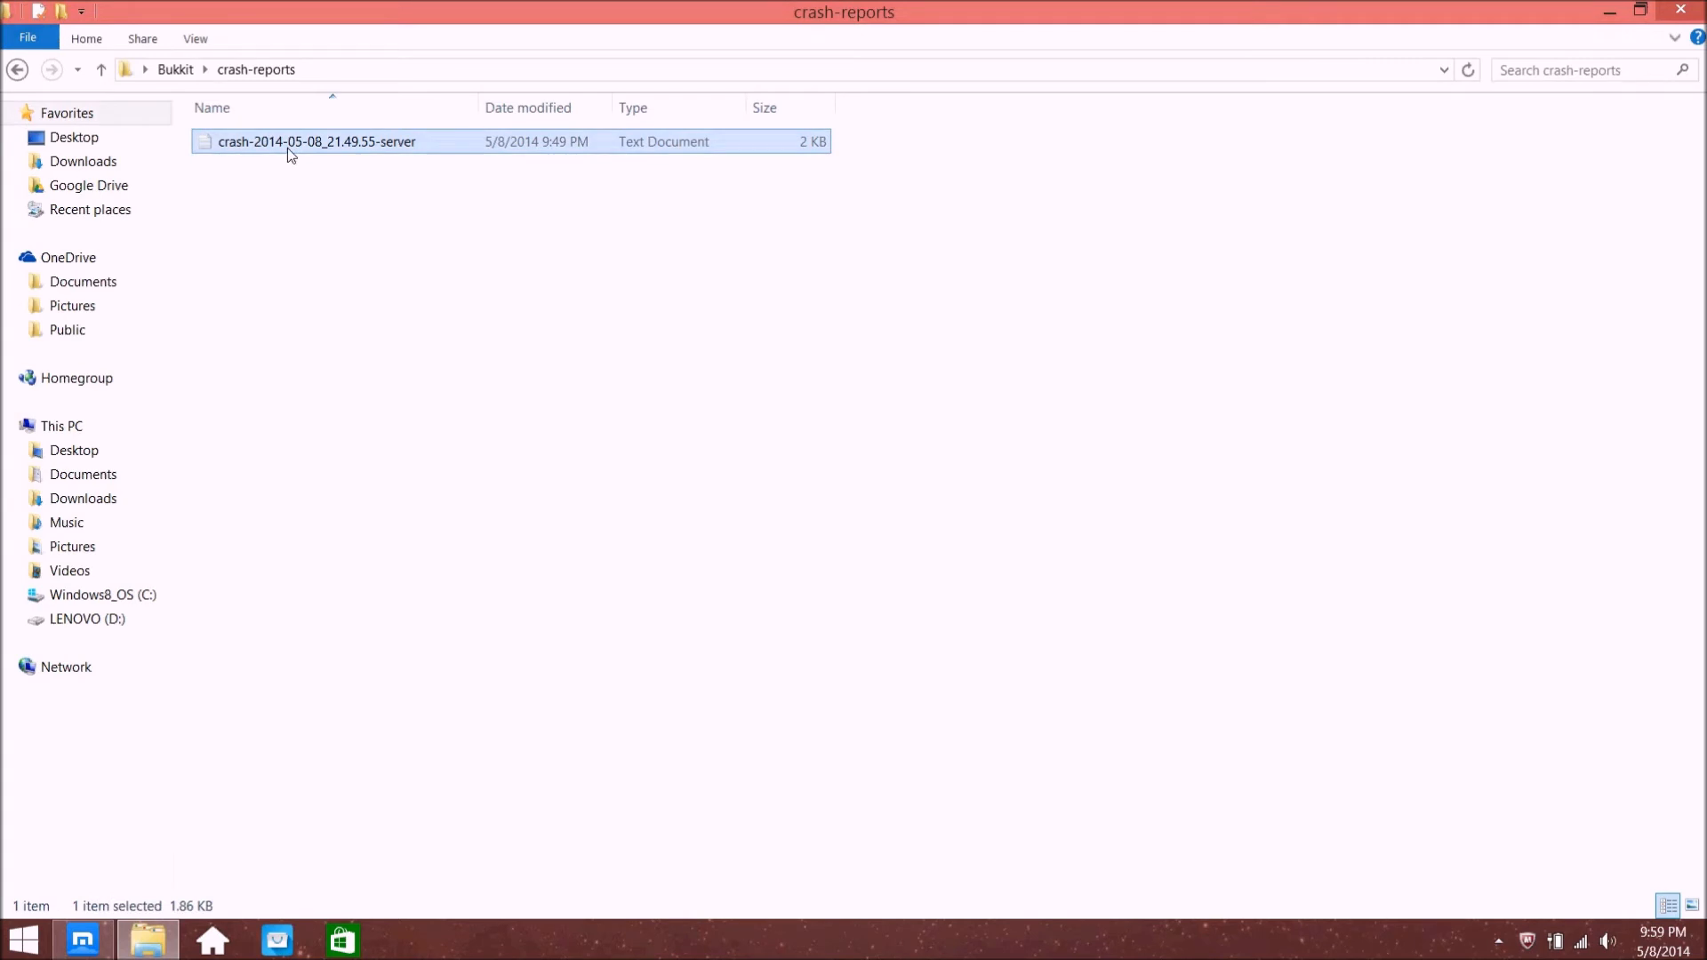
pyautogui.click(287, 147)
pyautogui.press('Delete')
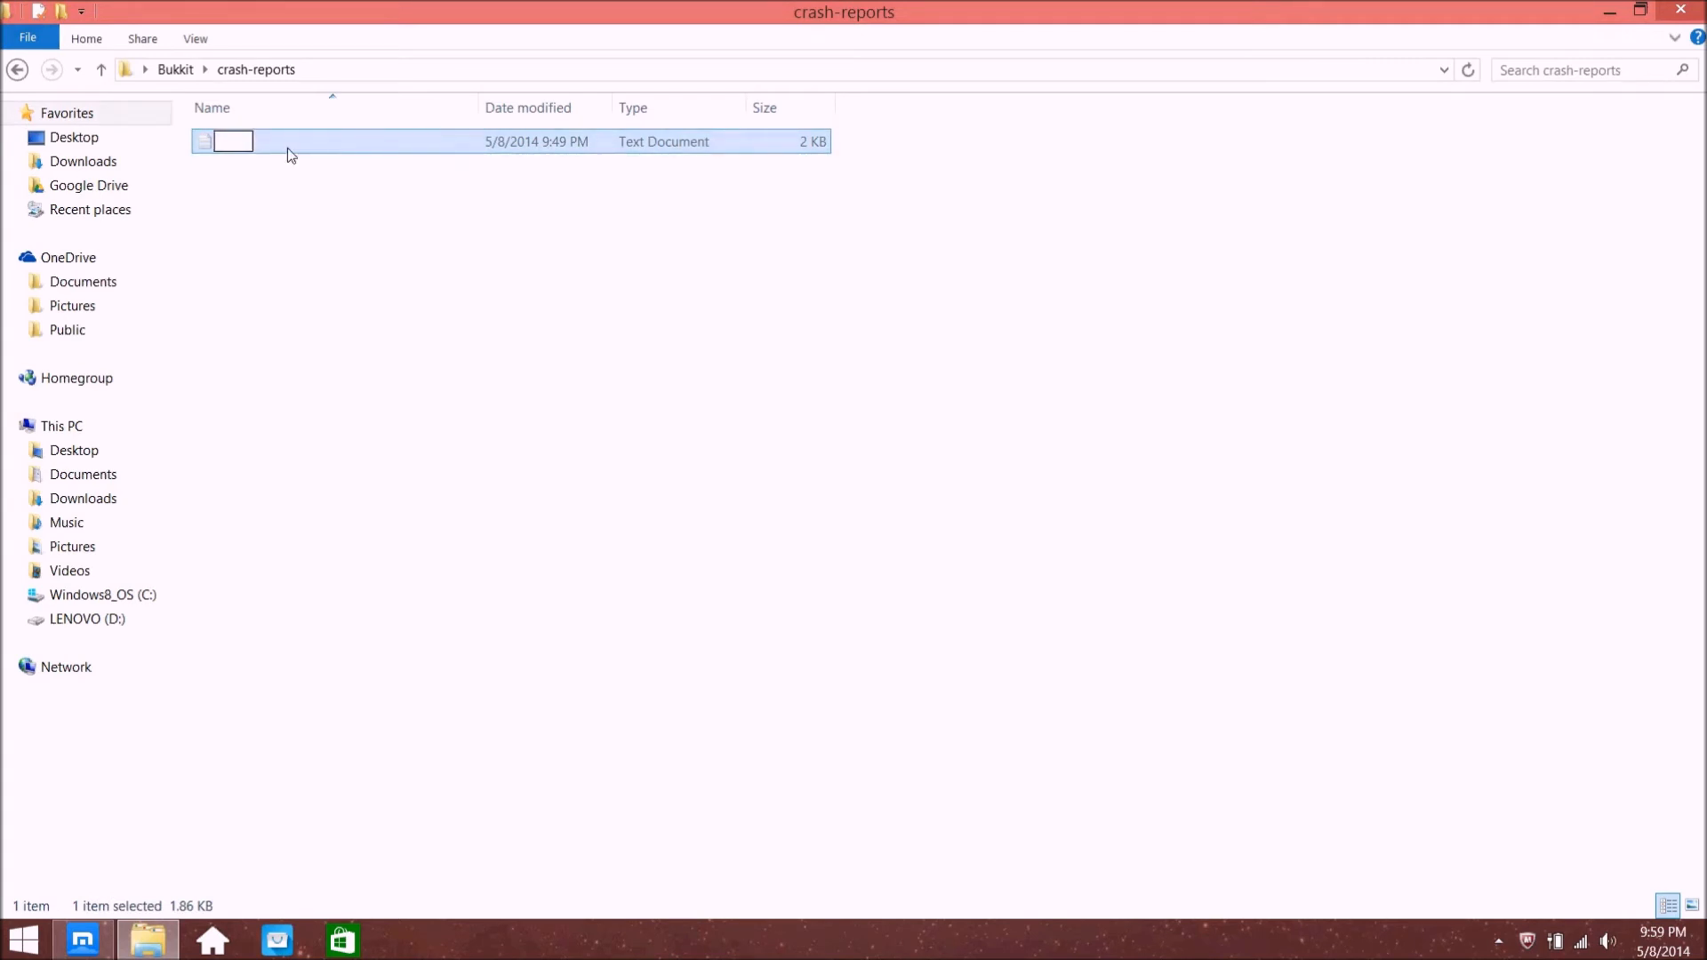
pyautogui.press('Escape')
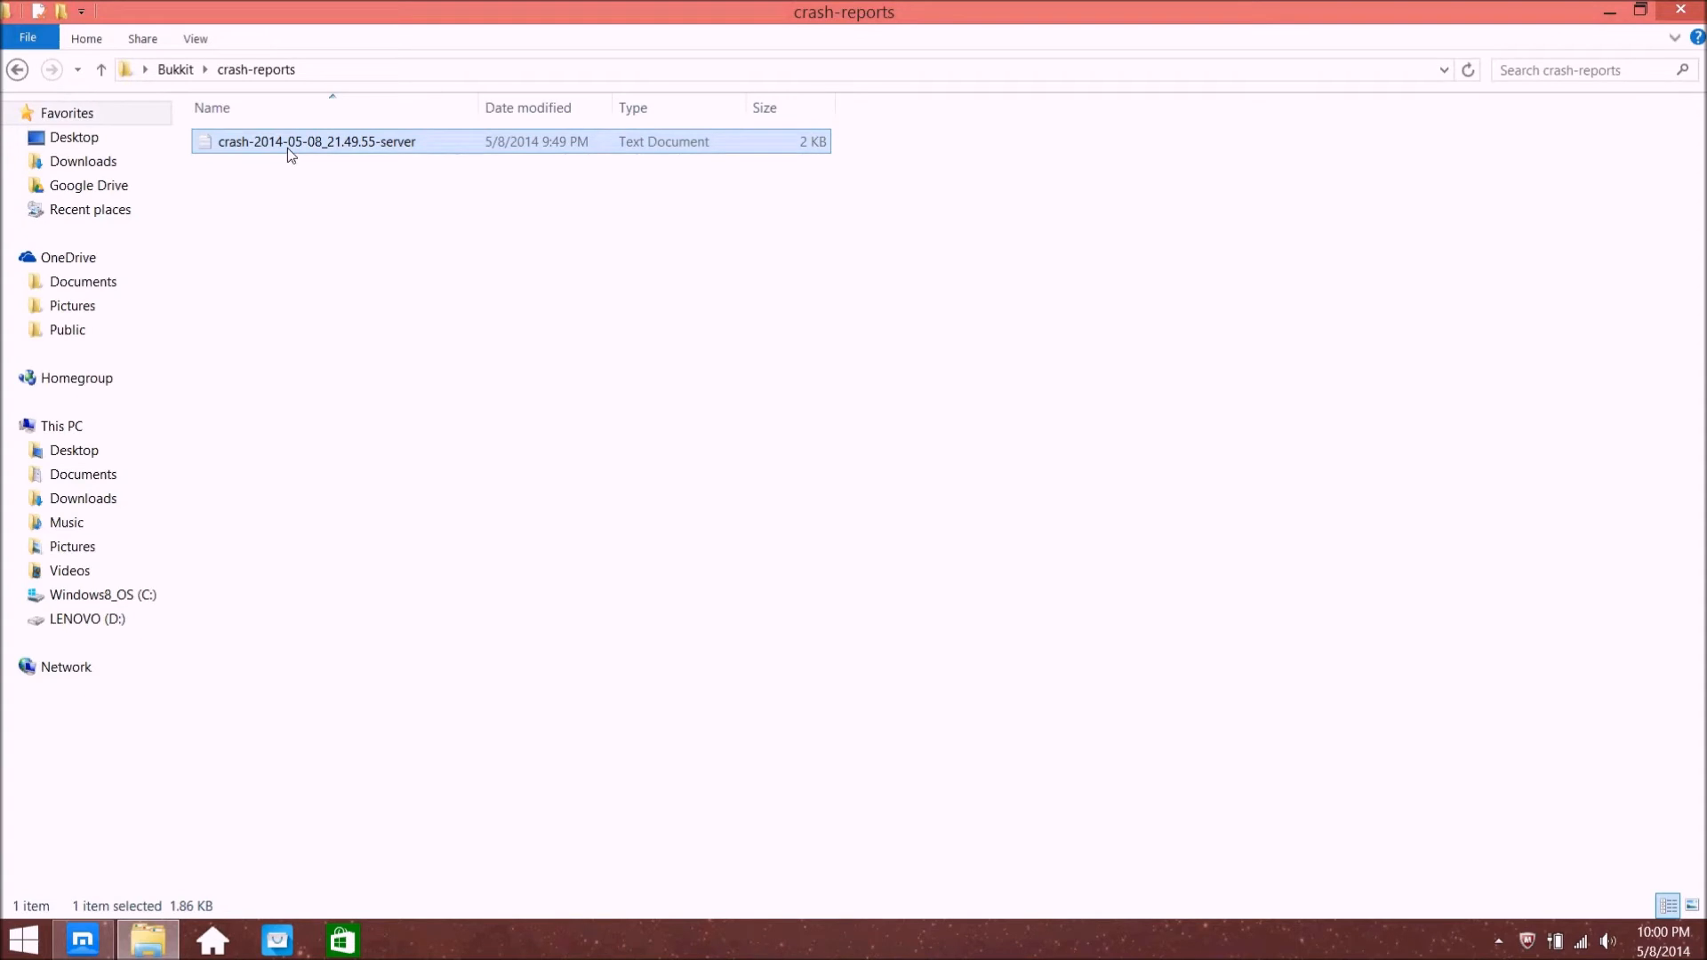
pyautogui.press('Delete')
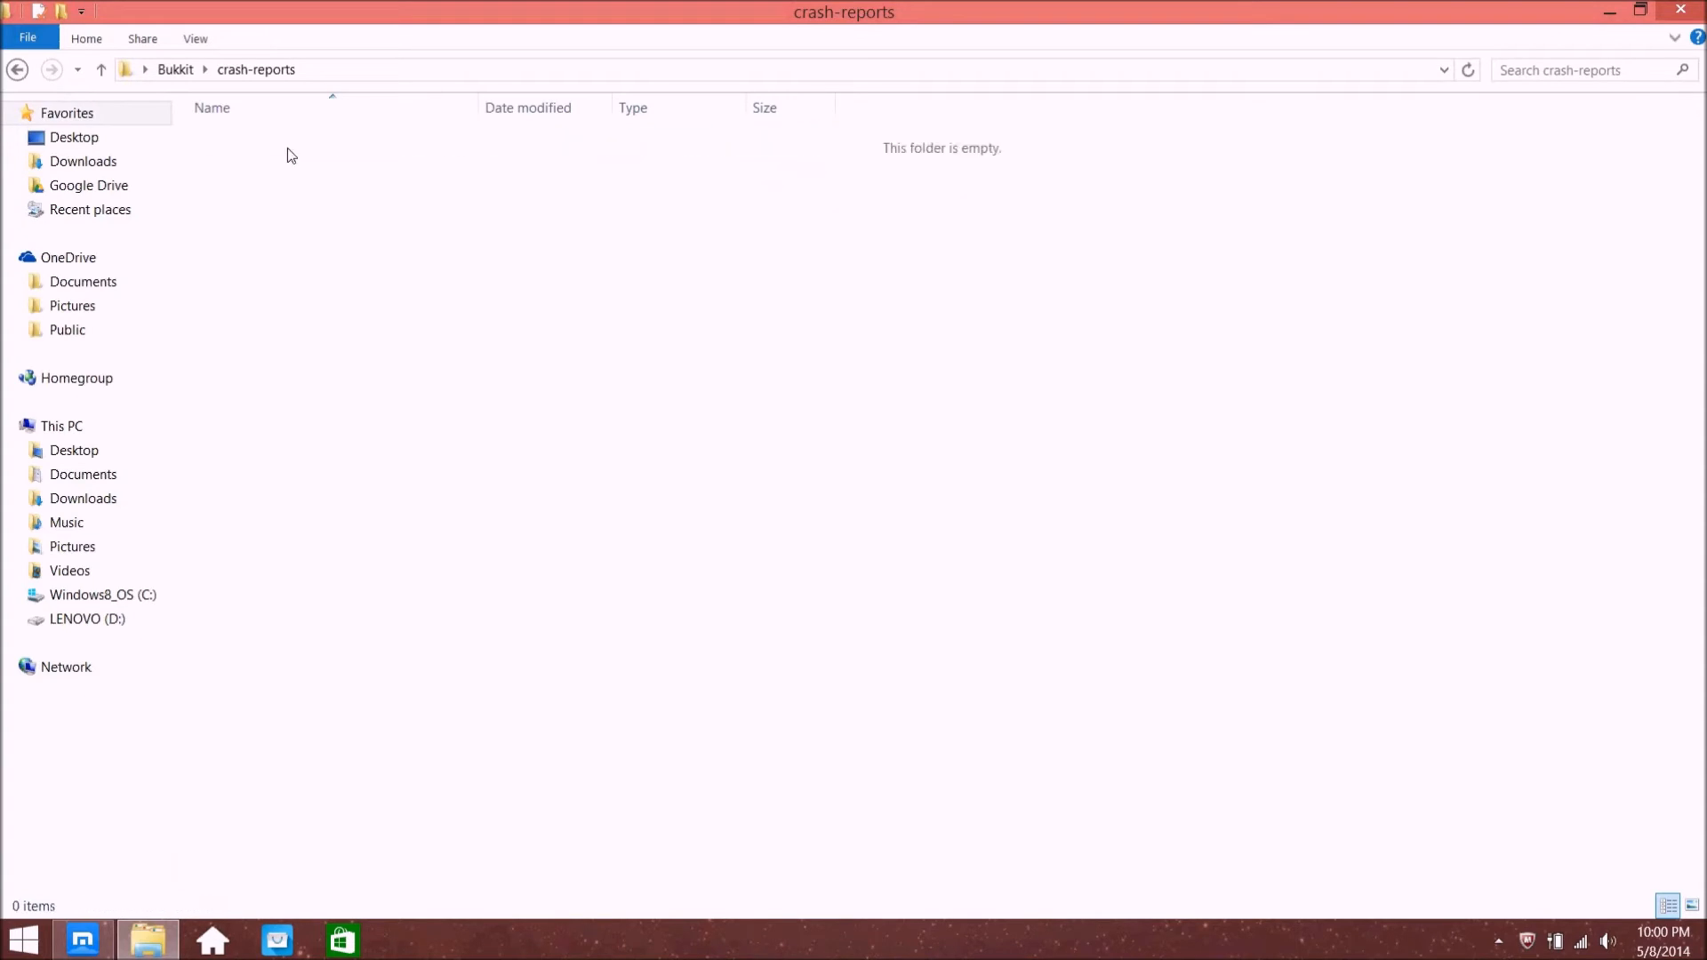
pyautogui.click(17, 72)
# Look inside the plugins folder, and return to the Bukkit folder
pyautogui.click(249, 191)
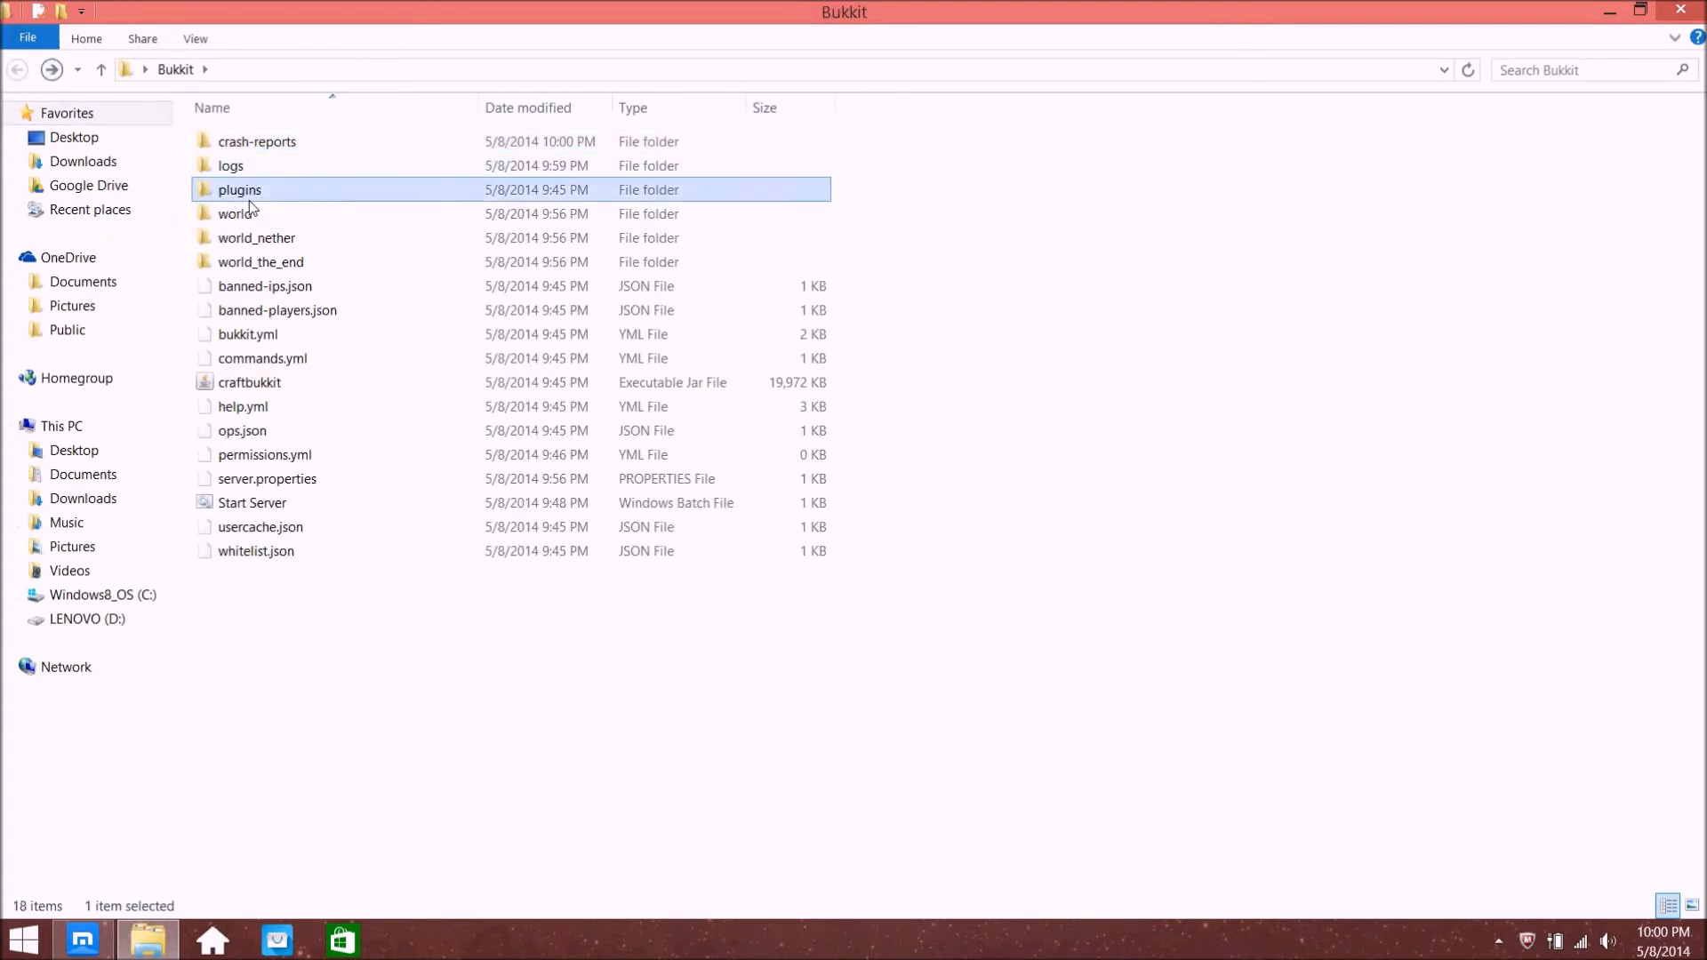
pyautogui.doubleClick(259, 190)
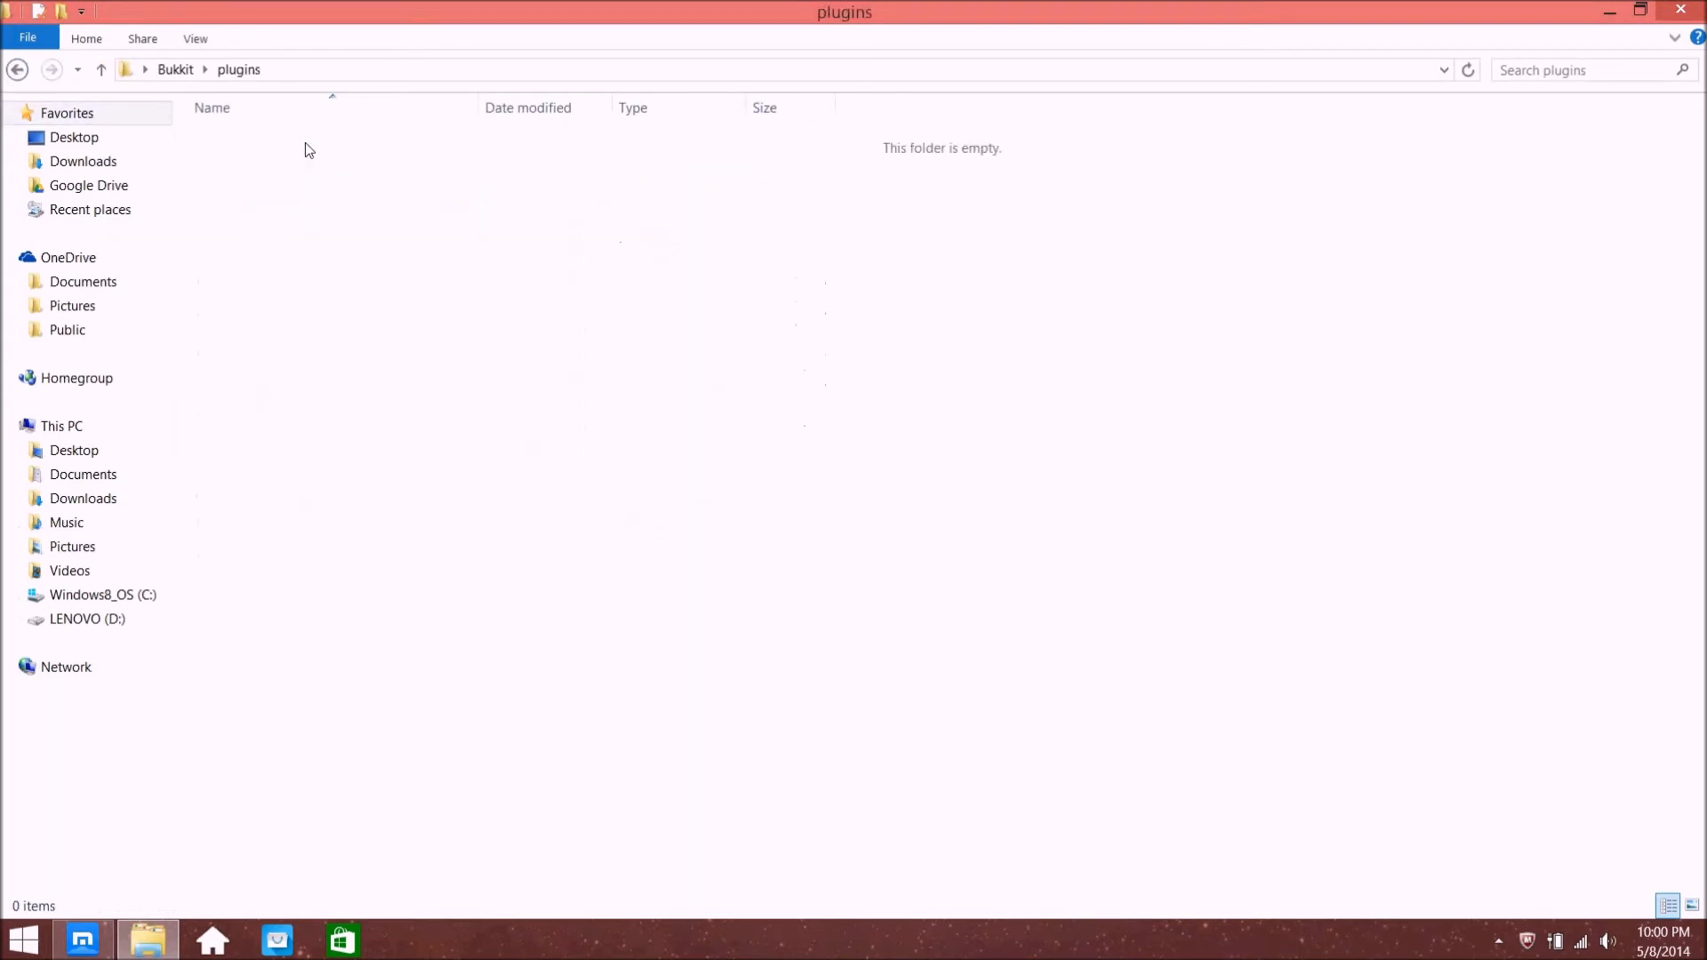
pyautogui.click(21, 74)
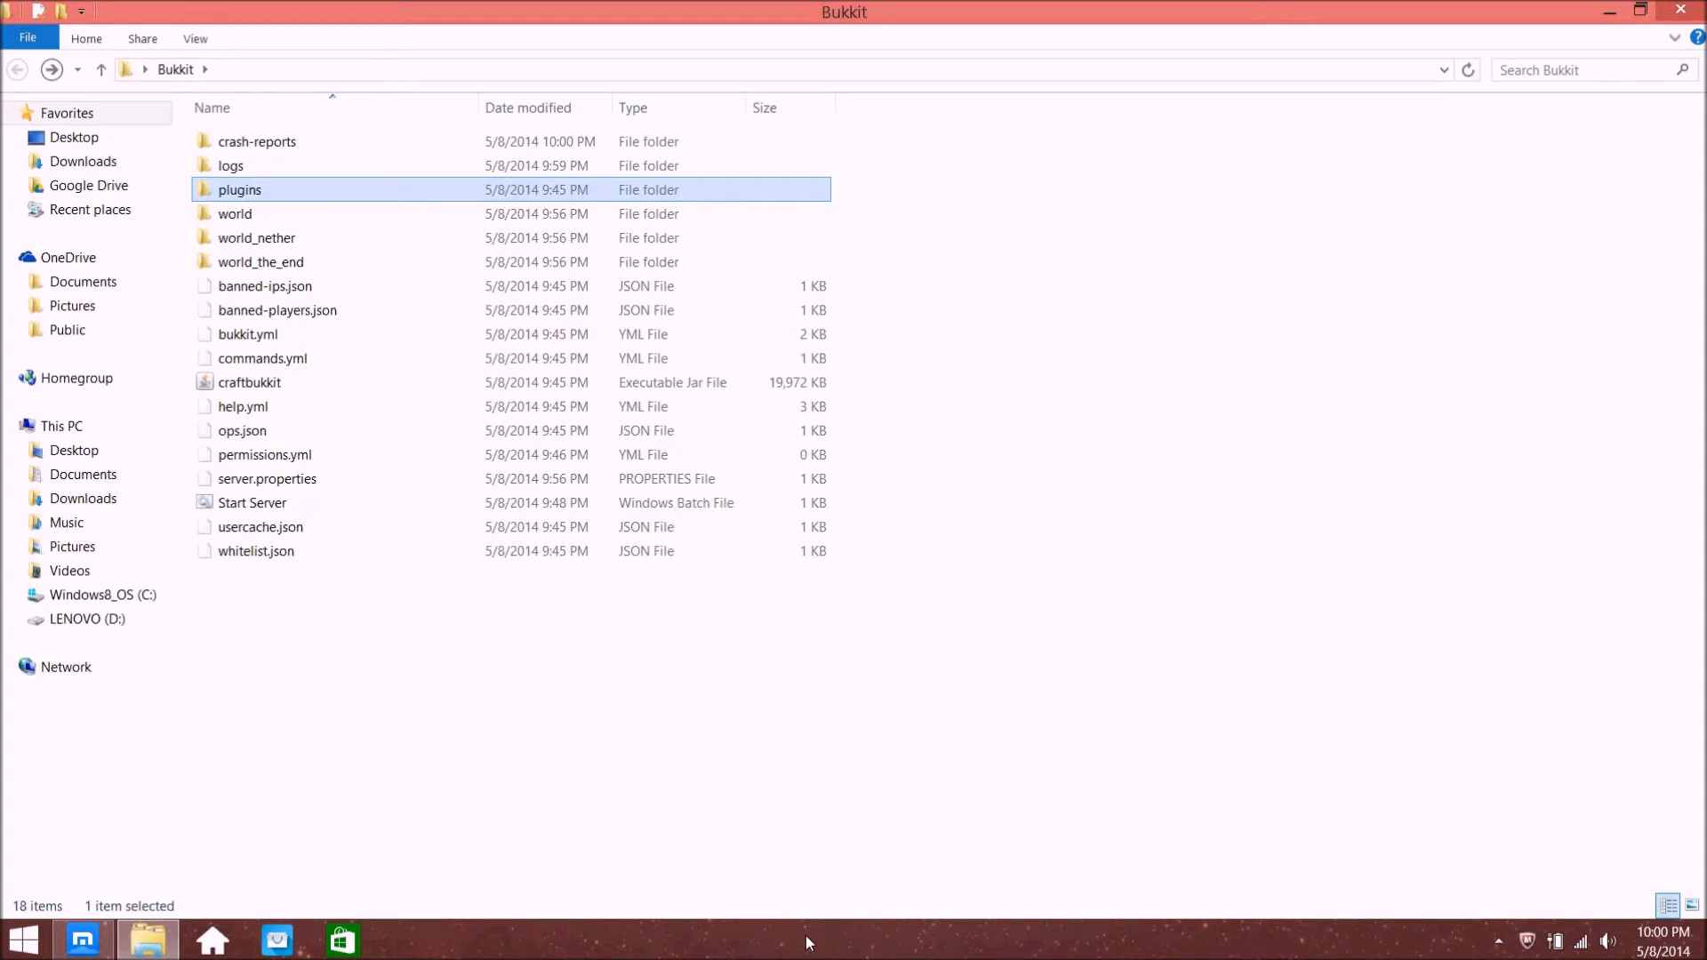
# Switch to the web browser, close the CraftBukkit downloads page, and look through the plugin list on plugins.bukkit.org
pyautogui.moveTo(82, 940)
pyautogui.click(355, 771)
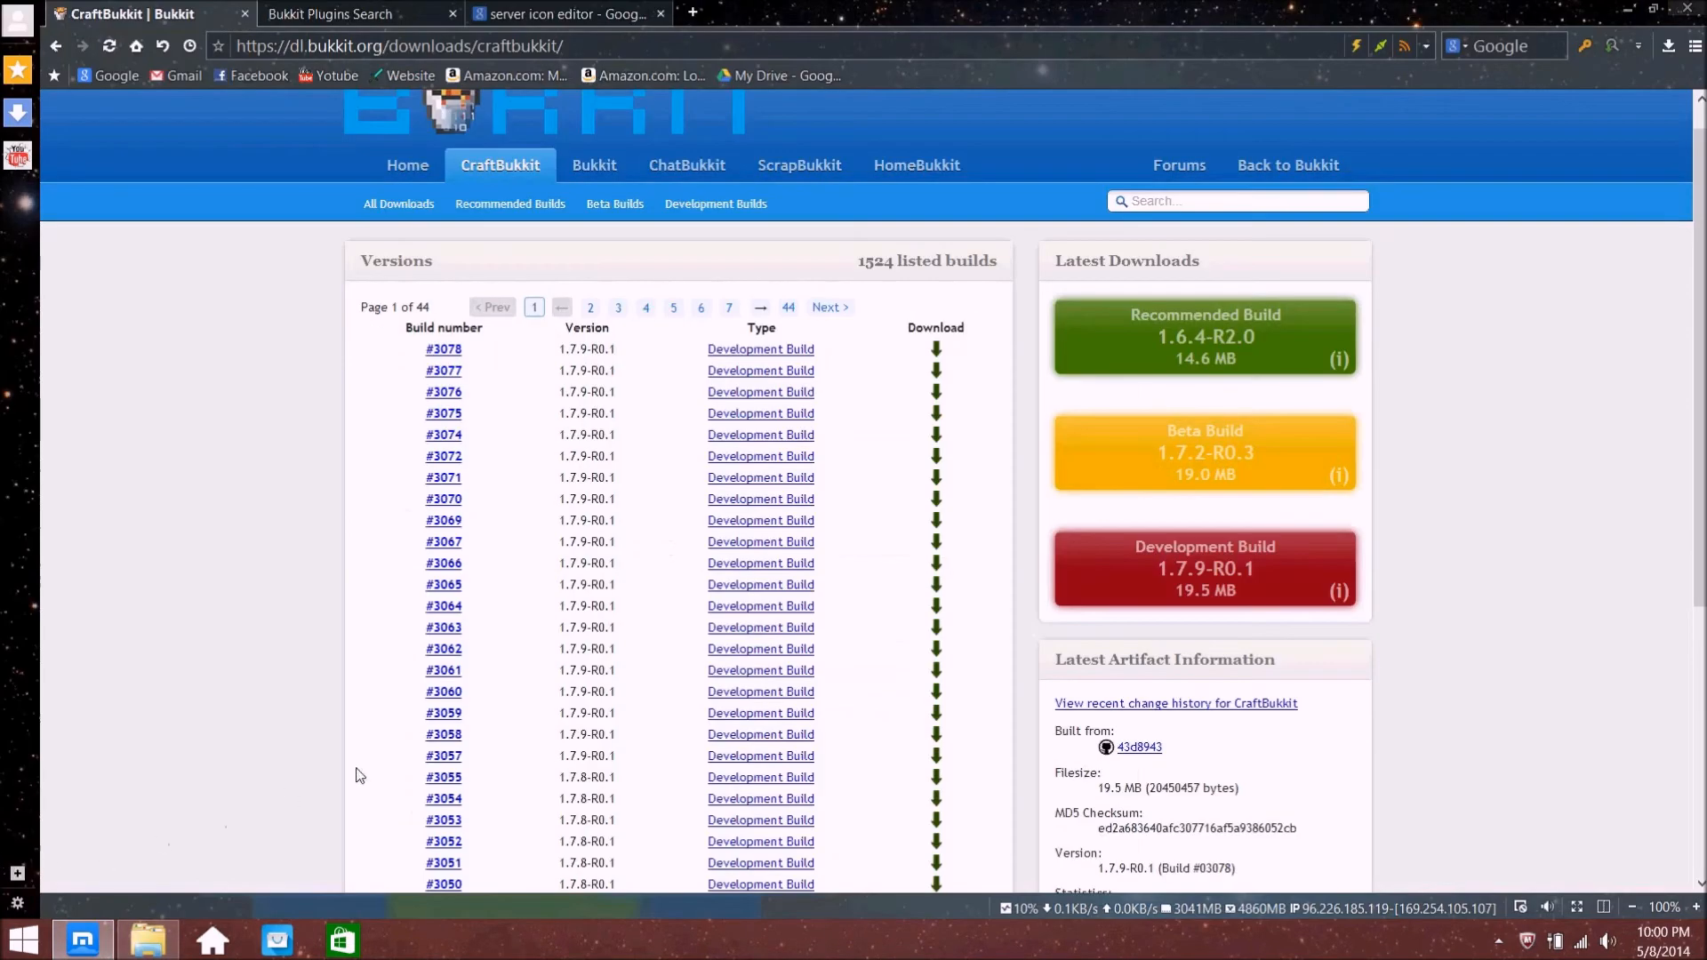
pyautogui.click(244, 13)
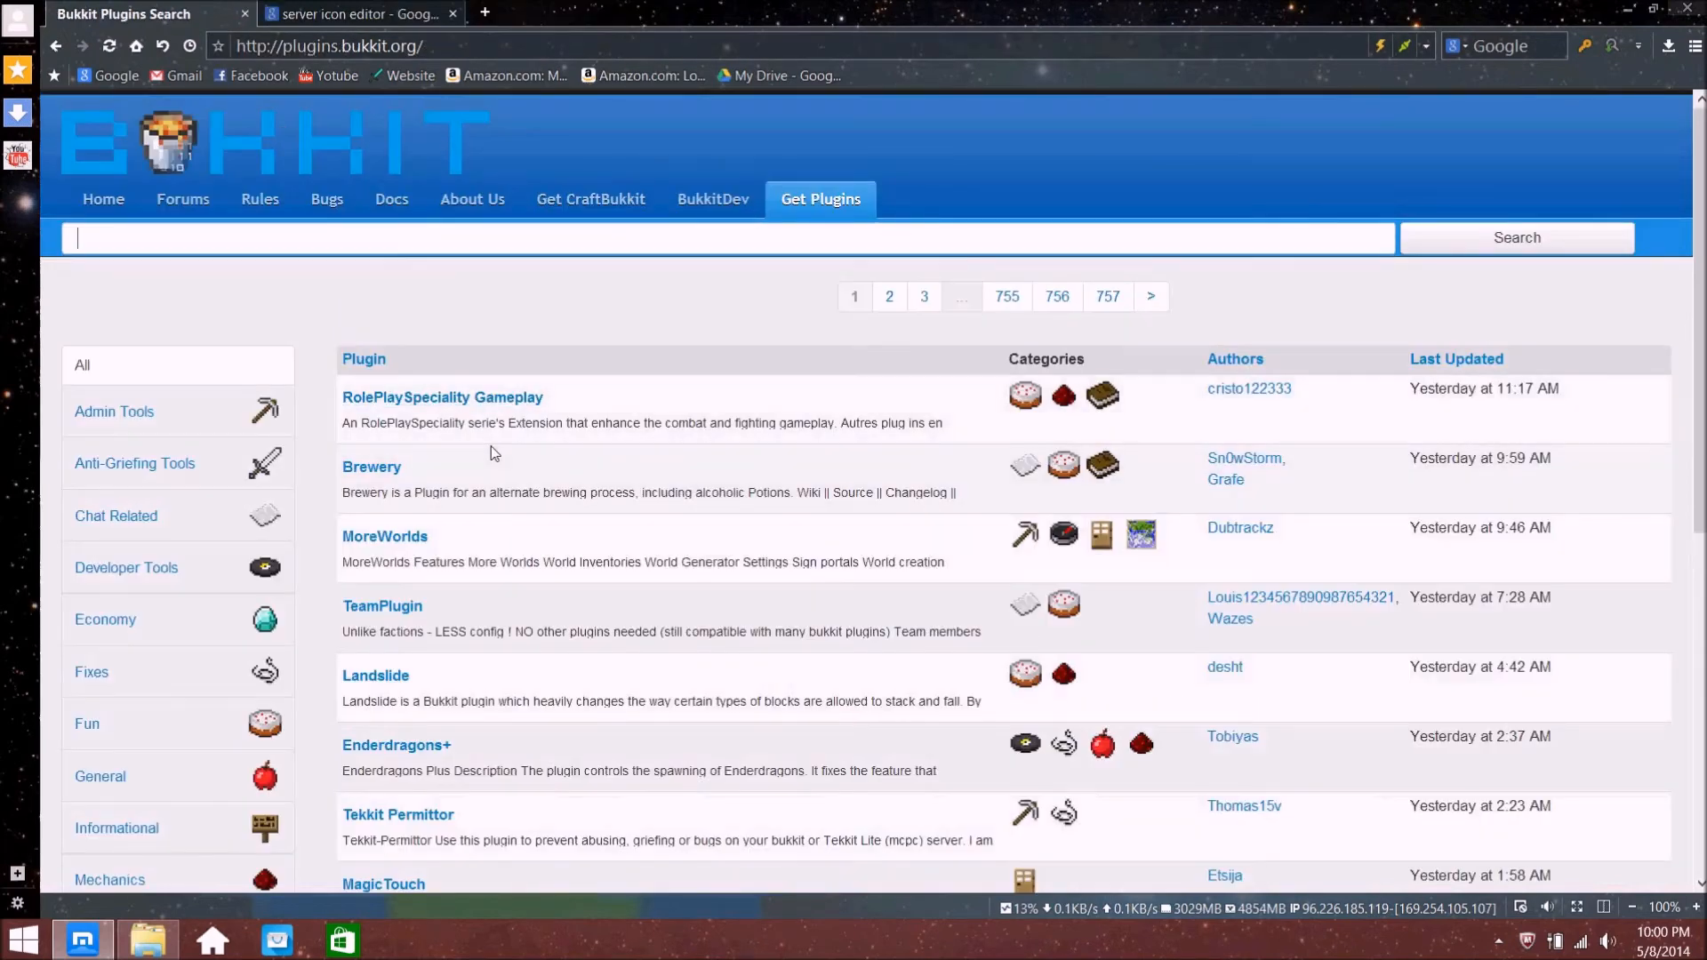
pyautogui.scroll(-2, 552, 471)
pyautogui.scroll(-2, 551, 472)
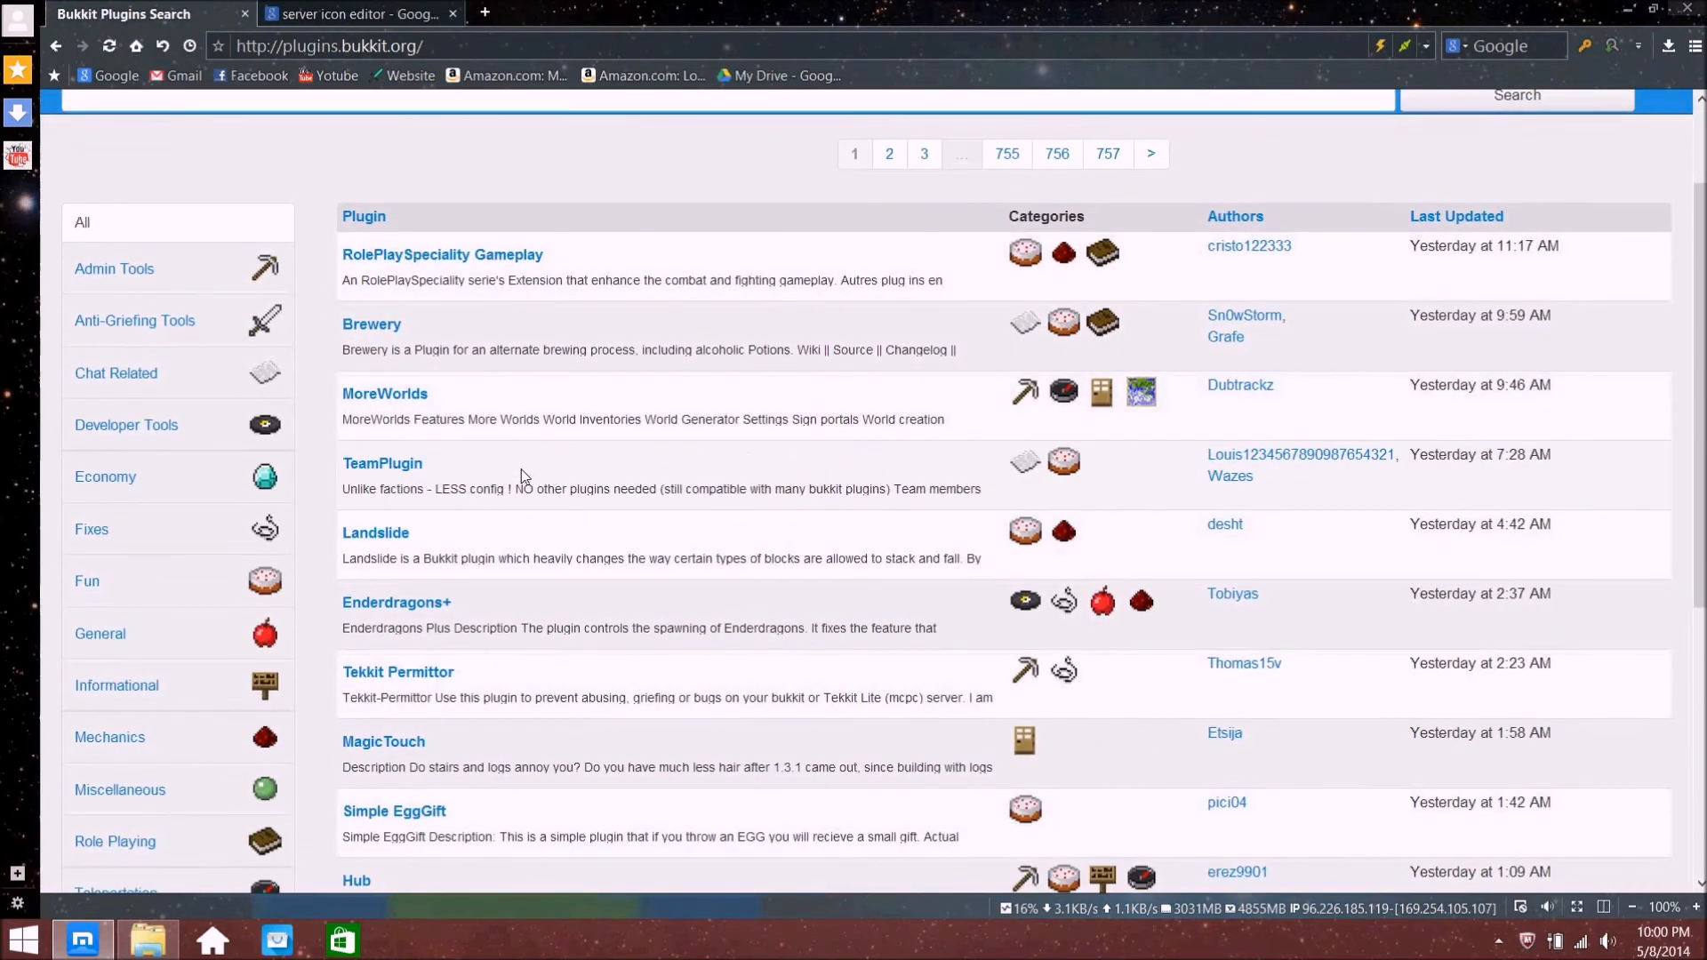
pyautogui.scroll(-4, 544, 473)
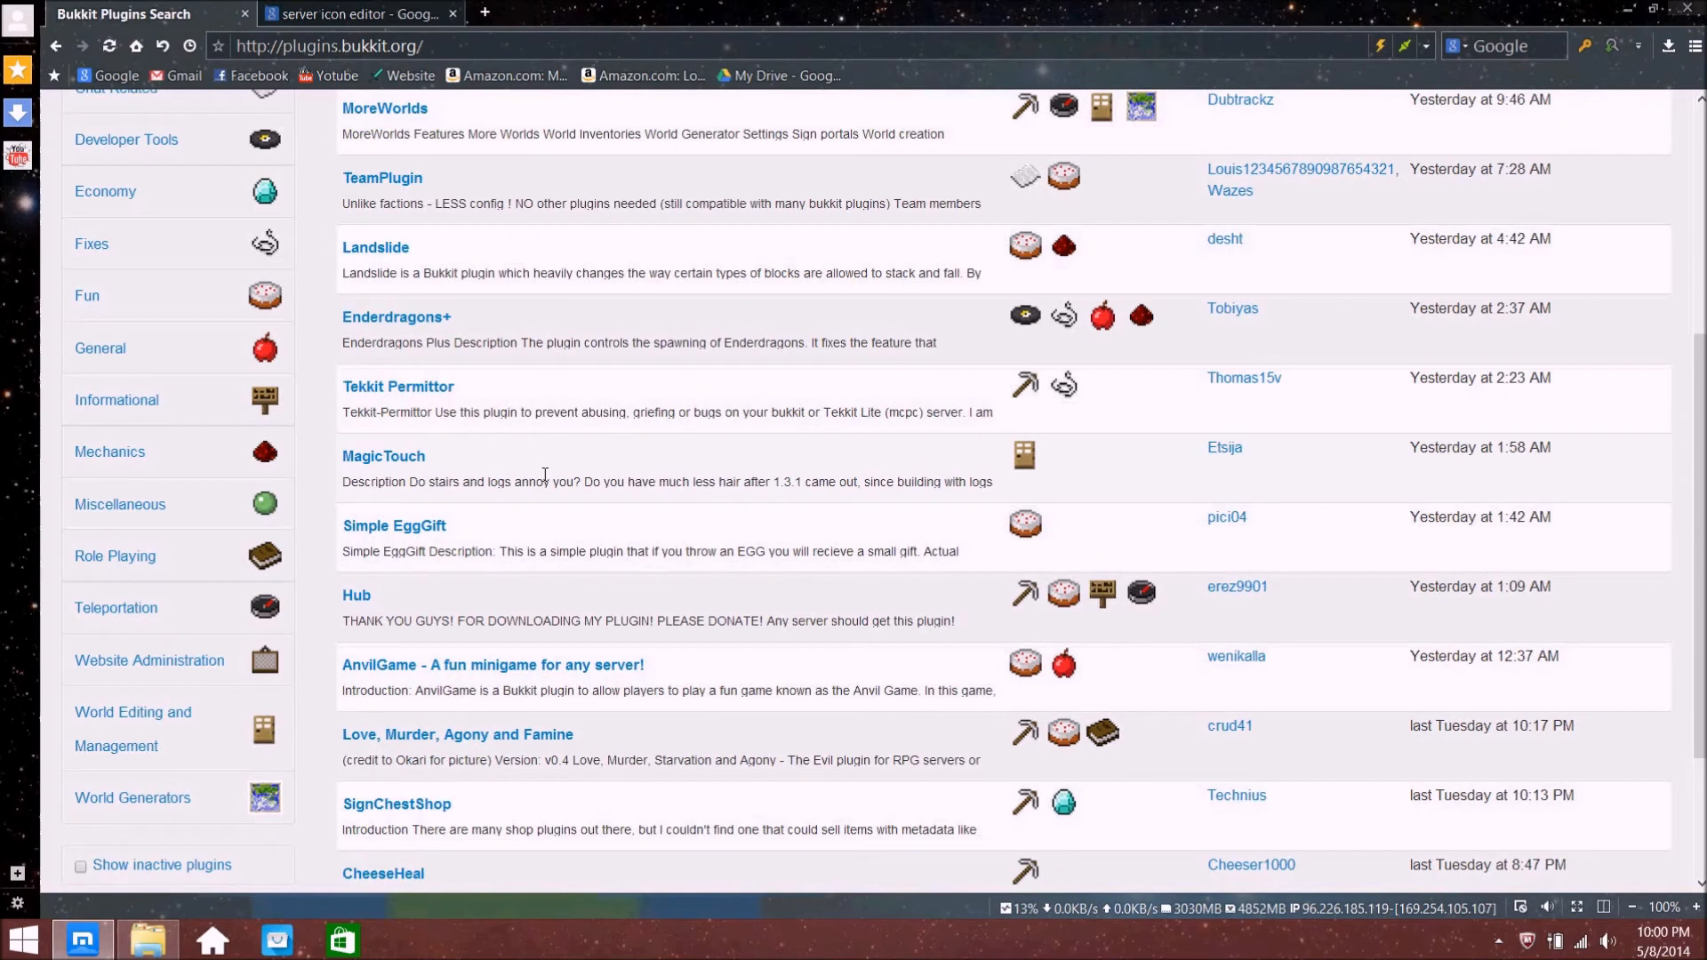
pyautogui.scroll(-3, 544, 473)
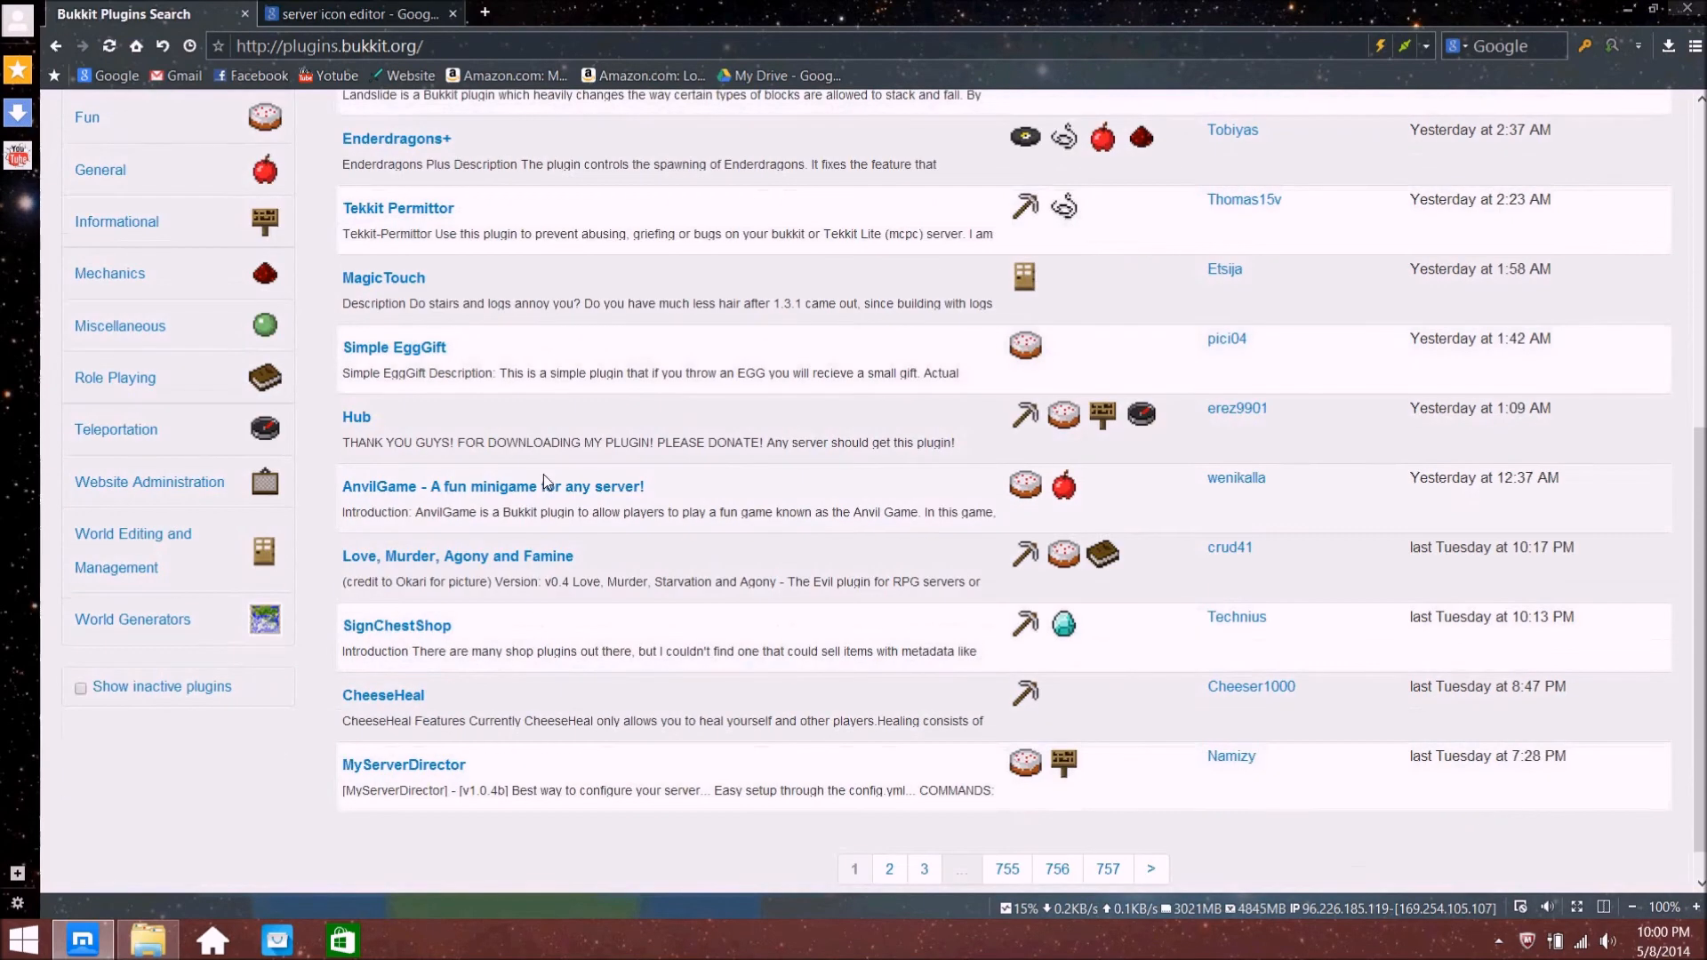
pyautogui.scroll(6, 545, 480)
pyautogui.scroll(1, 542, 473)
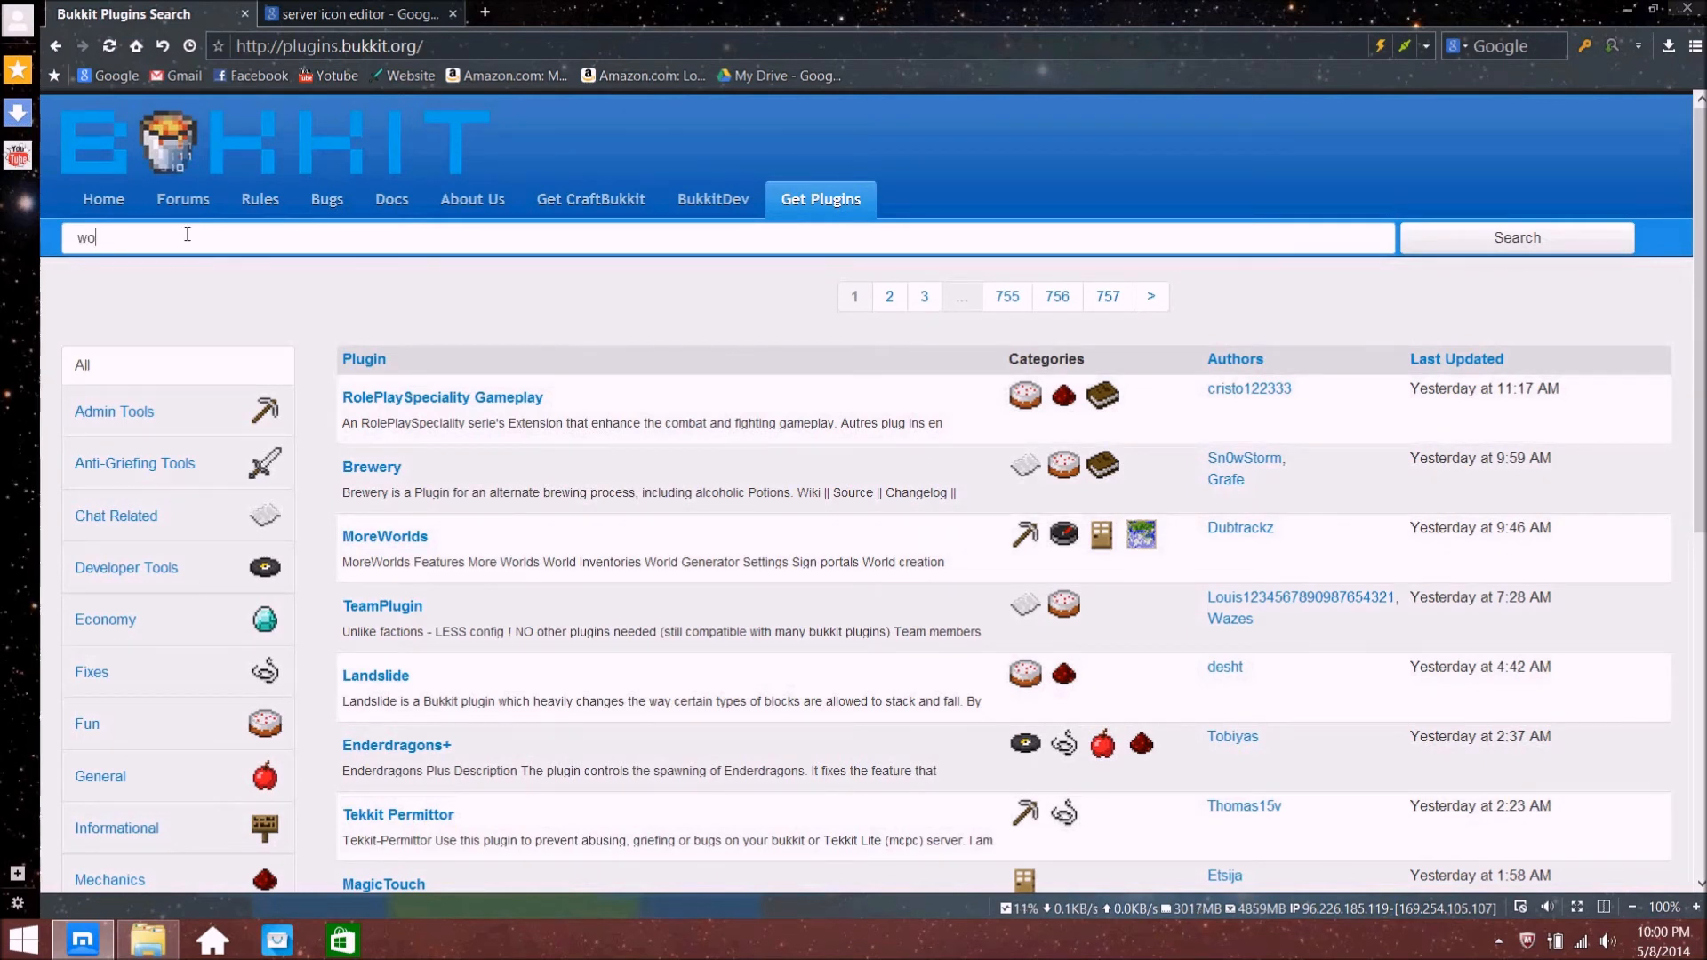
# Search the Bukkit plugins for "world edit" and open the WorldEdit plugin page
pyautogui.write('dit')
pyautogui.press('Return')
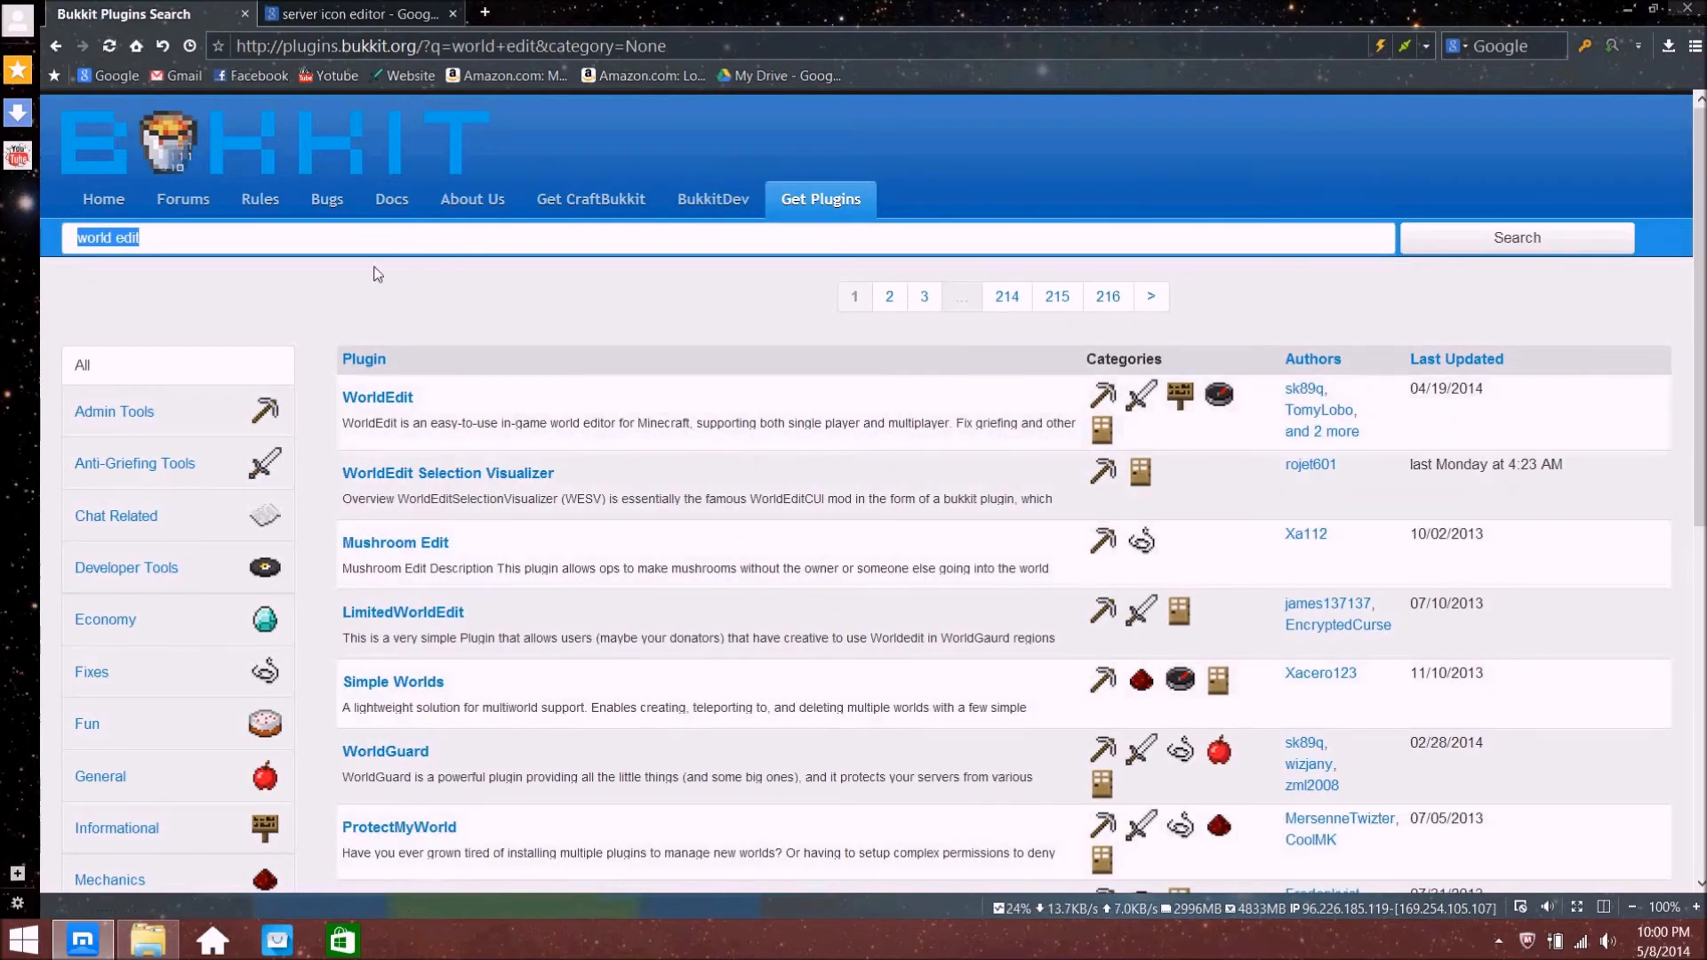
pyautogui.click(378, 397)
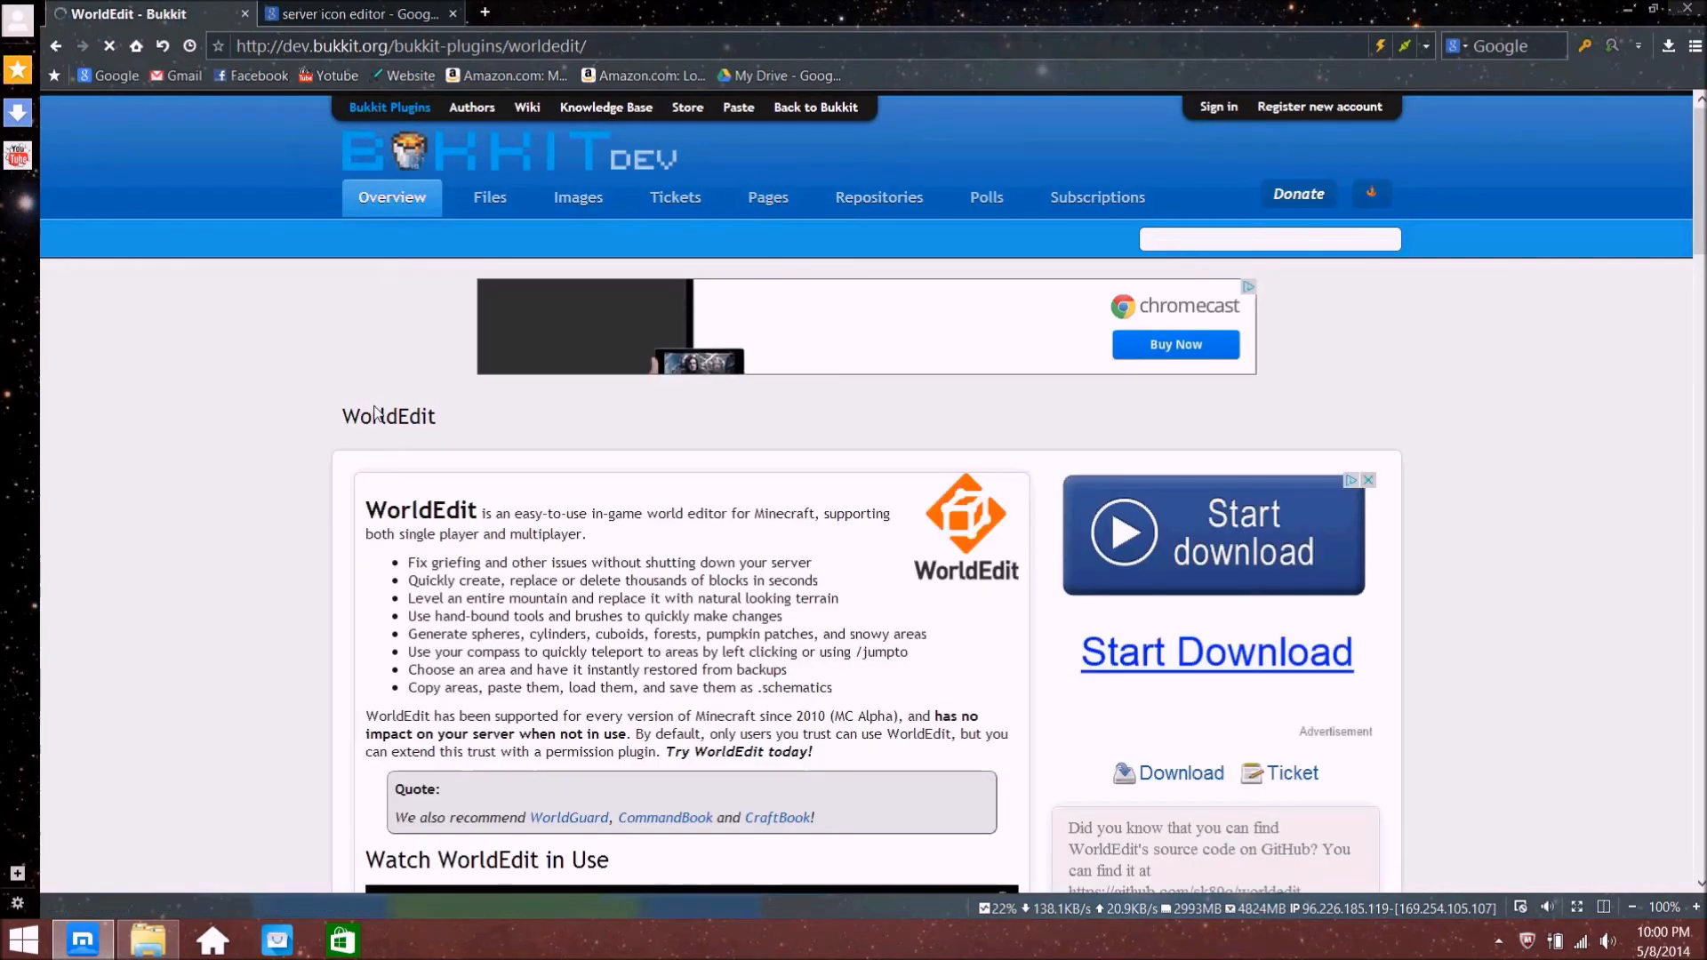
# Look through the WorldEdit overview and its videos, and open the plugin's download page
pyautogui.scroll(-5, 867, 596)
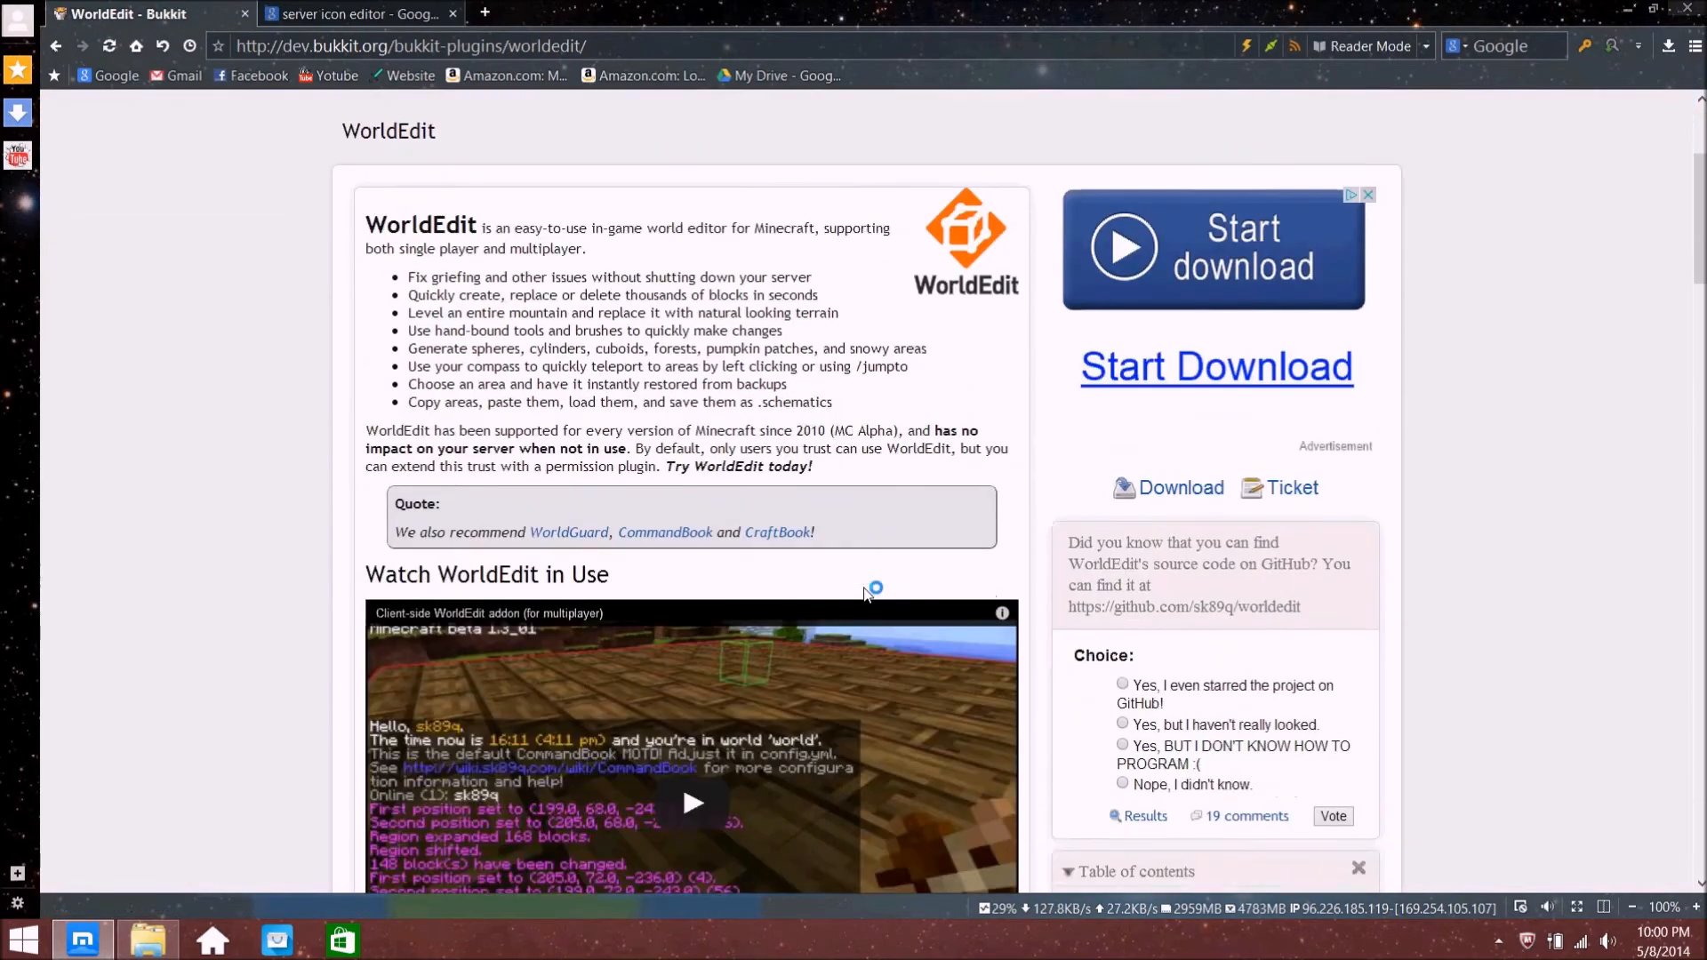
pyautogui.scroll(-1, 867, 595)
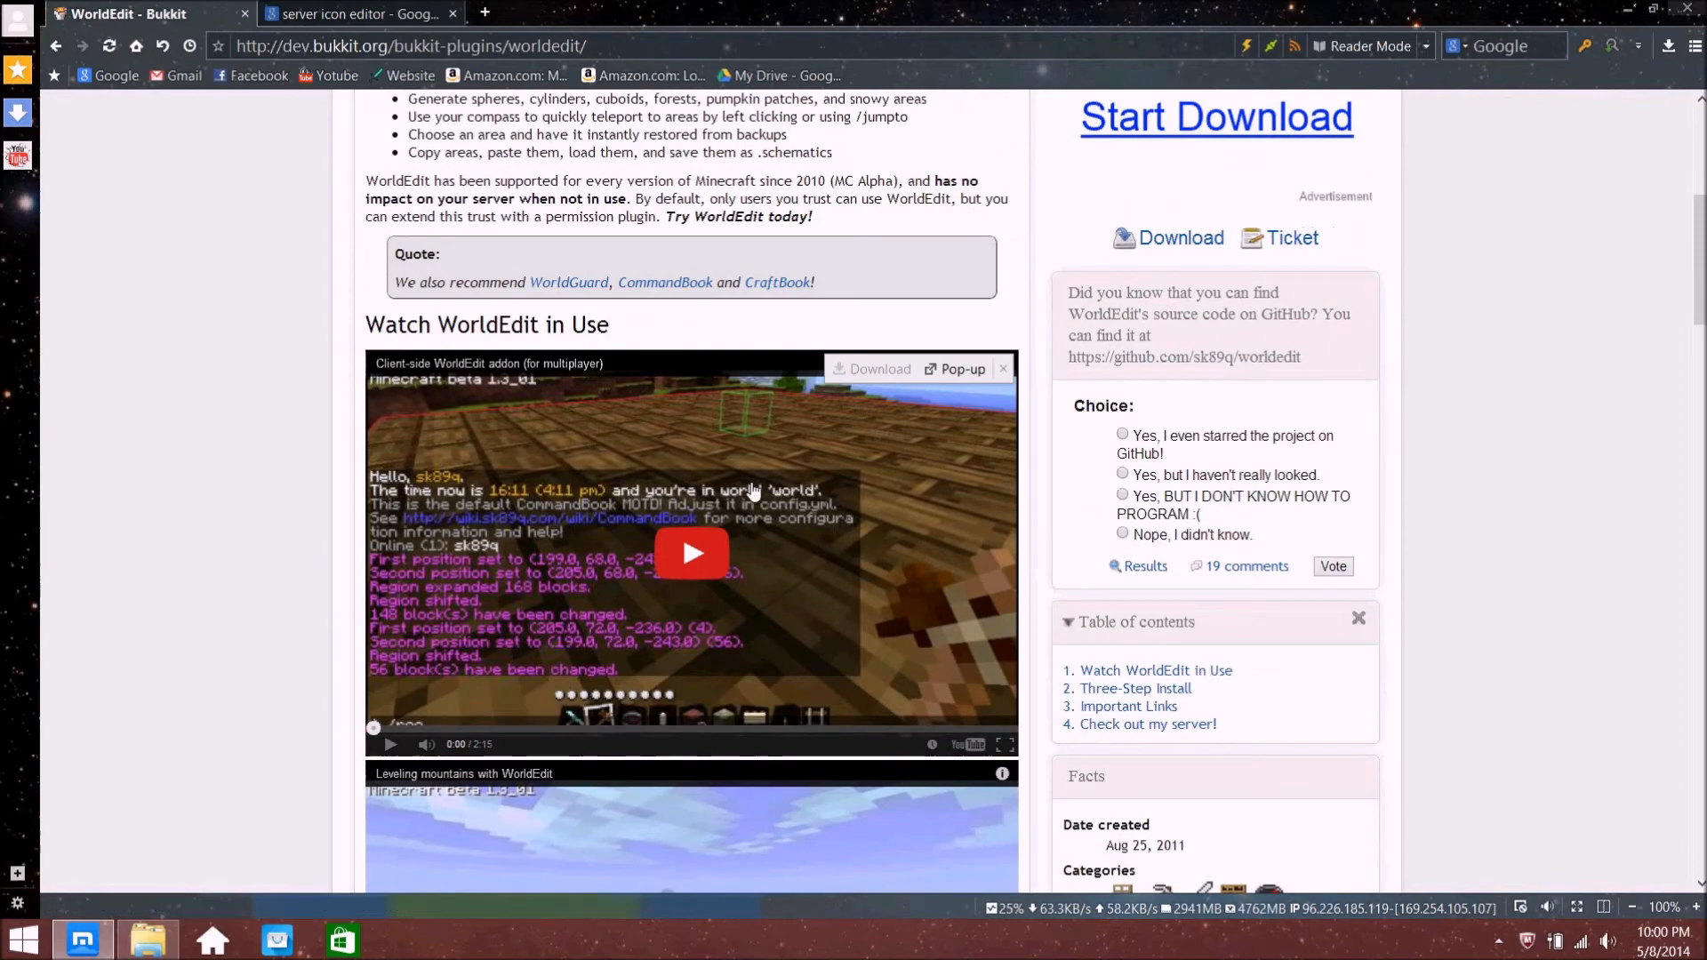
pyautogui.scroll(5, 780, 471)
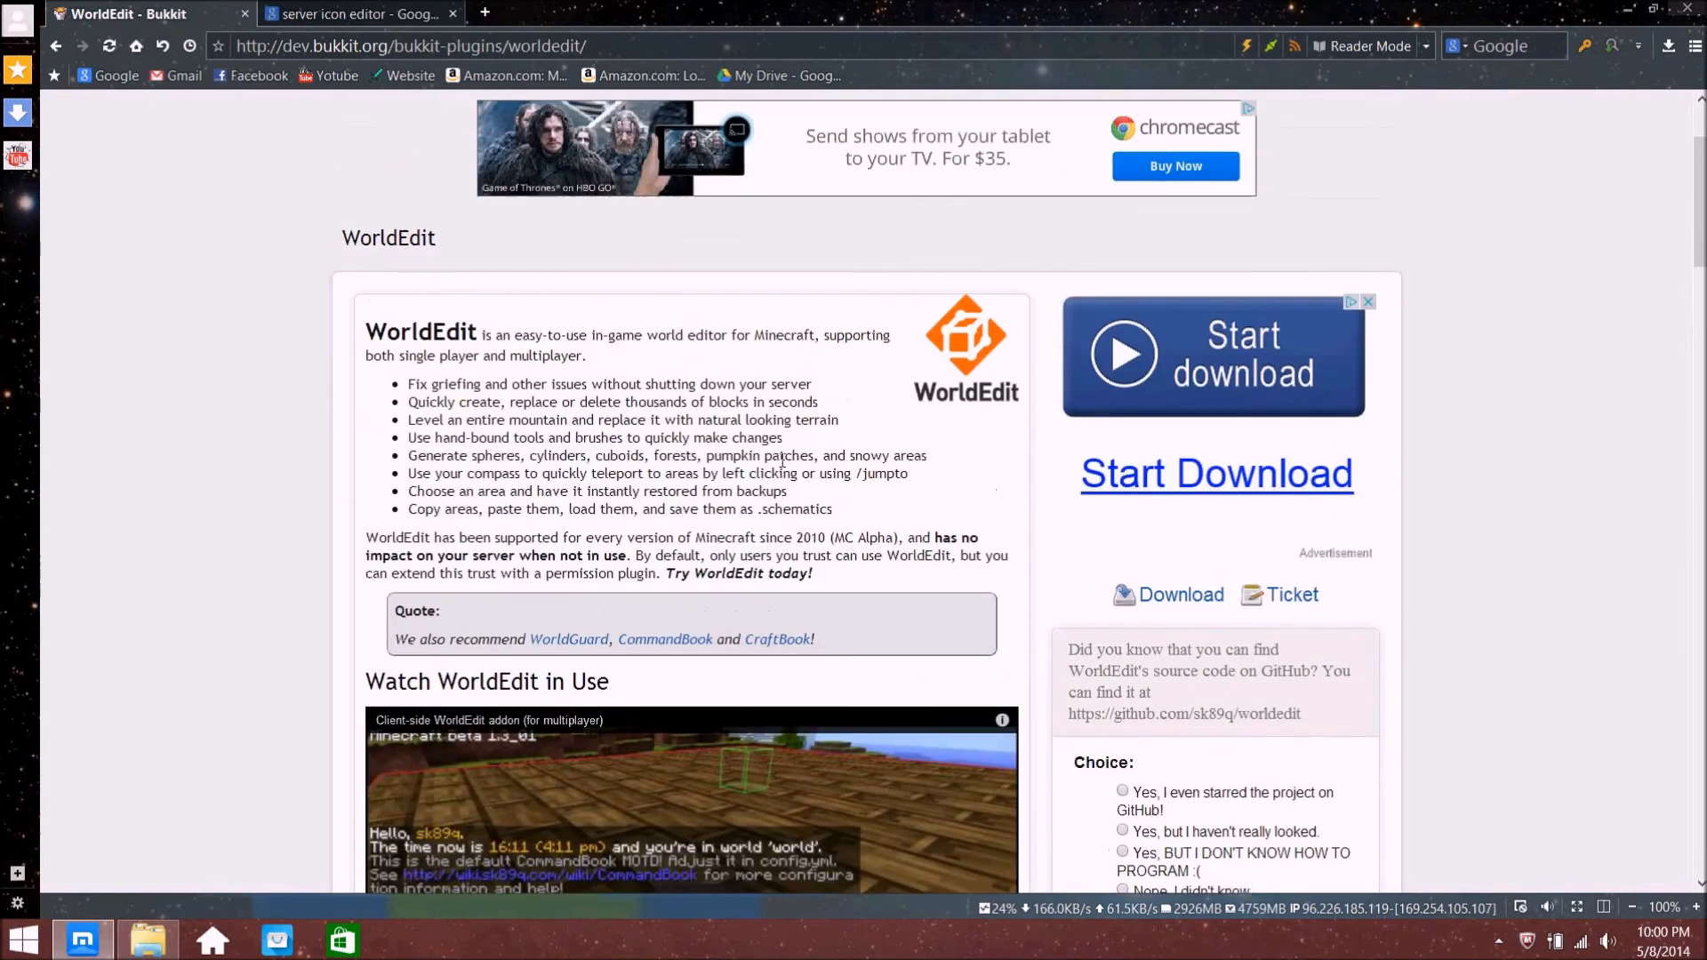
pyautogui.scroll(-10, 782, 464)
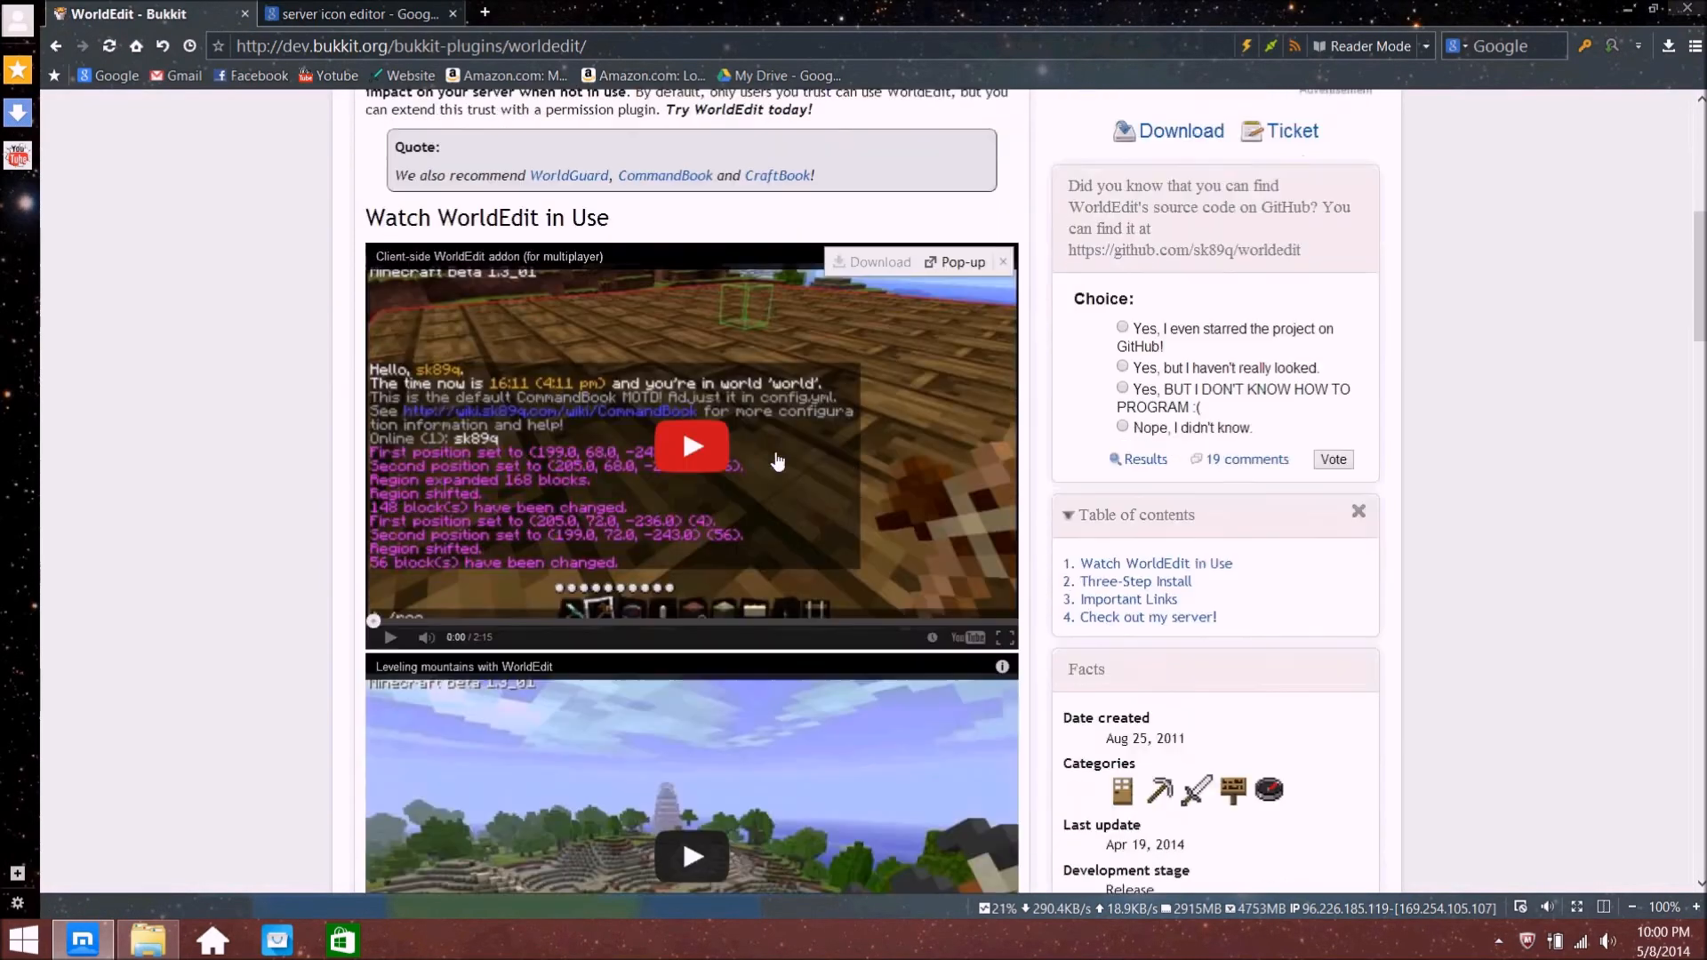
pyautogui.scroll(-4, 777, 460)
pyautogui.scroll(8, 778, 458)
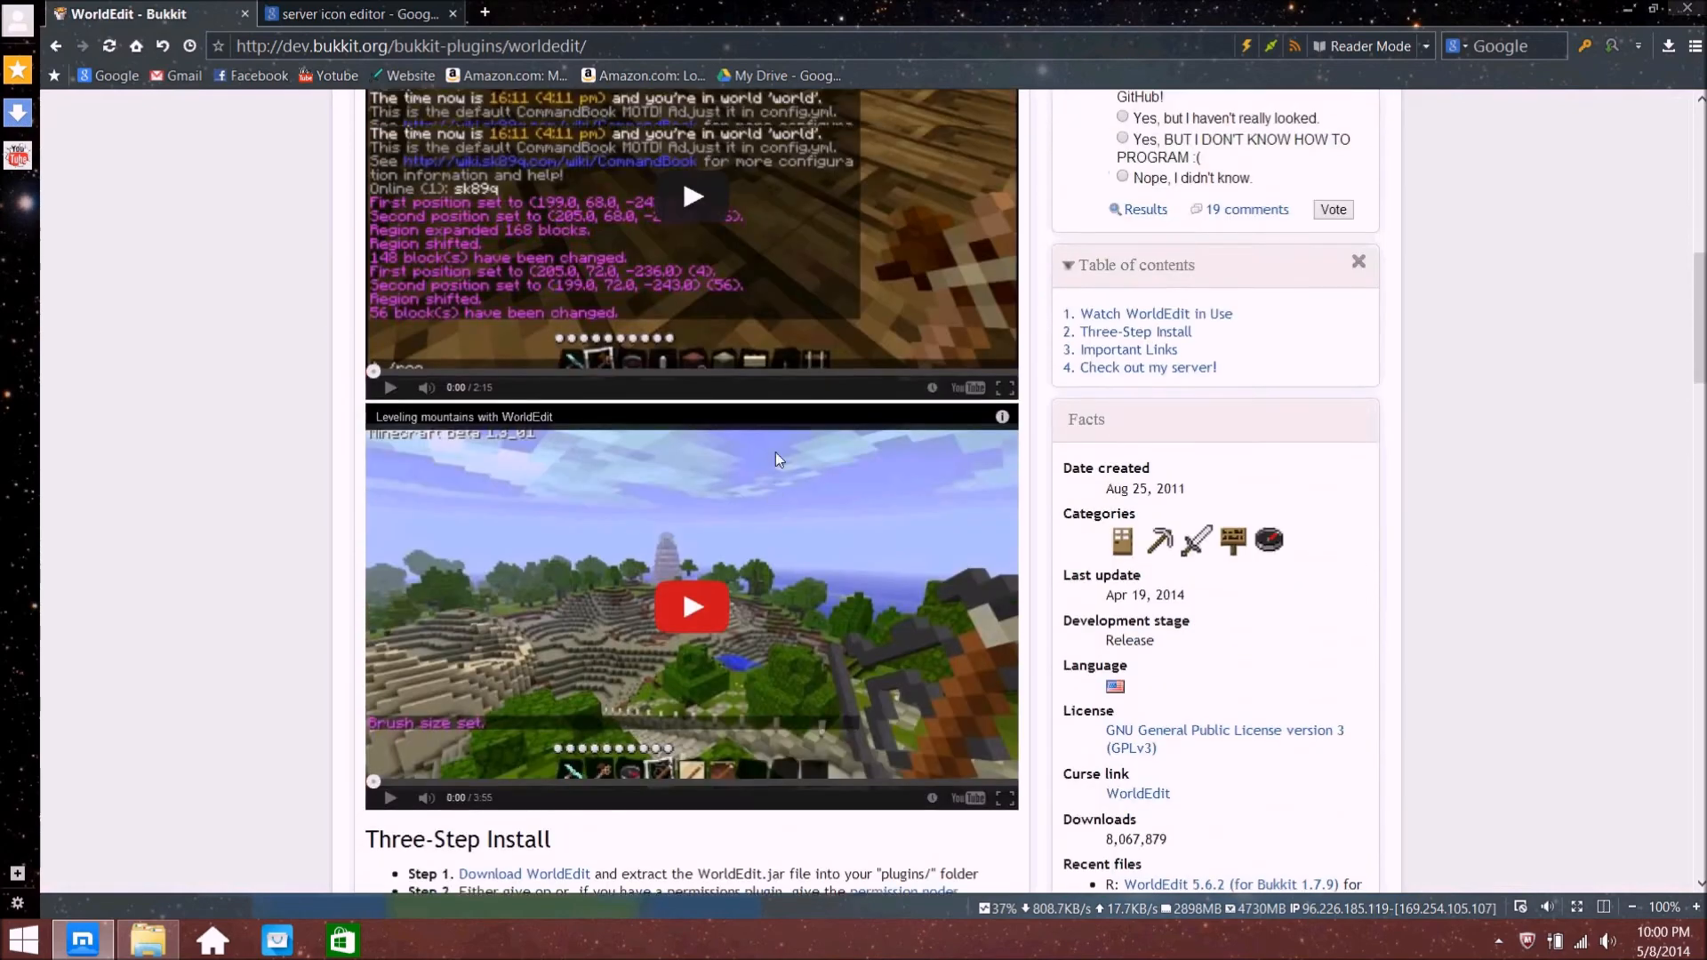
pyautogui.scroll(4, 777, 458)
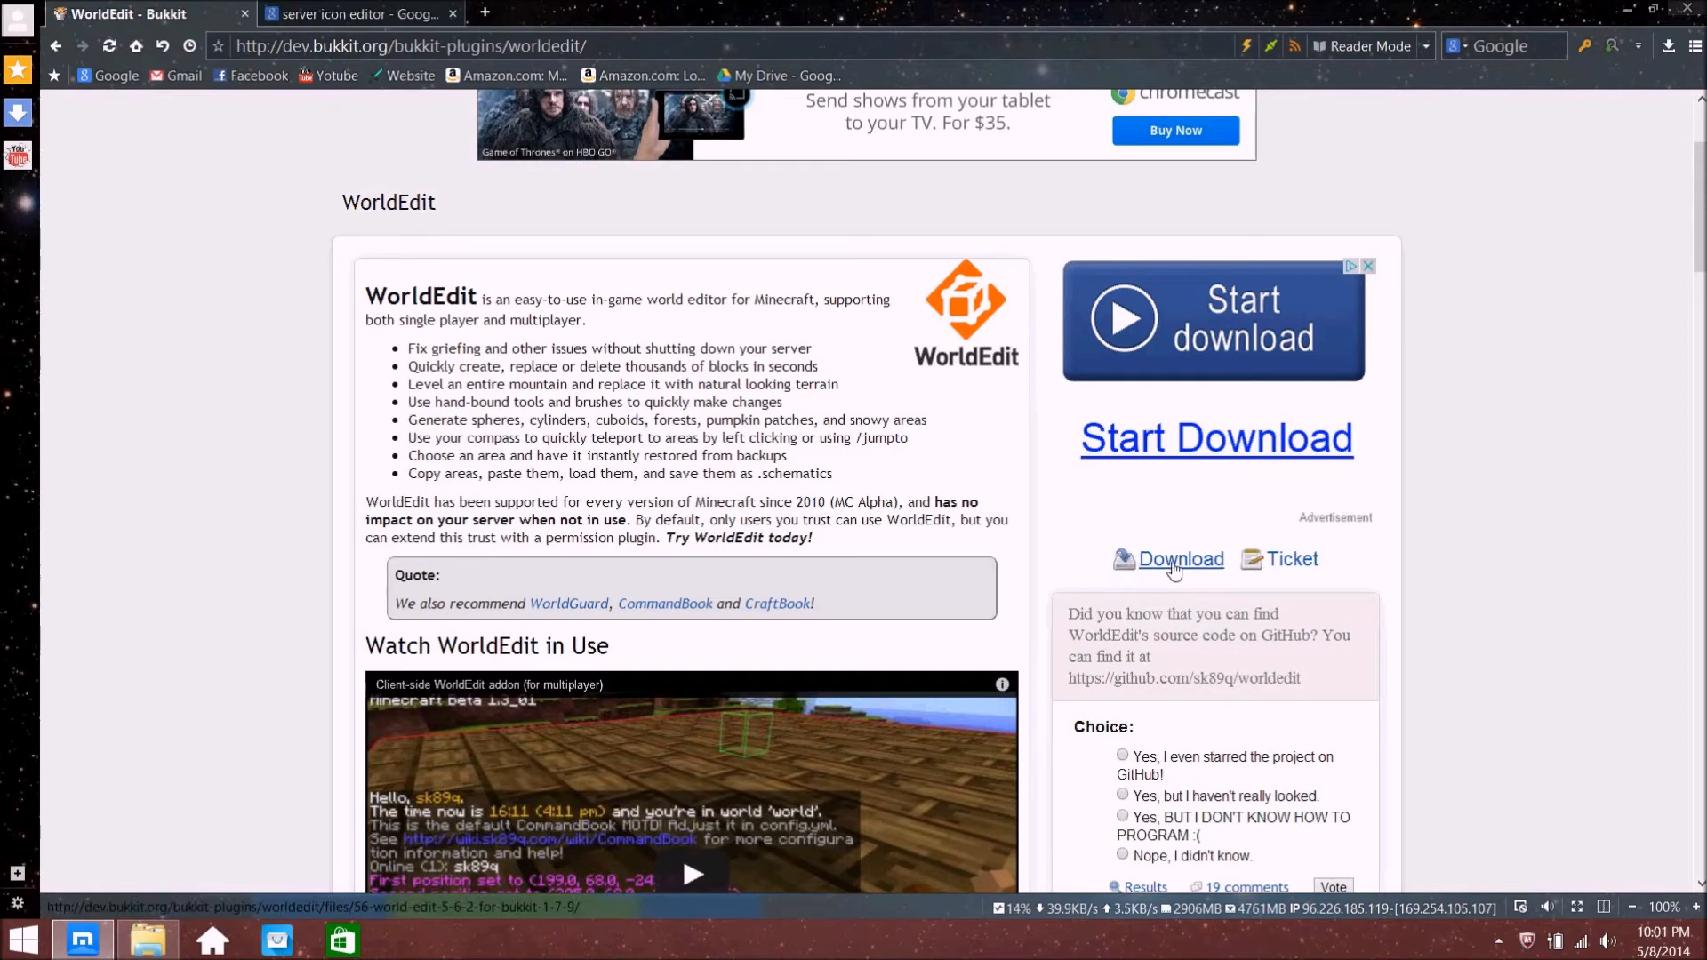
pyautogui.click(1174, 560)
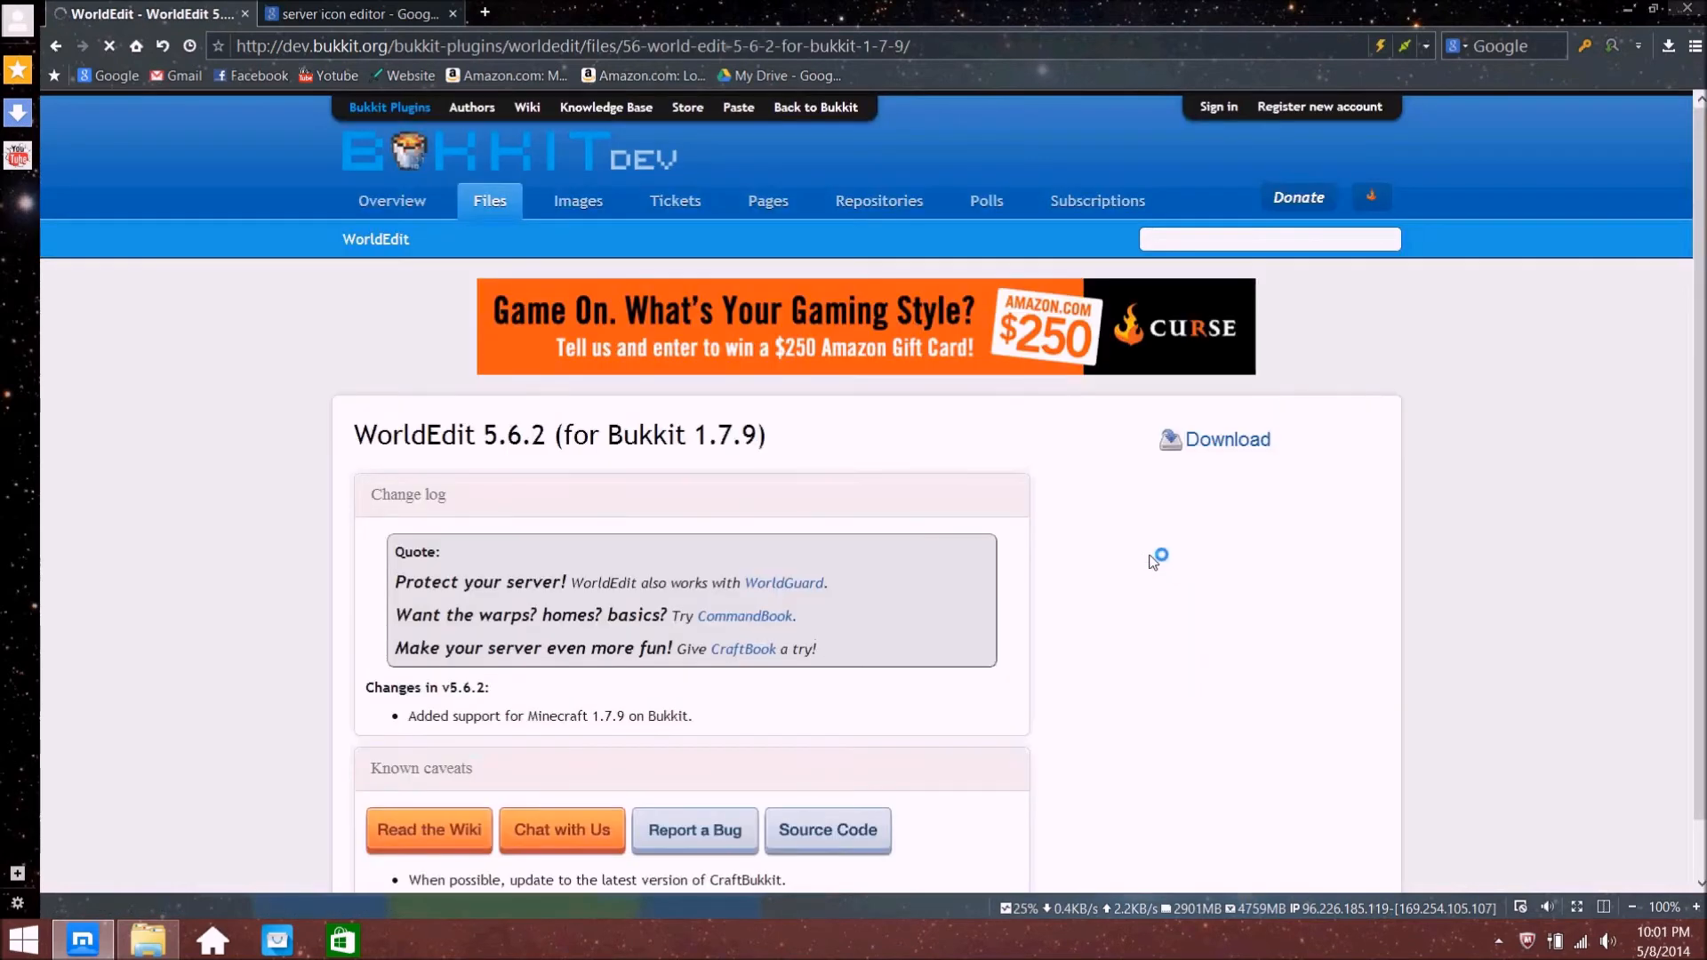
# Review the version, change log, known caveats and facts on the WorldEdit 5.6.2 (for Bukkit 1.7.9) file page
pyautogui.scroll(-1, 944, 553)
pyautogui.scroll(-1, 930, 552)
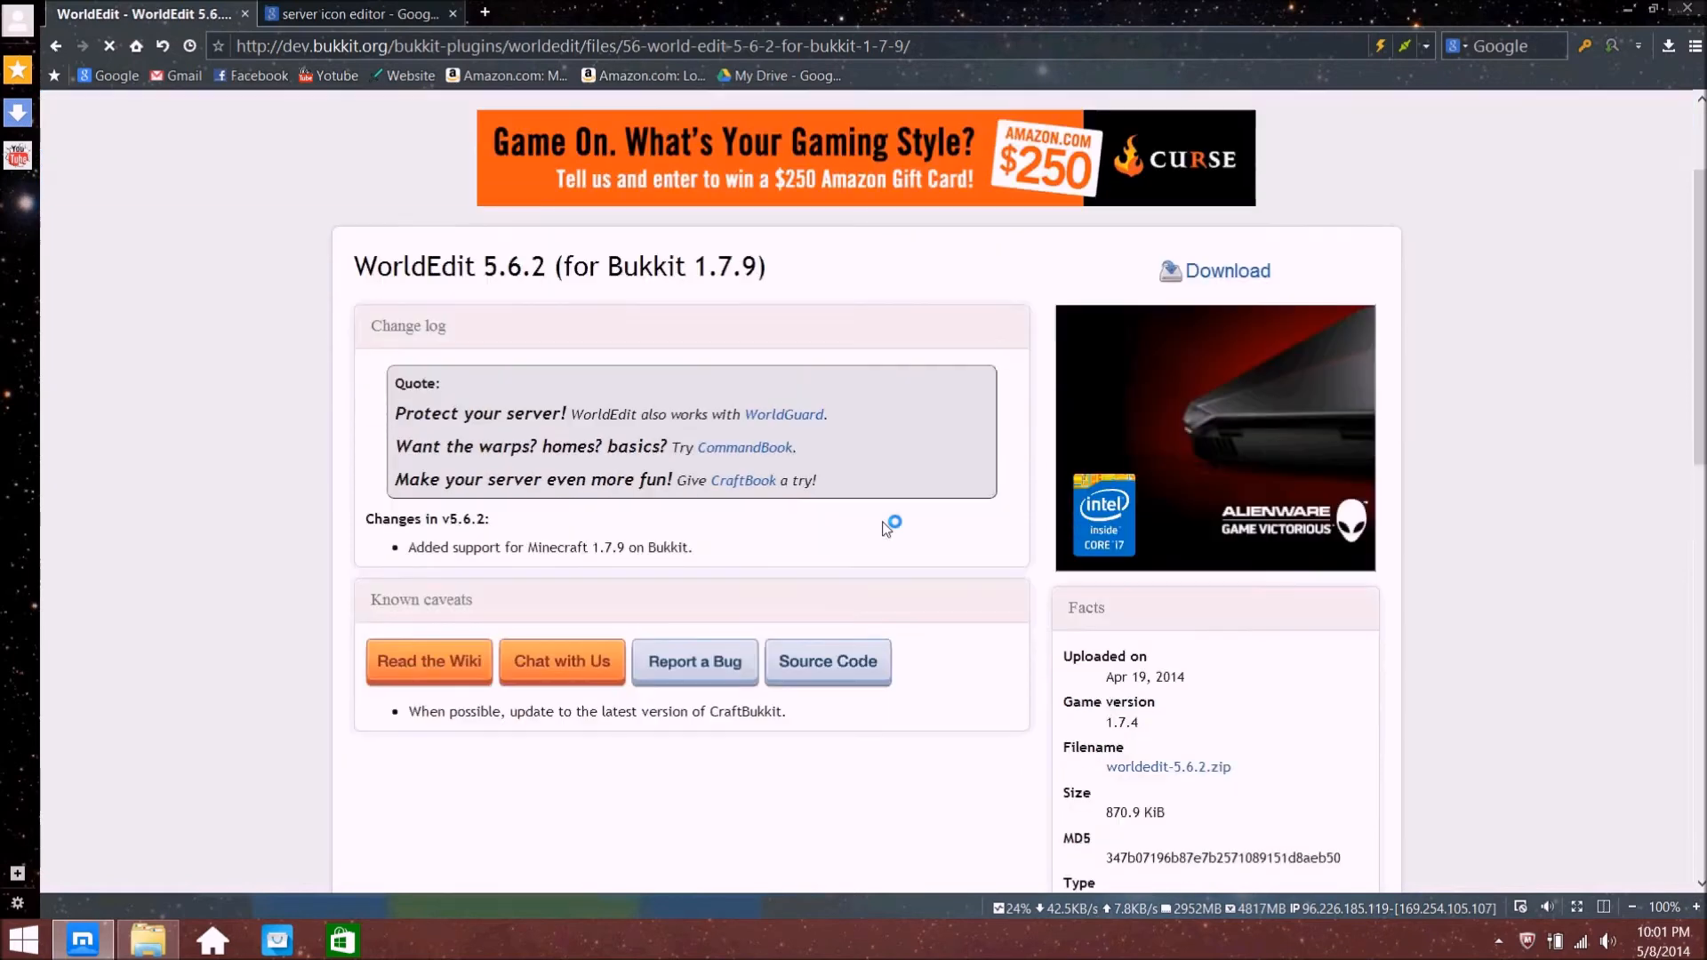
pyautogui.moveTo(562, 267); pyautogui.dragTo(759, 265)
pyautogui.click(887, 289)
pyautogui.scroll(-2, 802, 365)
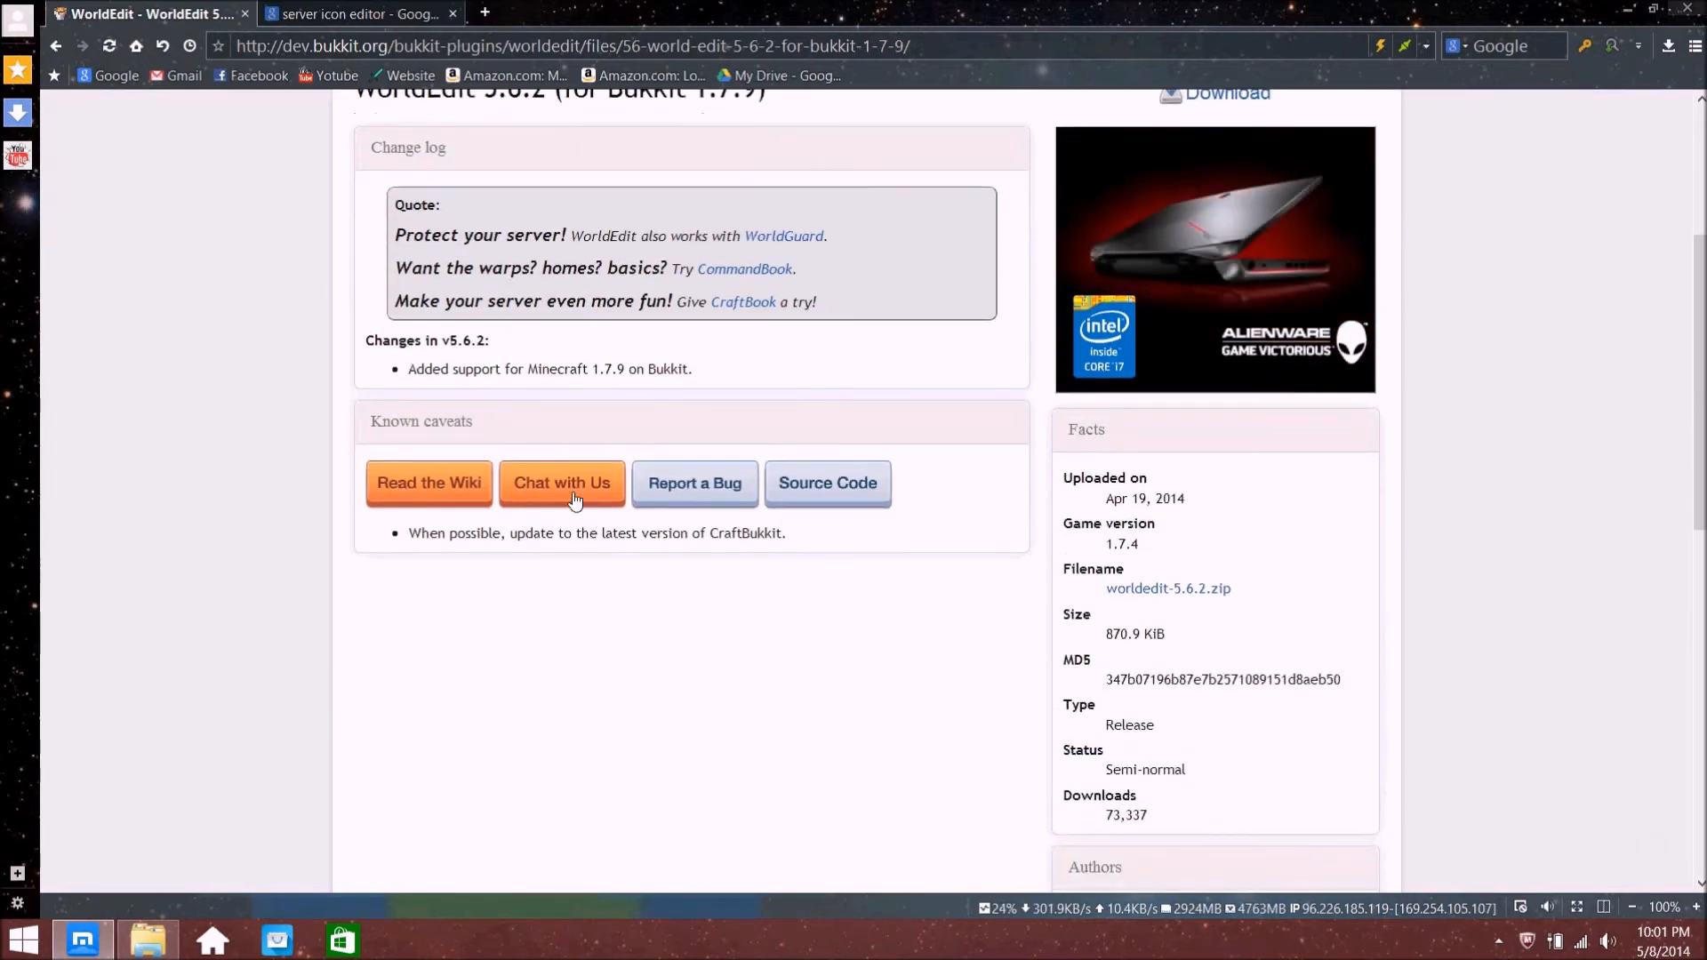
pyautogui.scroll(2, 1115, 514)
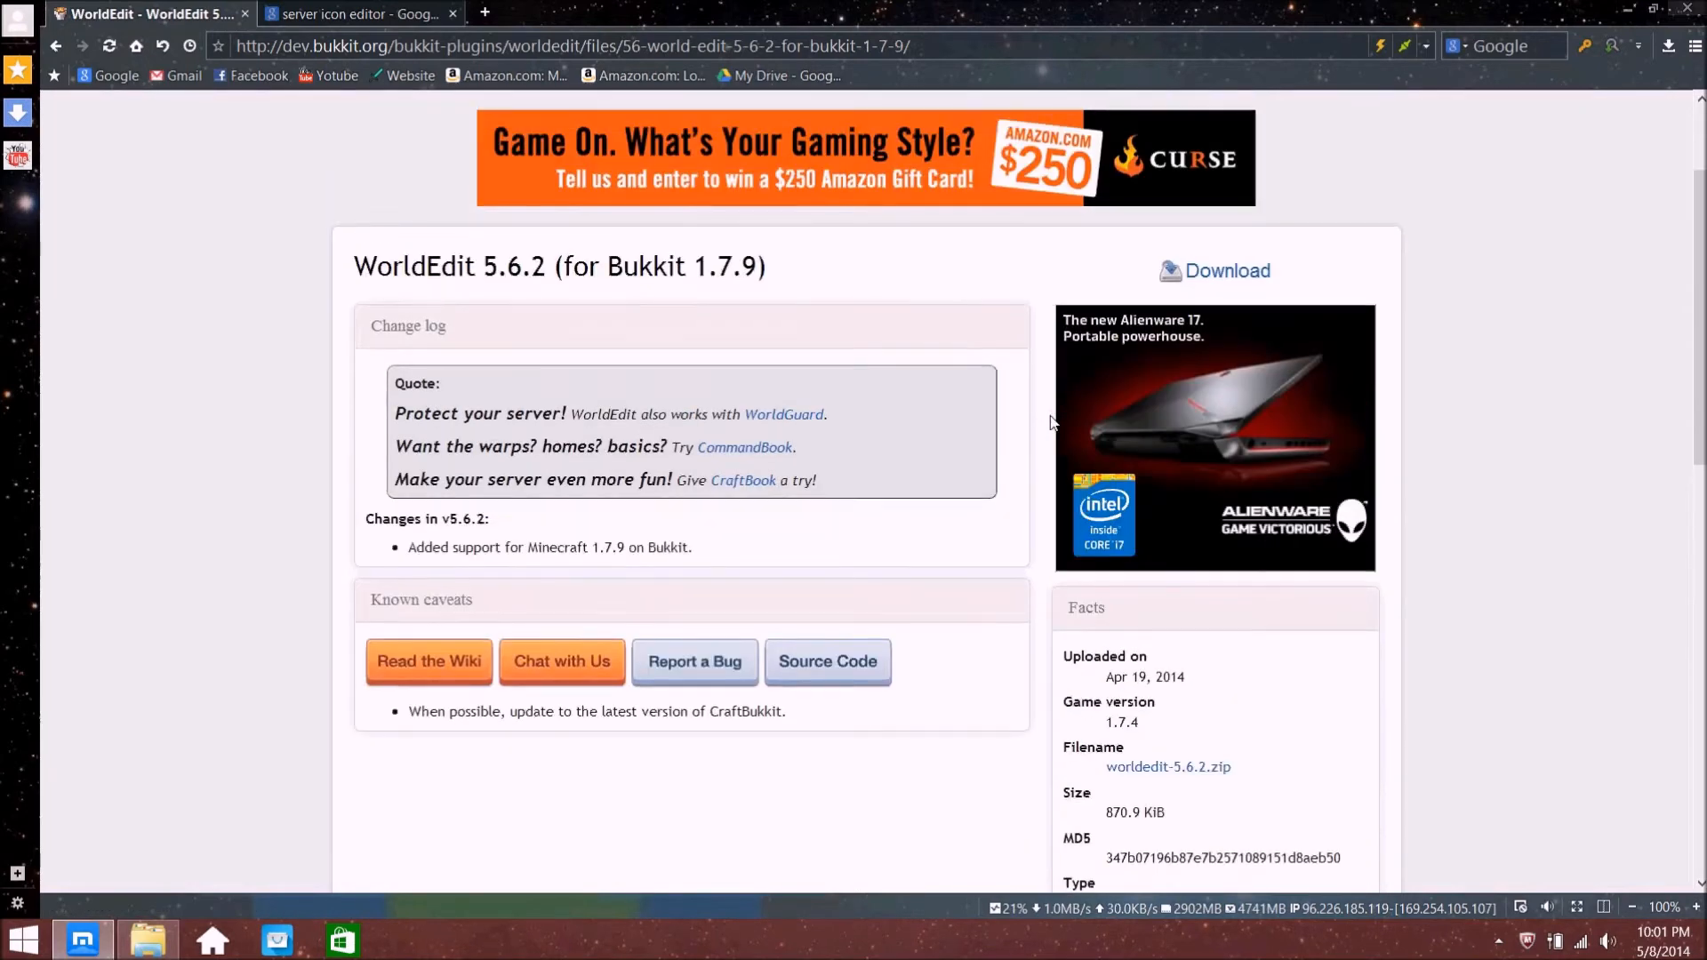
# Download worldedit-5.6.2.zip into the plugins folder inside the Bukkit folder on the desktop, and close the download list
pyautogui.click(1226, 272)
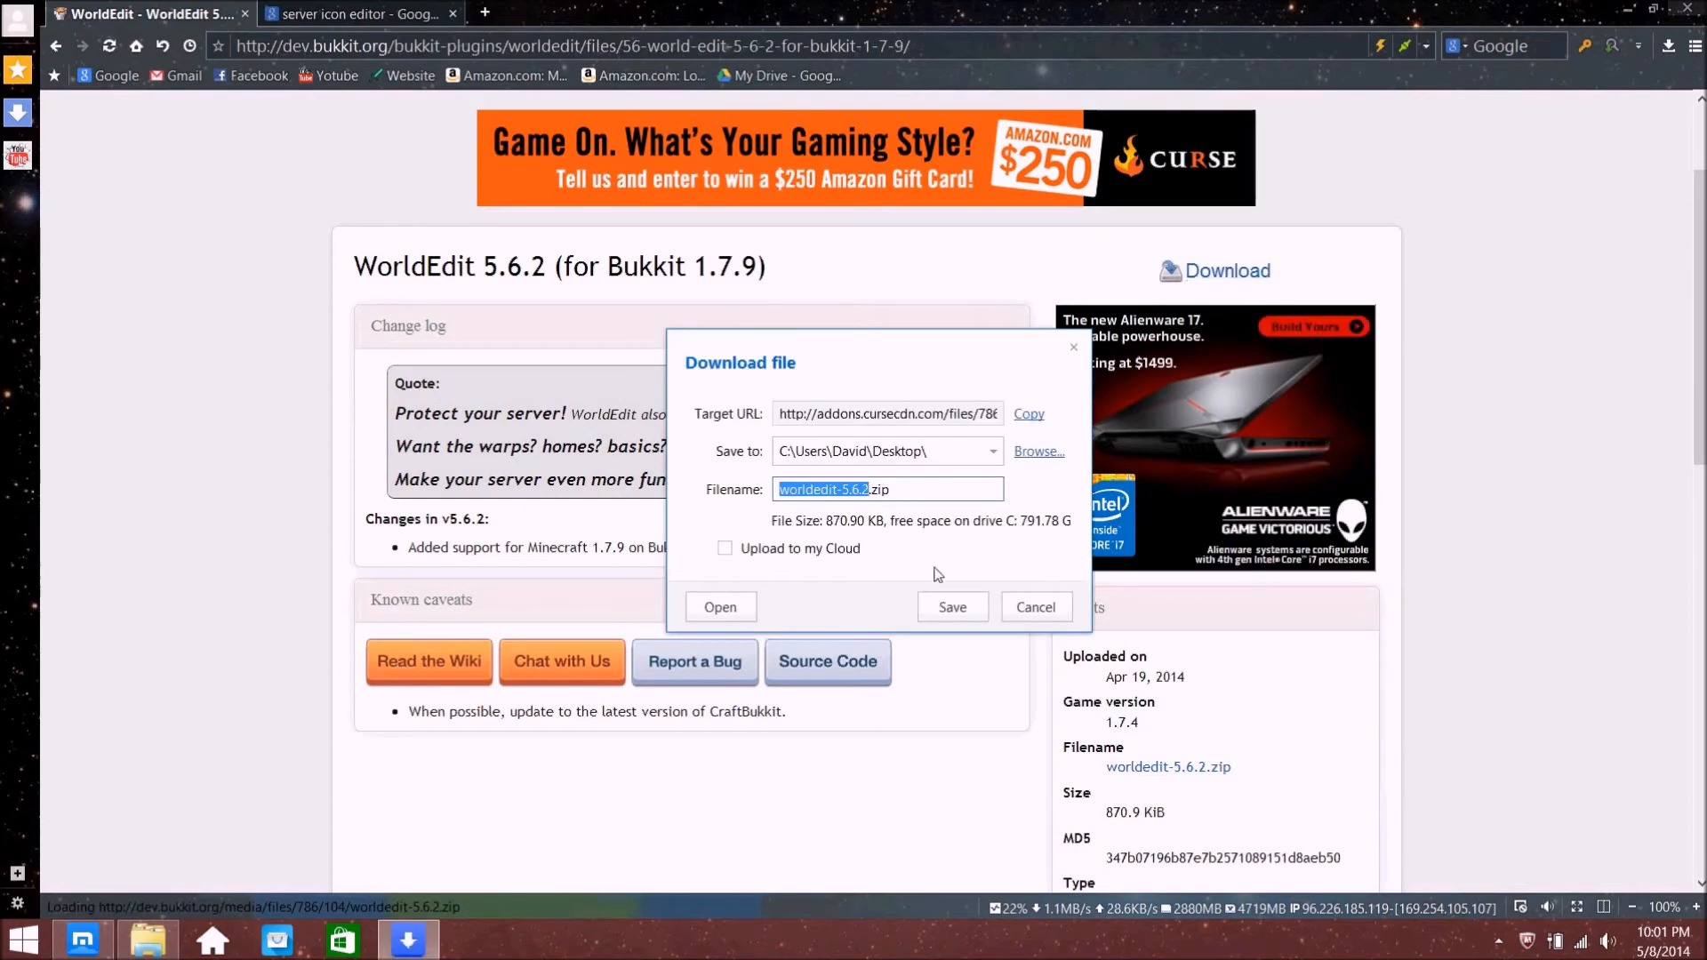
pyautogui.click(1036, 452)
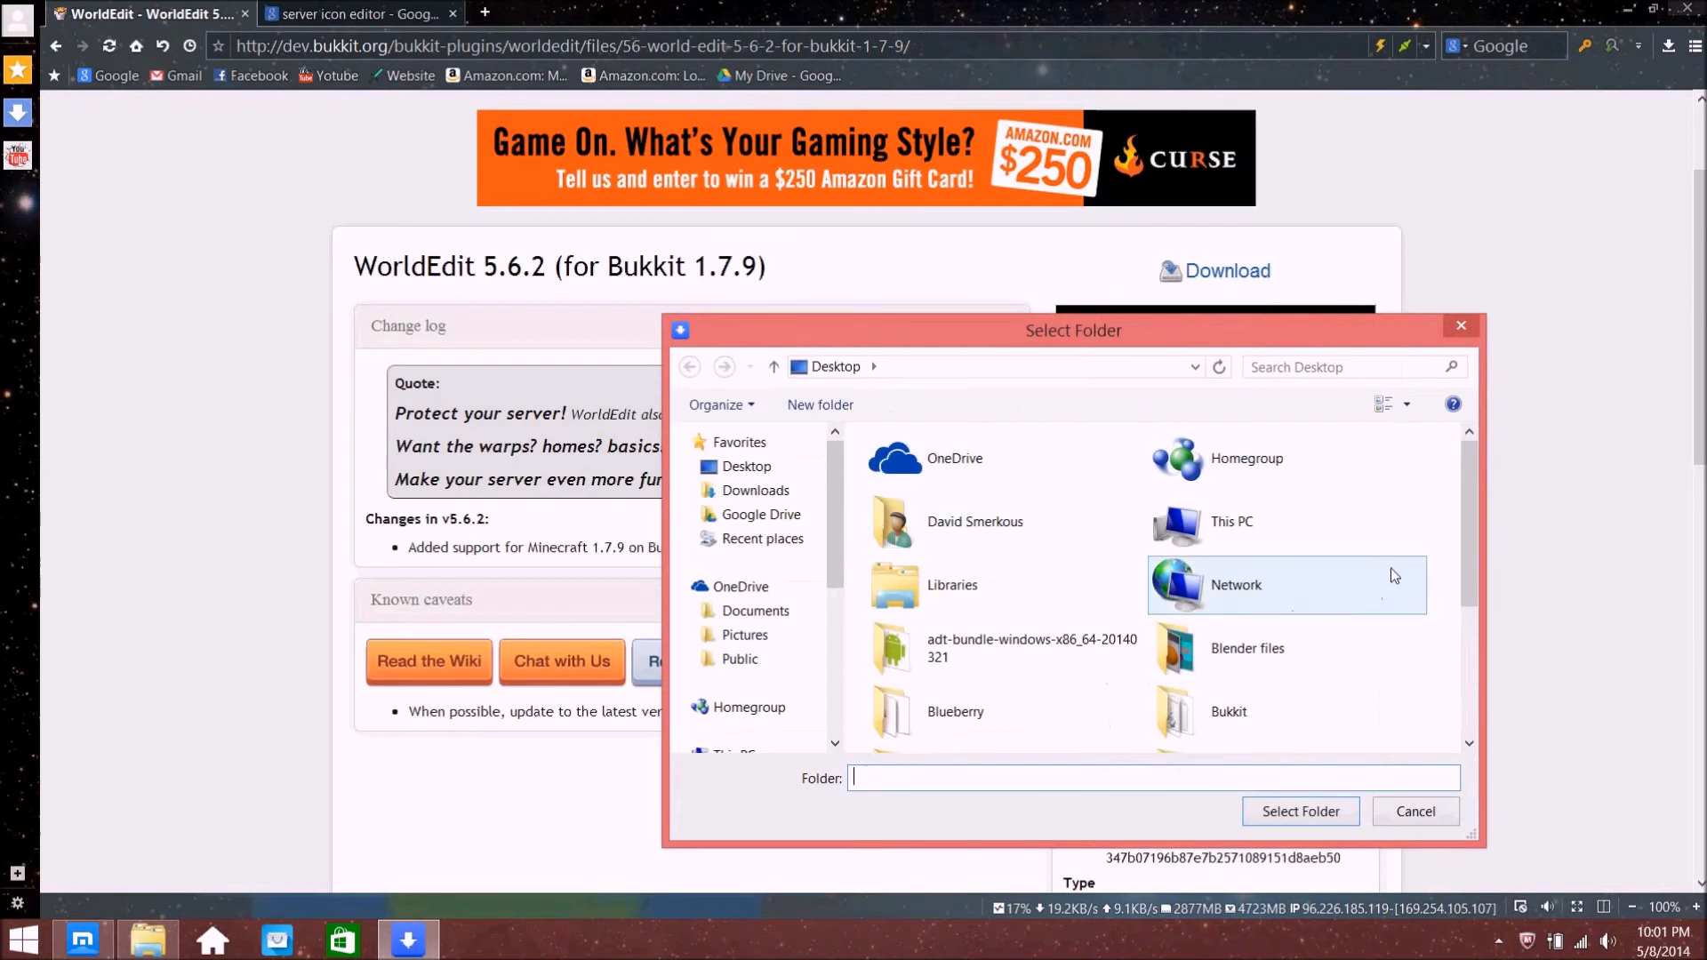
pyautogui.click(1241, 728)
pyautogui.doubleClick(1241, 727)
pyautogui.doubleClick(1003, 522)
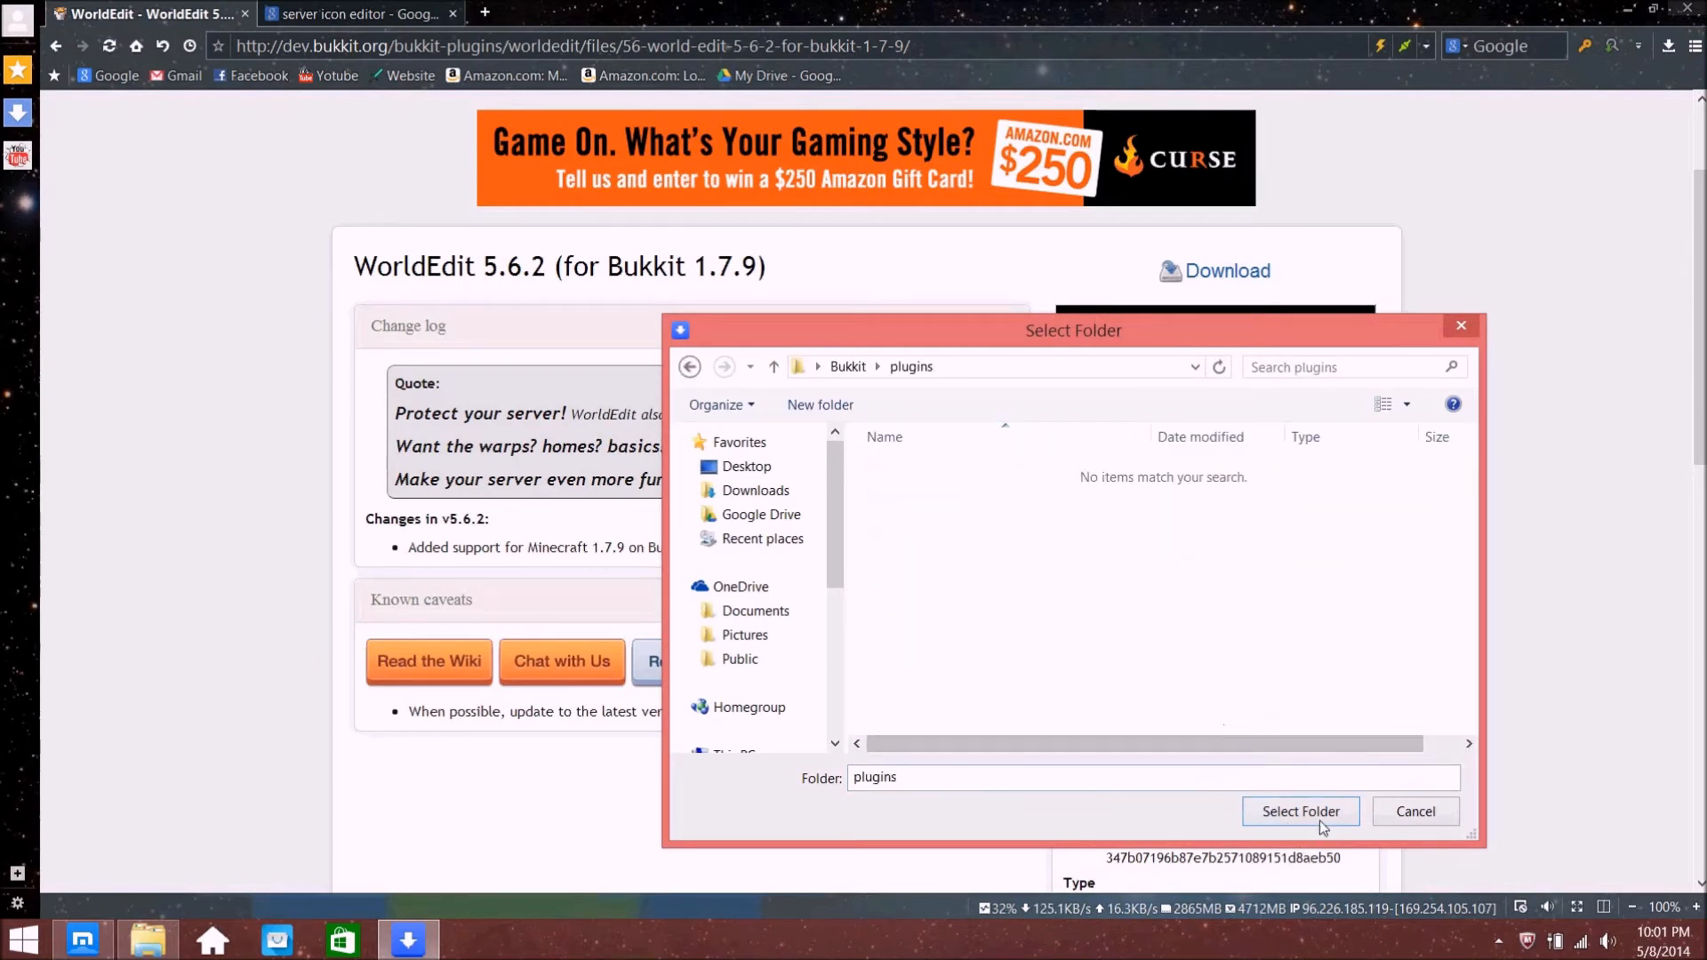
pyautogui.click(1296, 810)
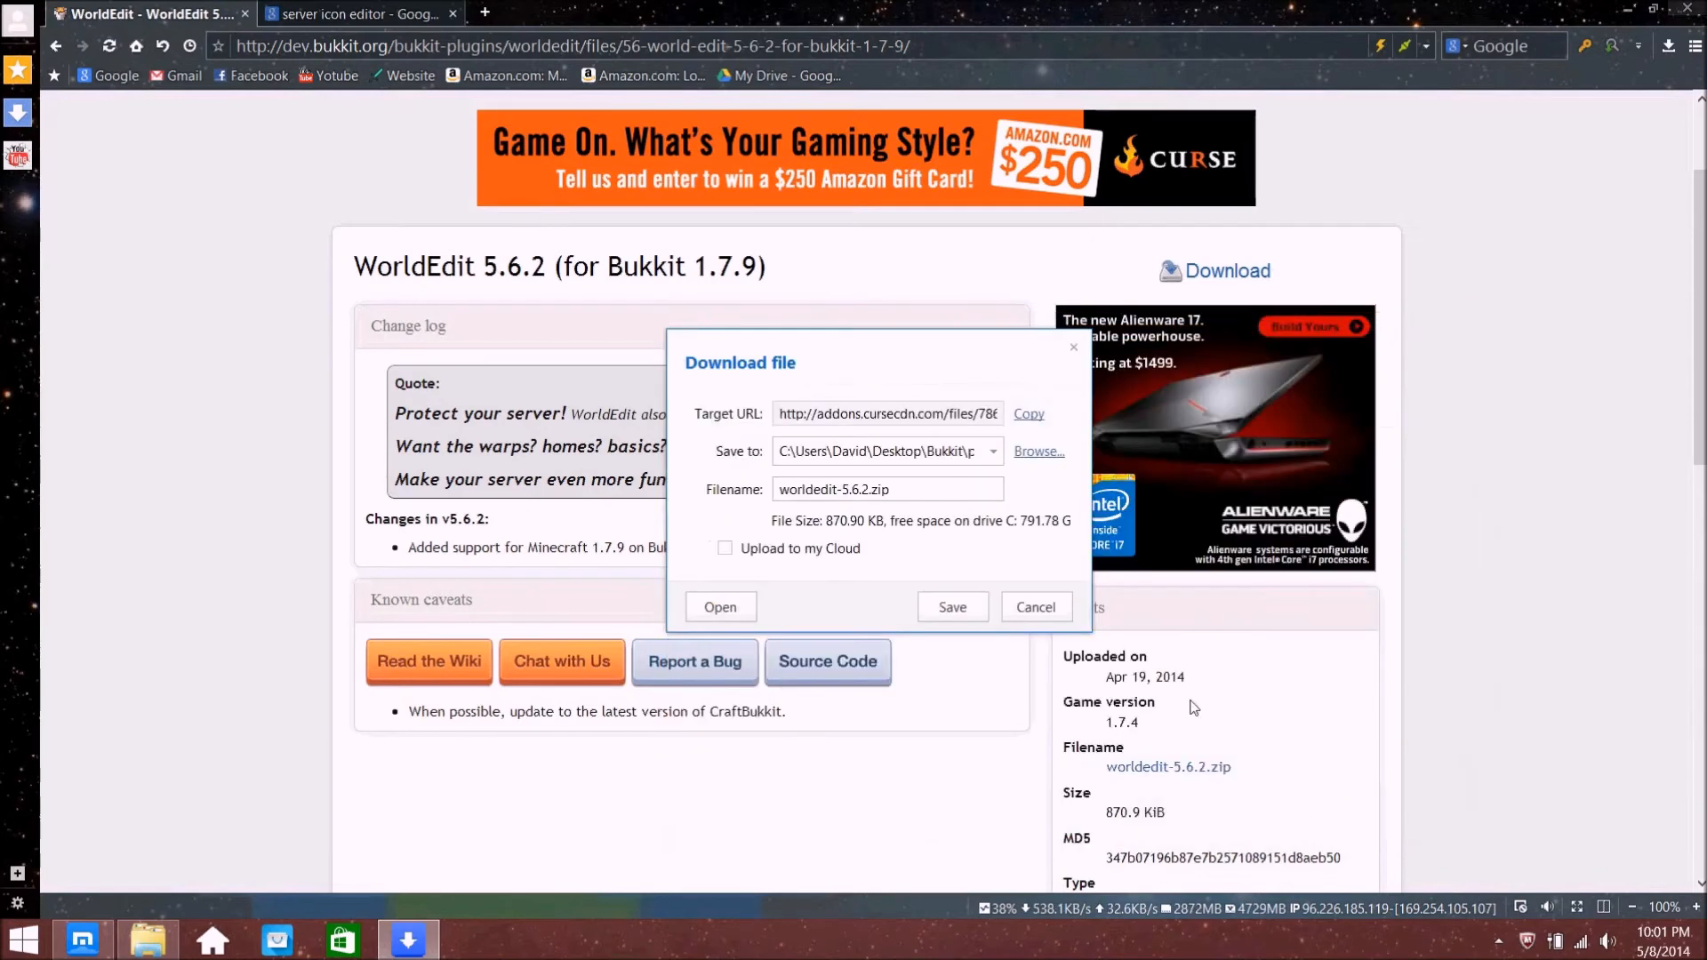
pyautogui.click(952, 608)
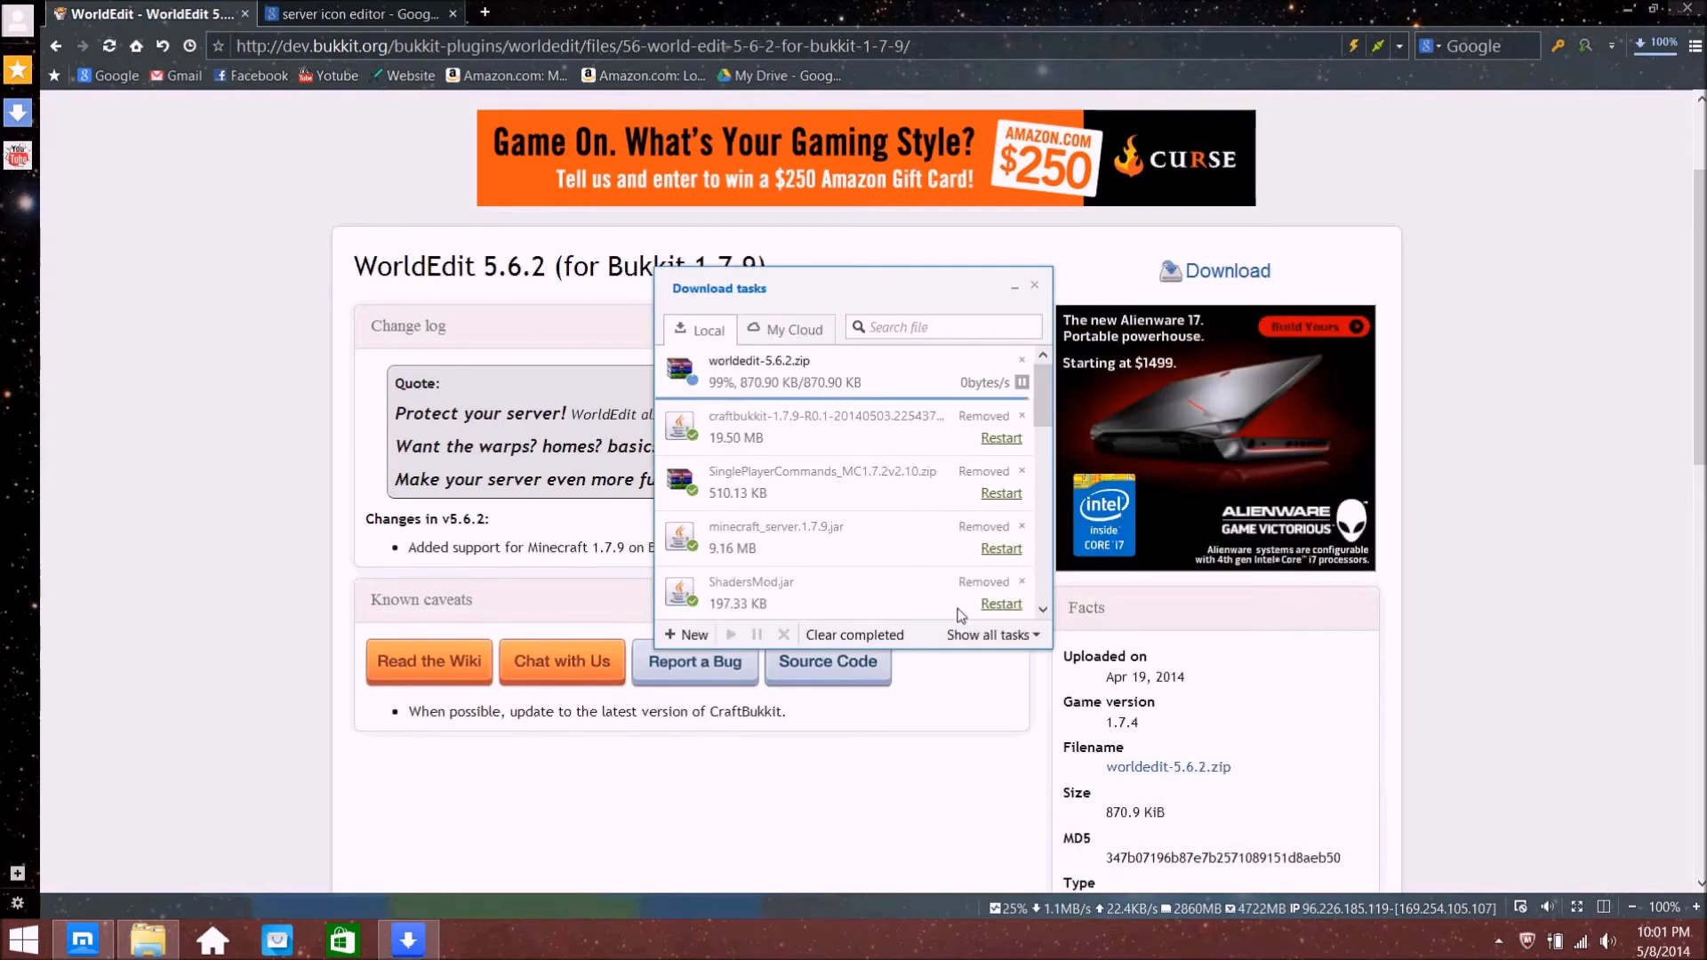
pyautogui.click(1033, 285)
# Switch to the Bukkit folder in File Explorer, enter the plugins folder and open the worldedit-5.6.2 archive
pyautogui.click(1628, 9)
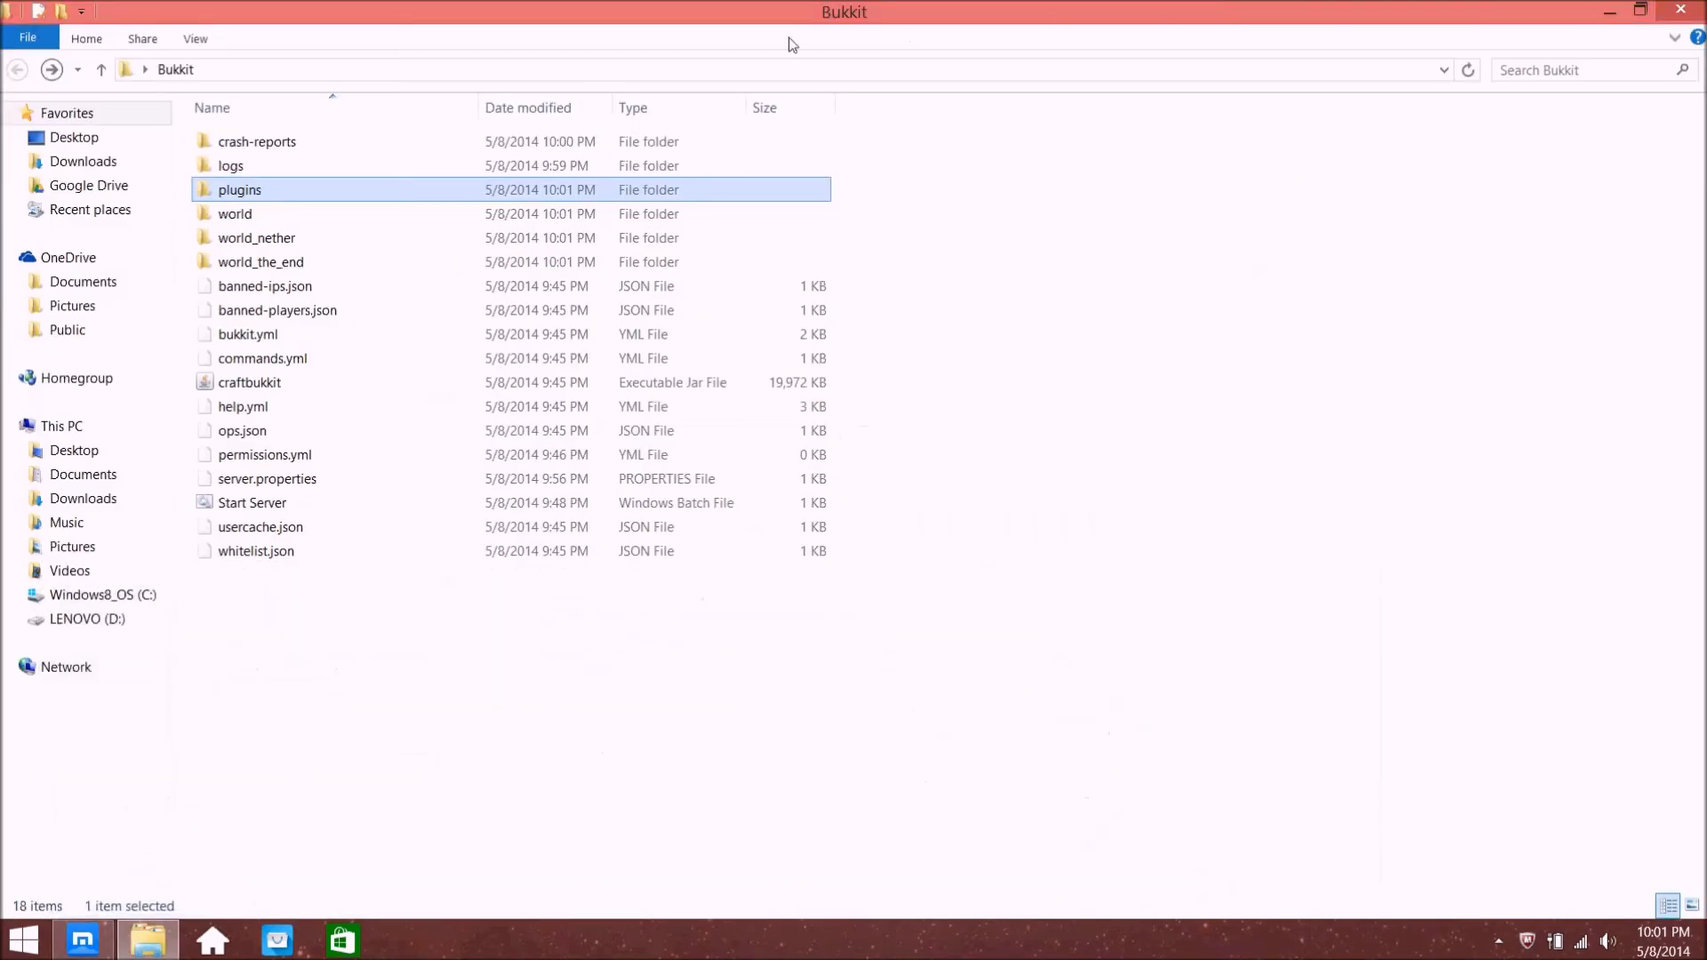
pyautogui.doubleClick(223, 192)
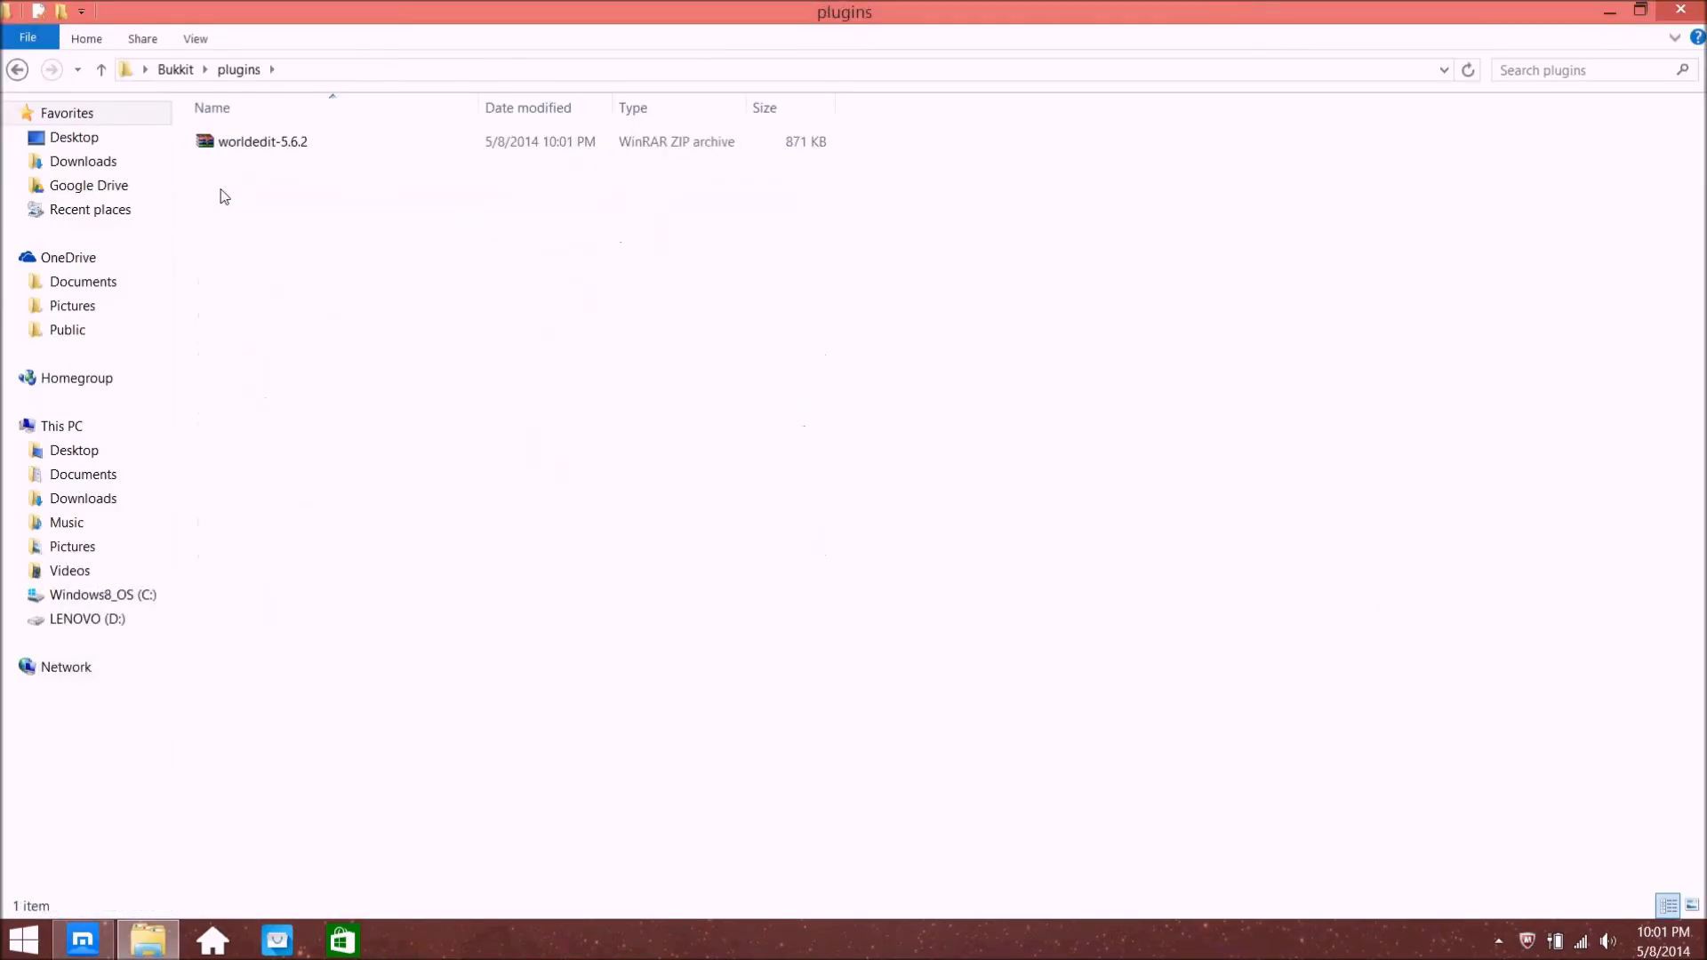
pyautogui.click(246, 143)
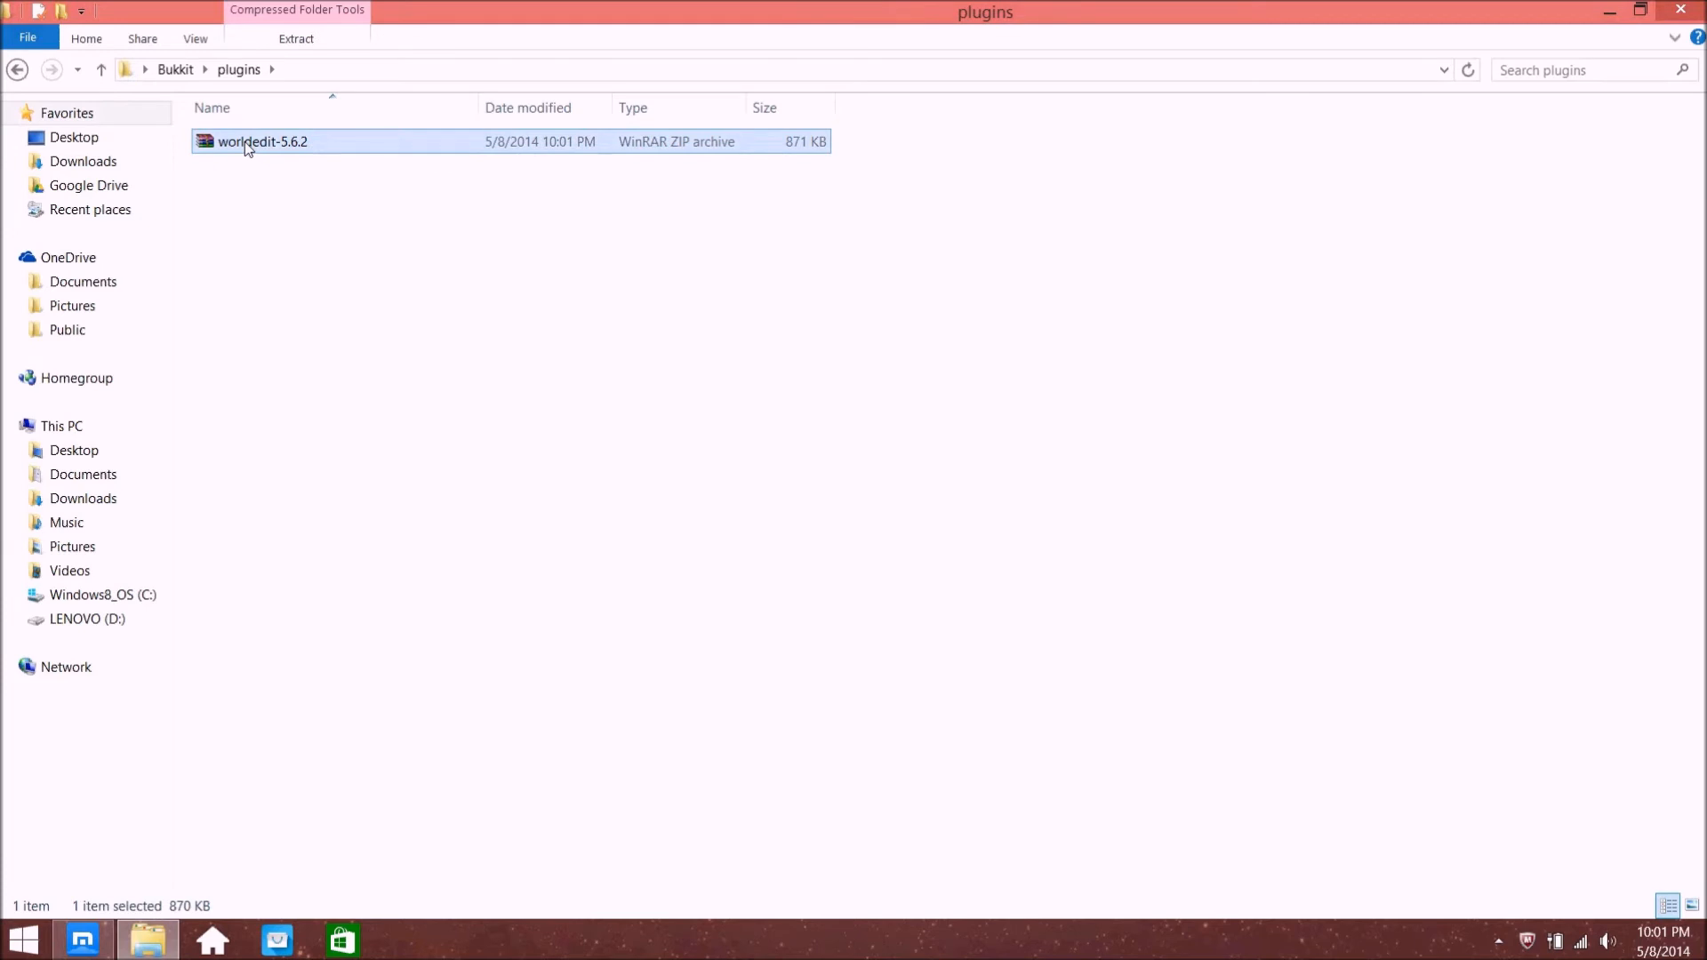
pyautogui.rightClick(246, 145)
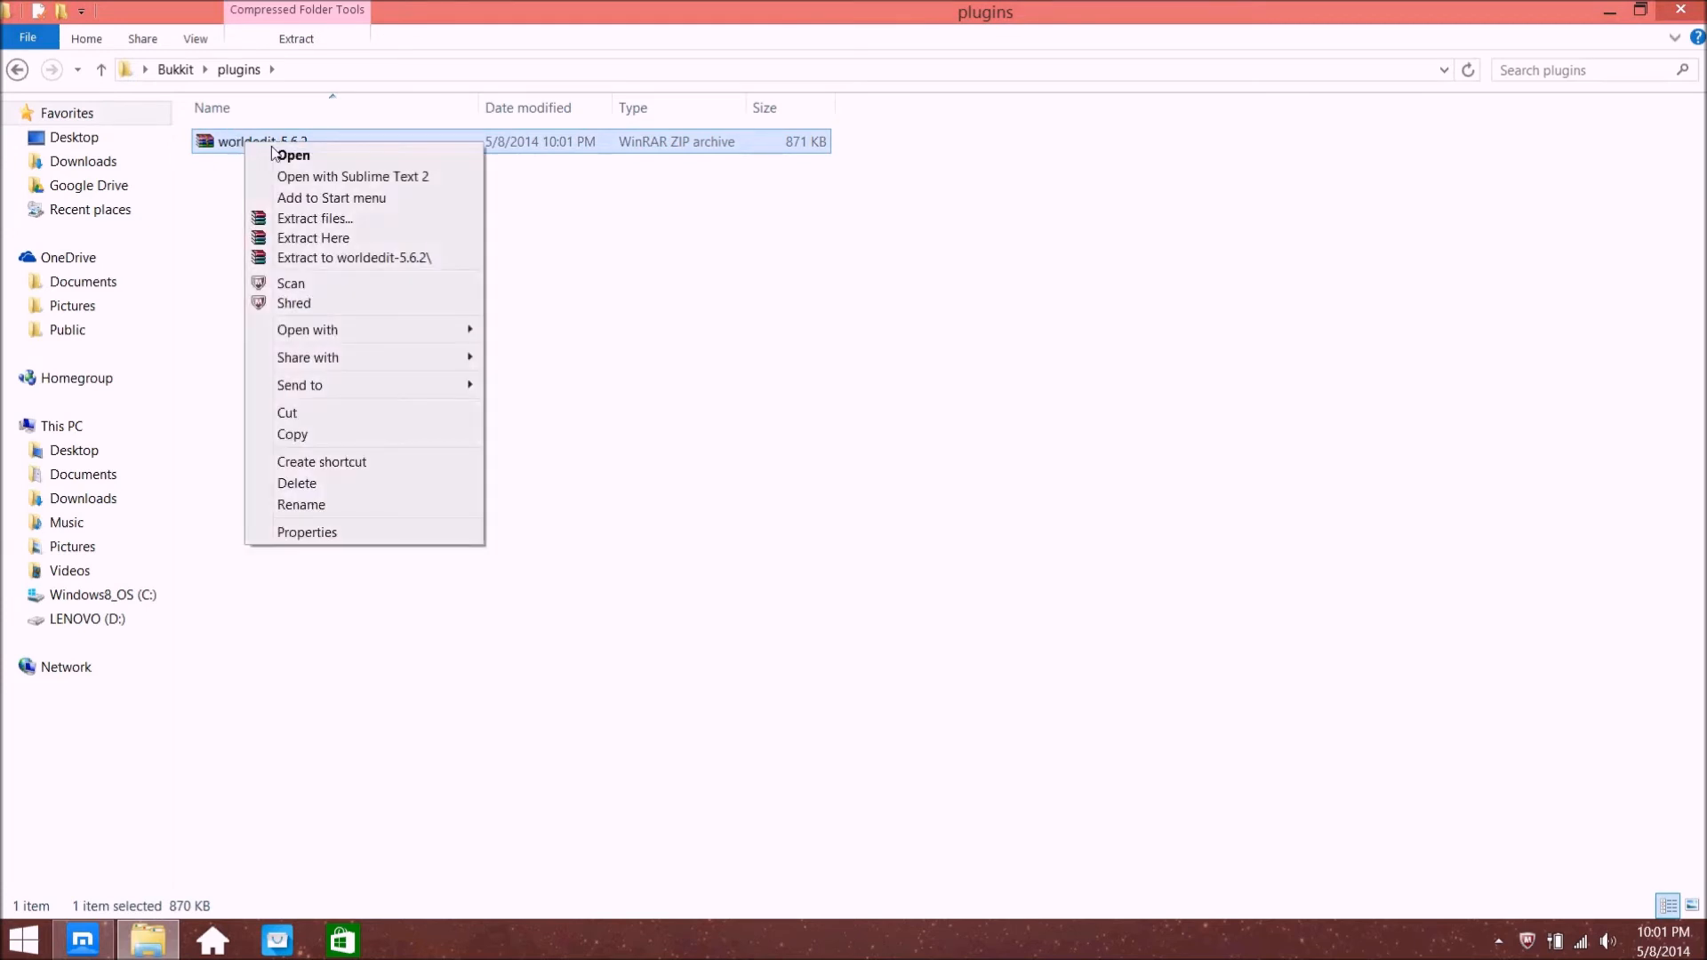
pyautogui.click(322, 158)
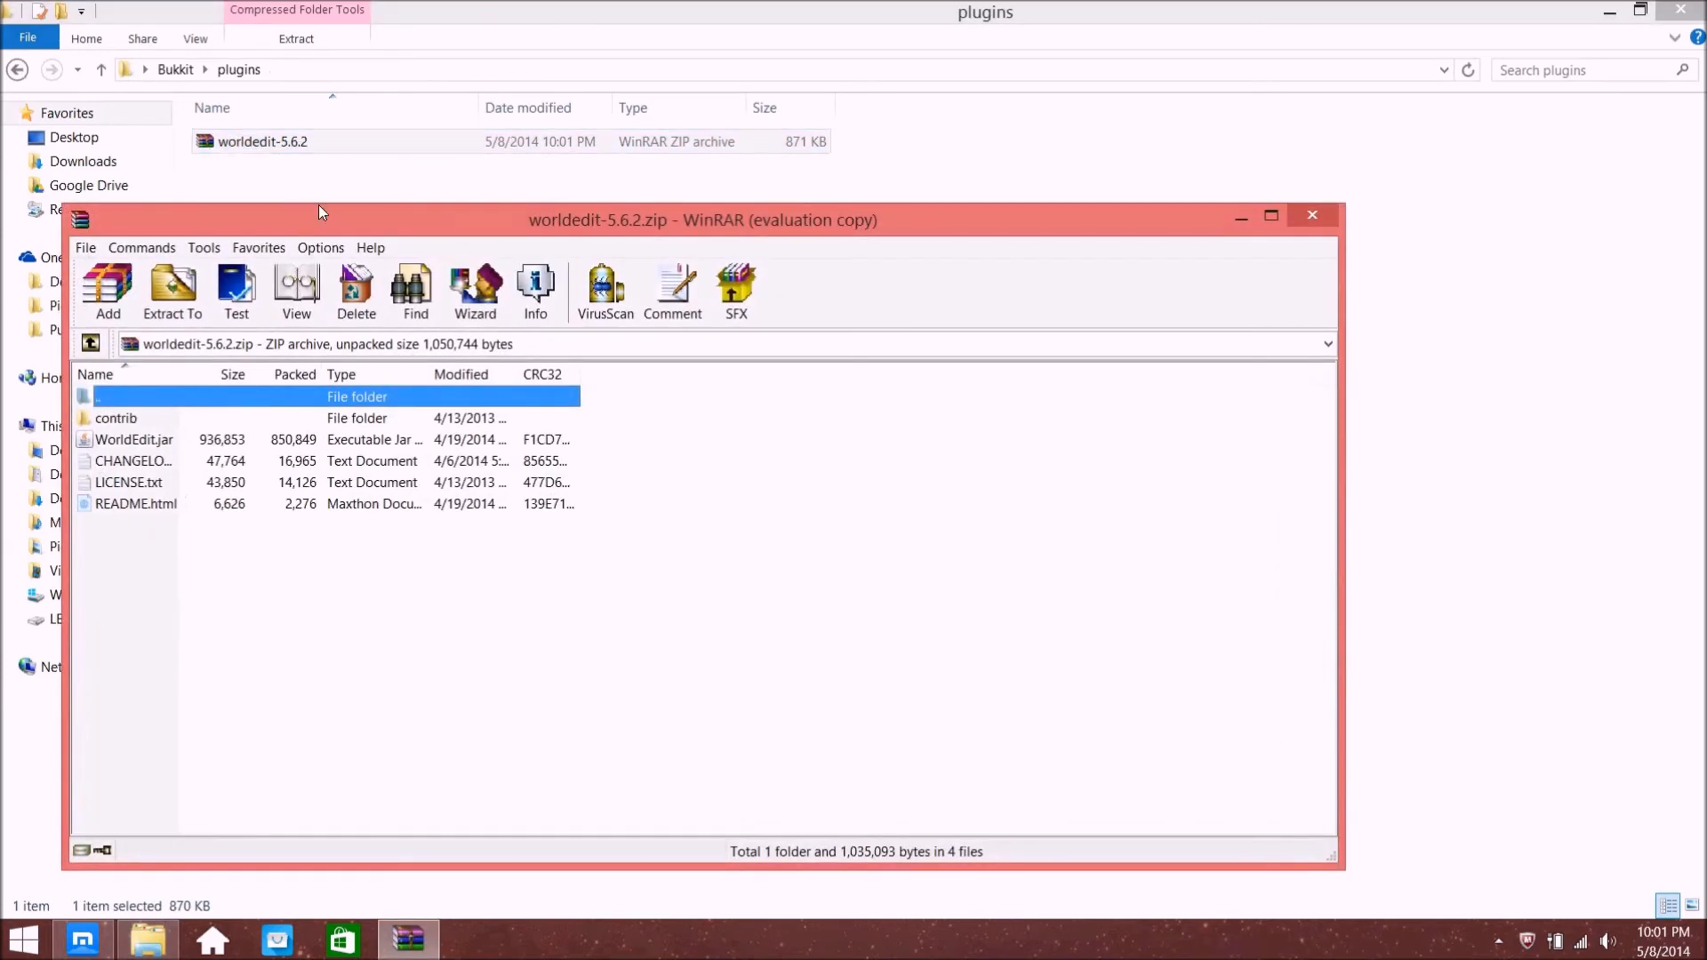
# Extract WorldEdit.jar from the archive into the plugins folder
pyautogui.moveTo(609, 219); pyautogui.dragTo(1355, 167)
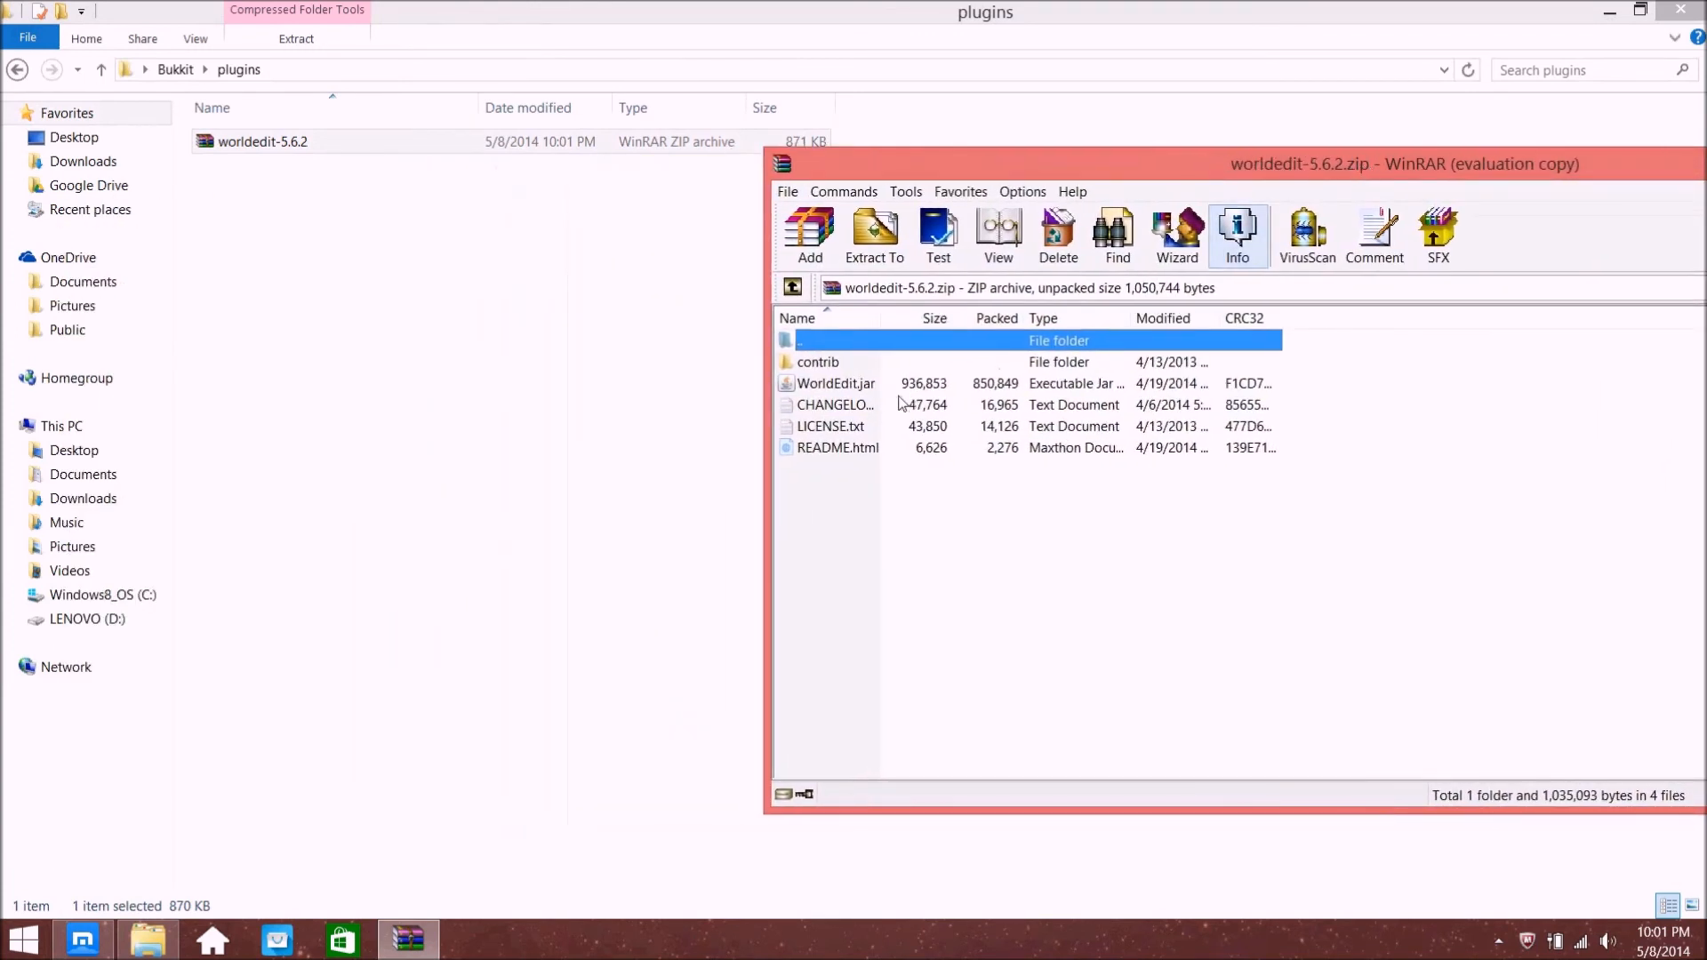
pyautogui.click(846, 385)
pyautogui.moveTo(846, 385); pyautogui.dragTo(229, 197)
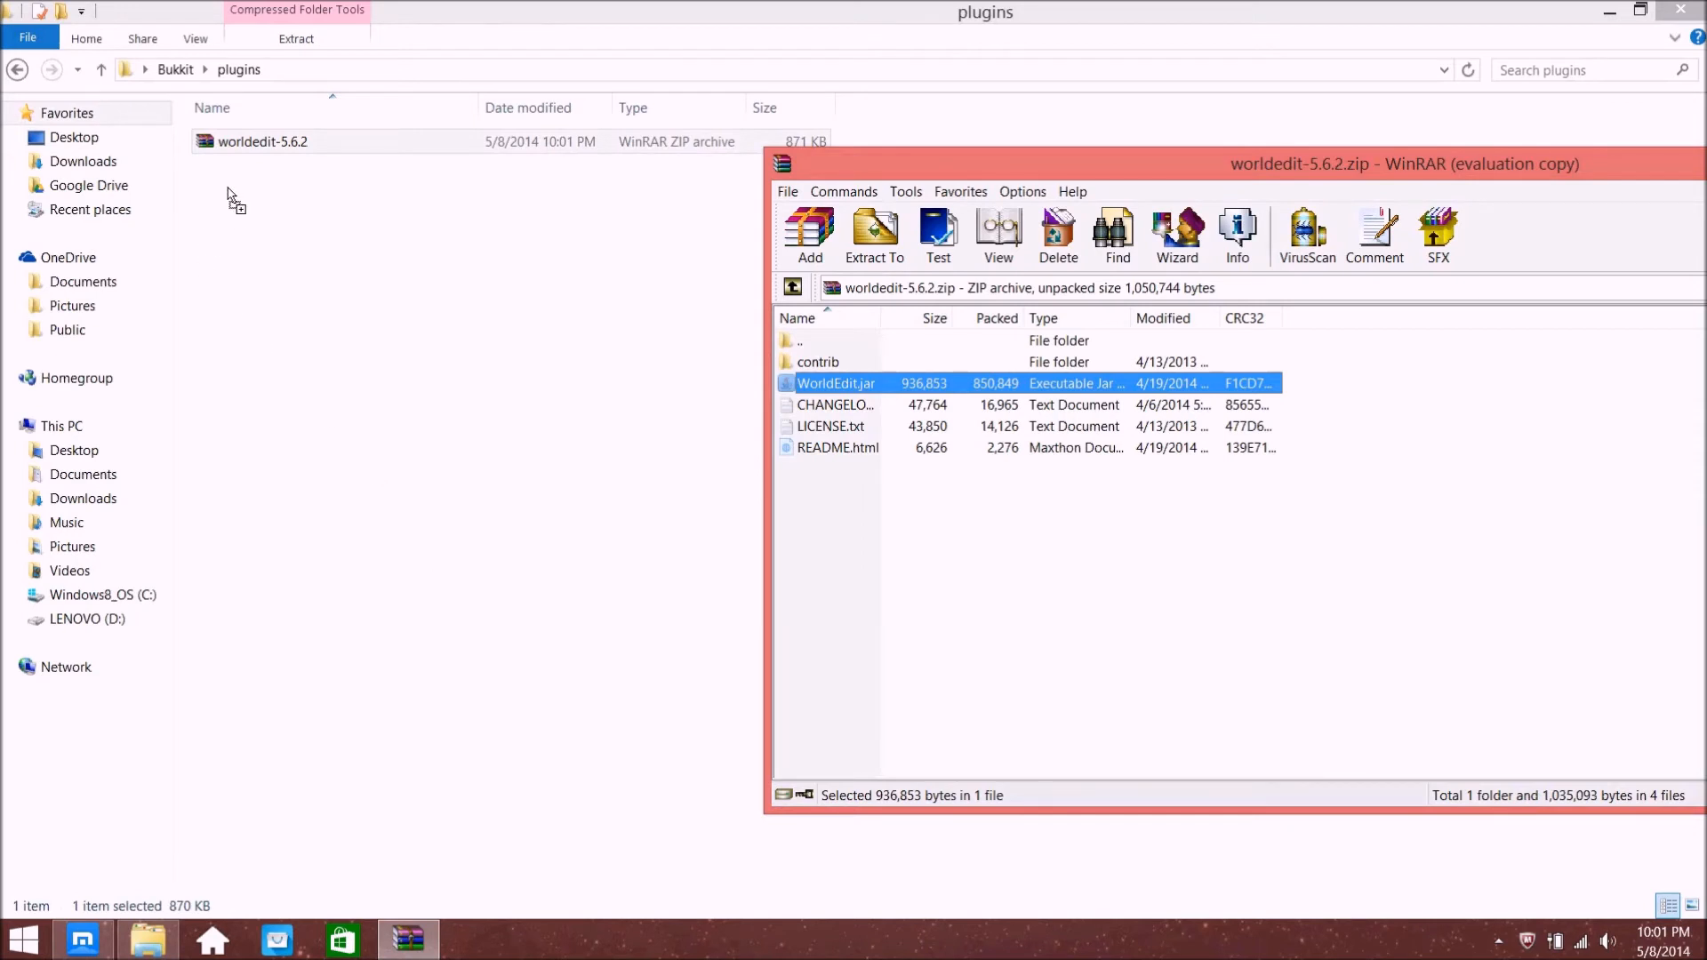
pyautogui.moveTo(229, 197); pyautogui.dragTo(232, 195)
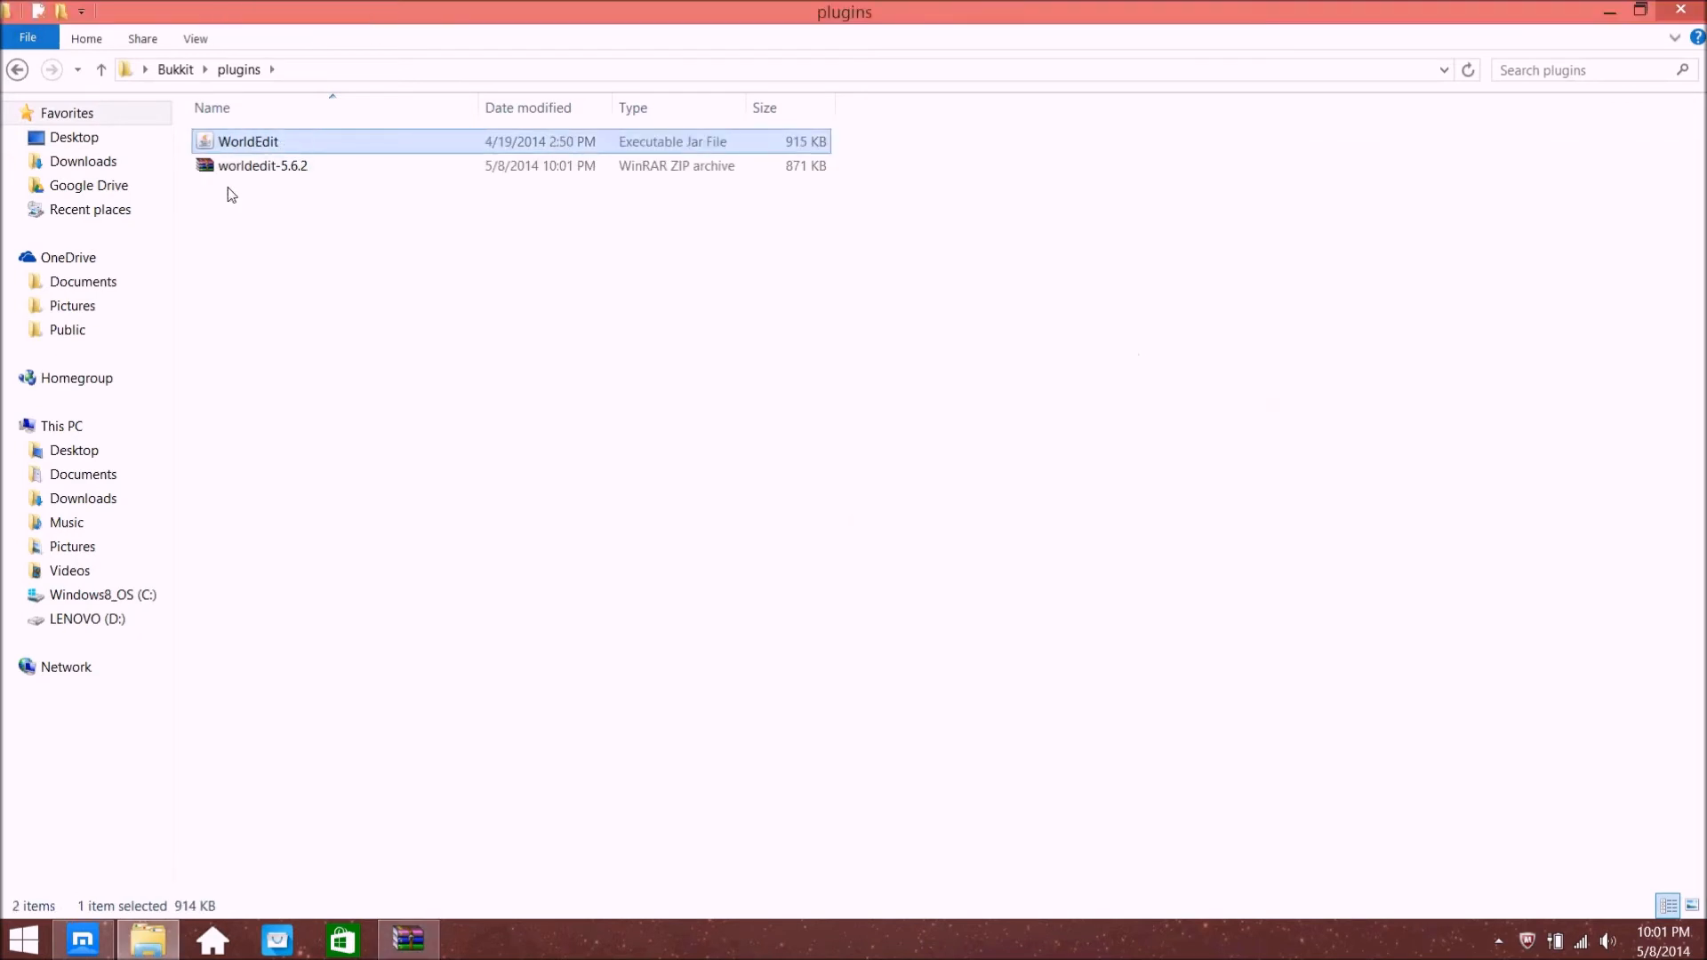
# Reopen the worldedit-5.6.2 archive, look inside its contrib\craftscripts folder, and close the archive
pyautogui.doubleClick(243, 166)
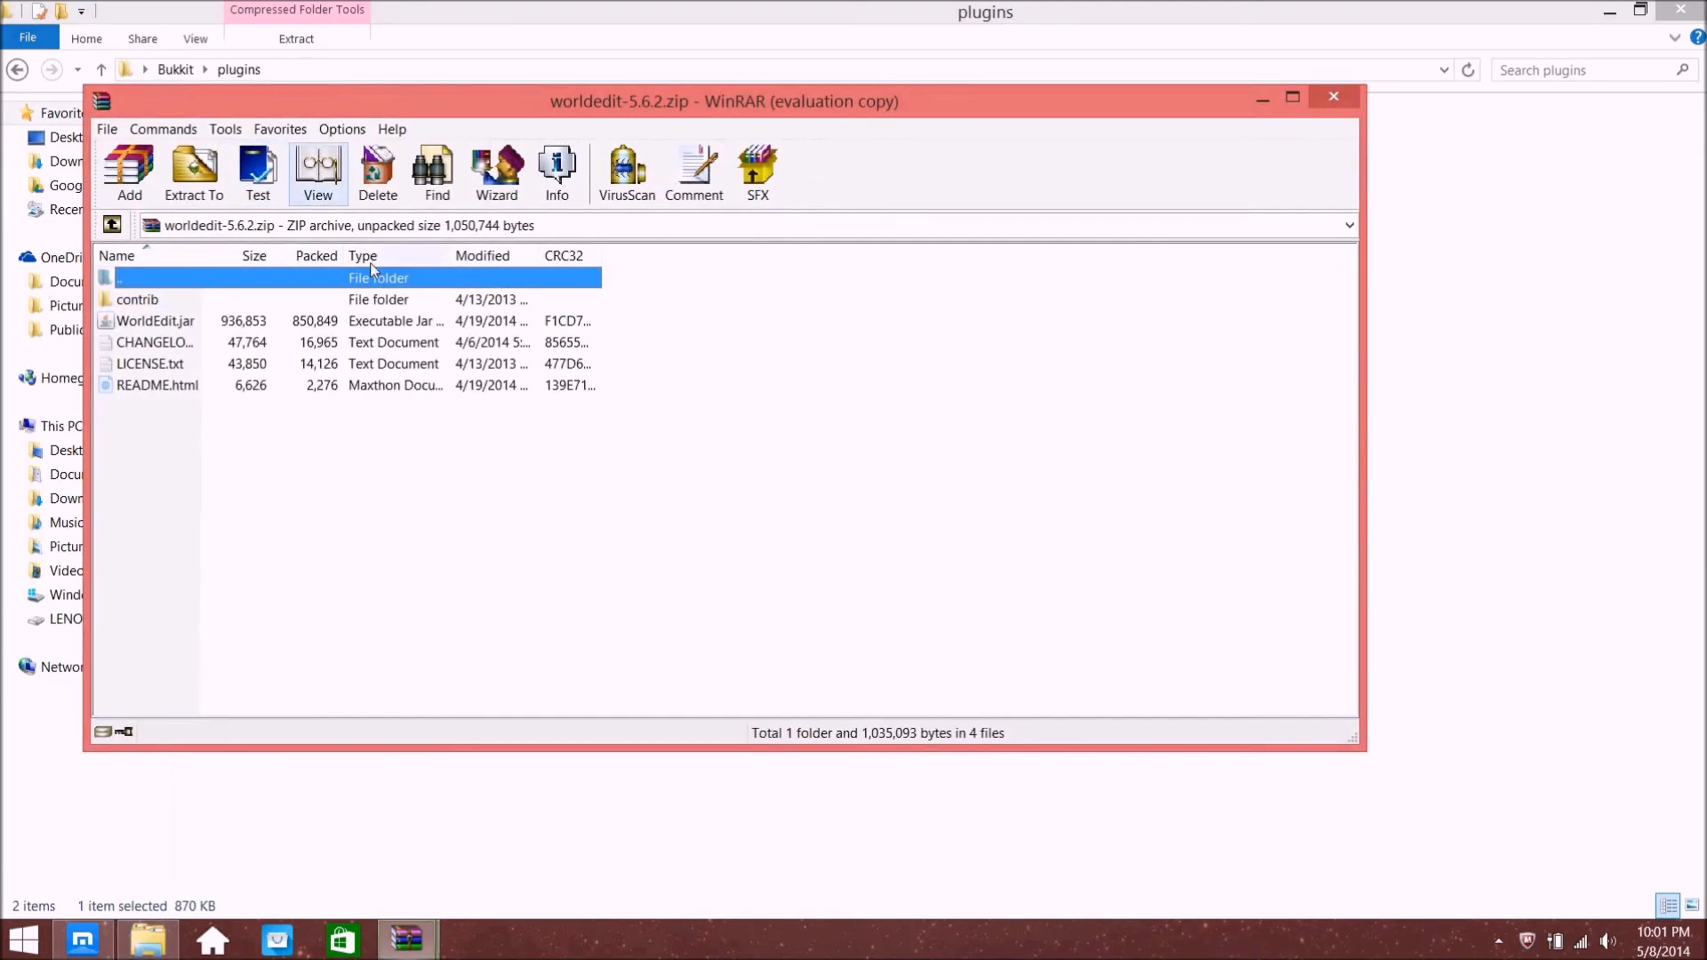
pyautogui.moveTo(691, 86); pyautogui.dragTo(1049, 107)
pyautogui.doubleClick(134, 319)
pyautogui.doubleClick(135, 319)
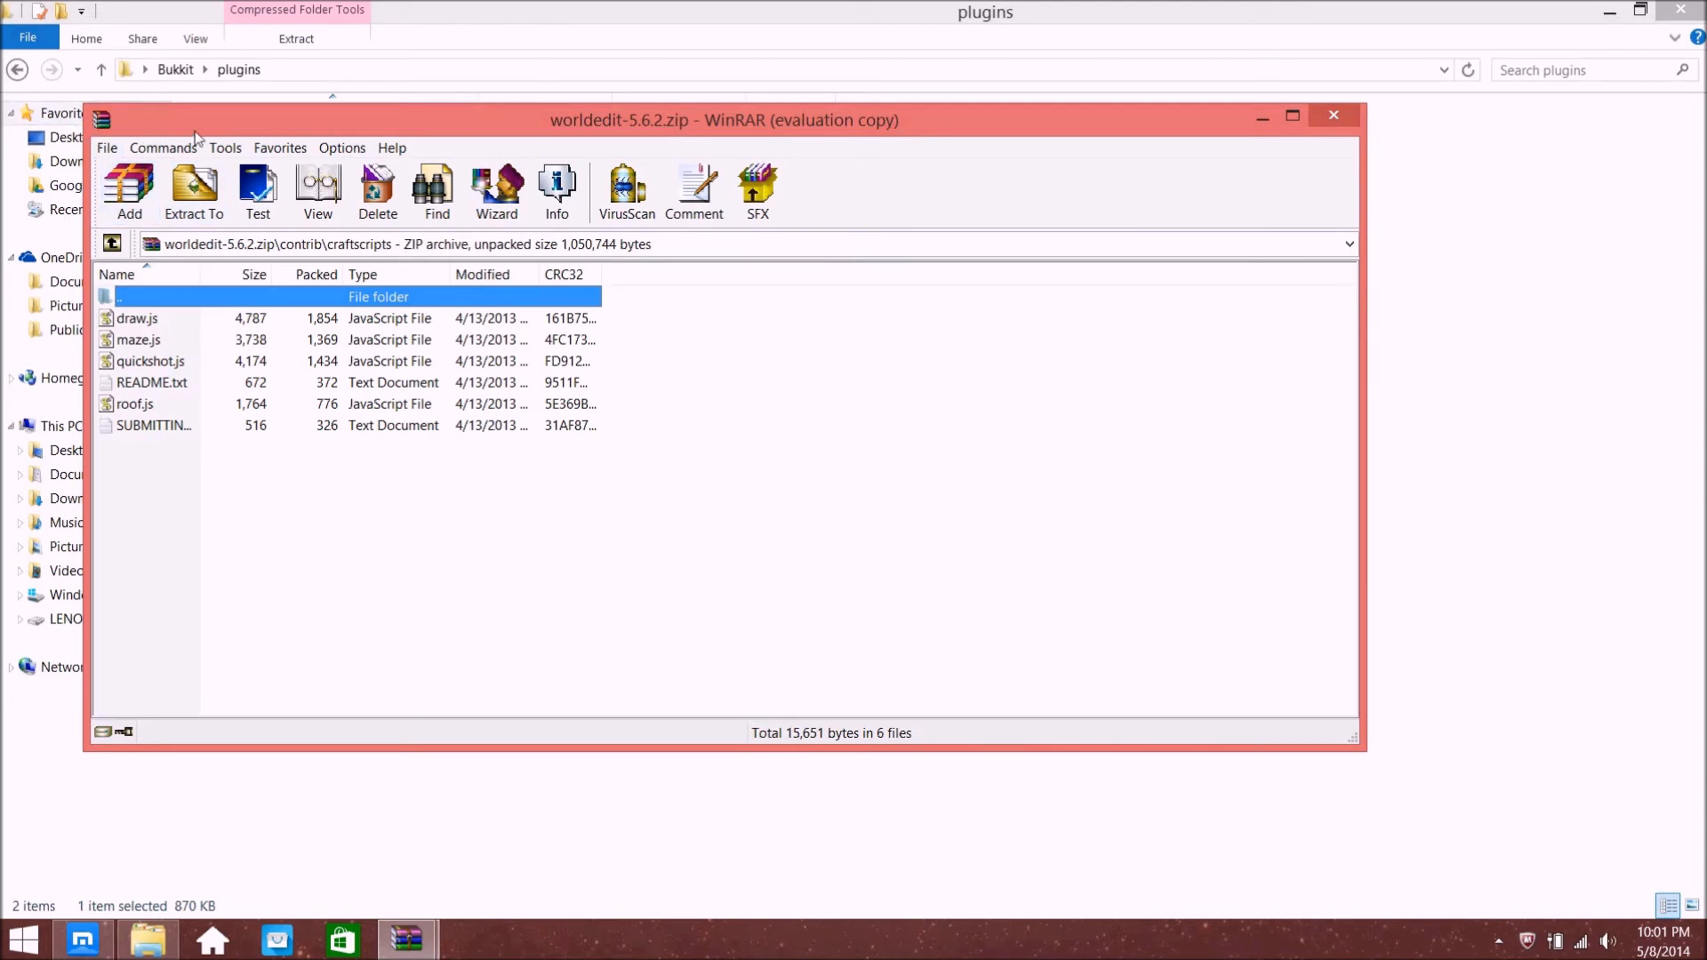
pyautogui.click(1334, 116)
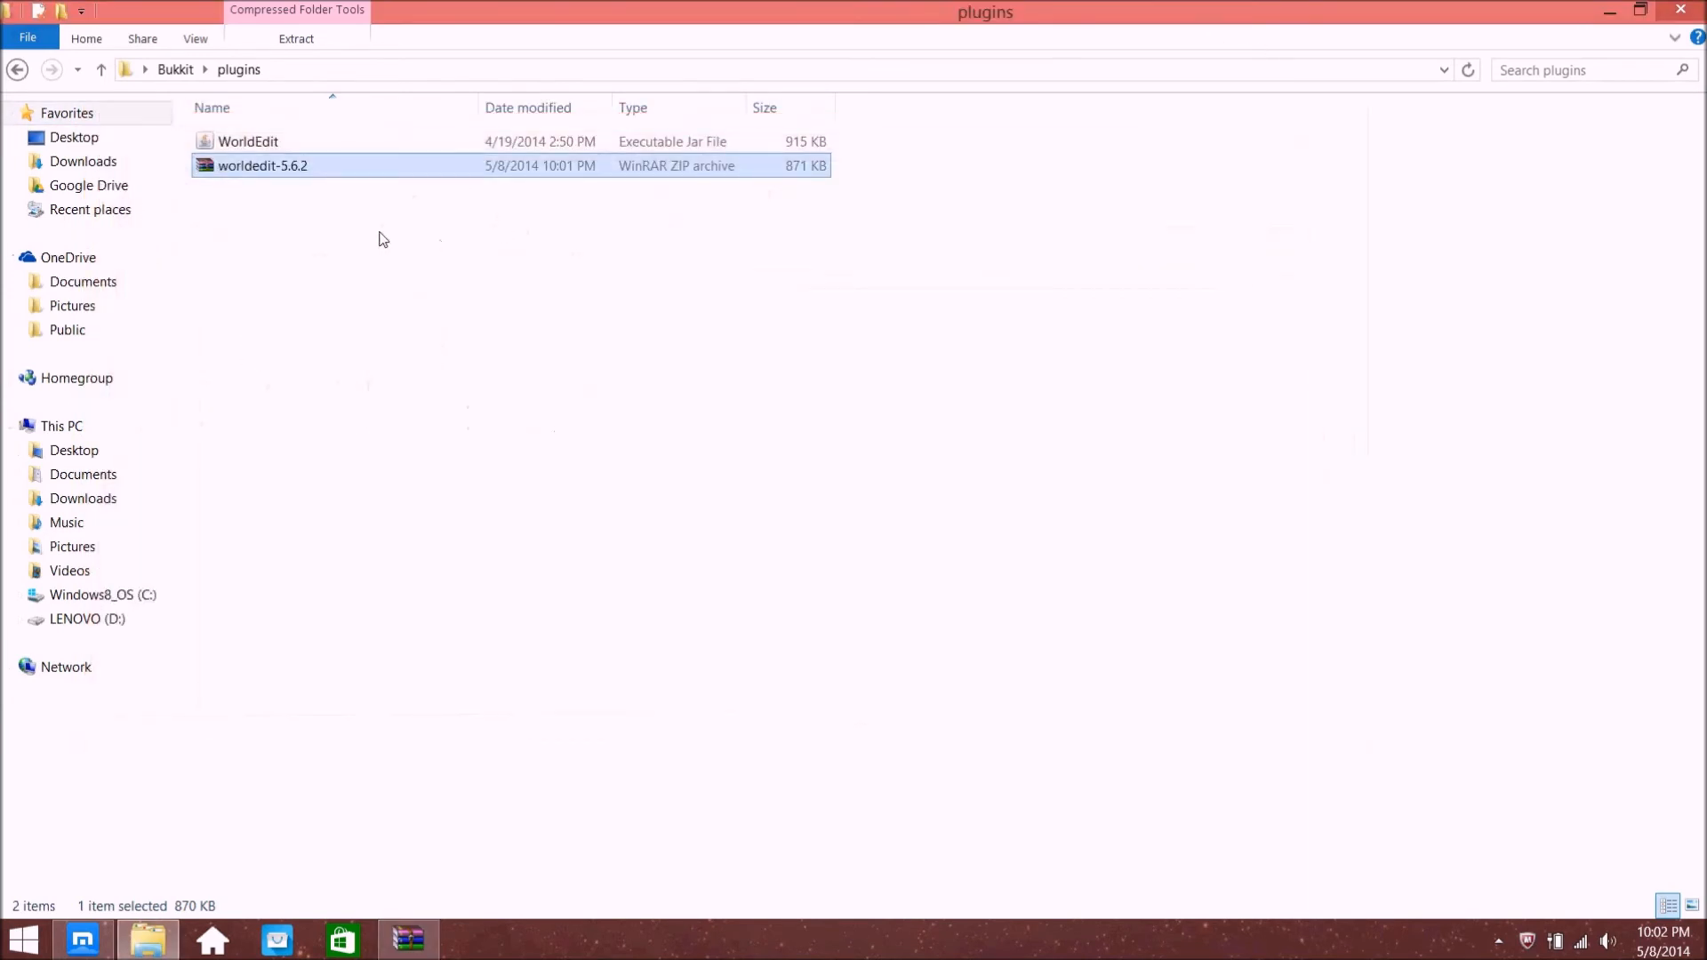
# Delete the worldedit-5.6.2 archive from the plugins folder
pyautogui.click(239, 169)
pyautogui.click(274, 205)
pyautogui.click(238, 175)
pyautogui.press('Delete')
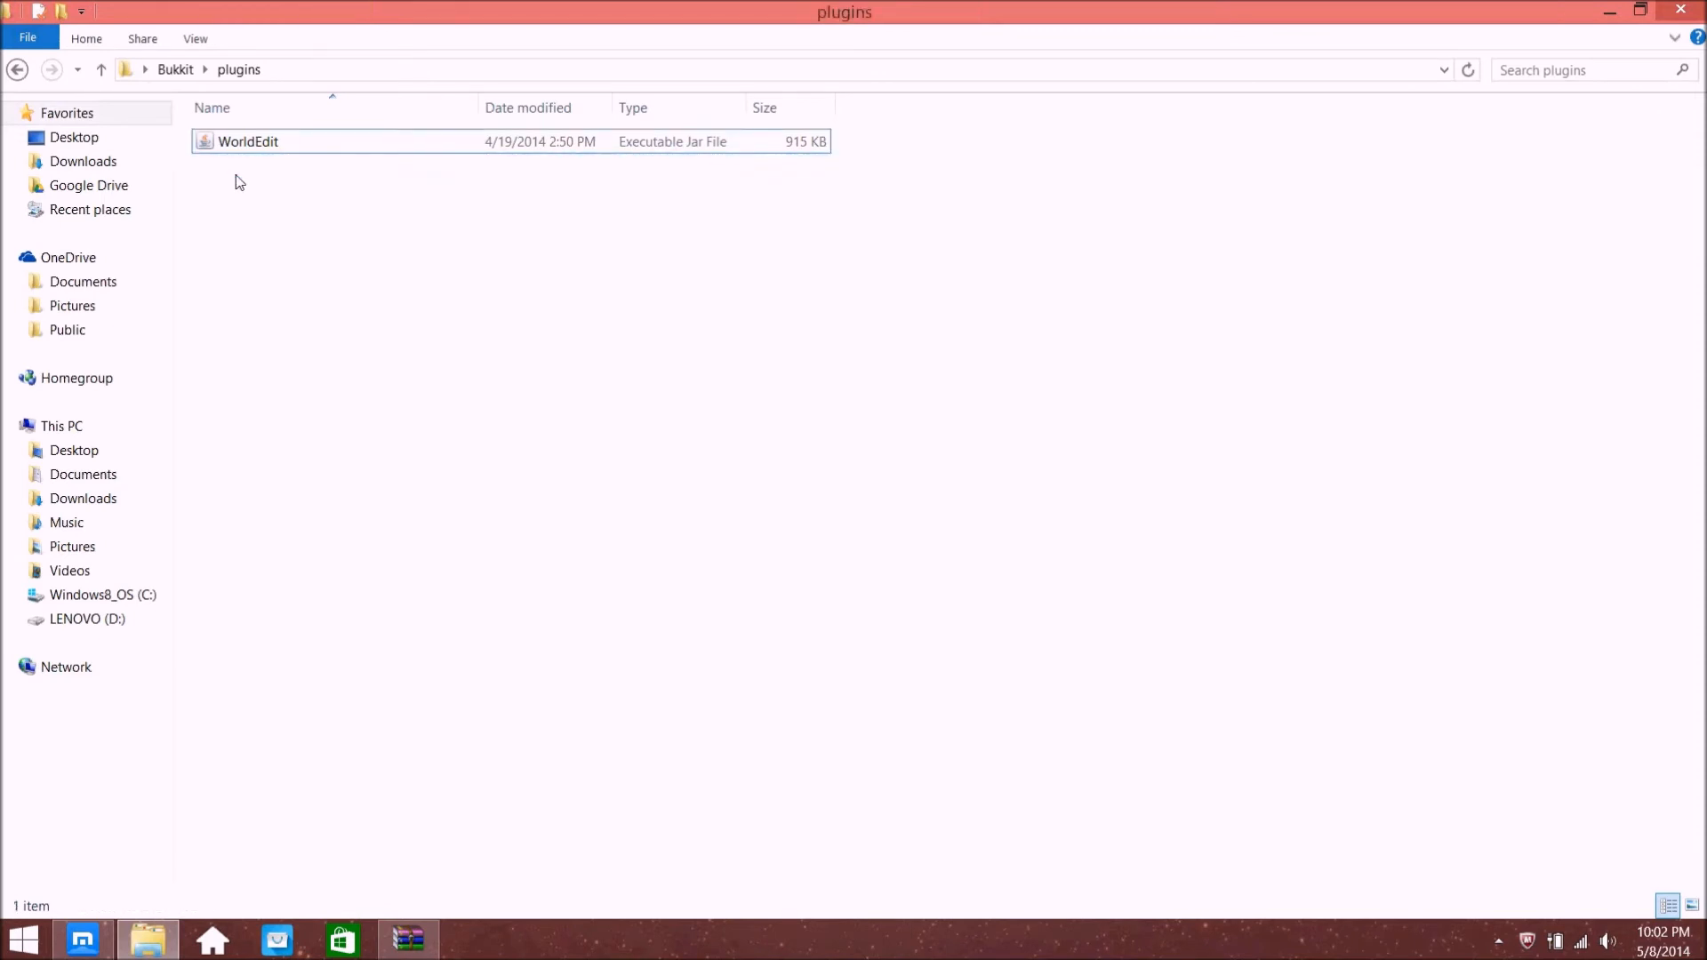
# Return to the Bukkit folder and launch the server with the Start Server batch file
pyautogui.click(228, 147)
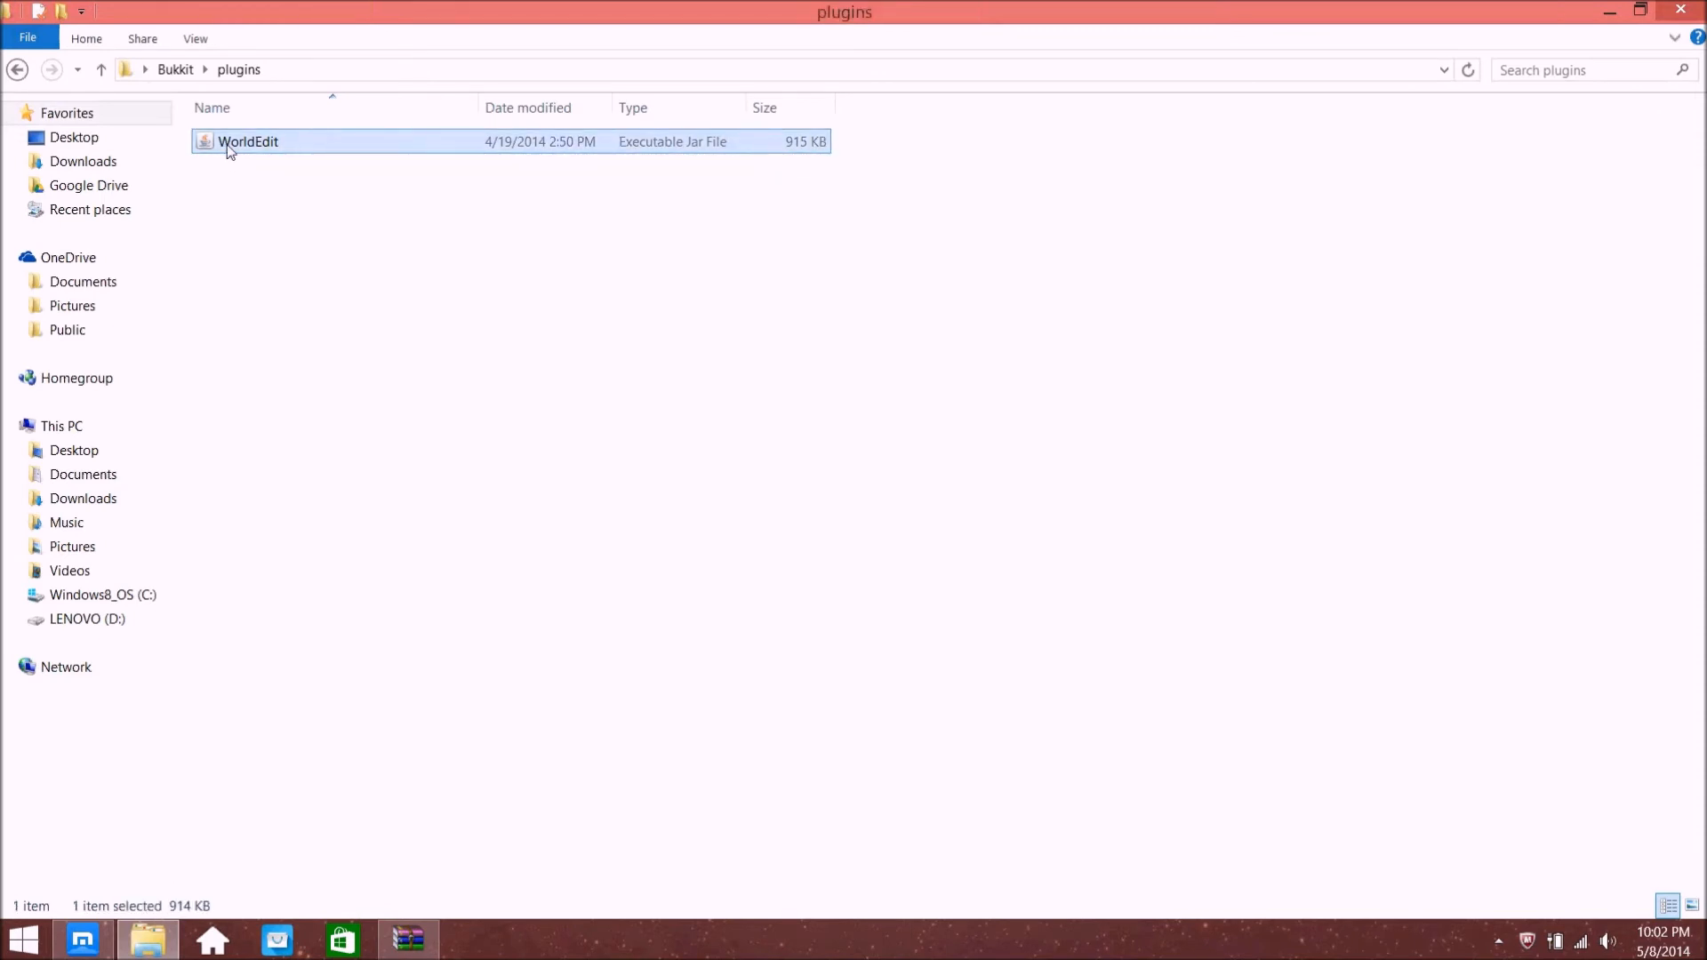
pyautogui.click(27, 70)
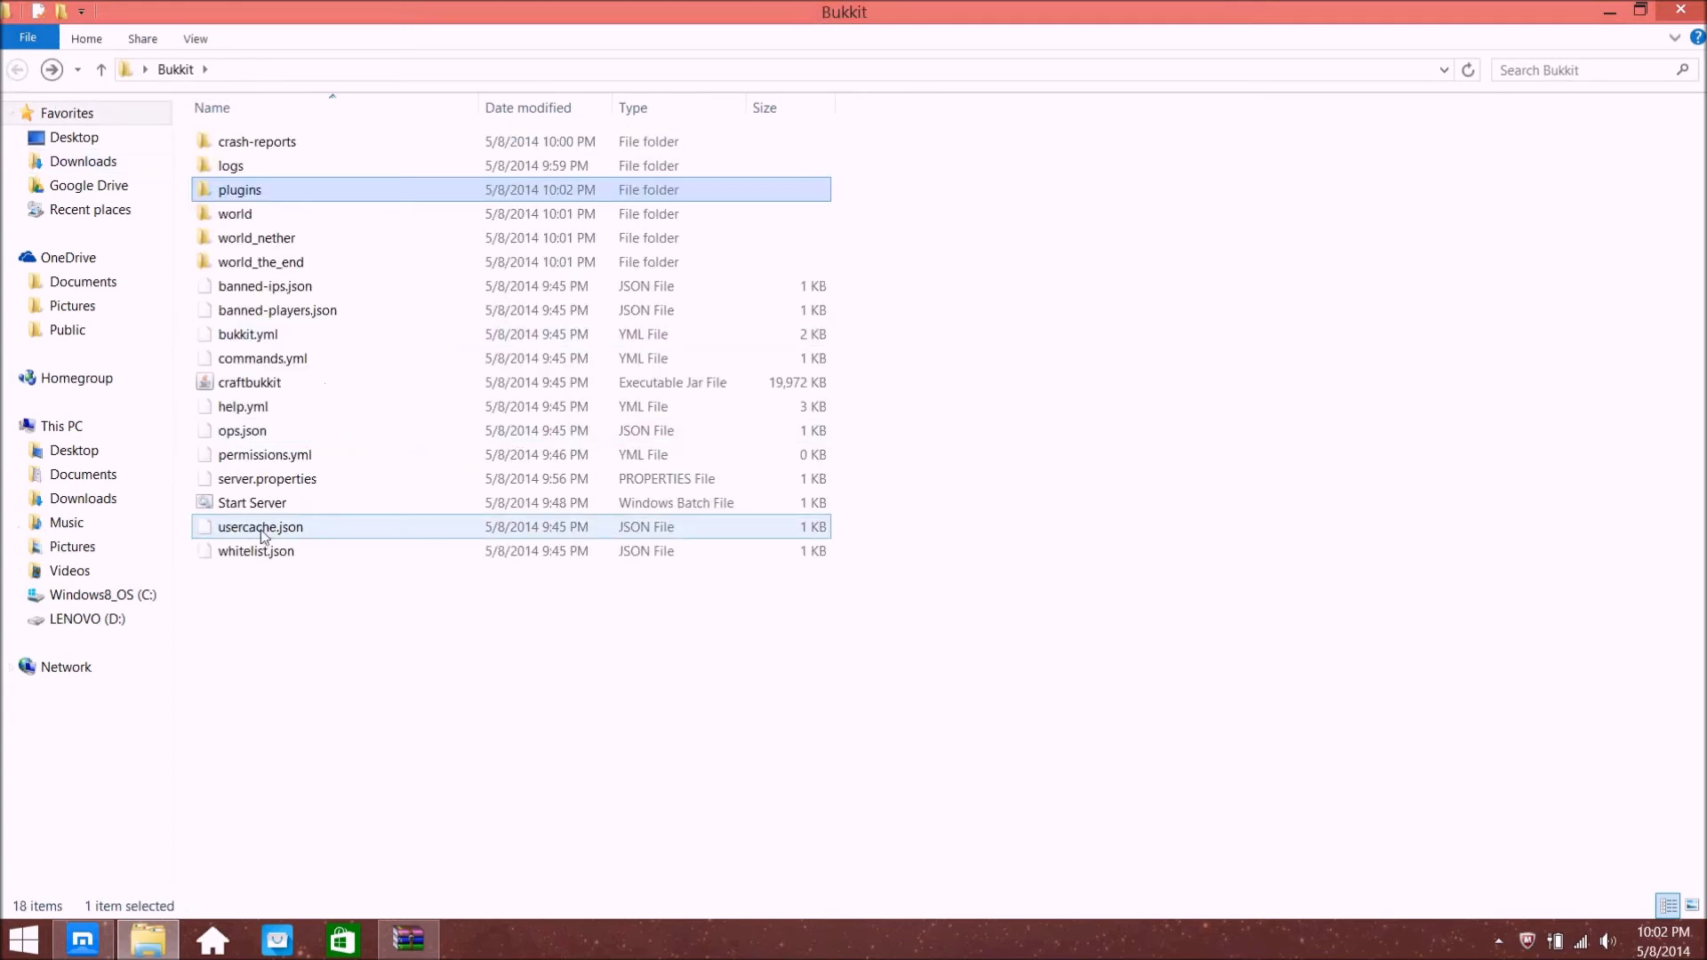
pyautogui.doubleClick(253, 503)
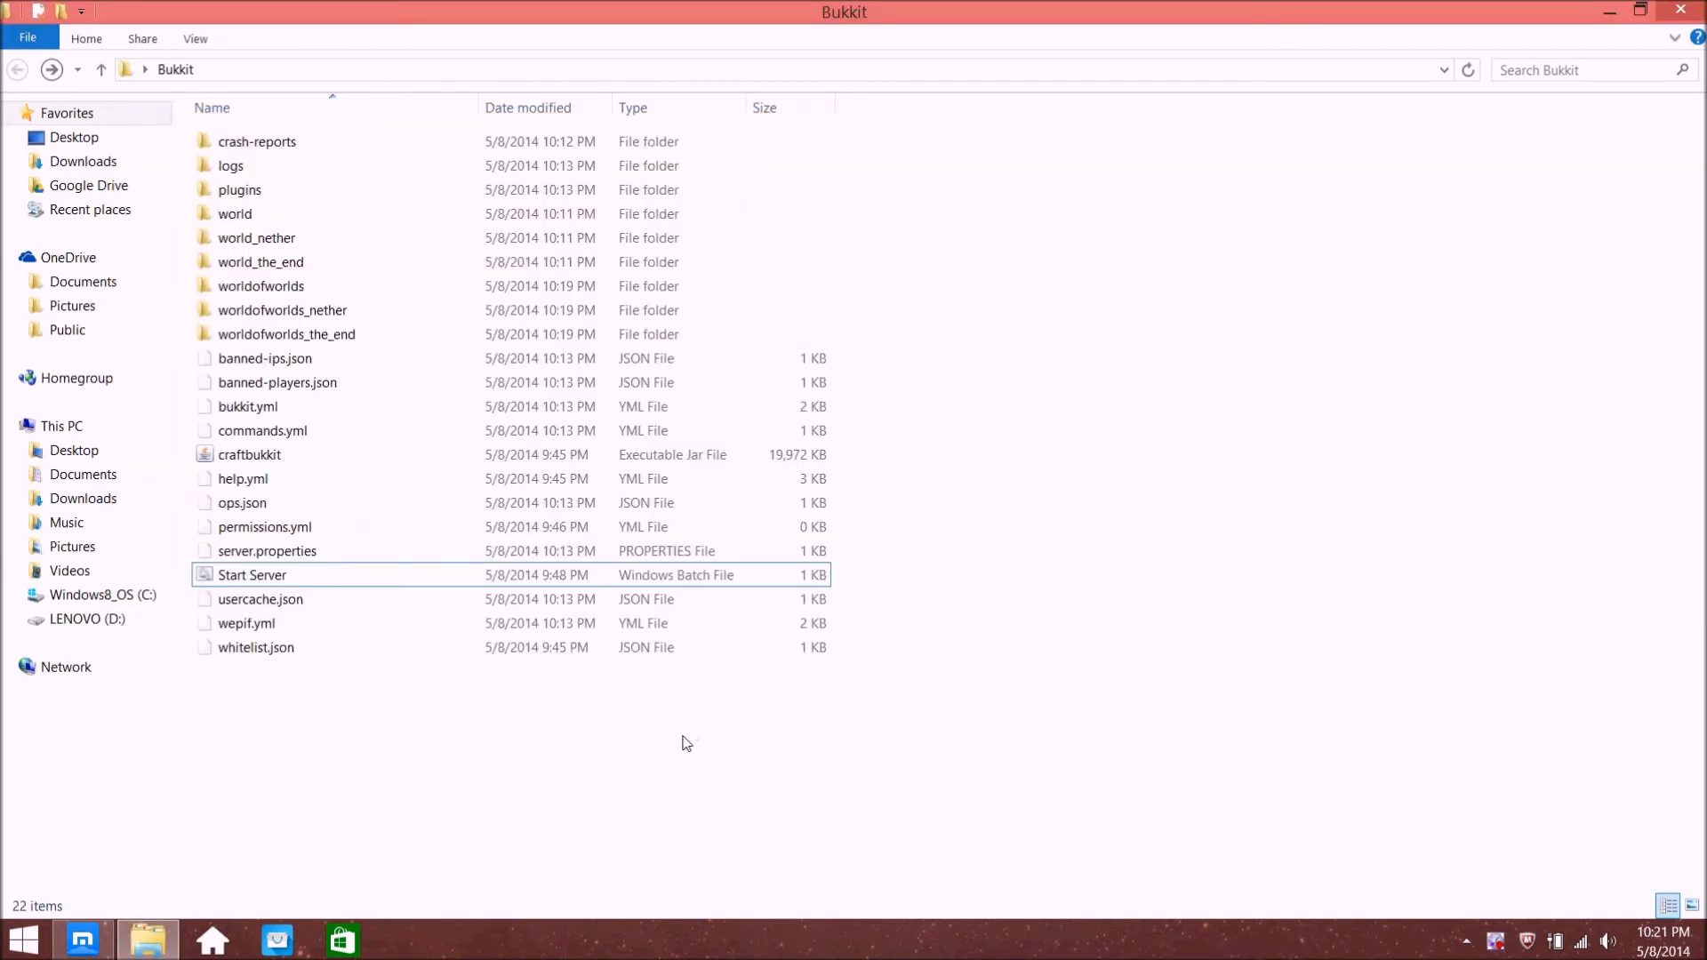
pyautogui.click(293, 452)
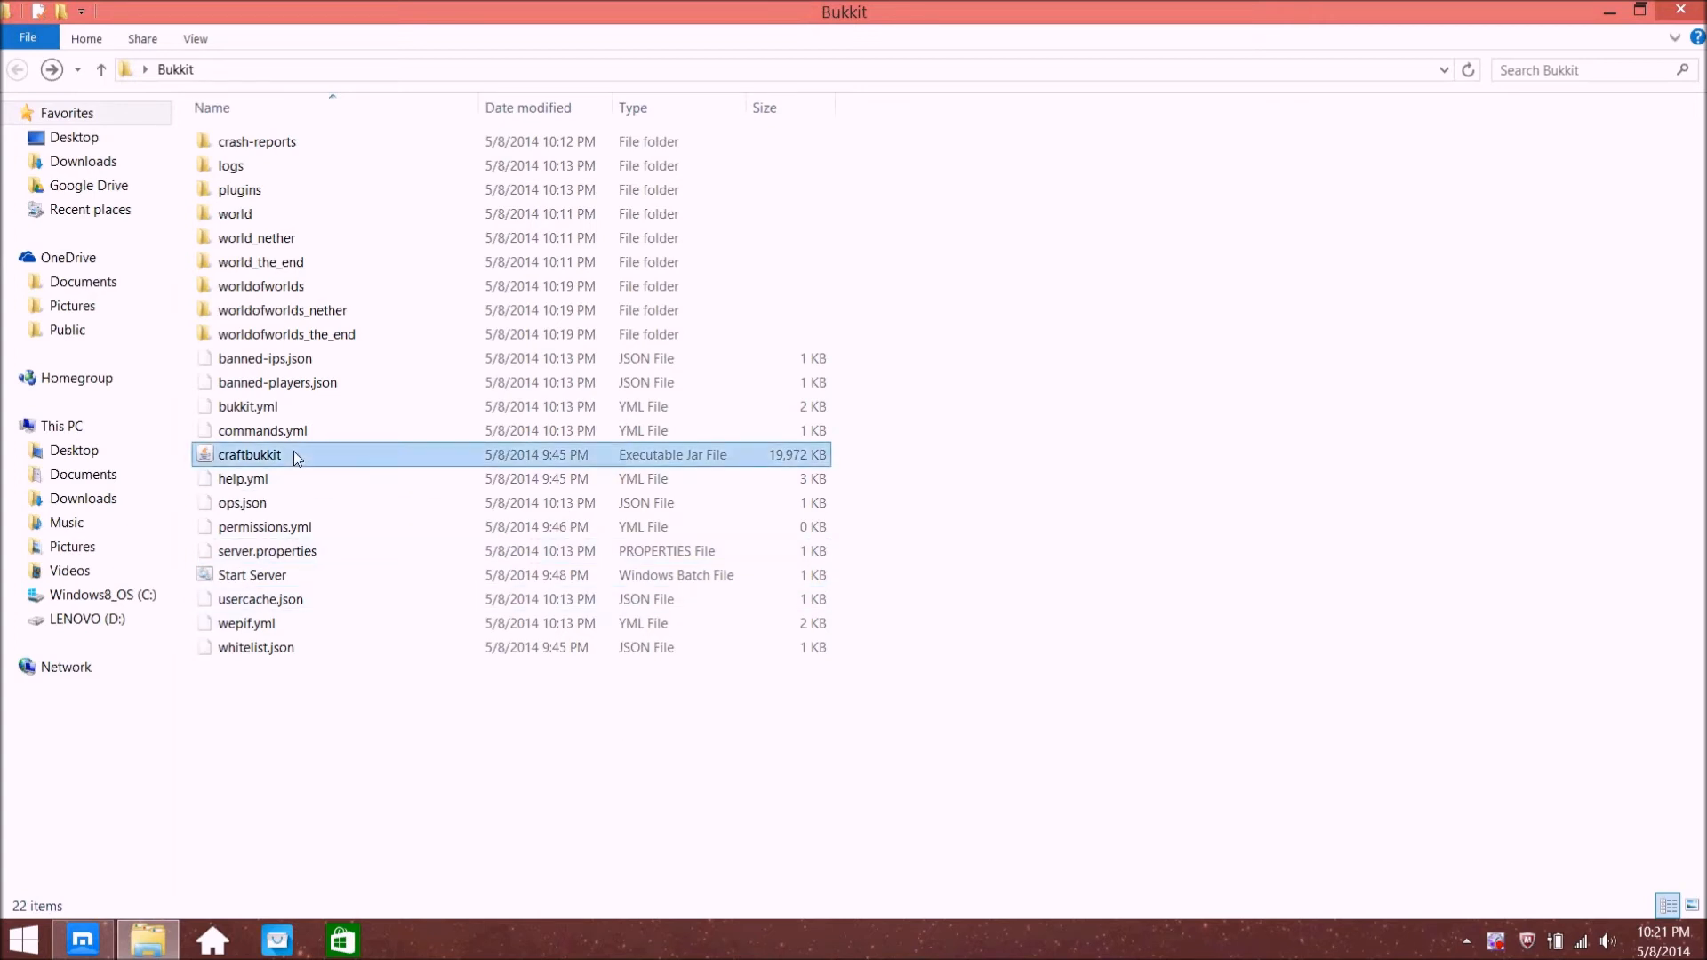
pyautogui.click(244, 576)
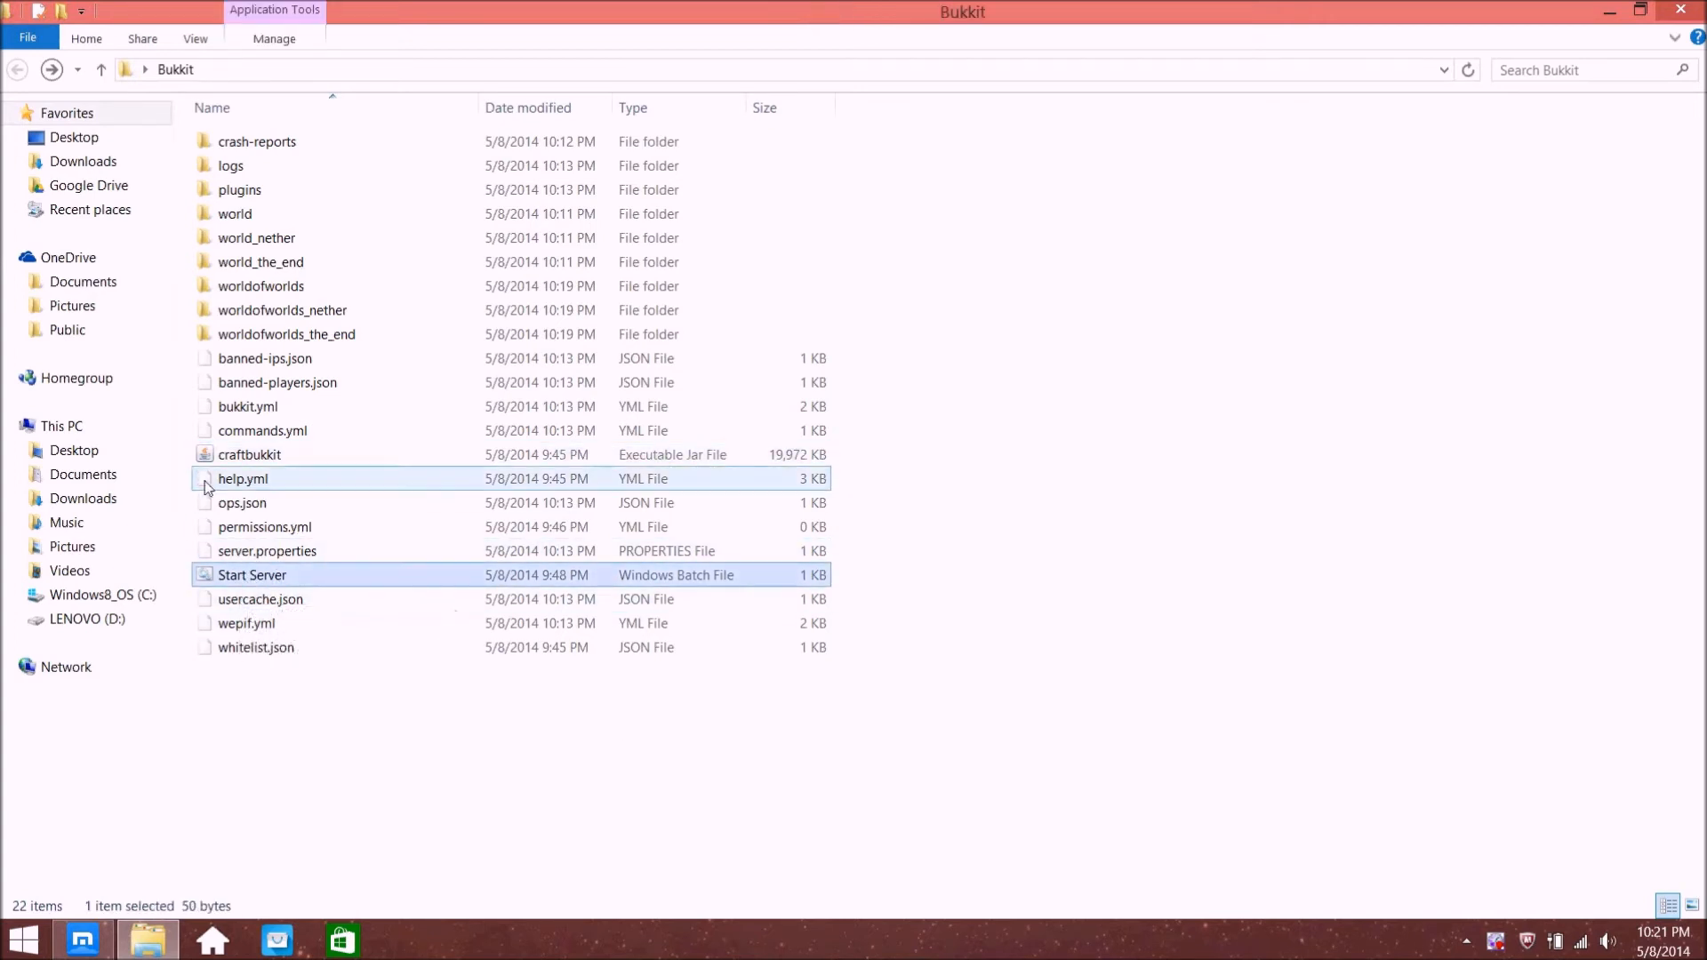
pyautogui.click(285, 444)
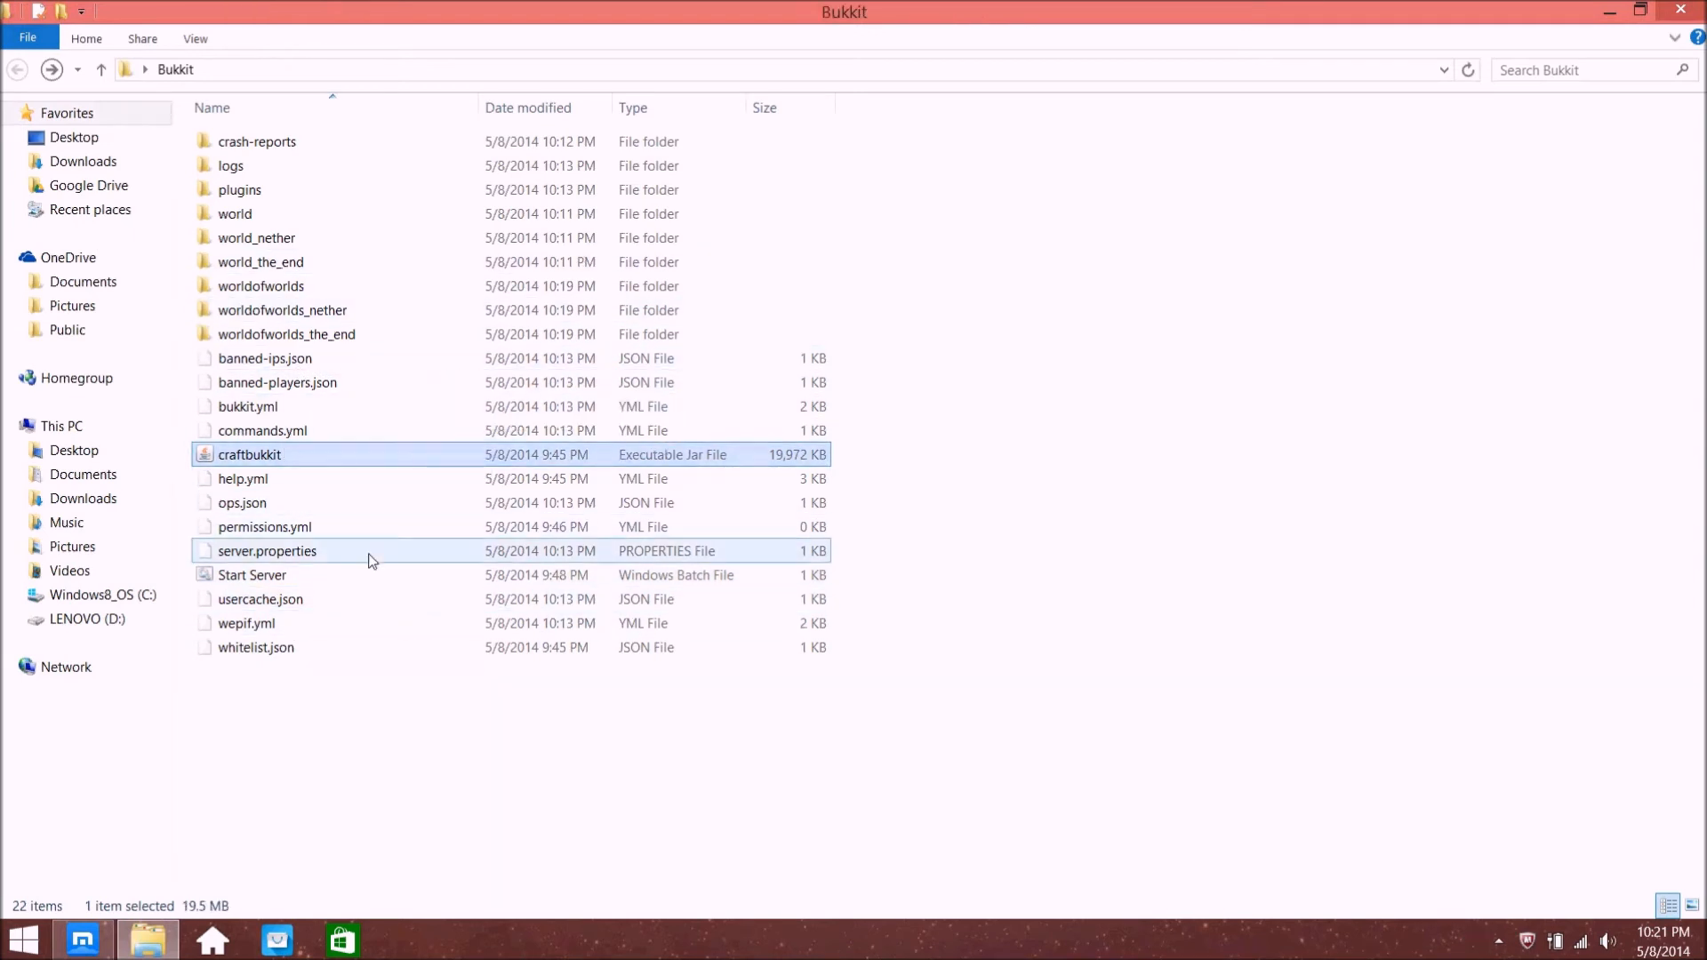
pyautogui.click(240, 578)
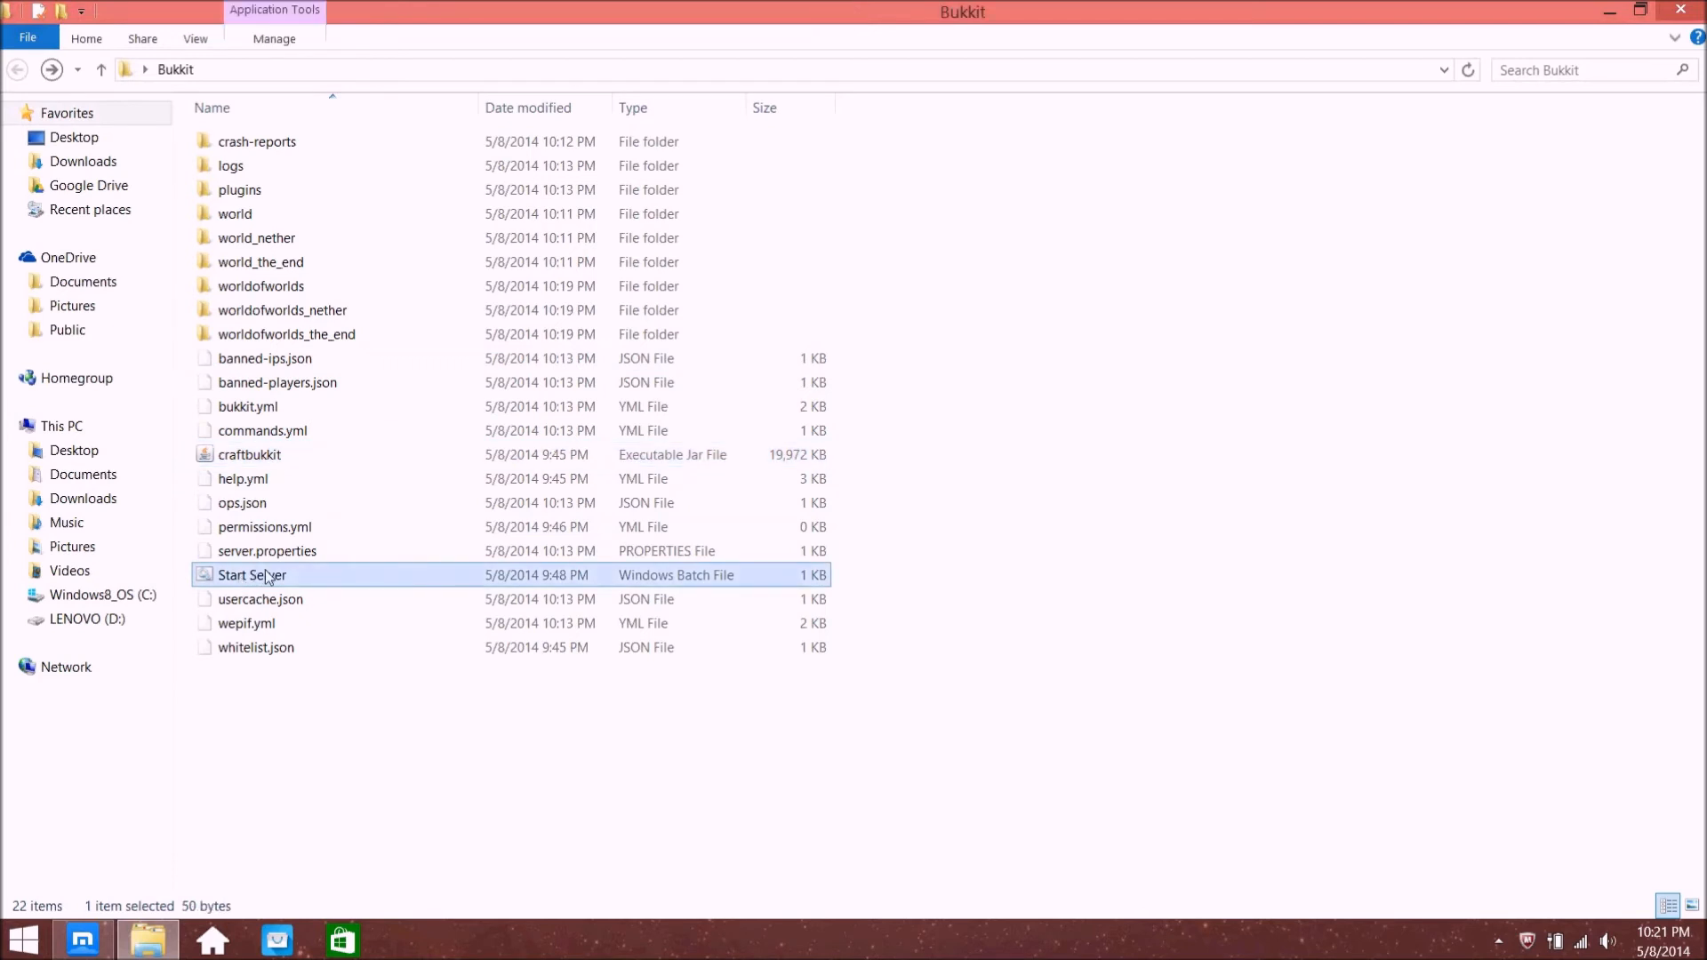
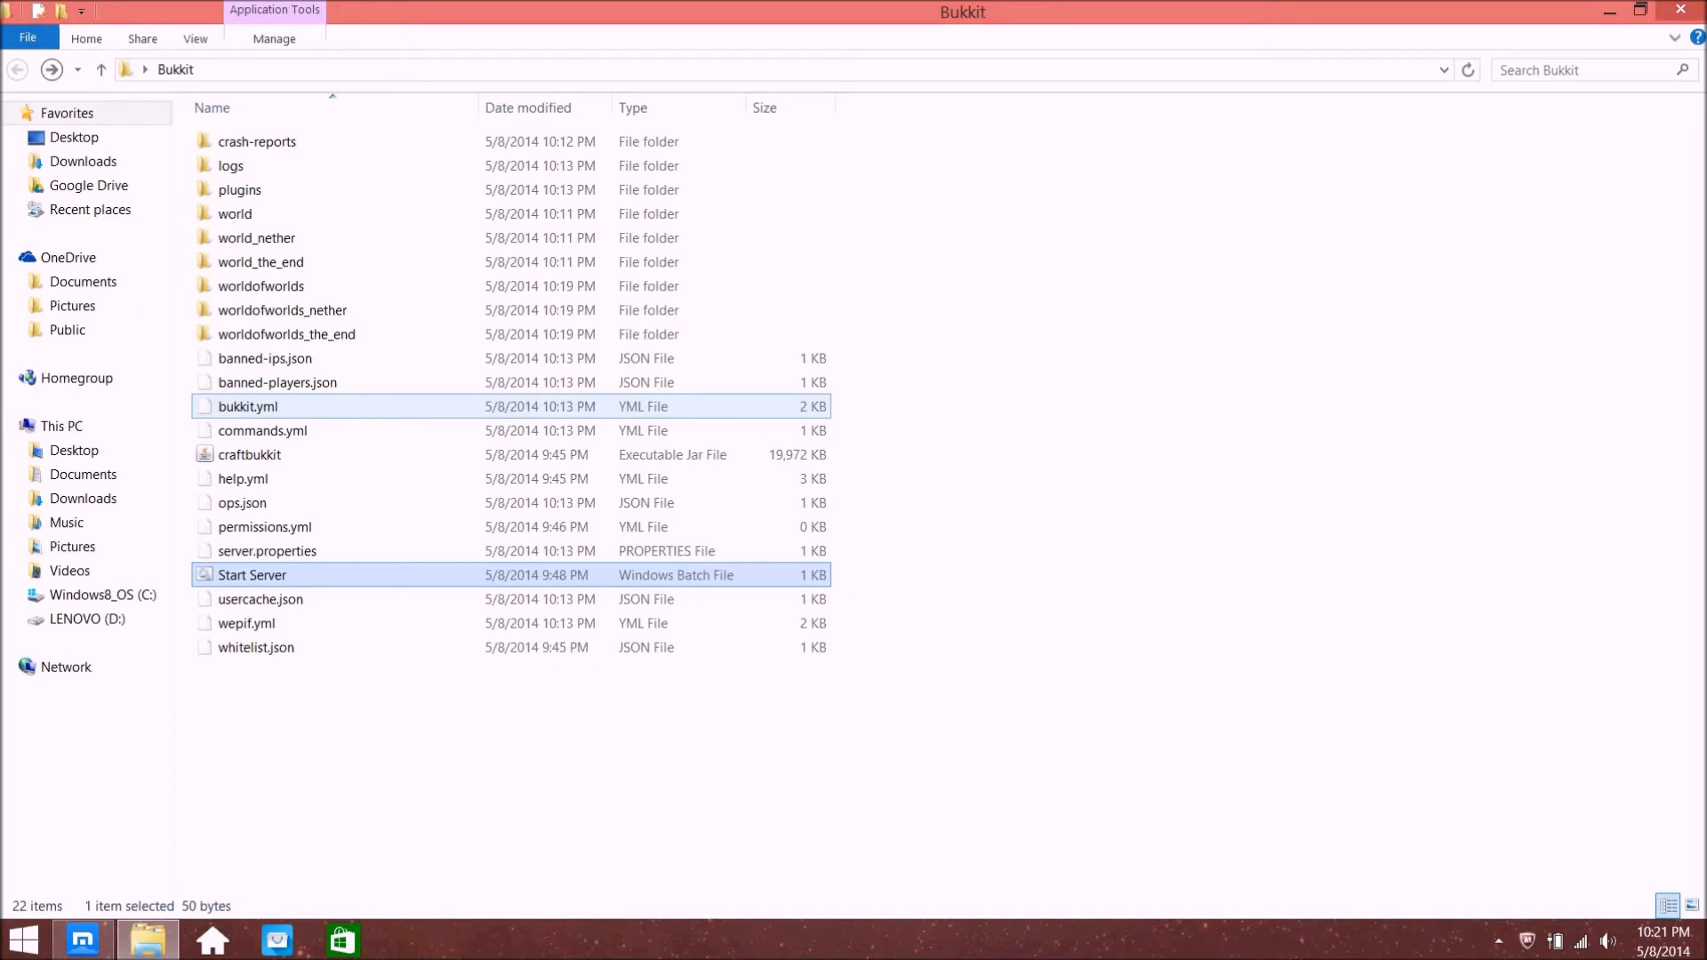
# Open Task Manager and look through the background processes around the Java and Lenovo entries for a running server
pyautogui.hotkey('ctrl', 'shift', 'Escape')
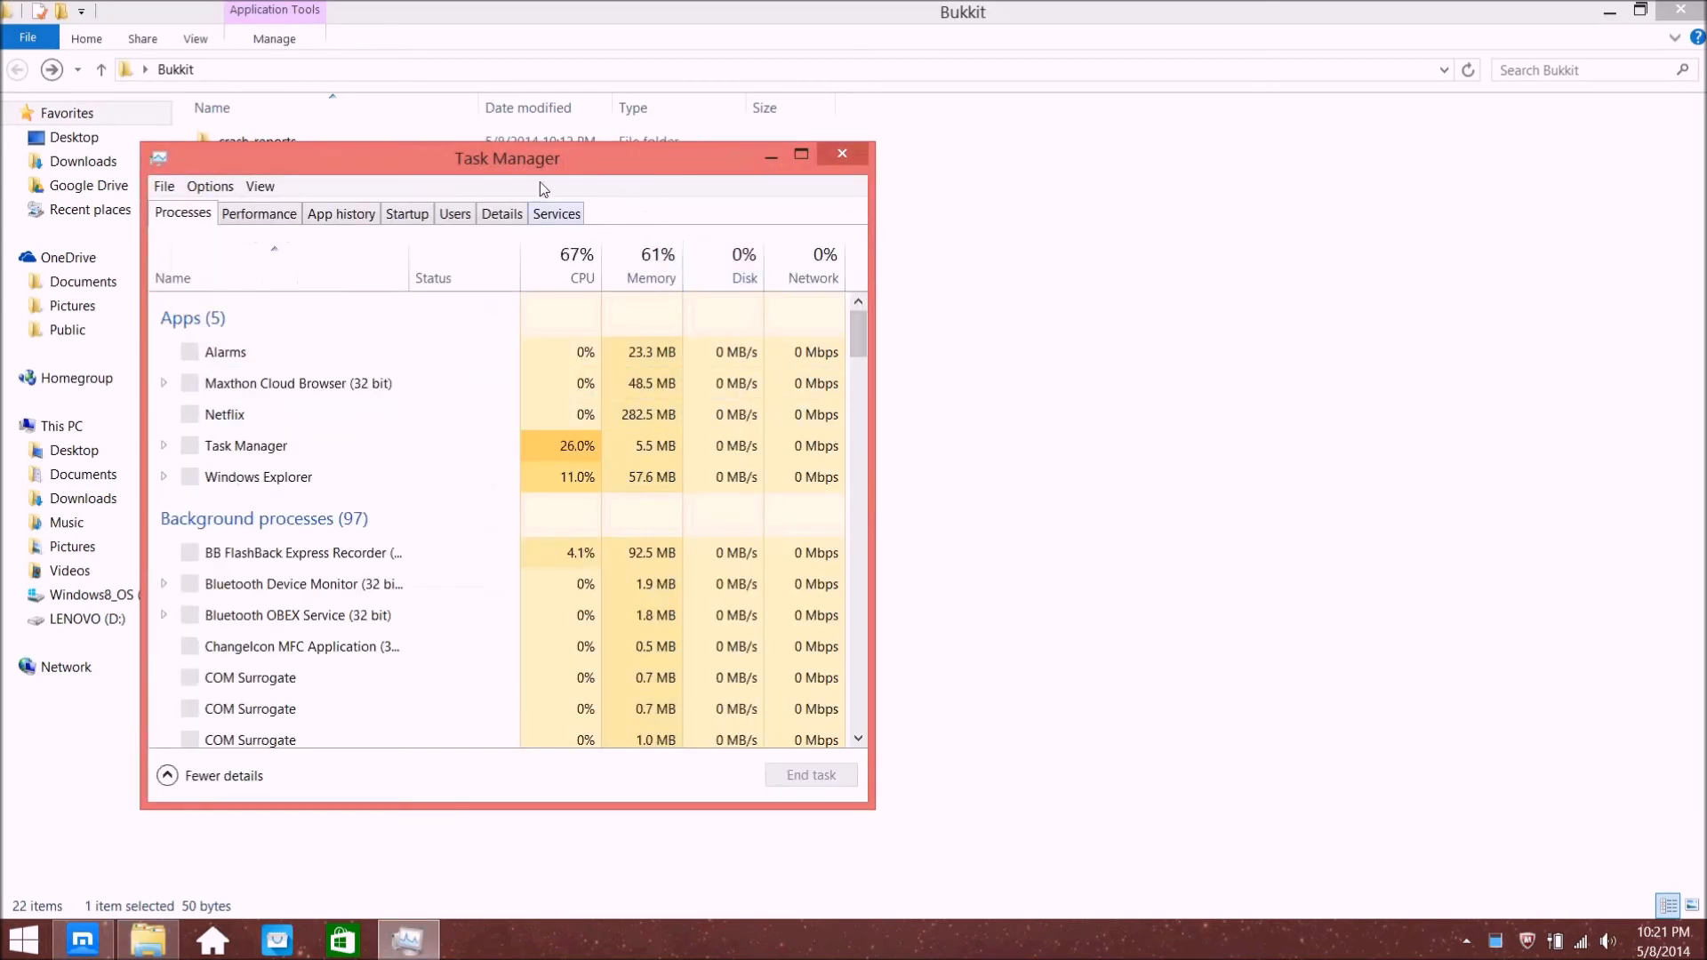
pyautogui.moveTo(489, 158); pyautogui.dragTo(784, 96)
pyautogui.moveTo(1159, 264); pyautogui.dragTo(1150, 298)
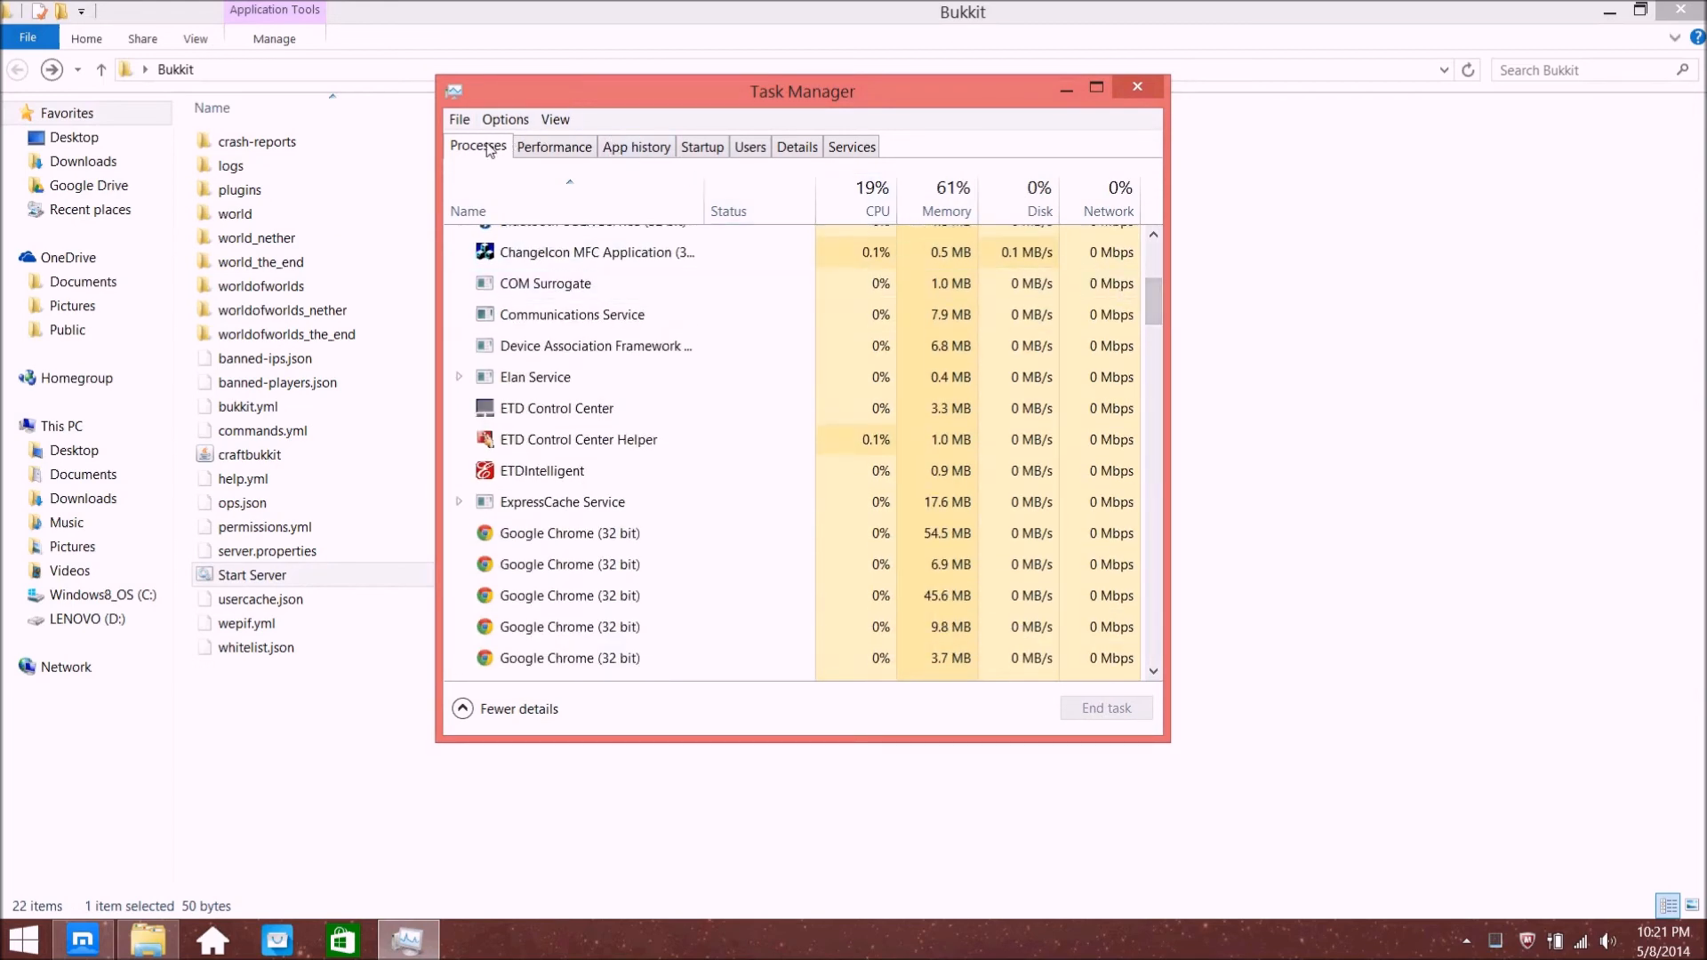
pyautogui.moveTo(1149, 304); pyautogui.dragTo(1165, 392)
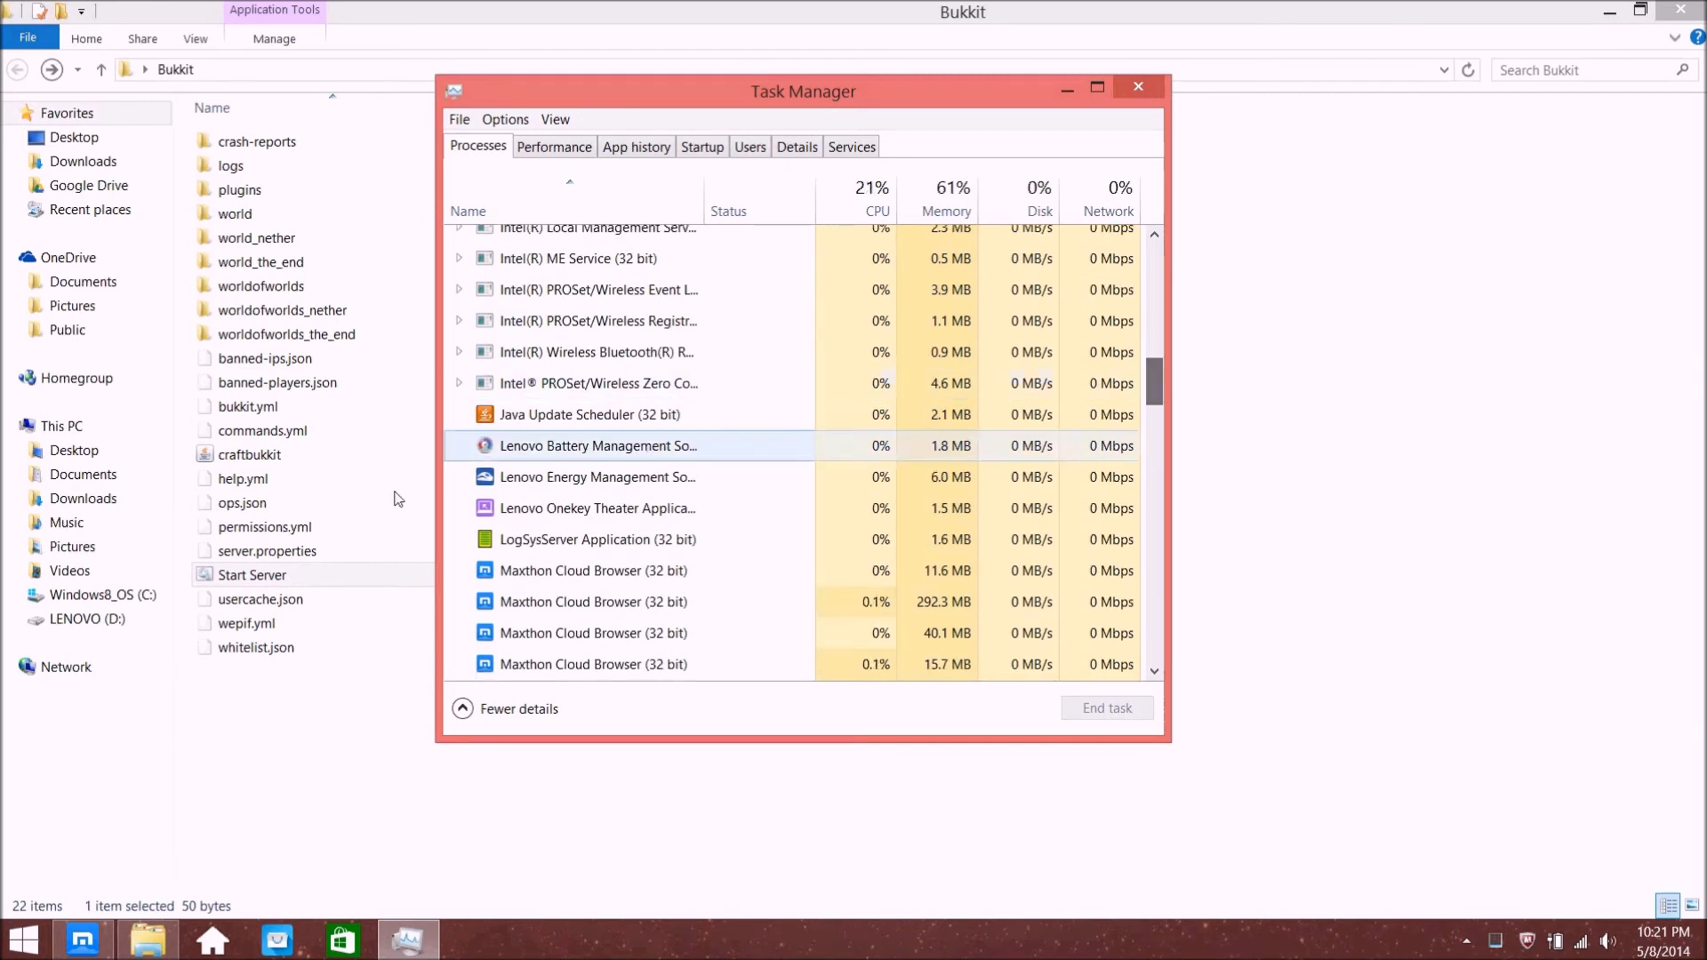
# Launch craftbukkit directly, end its Java(TM) Platform SE binary process in Task Manager, and close Task Manager
pyautogui.doubleClick(246, 458)
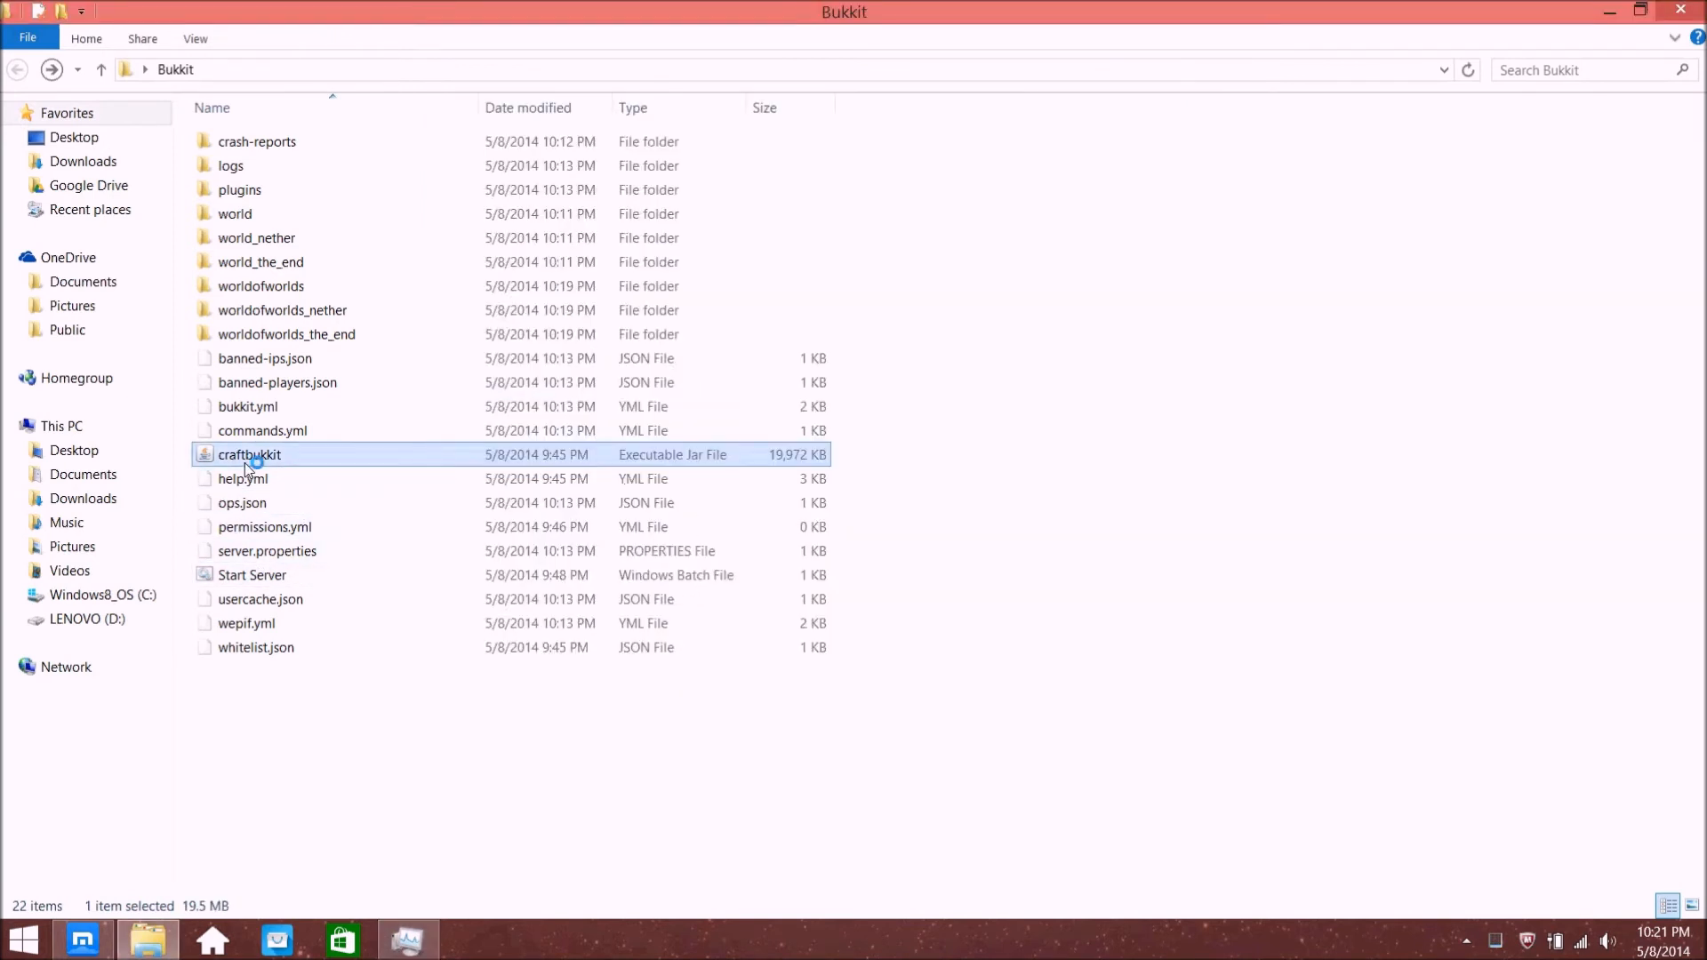
pyautogui.click(408, 940)
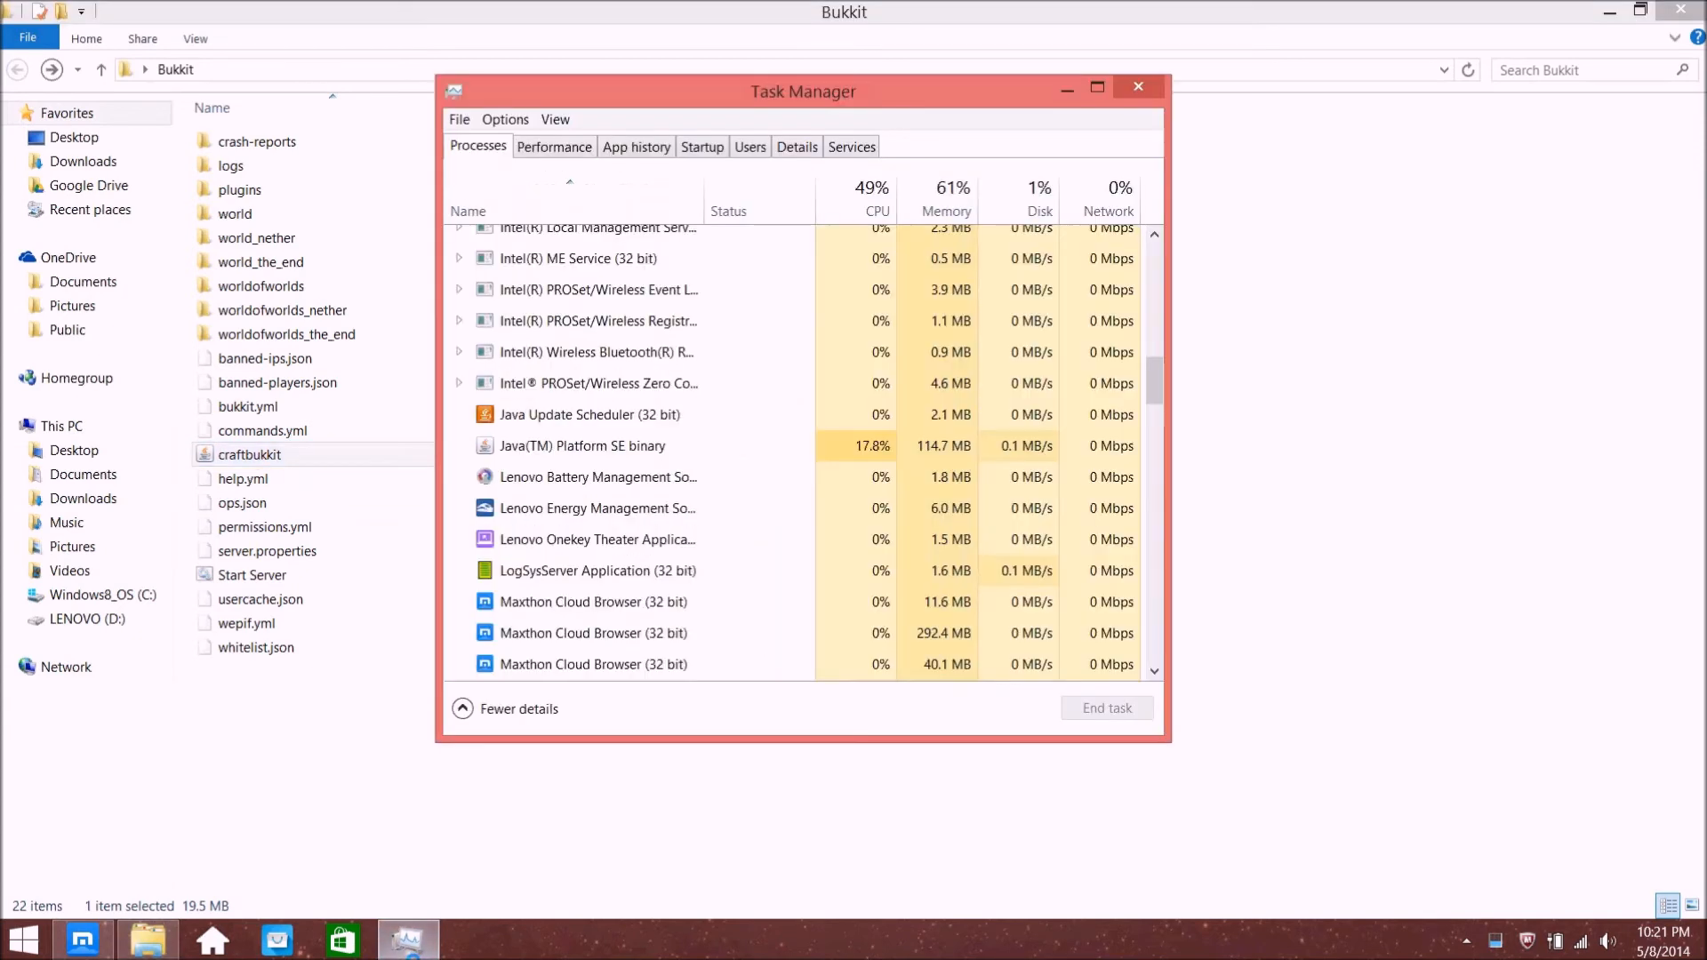
pyautogui.click(560, 451)
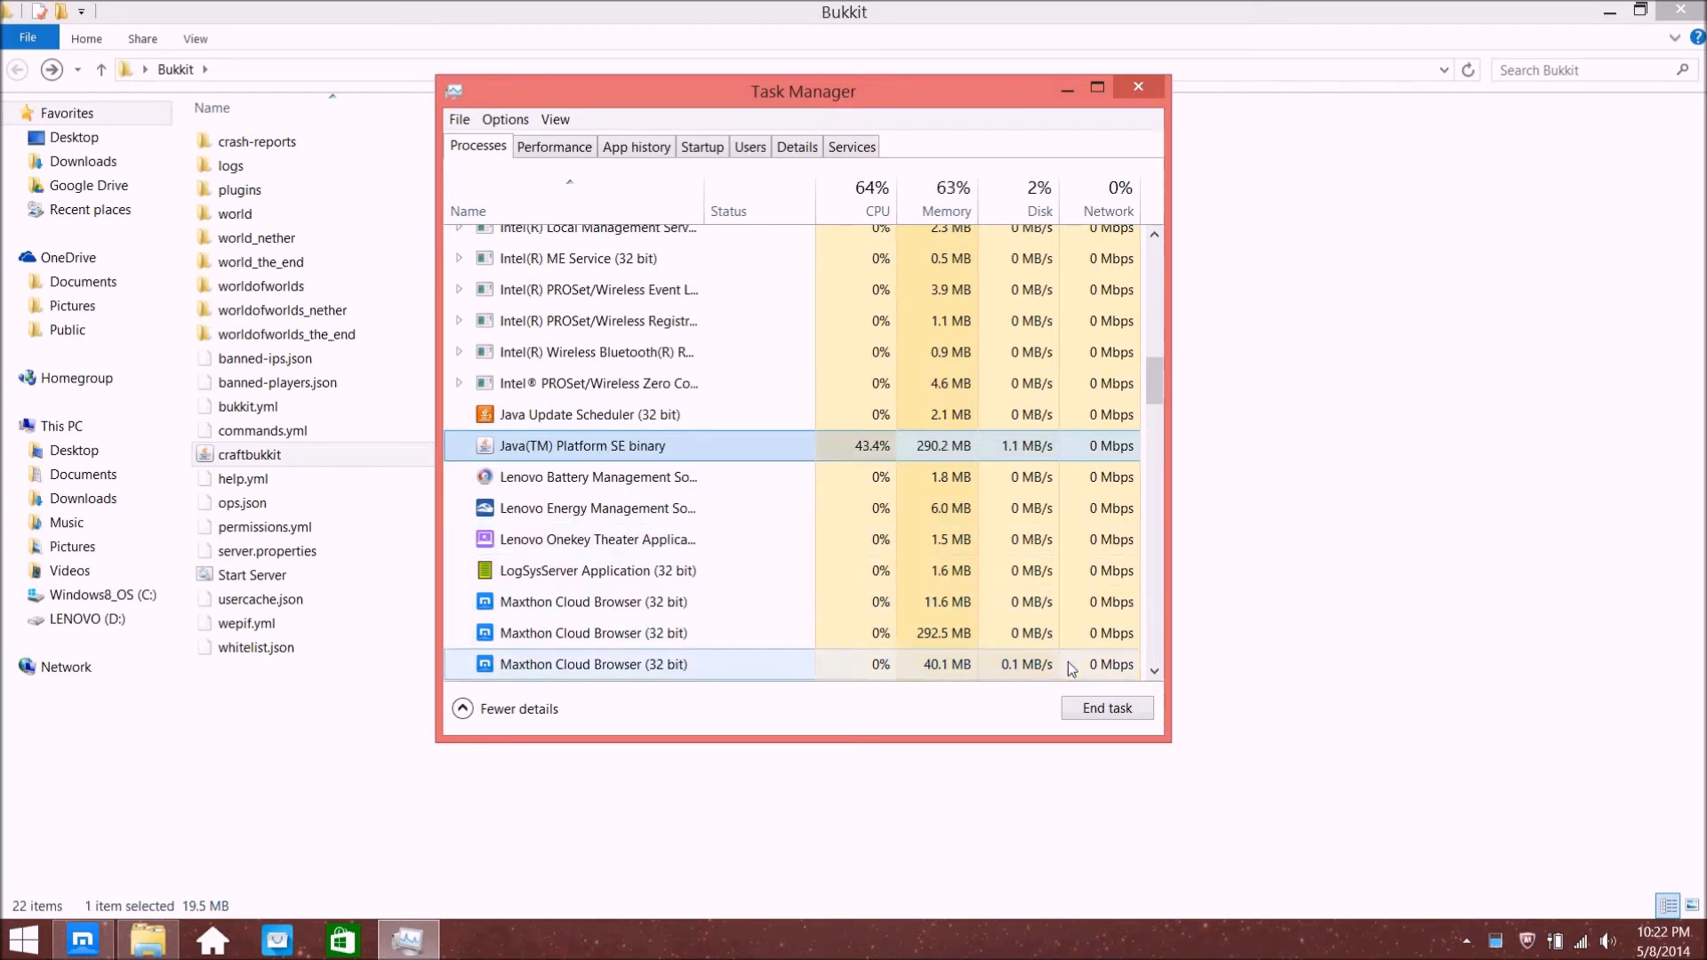
pyautogui.click(1101, 713)
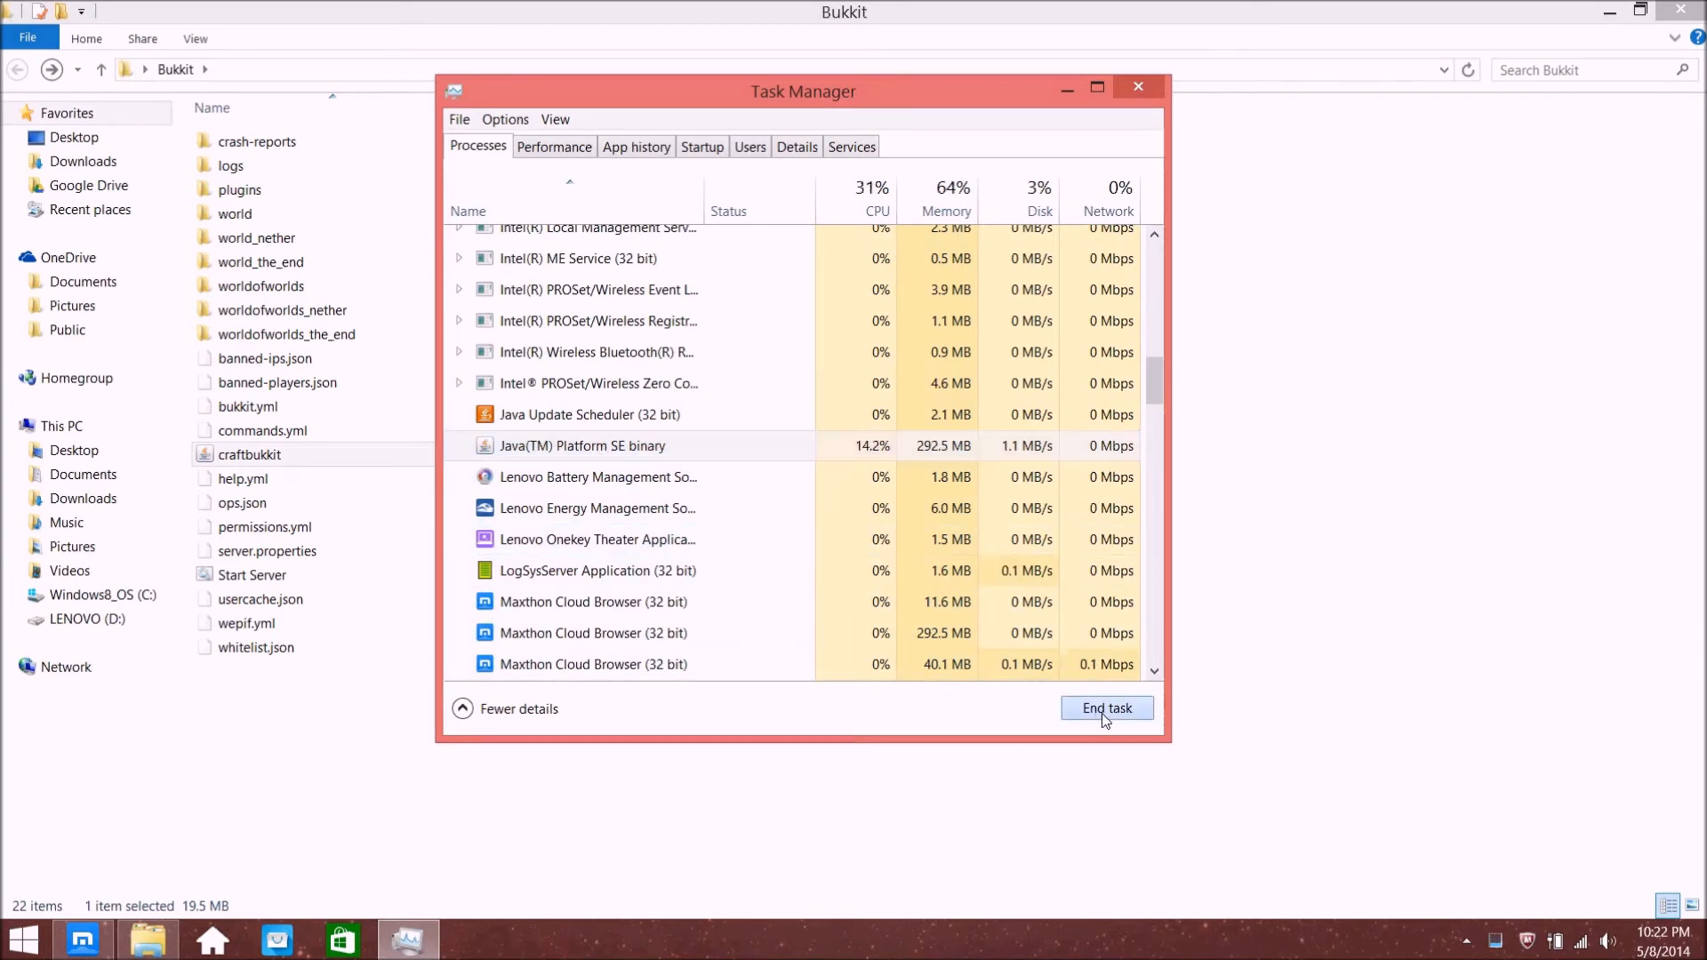
pyautogui.click(1140, 88)
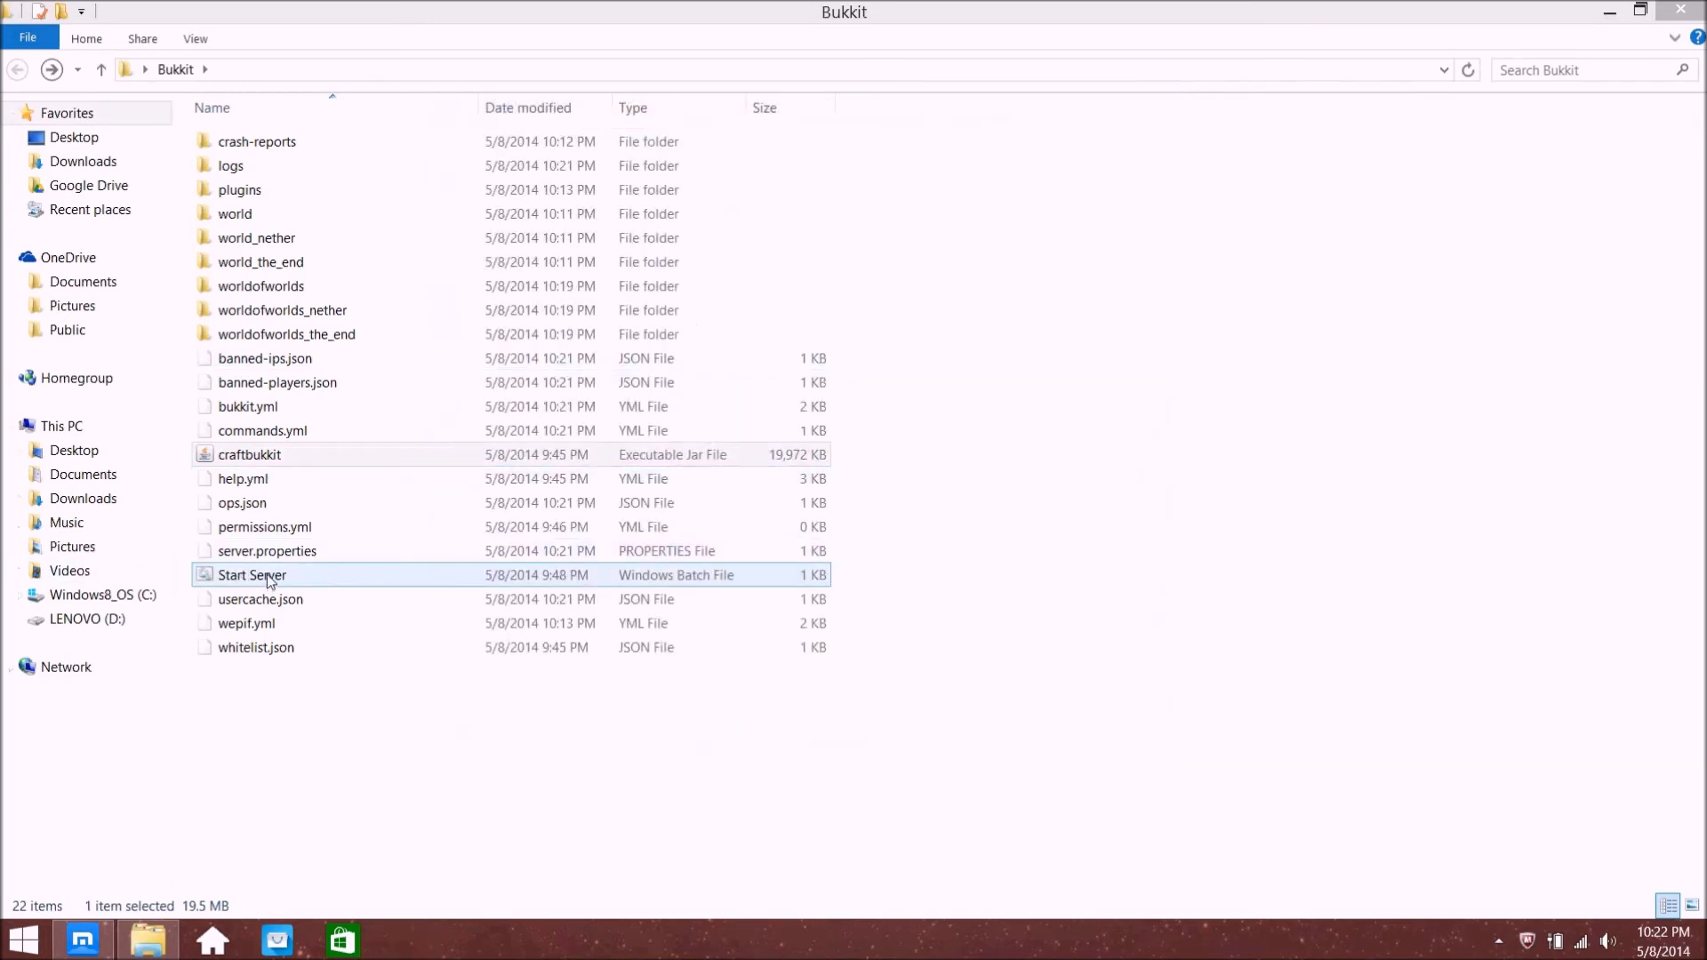
# Check the plugins folder, run the Start Server batch file, shut the server down with the stop command, and dismiss the console
pyautogui.doubleClick(240, 189)
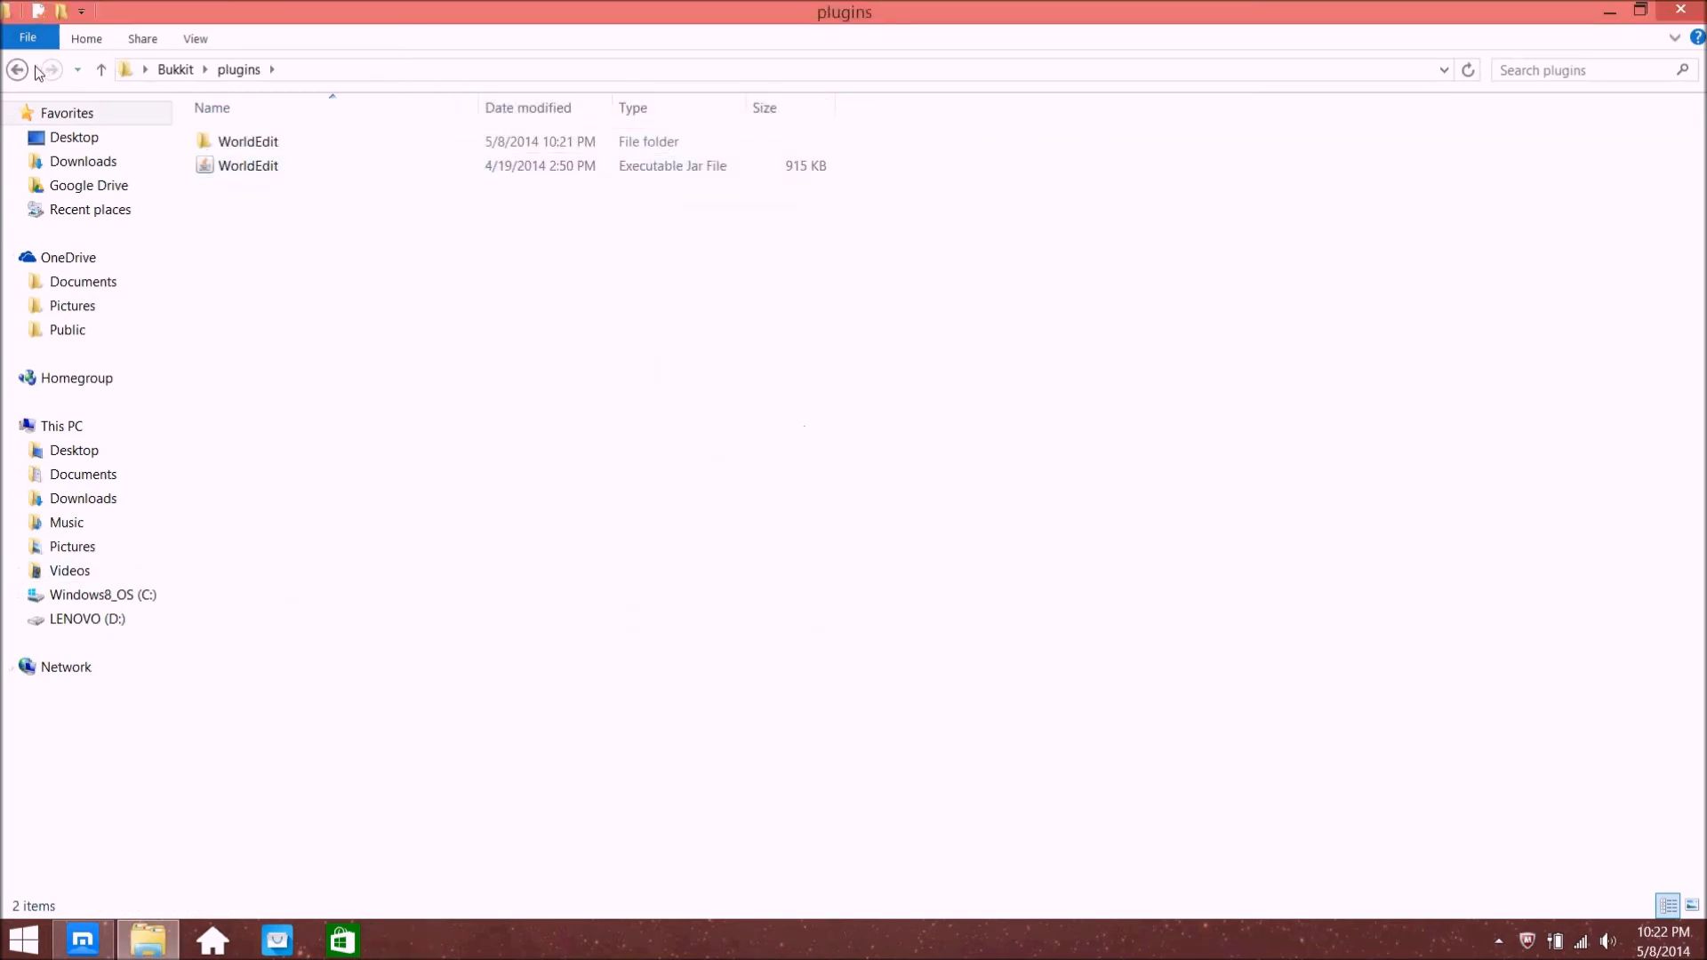
pyautogui.click(17, 69)
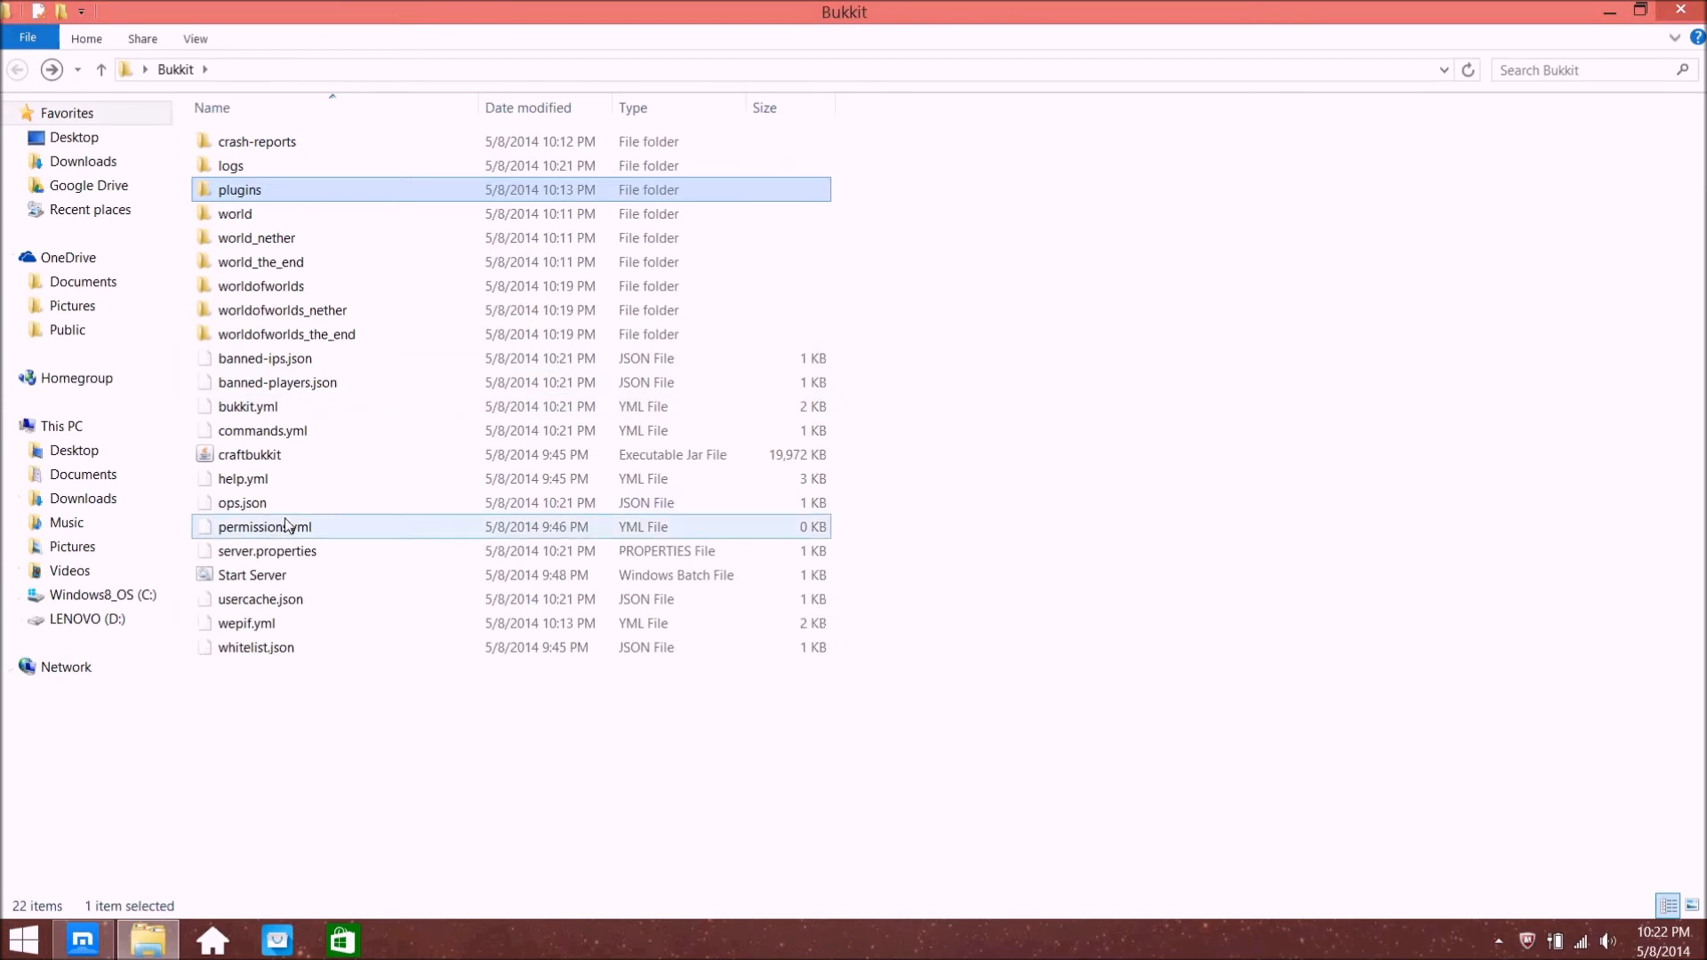
pyautogui.doubleClick(253, 576)
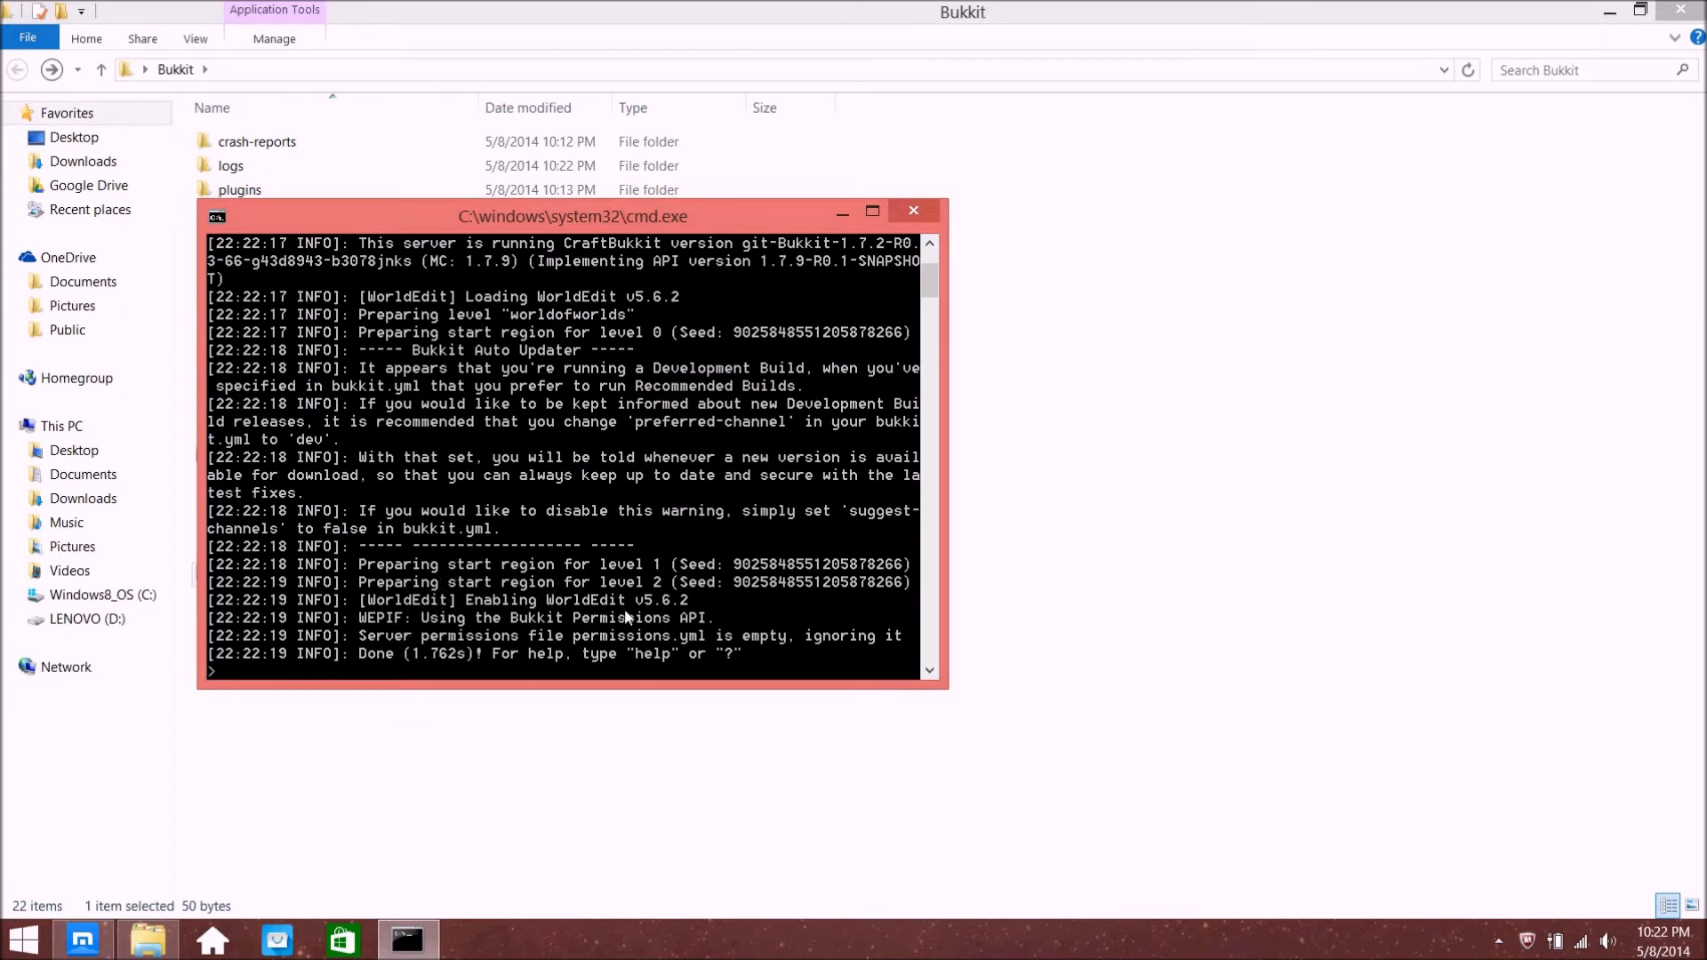
pyautogui.write('top')
pyautogui.press('Return')
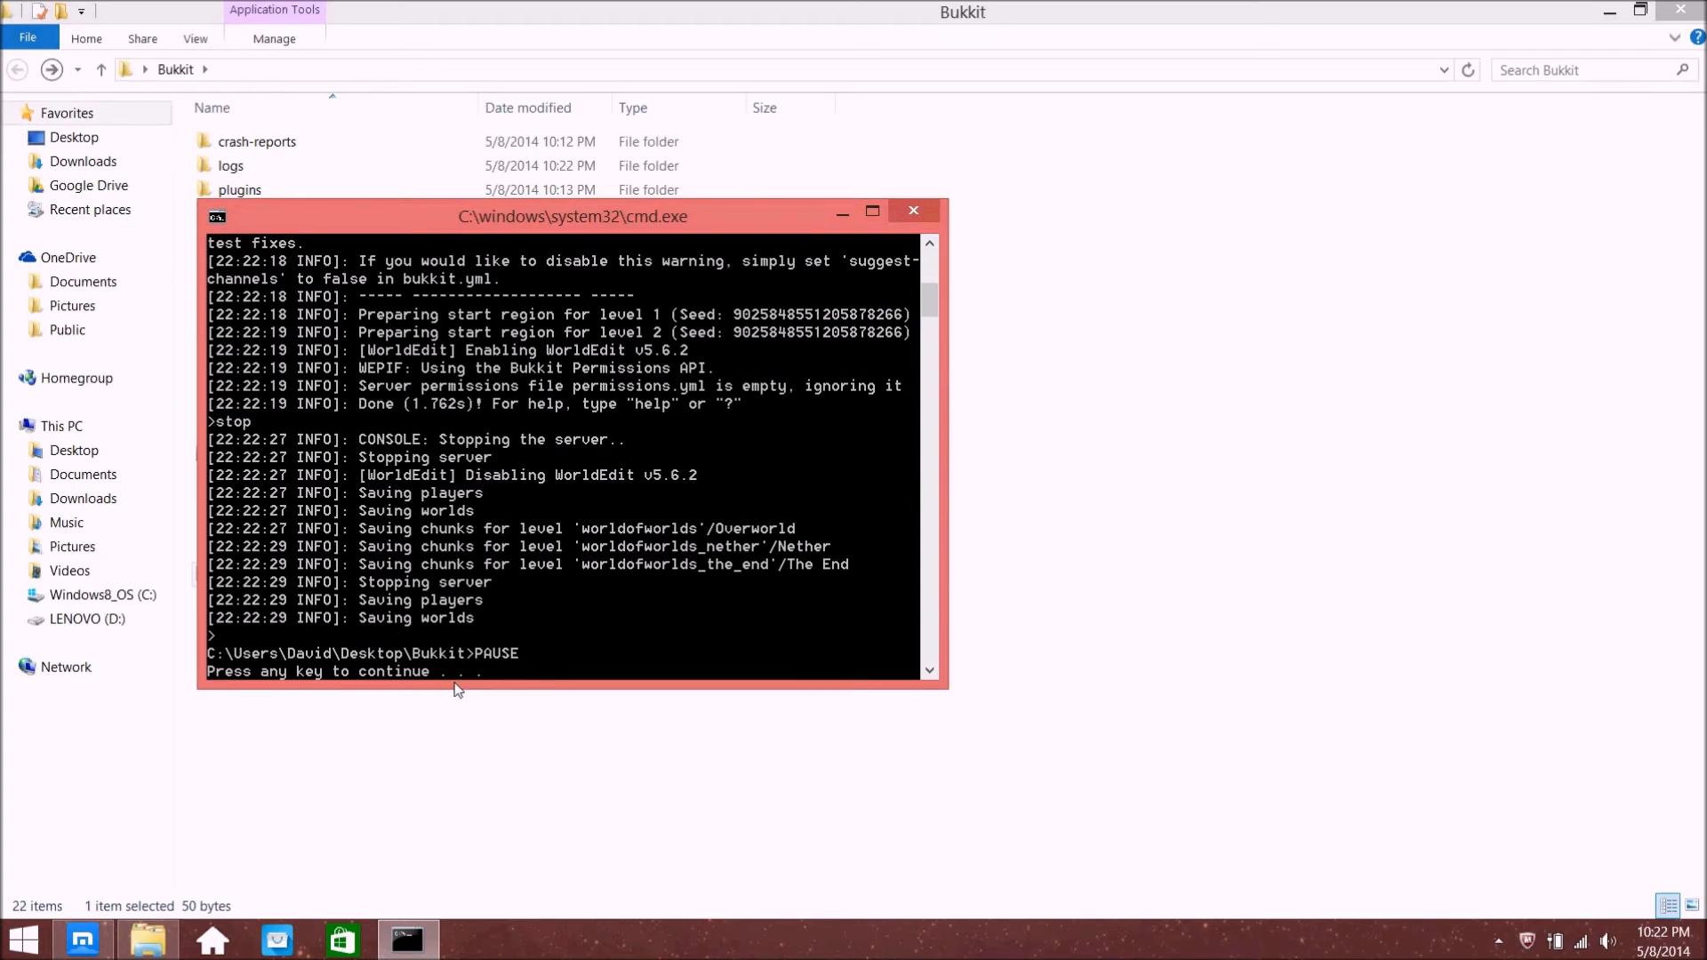
pyautogui.press('Return')
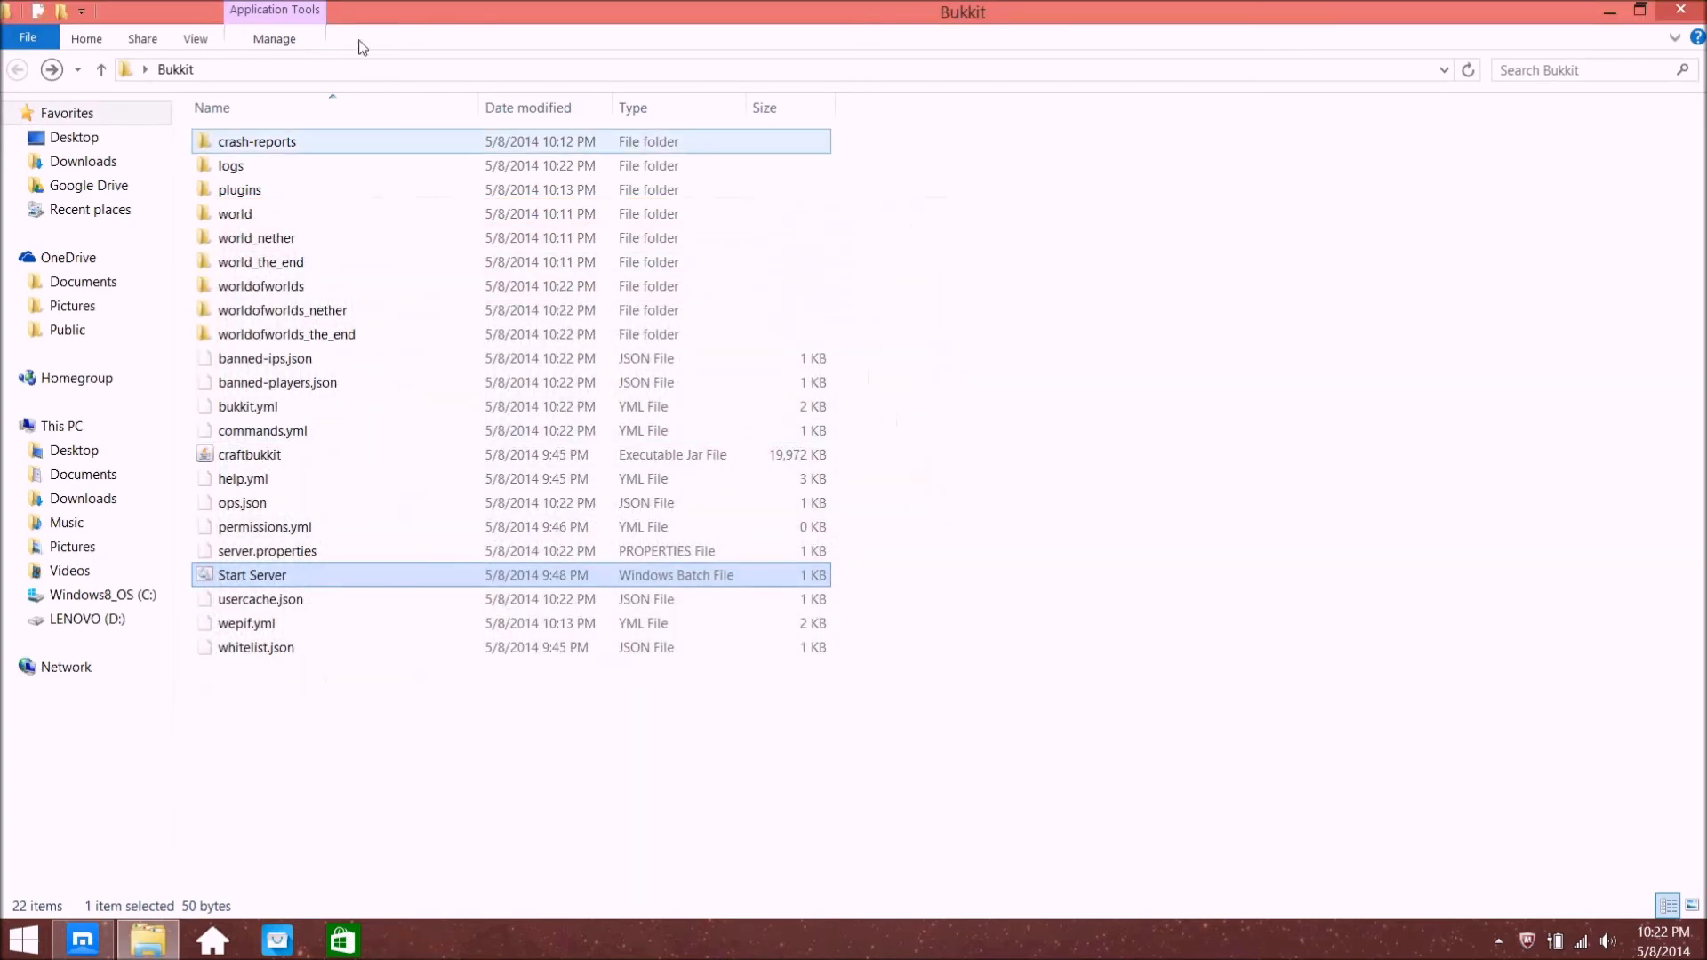
# Open config.yml from the plugins\WorldEdit folder in Sublime Text 2 and maximize the editor
pyautogui.doubleClick(246, 192)
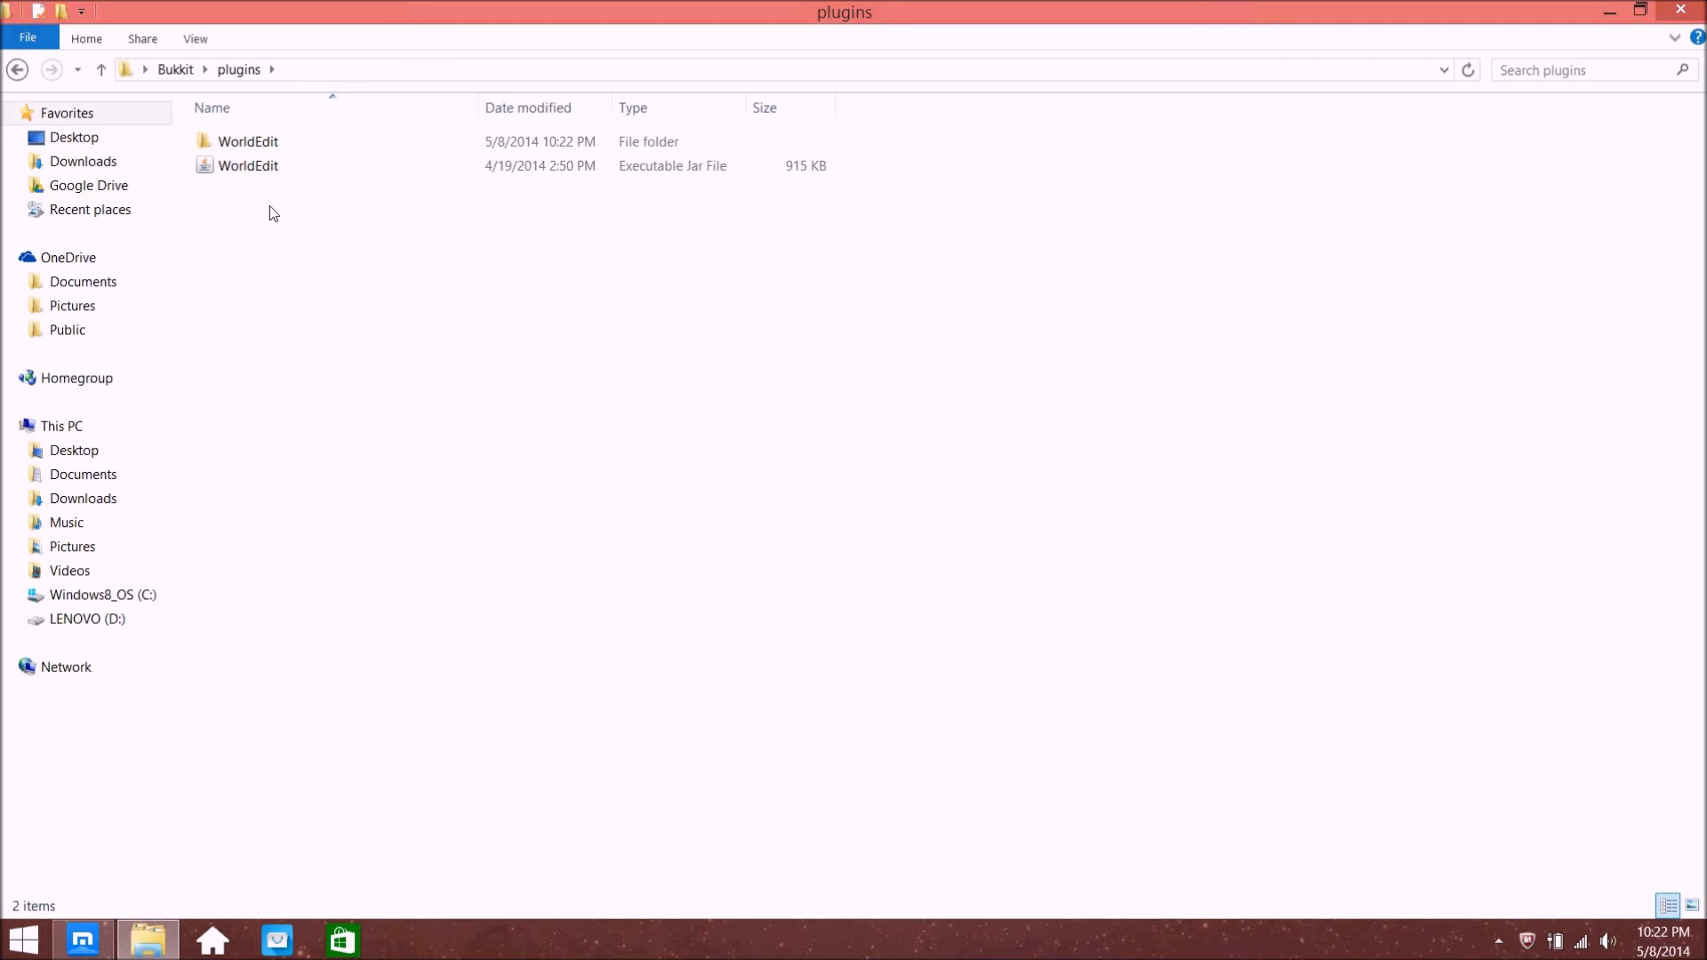
pyautogui.doubleClick(256, 144)
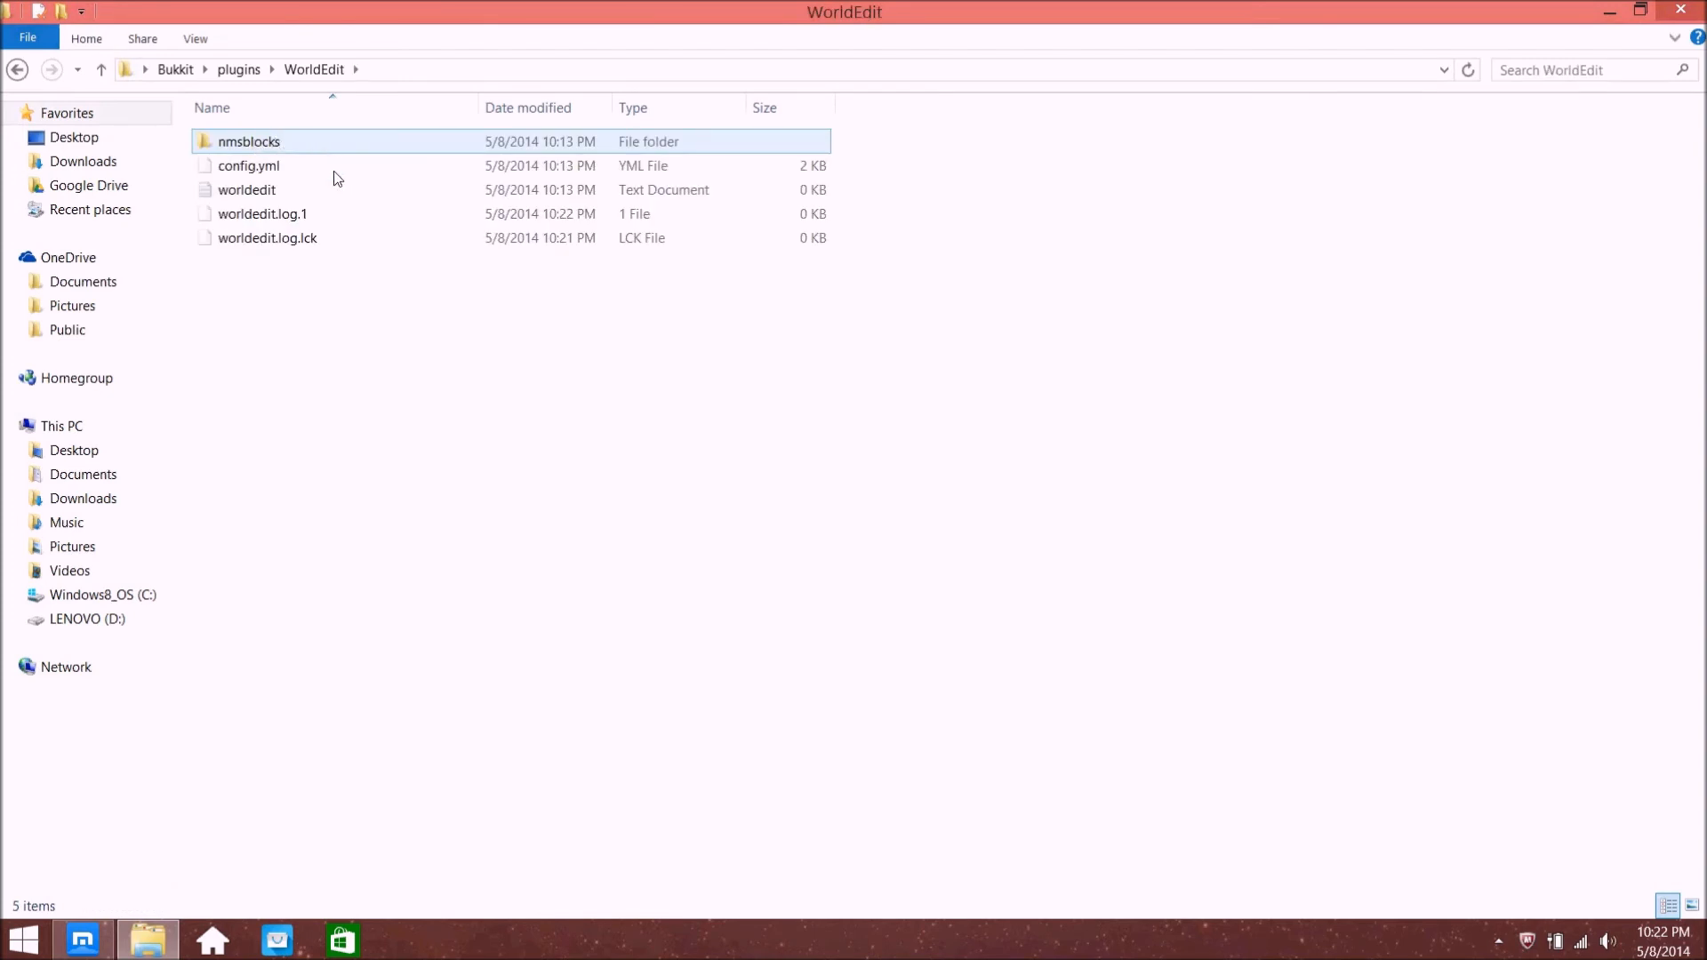
pyautogui.click(260, 172)
pyautogui.rightClick(258, 167)
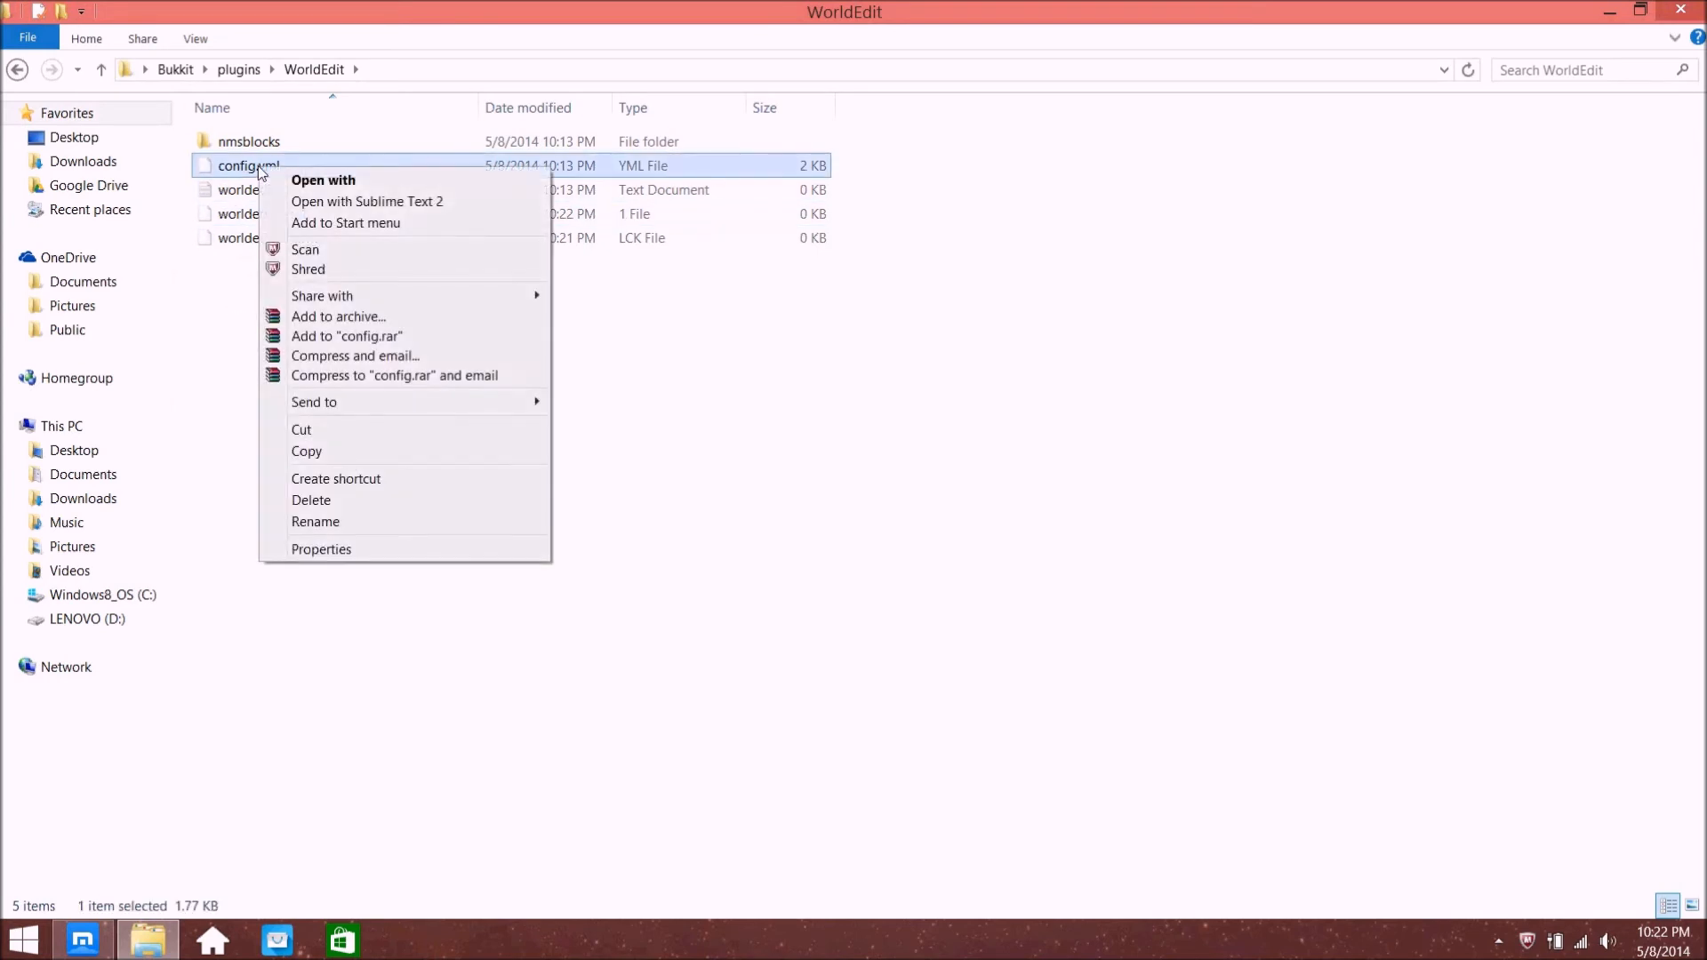
pyautogui.click(331, 205)
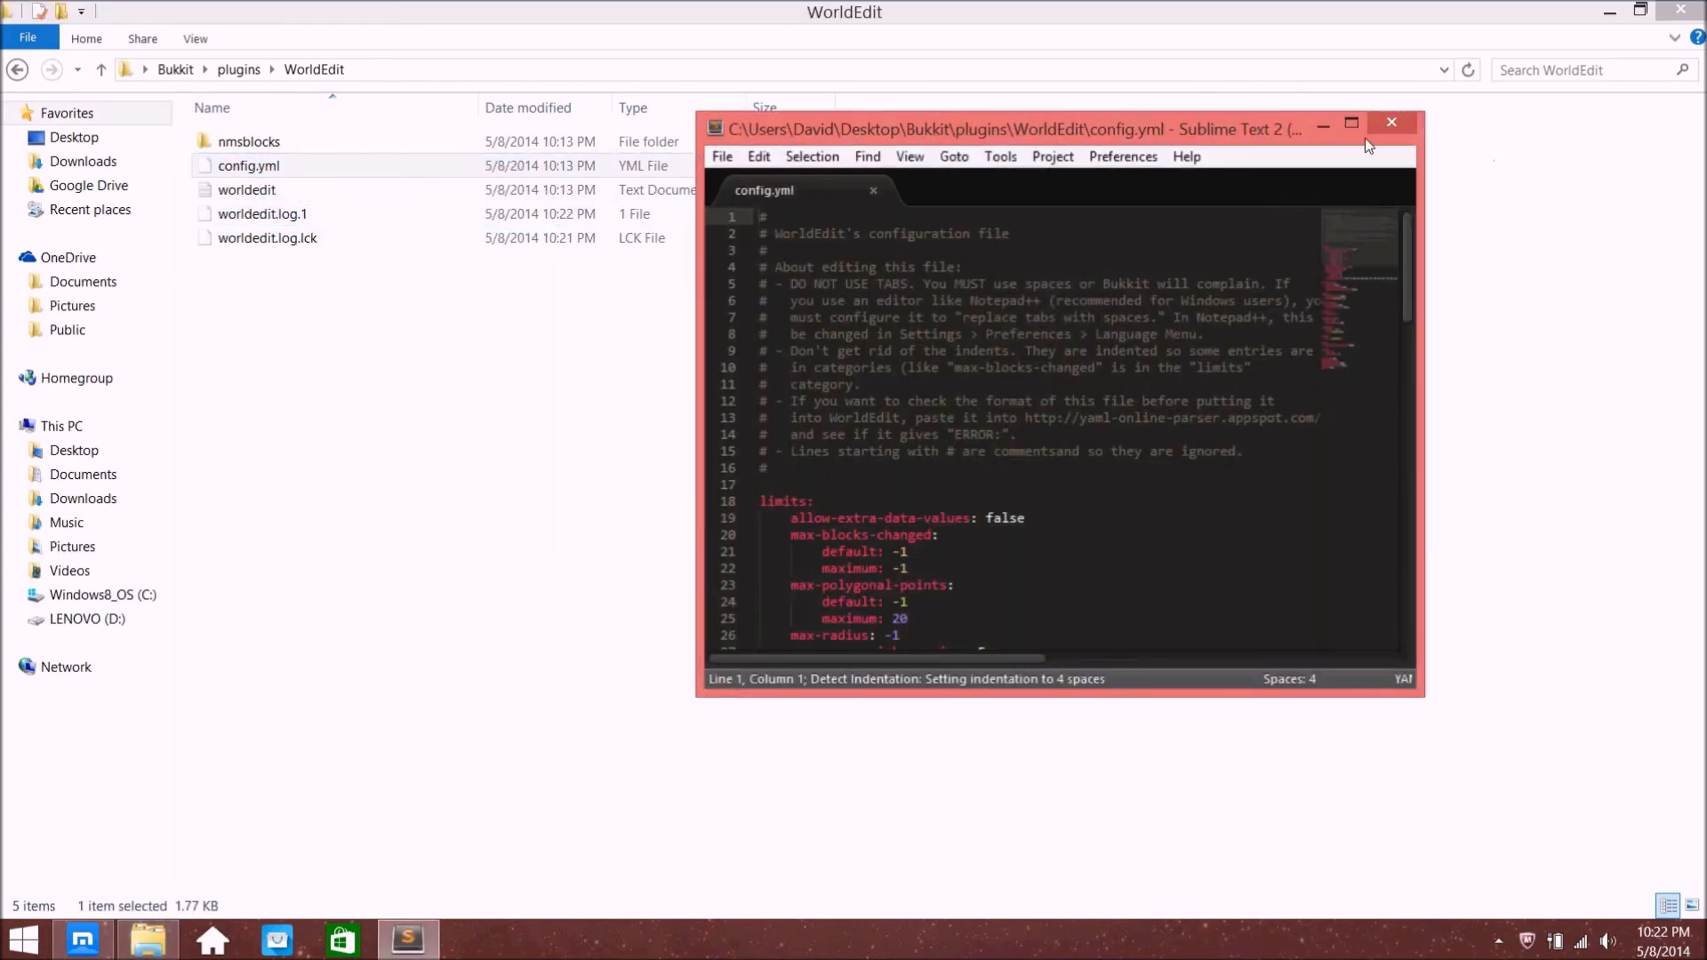
pyautogui.click(1353, 124)
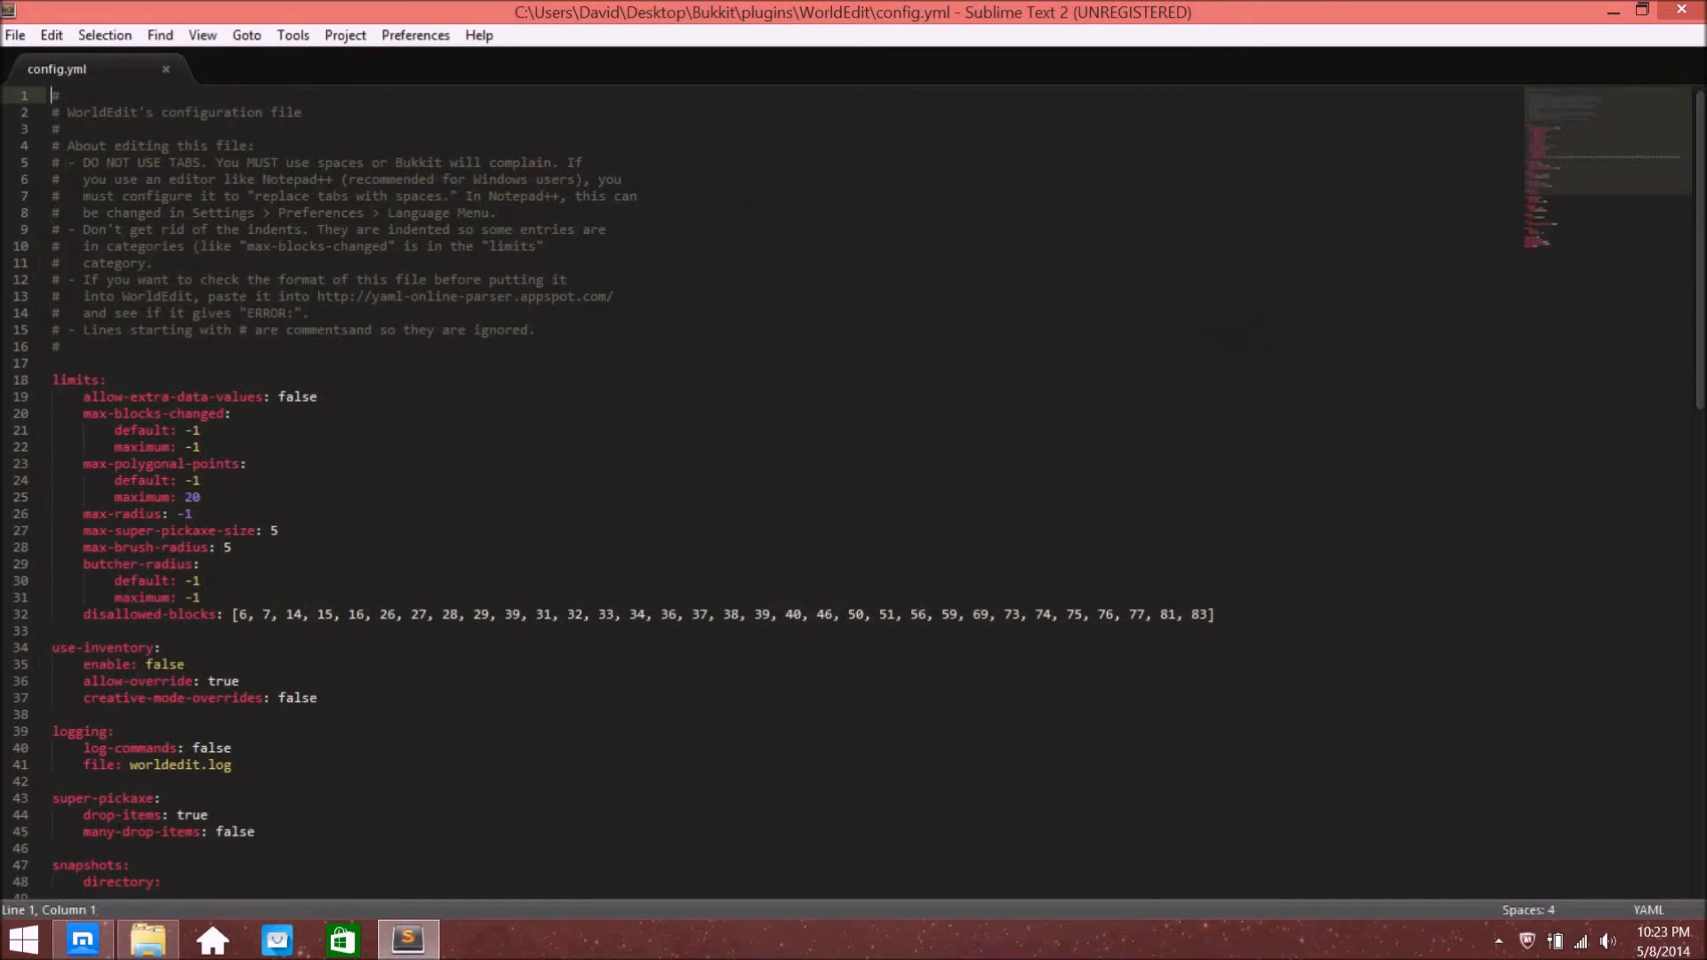
# Examine the WorldEdit configuration, including allow-extra-data-values, the use-inventory options and the disallowed-blocks list
pyautogui.moveTo(1700, 244); pyautogui.dragTo(1703, 287)
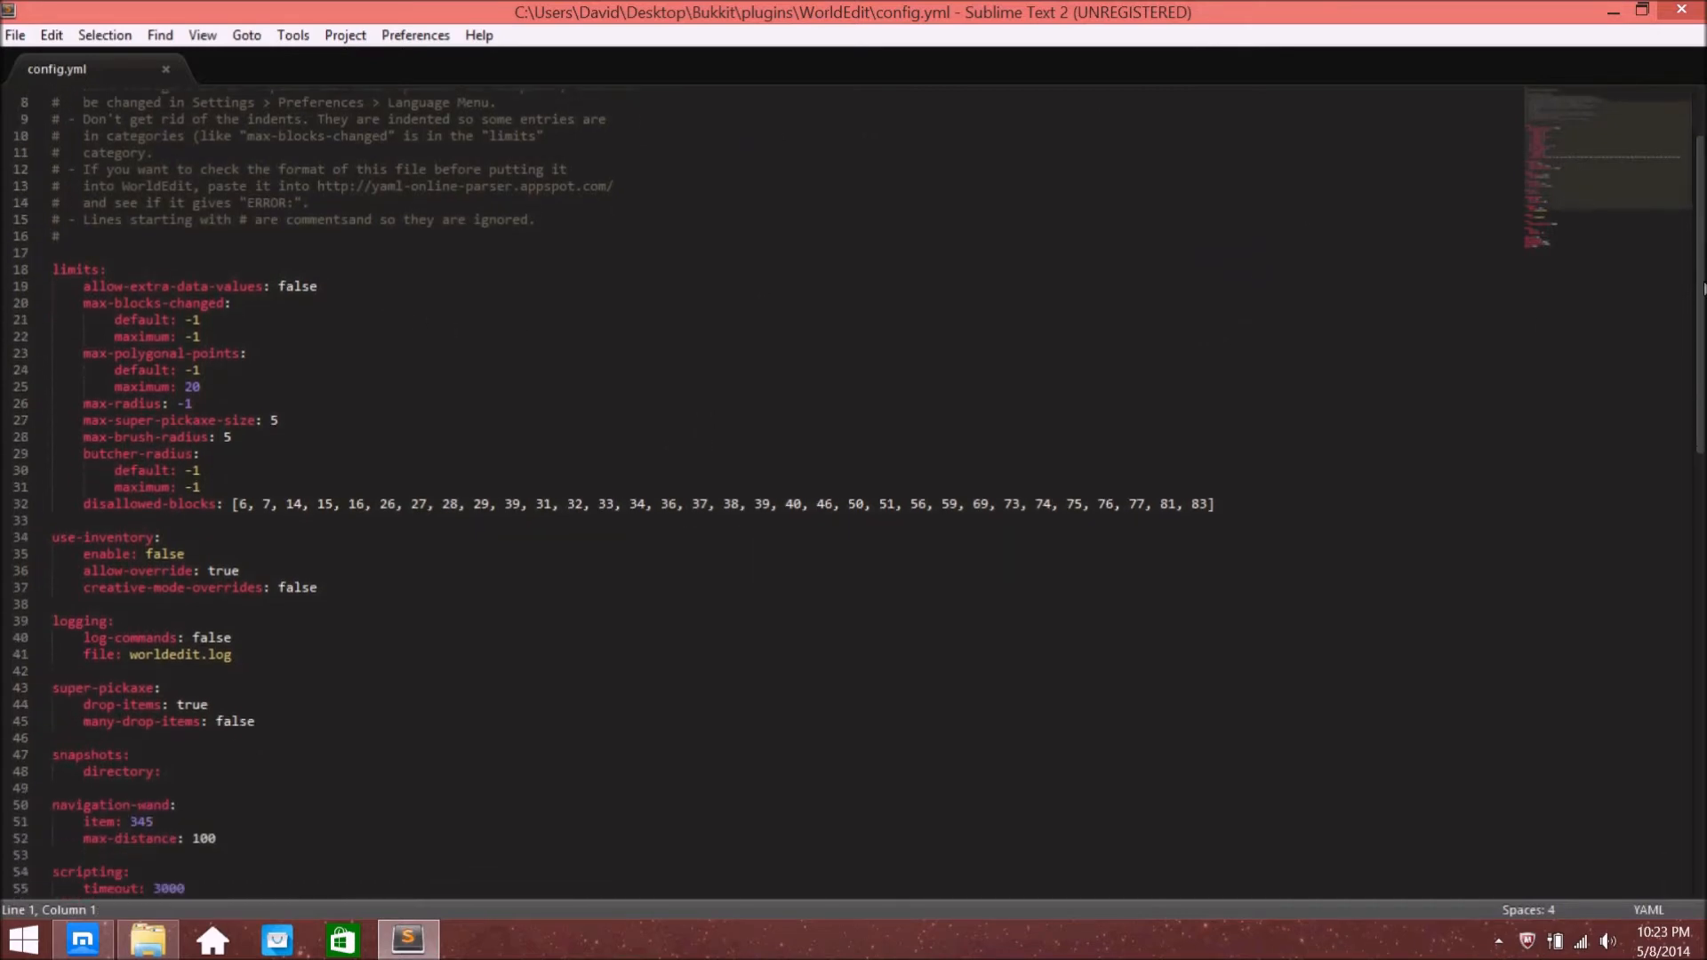
pyautogui.moveTo(1702, 287)
pyautogui.mouseDown()
pyautogui.moveTo(1700, 218)
pyautogui.moveTo(1701, 271)
pyautogui.mouseUp()
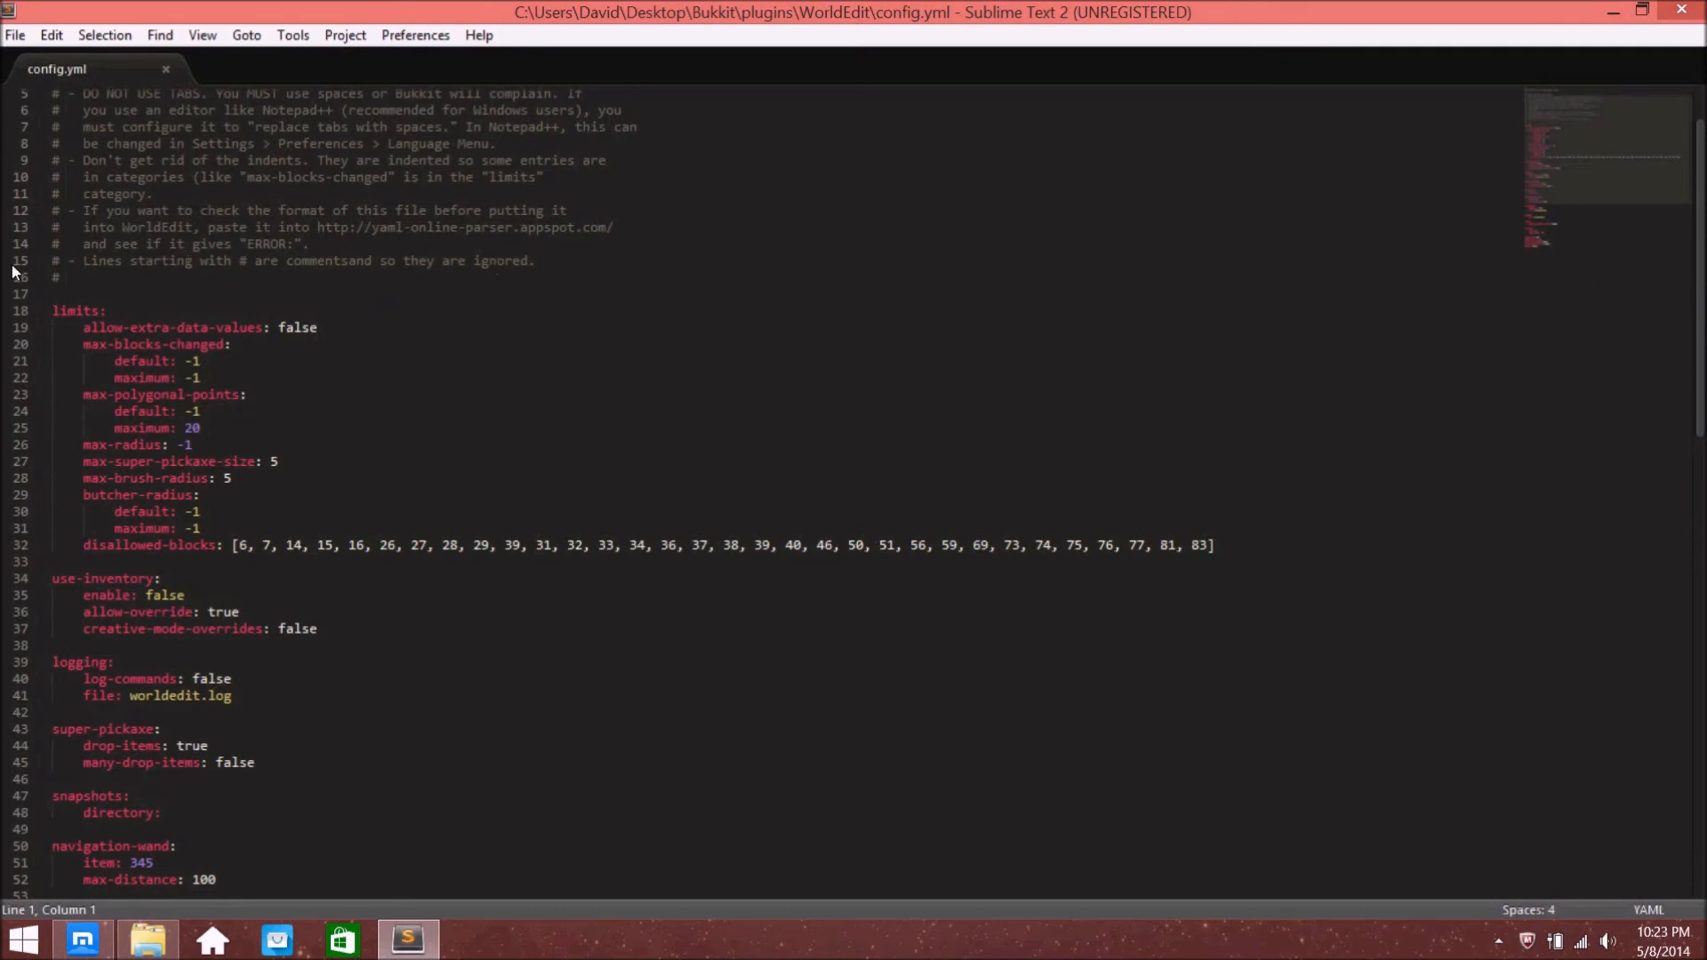
pyautogui.moveTo(338, 327); pyautogui.dragTo(267, 327)
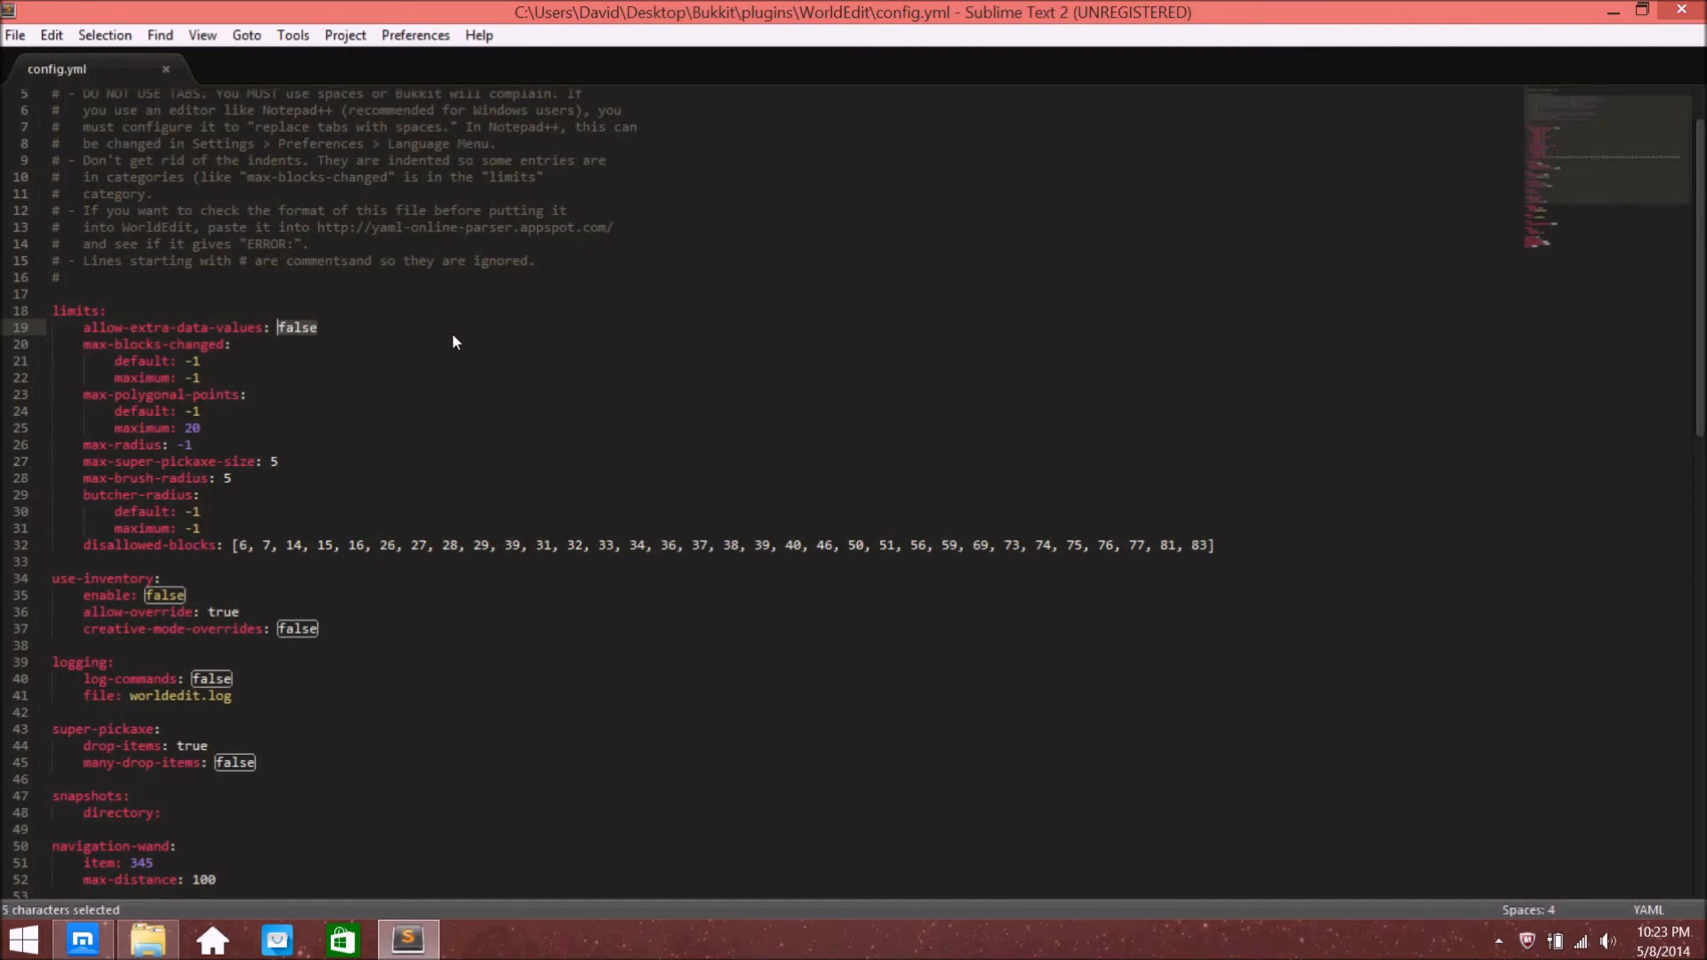
pyautogui.scroll(-1, 475, 347)
pyautogui.click(184, 545)
pyautogui.moveTo(184, 545); pyautogui.dragTo(146, 545)
pyautogui.click(492, 577)
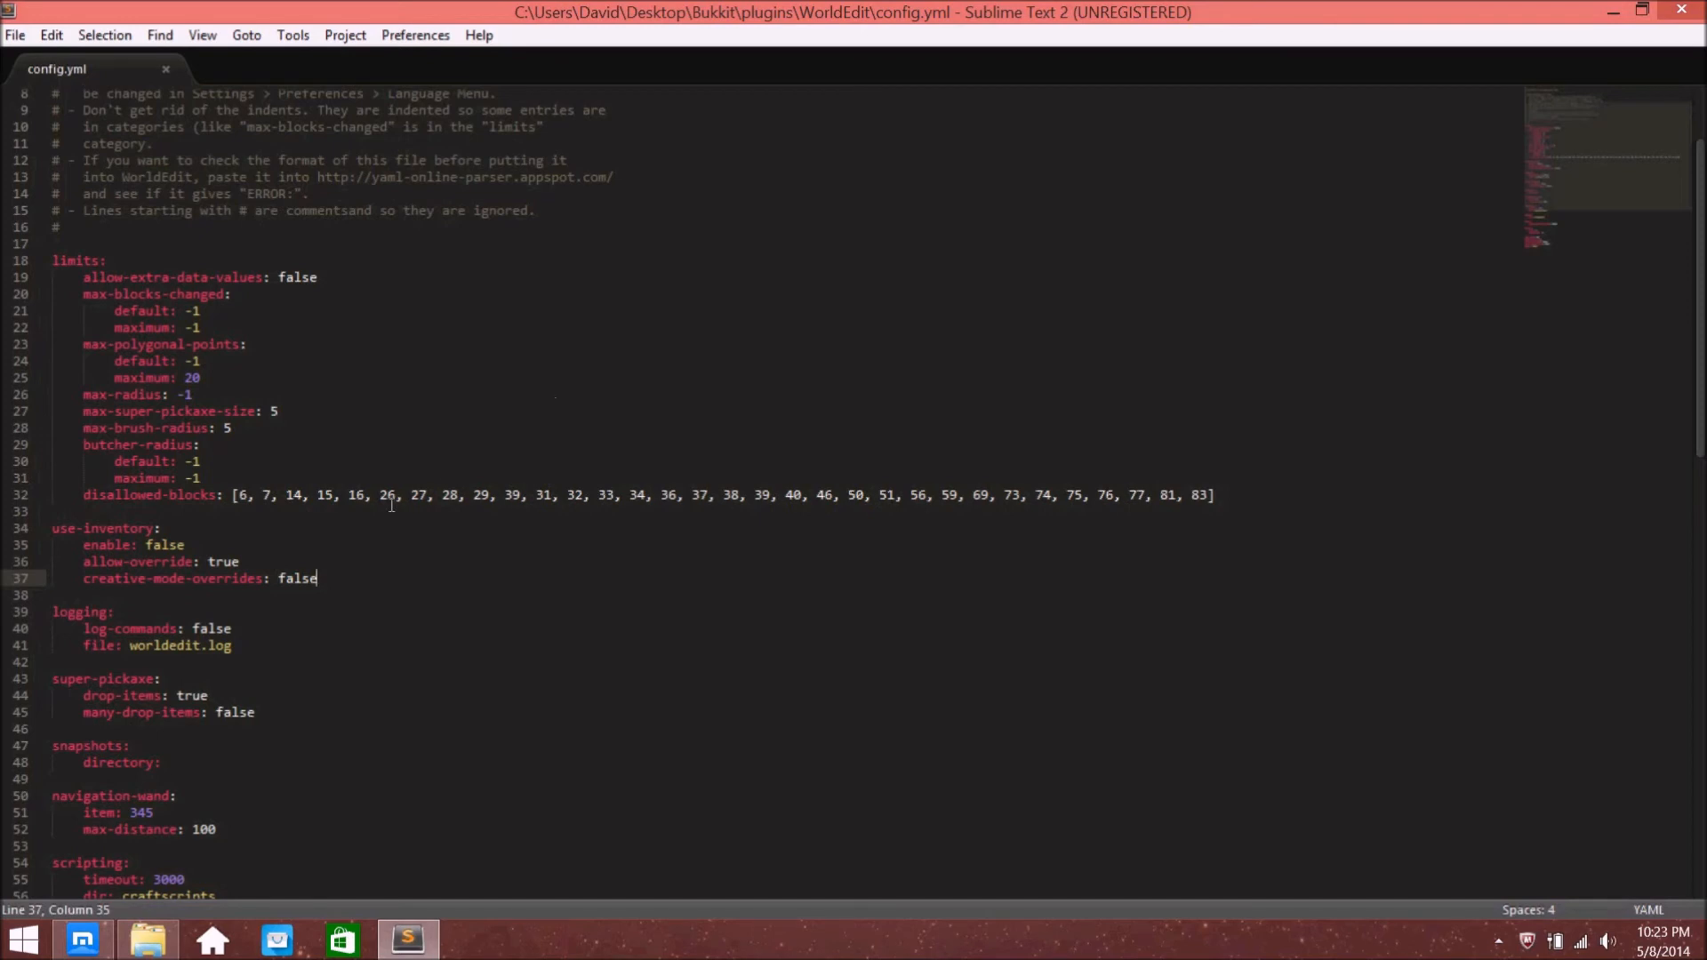
pyautogui.moveTo(233, 494); pyautogui.dragTo(1265, 495)
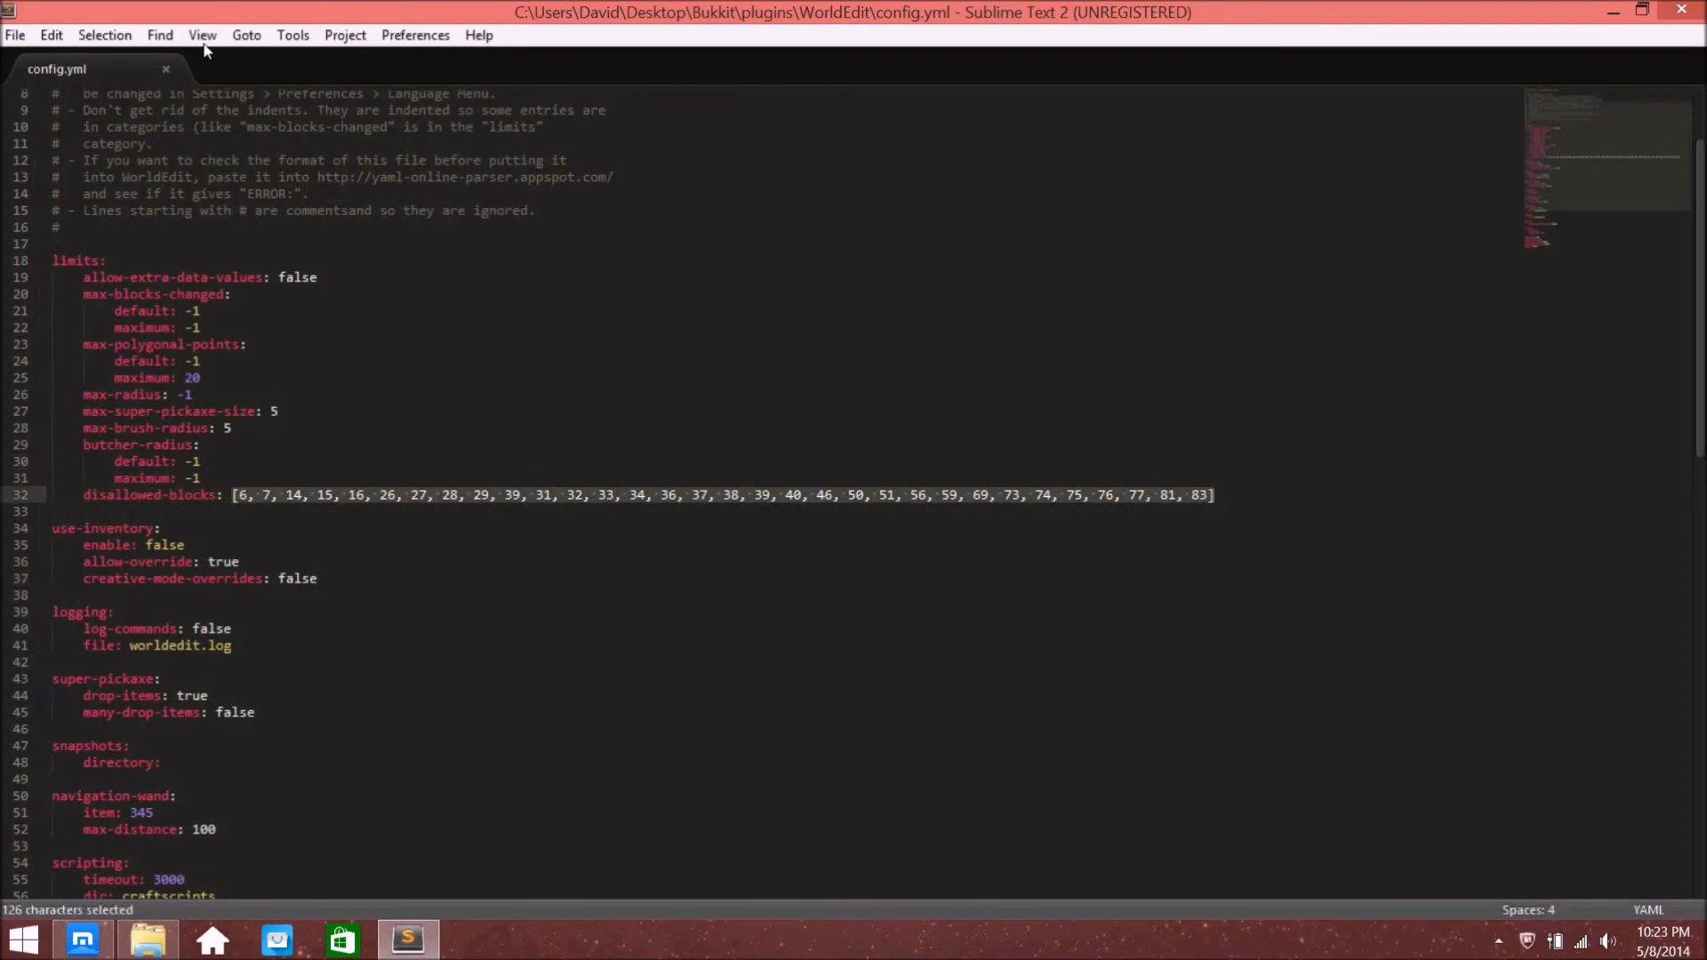
# Close config.yml and Sublime Text without editing, and return to the plugins folder
pyautogui.click(165, 69)
pyautogui.doubleClick(907, 9)
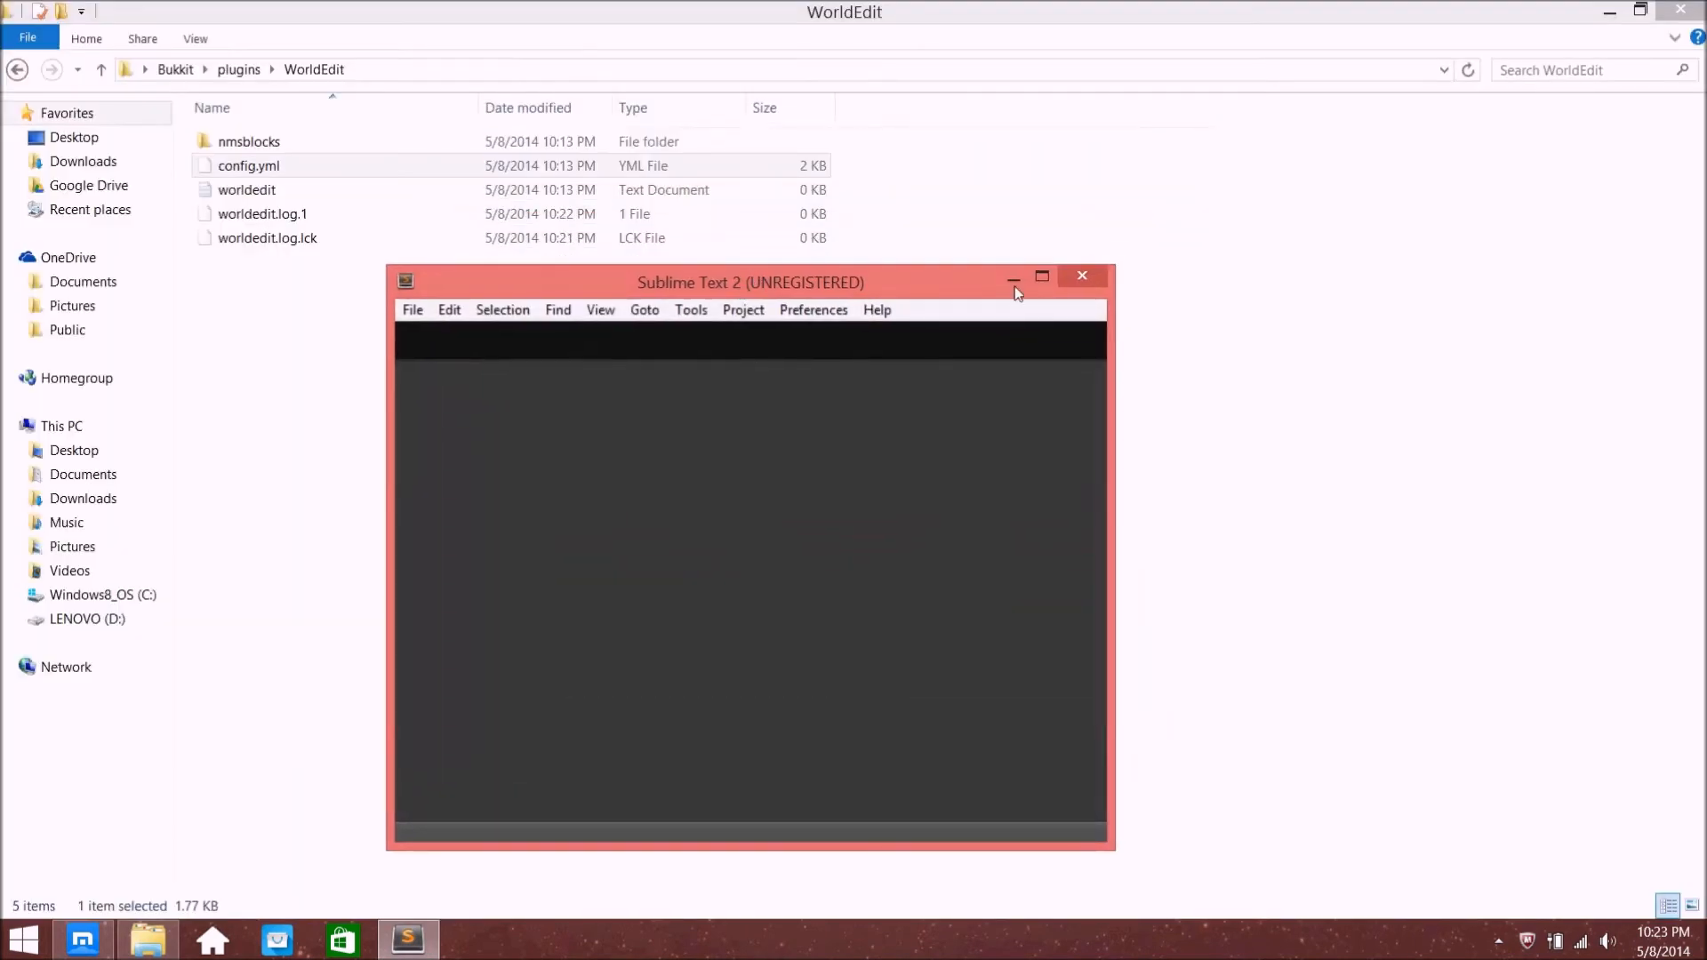
pyautogui.click(1096, 269)
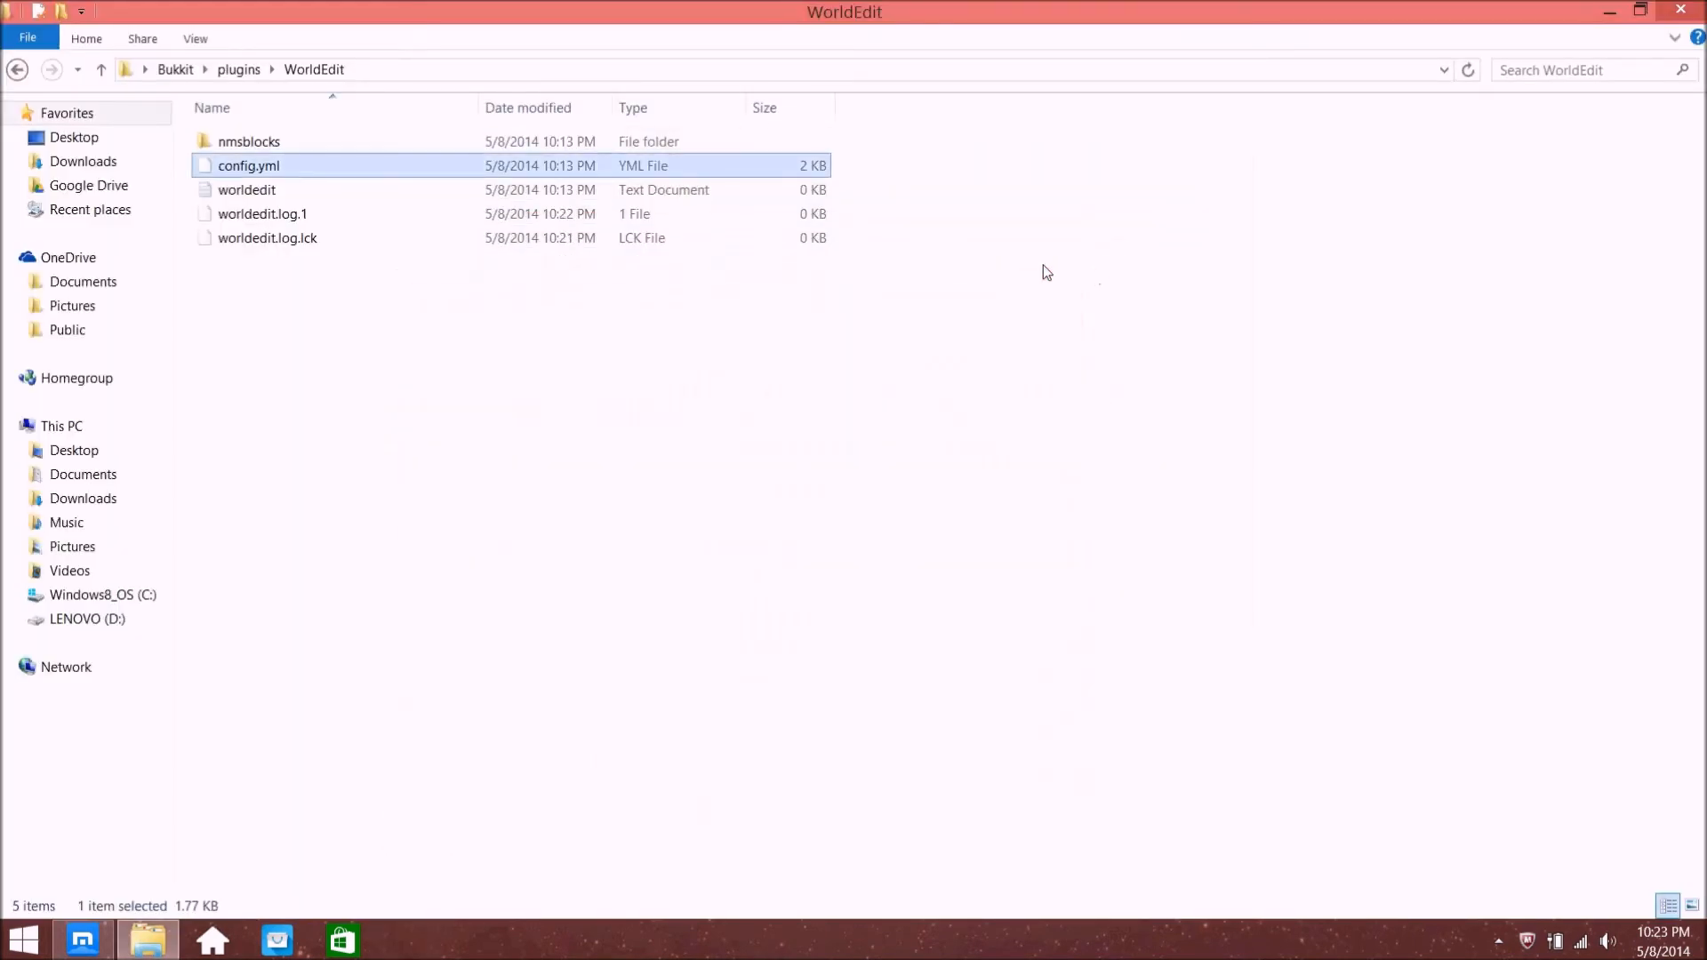
pyautogui.click(16, 69)
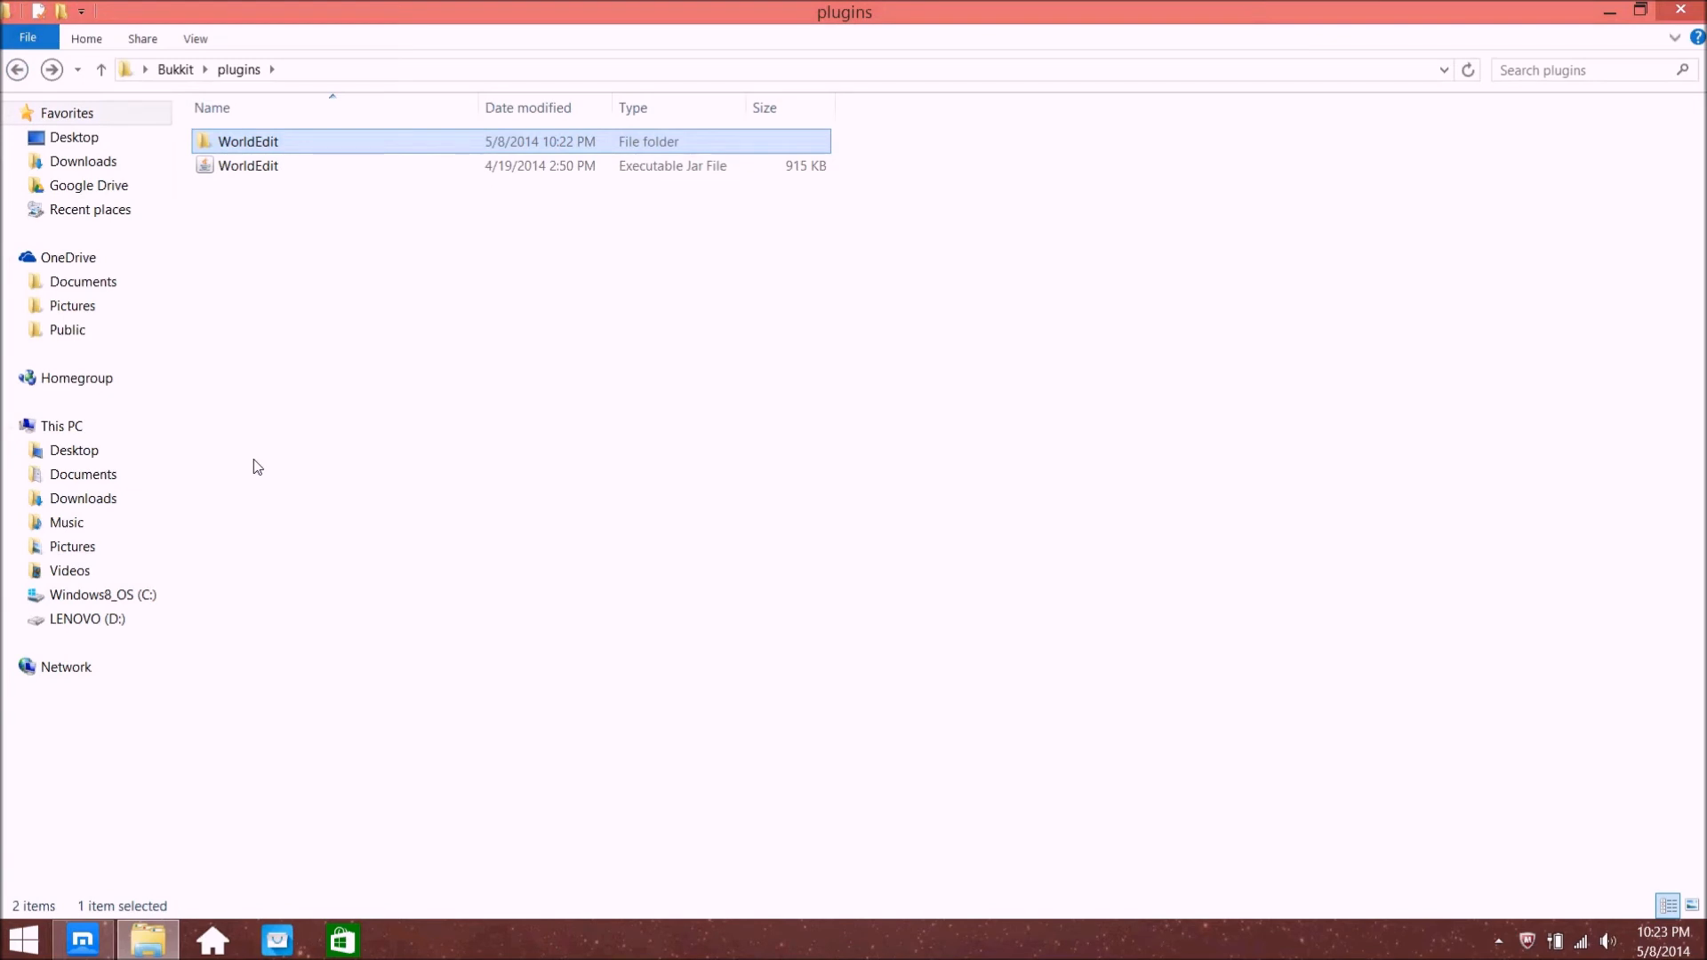
# Switch to the Maxthon browser, shorten the WorldEdit page address to dev.bukkit.org/bukkit-plugins/, and browse the plugin list
pyautogui.click(82, 939)
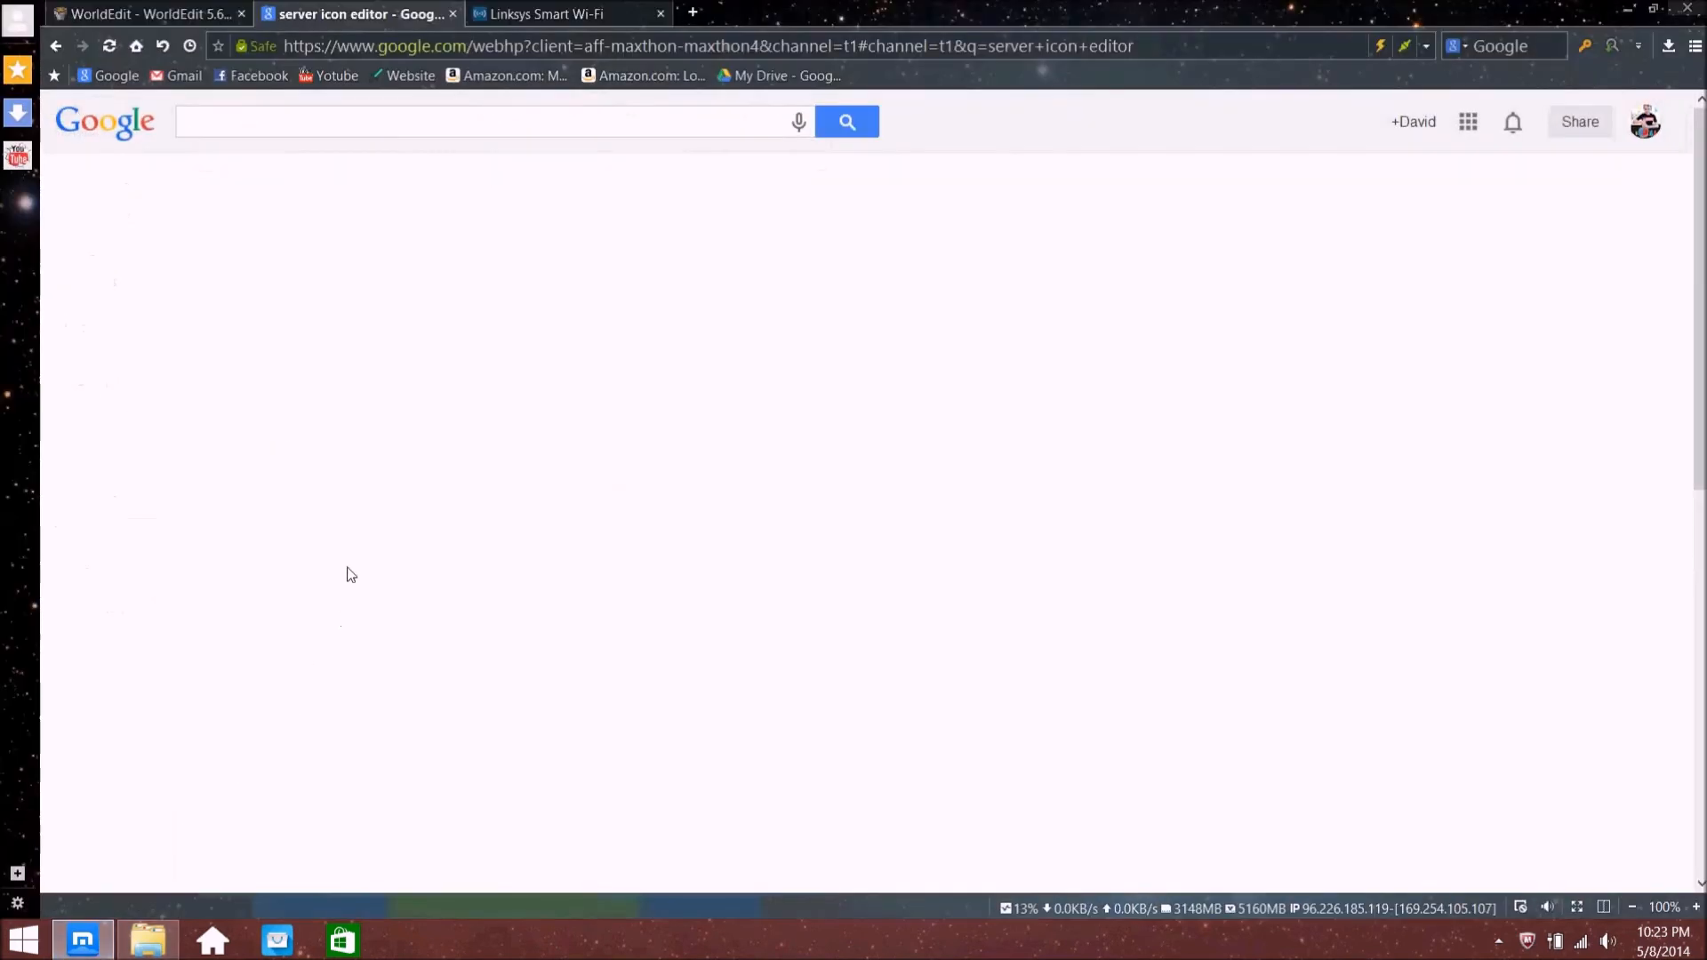
pyautogui.click(142, 13)
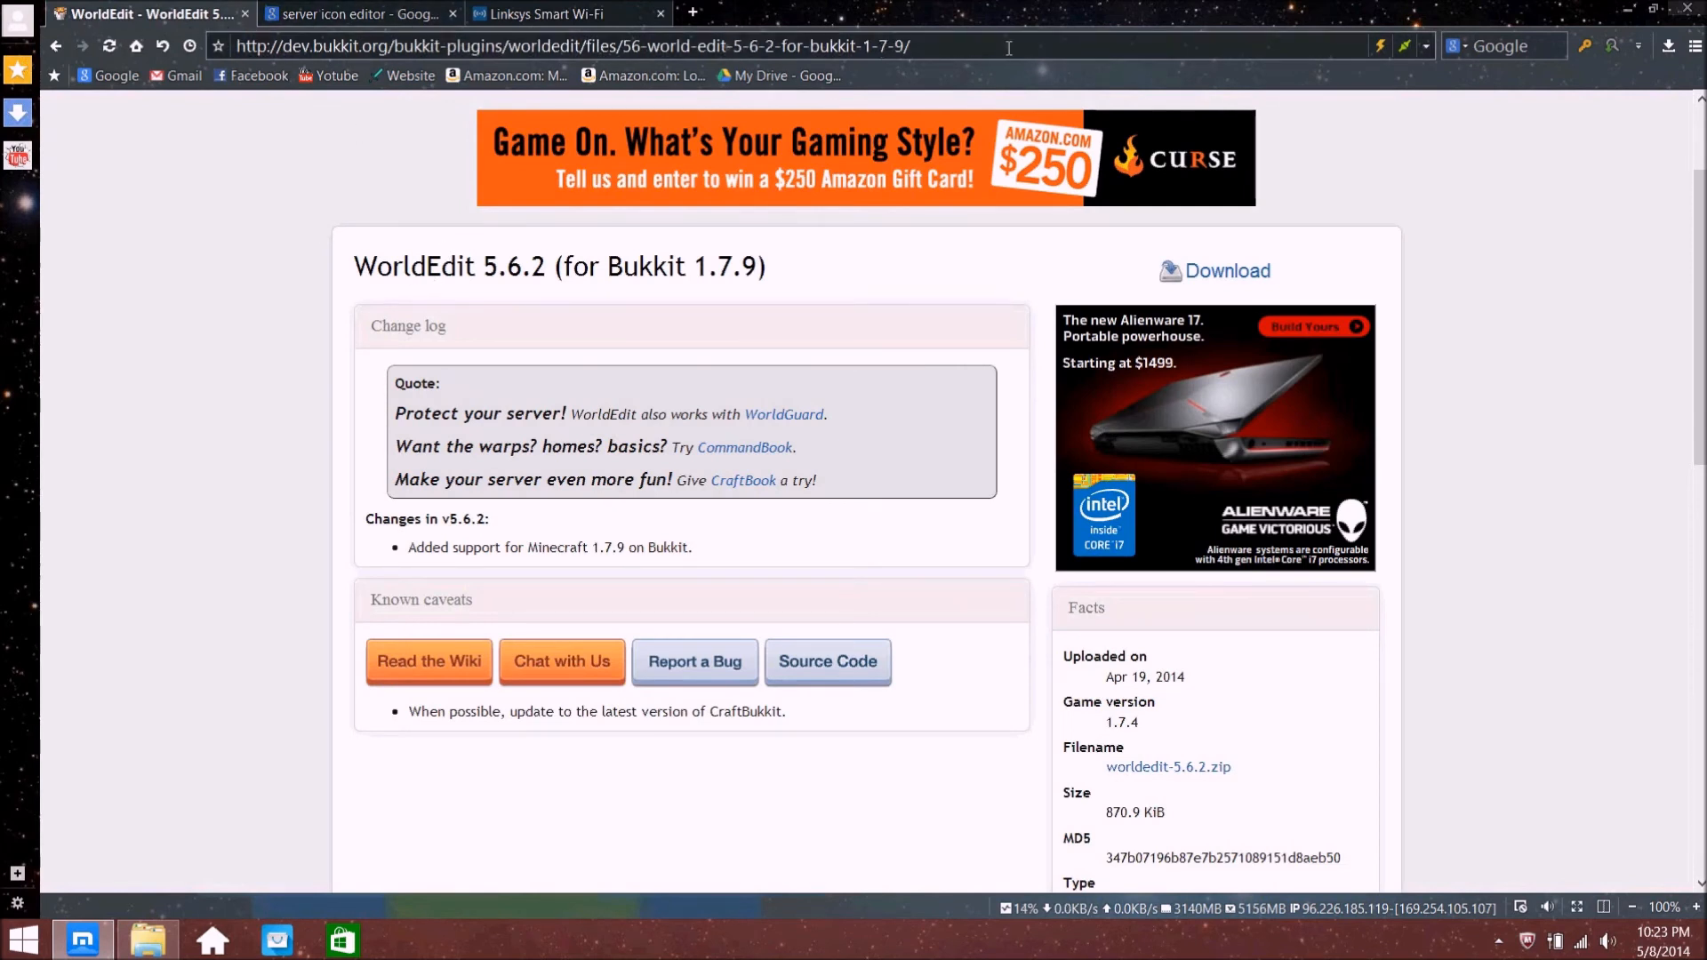
pyautogui.moveTo(916, 46); pyautogui.dragTo(507, 59)
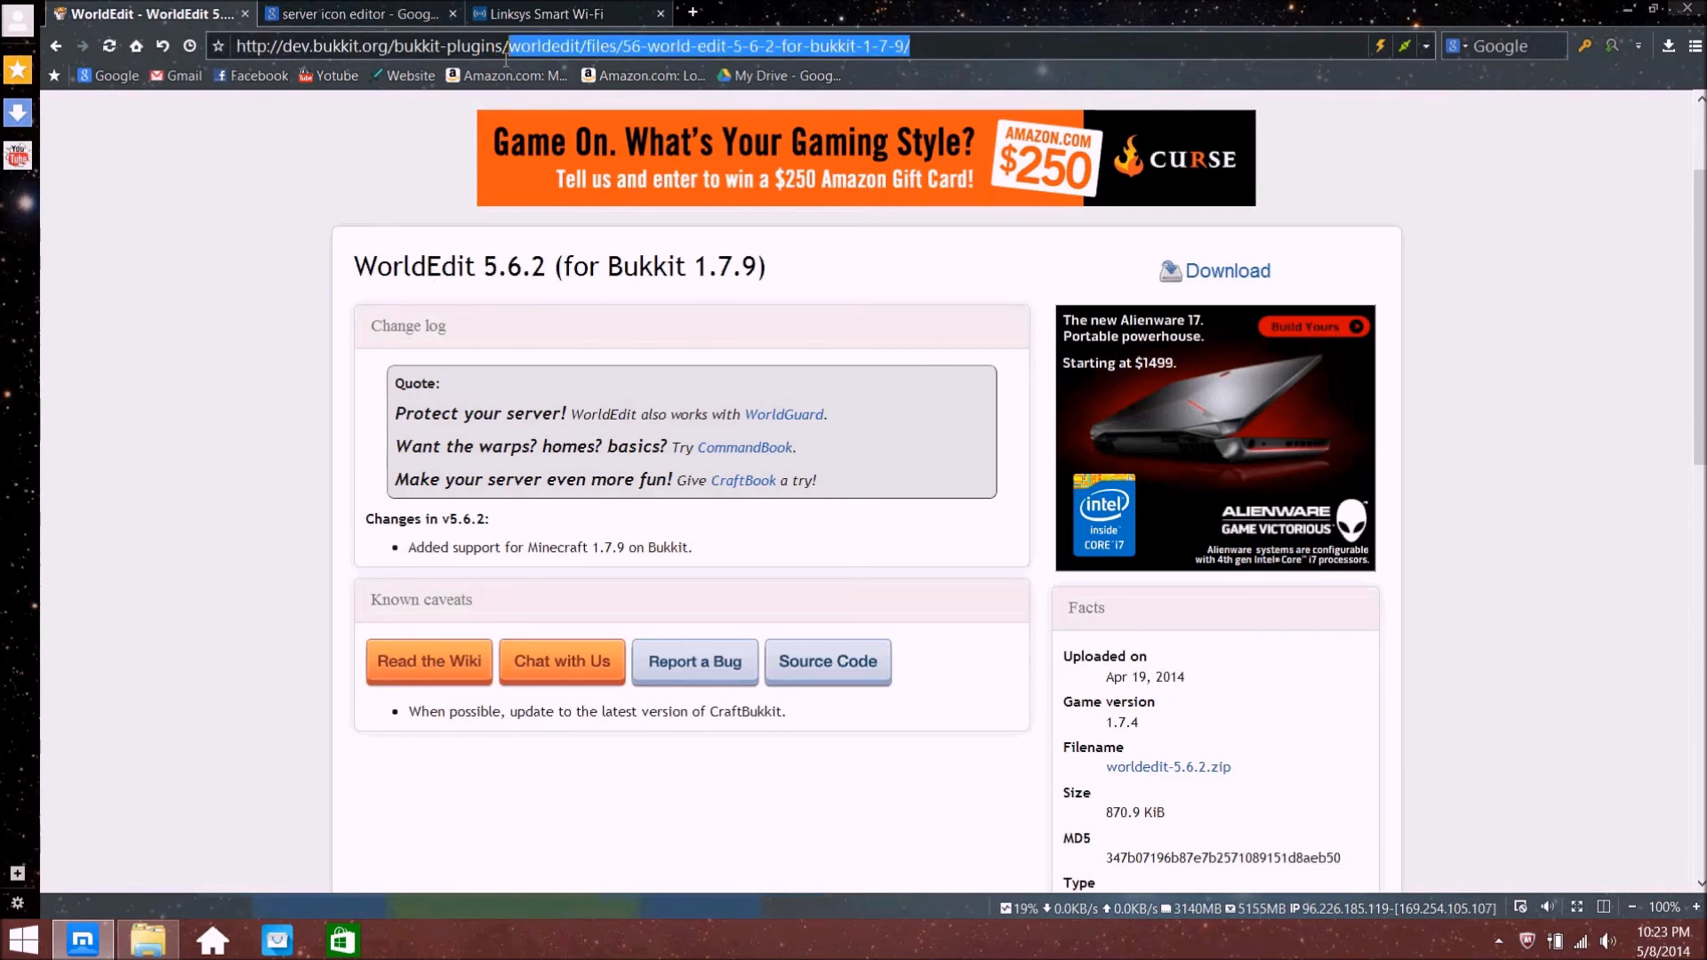
pyautogui.press('BackSpace')
pyautogui.press('Return')
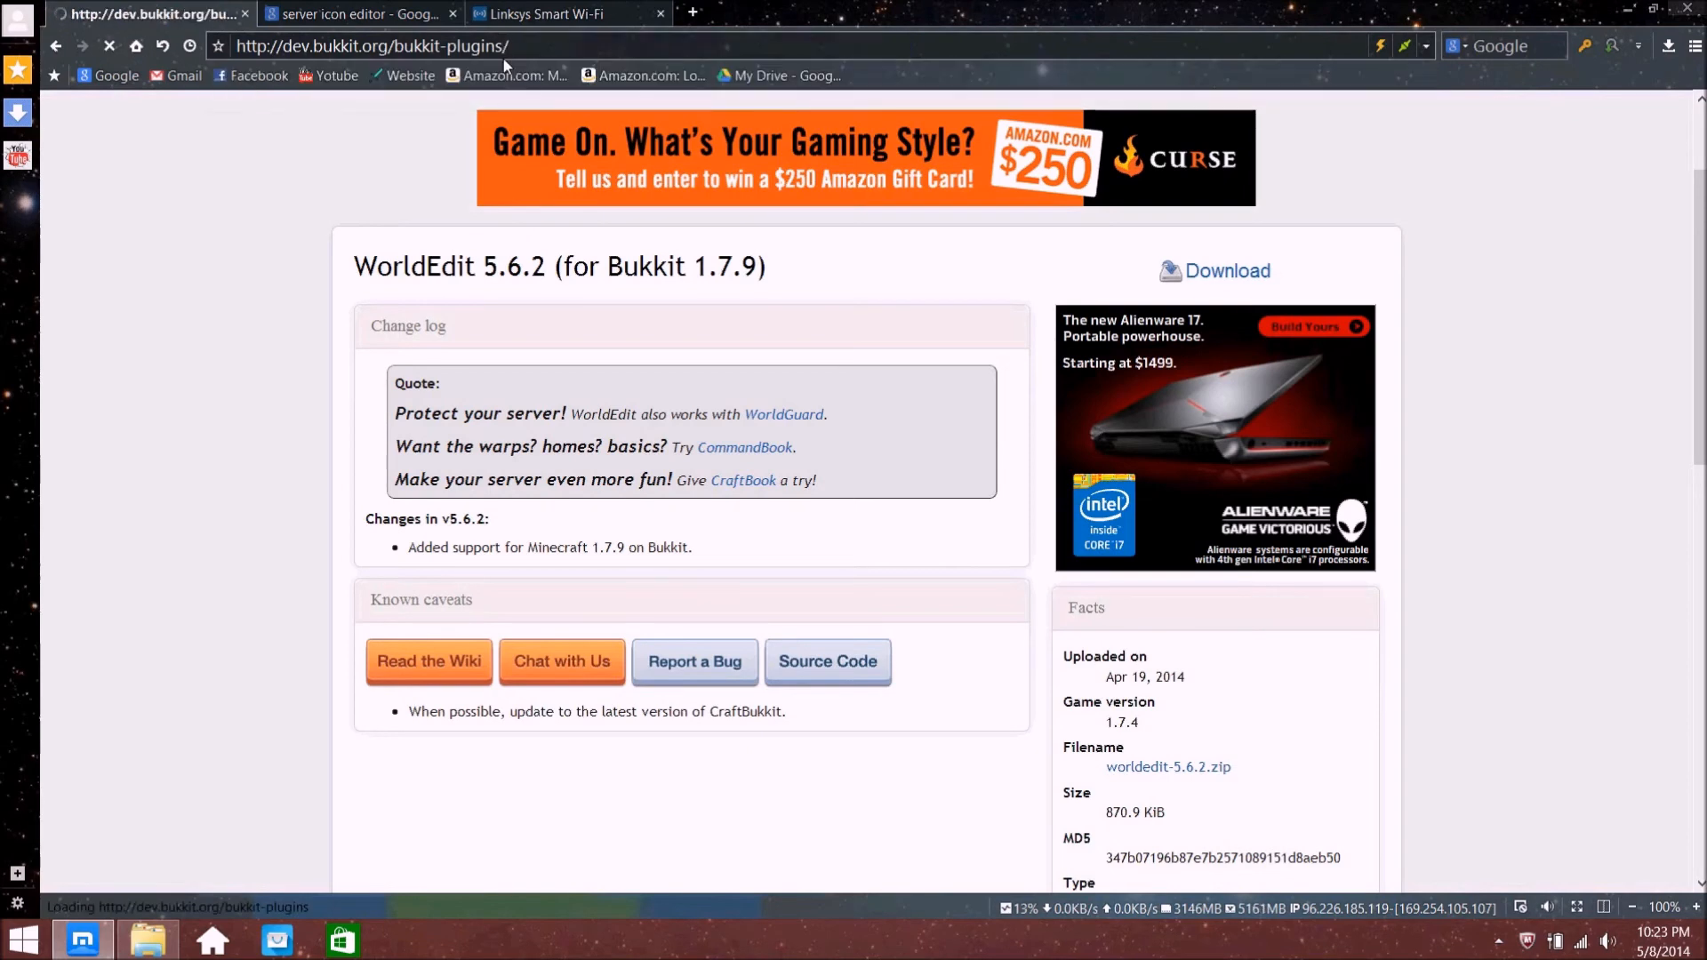
pyautogui.click(404, 13)
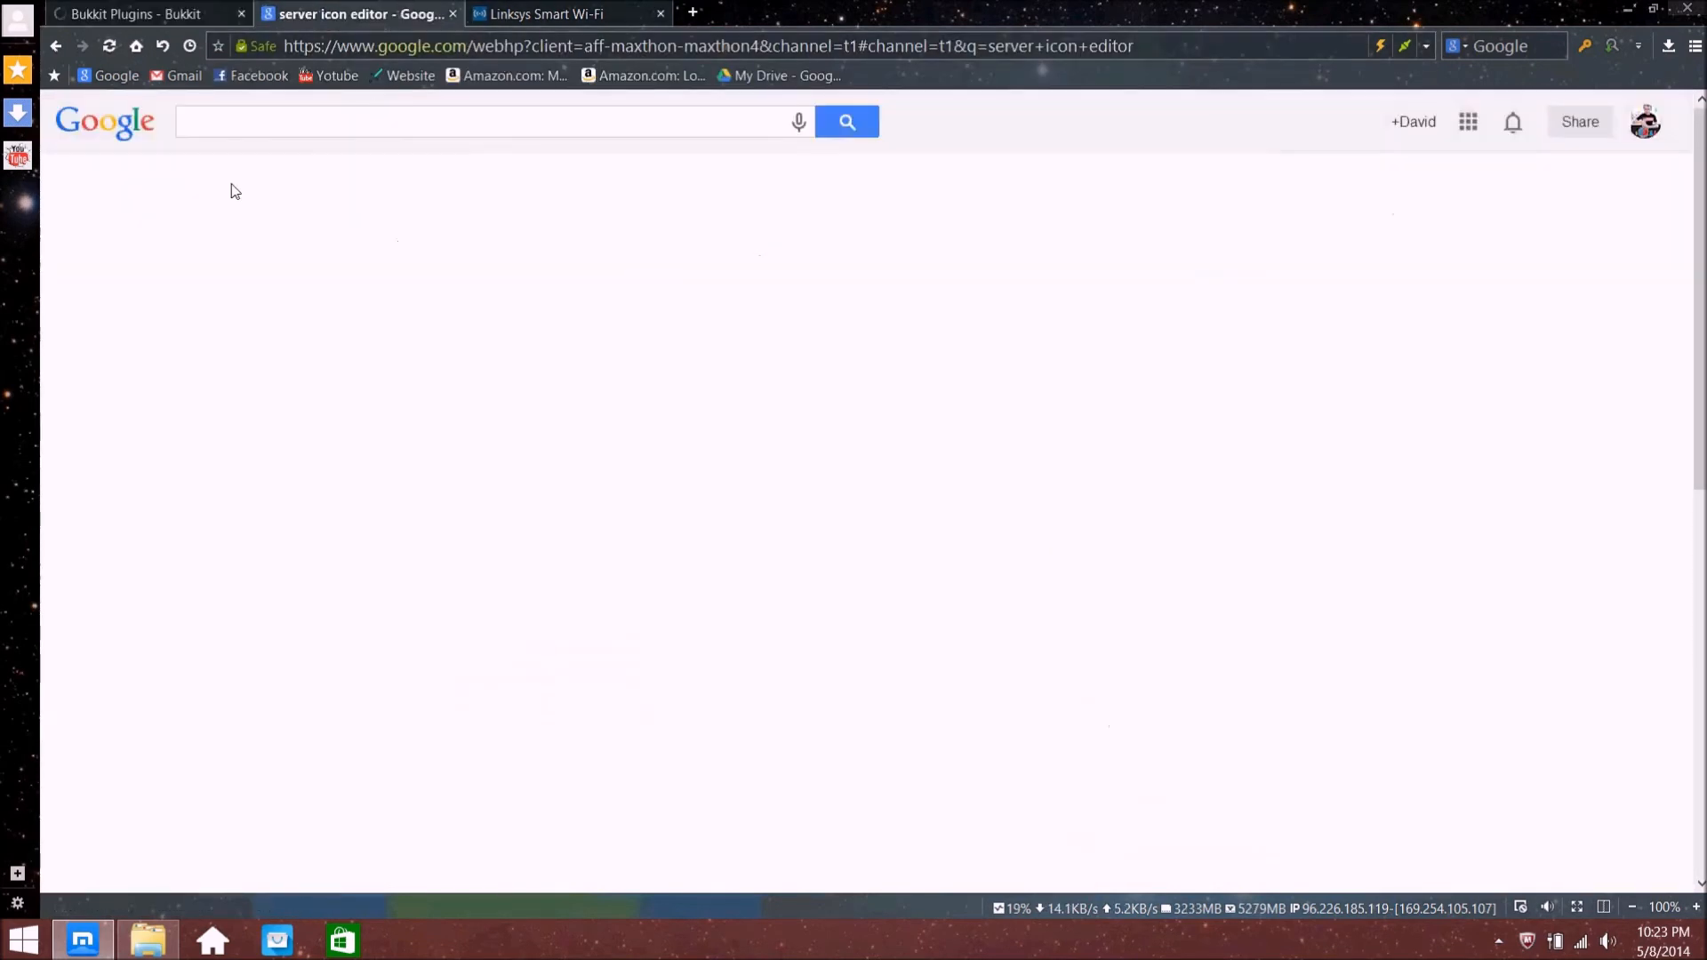
pyautogui.click(98, 13)
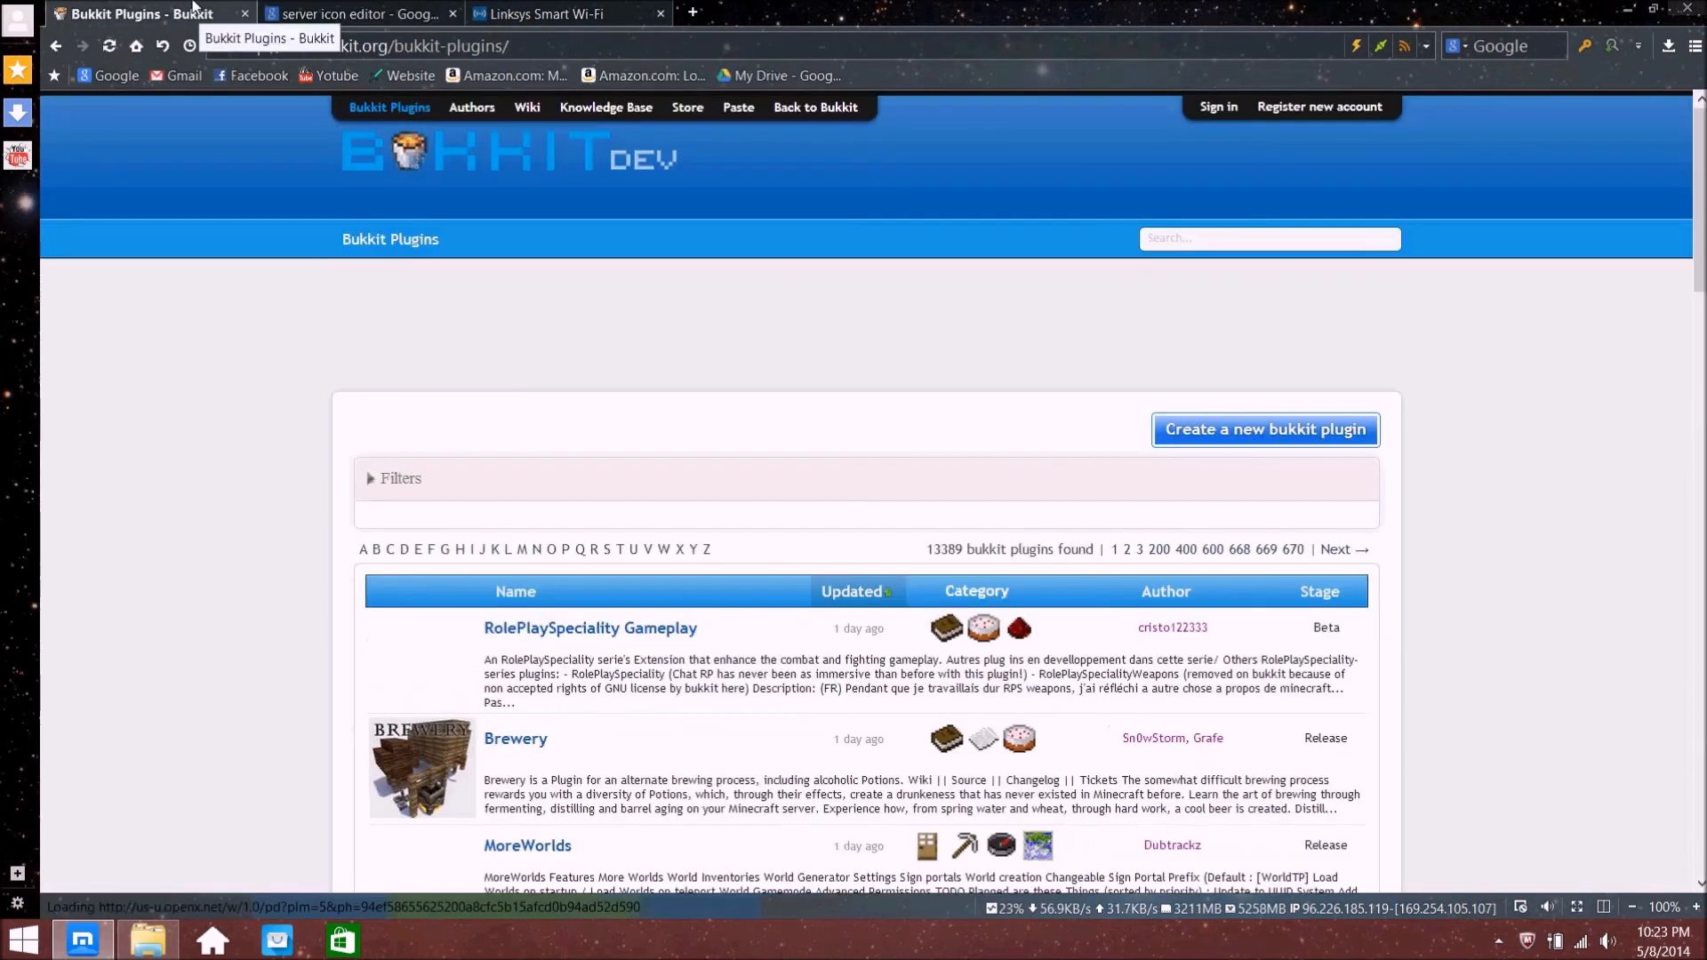
pyautogui.scroll(-4, 493, 431)
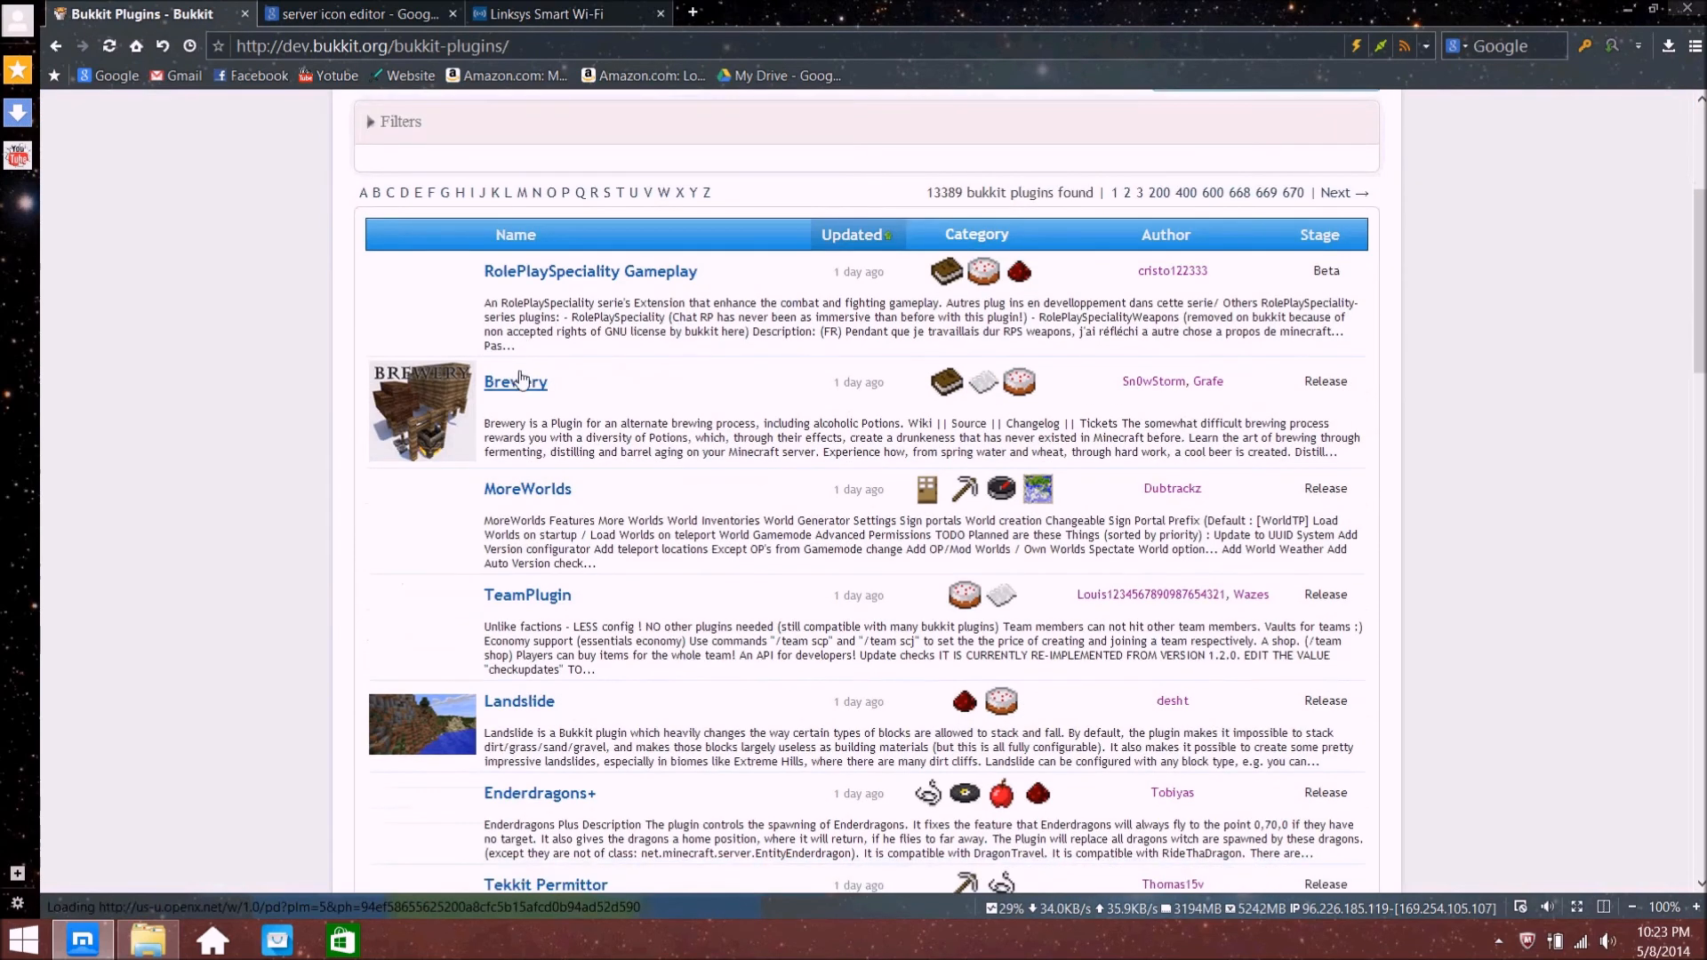
# Close the Bukkit Plugins page and restore the browser to full size on the server icon editor search
pyautogui.click(246, 14)
pyautogui.moveTo(827, 13); pyautogui.dragTo(797, 250)
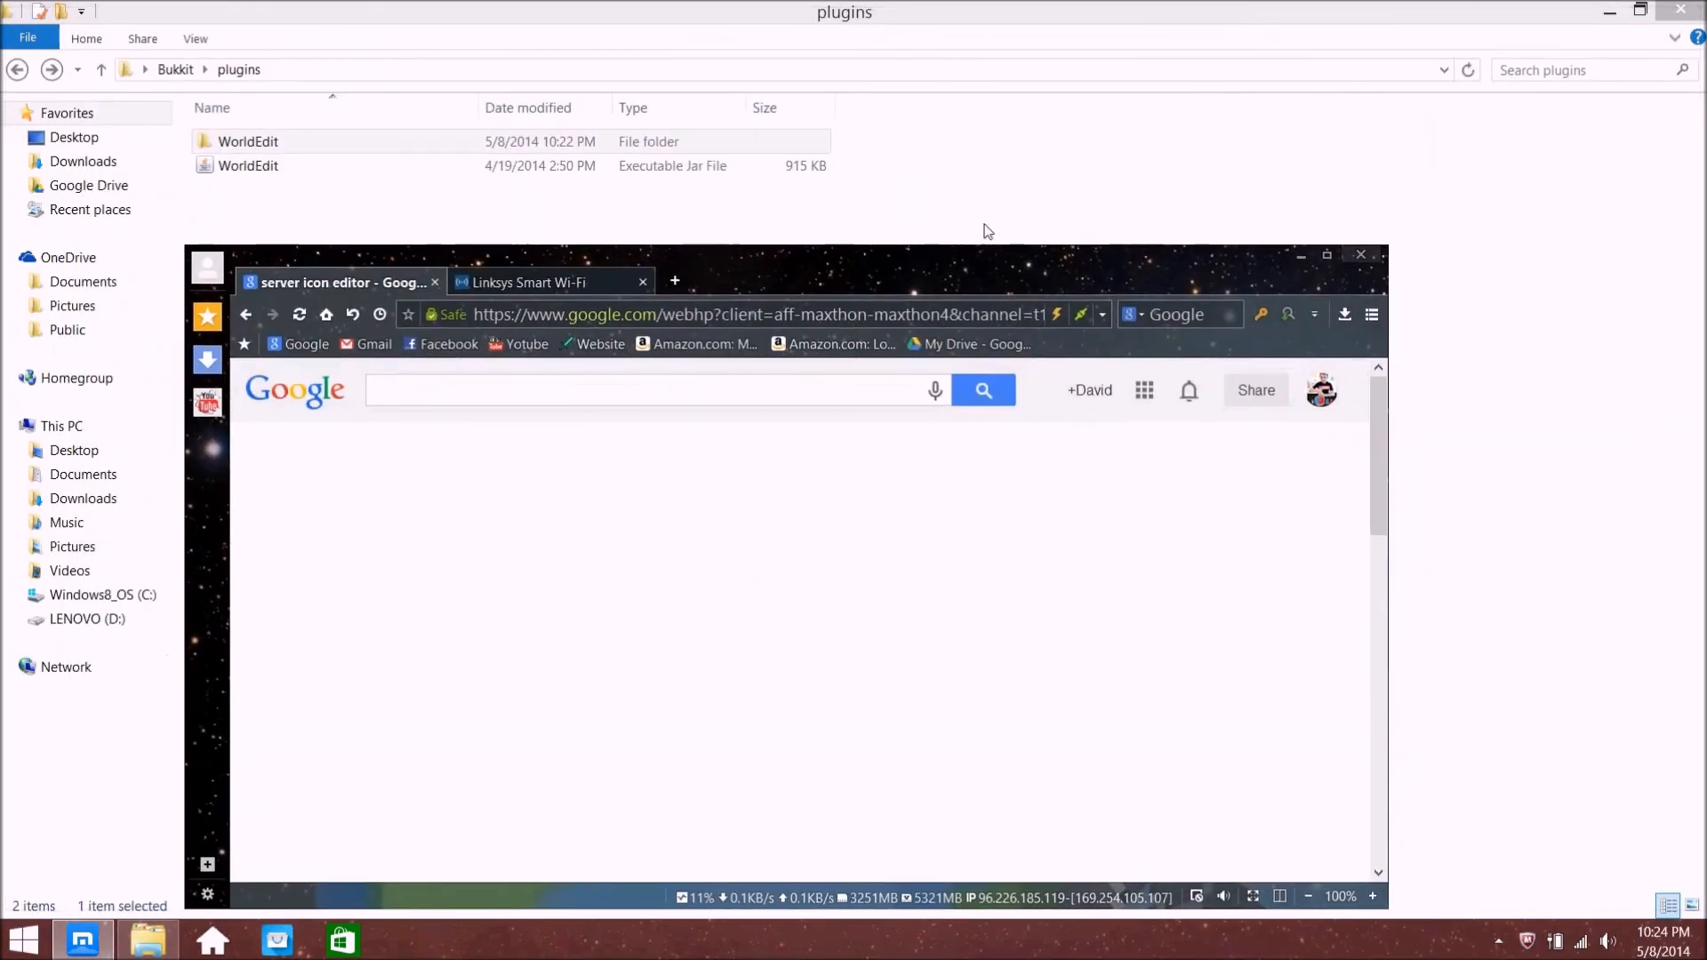
pyautogui.click(1327, 256)
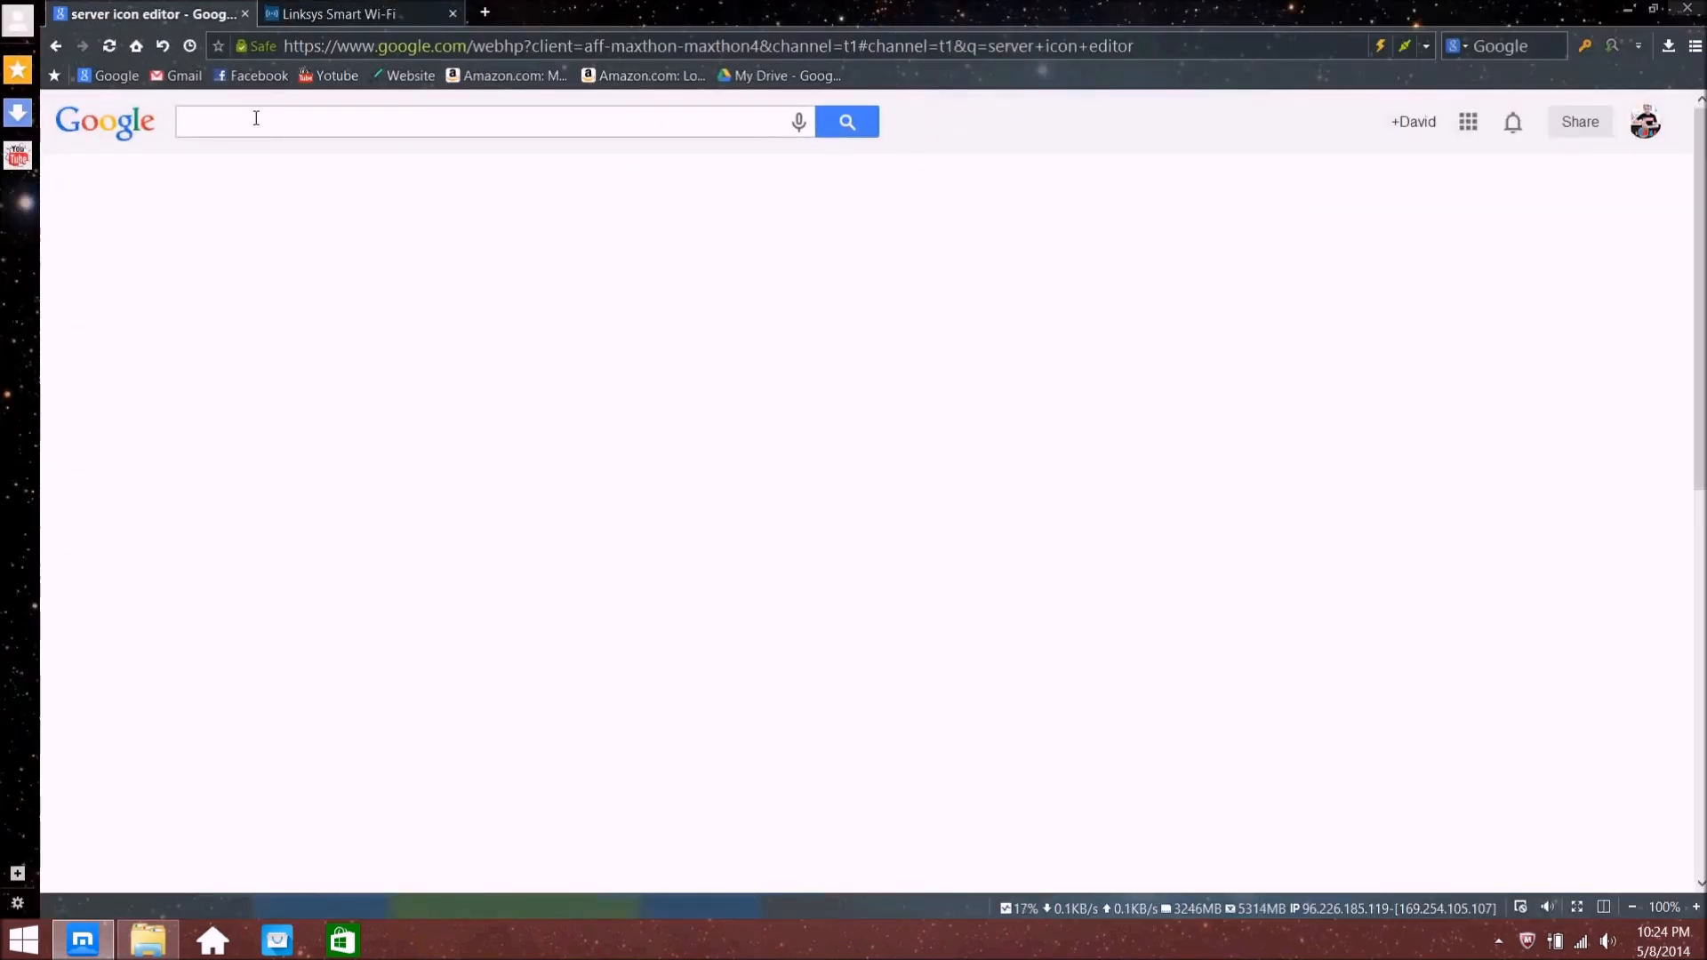
pyautogui.moveTo(949, 6); pyautogui.dragTo(932, 89)
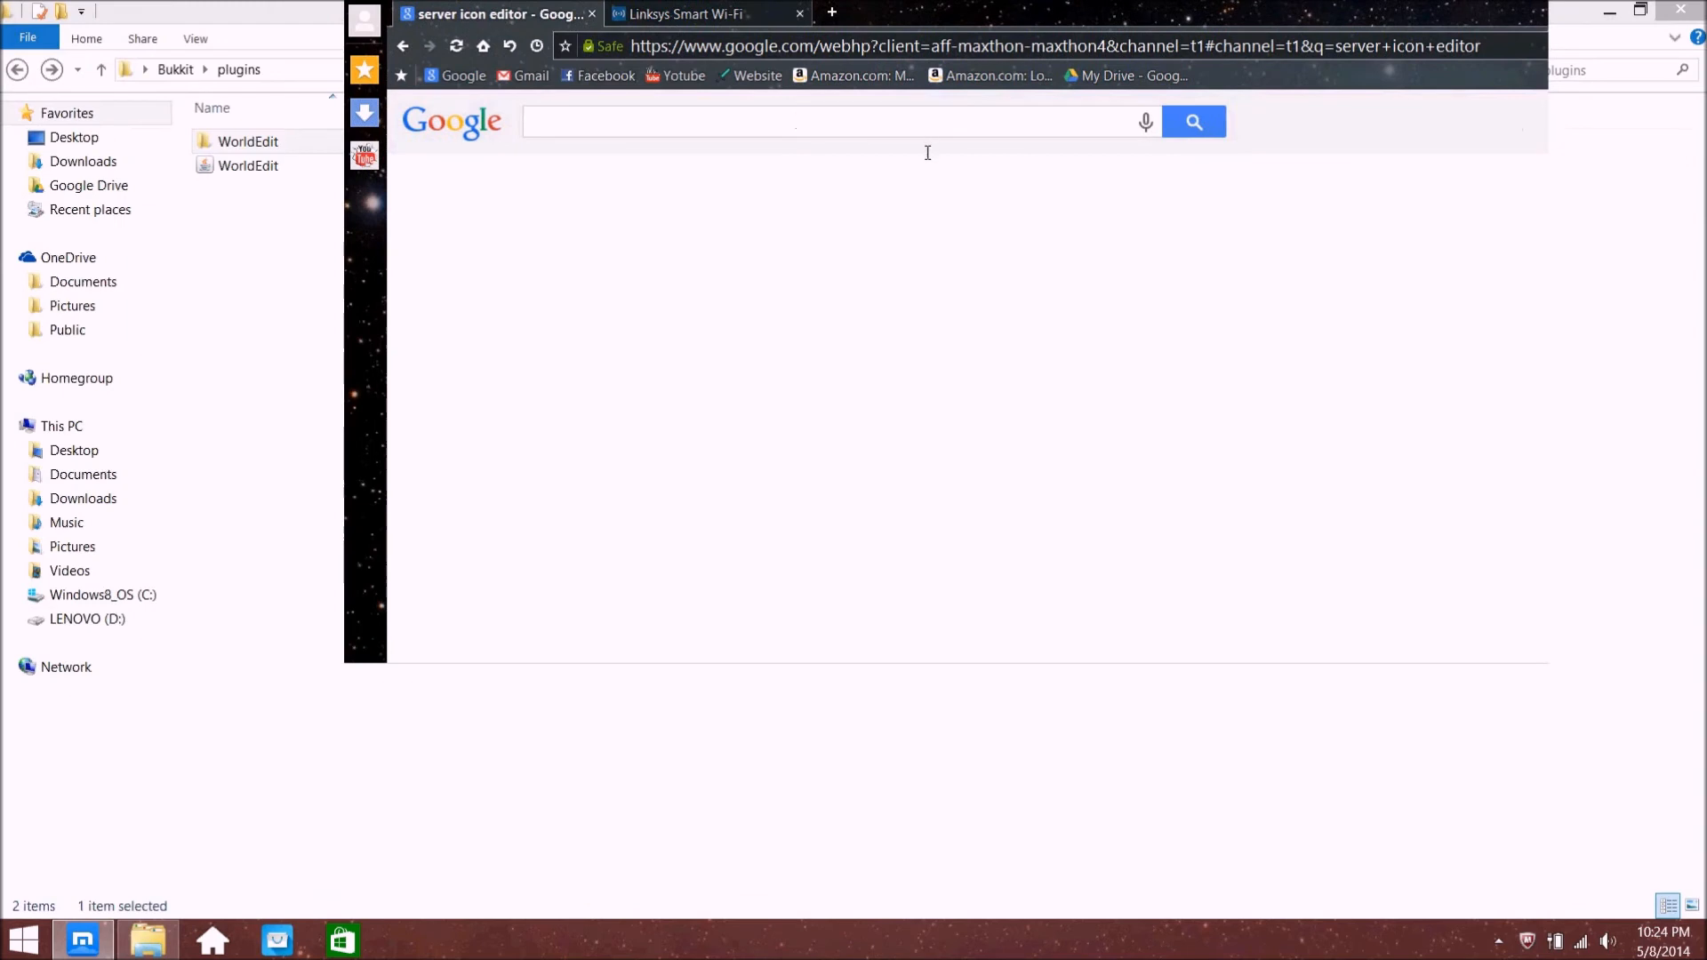
pyautogui.moveTo(927, 153); pyautogui.dragTo(923, 163)
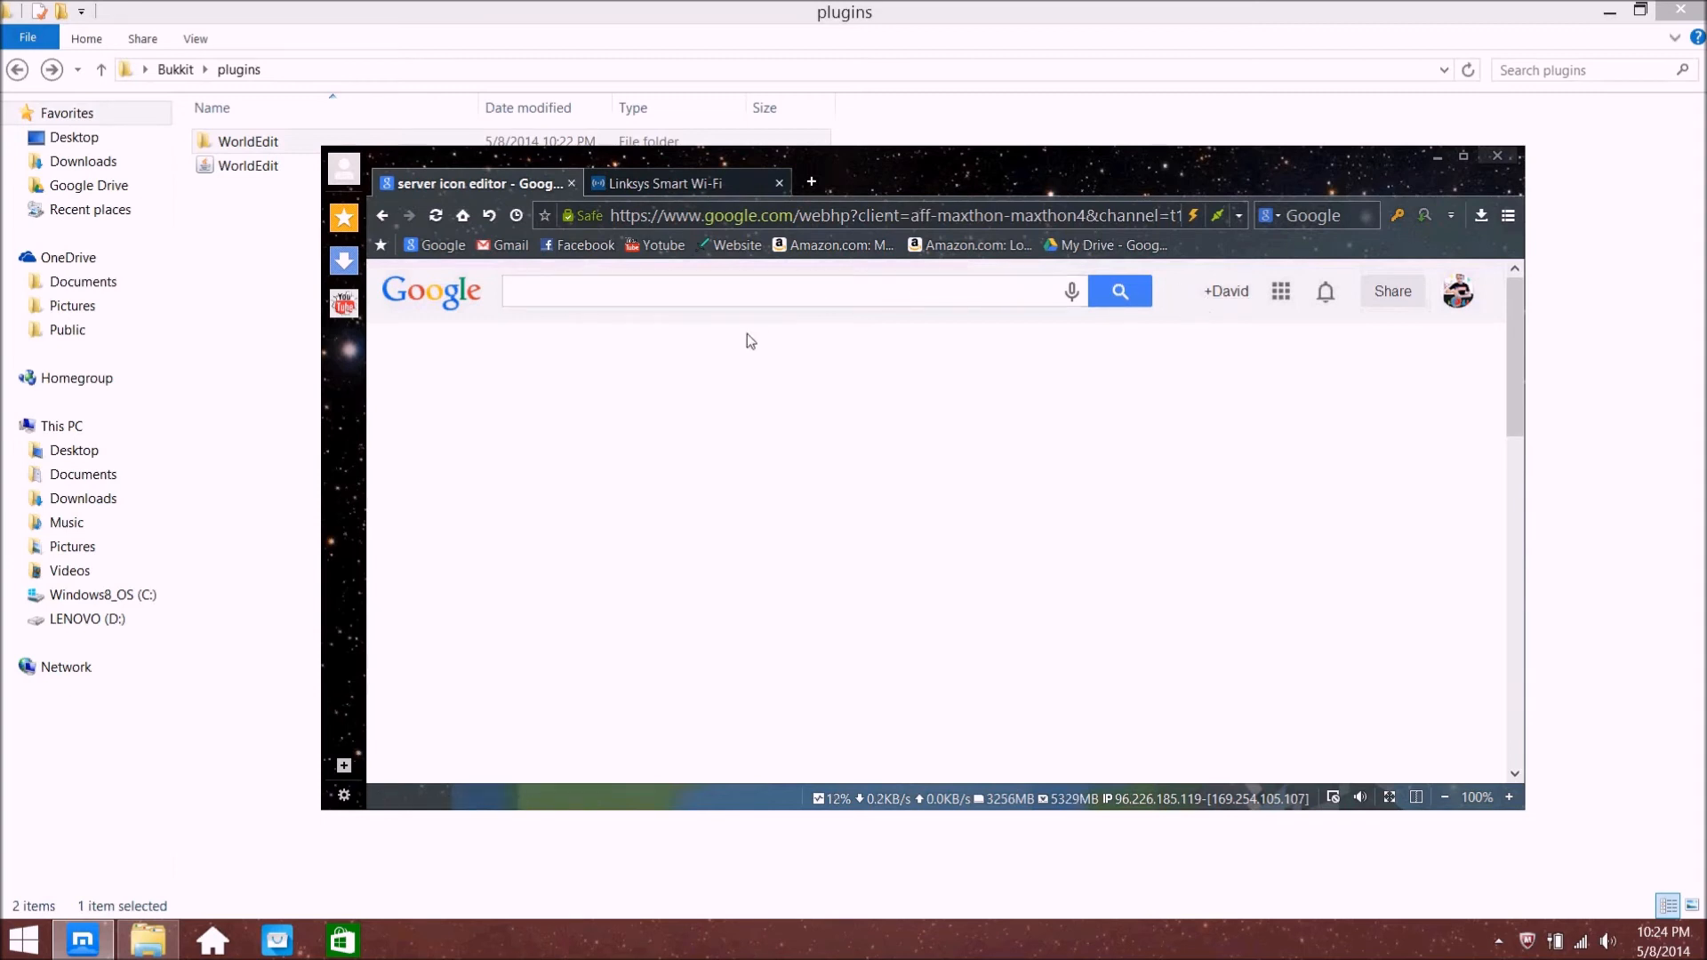
pyautogui.click(1462, 156)
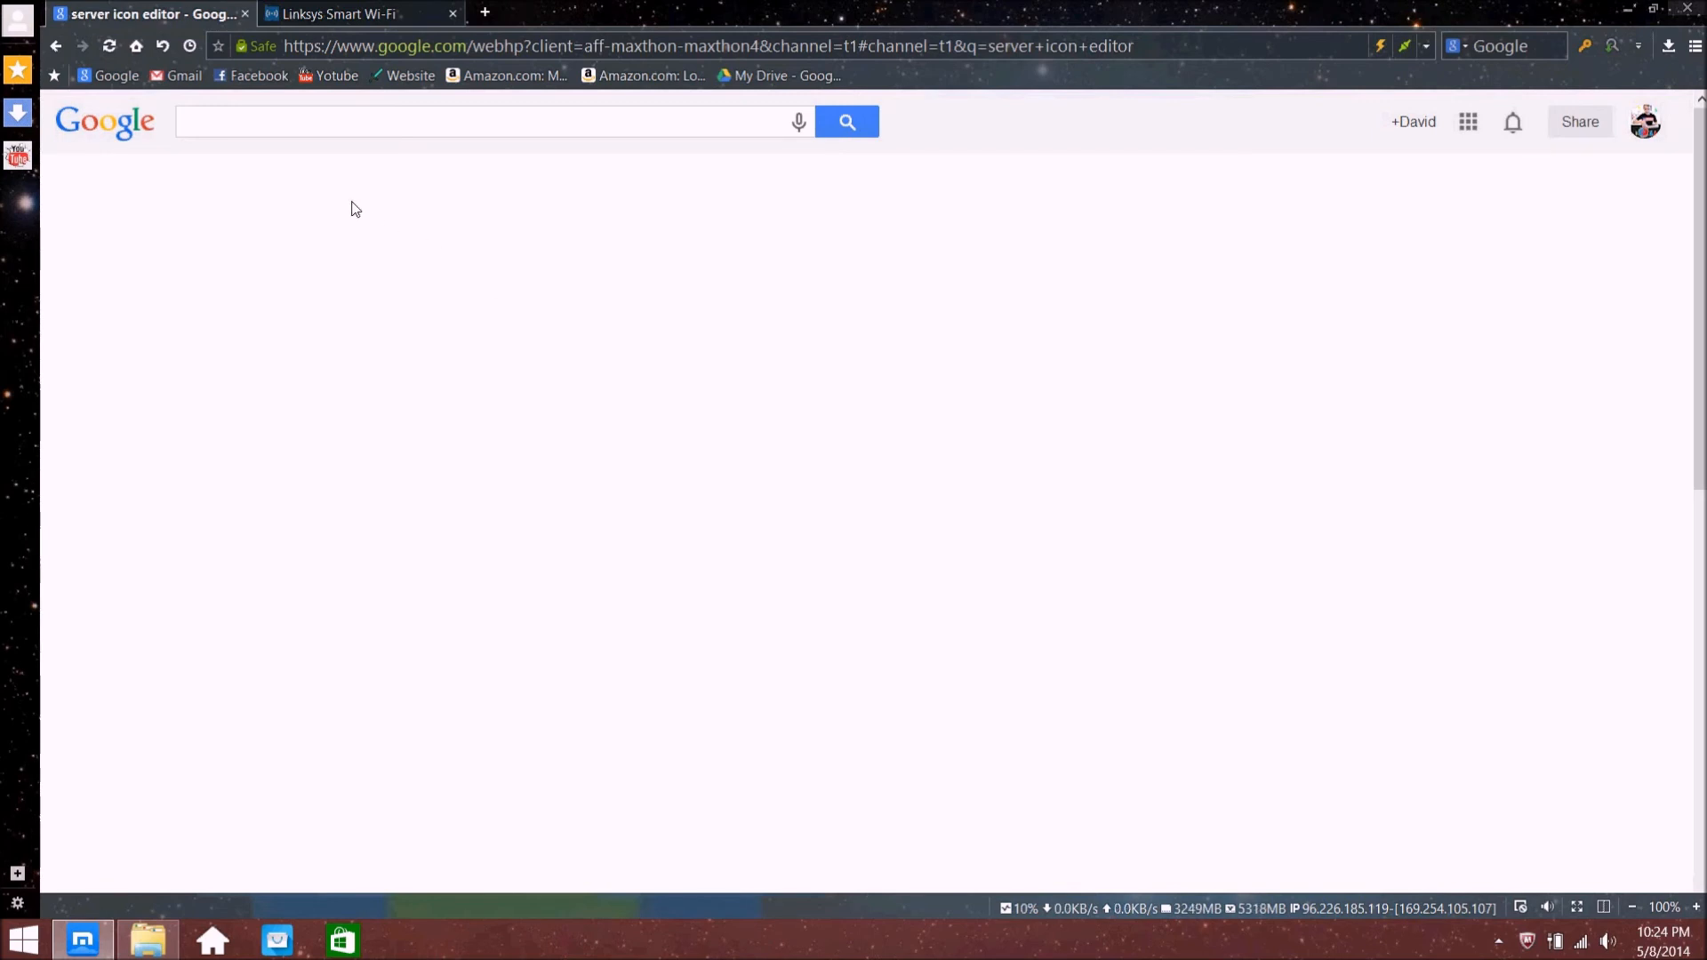
# Search Google for "minecraft server icon"
pyautogui.click(242, 125)
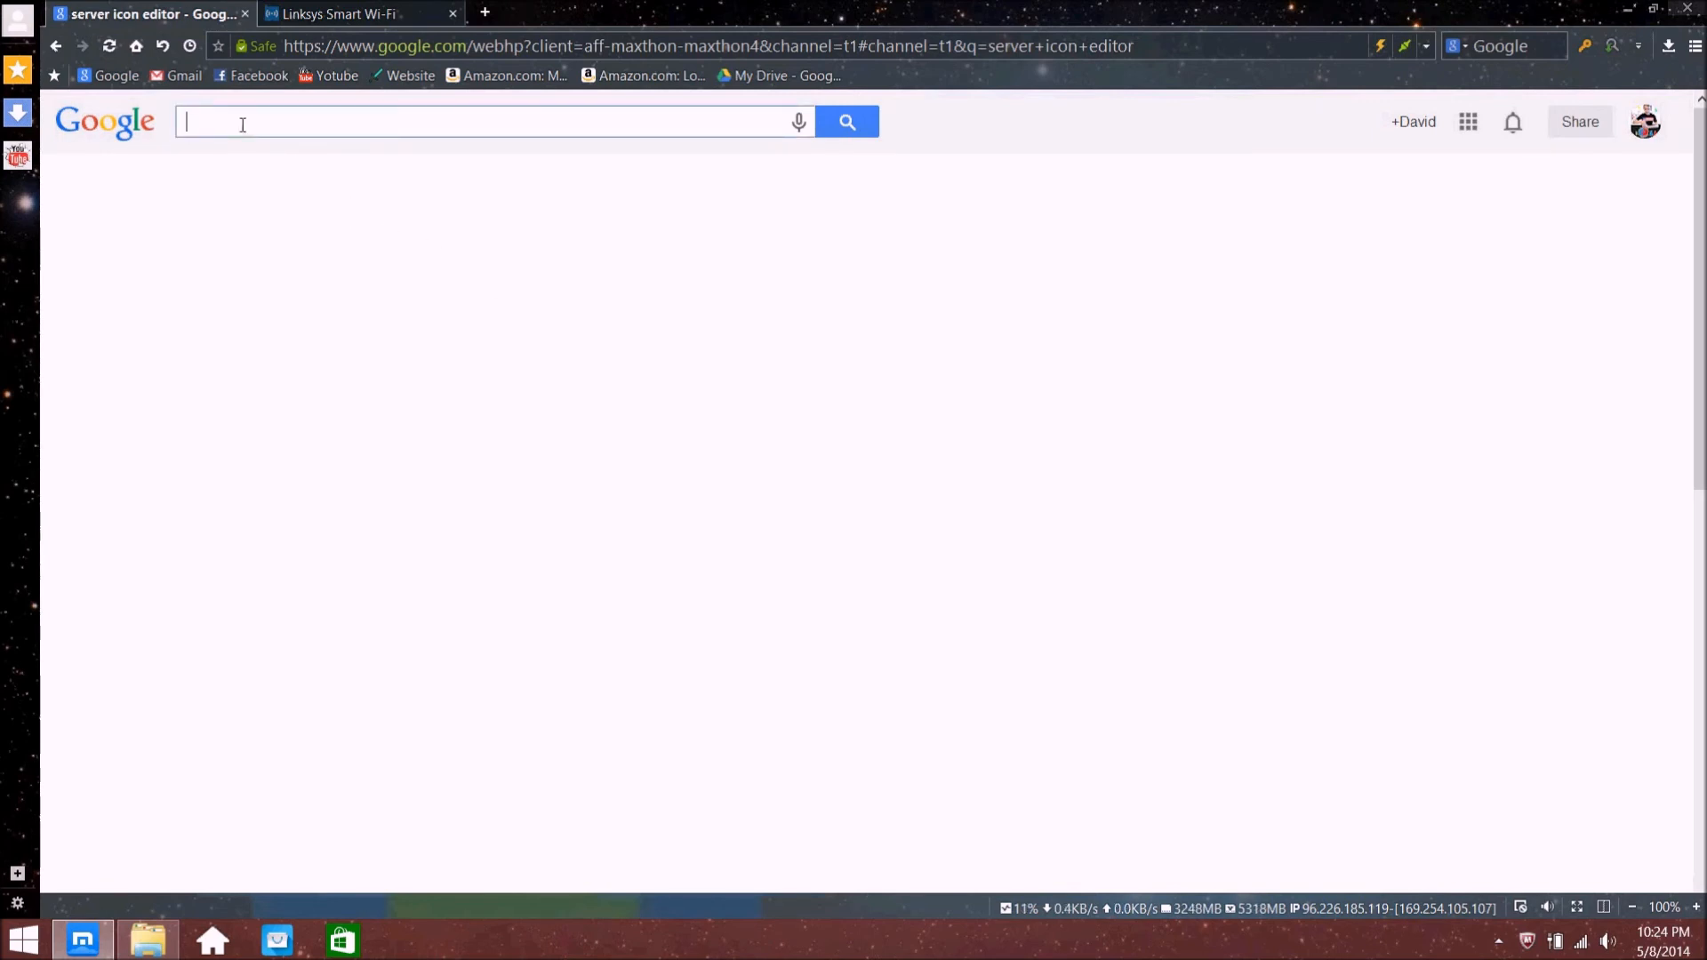
pyautogui.write('minerc')
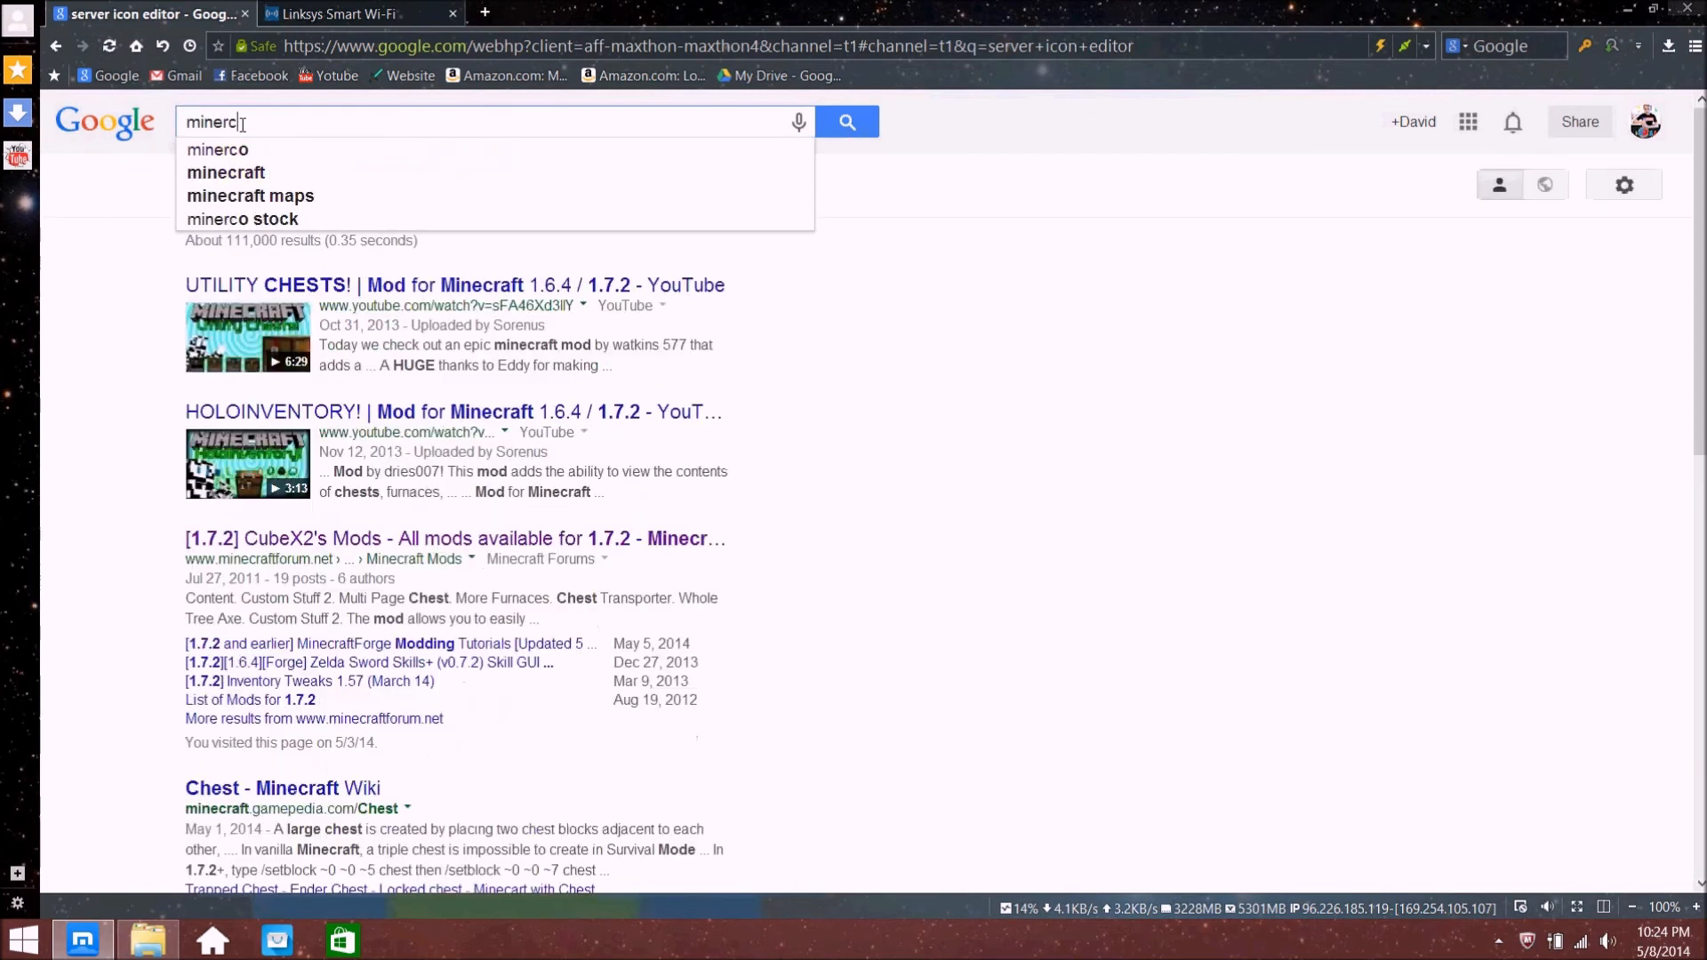
pyautogui.press('BackSpace')
pyautogui.press('BackSpace')
pyautogui.write('craft server icon')
pyautogui.press('Return')
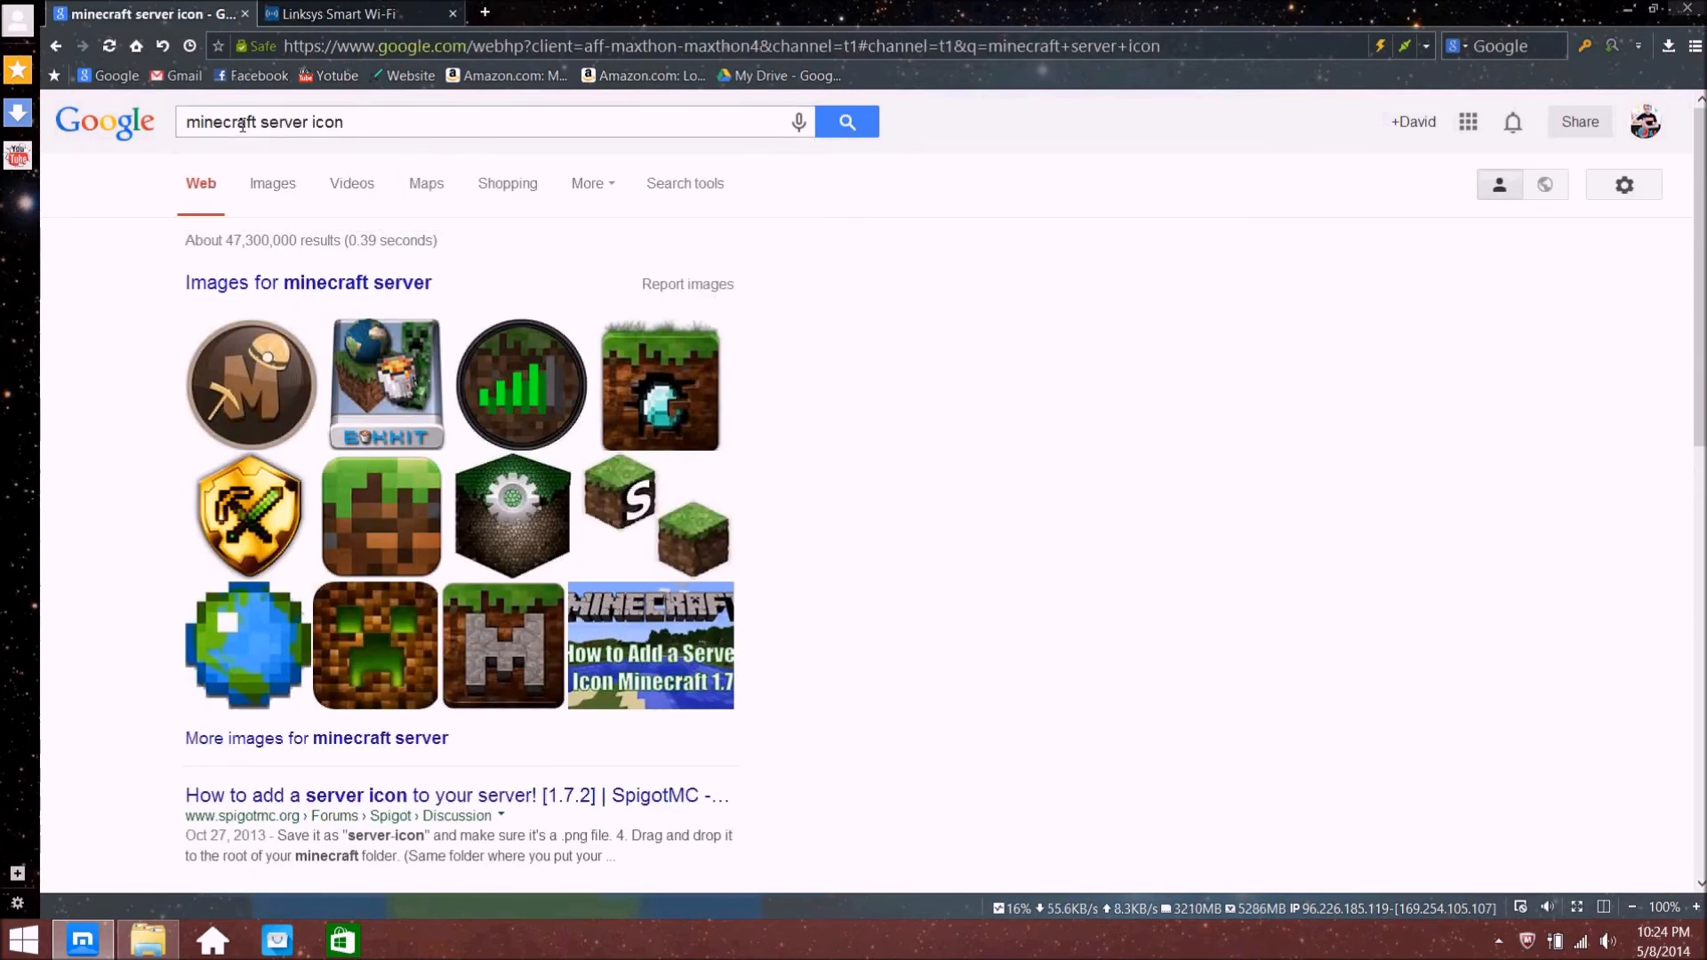
# Show the image results for the search and limit them to exactly 64 by 64 px
pyautogui.click(274, 183)
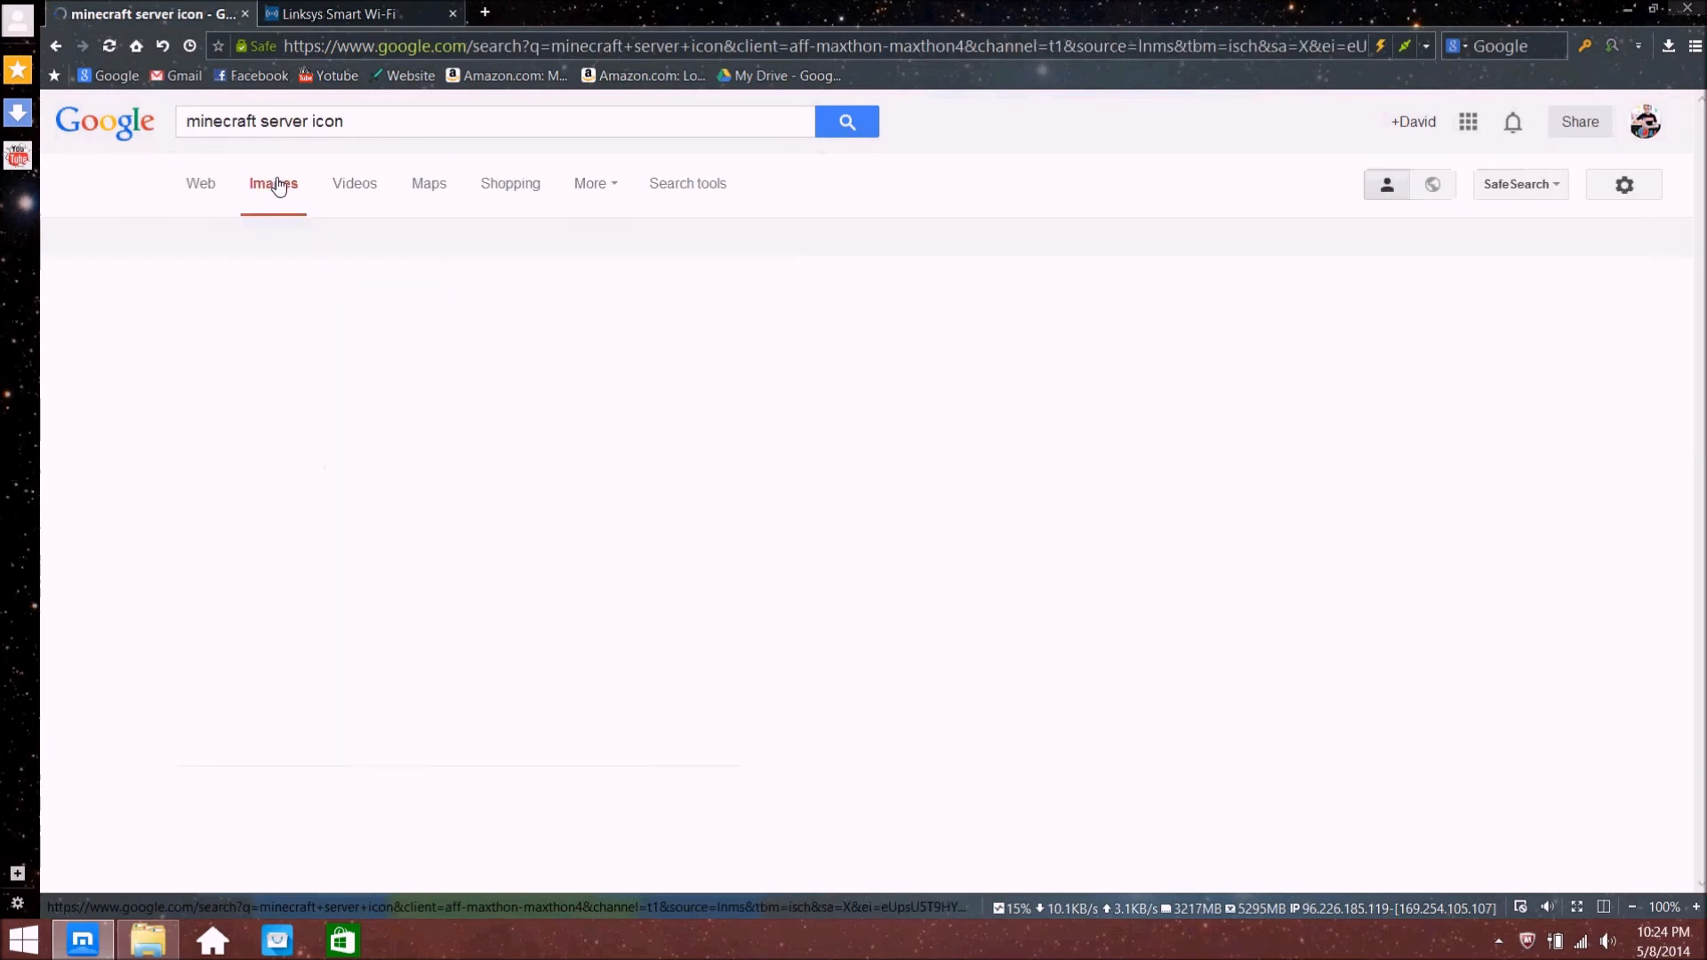
pyautogui.click(702, 182)
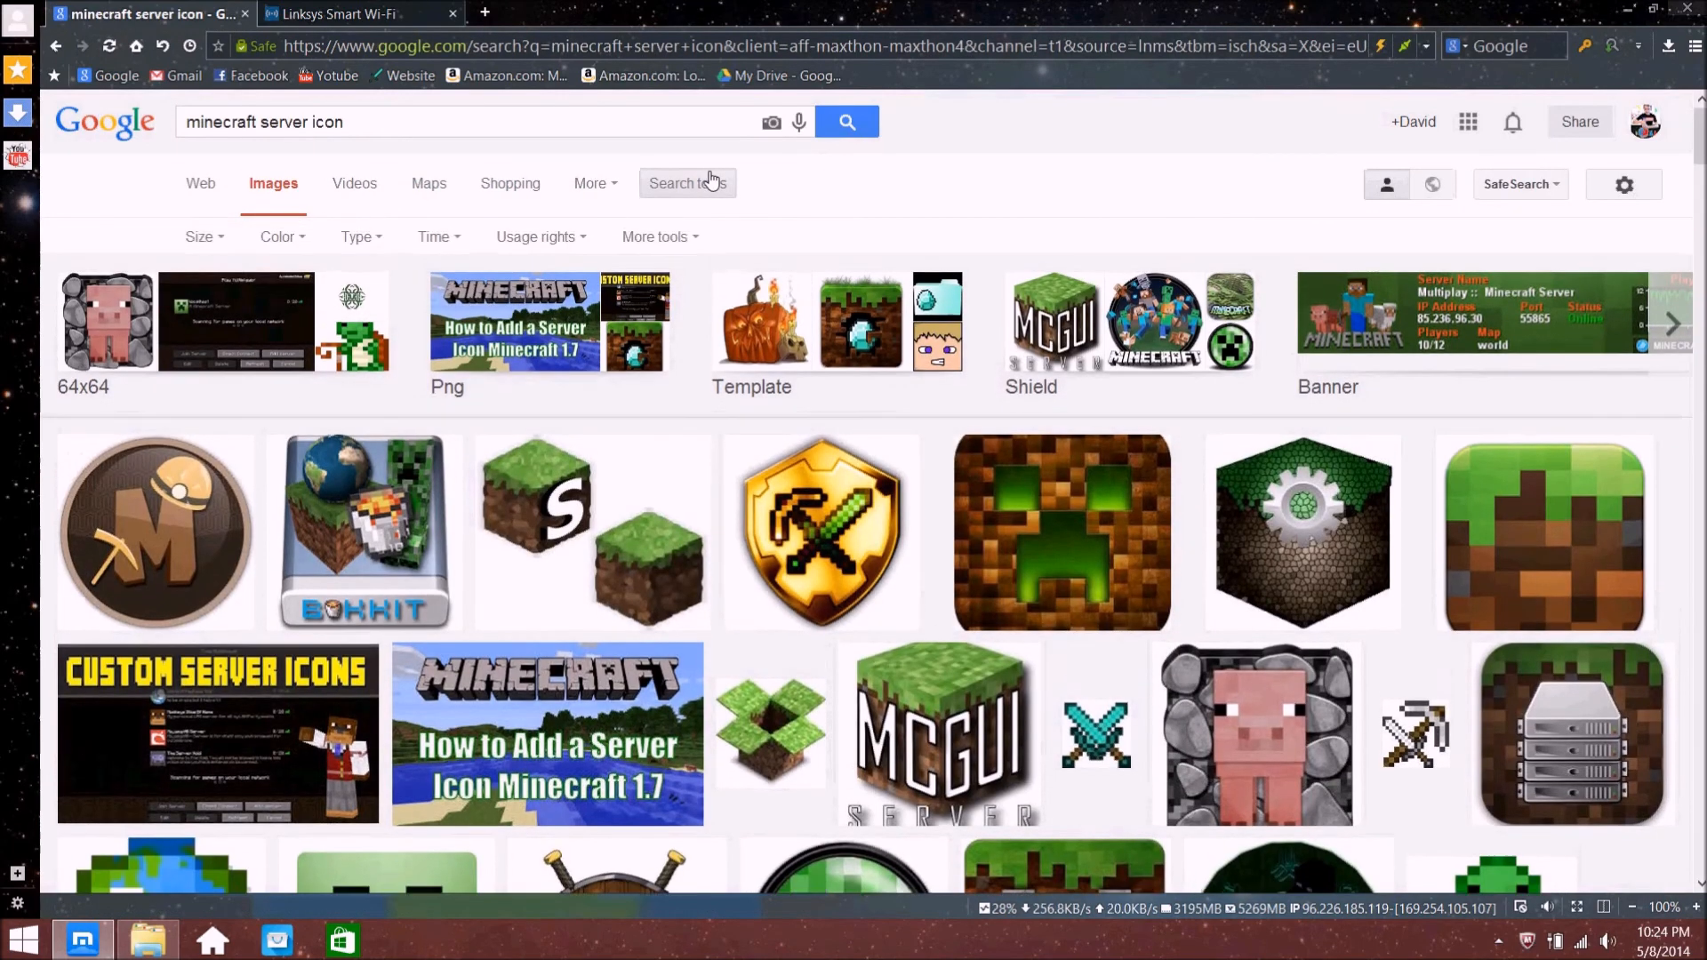
pyautogui.click(194, 236)
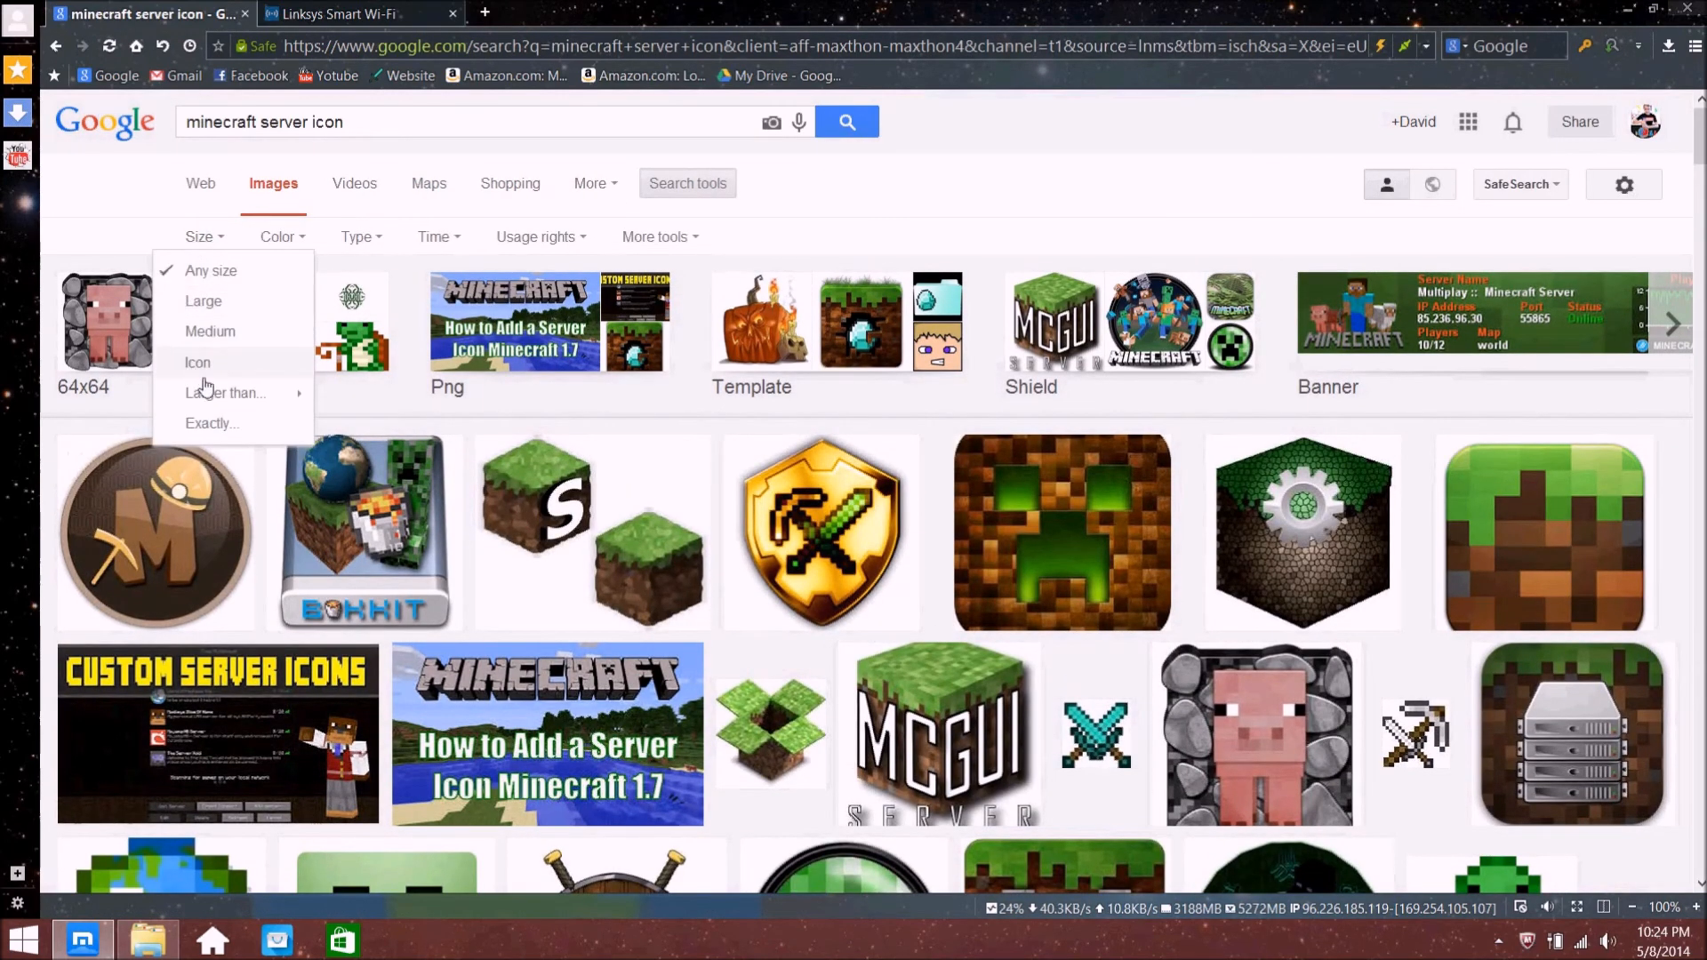
pyautogui.click(240, 432)
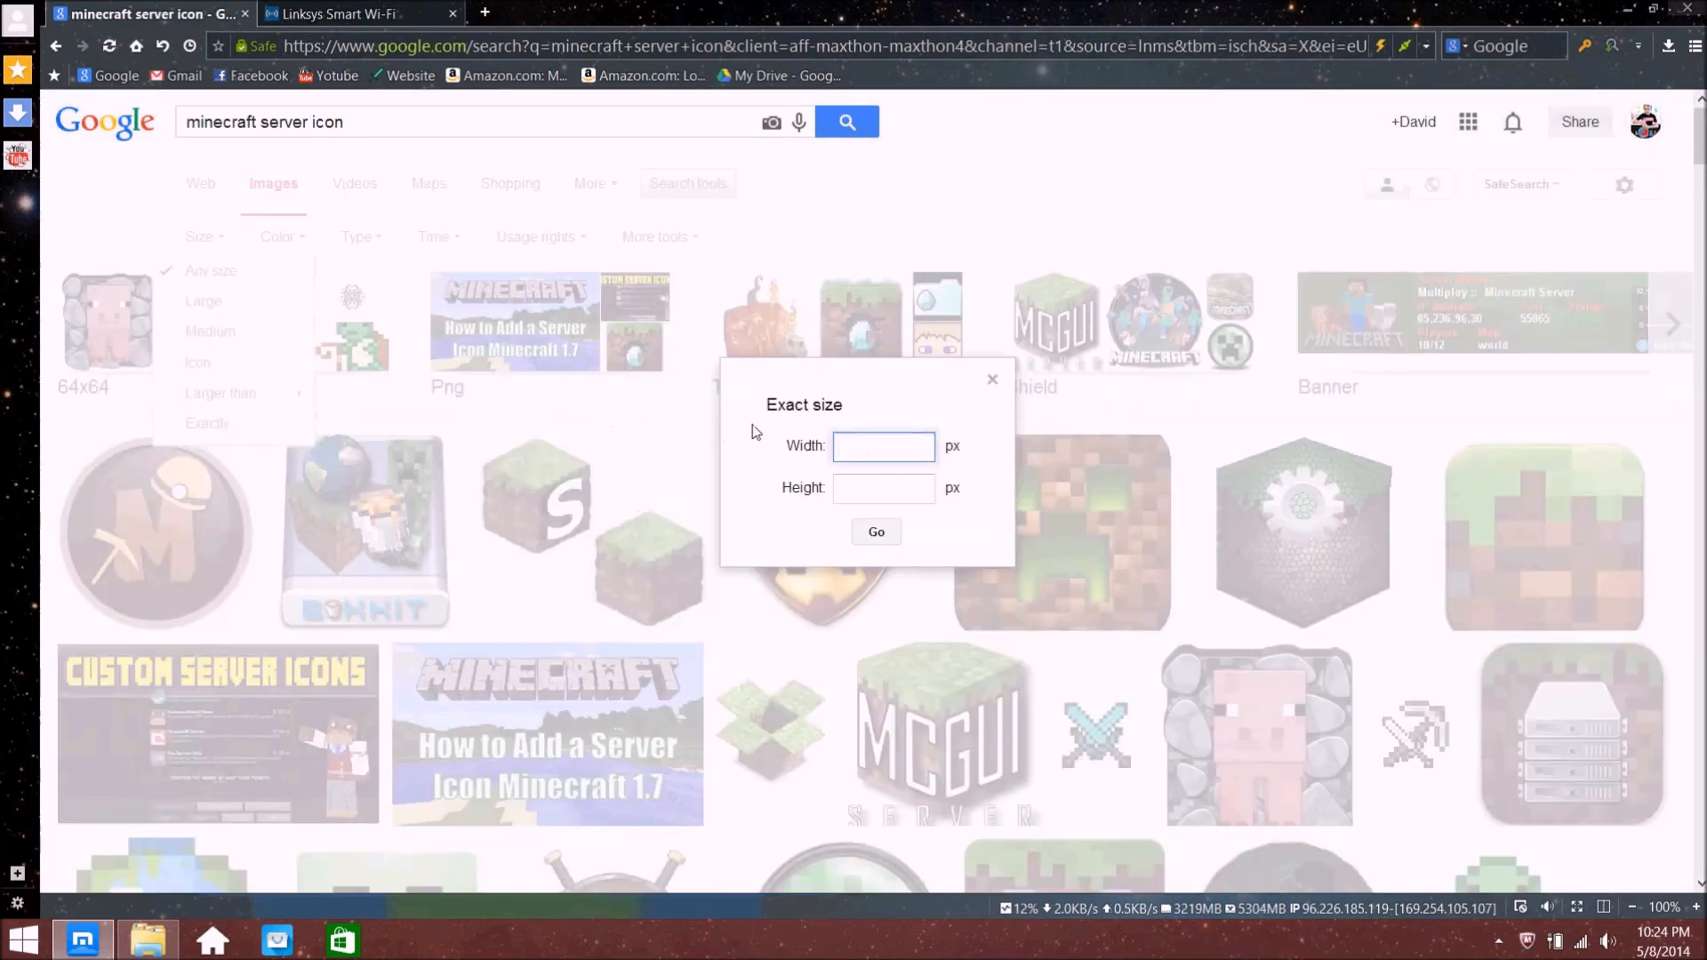
pyautogui.click(865, 495)
pyautogui.write('6')
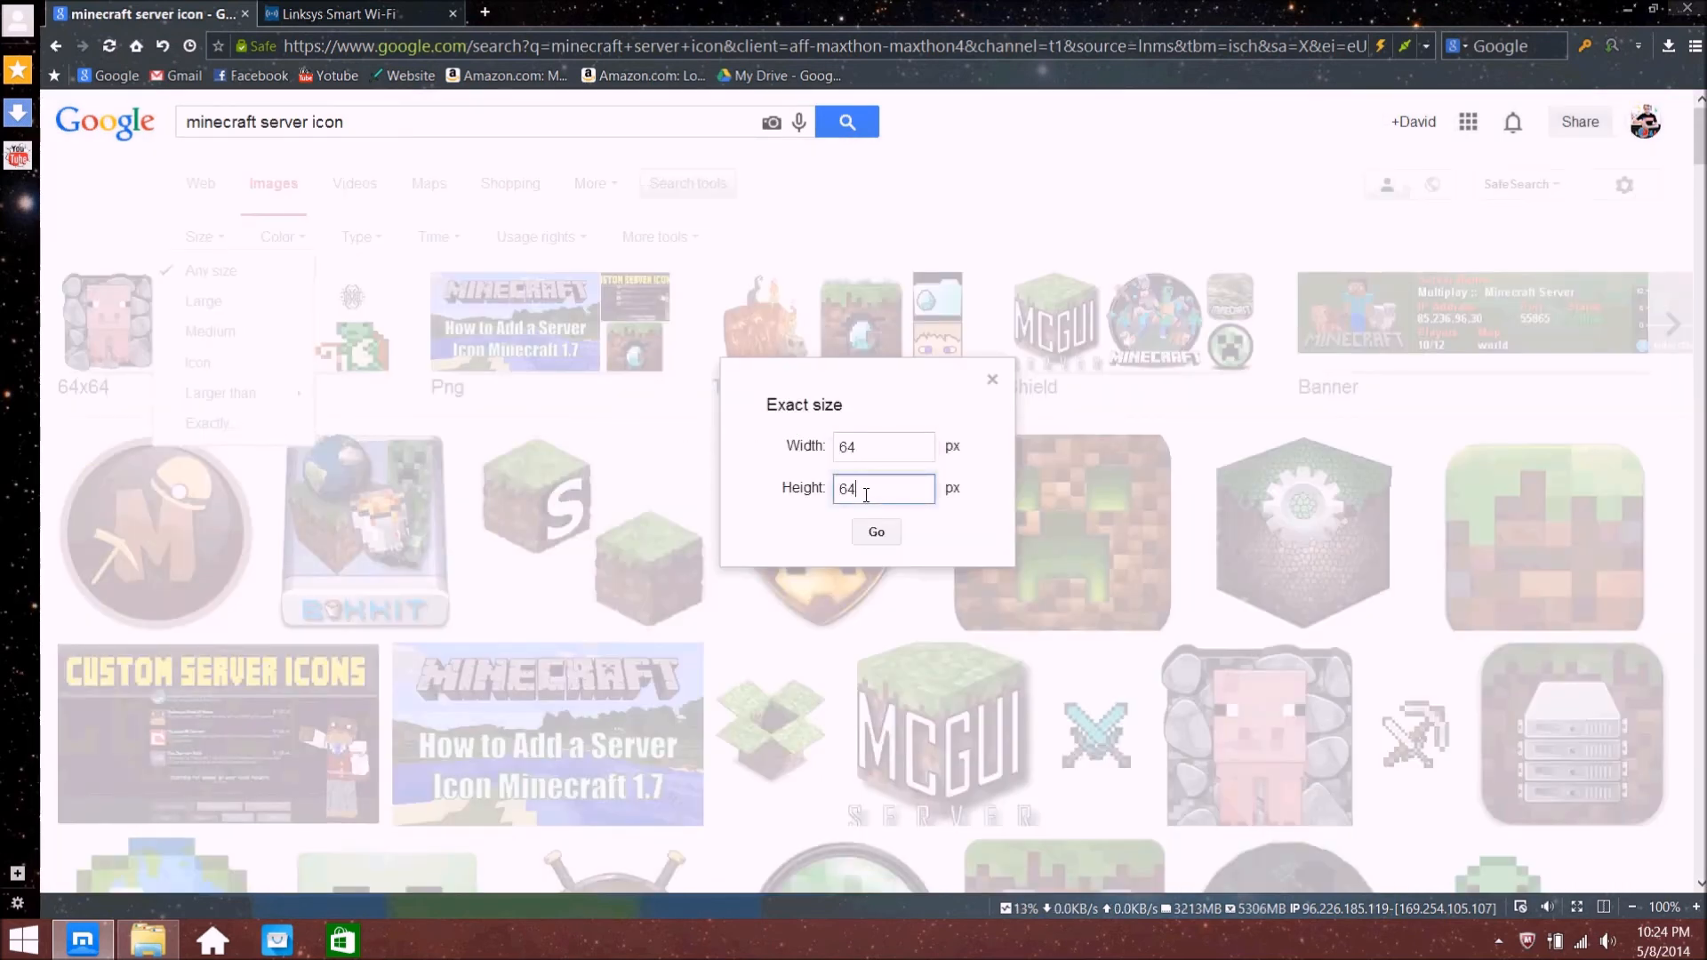
pyautogui.write('4')
pyautogui.click(878, 531)
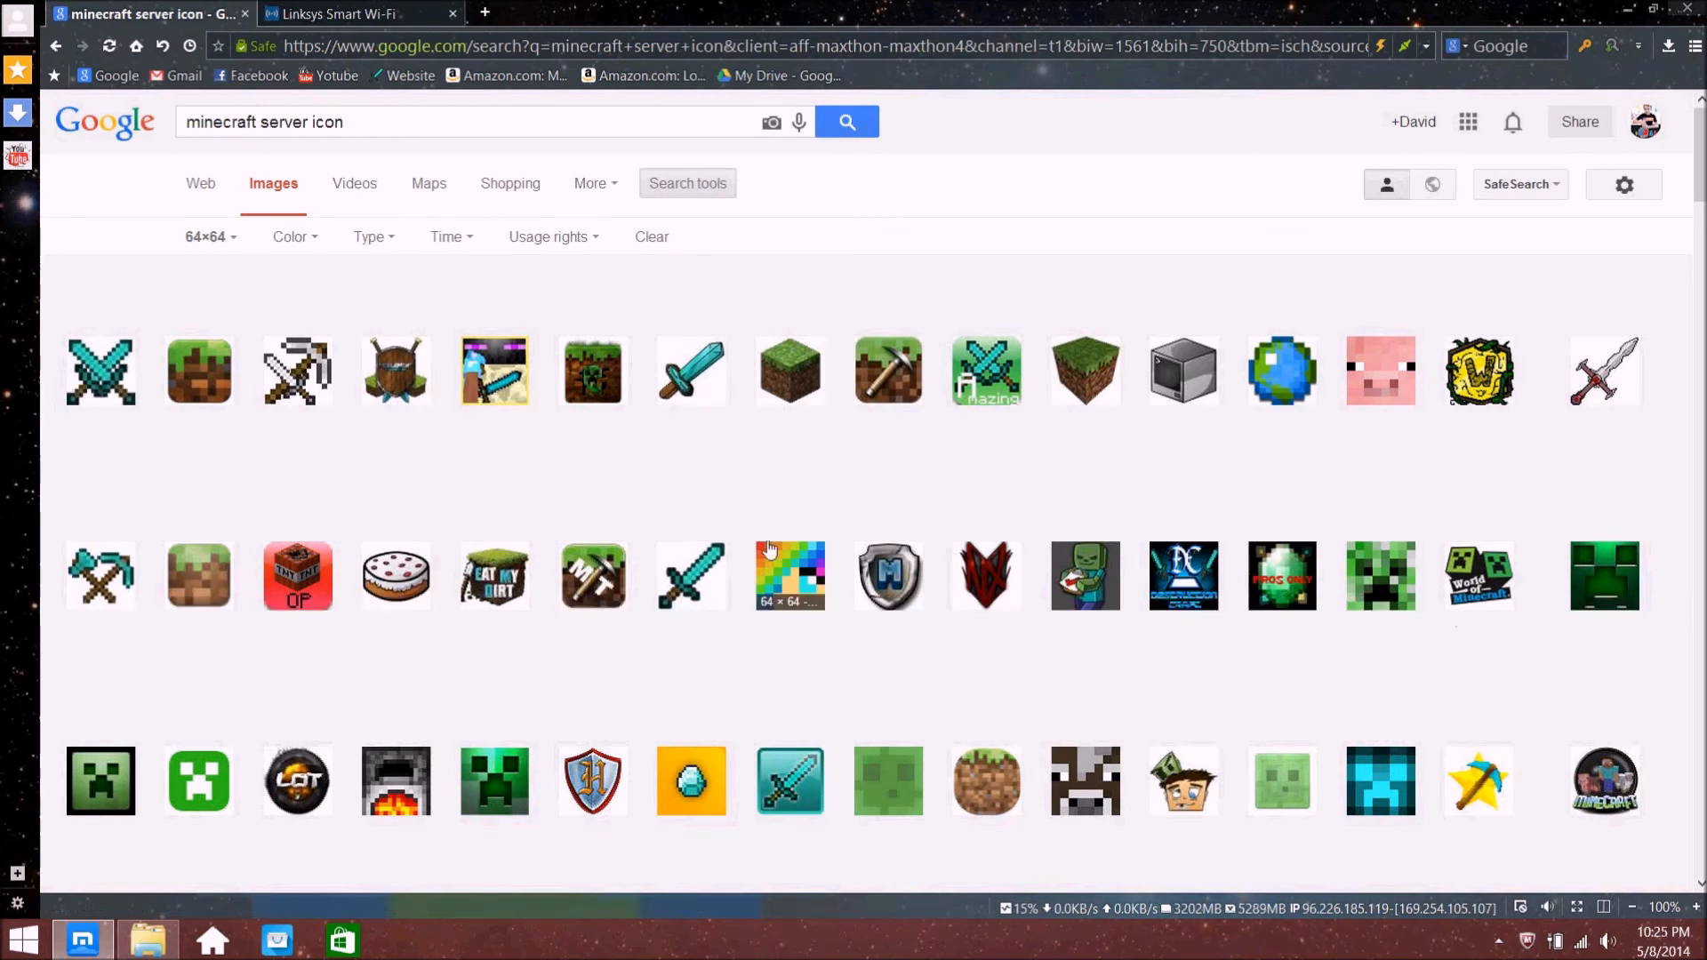
# Save the furnace icon from the image results to the Desktop as the JPG file images
pyautogui.scroll(-3, 368, 496)
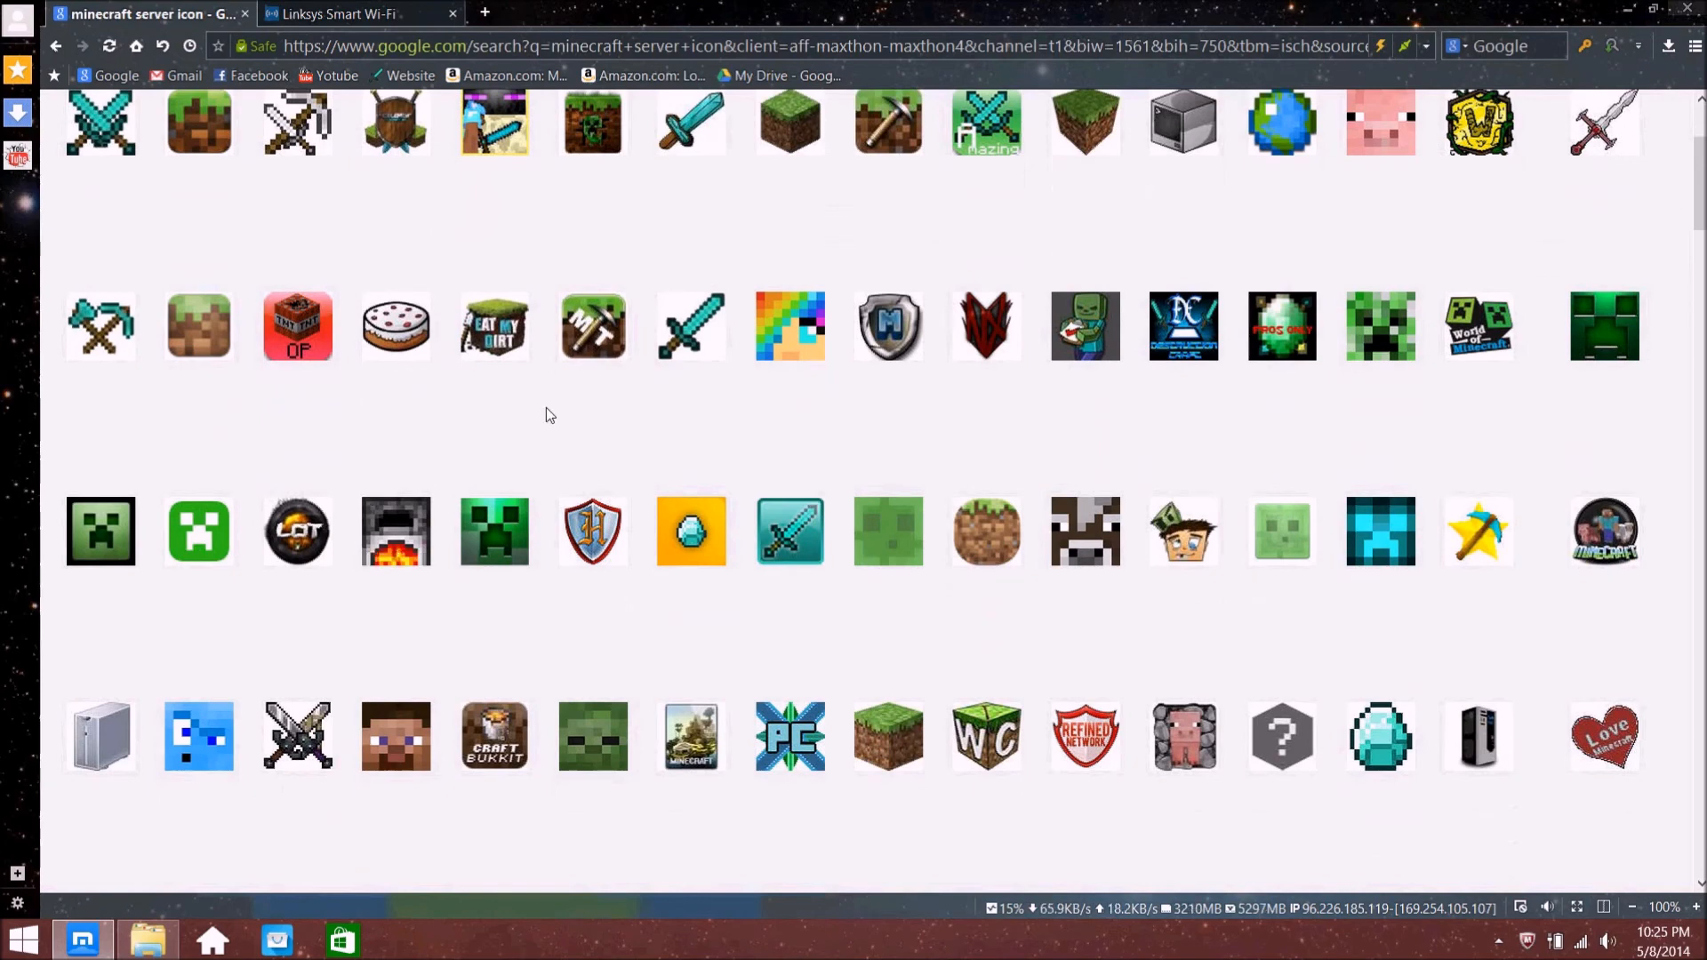
pyautogui.rightClick(399, 516)
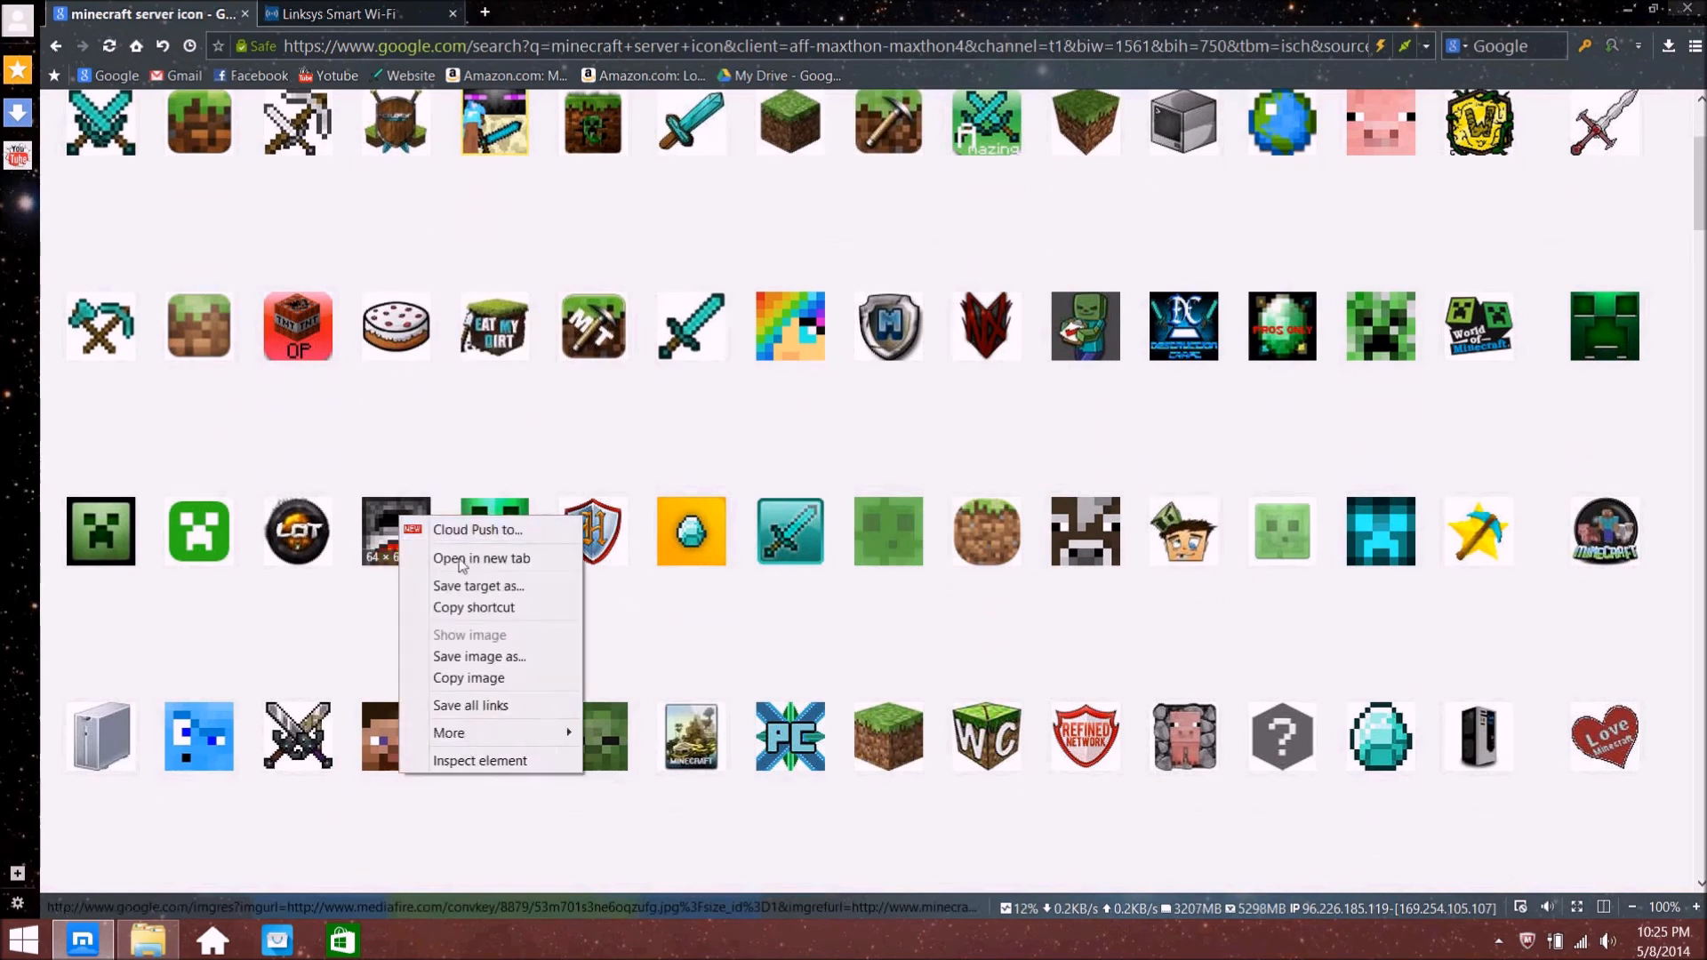
pyautogui.click(481, 664)
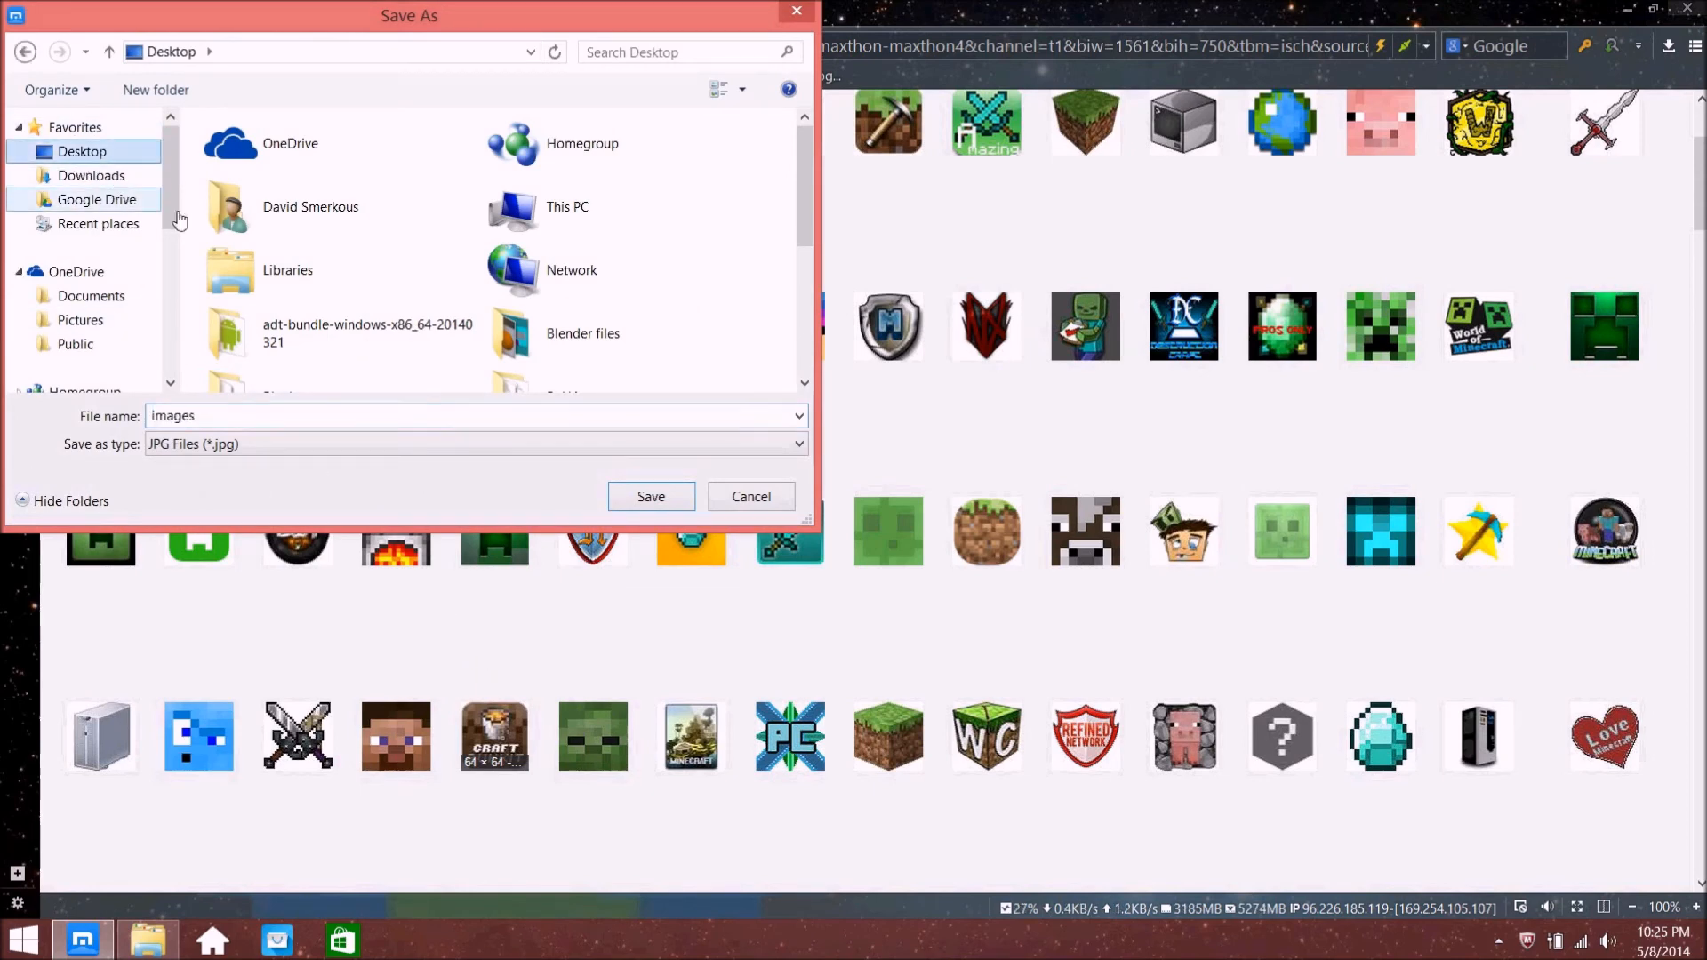
pyautogui.click(650, 496)
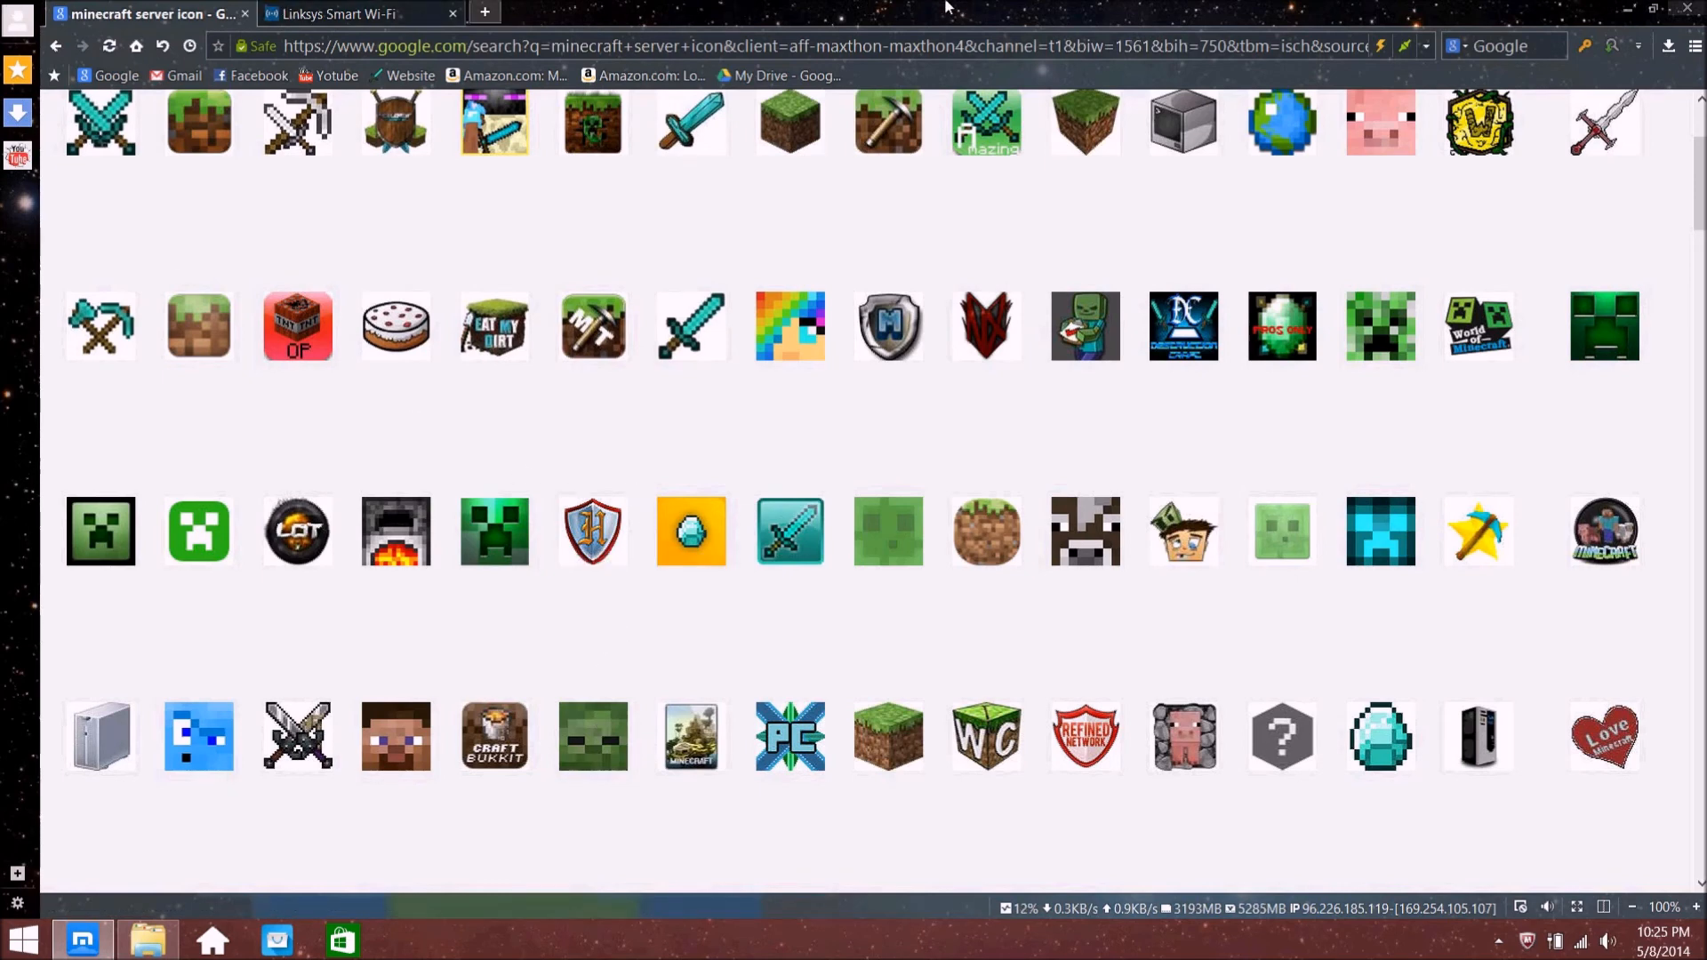
# Minimize the browser, shrink the plugins folder window to uncover the desktop, and place the saved furnace image on an empty desktop area
pyautogui.moveTo(945, 4); pyautogui.dragTo(850, 286)
pyautogui.click(1420, 293)
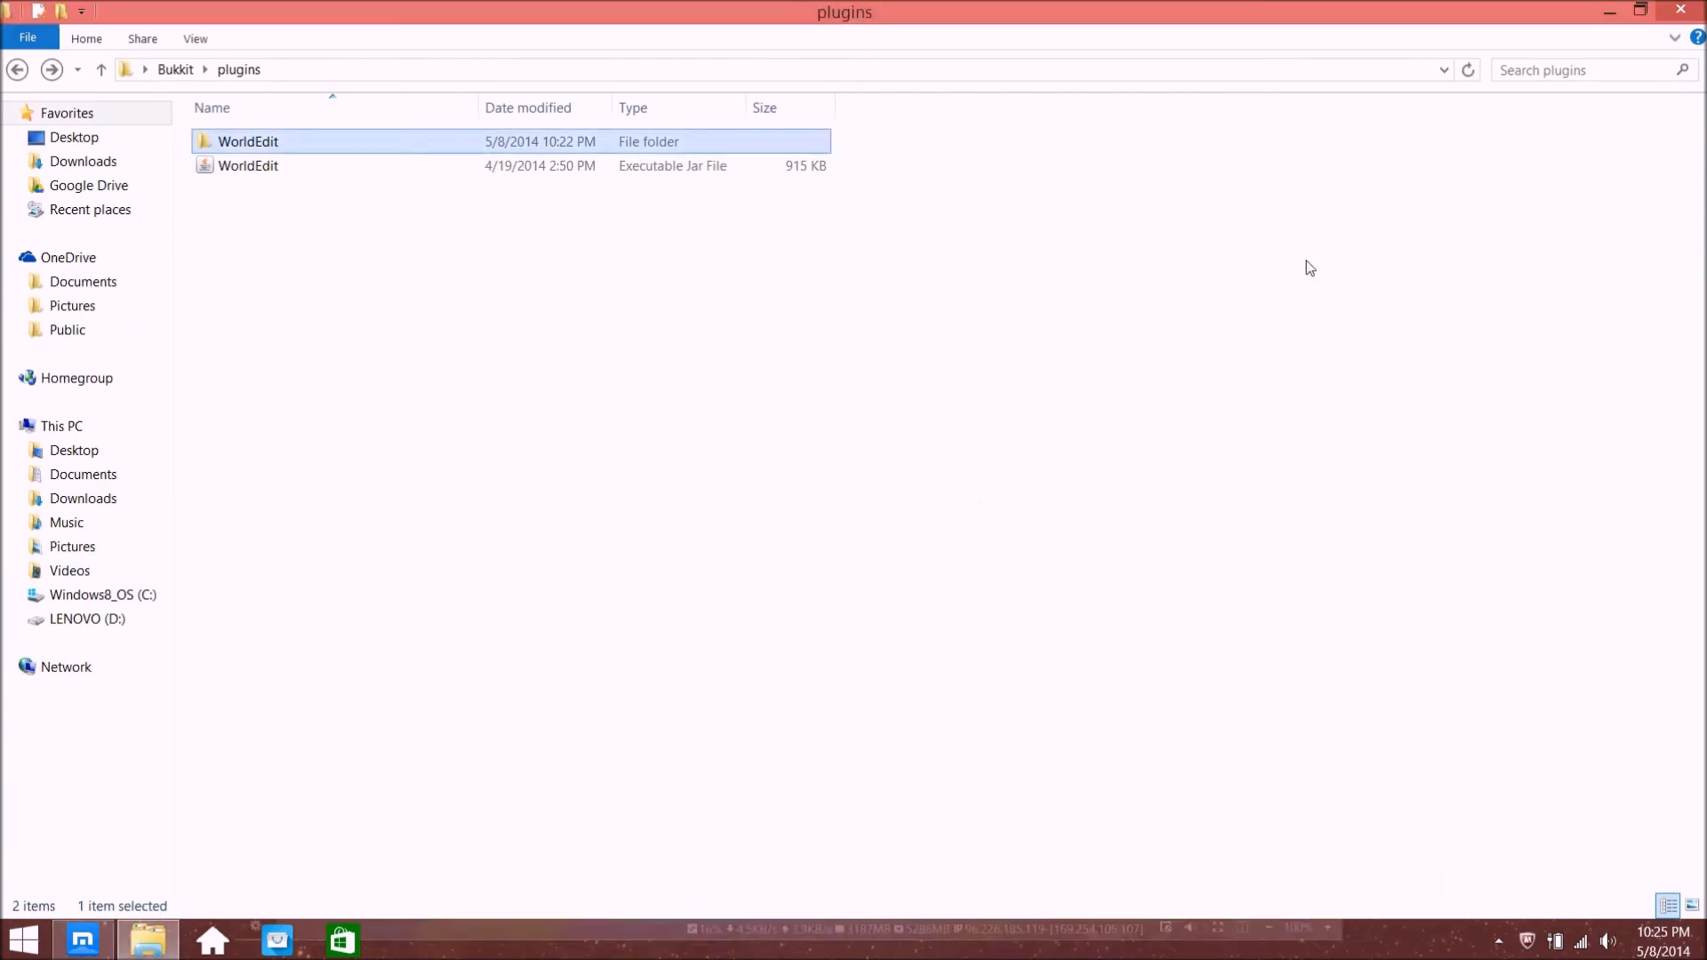
pyautogui.doubleClick(982, 4)
pyautogui.moveTo(840, 31); pyautogui.dragTo(0, 206)
pyautogui.moveTo(378, 493); pyautogui.dragTo(1130, 390)
pyautogui.moveTo(106, 164); pyautogui.dragTo(394, 17)
pyautogui.click(1138, 380)
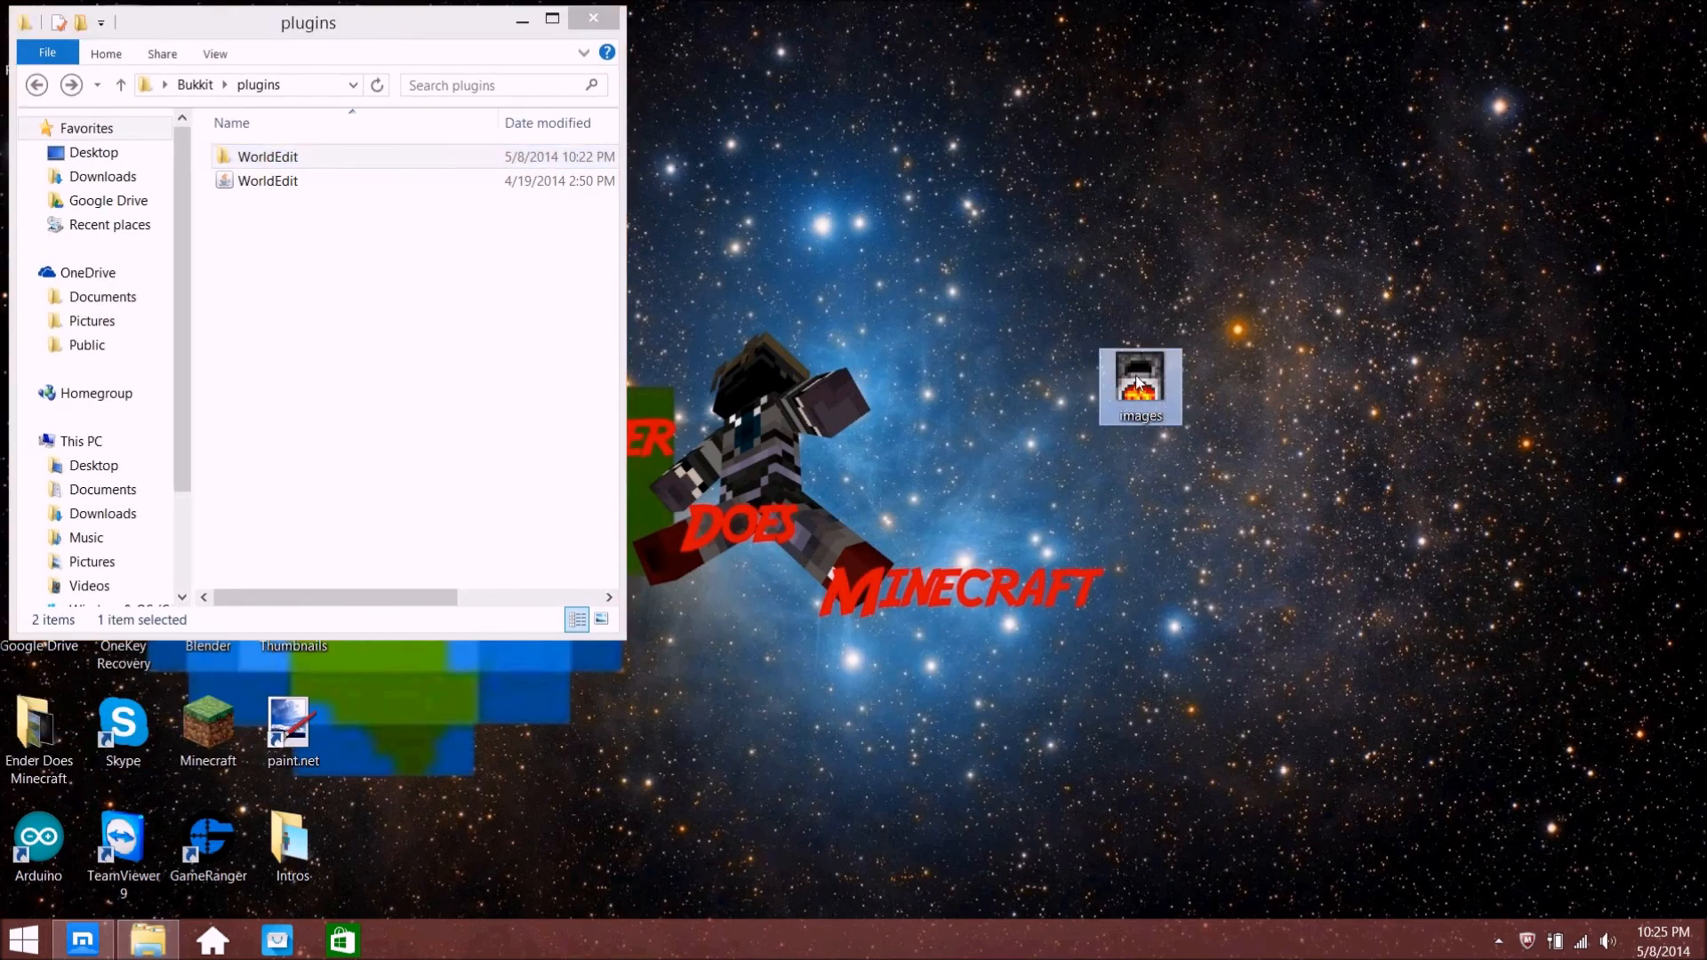
# Rename the furnace image on the desktop as server-icon
pyautogui.rightClick(1136, 384)
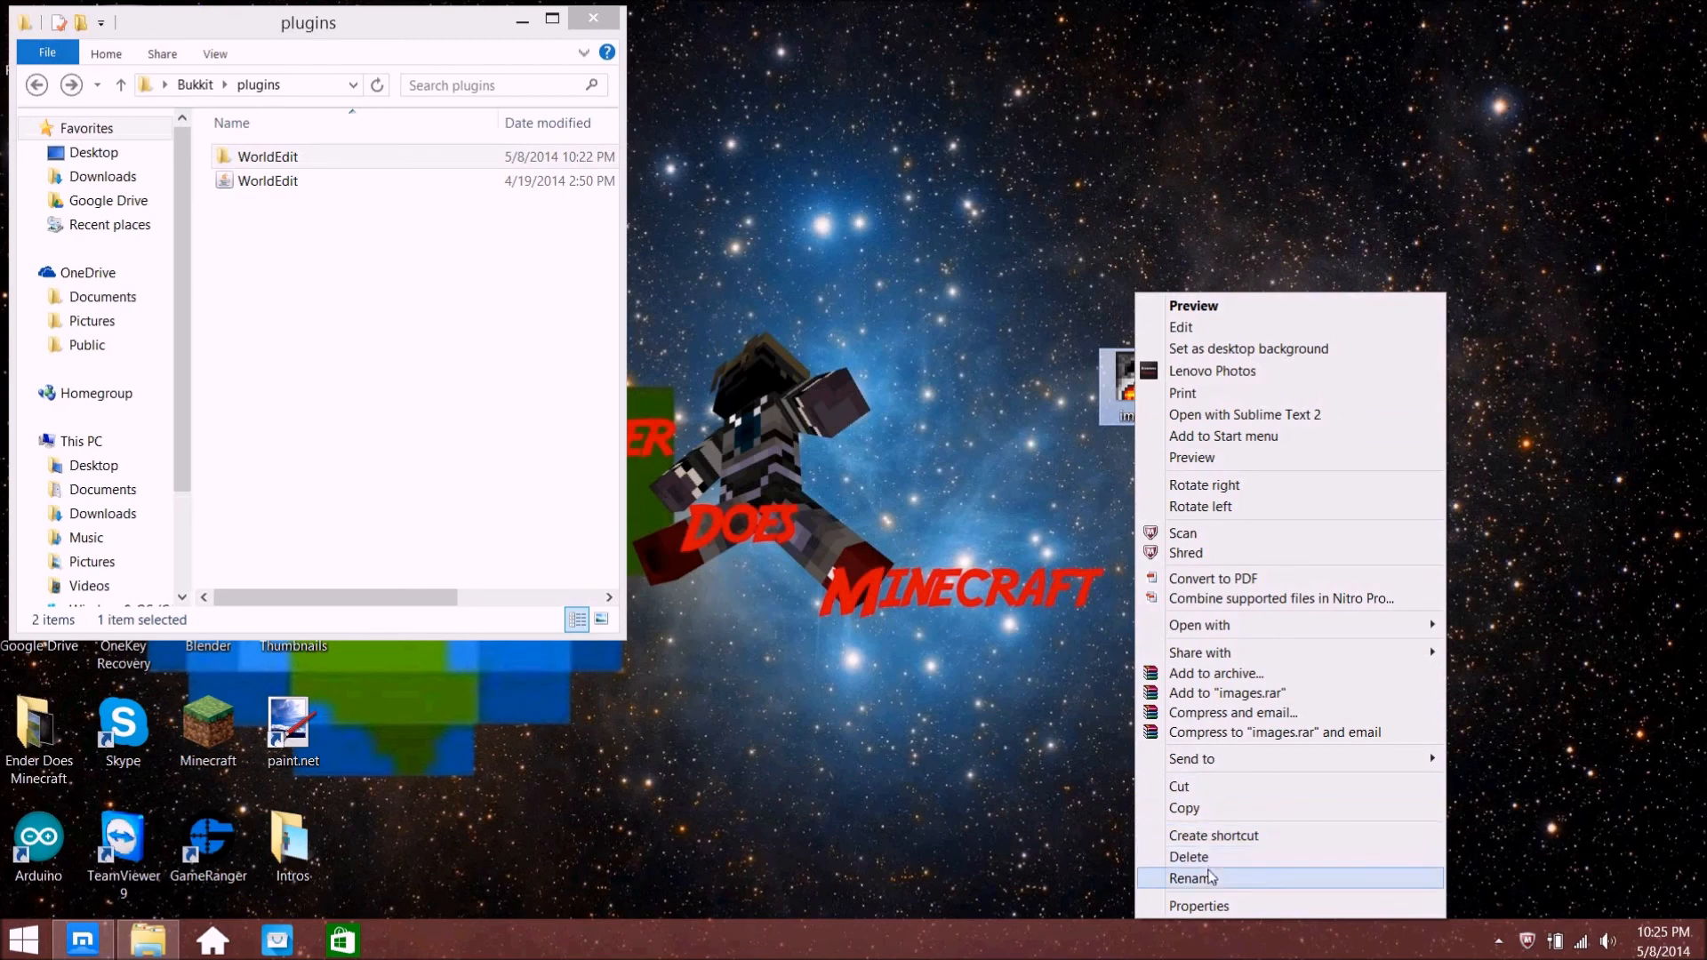
pyautogui.click(1191, 879)
pyautogui.write('s')
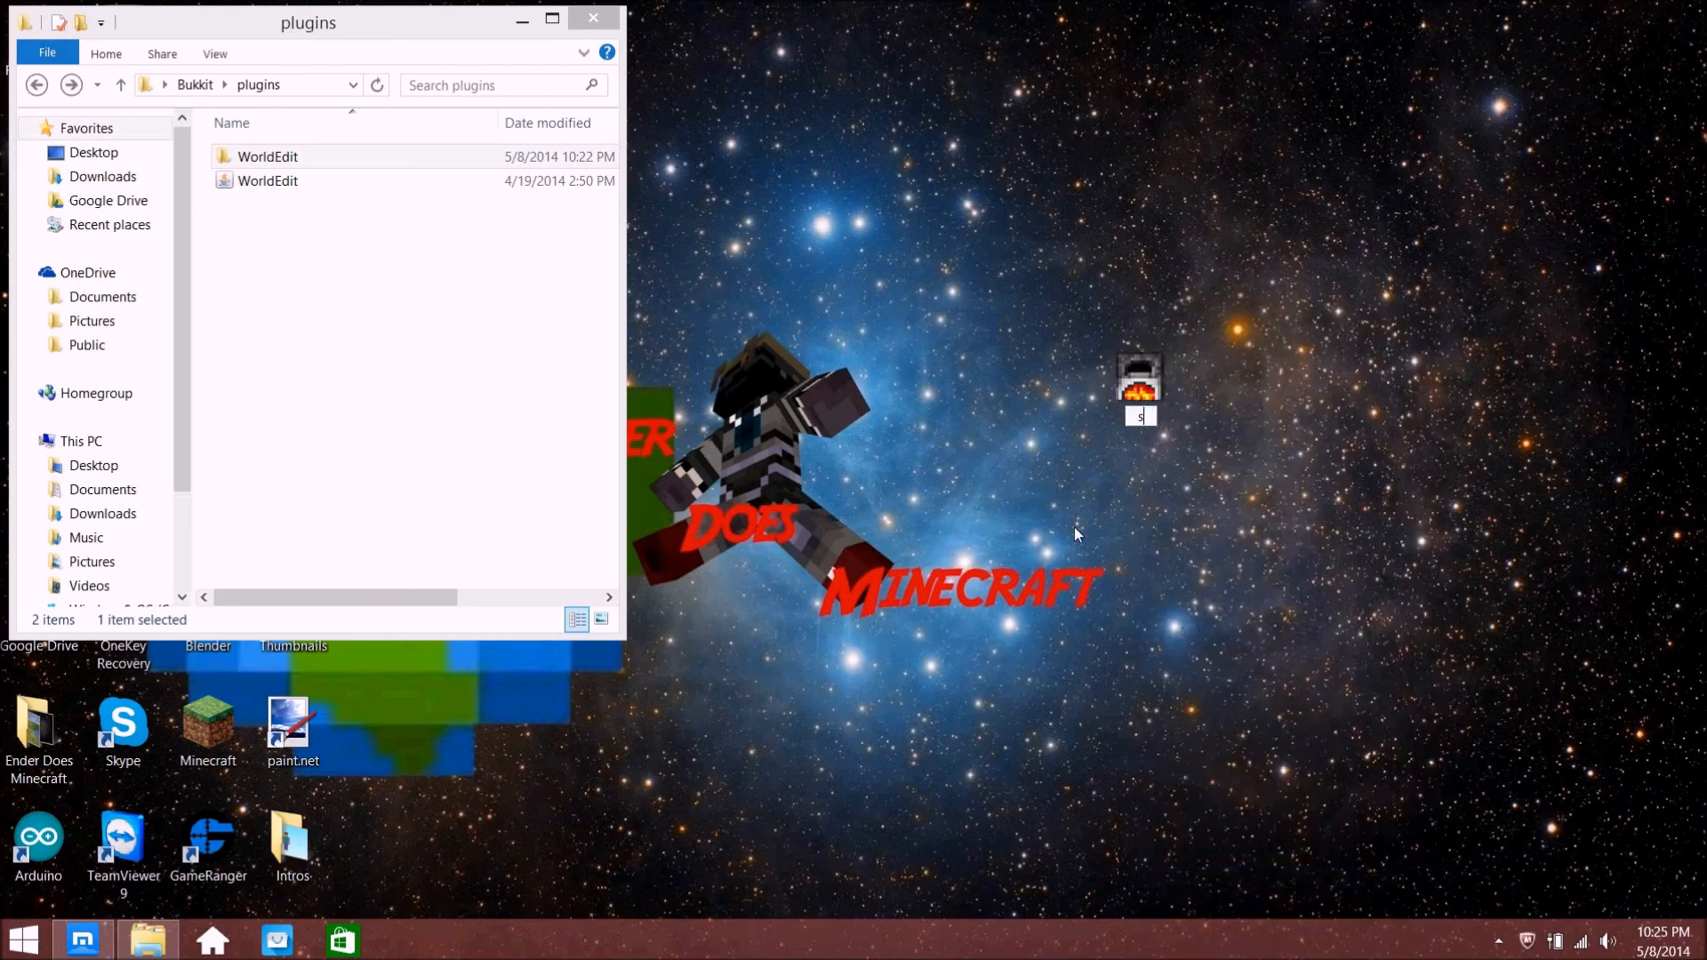
pyautogui.write('erver-icon')
pyautogui.press('Return')
pyautogui.moveTo(1142, 382)
pyautogui.mouseDown()
pyautogui.moveTo(809, 567)
pyautogui.moveTo(622, 583)
pyautogui.moveTo(1142, 384)
pyautogui.mouseUp()
# Move server-icon from the desktop into the Bukkit folder and launch the server with the Start Server file
pyautogui.click(36, 85)
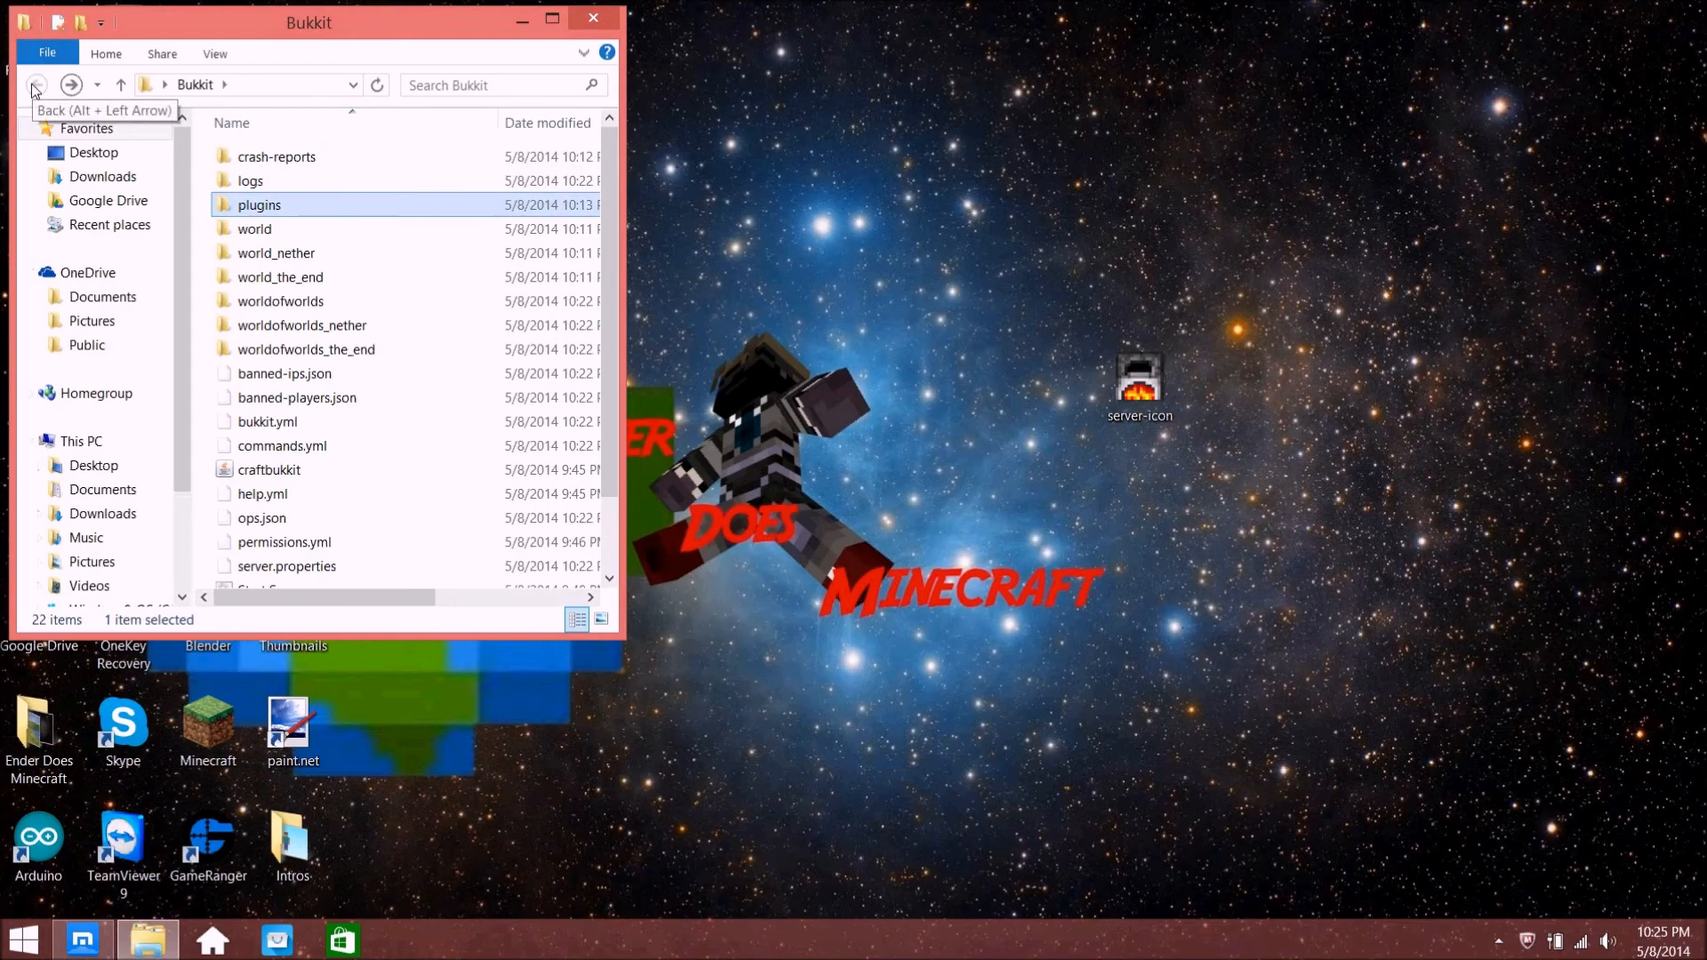
pyautogui.moveTo(1140, 381); pyautogui.dragTo(195, 338)
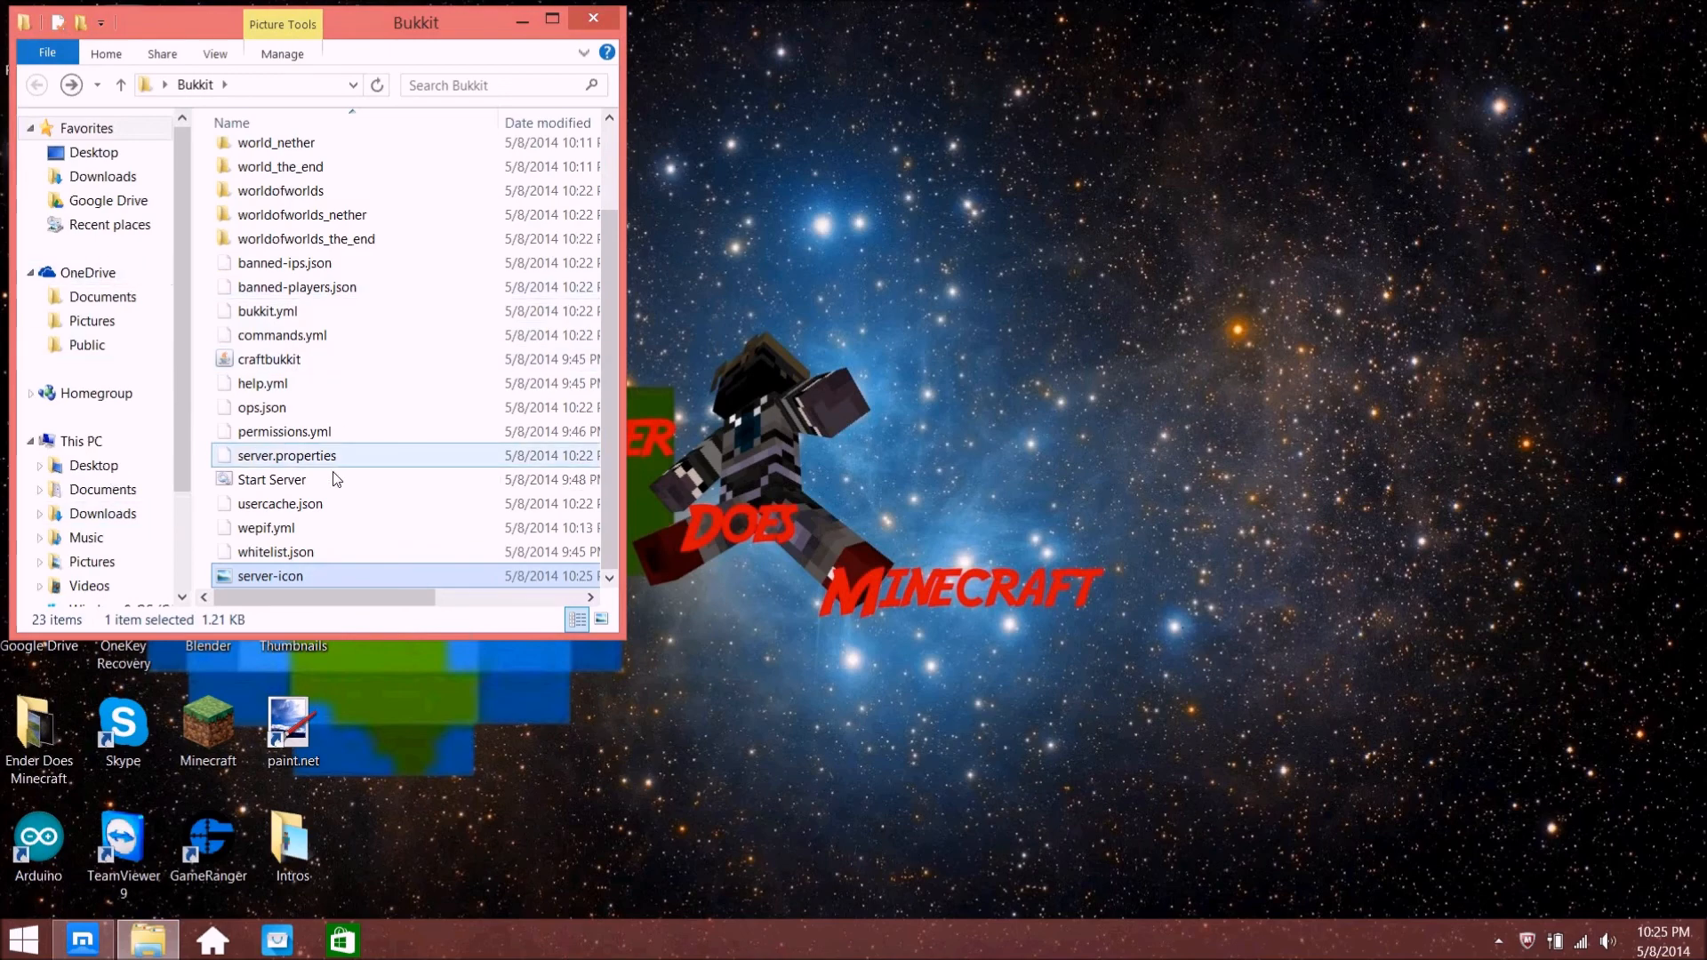
pyautogui.doubleClick(269, 480)
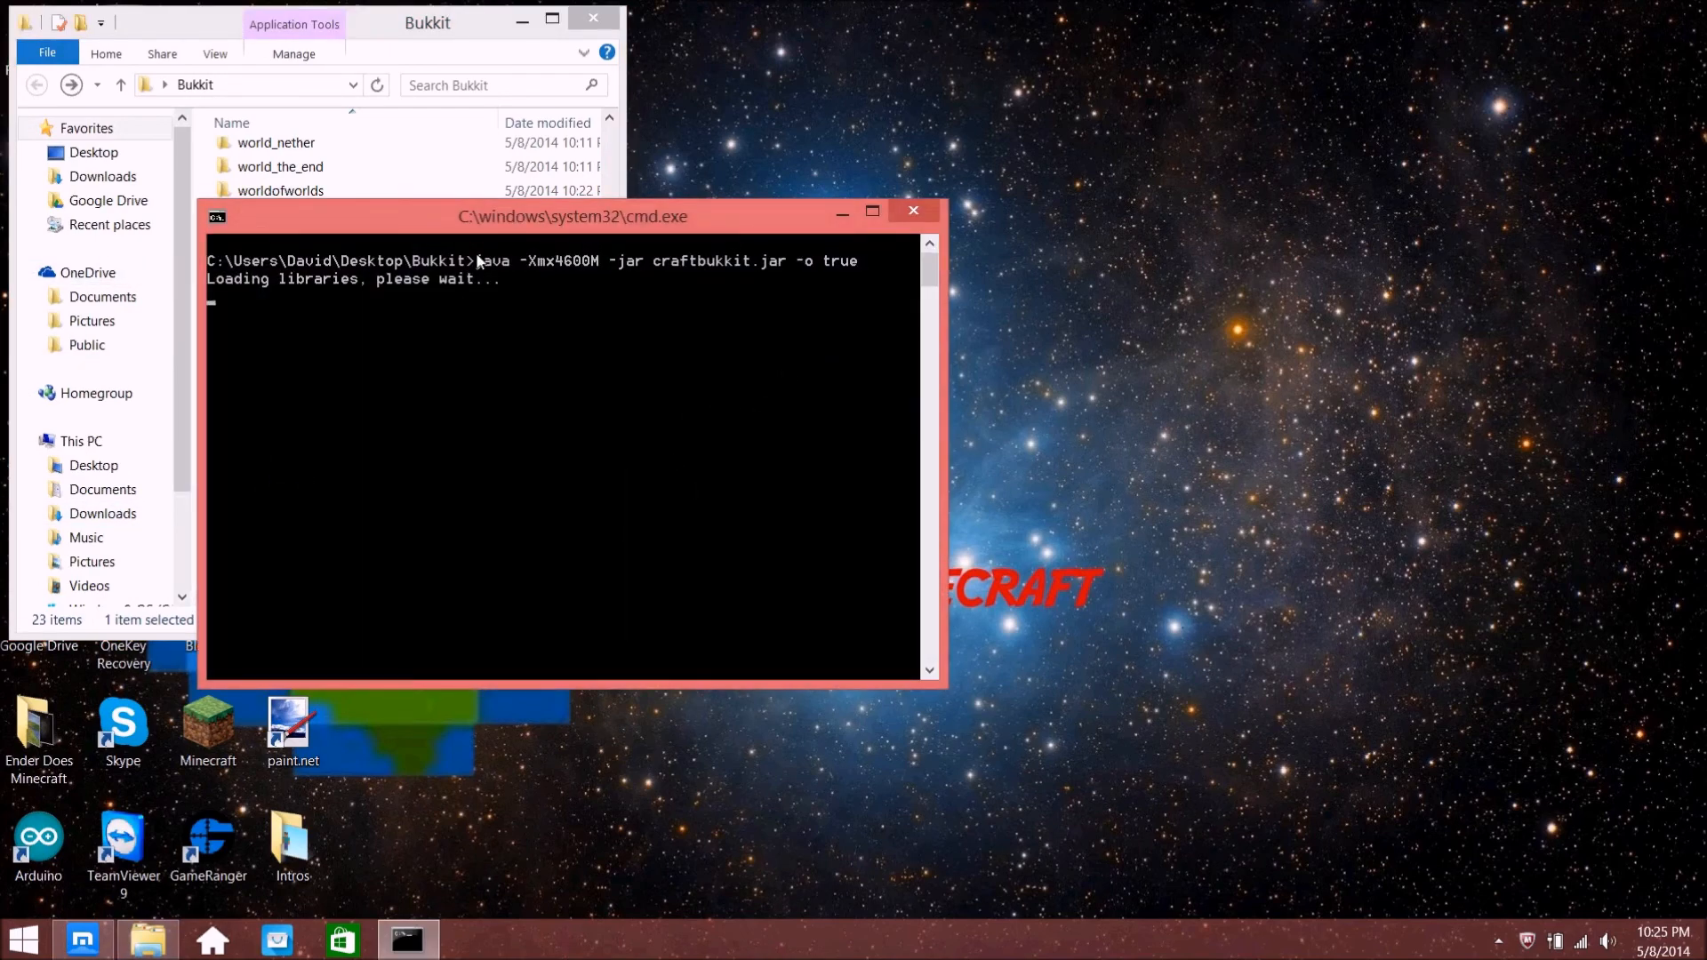
pyautogui.moveTo(510, 217); pyautogui.dragTo(970, 27)
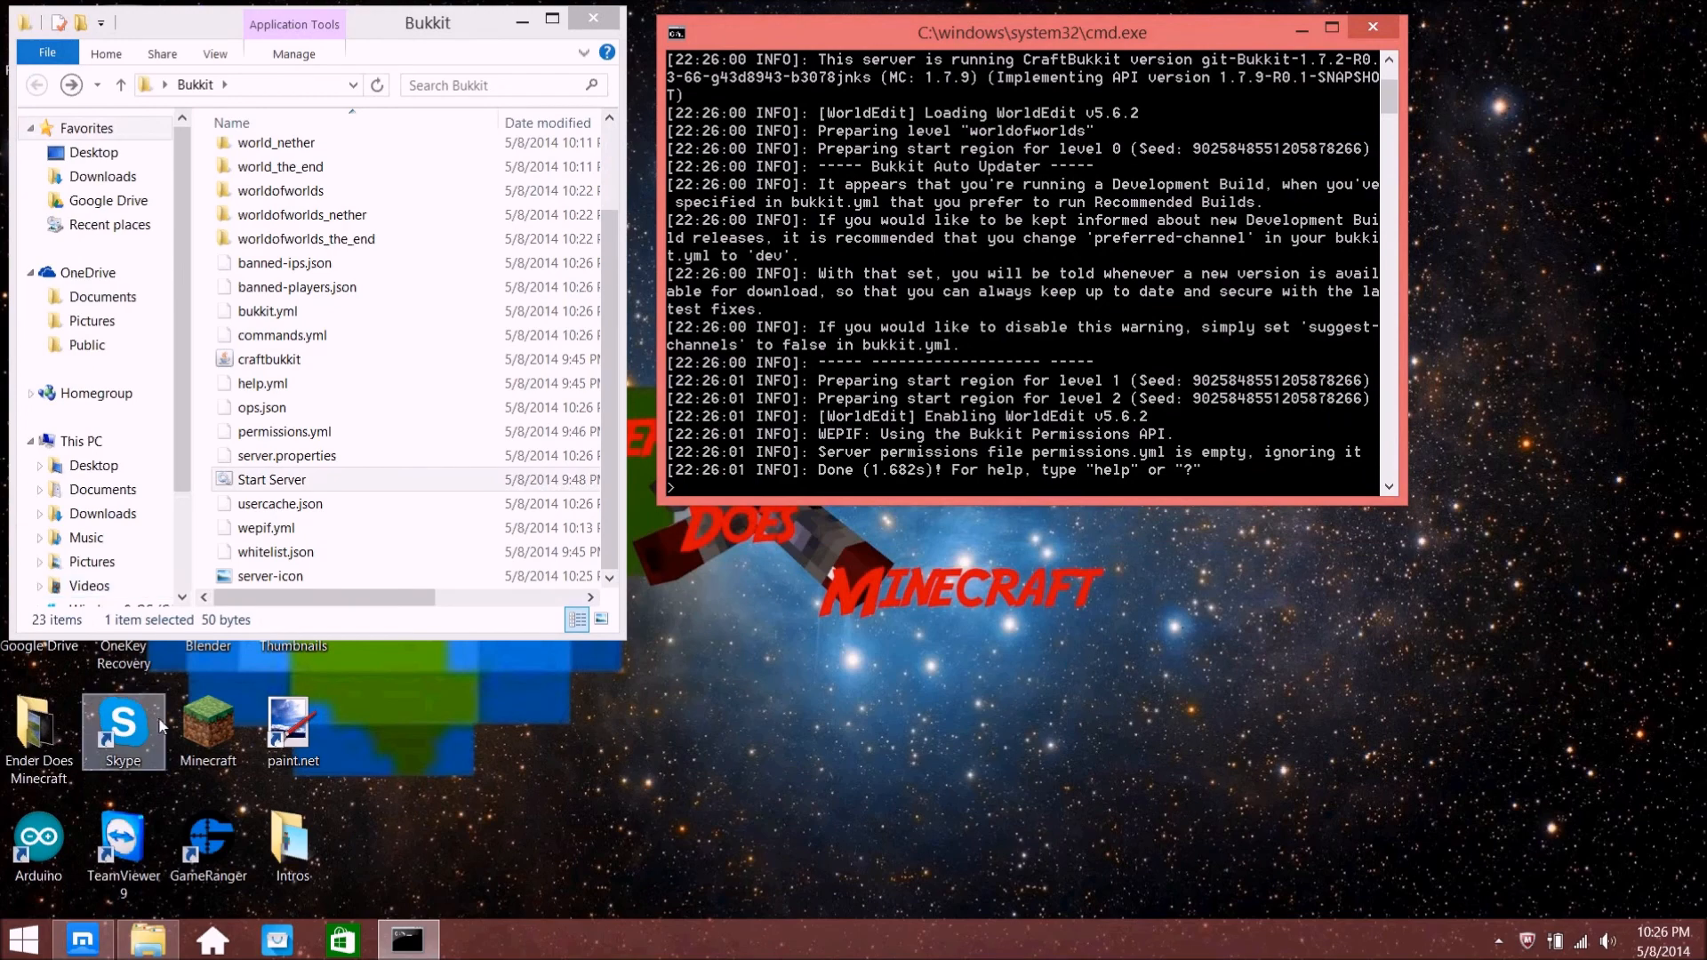
# Launch Minecraft 1.7.2, maximize the game window and open the multiplayer server list
pyautogui.doubleClick(240, 723)
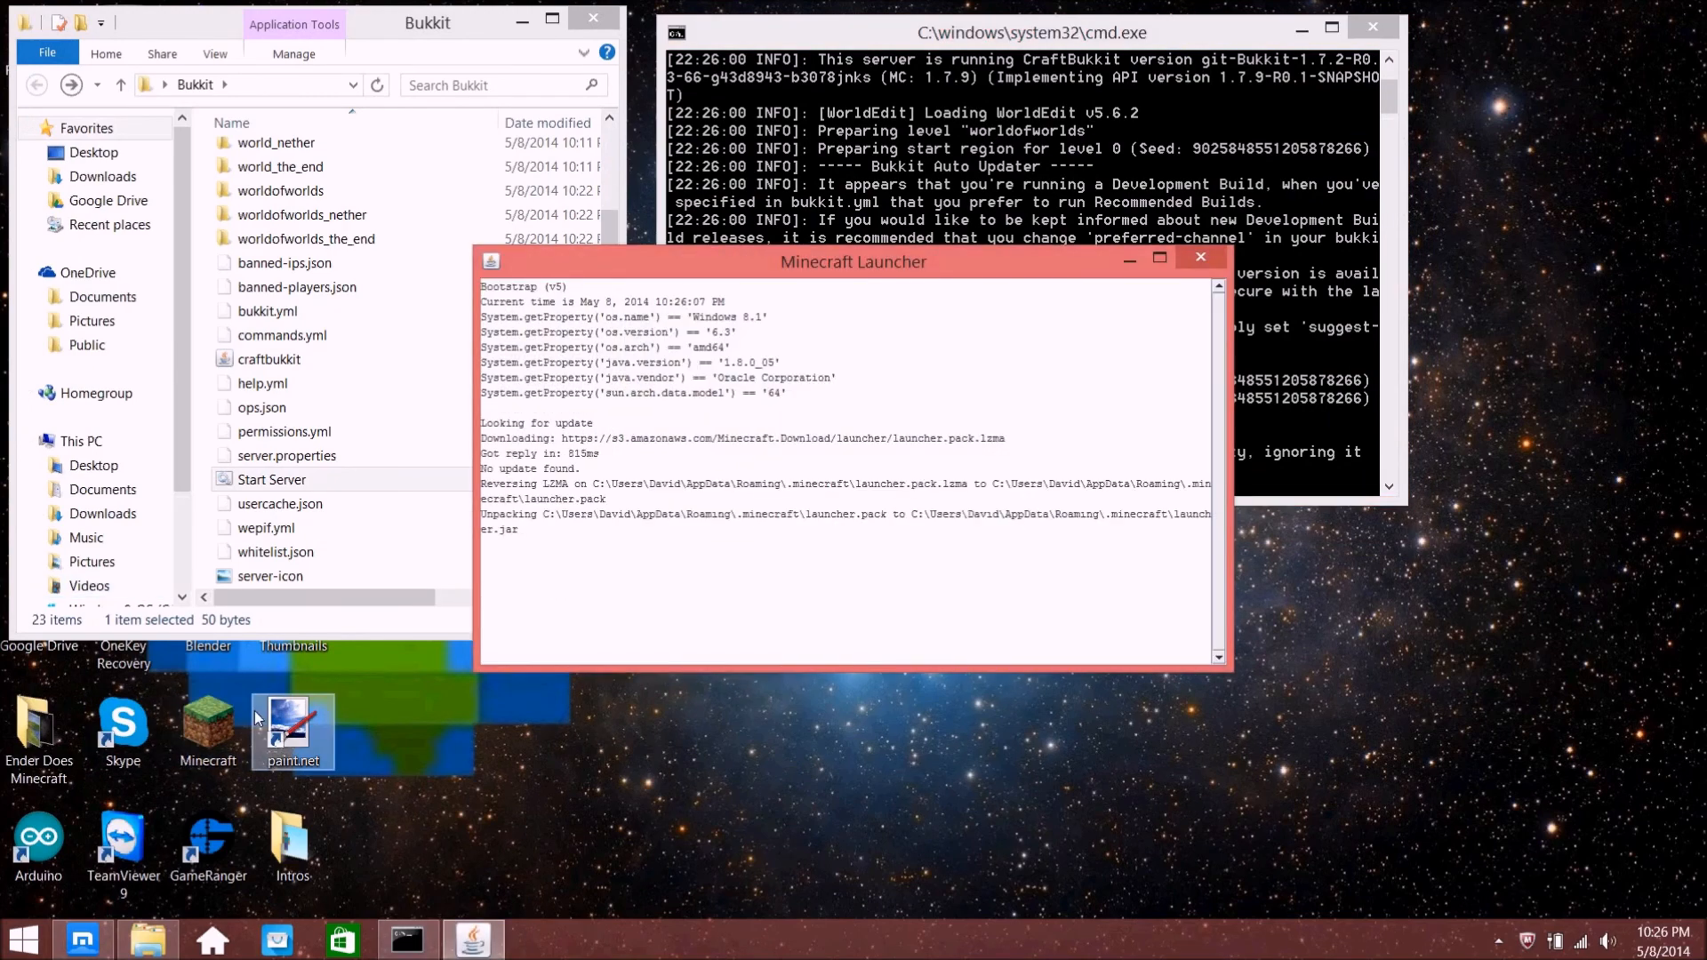
pyautogui.moveTo(833, 265); pyautogui.dragTo(425, 200)
pyautogui.click(455, 563)
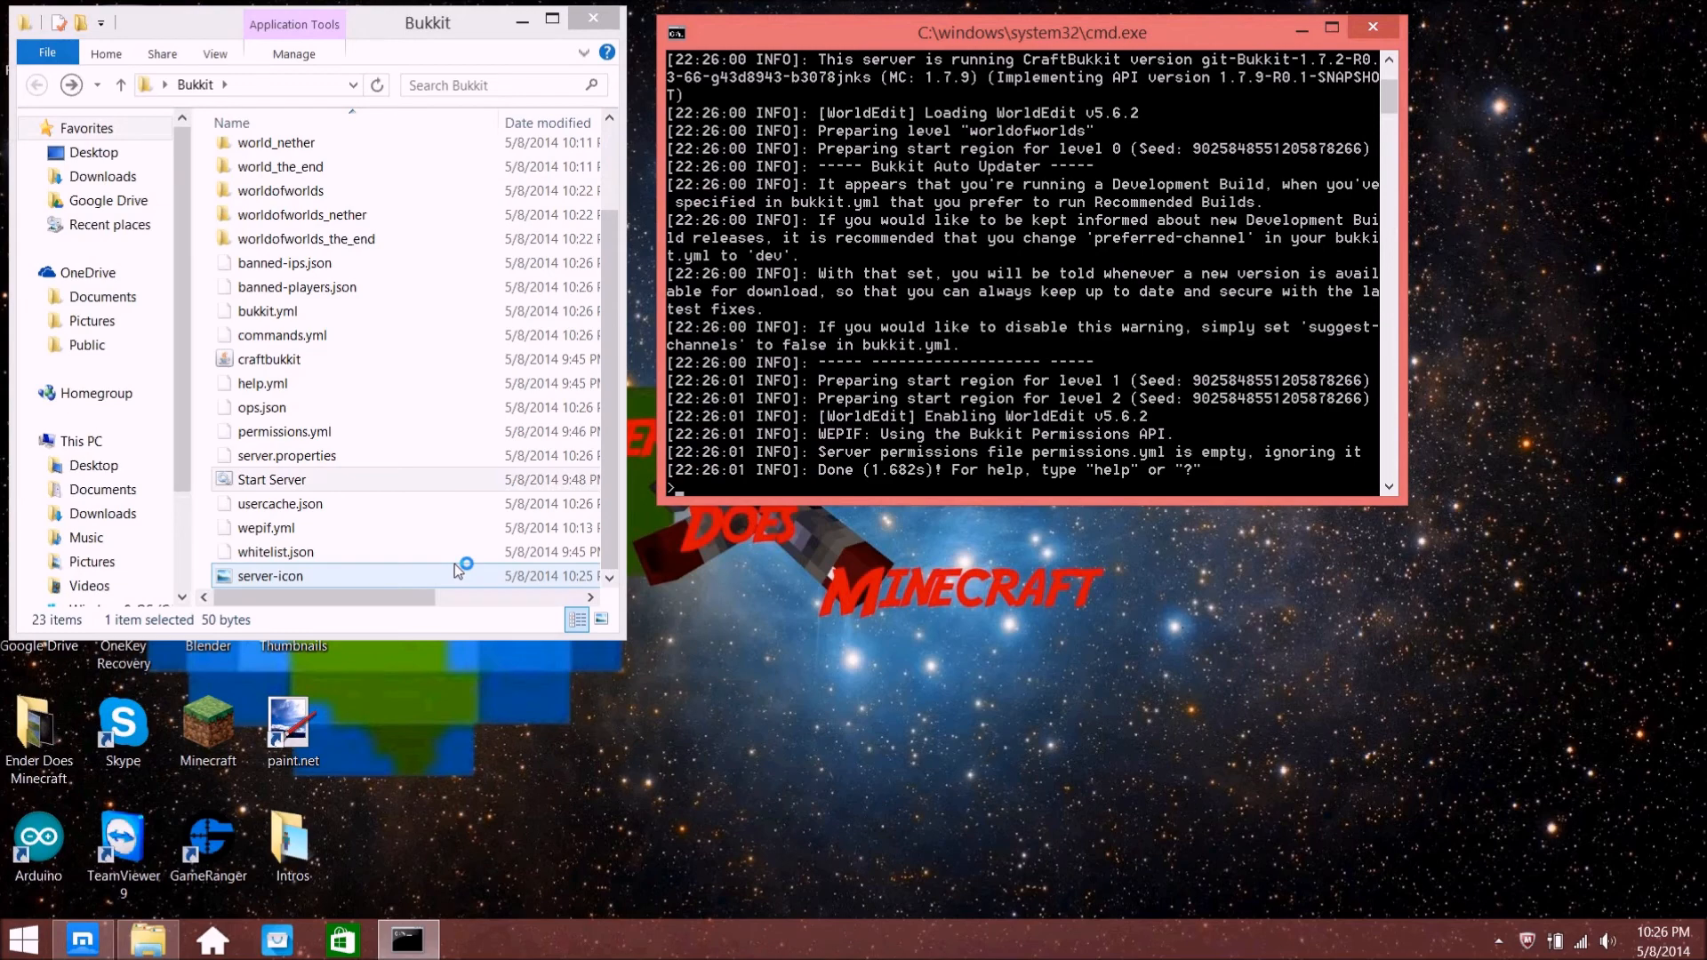
pyautogui.click(601, 455)
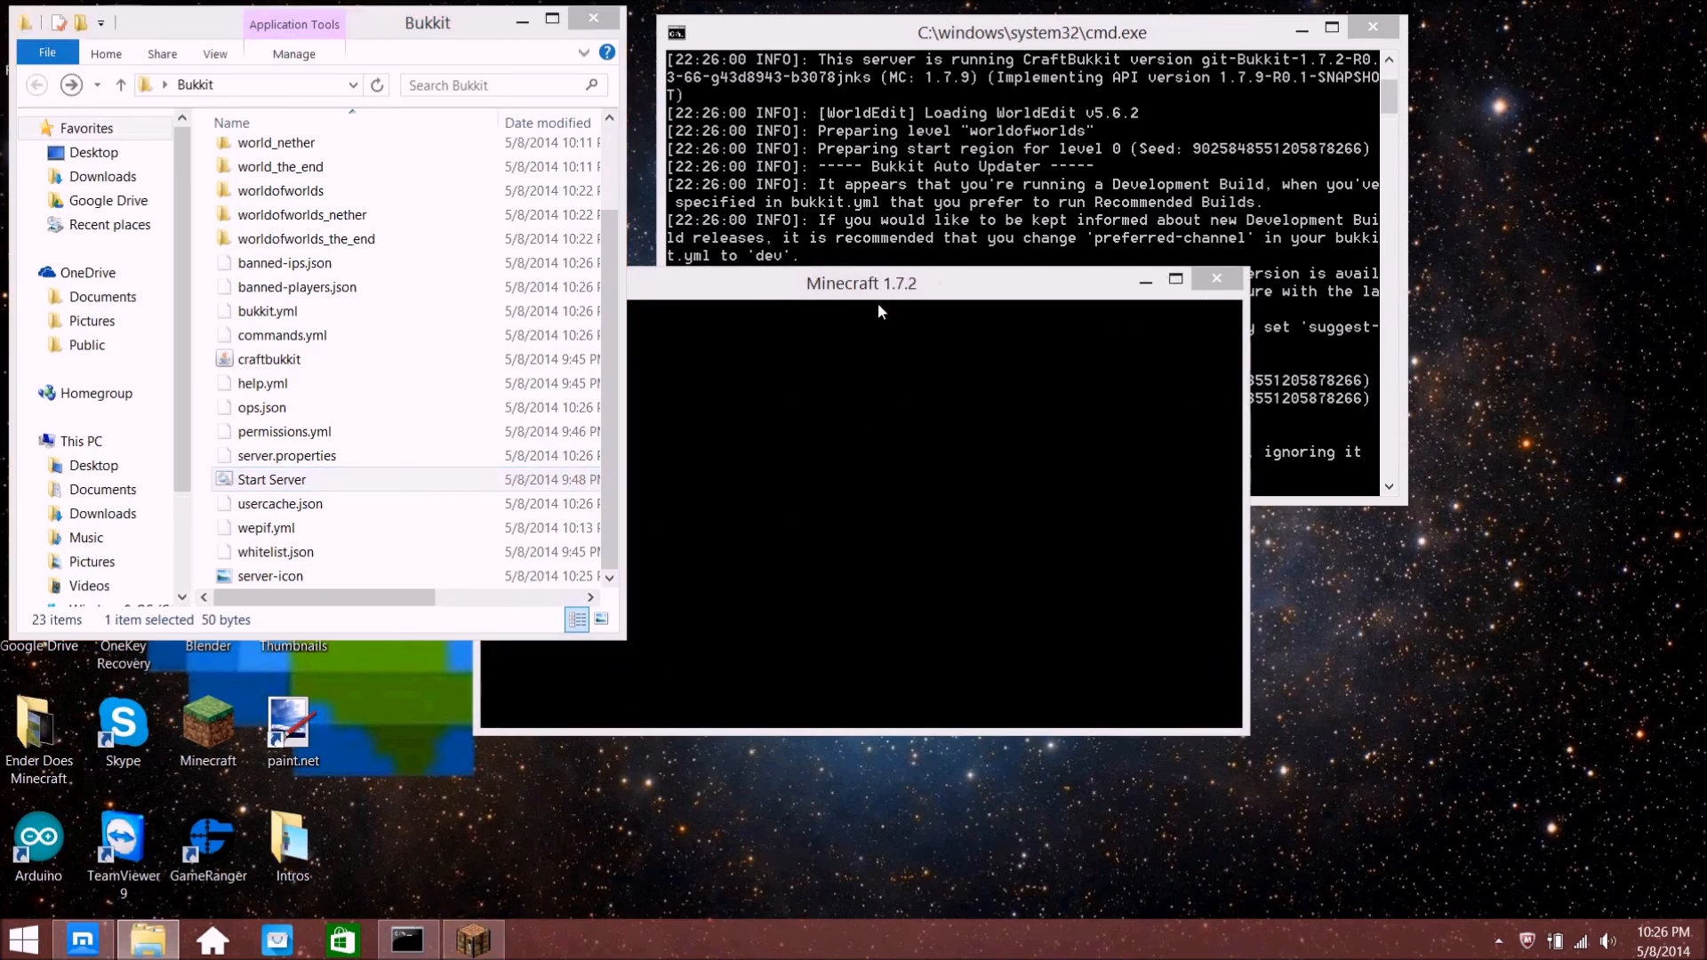
pyautogui.doubleClick(903, 291)
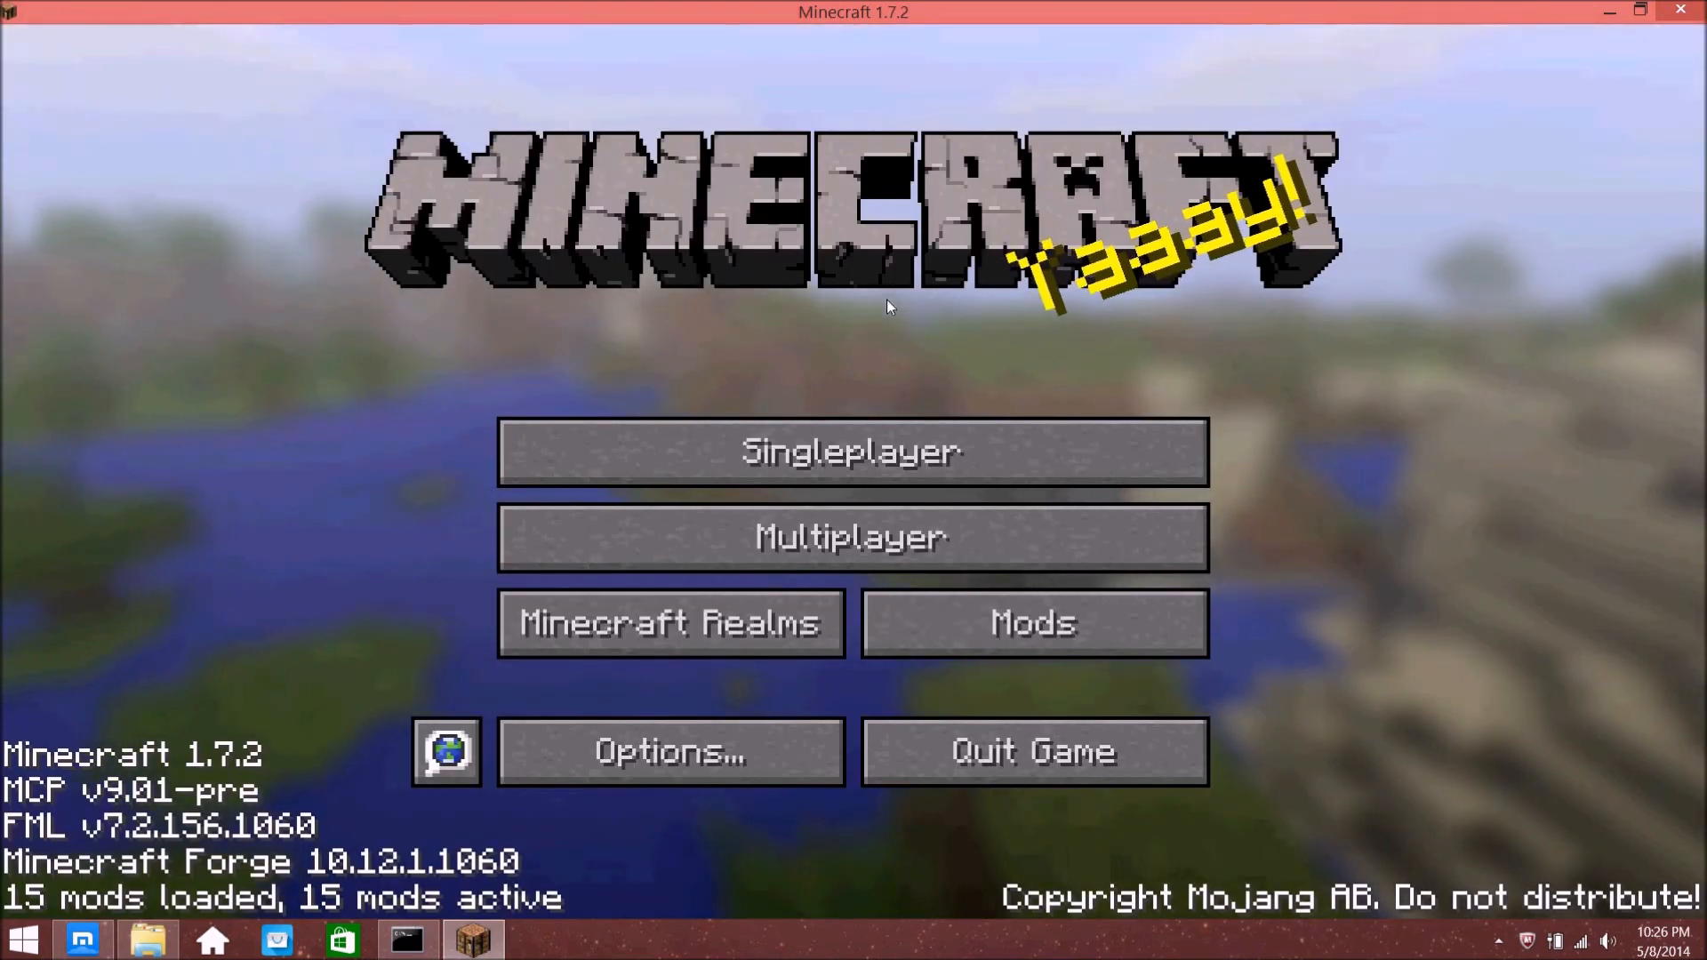
pyautogui.click(803, 533)
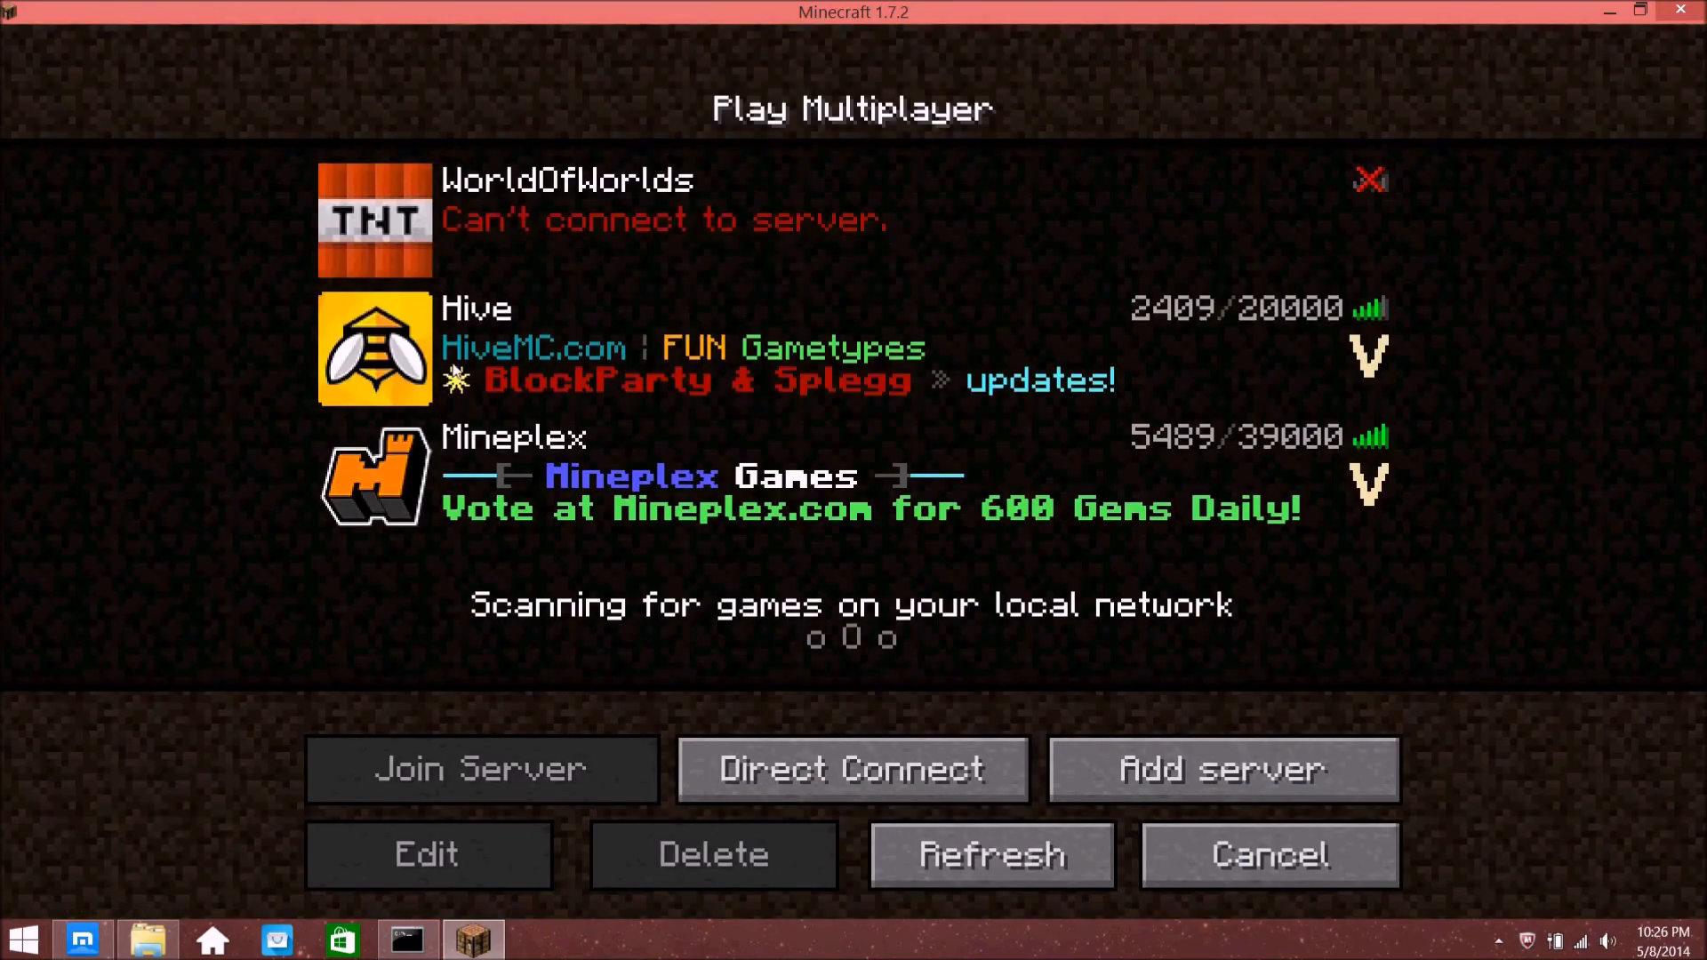
# Set the Minecraft 1.7.2 volume to 0 in the Windows Volume Mixer and close the mixer
pyautogui.click(1607, 940)
pyautogui.click(1610, 876)
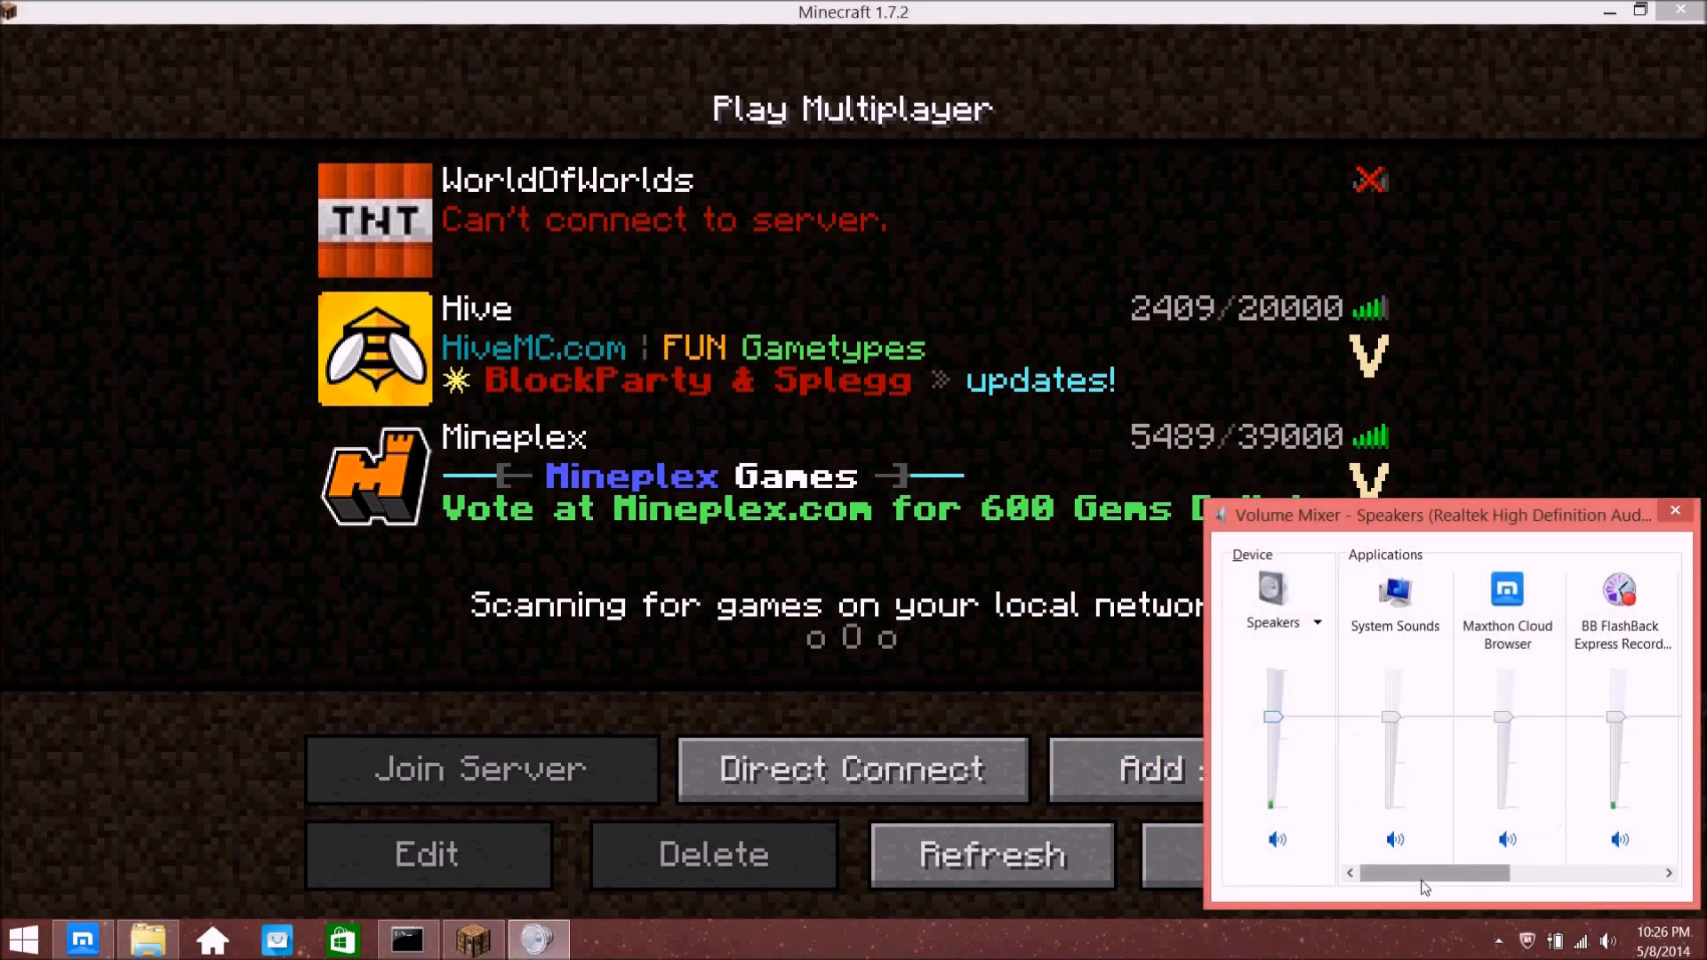
pyautogui.moveTo(1424, 879); pyautogui.dragTo(1587, 880)
pyautogui.moveTo(1618, 723); pyautogui.dragTo(1618, 738)
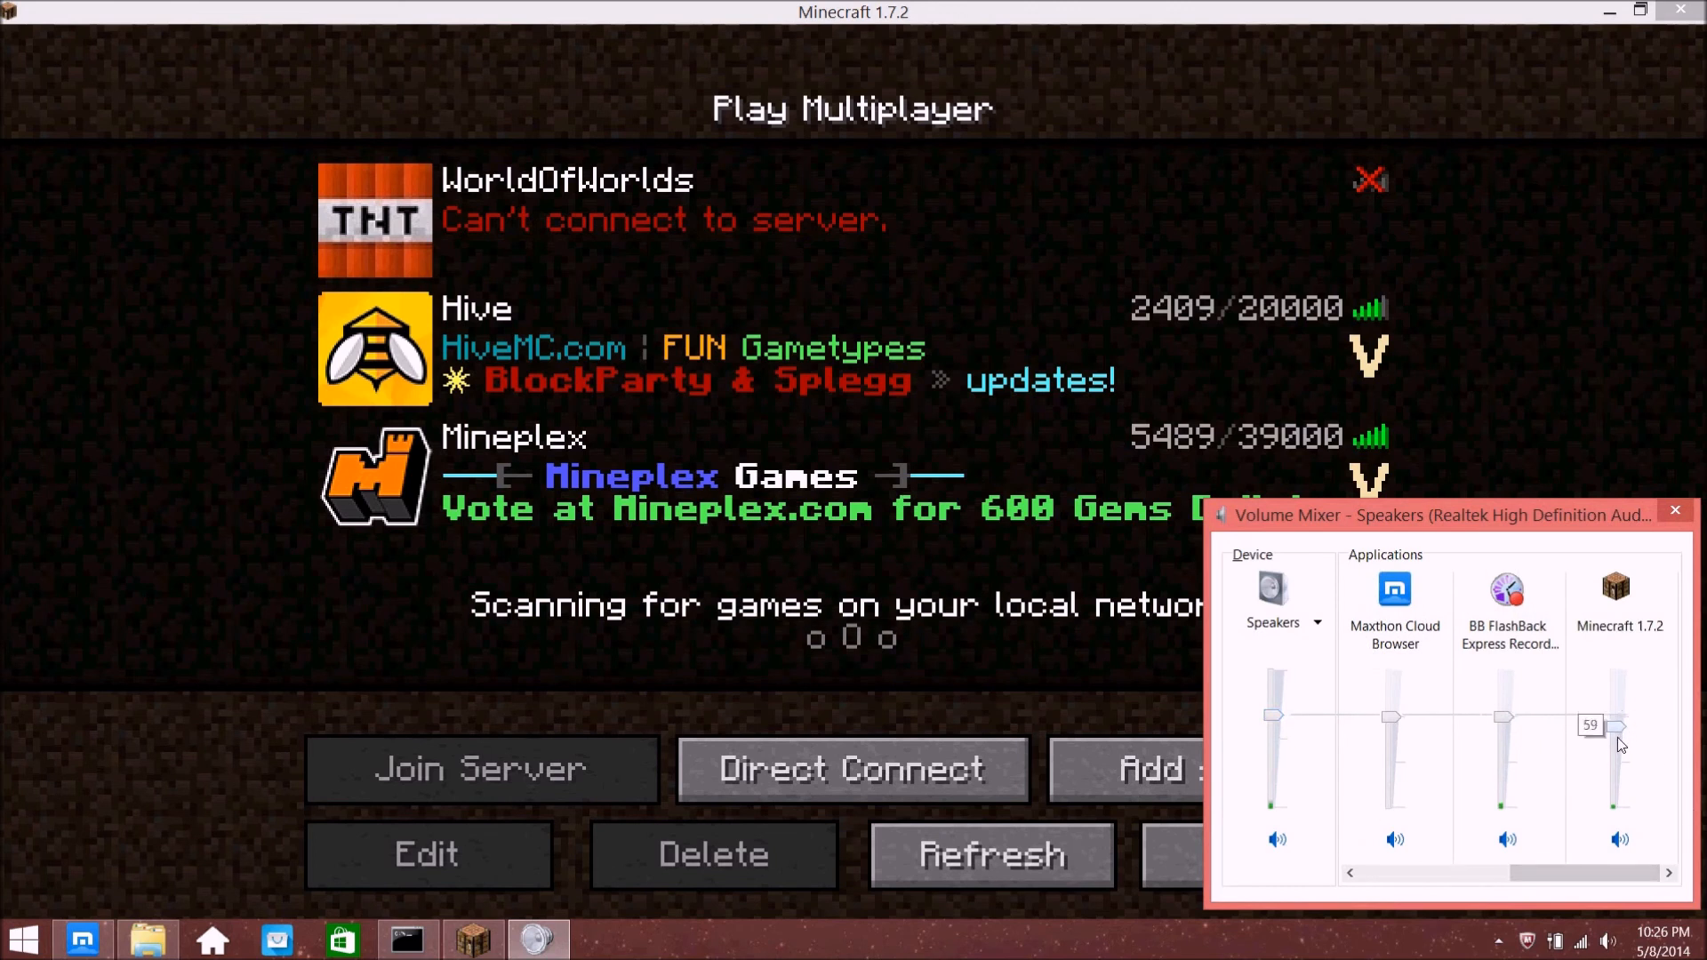
pyautogui.moveTo(1613, 802); pyautogui.dragTo(1612, 813)
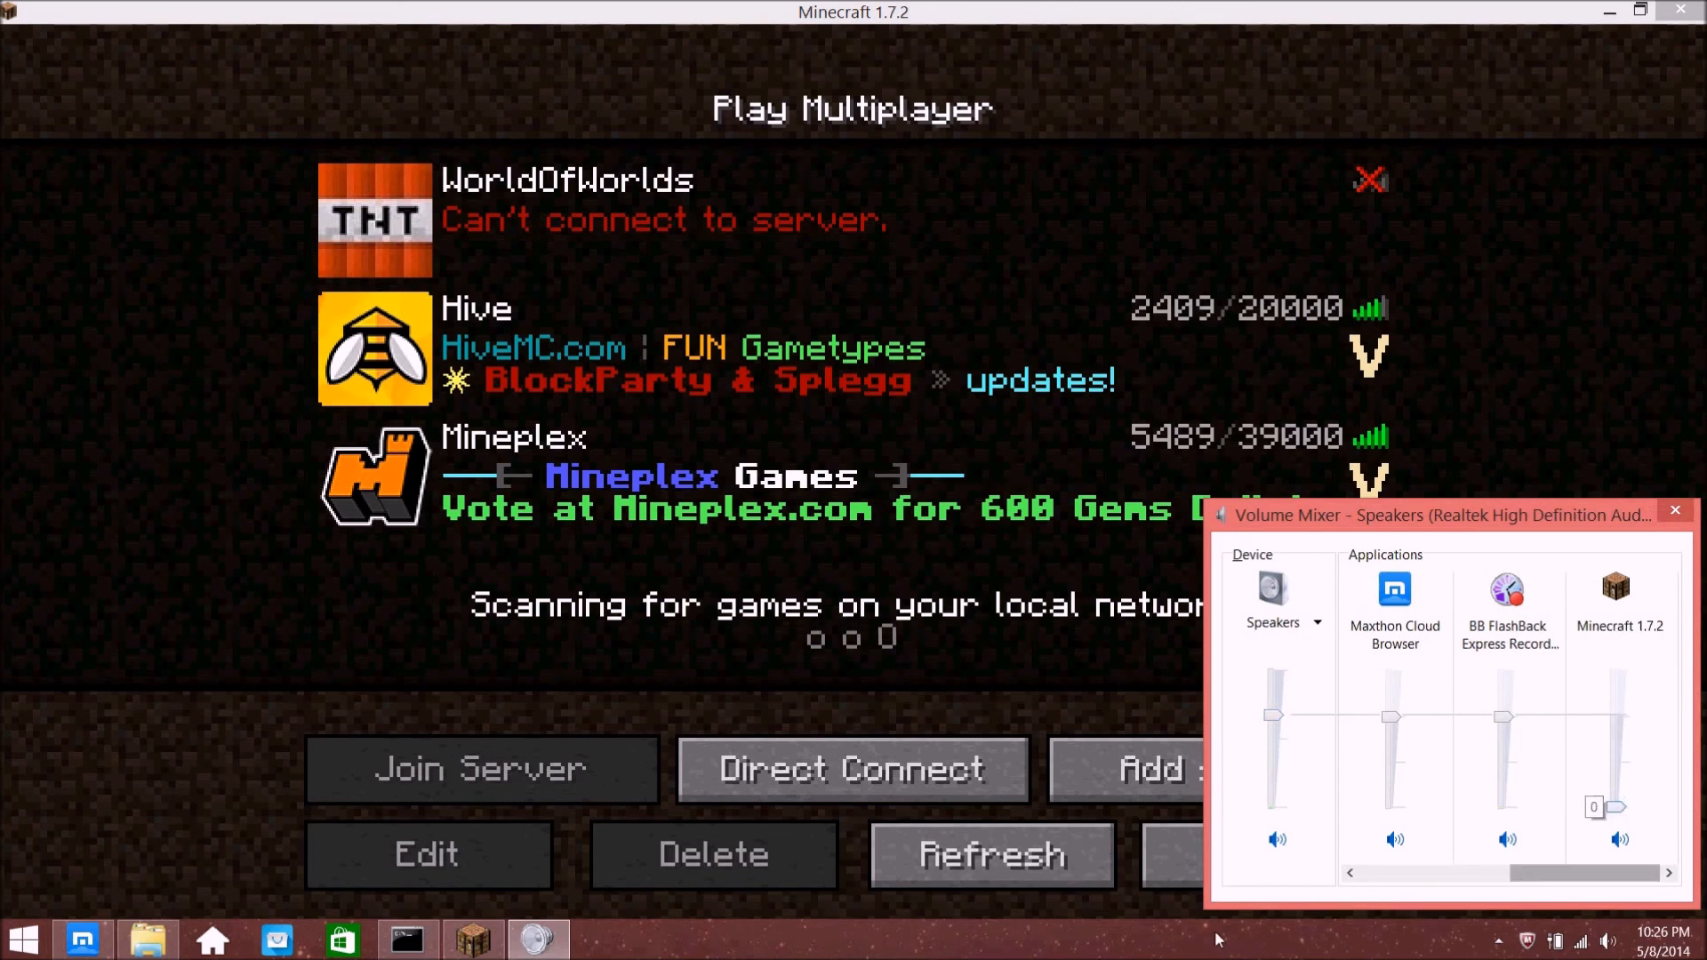
pyautogui.click(962, 911)
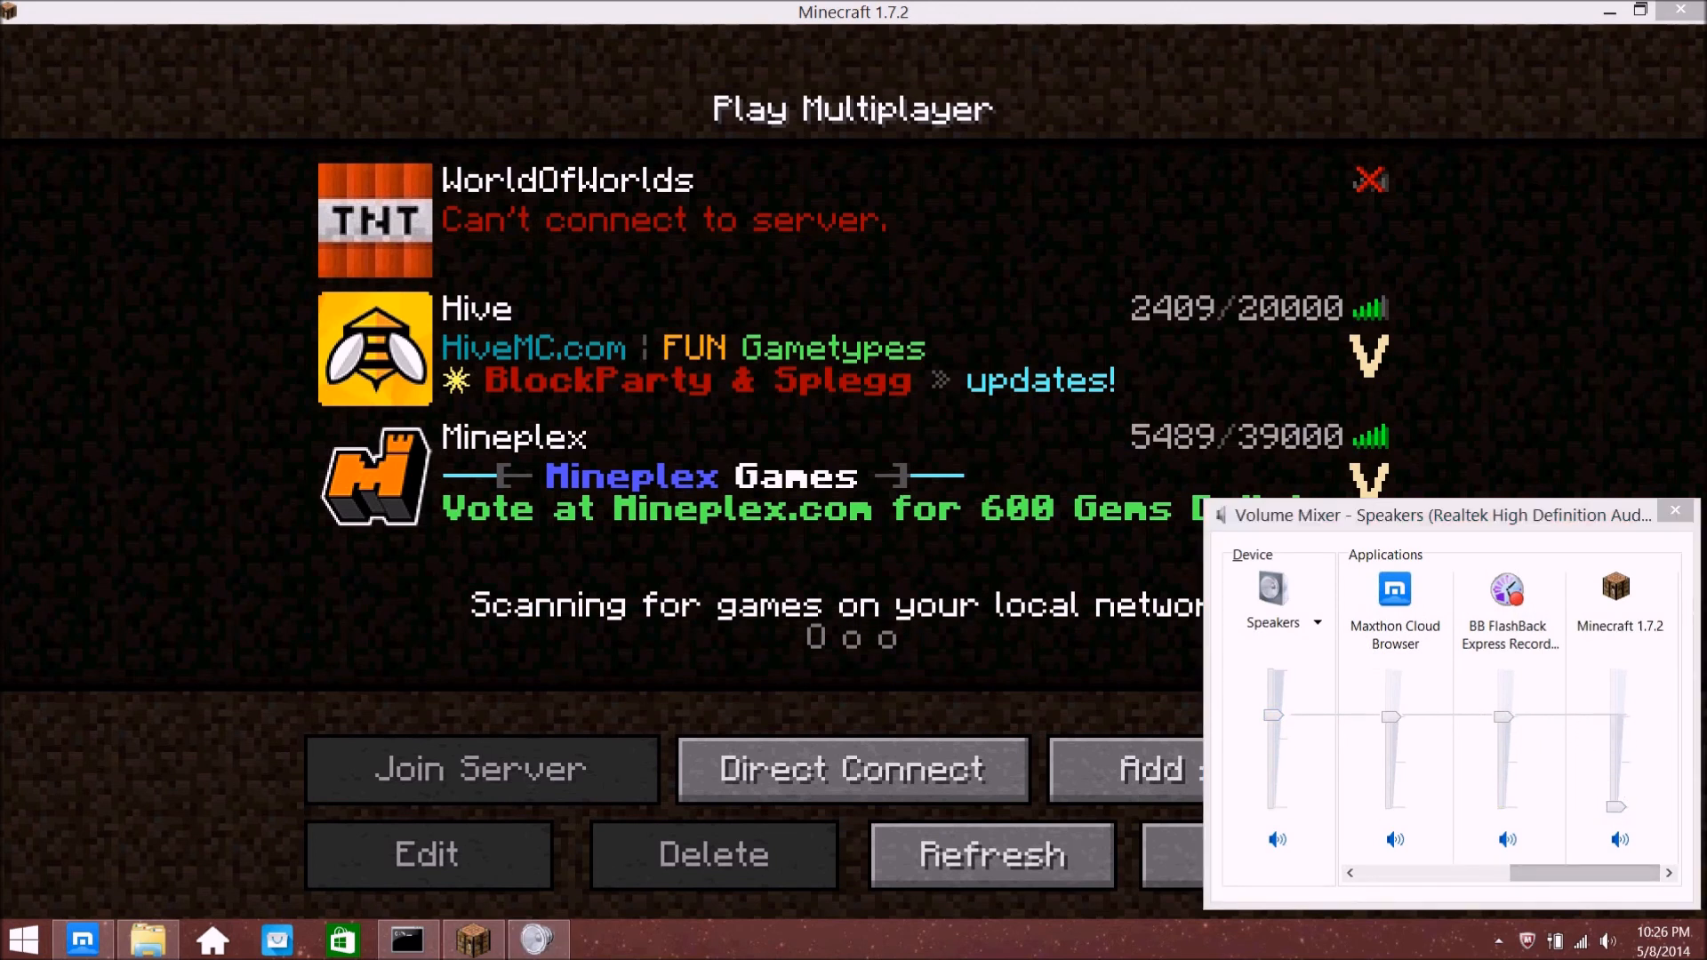
pyautogui.click(1675, 510)
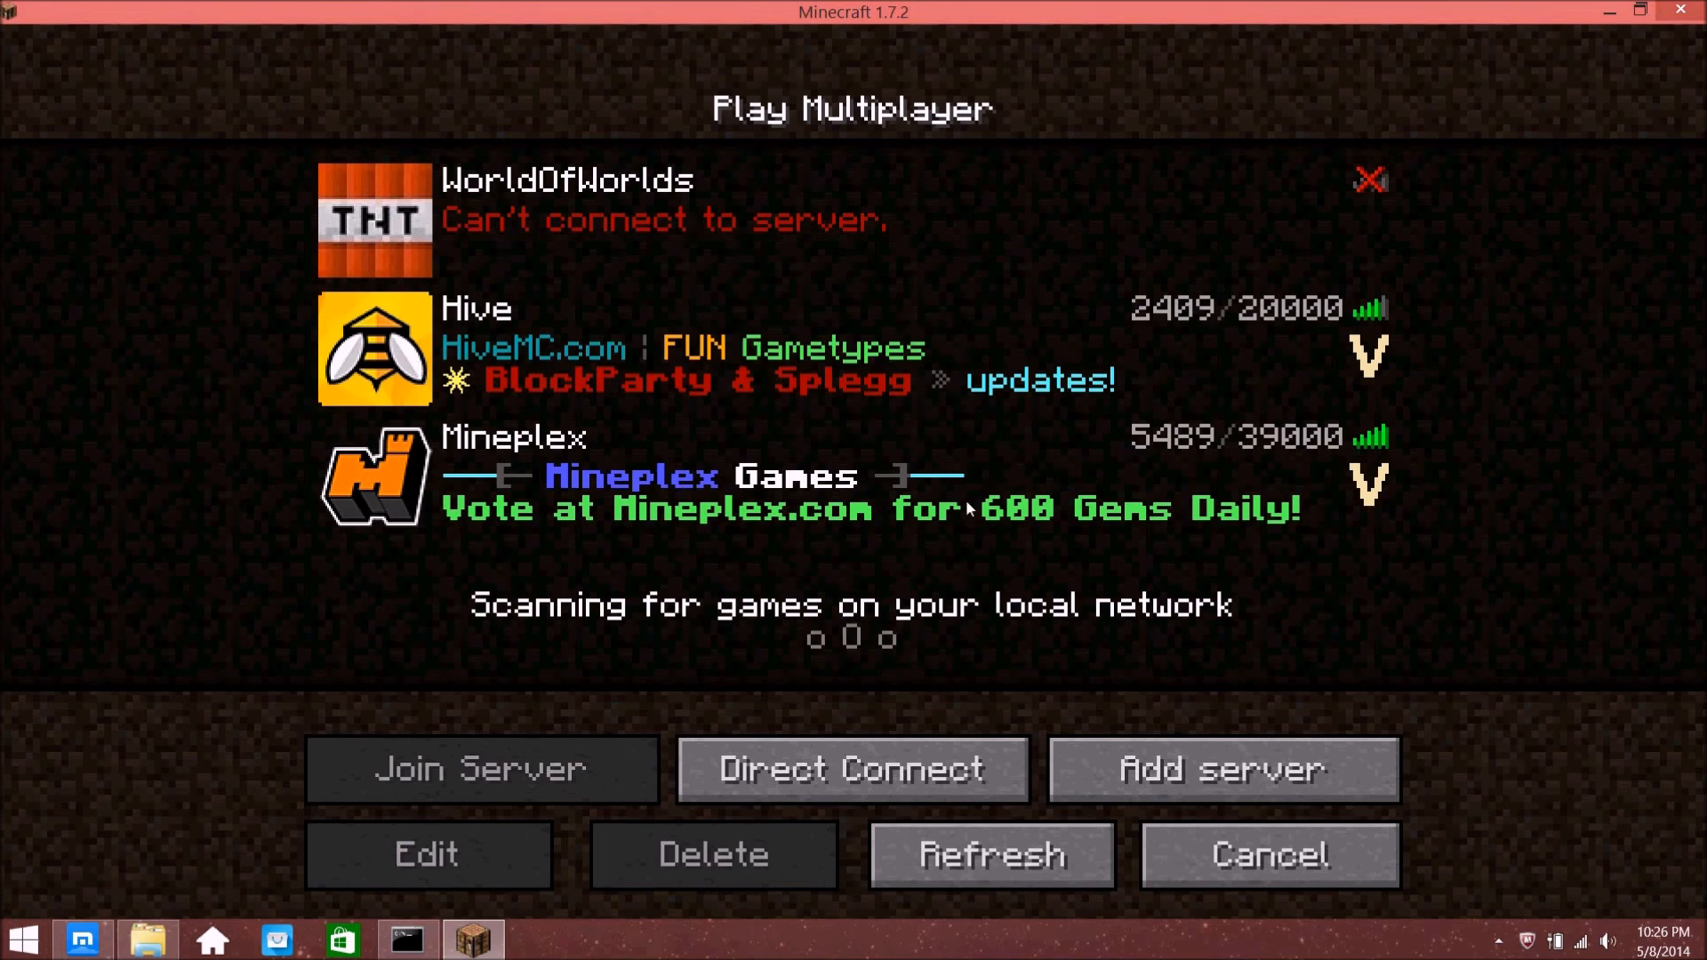
# Start a new entry in the multiplayer server list and replace its default server name with dada
pyautogui.moveTo(1369, 356)
pyautogui.click(1214, 780)
pyautogui.press('BackSpace')
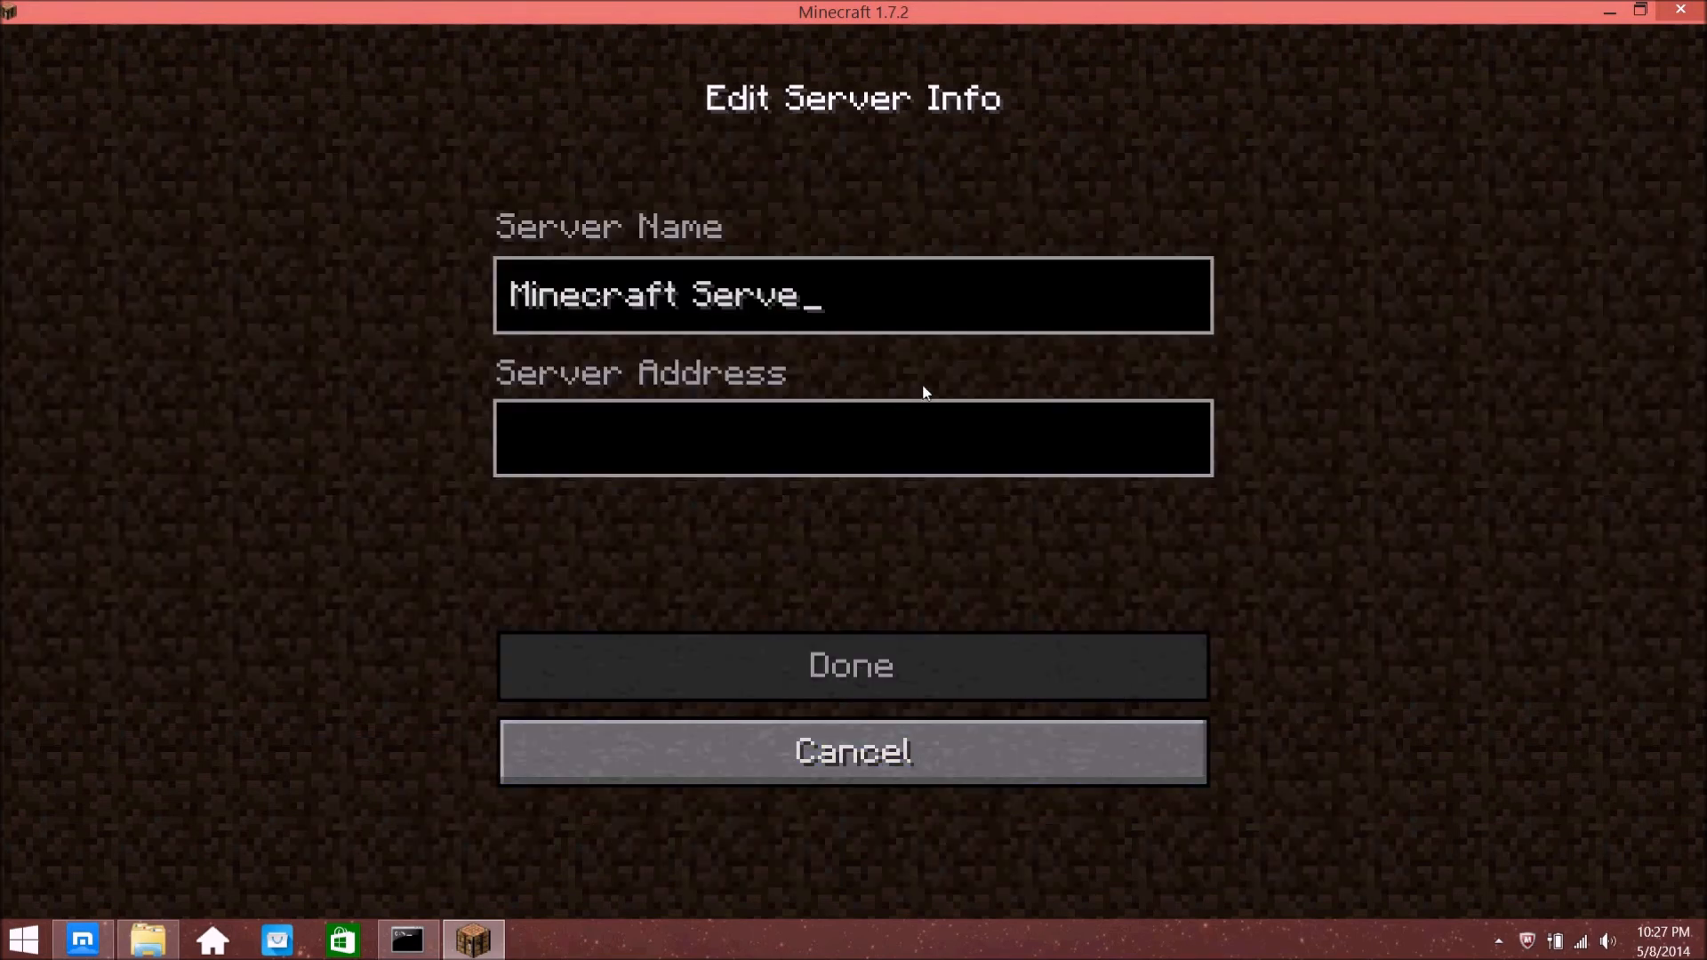
pyautogui.press('BackSpace')
pyautogui.press('BackSpace')
pyautogui.press('BackSpace')
pyautogui.press('BackSpace')
pyautogui.press('BackSpace')
pyautogui.press('BackSpace')
pyautogui.press('BackSpace')
pyautogui.press('BackSpace')
pyautogui.press('BackSpace')
pyautogui.press('BackSpace')
pyautogui.press('BackSpace')
pyautogui.press('BackSpace')
pyautogui.press('BackSpace')
pyautogui.press('BackSpace')
pyautogui.press('BackSpace')
pyautogui.write('dada')
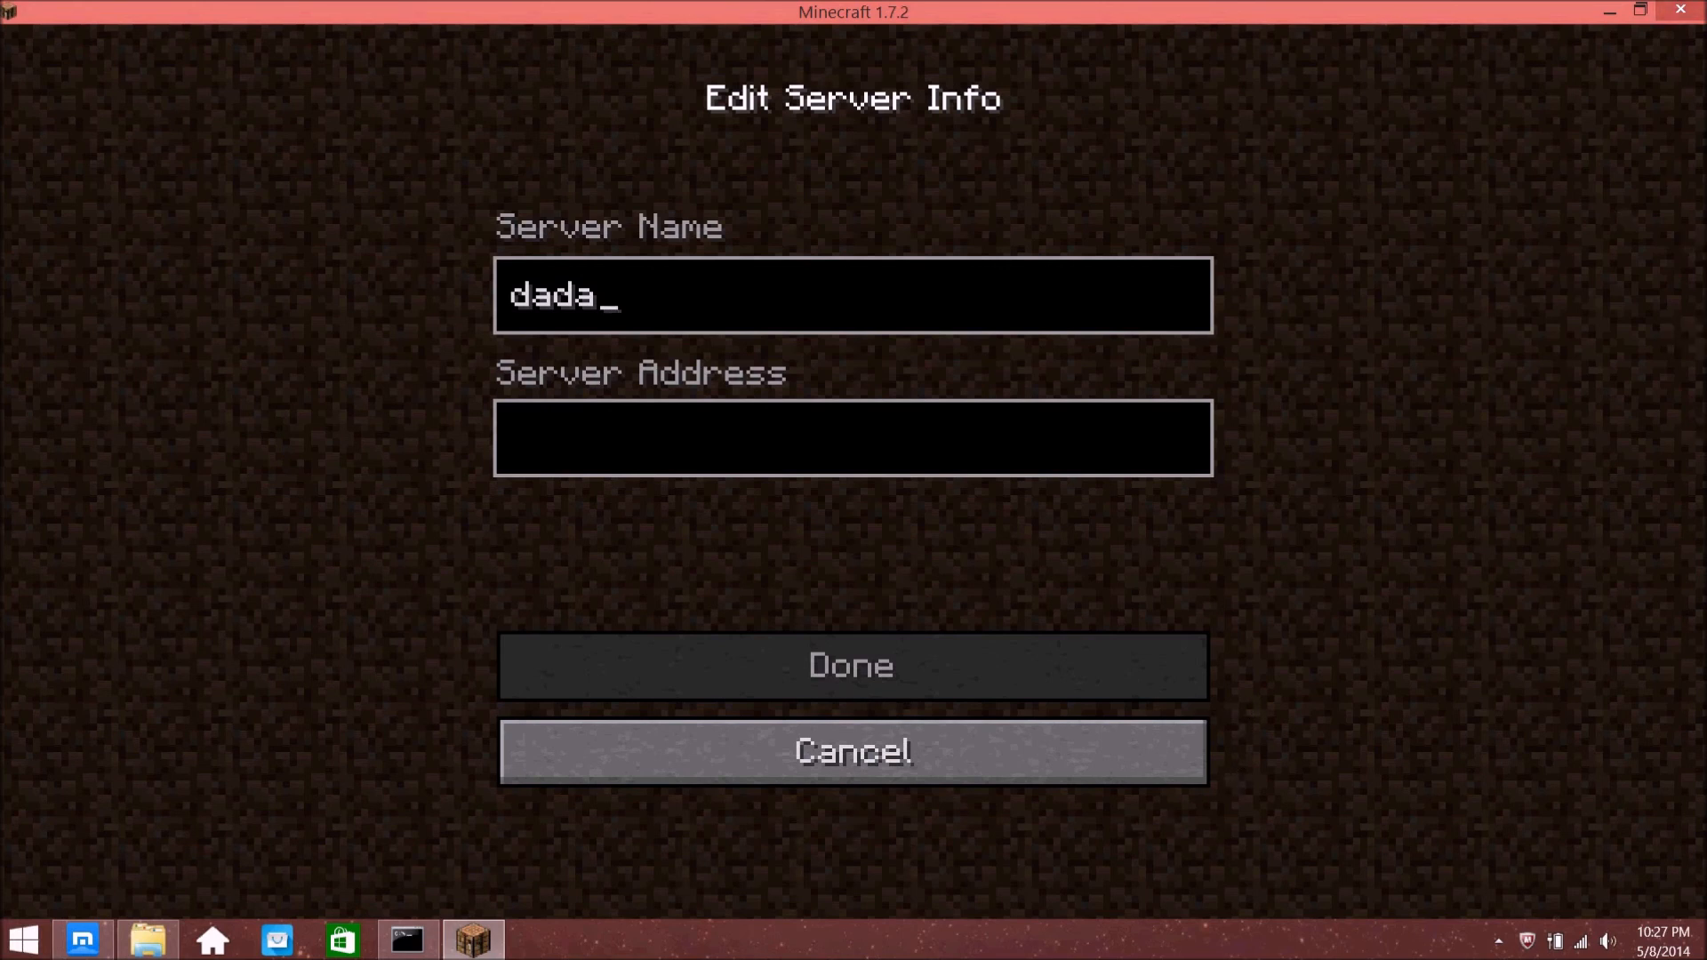
# Search Windows for cmd, open Command Prompt as administrator and run ipconfig
pyautogui.moveTo(1702, 5)
pyautogui.click(1665, 160)
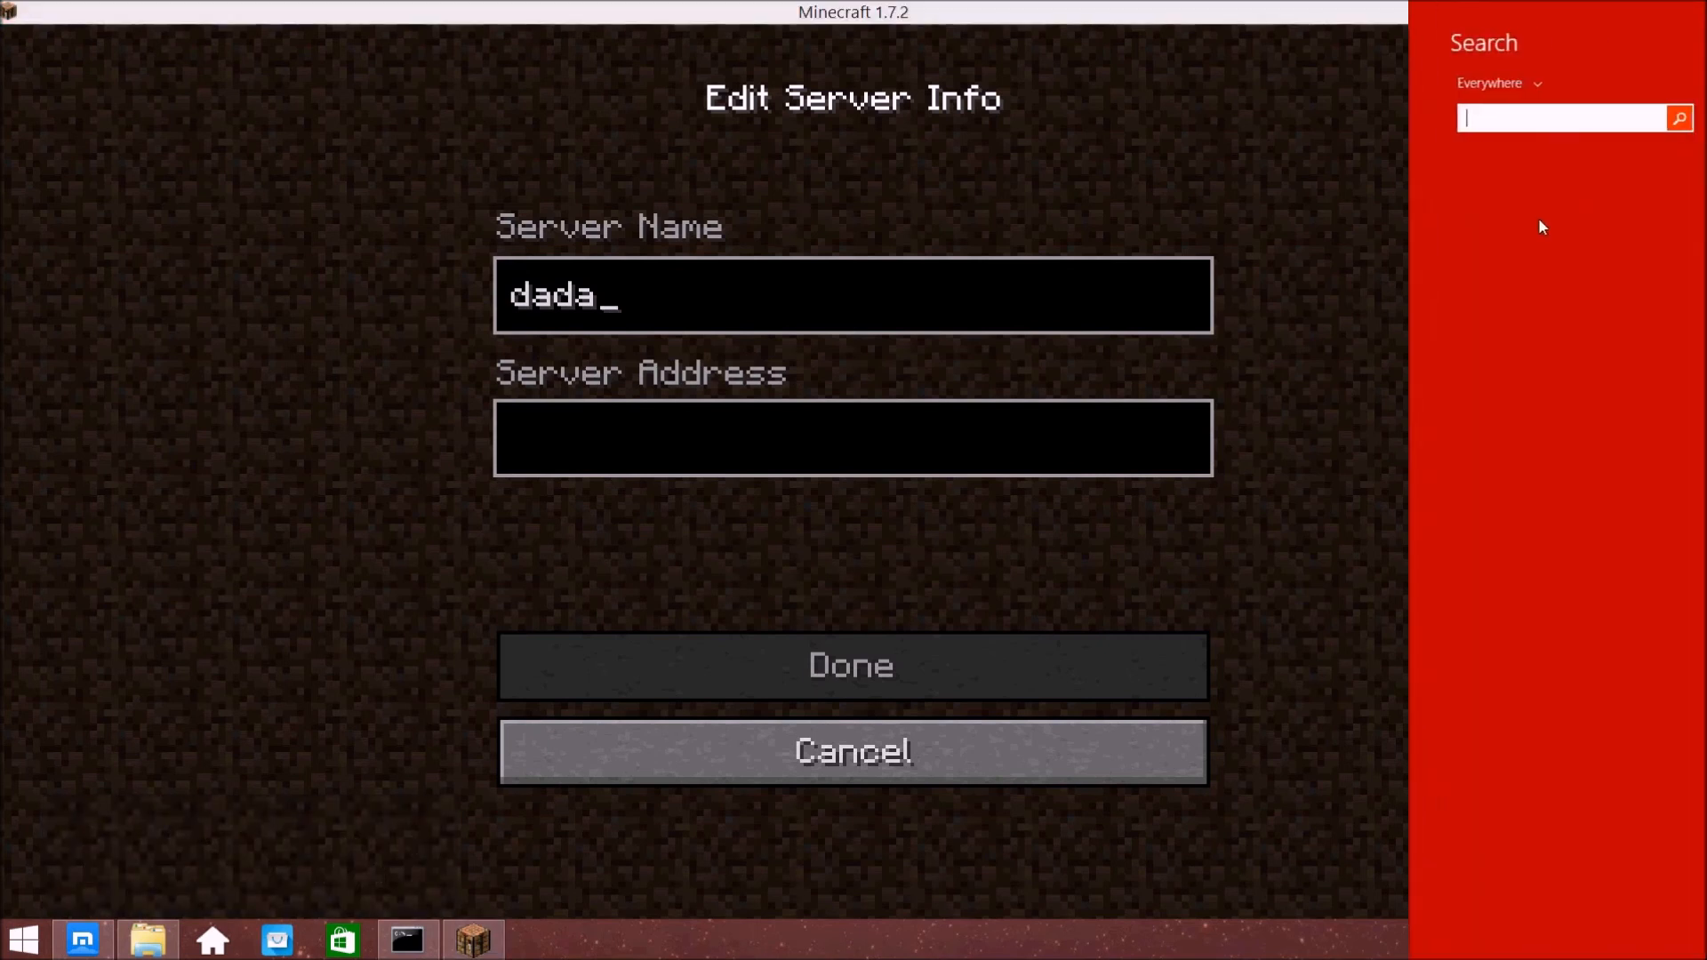
pyautogui.write('cmd')
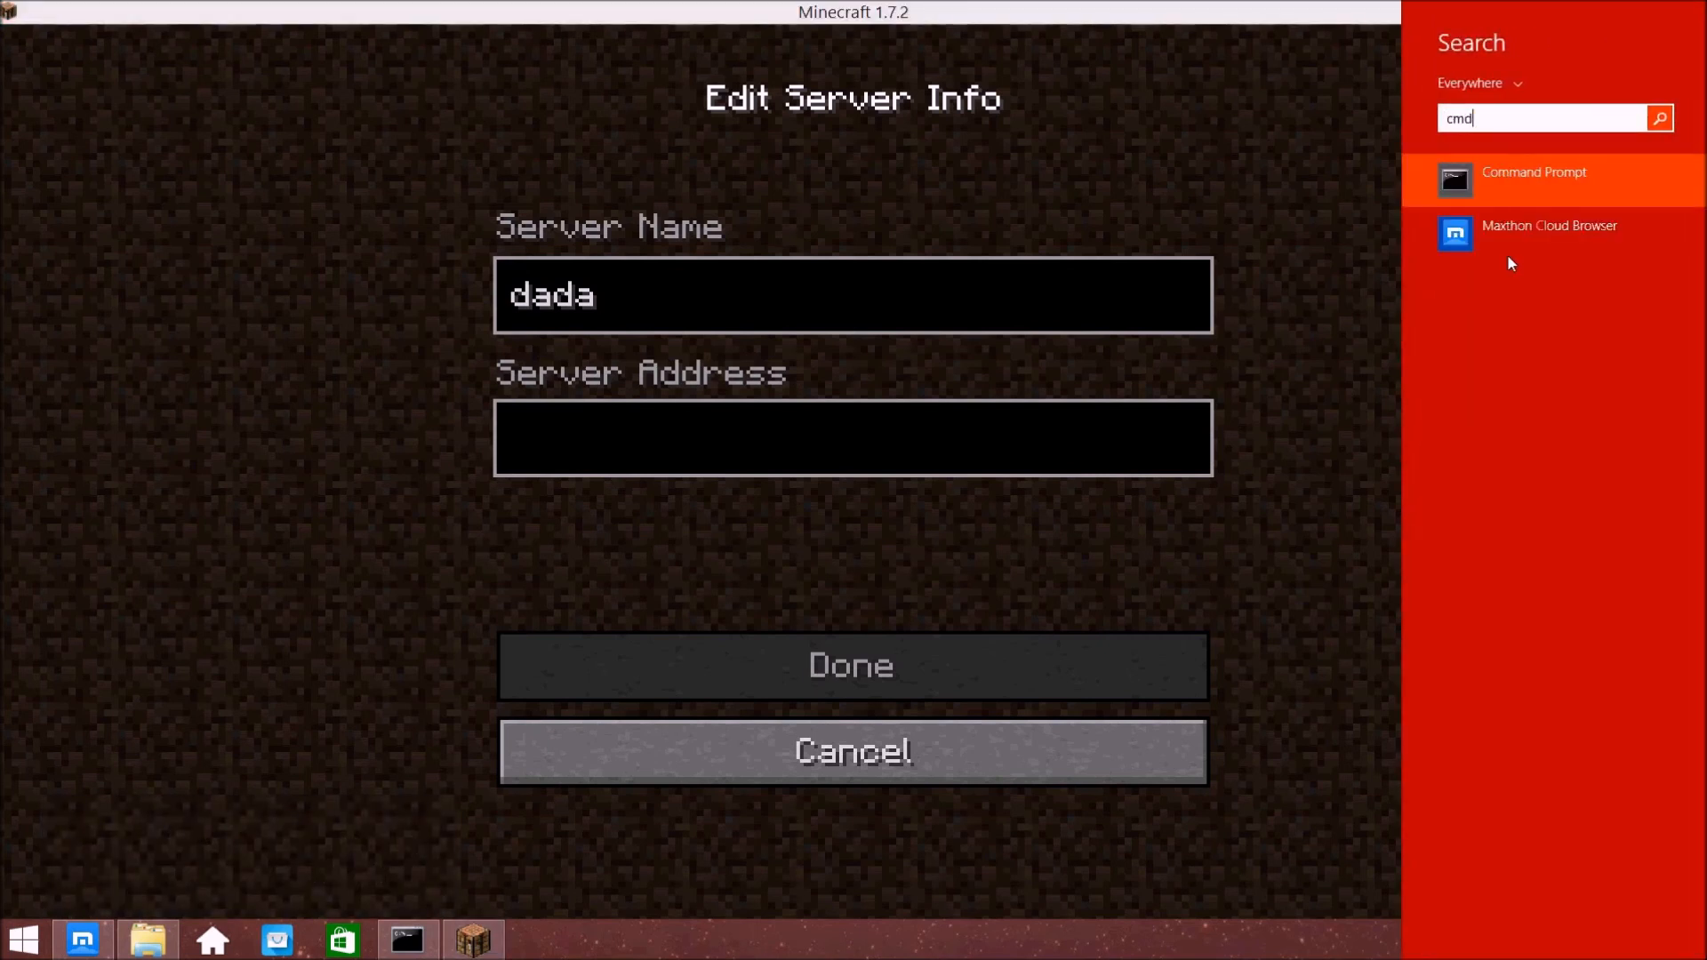
pyautogui.rightClick(1518, 178)
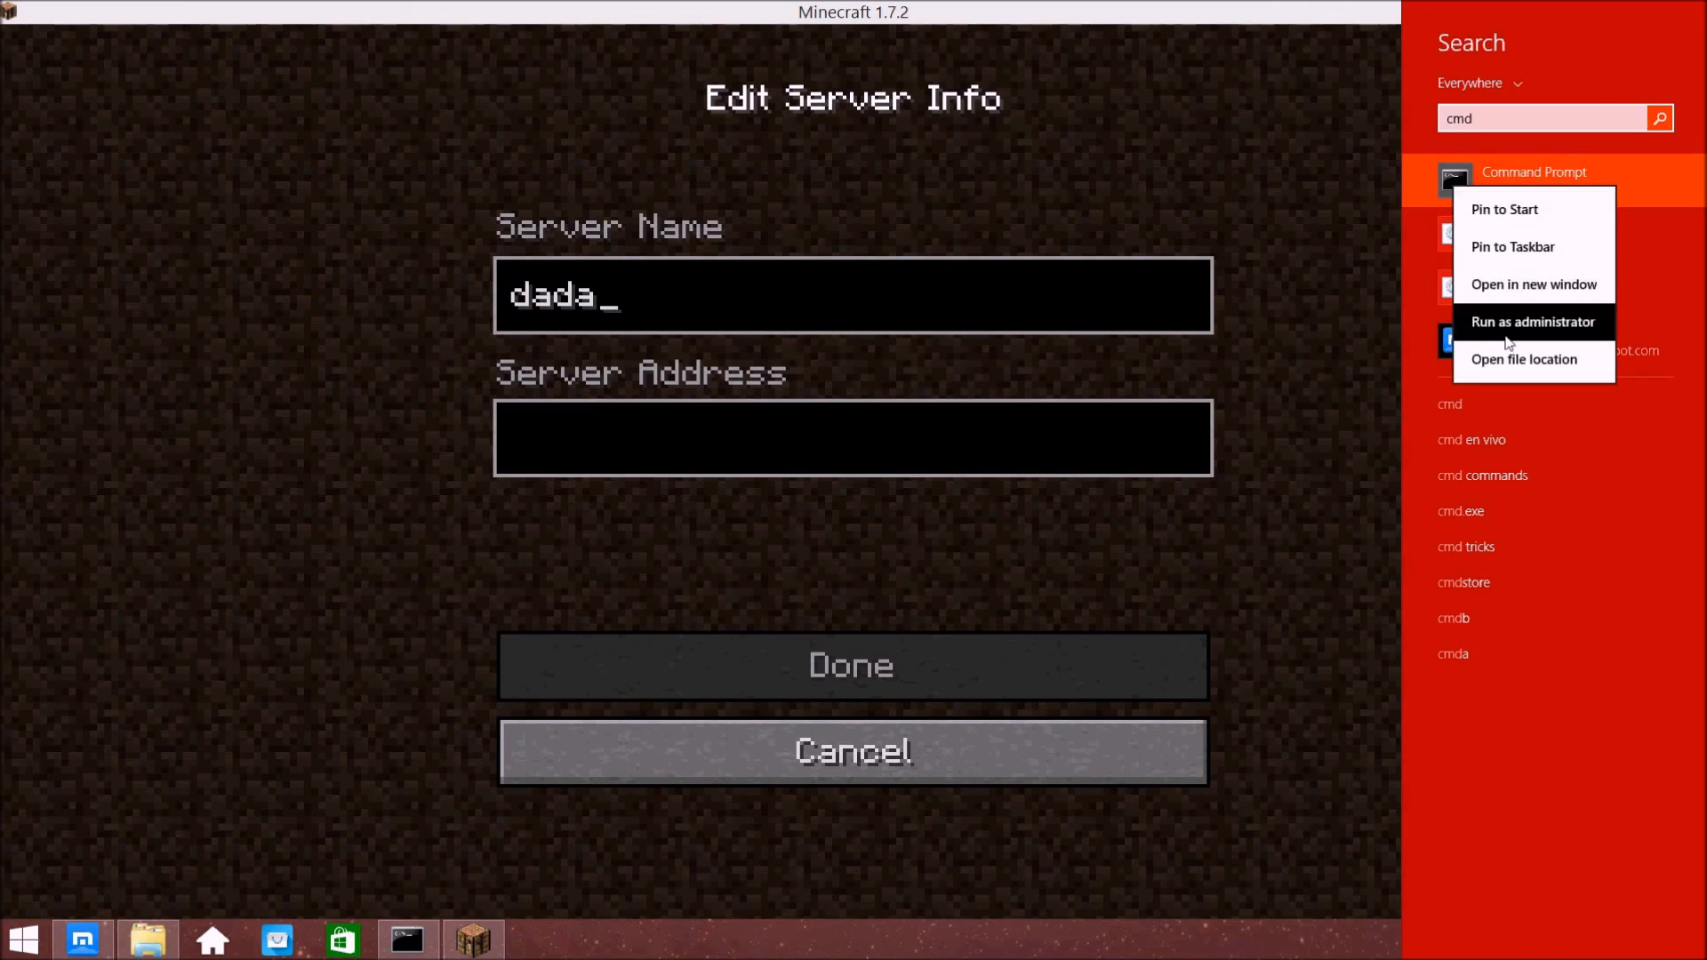
pyautogui.click(1531, 322)
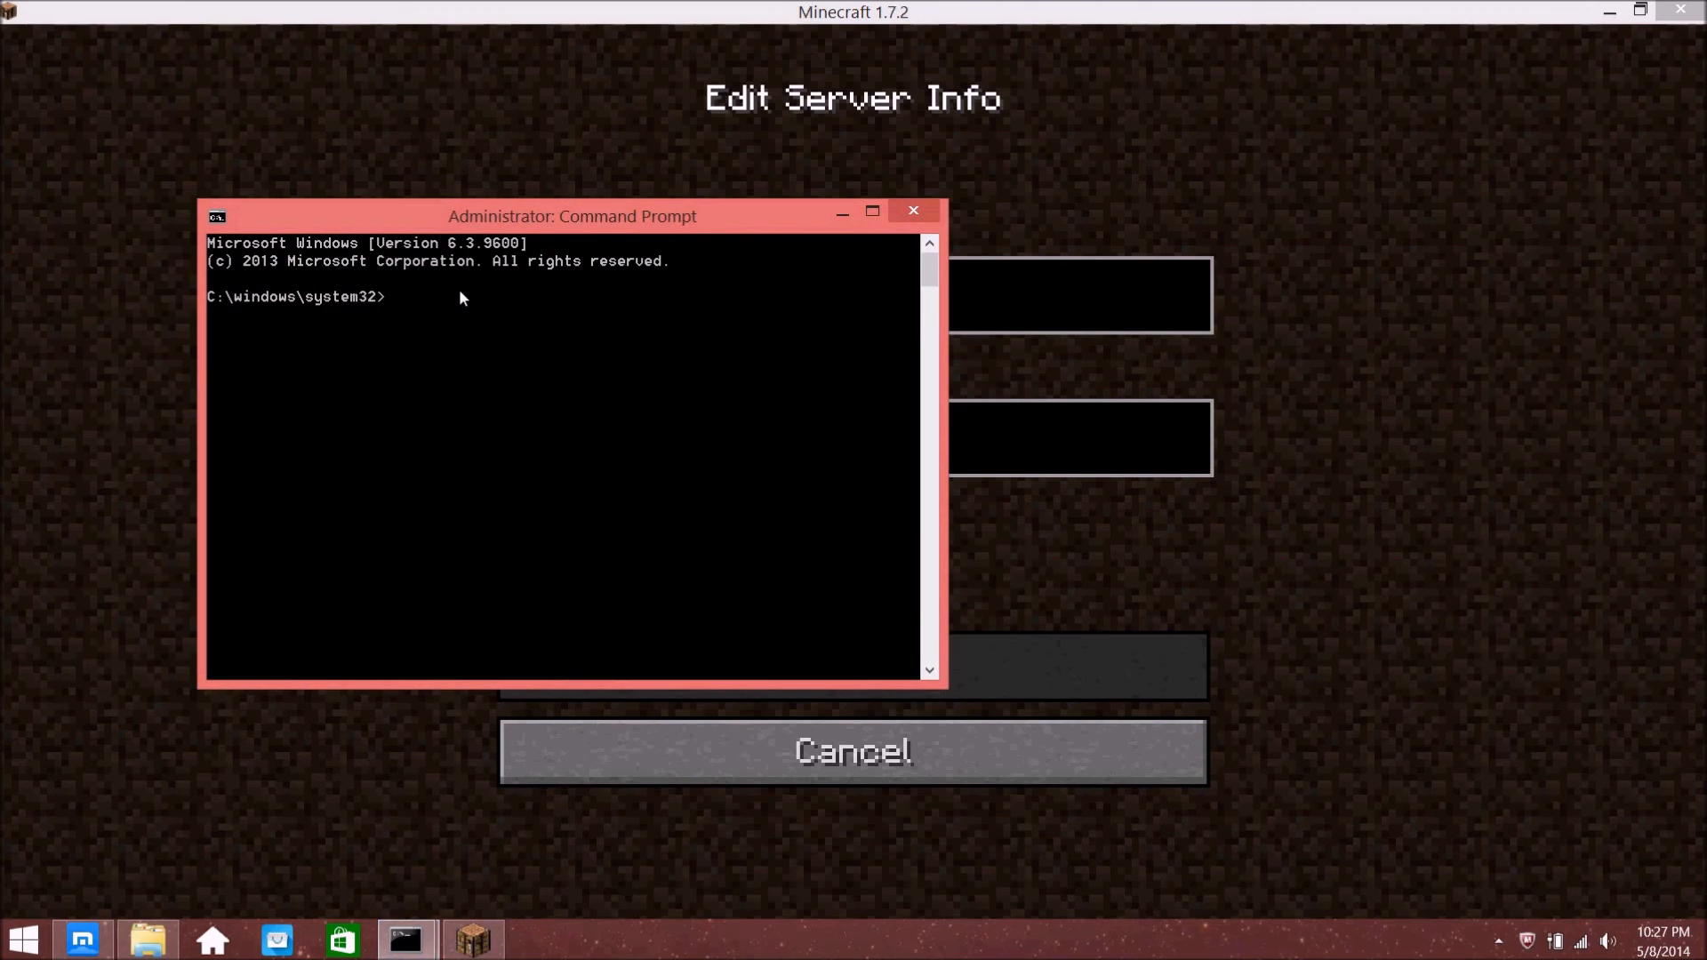
pyautogui.write('ipconfig')
pyautogui.press('Return')
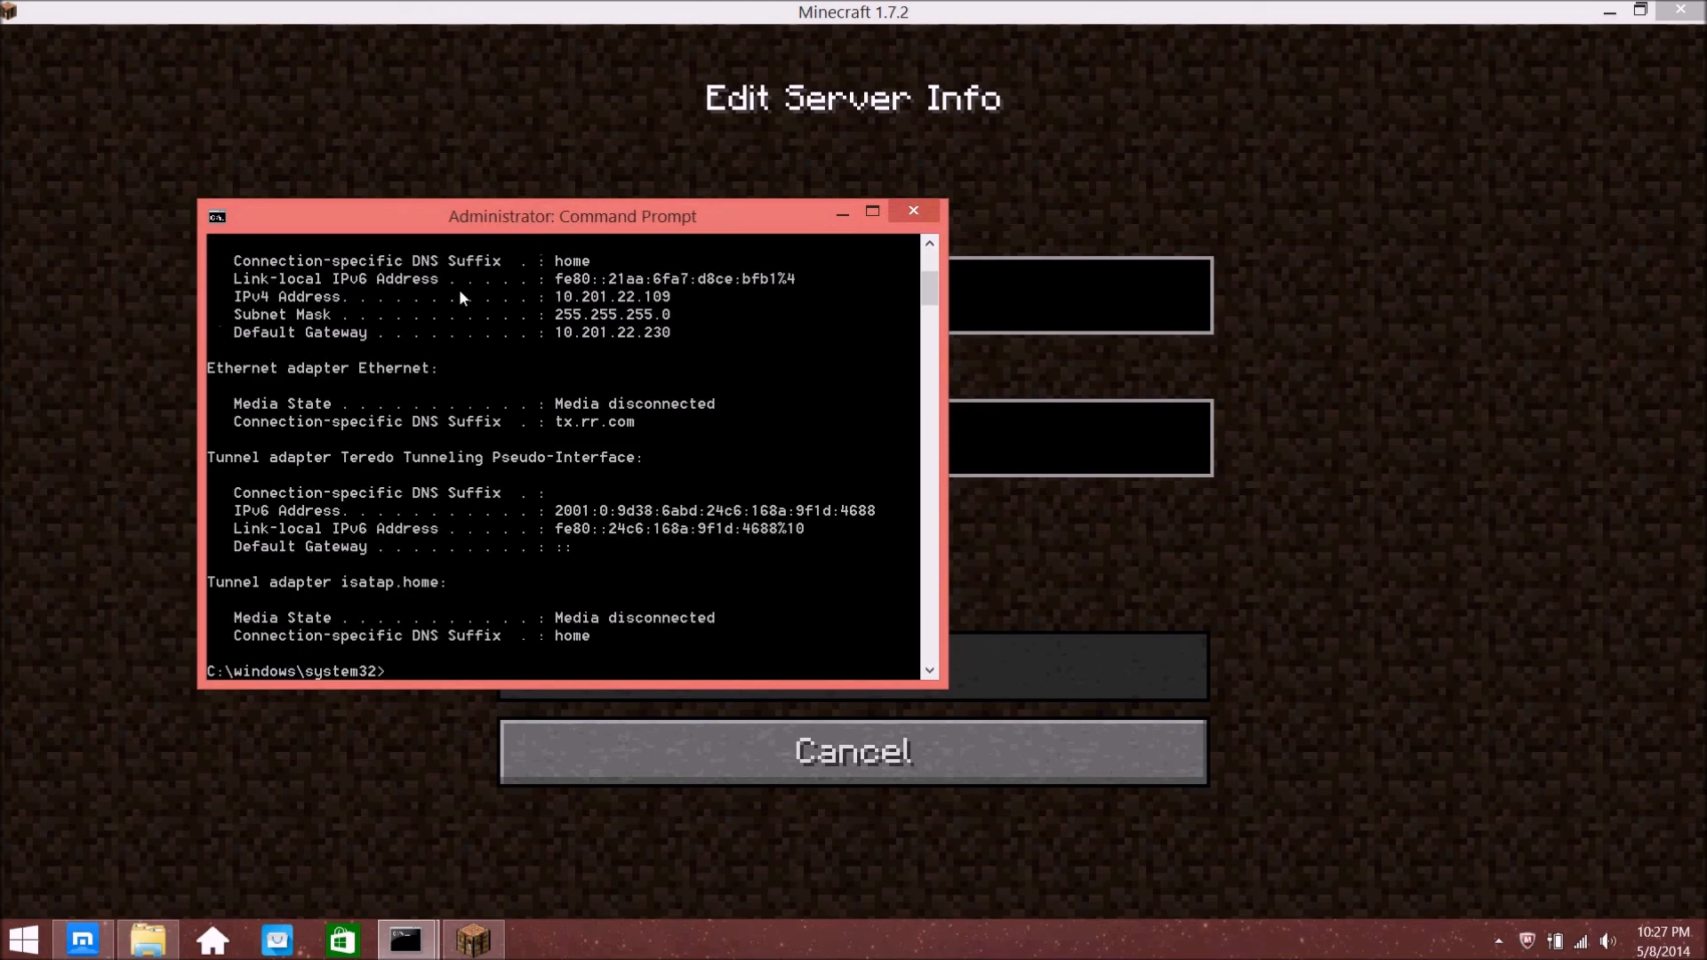
# Move the Command Prompt window clear of the server form and mark the IPv4 address in the ipconfig output
pyautogui.moveTo(537, 220); pyautogui.dragTo(1299, 178)
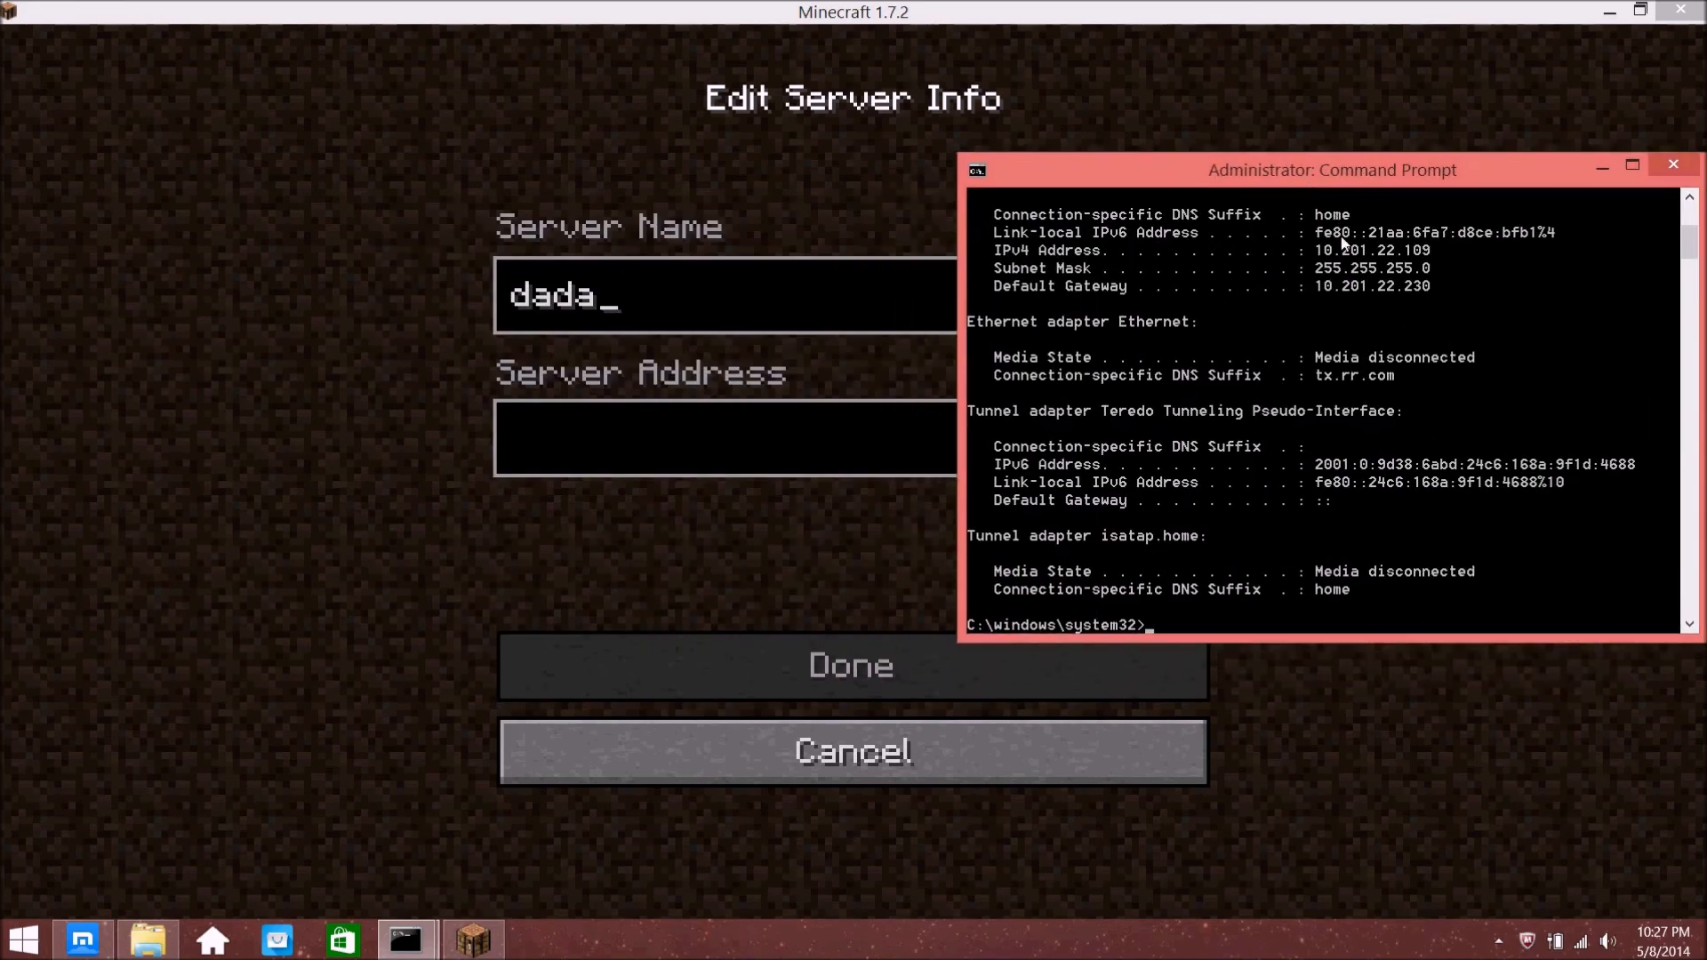
pyautogui.rightClick(1319, 256)
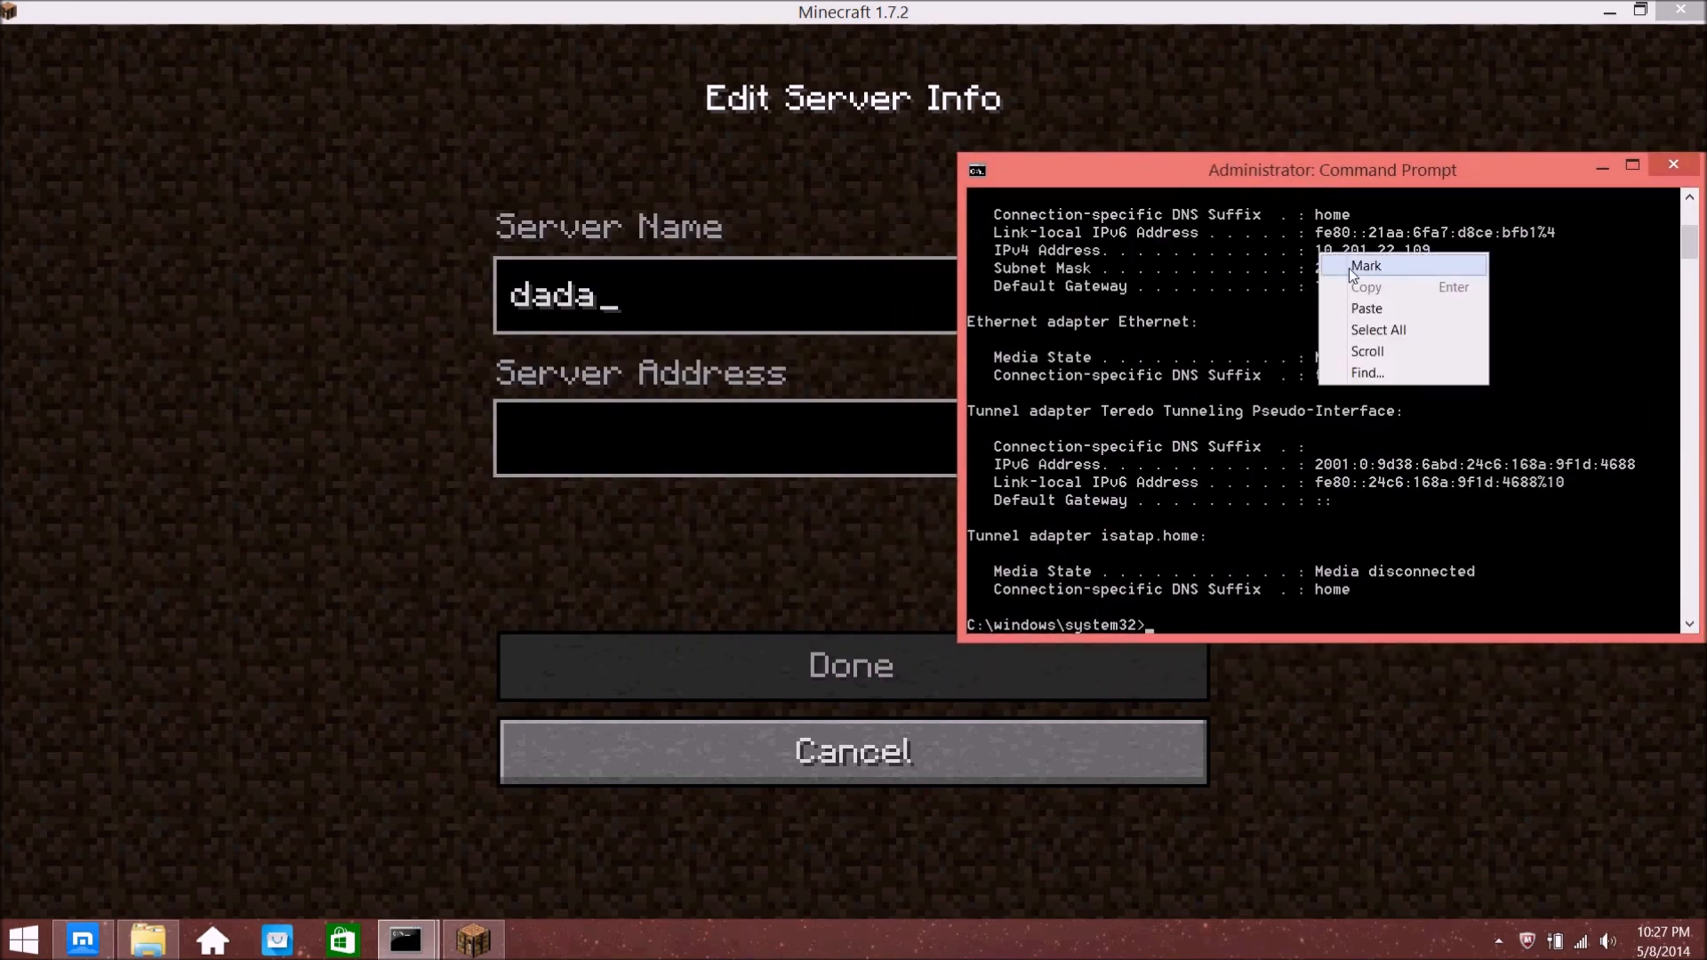
pyautogui.click(1347, 264)
pyautogui.moveTo(1312, 250); pyautogui.dragTo(1430, 254)
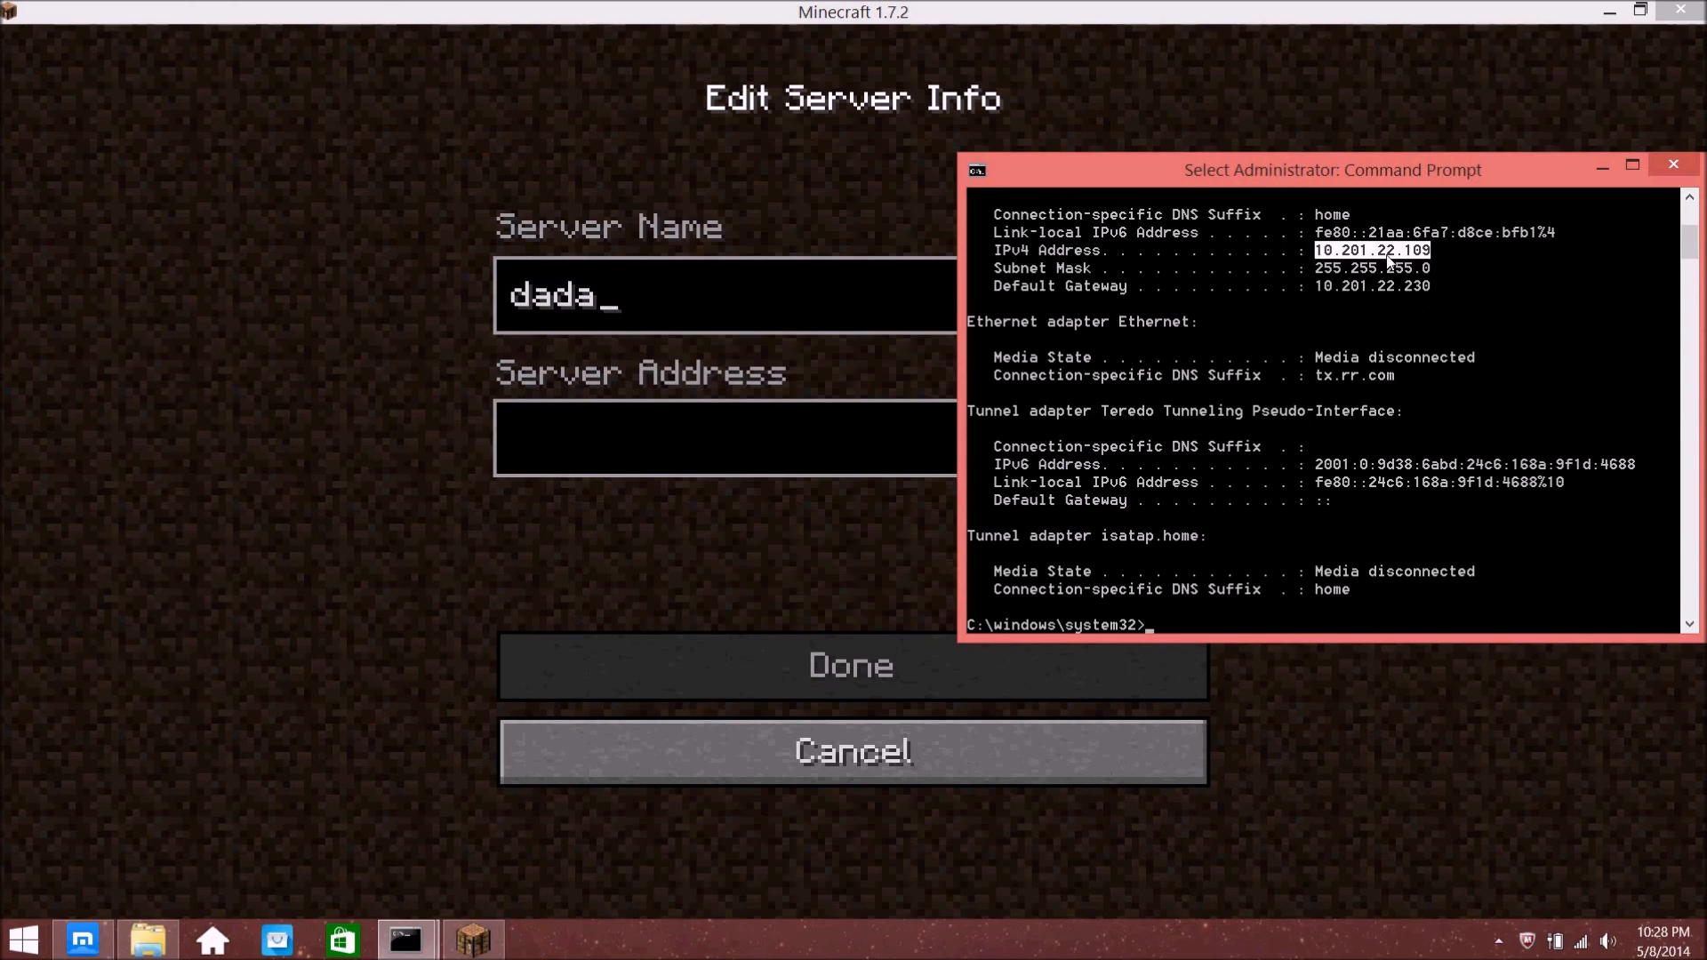
# Shrink the Minecraft window beside the Command Prompt and save the new server entry with the address 10.201.22.109
pyautogui.doubleClick(1142, 11)
pyautogui.moveTo(788, 81); pyautogui.dragTo(411, 112)
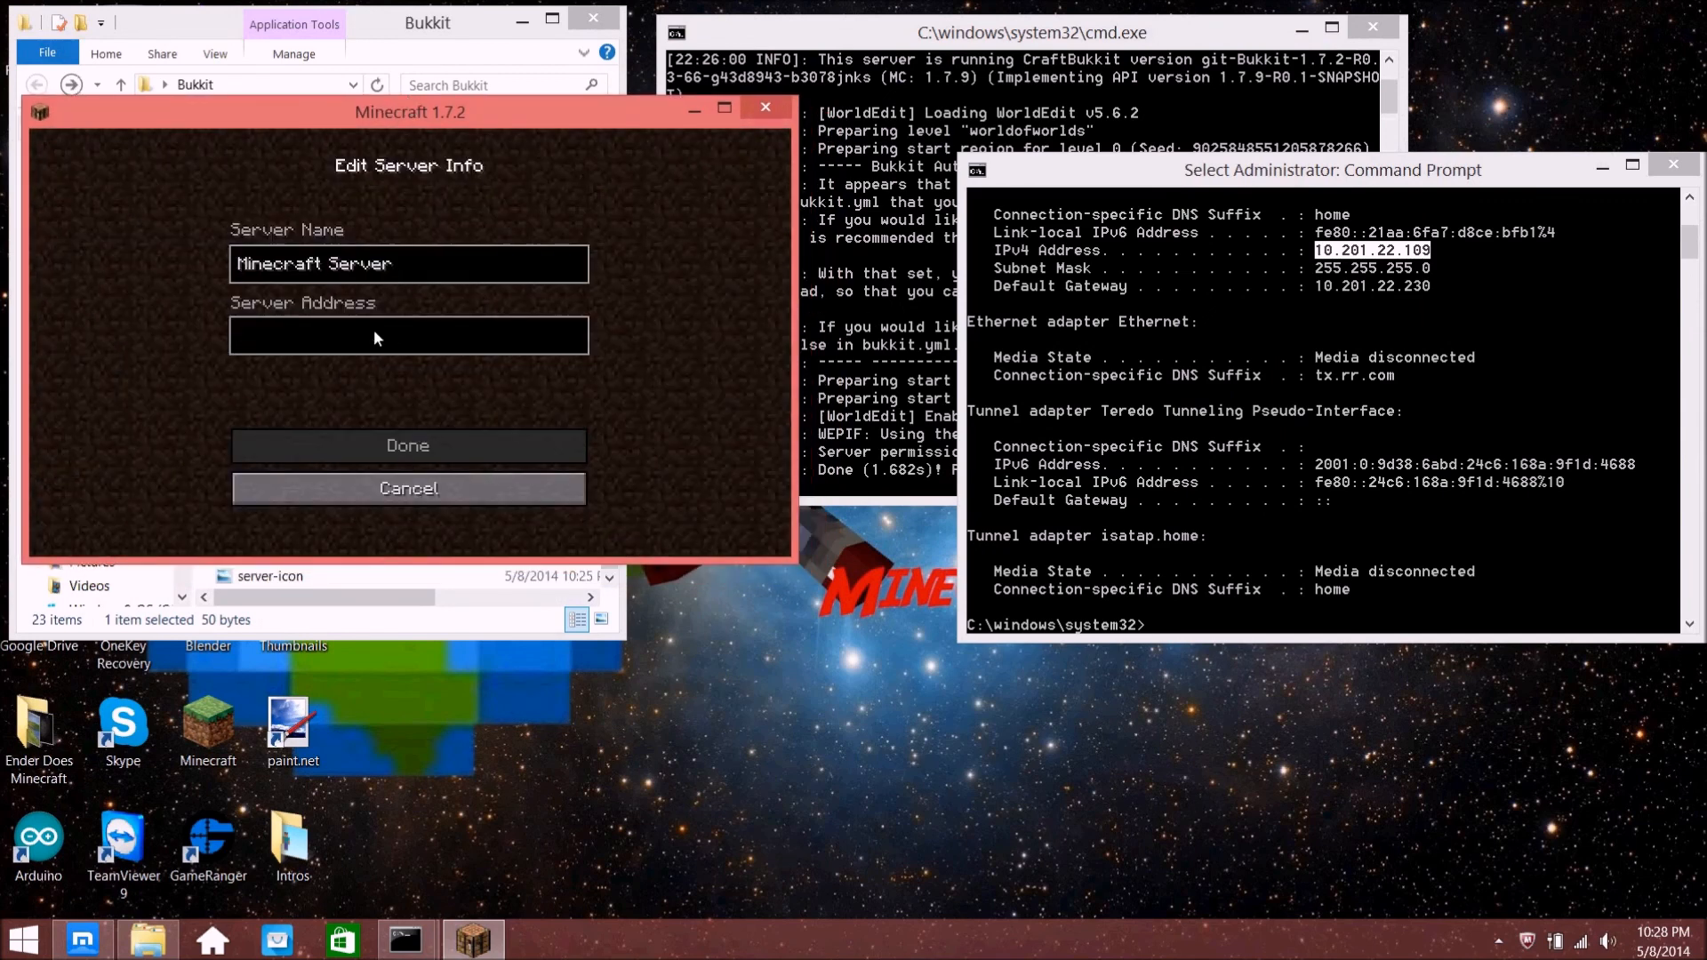
pyautogui.write('10')
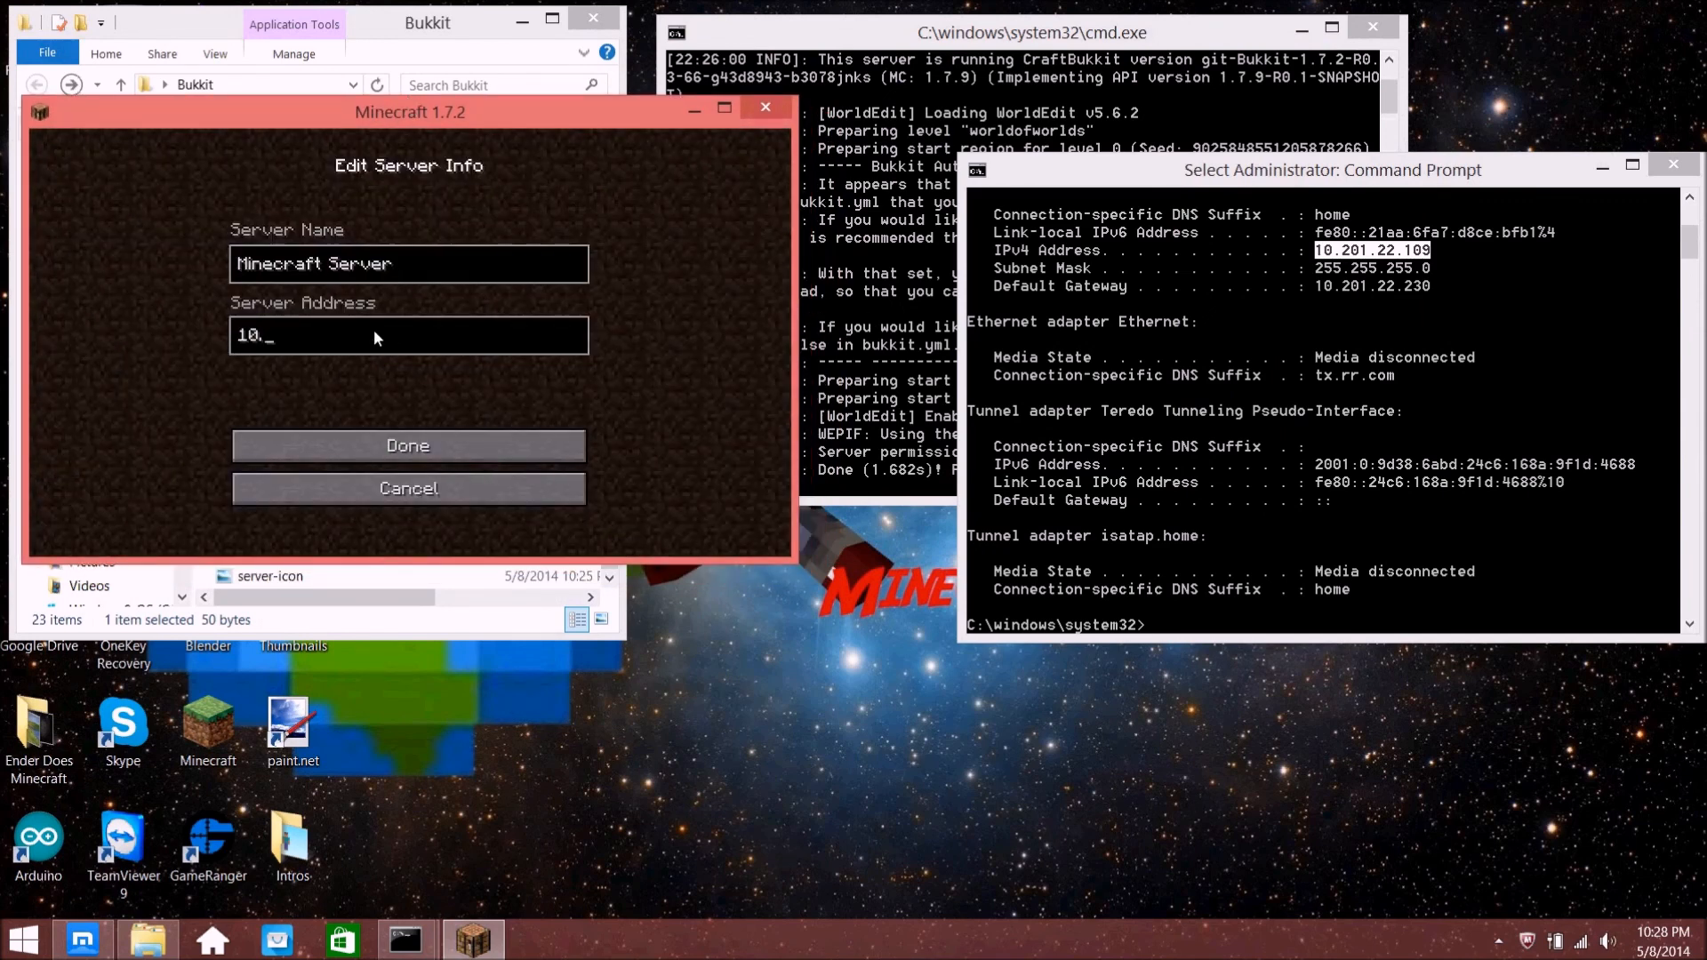
pyautogui.write('.201.22.109')
pyautogui.click(406, 446)
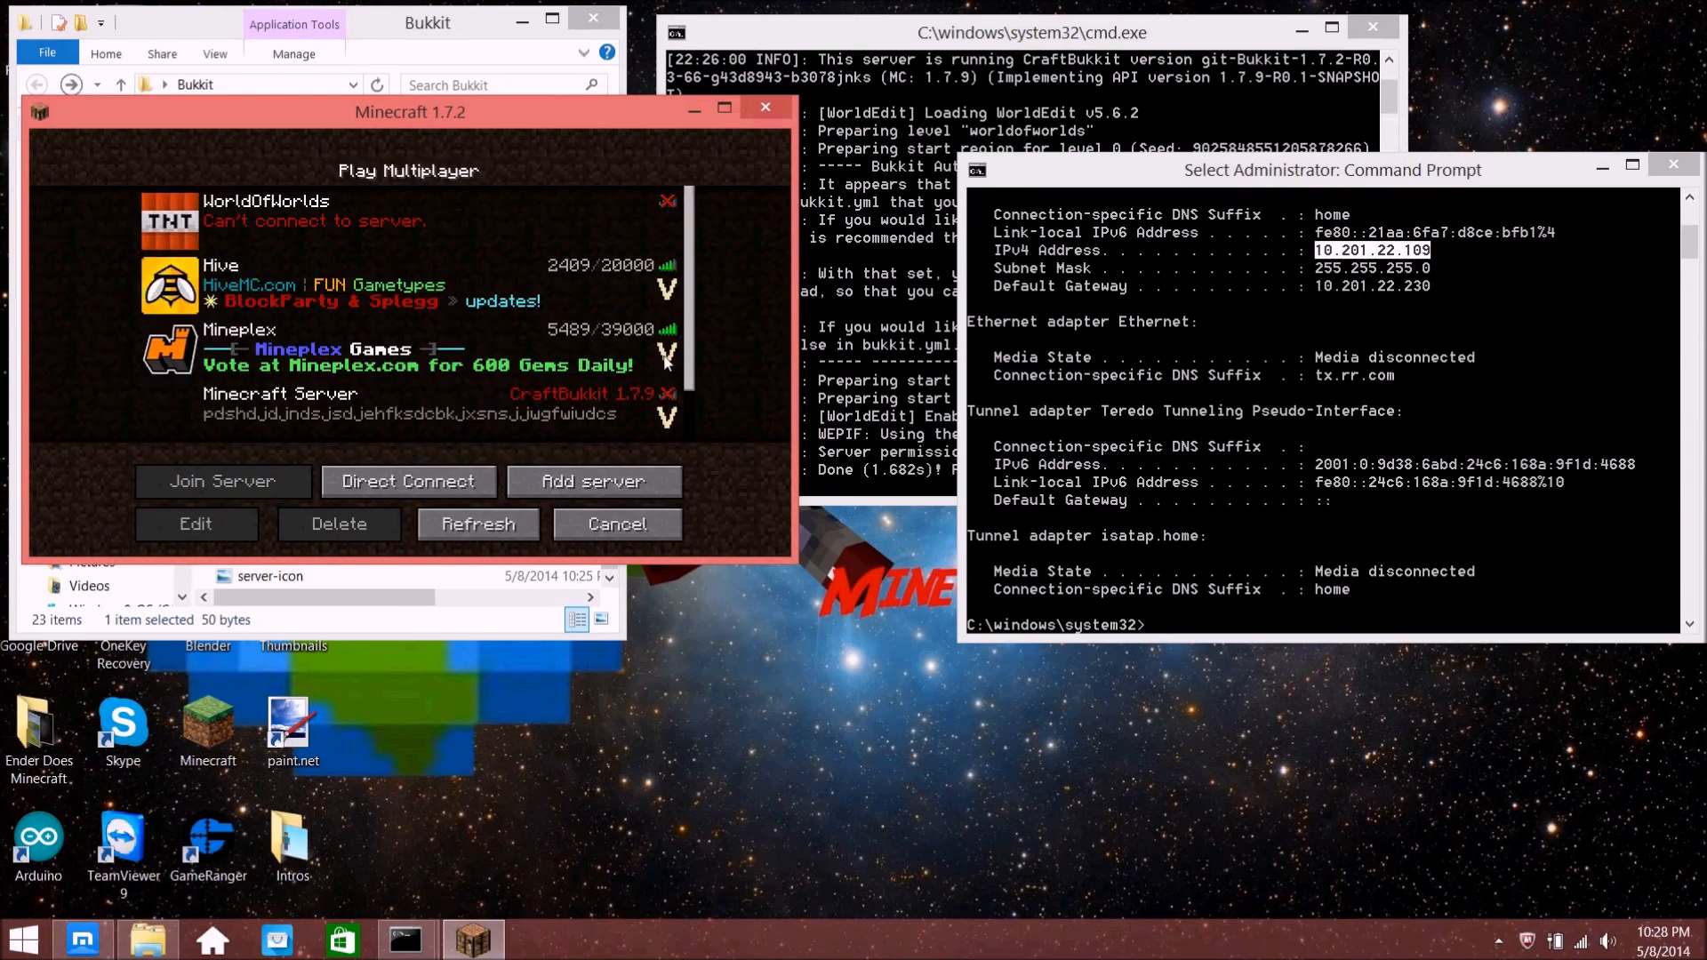
# Maximize Minecraft 1.7.2, refresh the server list and select the Minecraft Server entry
pyautogui.click(723, 109)
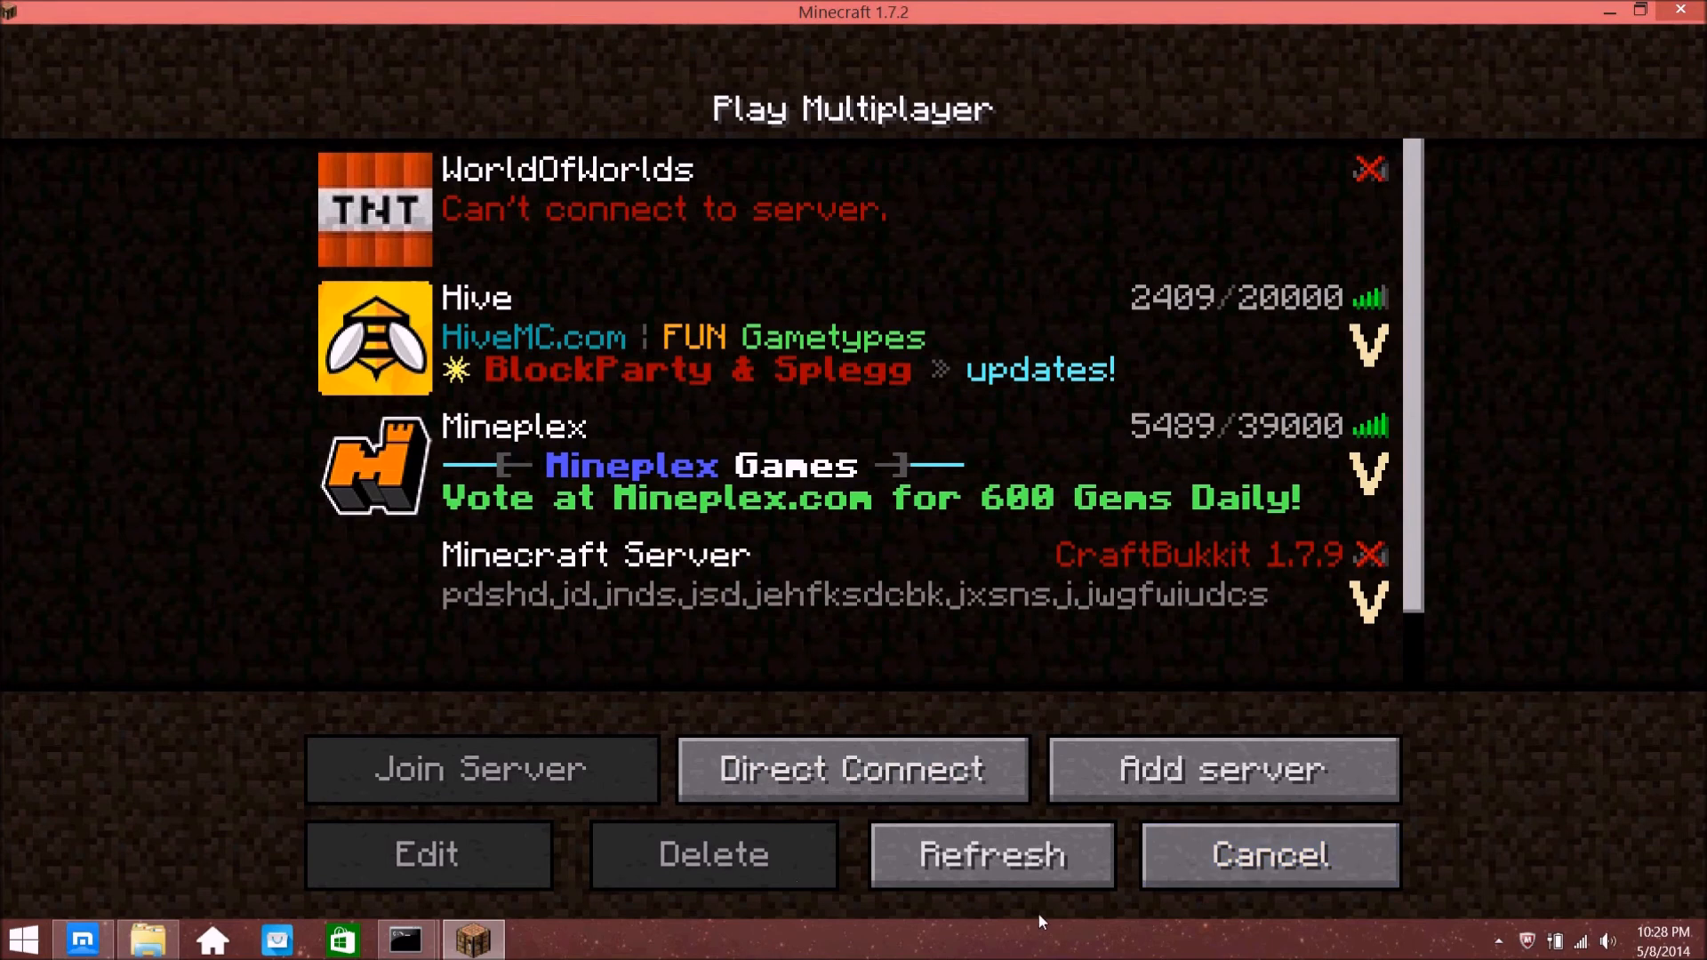
pyautogui.click(990, 857)
pyautogui.click(989, 857)
pyautogui.click(990, 858)
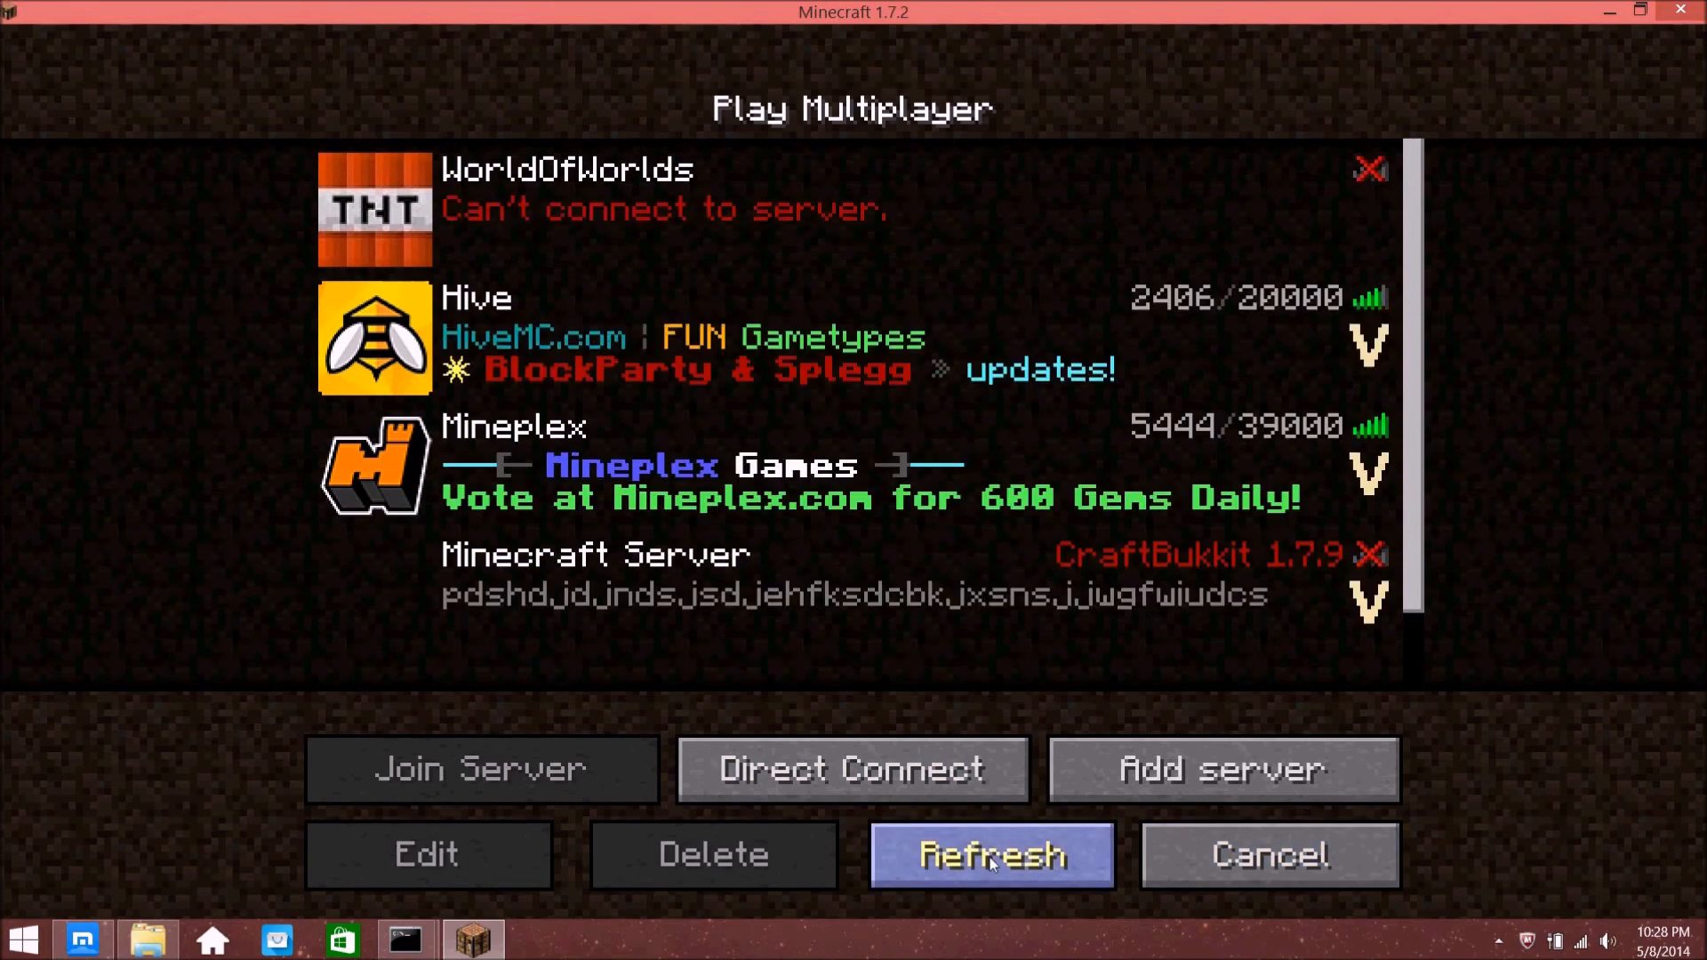
pyautogui.click(1214, 554)
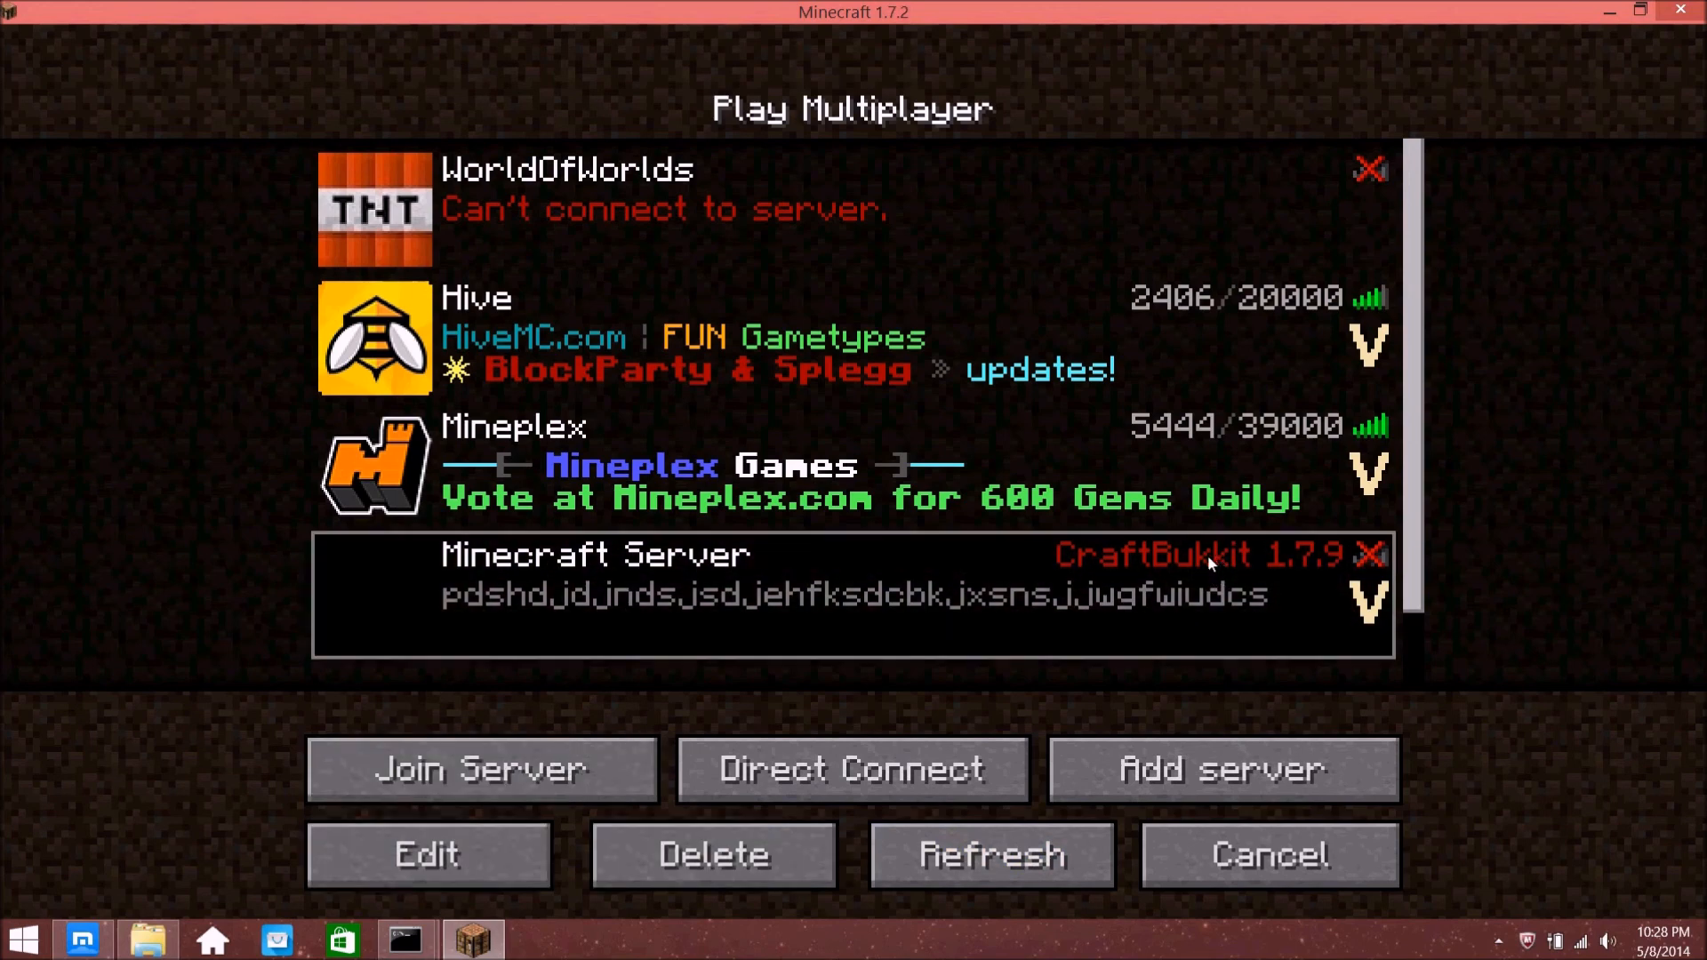
# Close Minecraft 1.7.2 and relaunch the game as version 1.7.9 with the non-Forge profile, closing the administrator Command Prompt as well
pyautogui.moveTo(1044, 14); pyautogui.dragTo(460, 272)
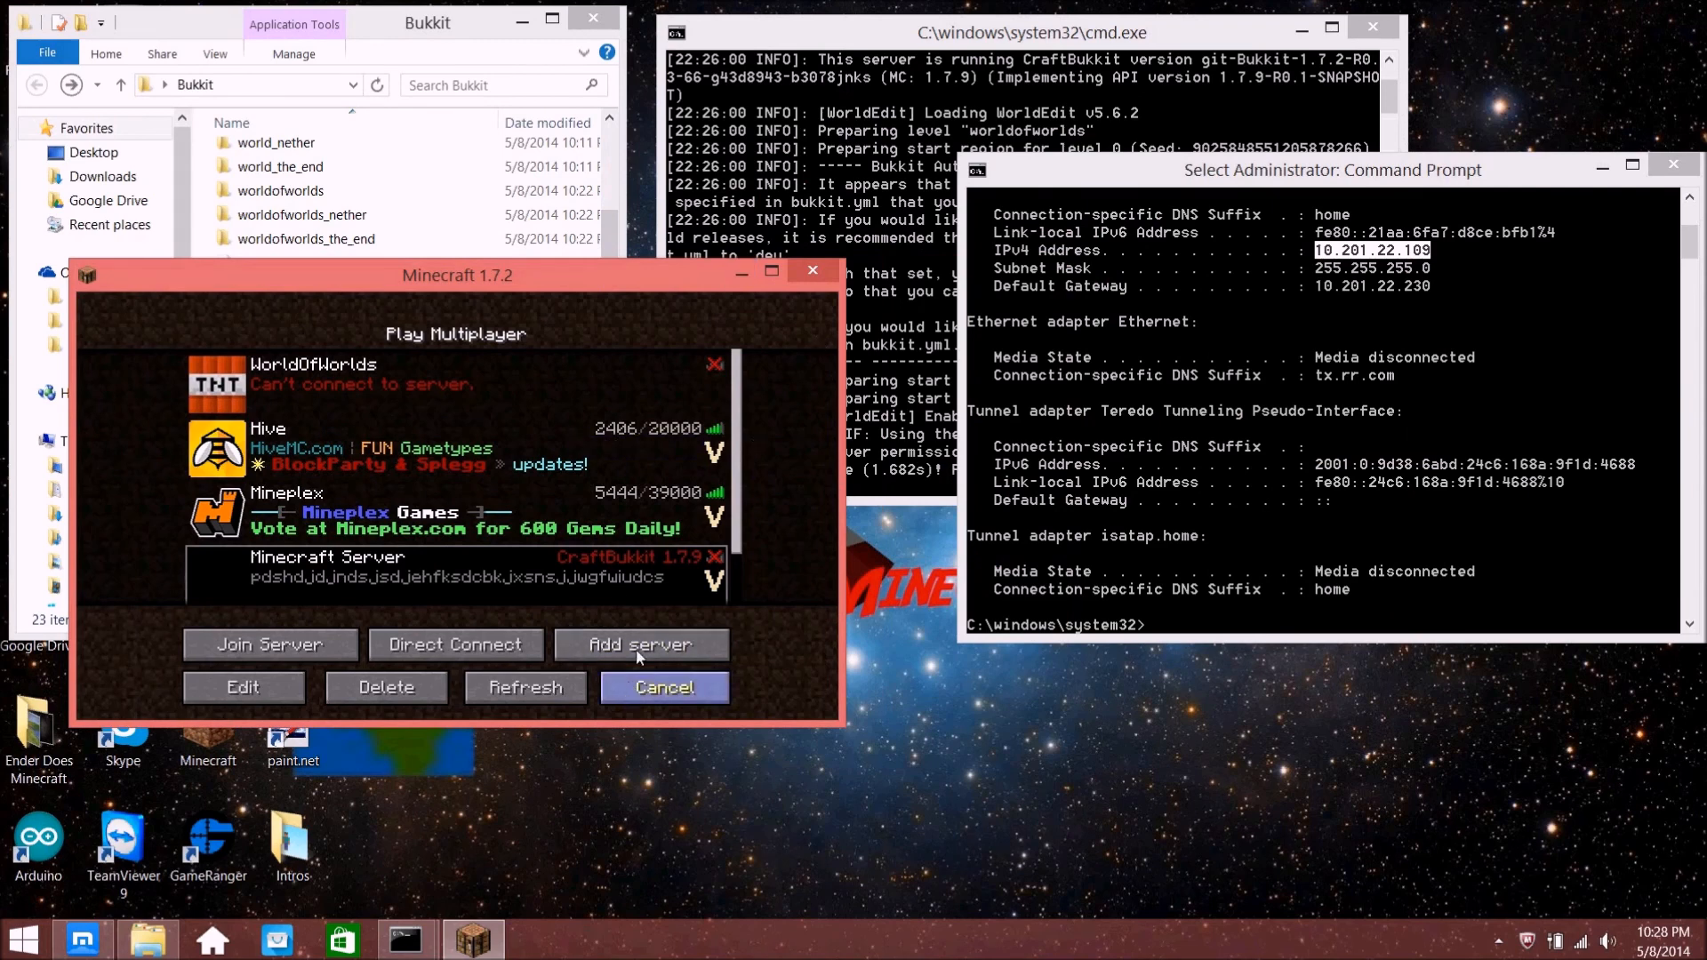
pyautogui.click(824, 271)
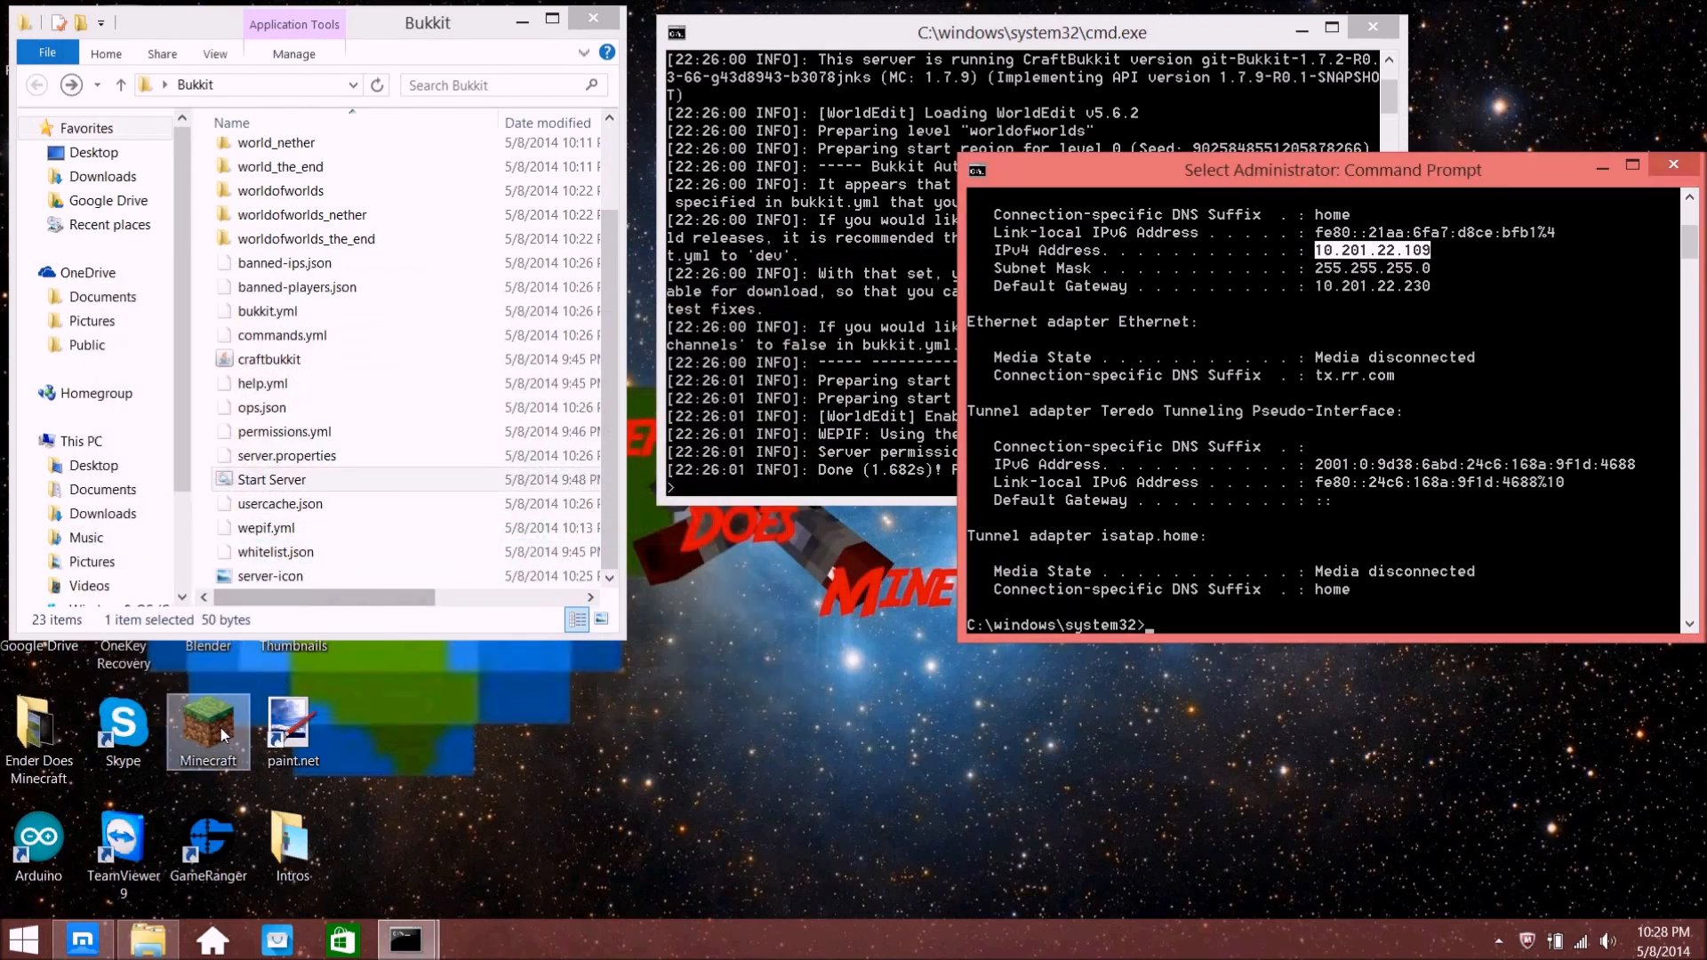
pyautogui.doubleClick(223, 734)
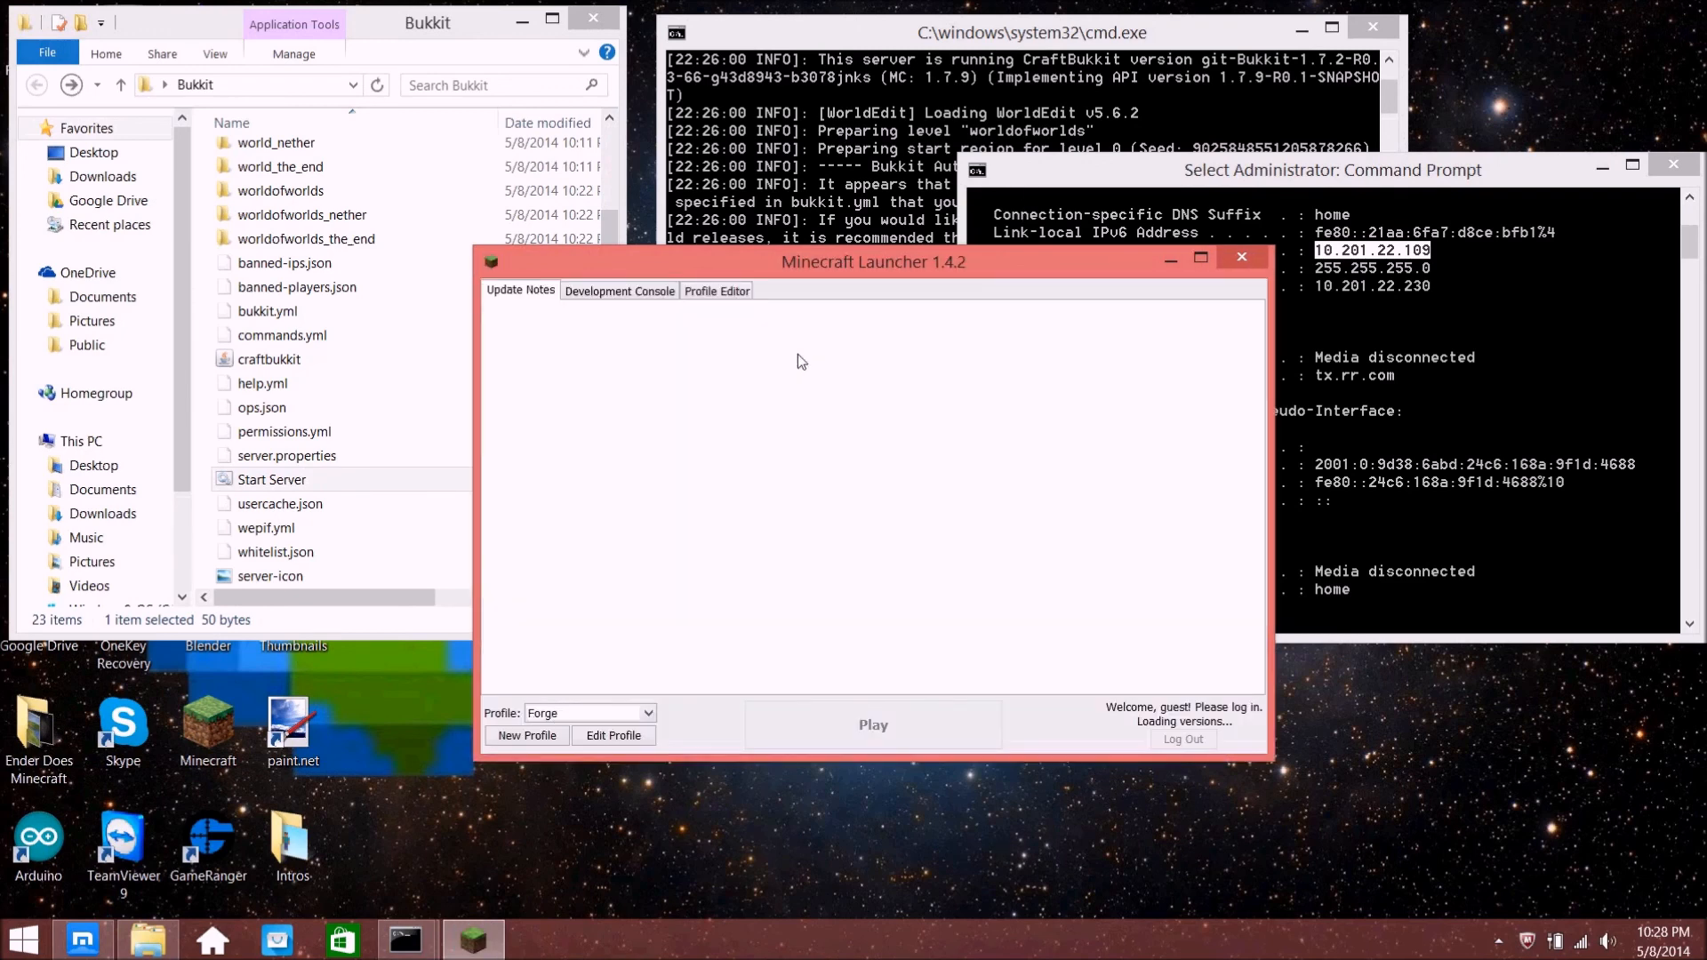
pyautogui.click(647, 713)
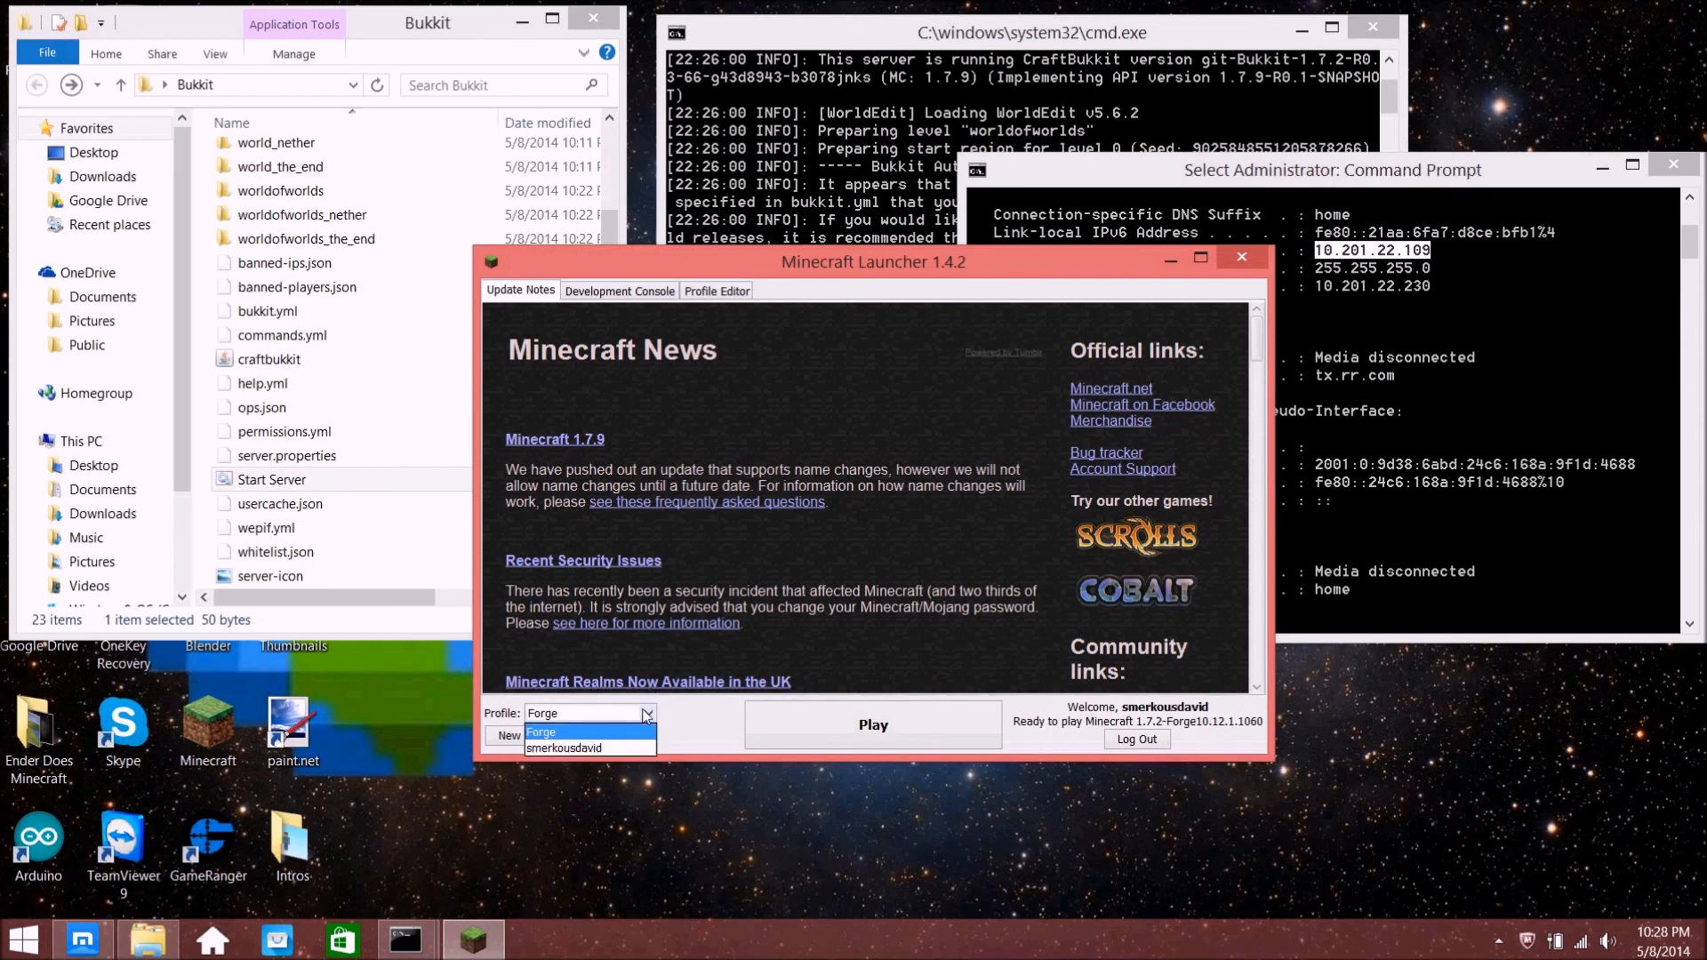
pyautogui.click(579, 748)
pyautogui.click(876, 722)
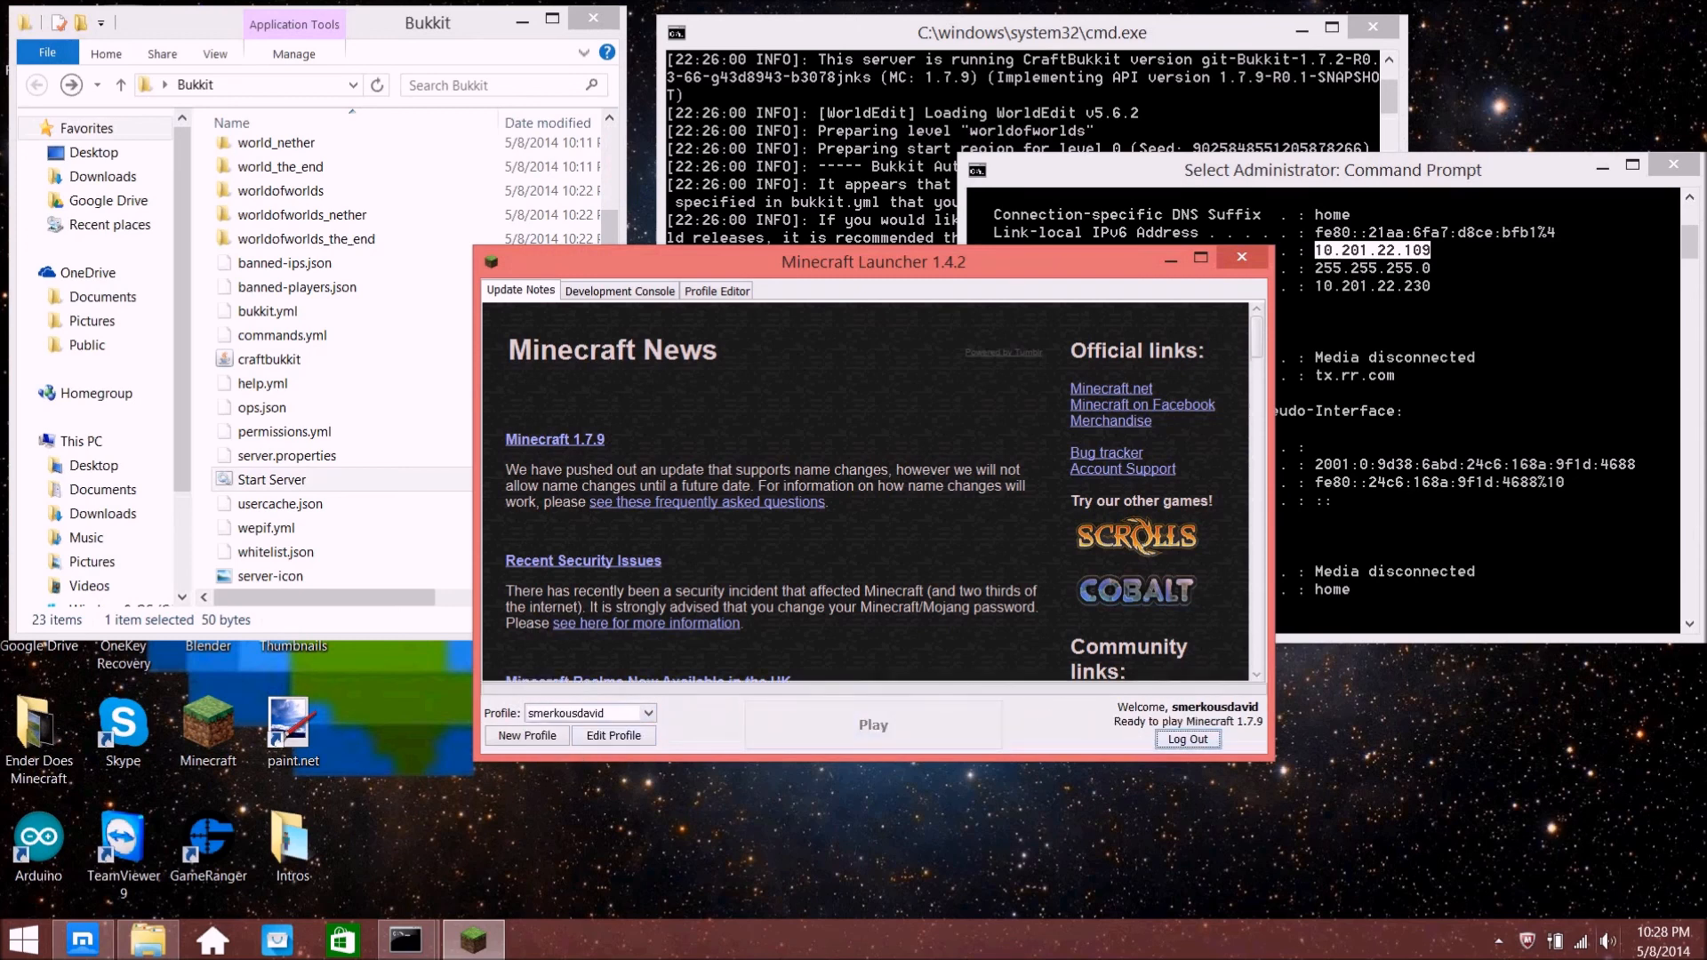
pyautogui.click(1210, 256)
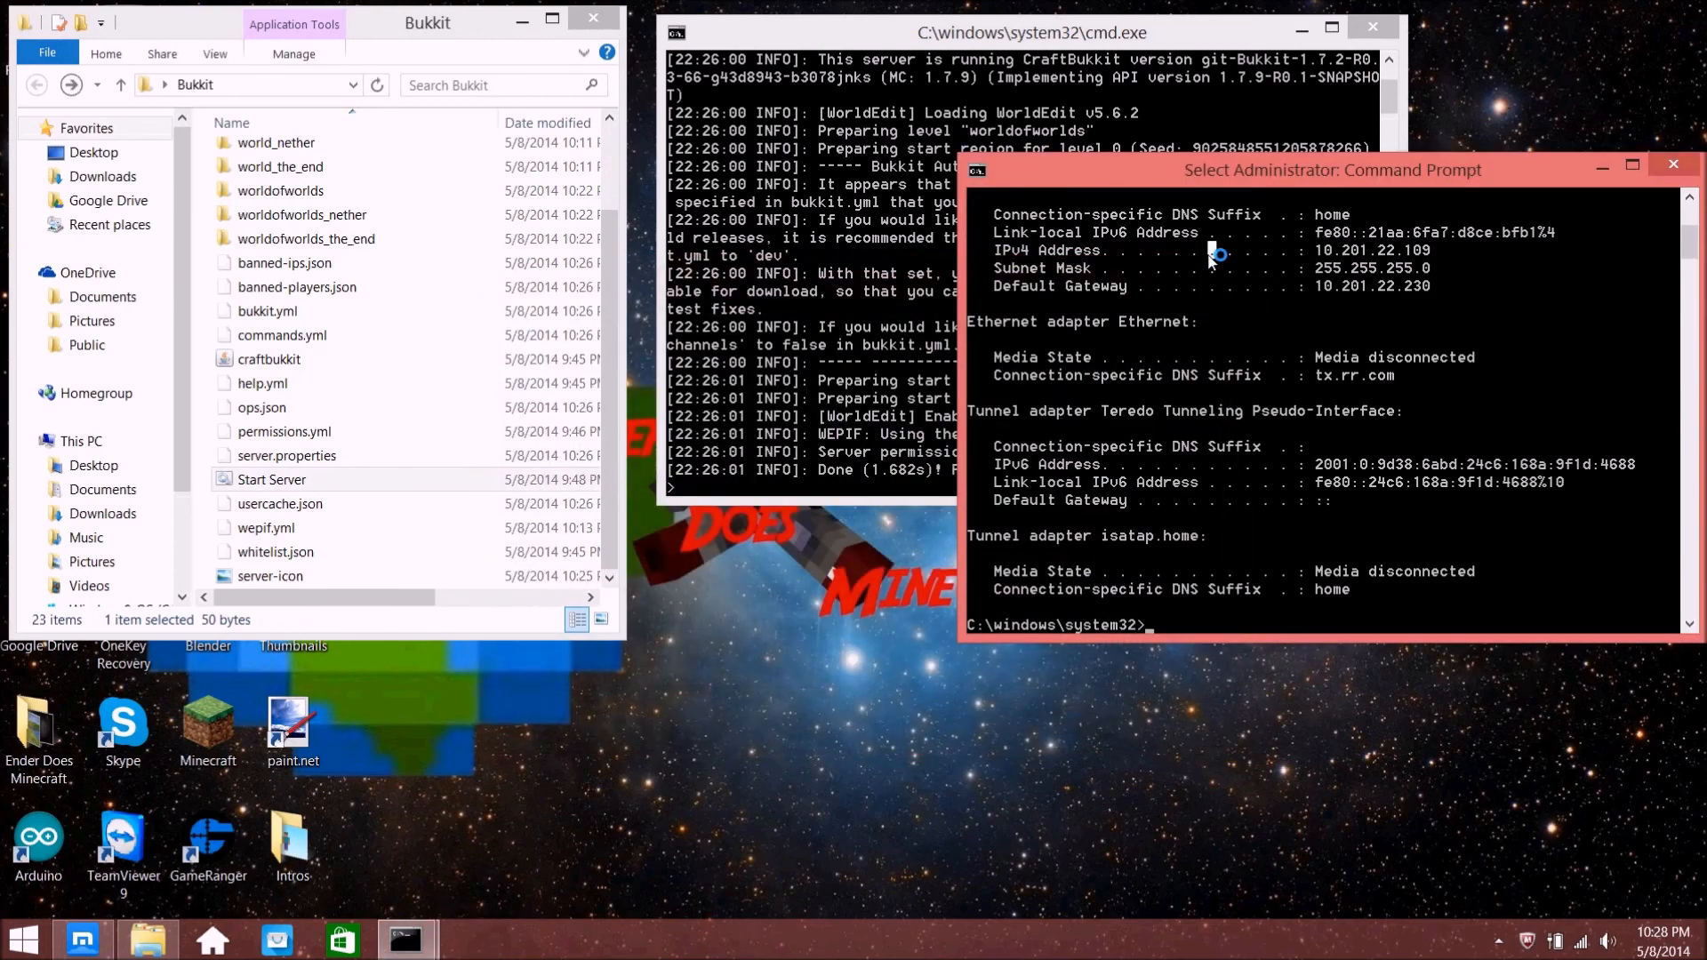
pyautogui.click(1673, 173)
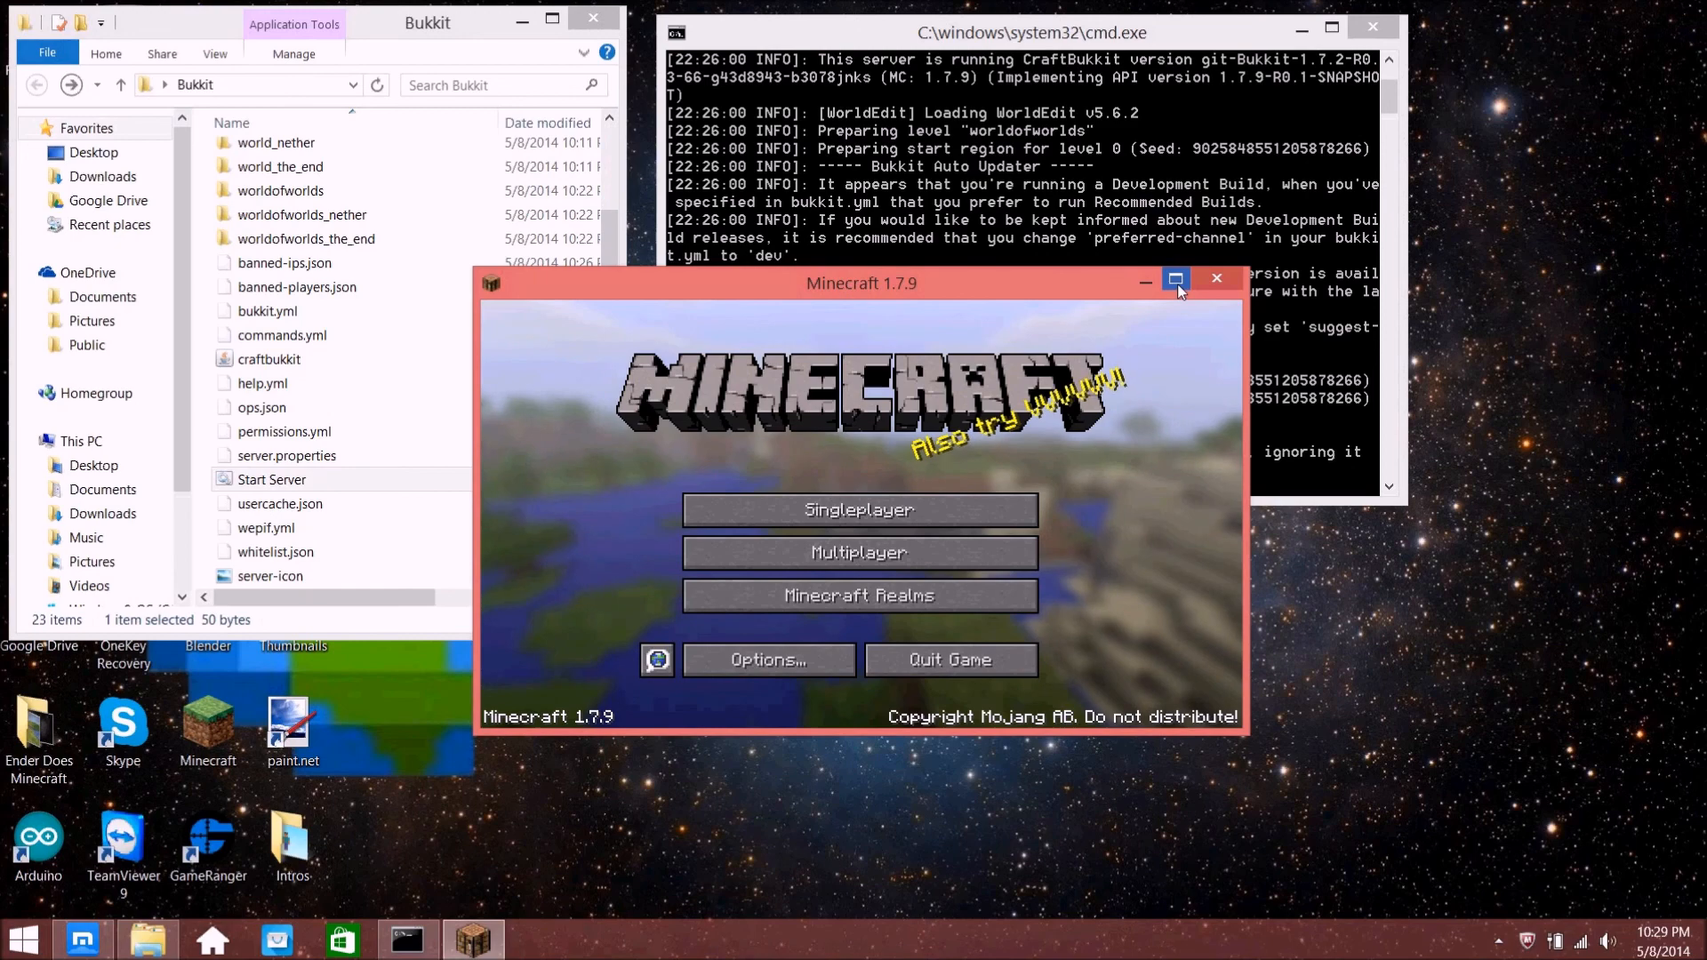
# Open the multiplayer server list in a maximized Minecraft 1.7.9 window and select the Minecraft Server entry
pyautogui.click(1177, 285)
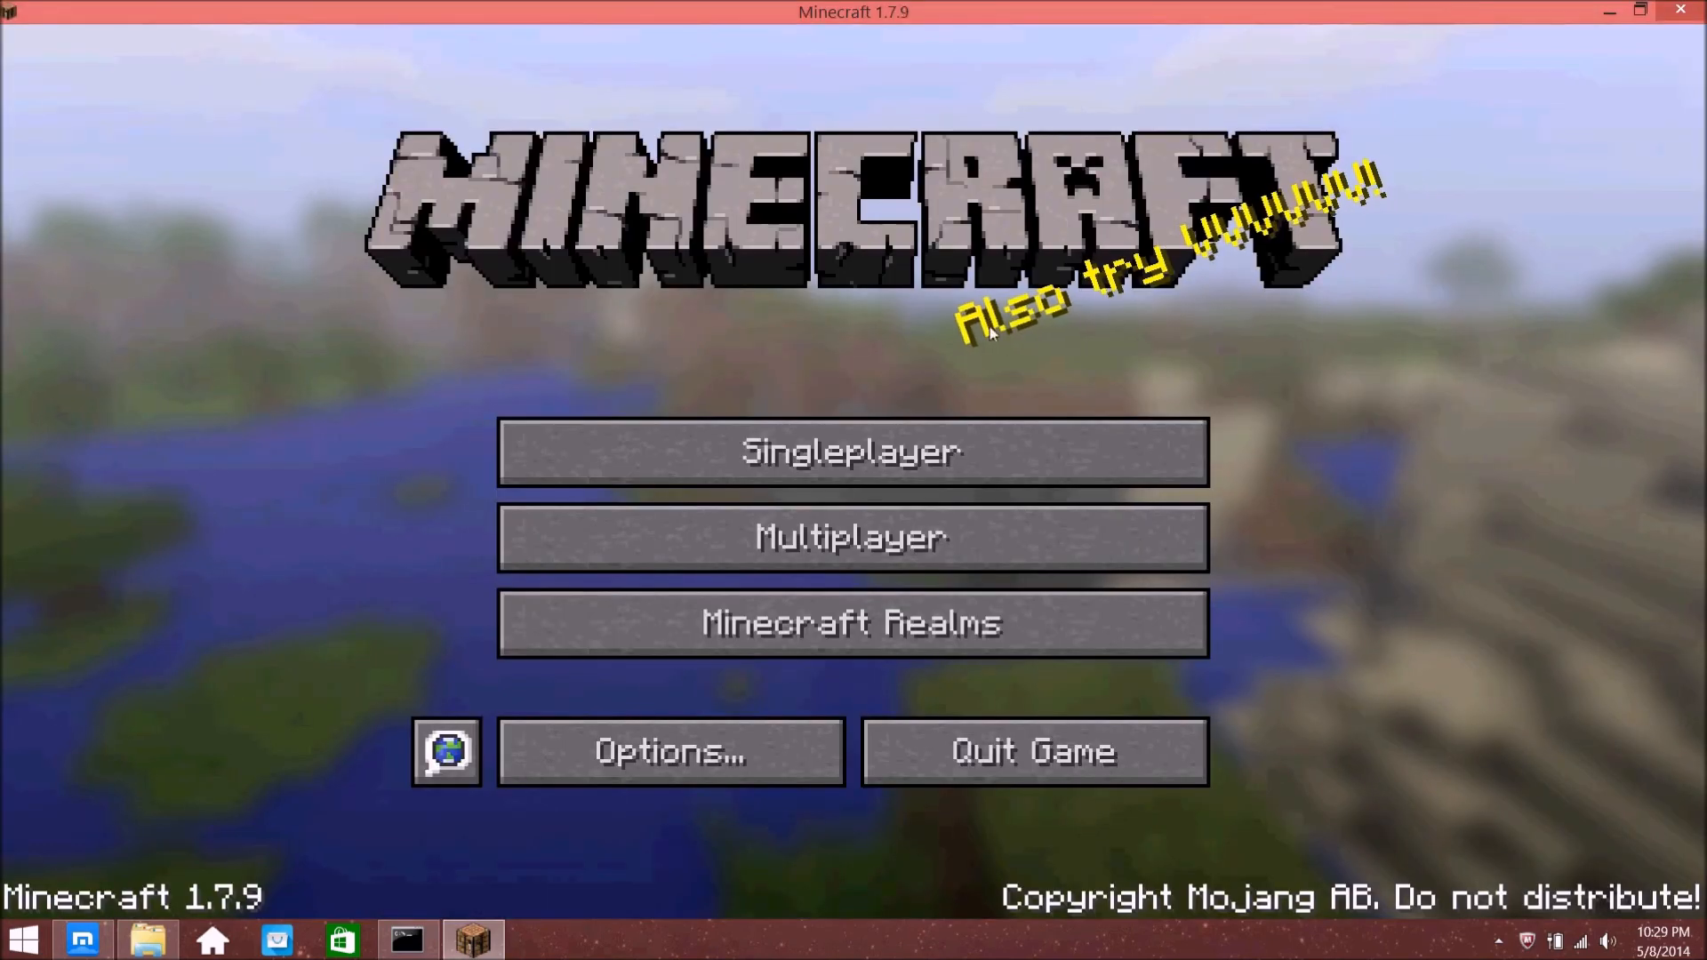
pyautogui.click(825, 517)
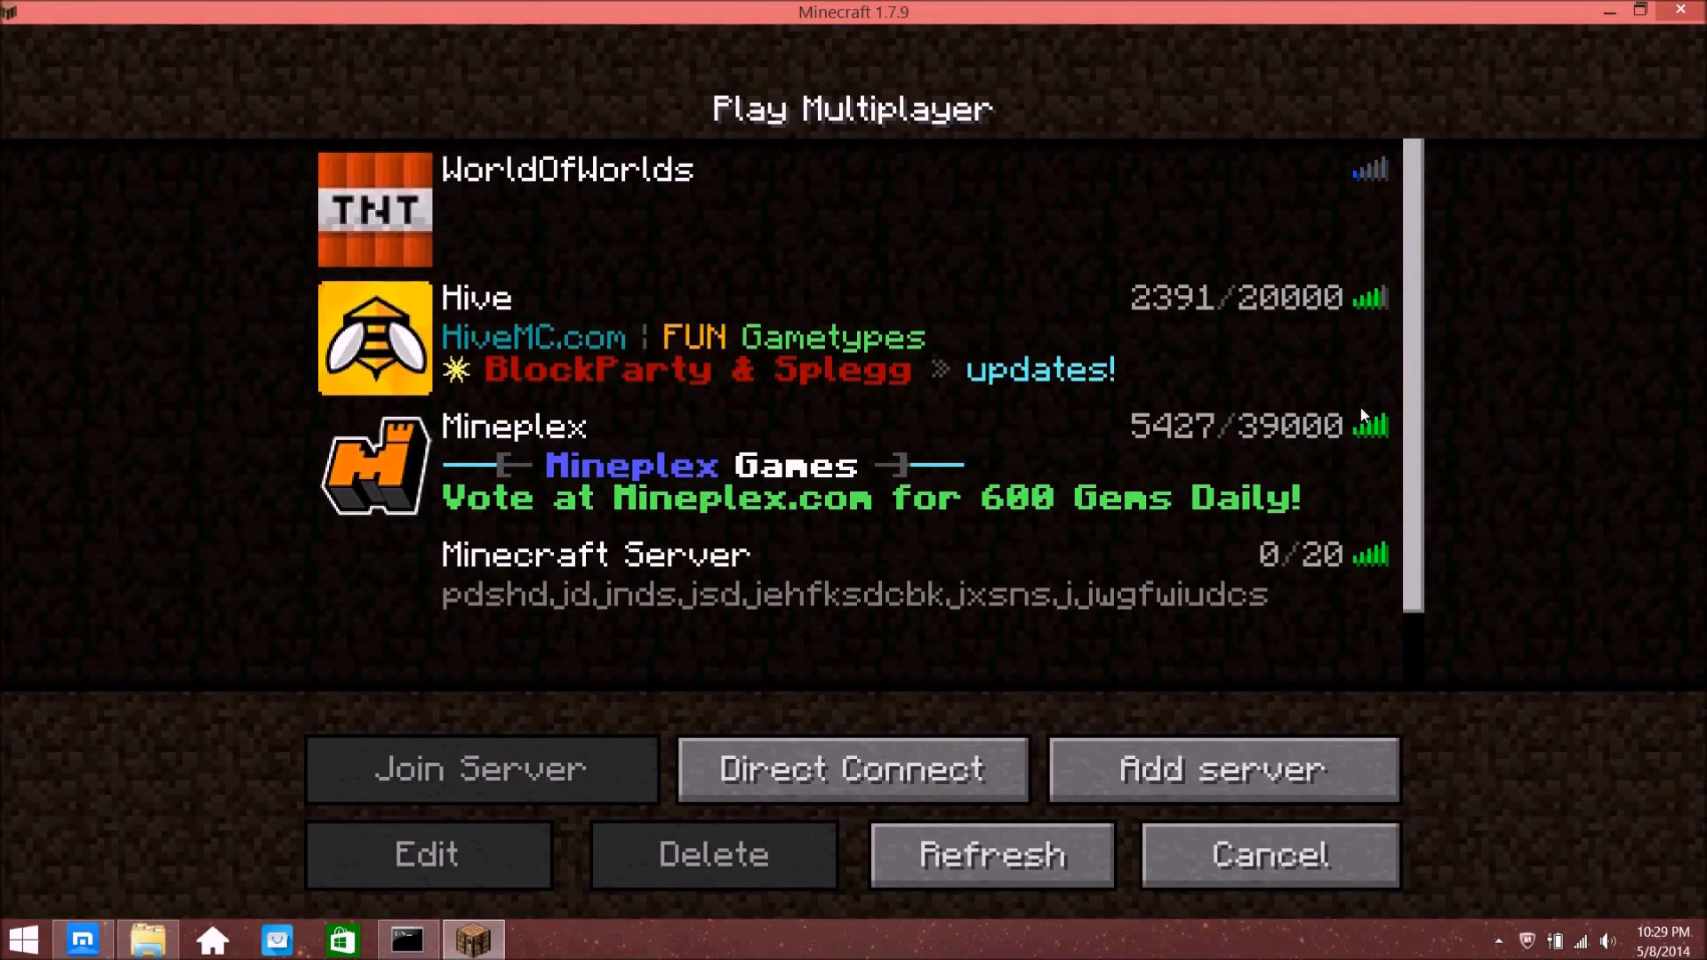
pyautogui.moveTo(1404, 344); pyautogui.dragTo(1376, 419)
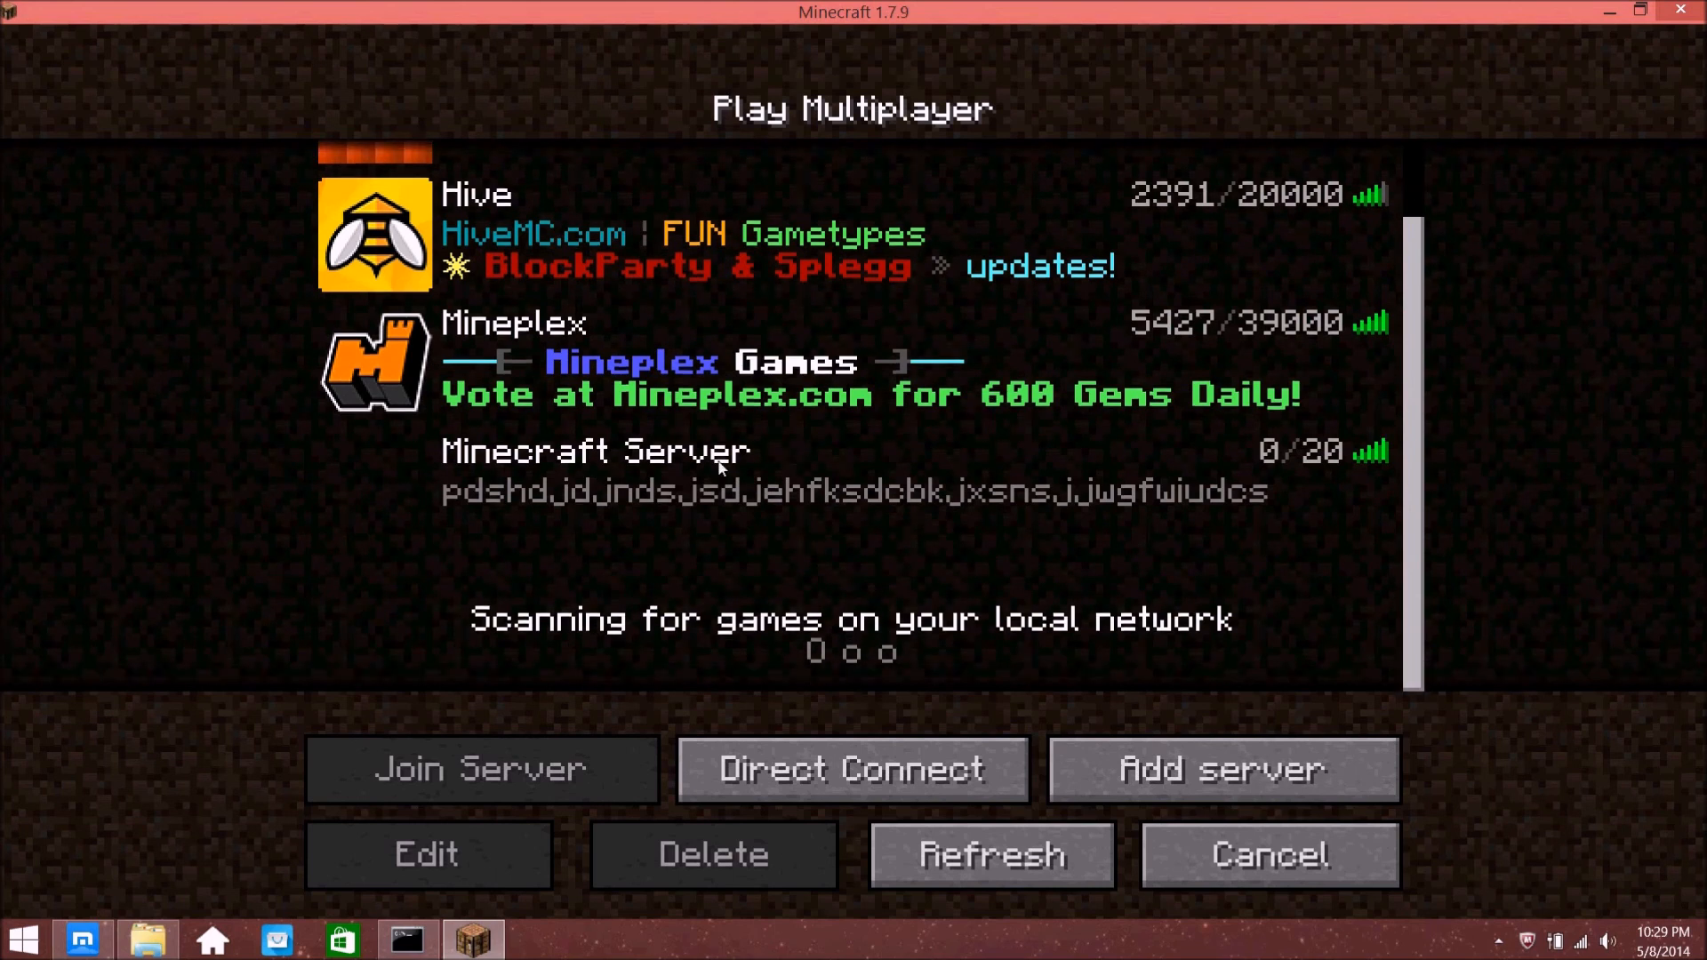
pyautogui.click(684, 453)
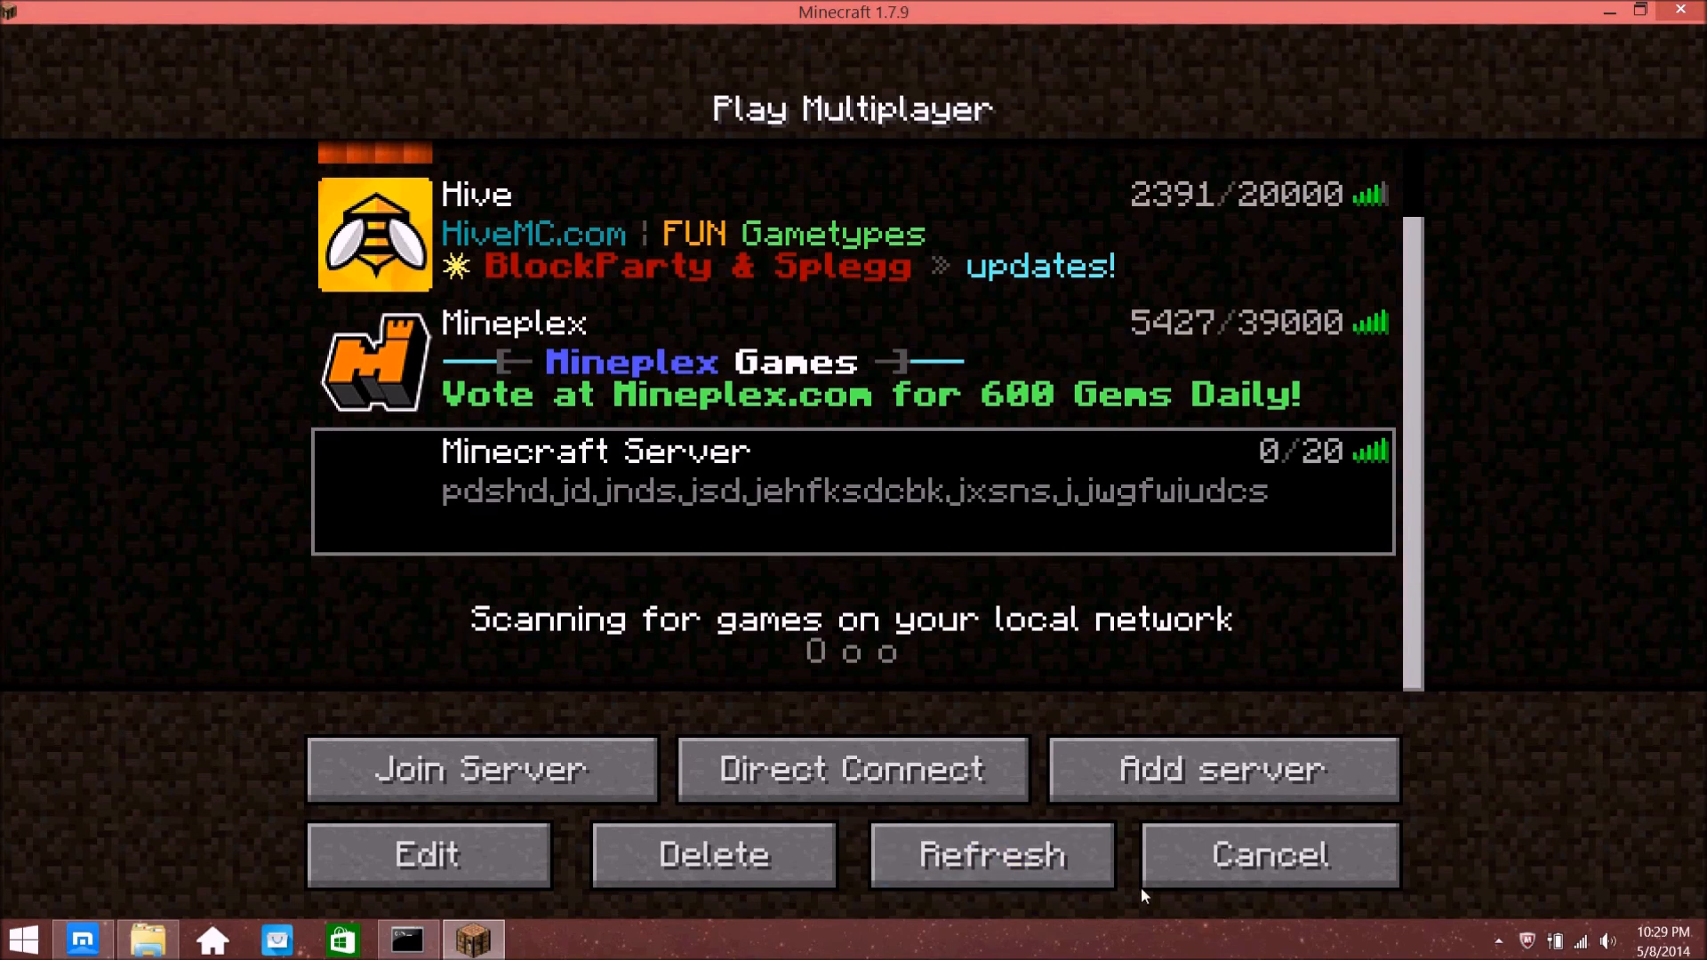
# Refresh the Minecraft 1.7.9 server list several times, then leave and reopen the multiplayer screen
pyautogui.click(978, 856)
pyautogui.click(972, 858)
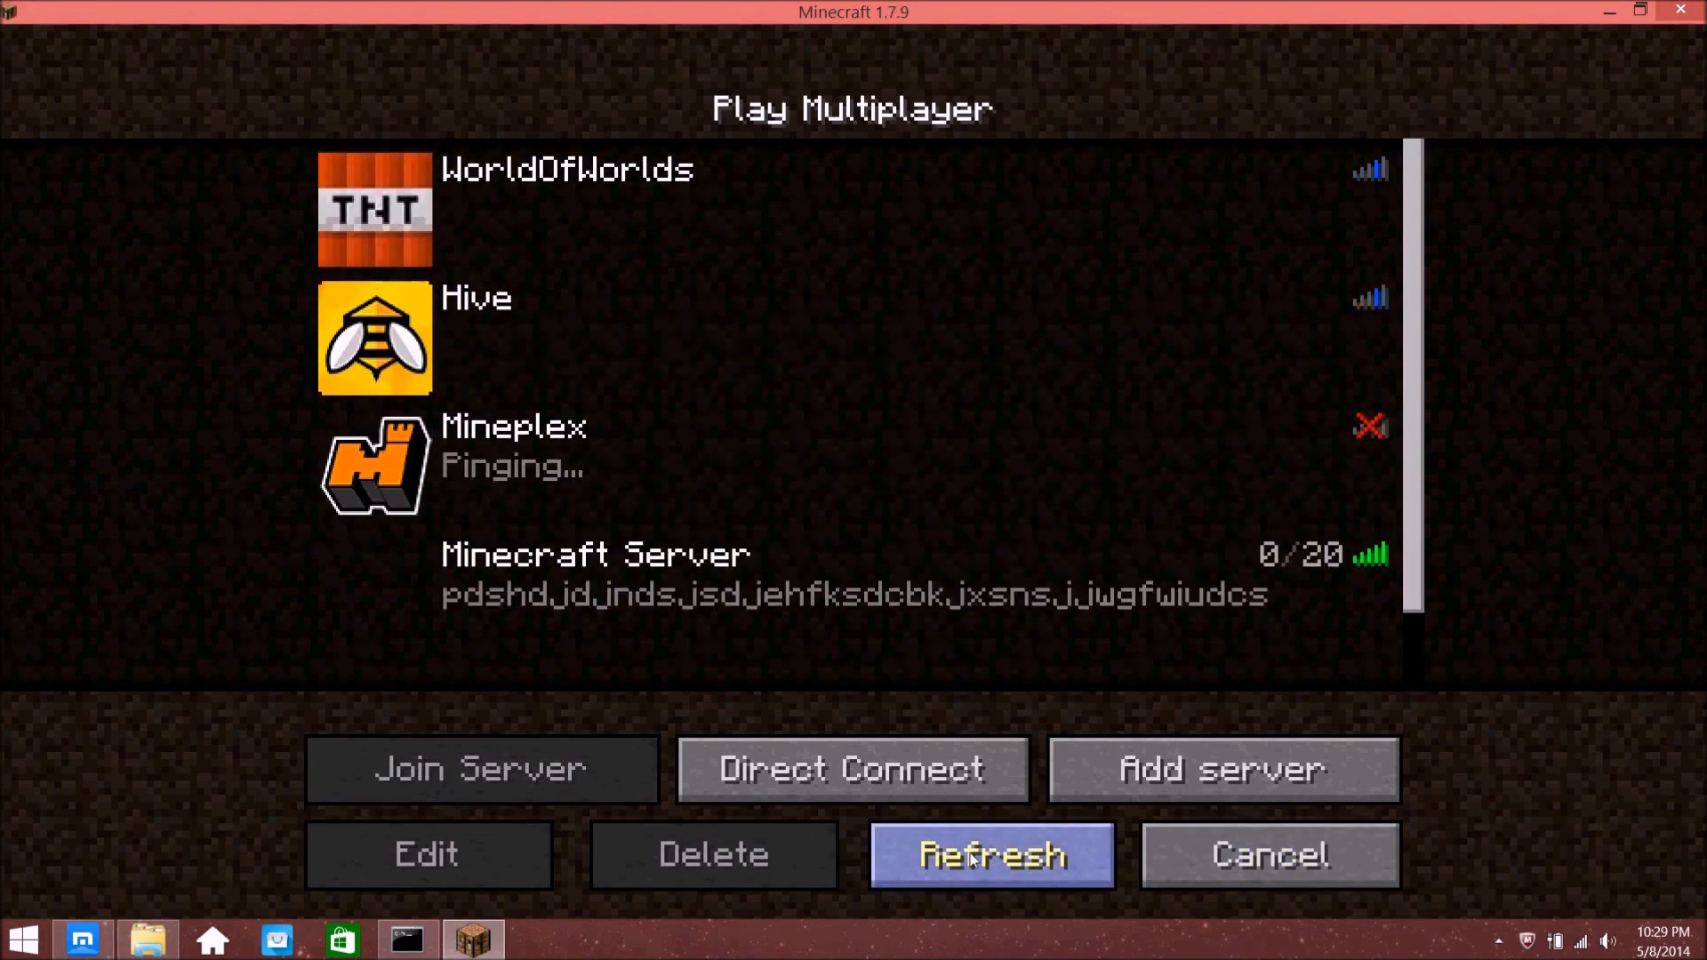
pyautogui.click(972, 857)
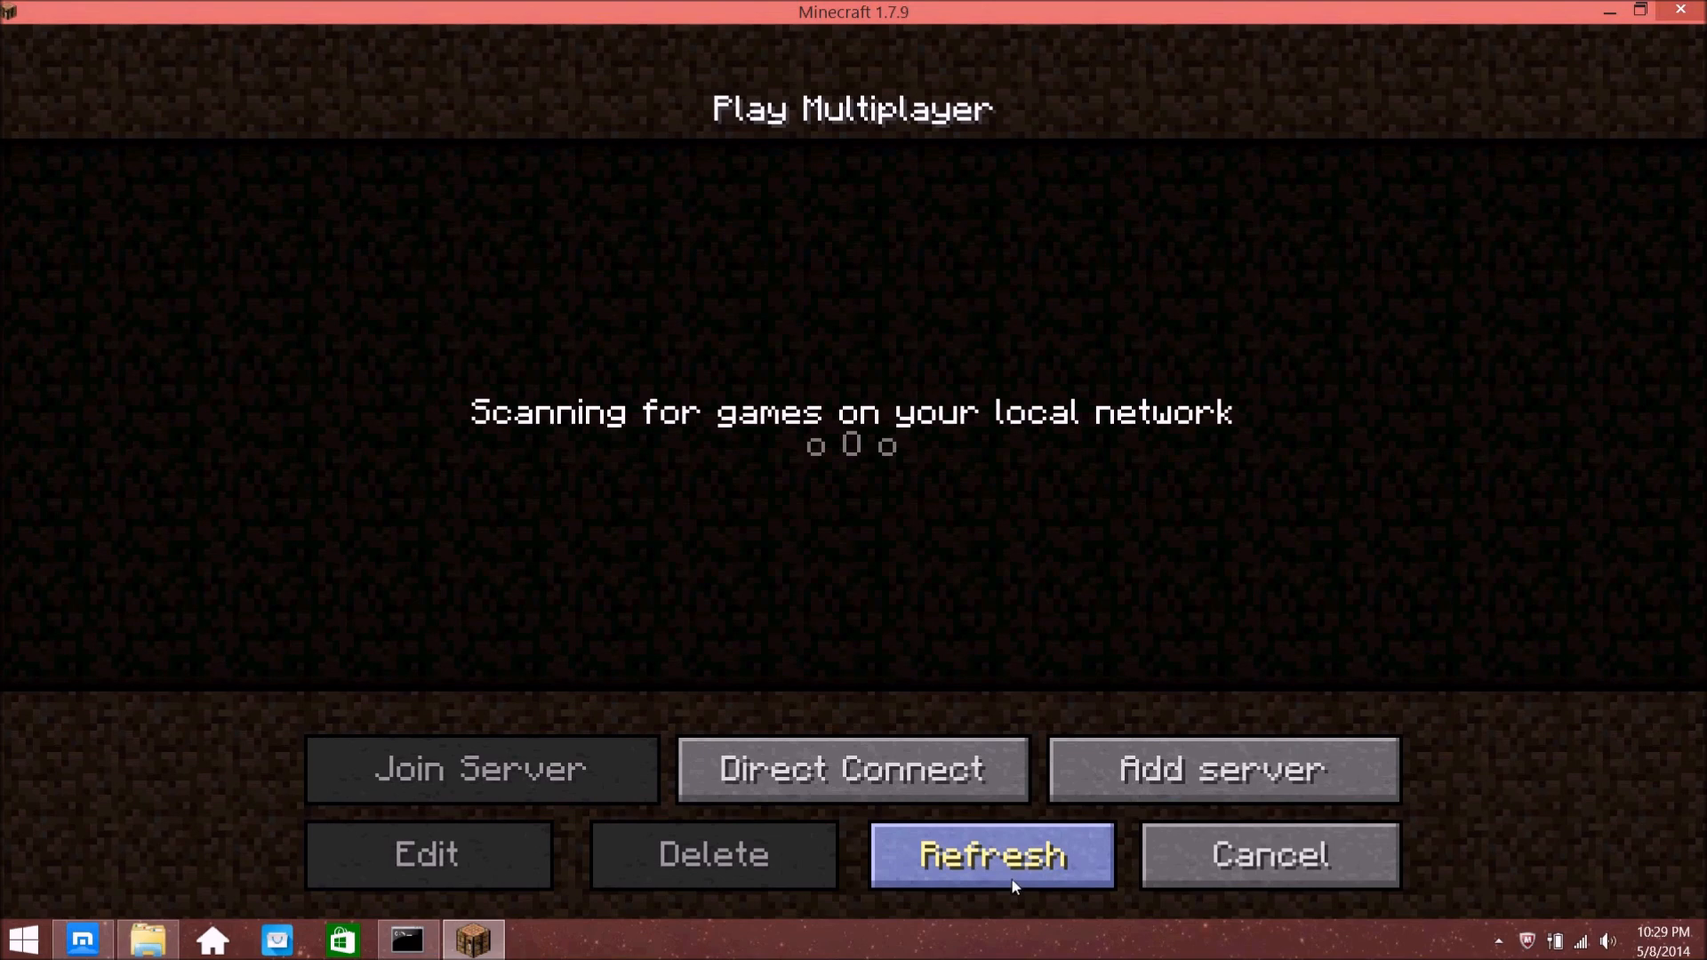
pyautogui.click(1233, 862)
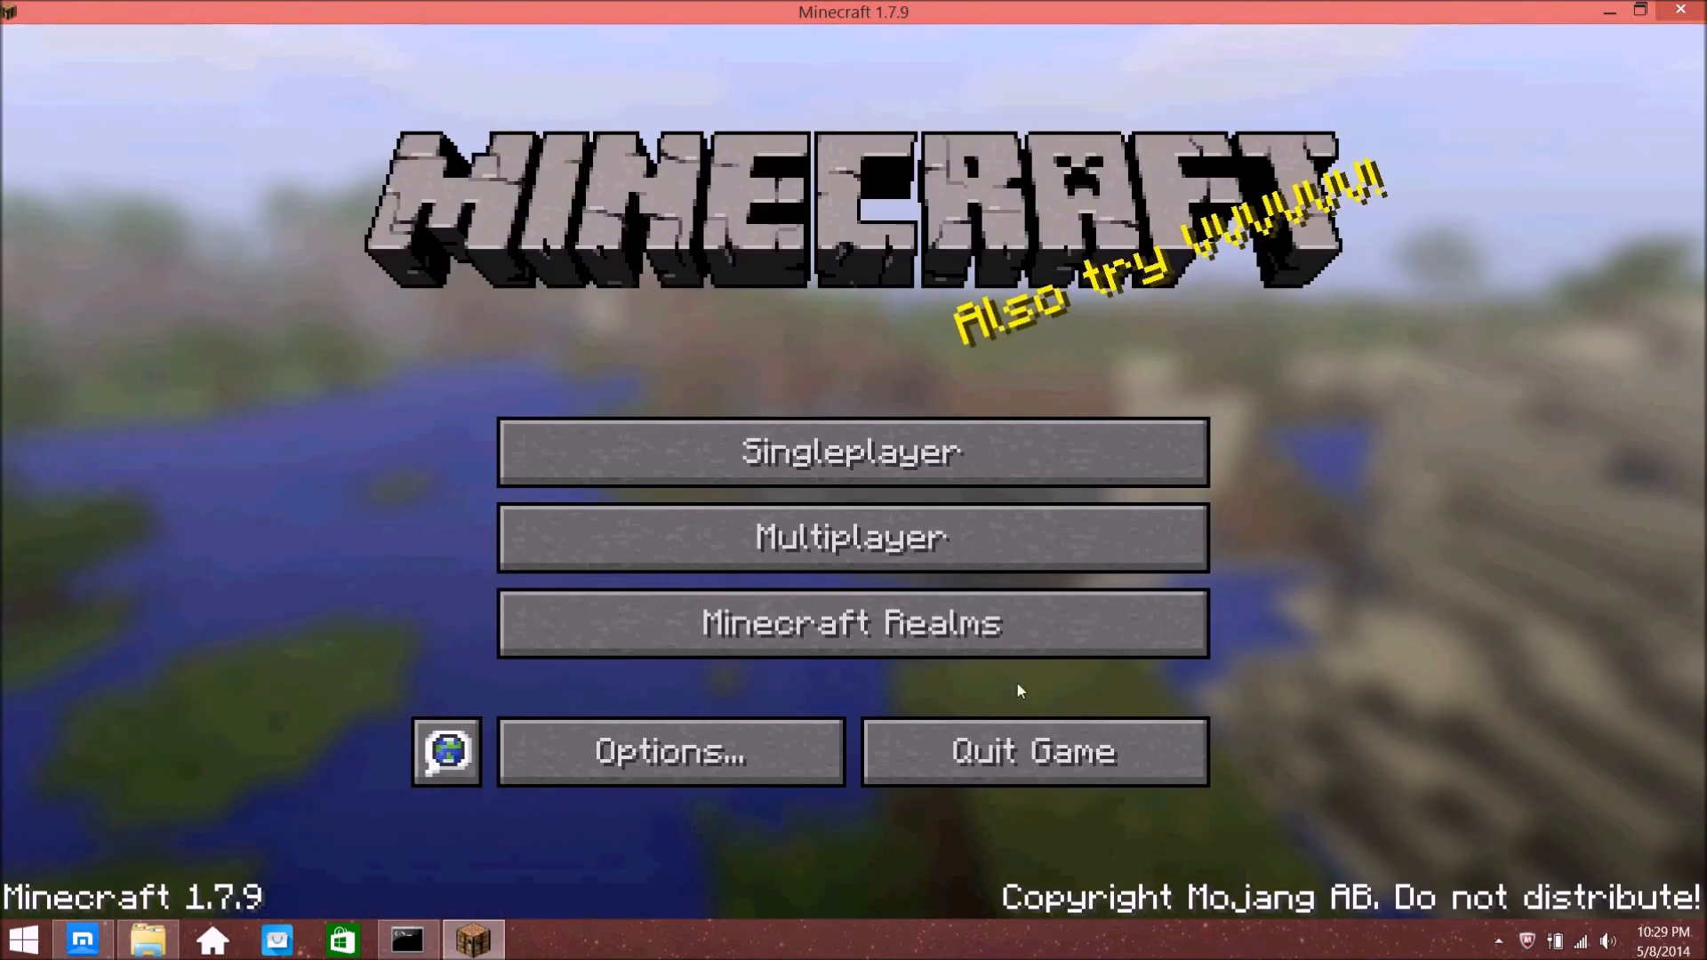
pyautogui.click(809, 525)
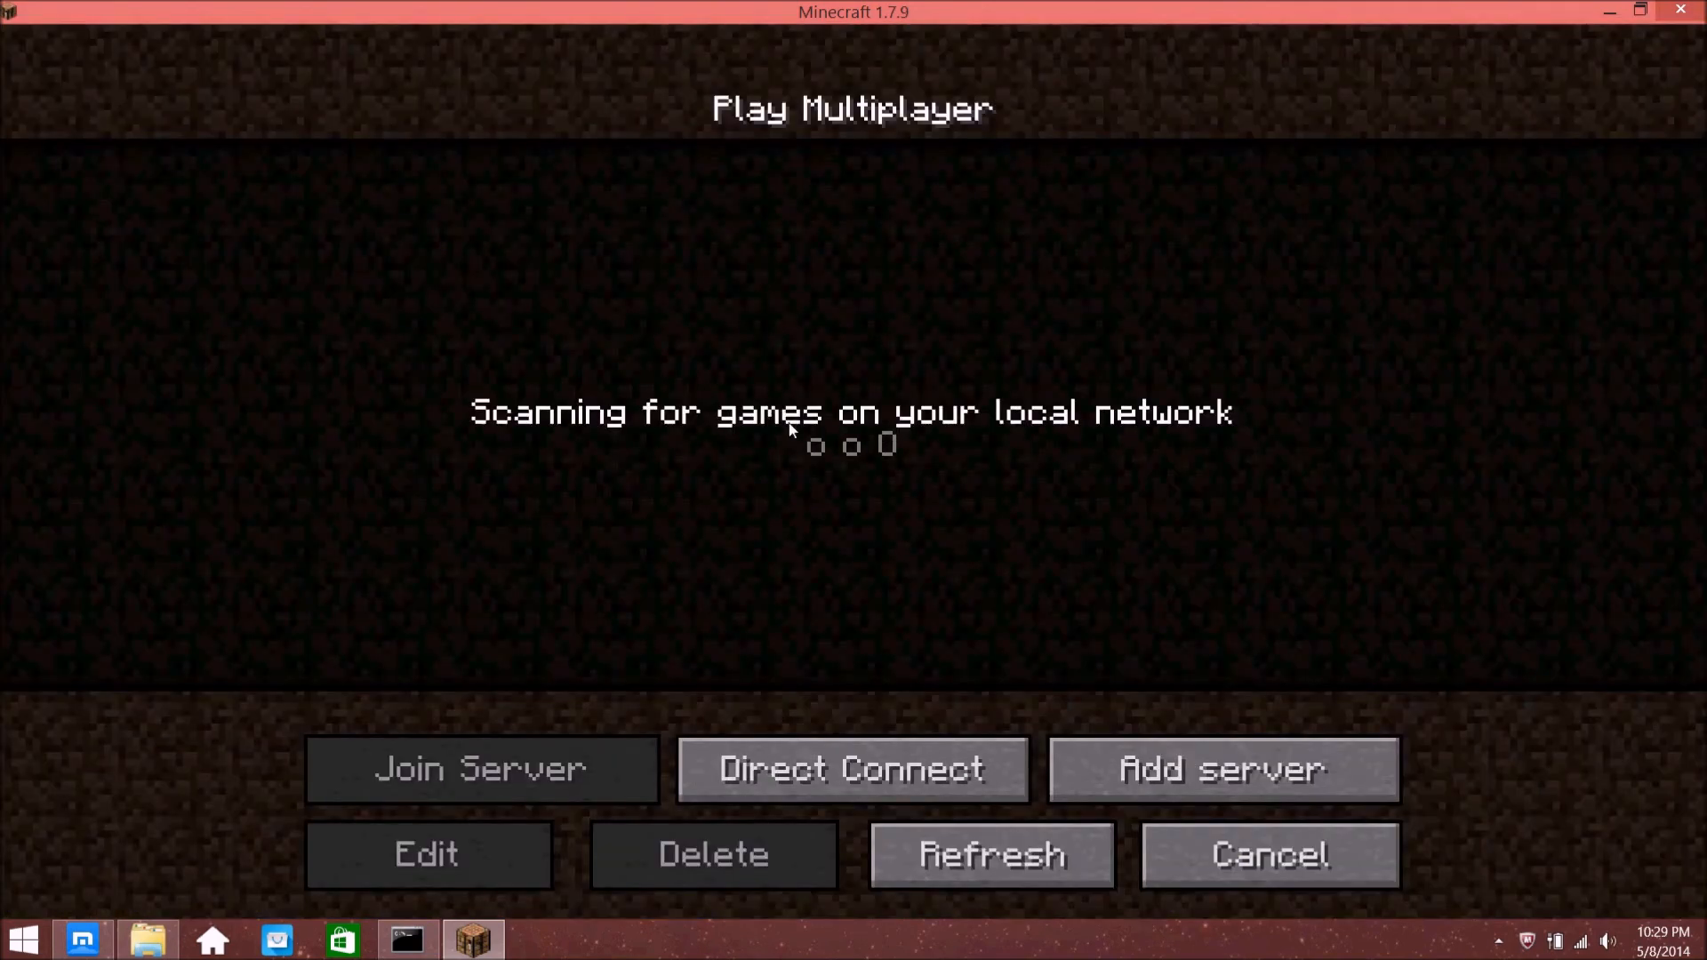
# Start a new server entry in Minecraft 1.7.9 and activate its Server Address field
pyautogui.click(1092, 784)
pyautogui.click(665, 425)
pyautogui.click(408, 940)
pyautogui.click(408, 939)
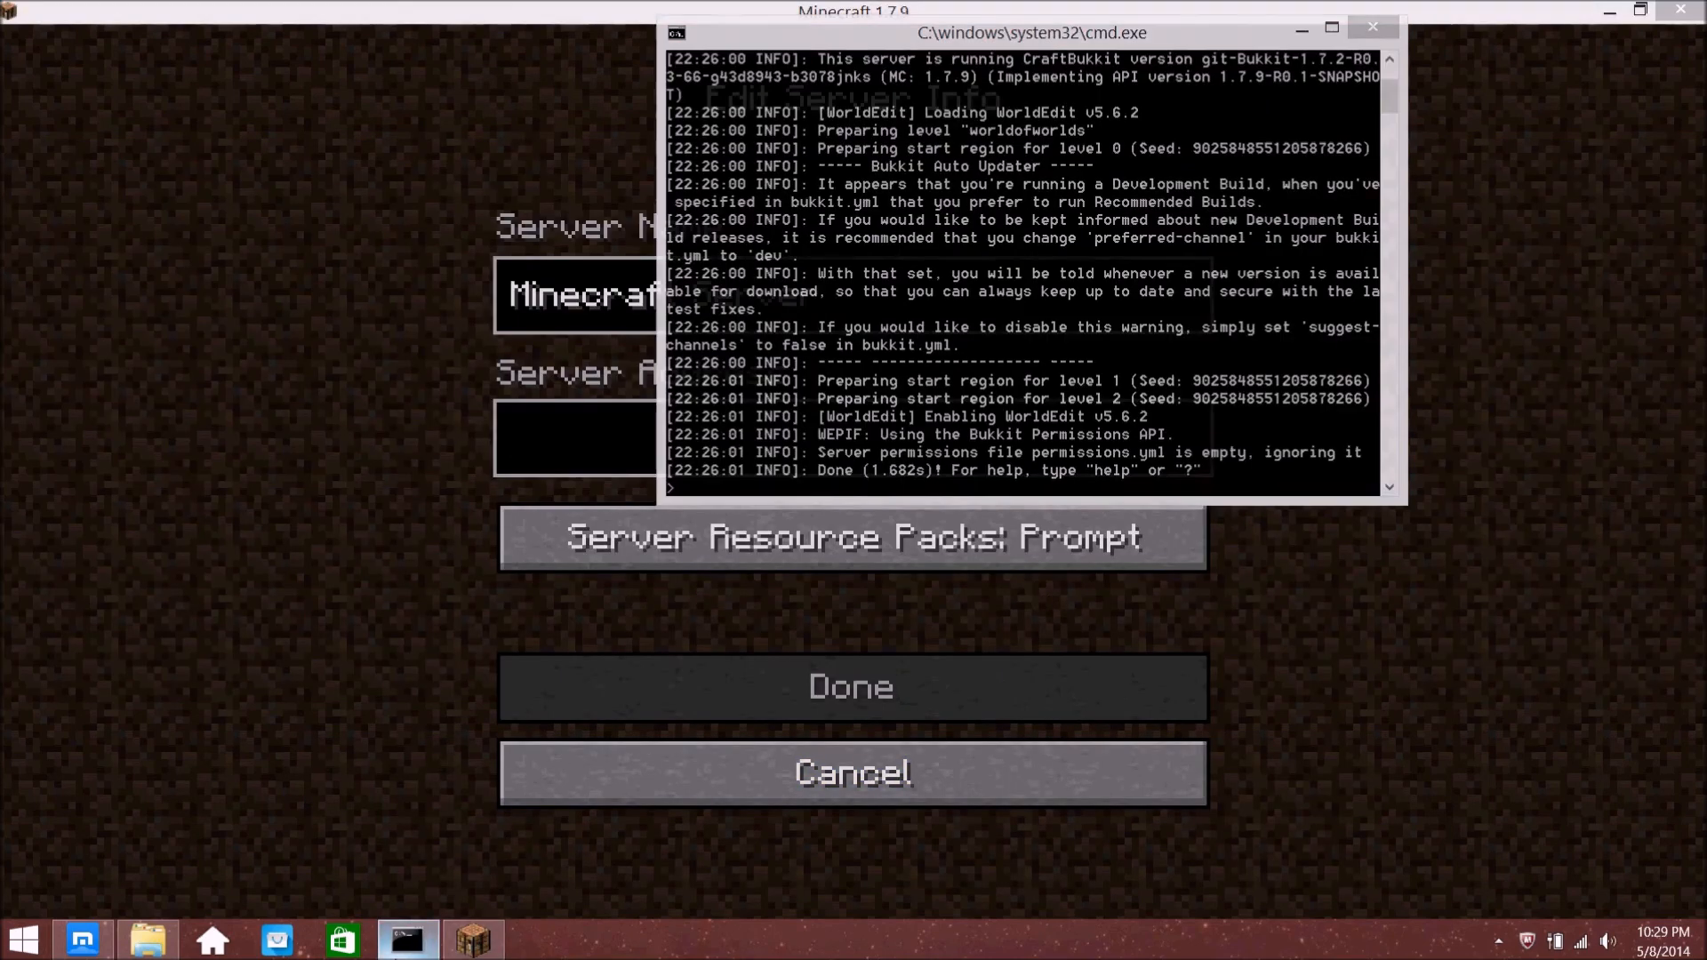
pyautogui.moveTo(1700, 18)
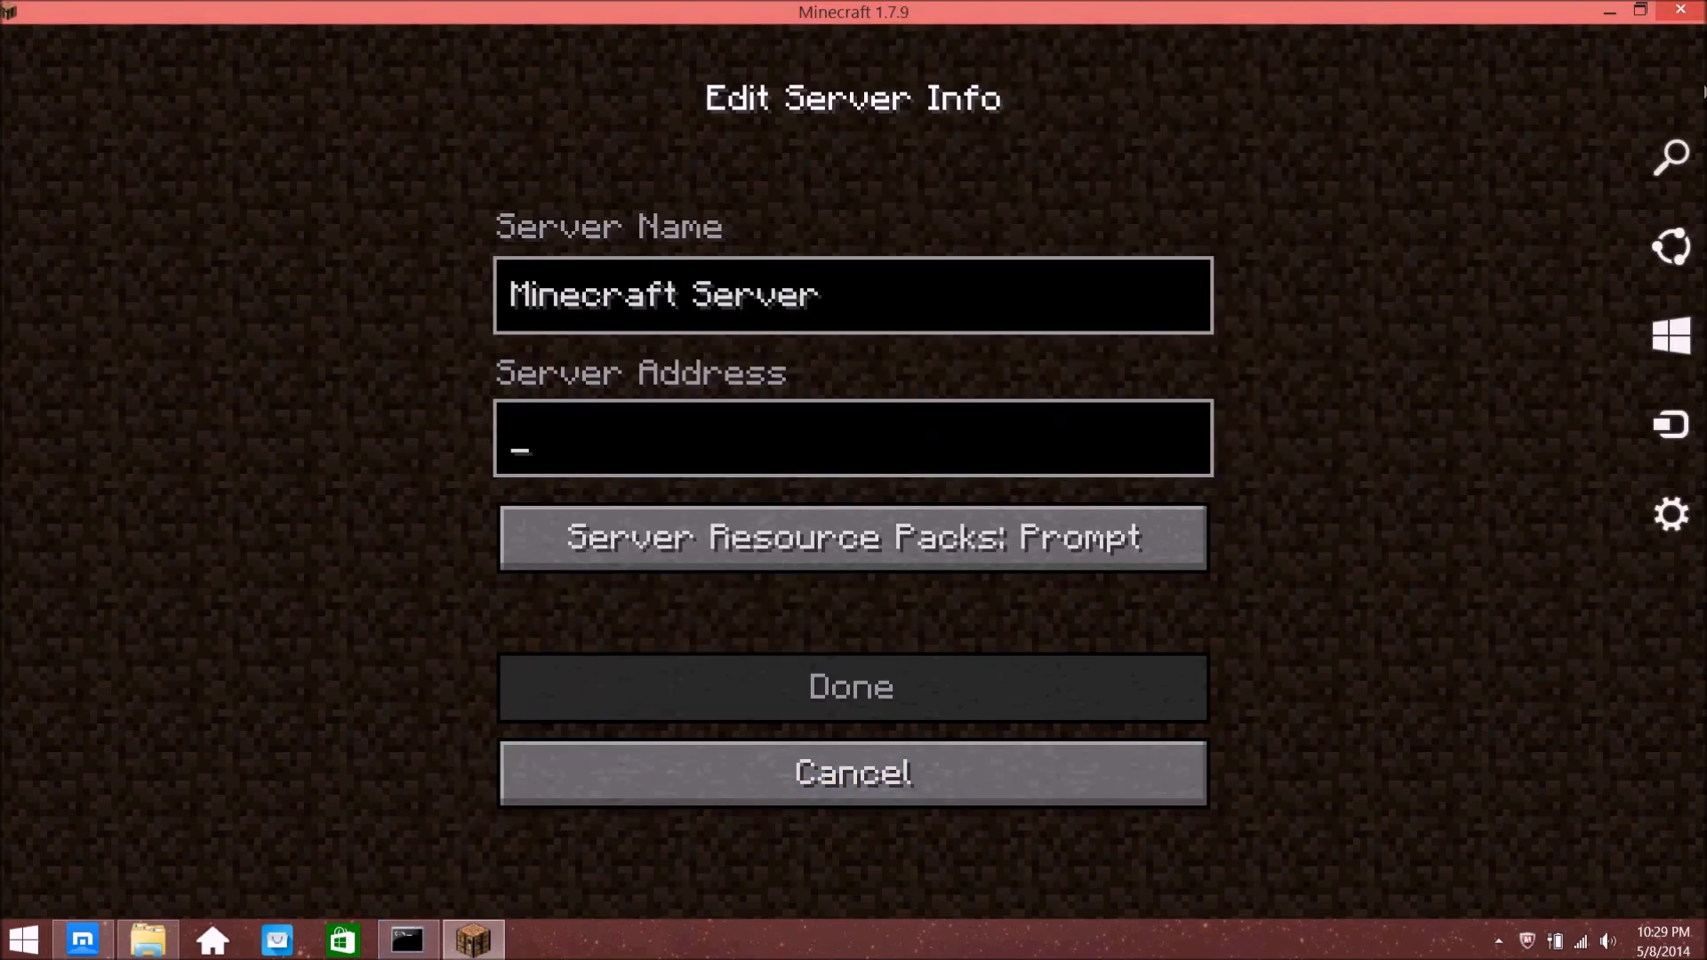
pyautogui.click(1668, 160)
pyautogui.write('cmd')
pyautogui.press('Return')
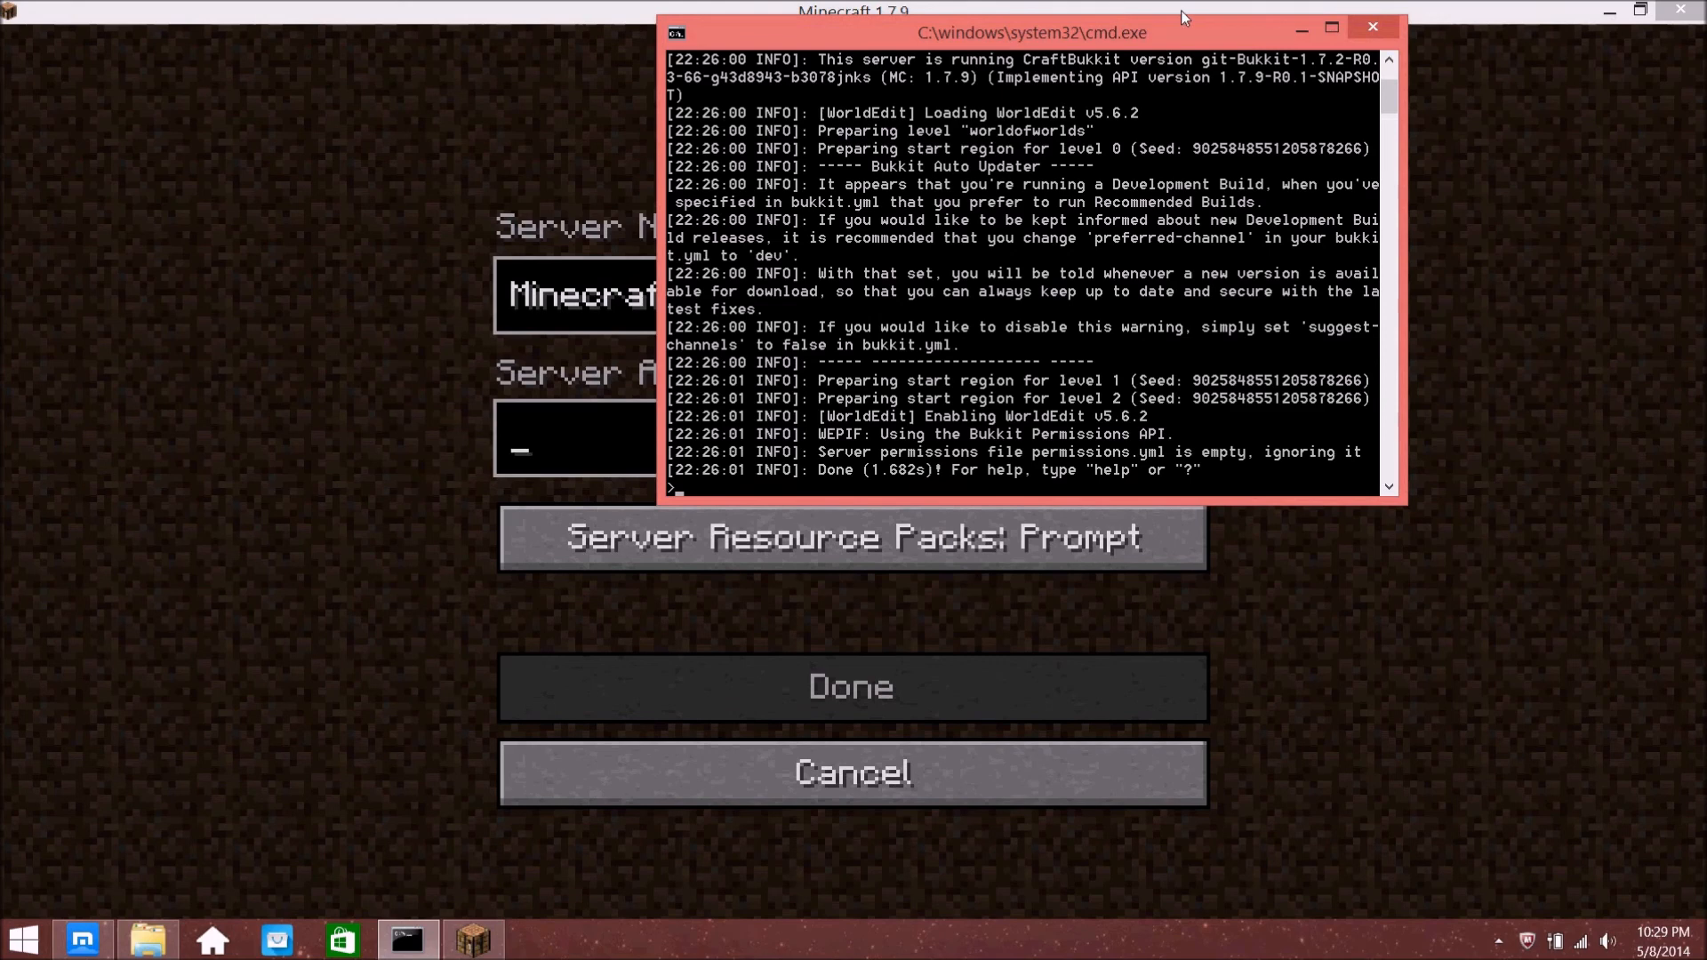
pyautogui.click(1301, 27)
# Open a Command Prompt as administrator beside the Minecraft server form and run ipconfig to get the IPv4 address
pyautogui.moveTo(1702, 9)
pyautogui.click(1669, 160)
pyautogui.write('cmd')
pyautogui.rightClick(1507, 189)
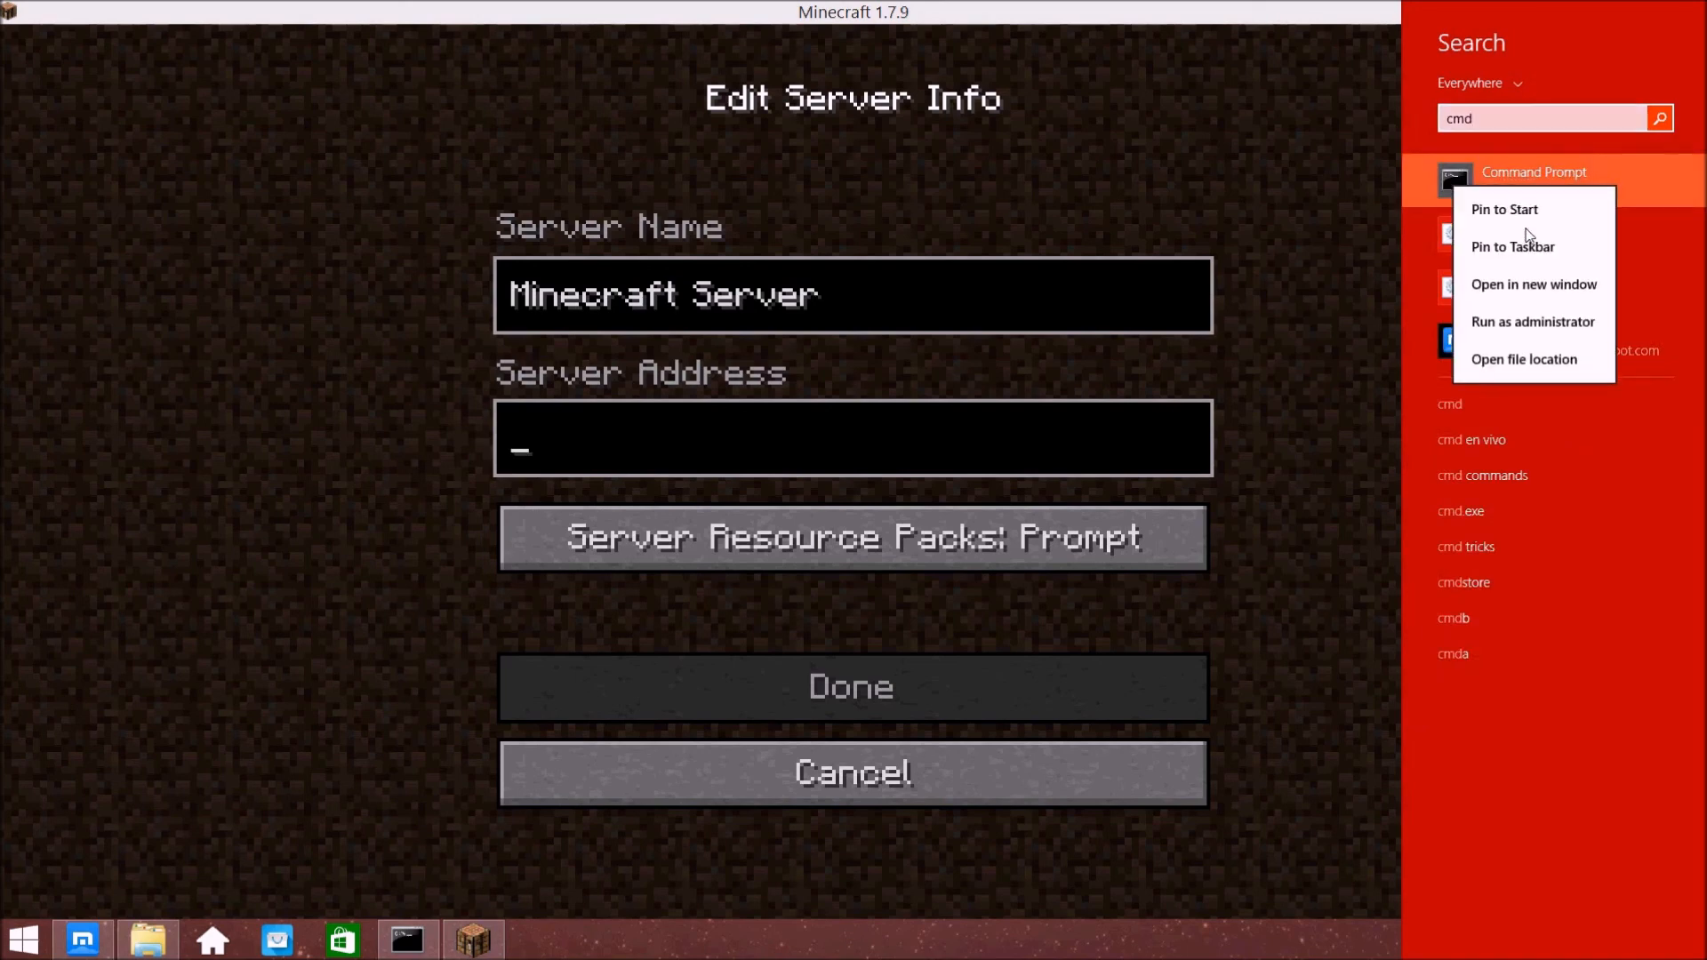
pyautogui.click(1544, 321)
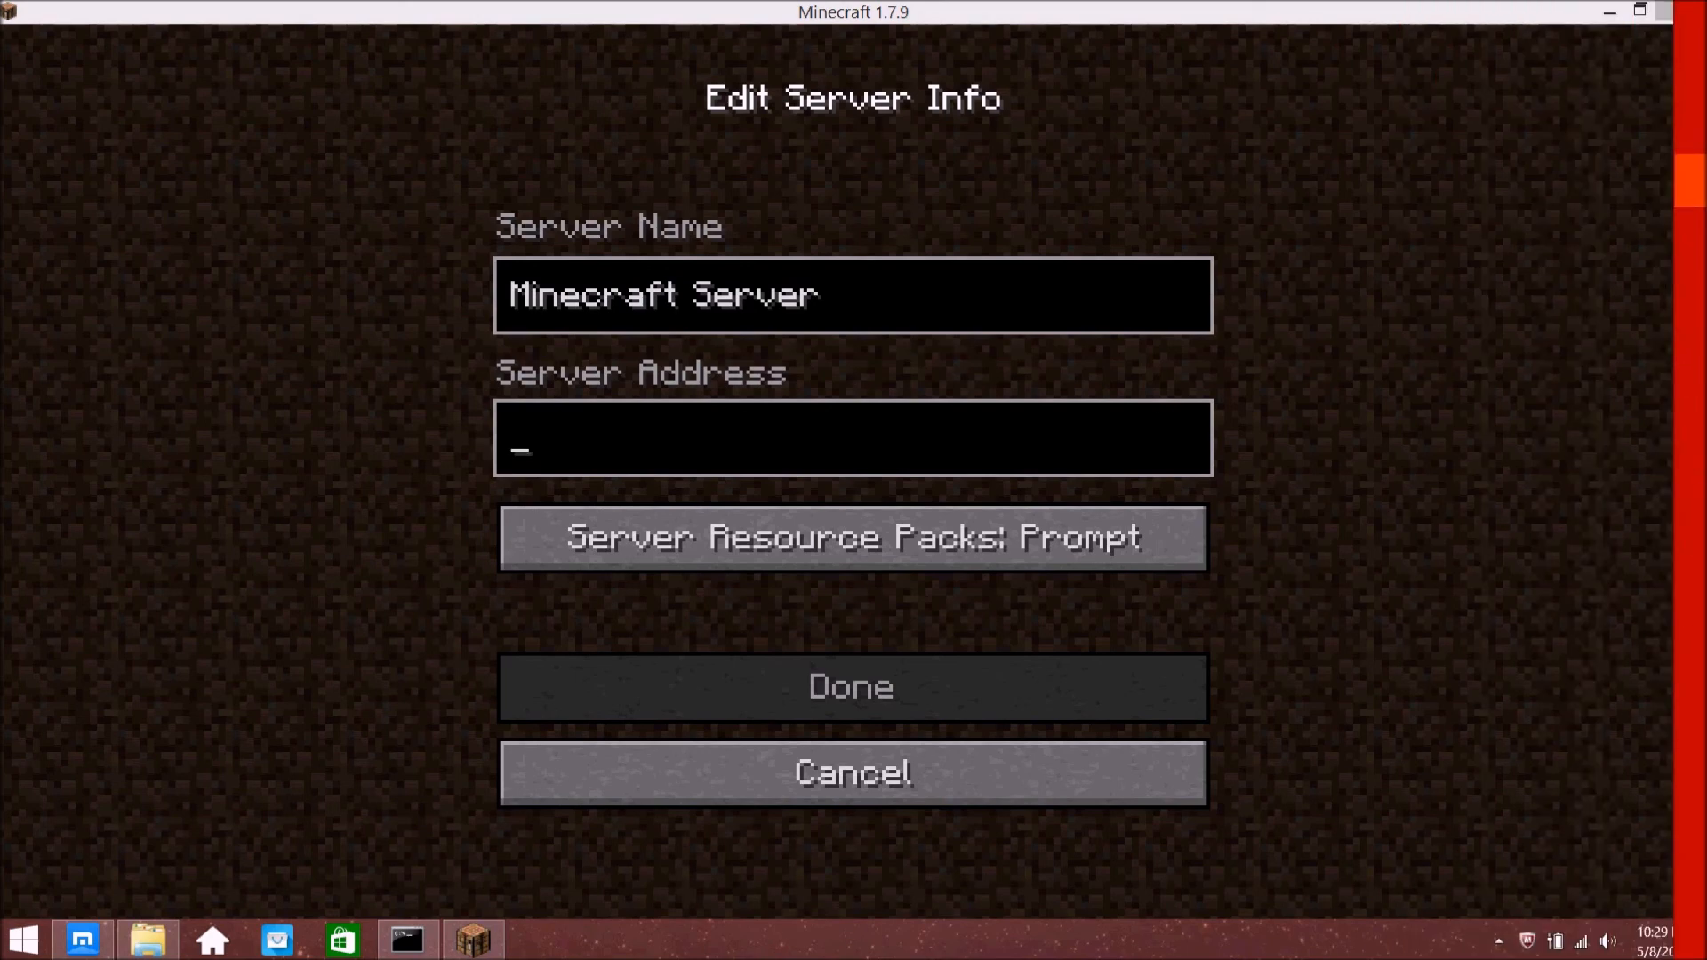
pyautogui.moveTo(452, 109); pyautogui.dragTo(1348, 284)
pyautogui.write('ipconfig')
pyautogui.press('Return')
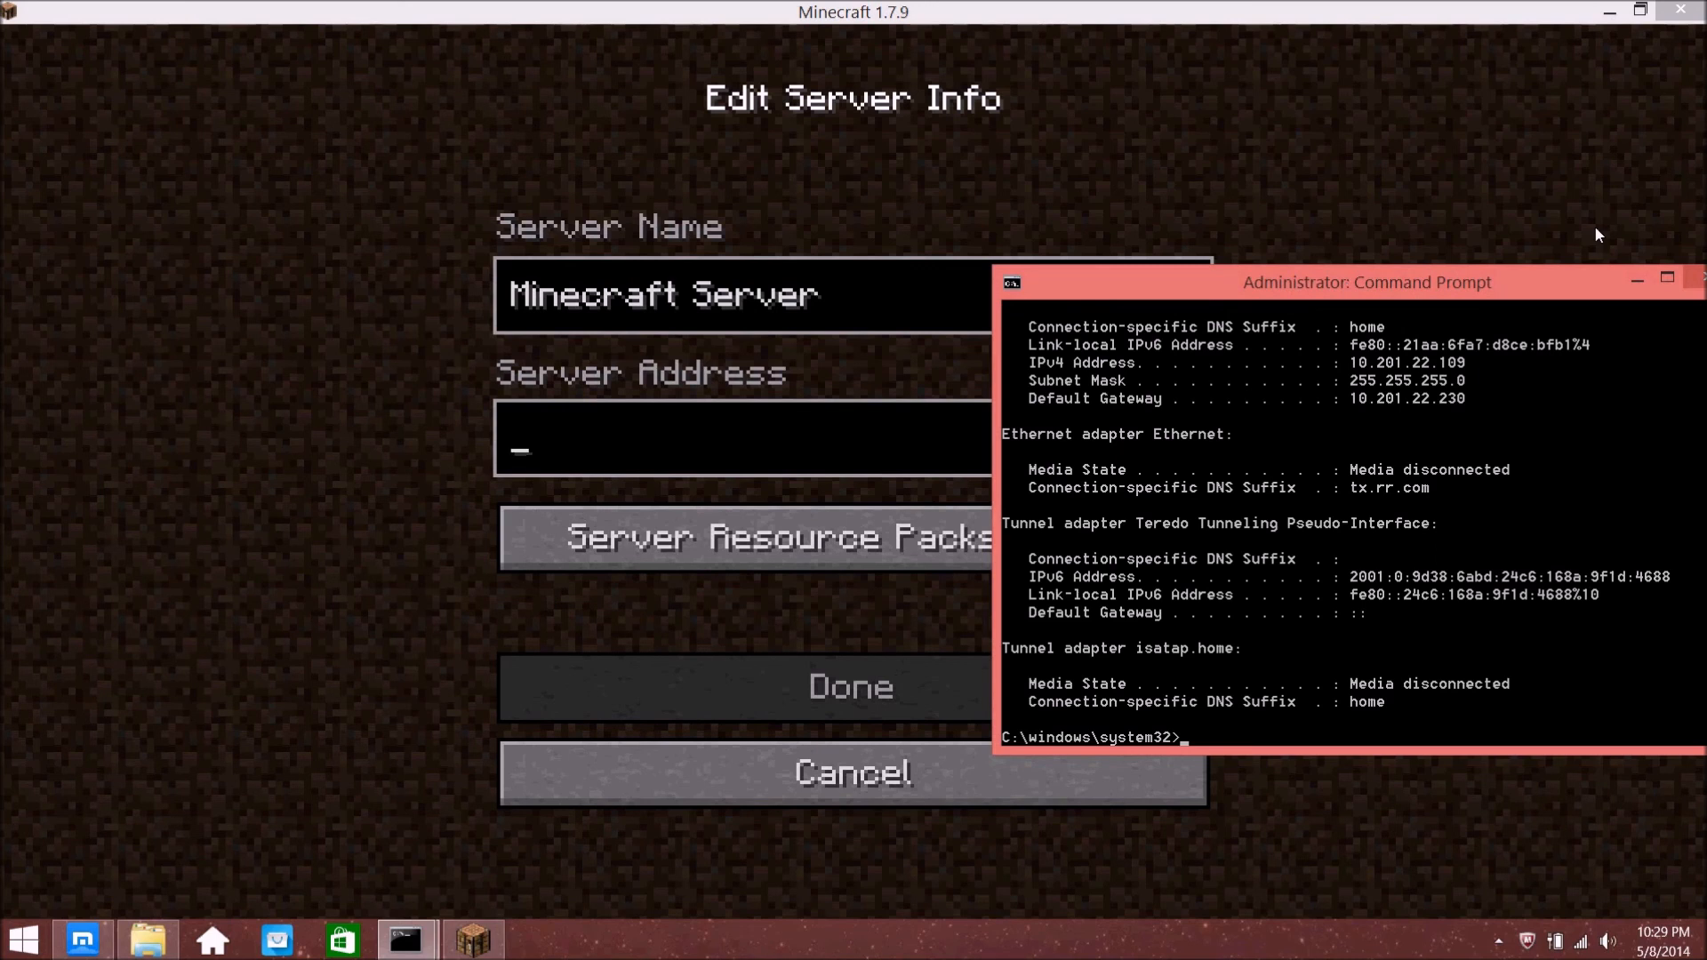
pyautogui.write('10.201')
pyautogui.press('BackSpace')
pyautogui.press('BackSpace')
pyautogui.press('BackSpace')
pyautogui.press('BackSpace')
pyautogui.press('BackSpace')
pyautogui.press('BackSpace')
# Shrink the Minecraft window beside the Command Prompt, enter 10.201.22.109 as the server address and save the server entry
pyautogui.moveTo(826, 5); pyautogui.dragTo(649, 149)
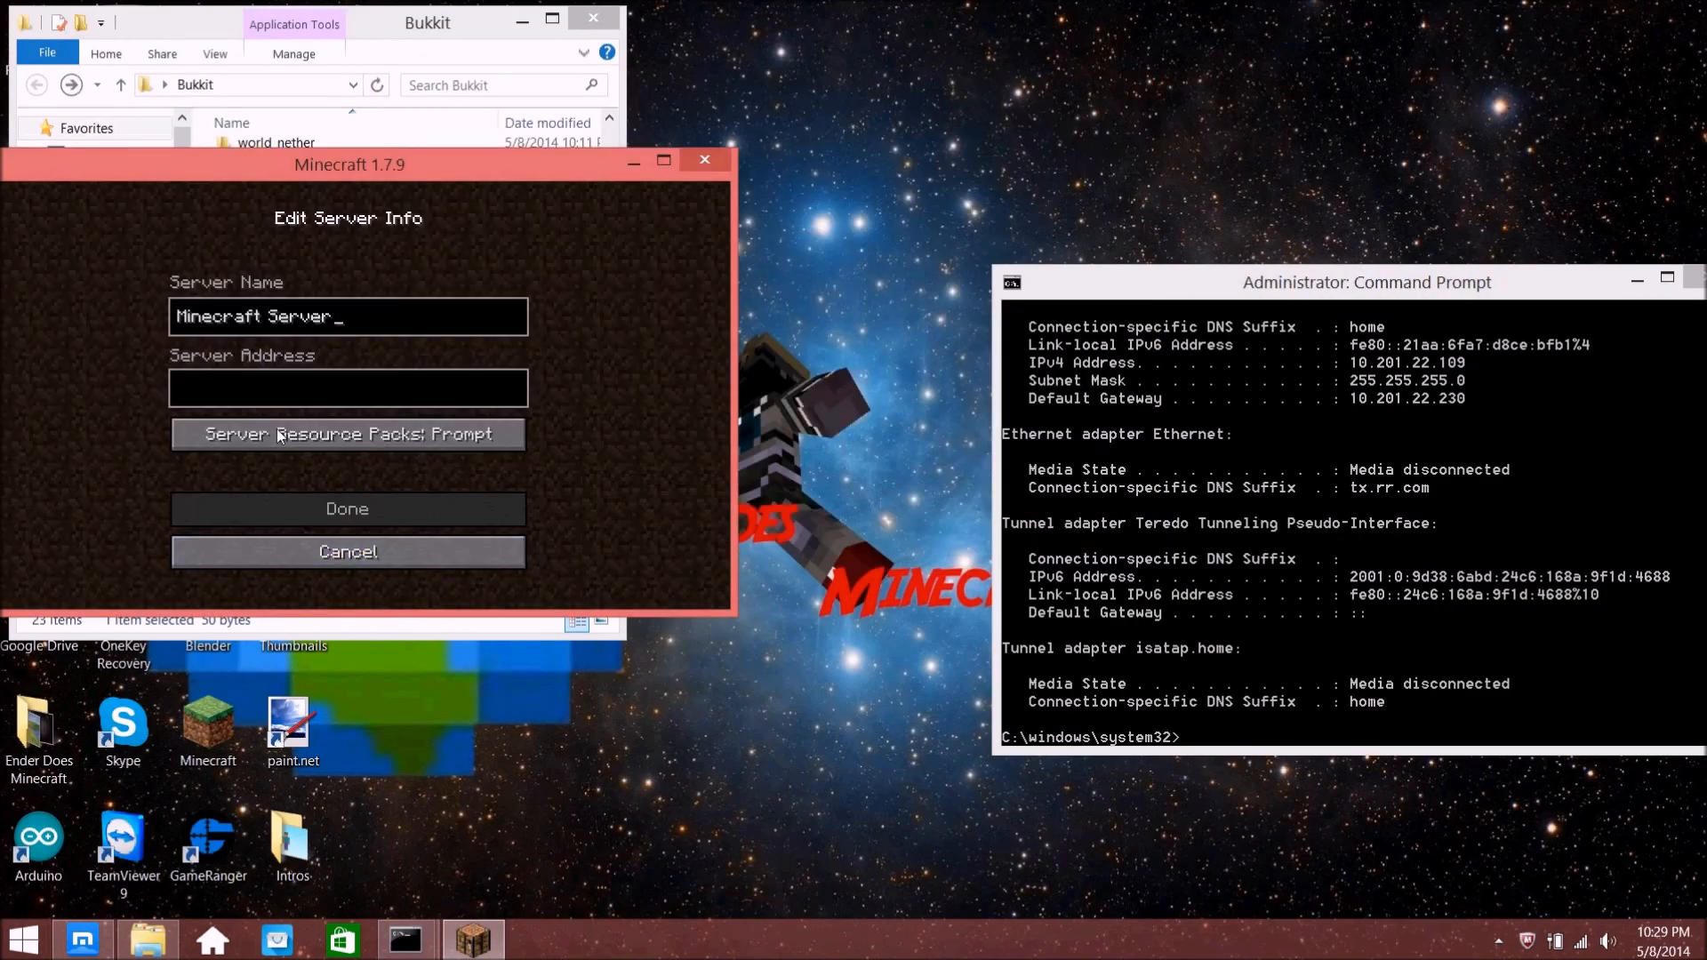
pyautogui.write('10.201.22')
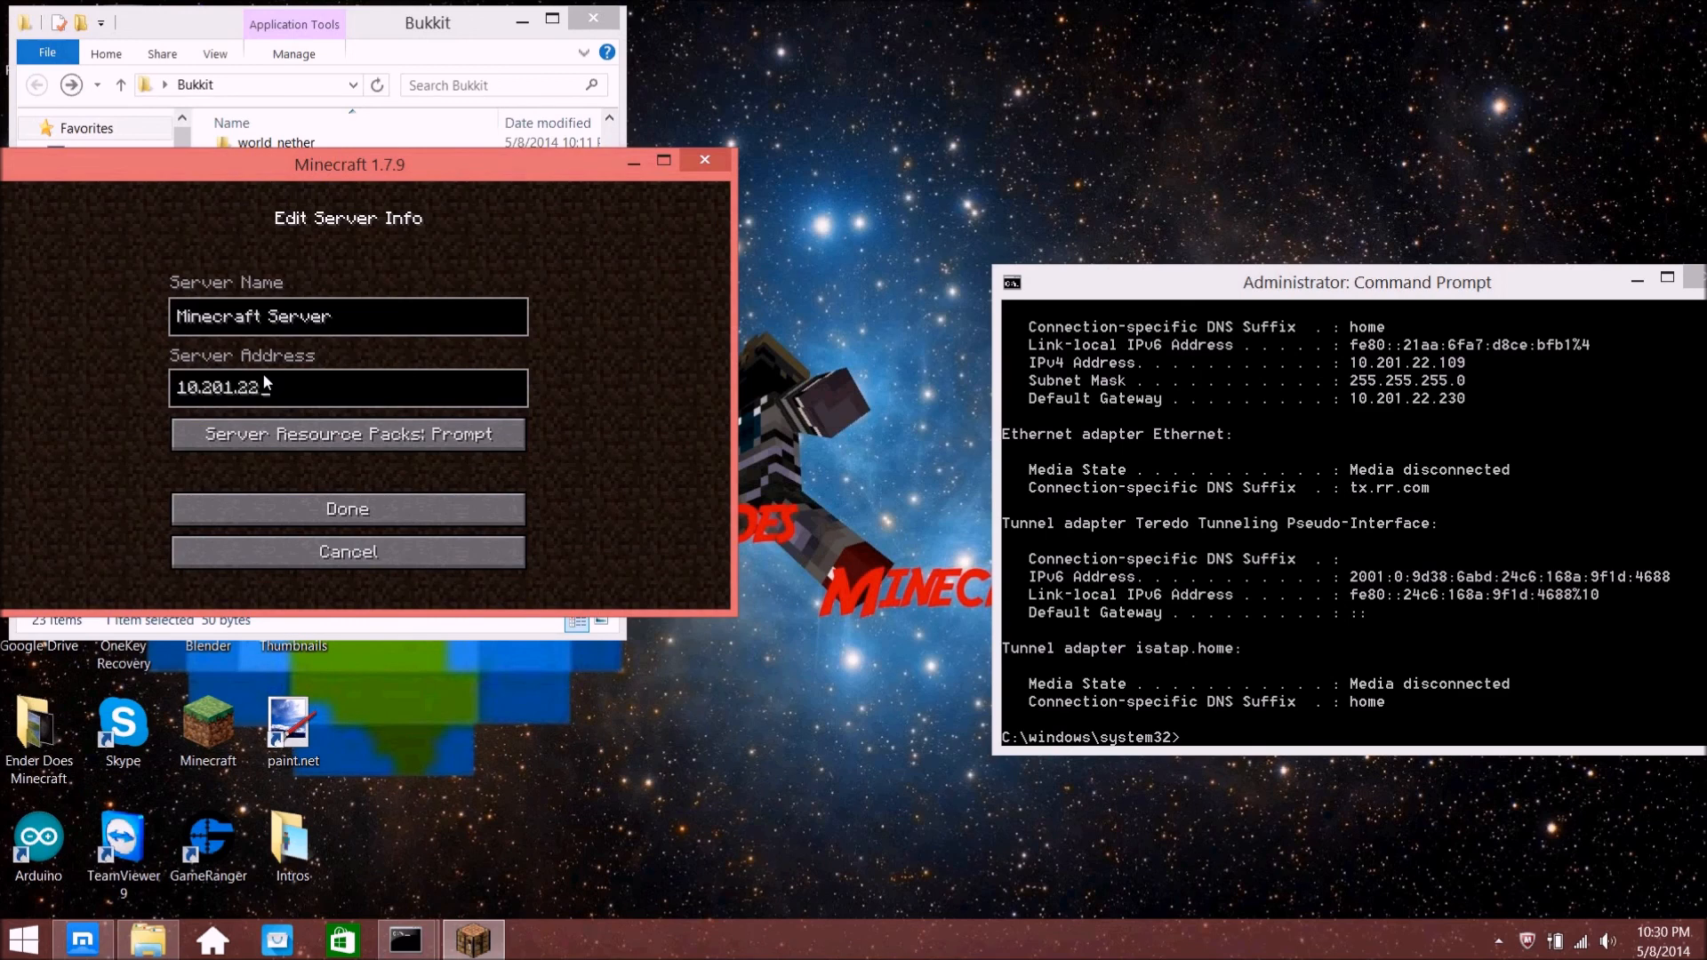
pyautogui.write('.109')
pyautogui.click(341, 434)
pyautogui.click(339, 512)
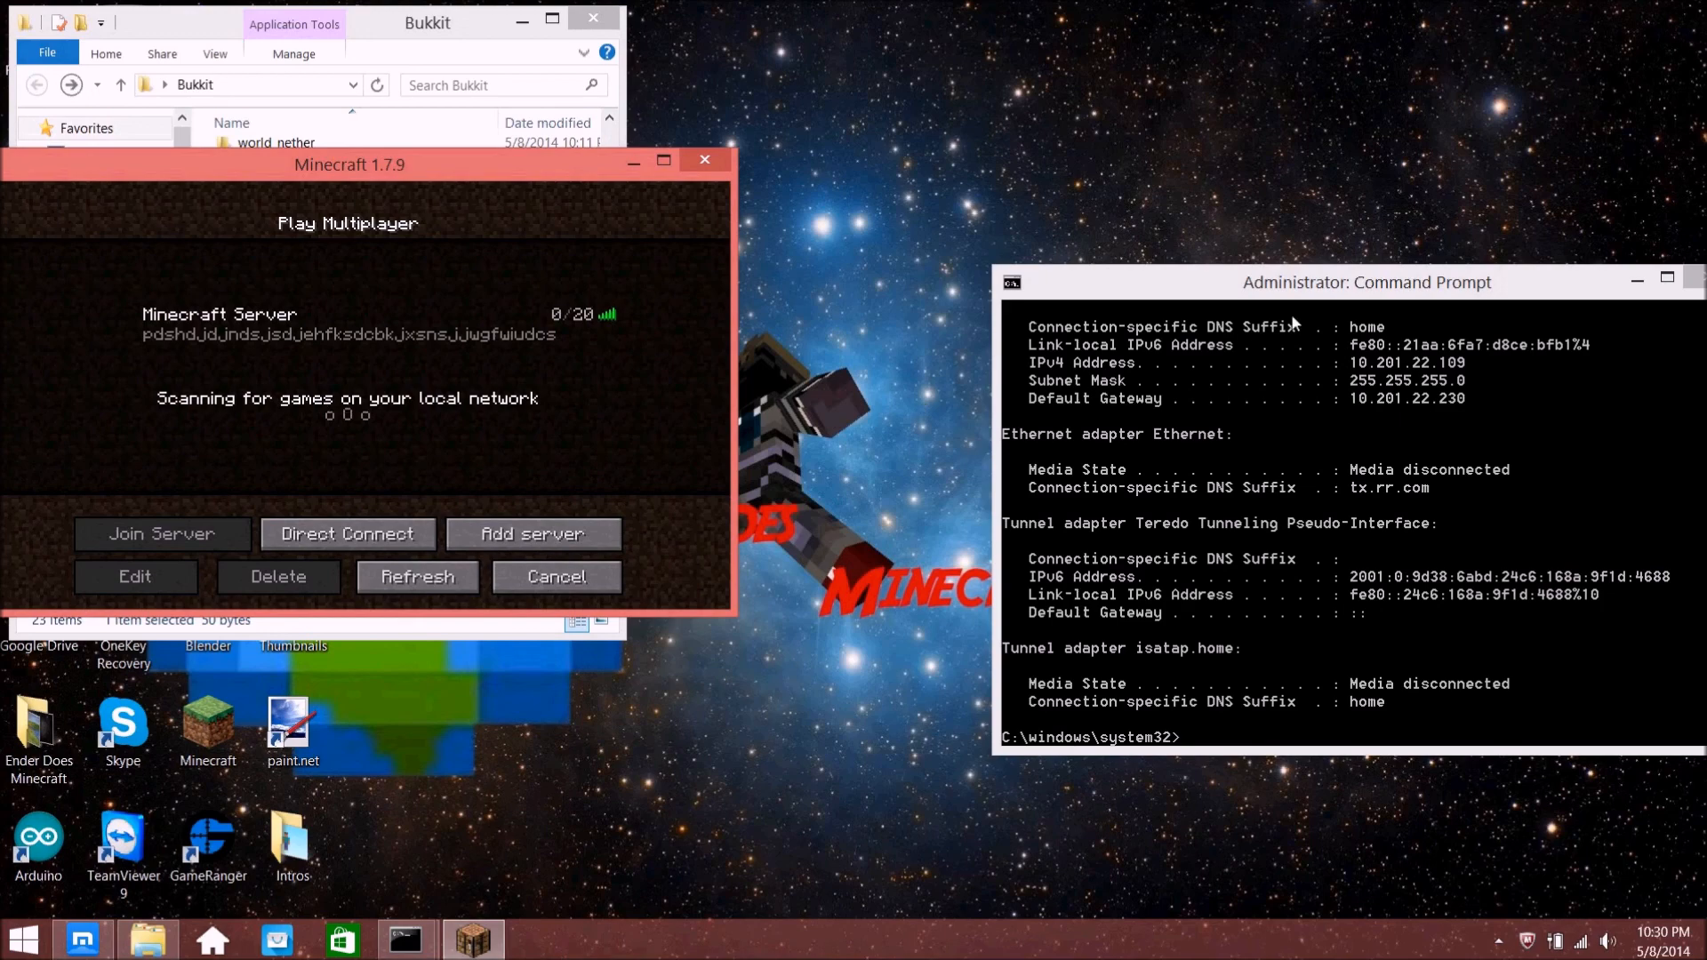
# Close the administrator Command Prompt and move the Minecraft window off the Bukkit folder to select its server-icon file
pyautogui.moveTo(1310, 282); pyautogui.dragTo(1072, 245)
pyautogui.click(1397, 244)
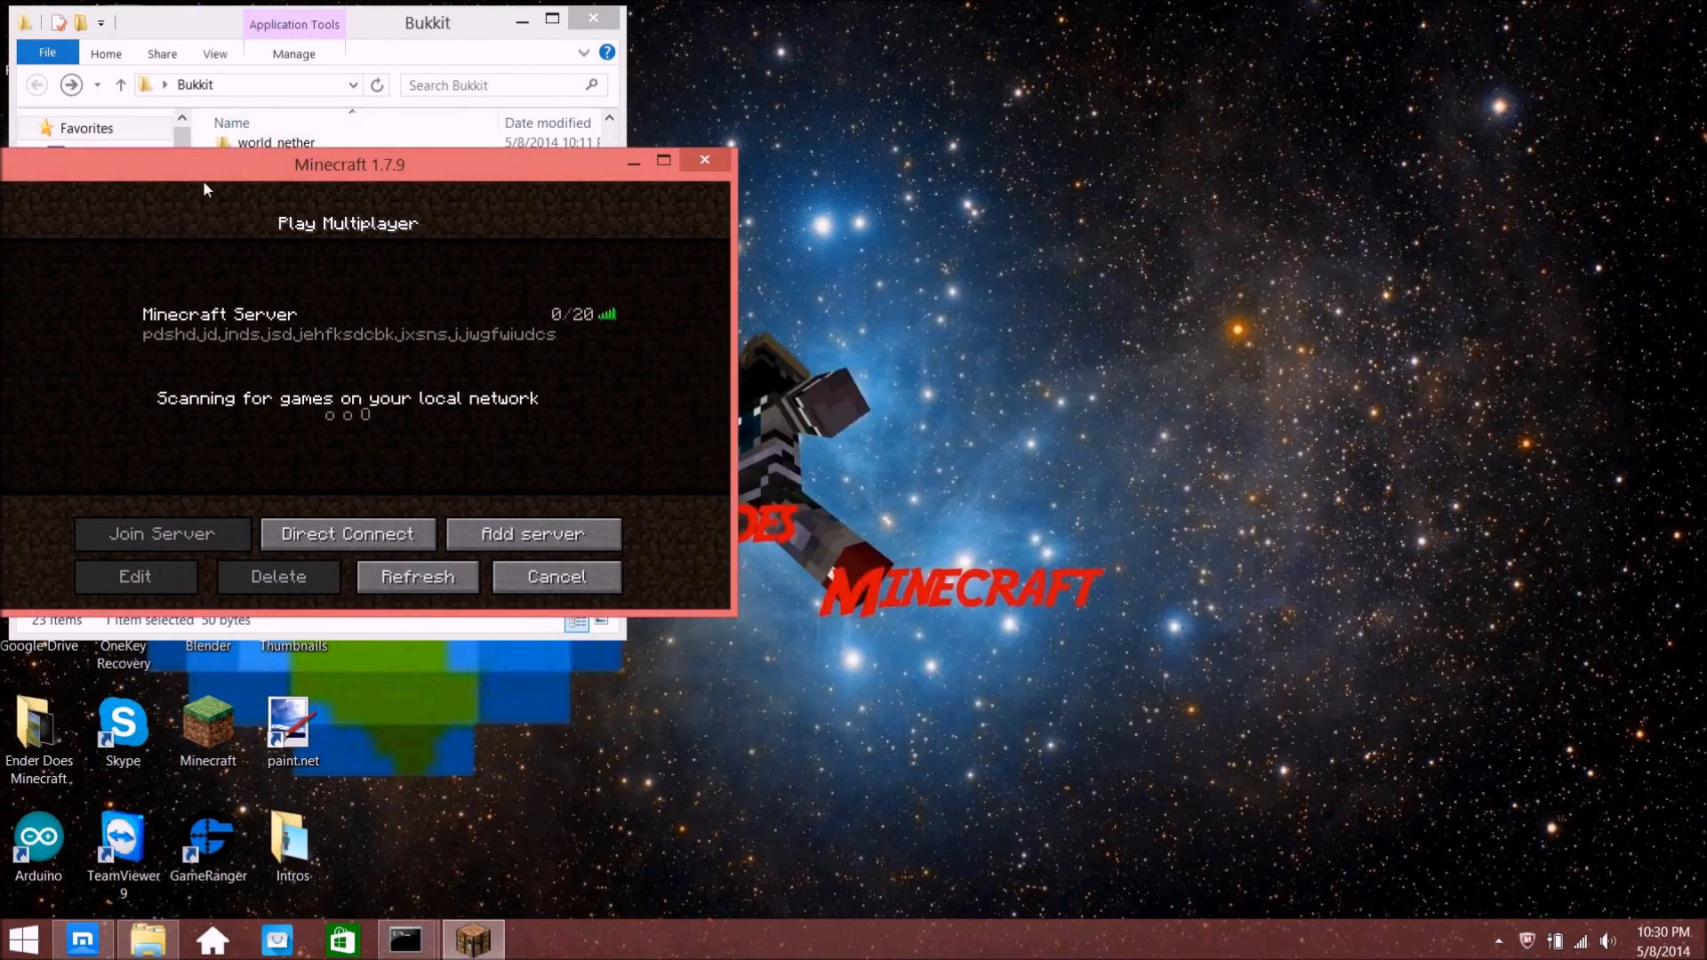
pyautogui.moveTo(339, 174); pyautogui.dragTo(401, 167)
pyautogui.moveTo(978, 184); pyautogui.dragTo(1183, 183)
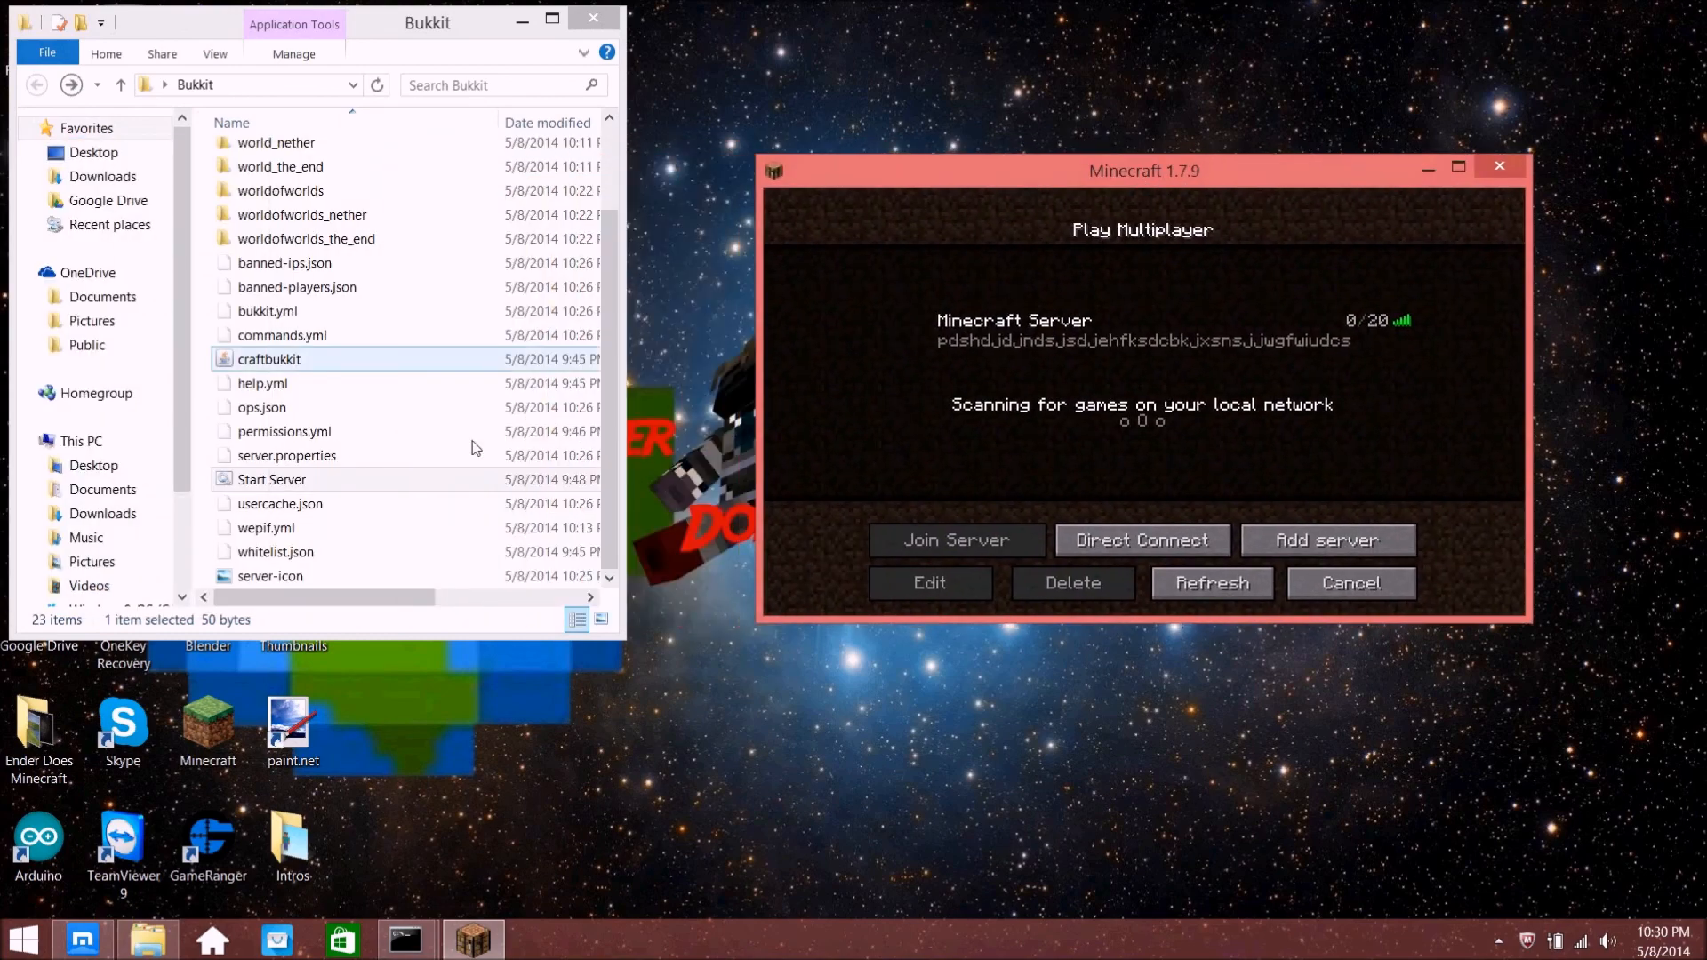
pyautogui.click(276, 576)
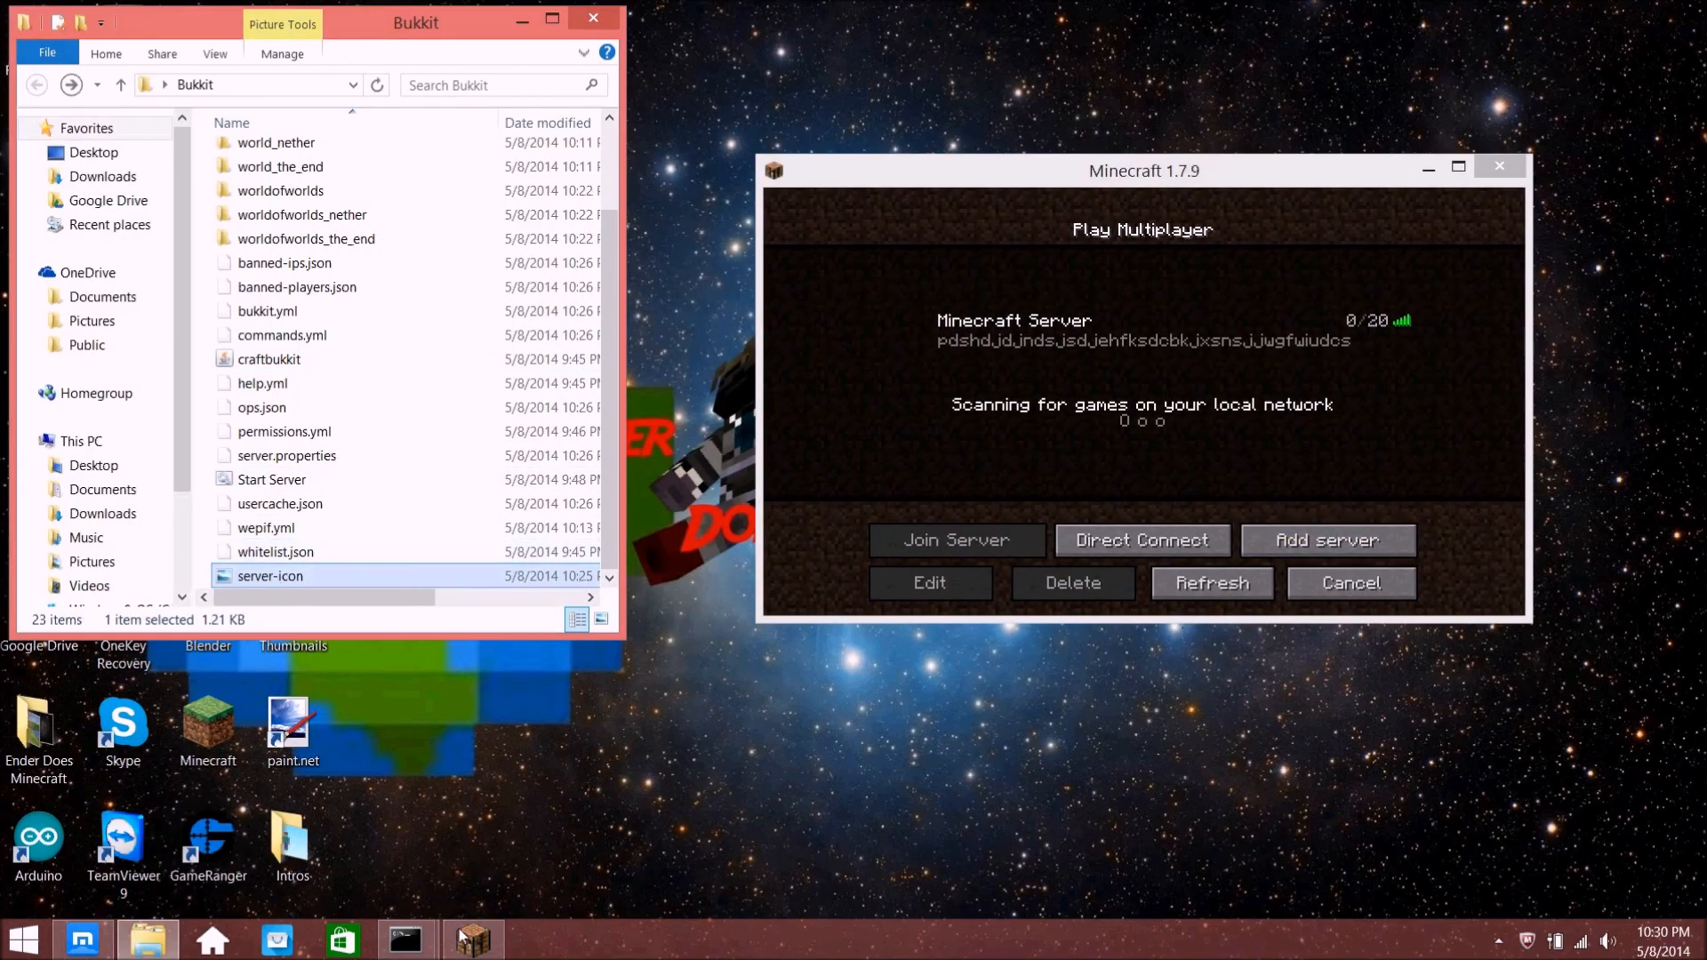
# Switch to the CraftBukkit server console and run the reload command three times
pyautogui.click(406, 940)
pyautogui.click(295, 829)
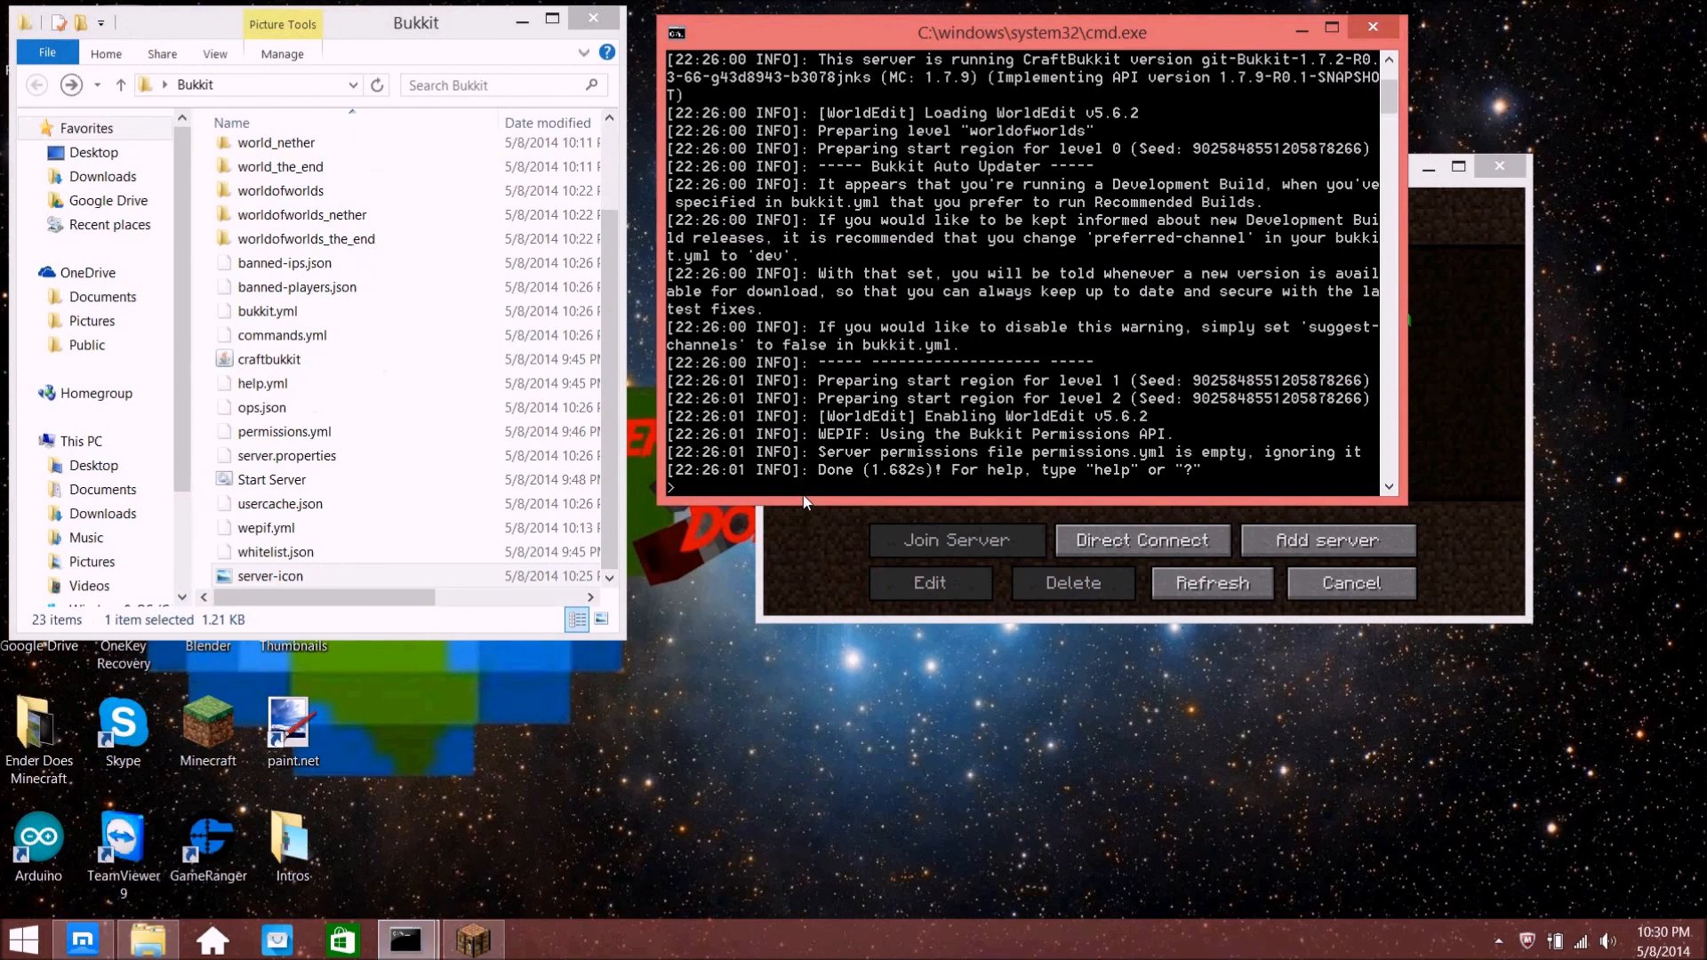
pyautogui.write('reload')
pyautogui.press('Return')
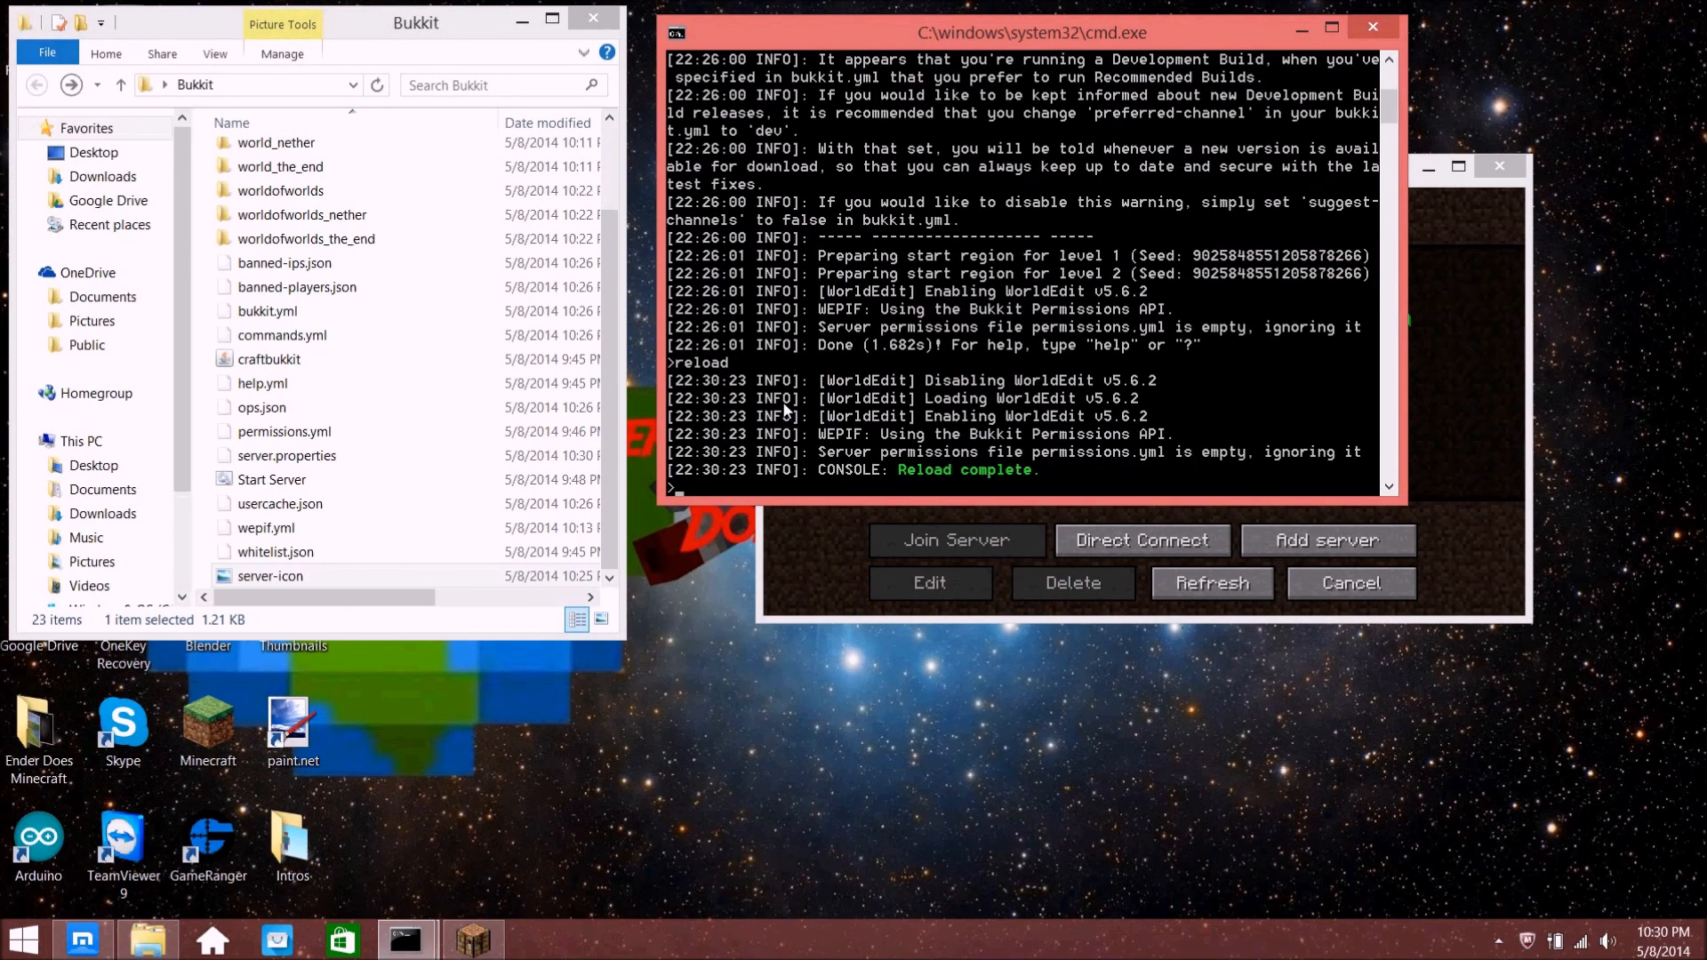
pyautogui.write('reload')
pyautogui.press('Return')
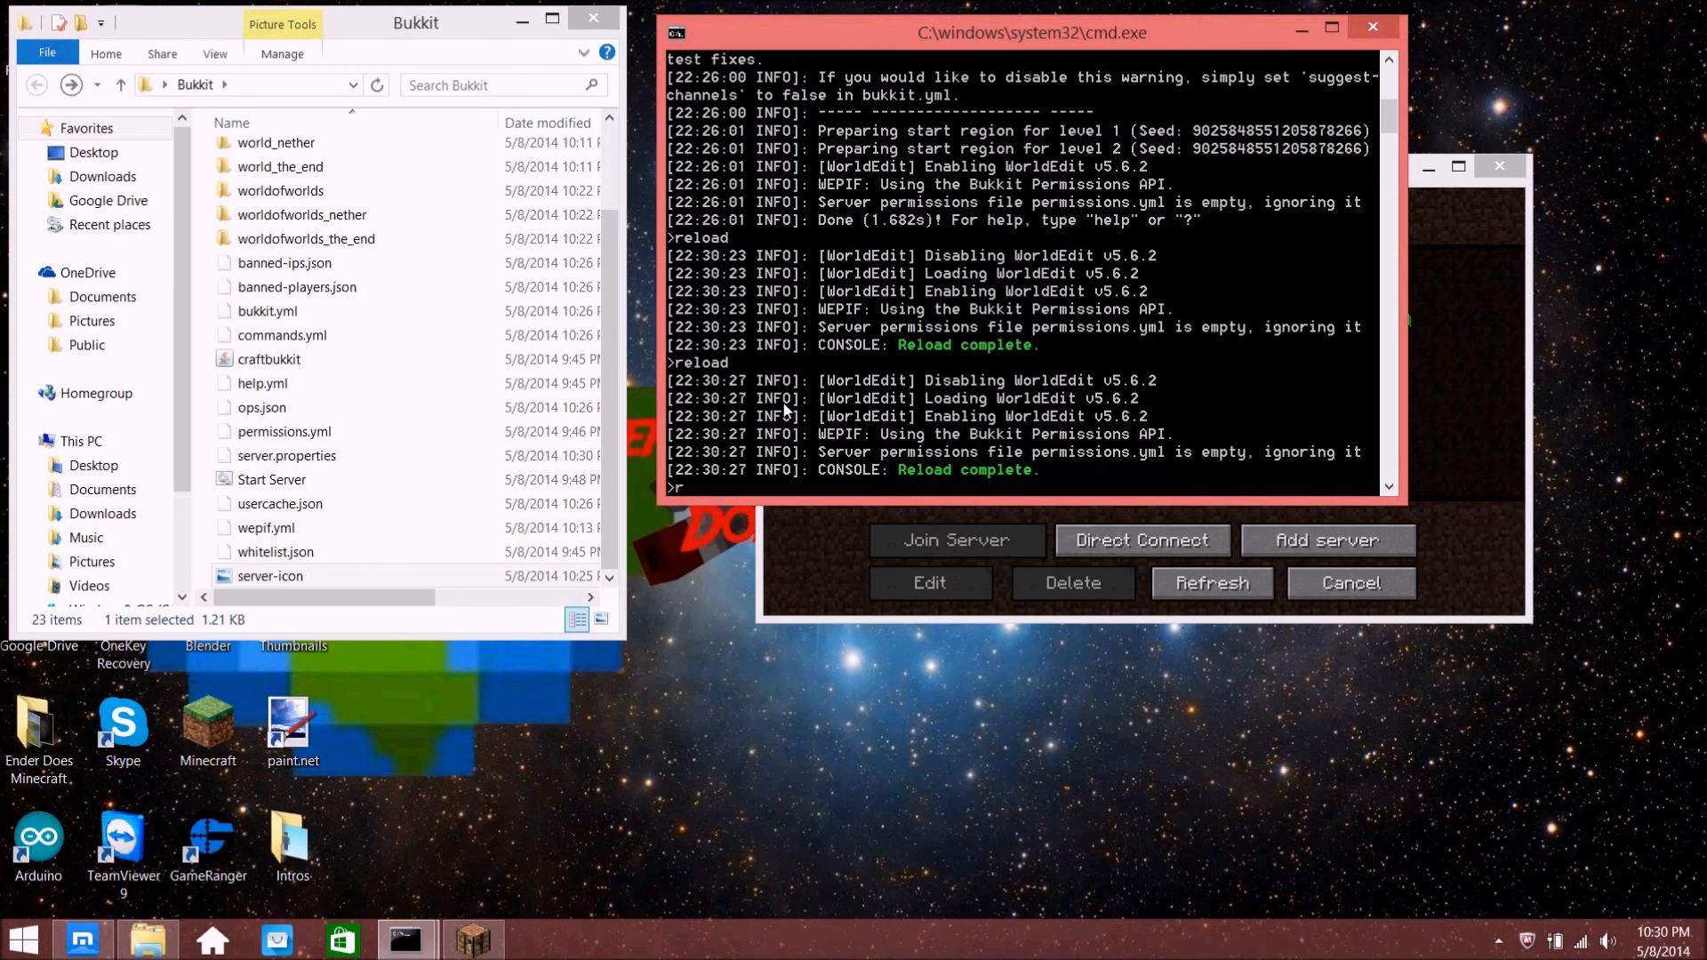
pyautogui.write('reload')
pyautogui.press('Return')
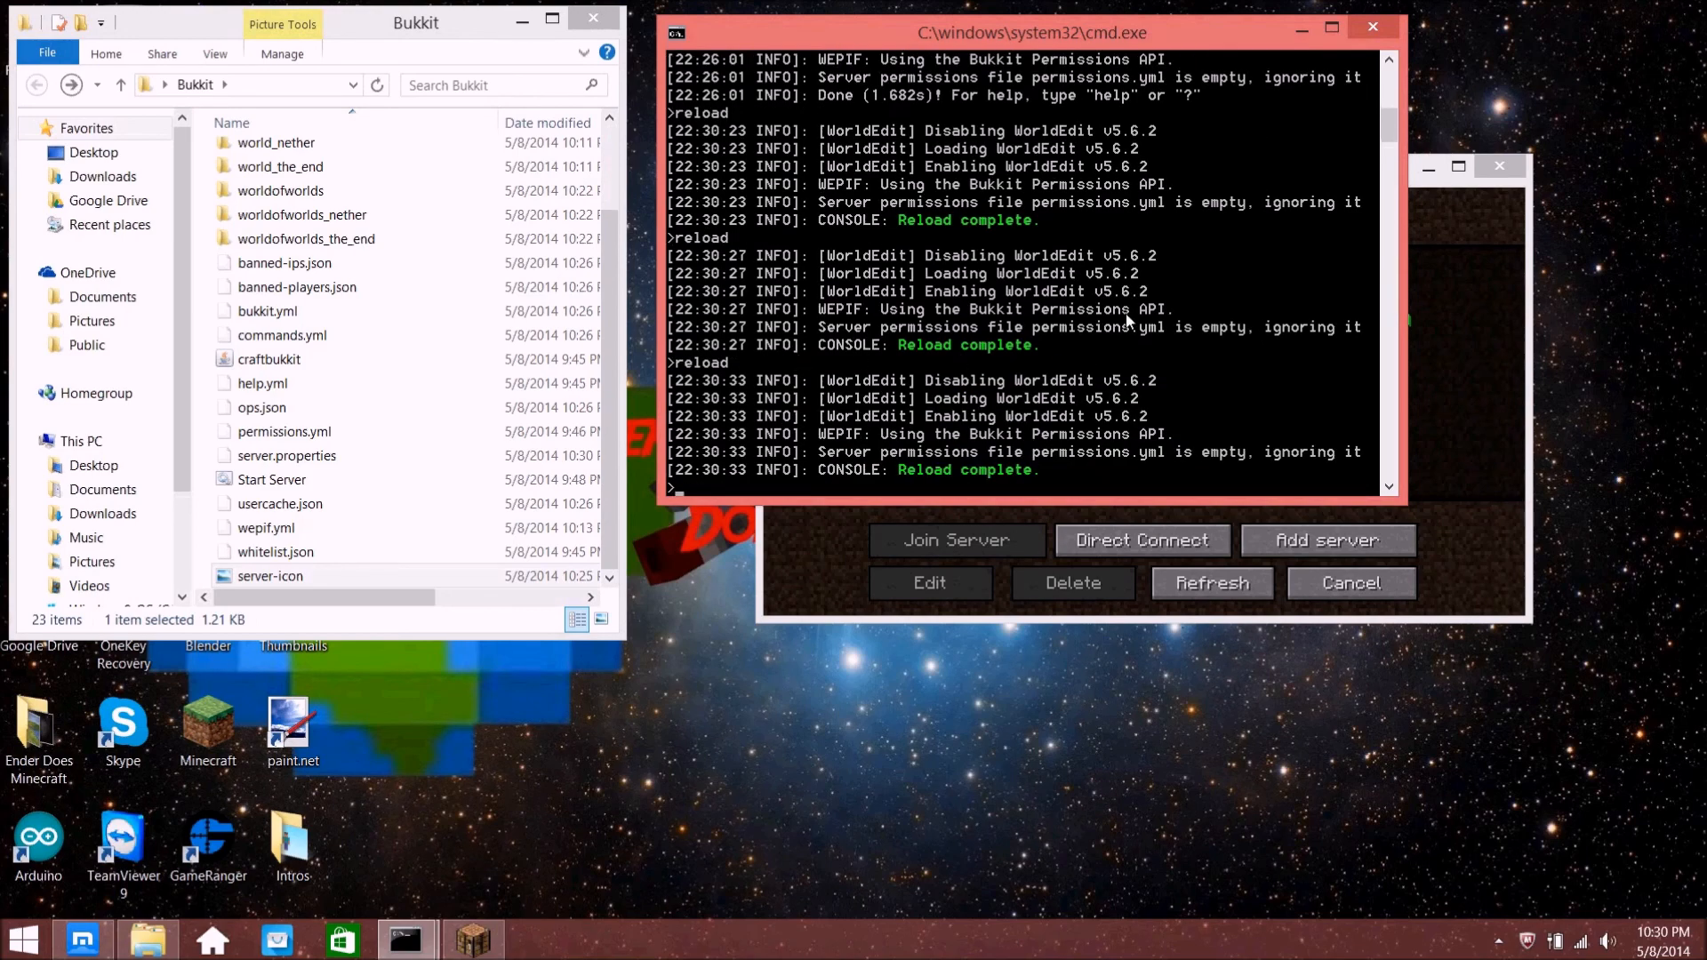